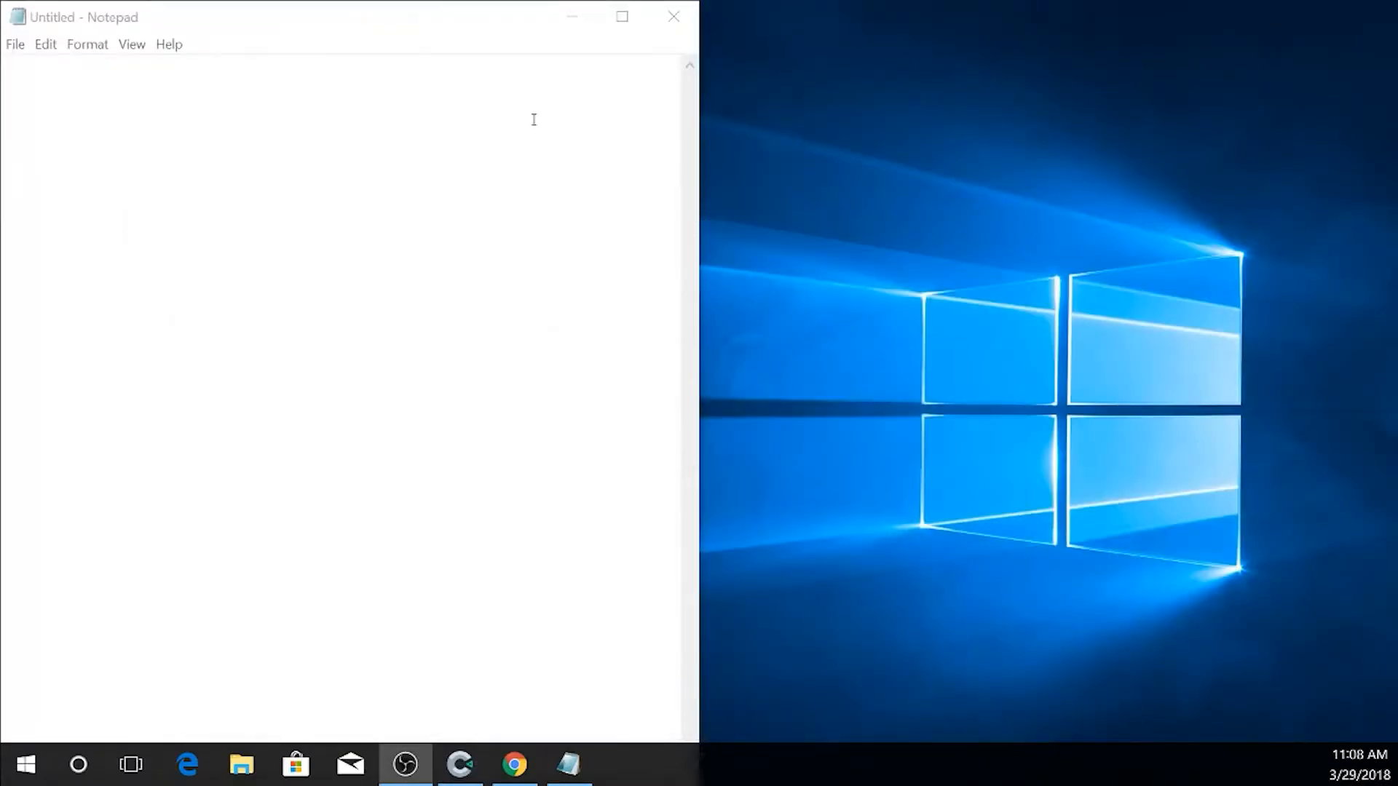
- Write the heading "Goal" in the blank note, with the line "-Creating a Mario world 1-1 Clone" below it
click(372, 144)
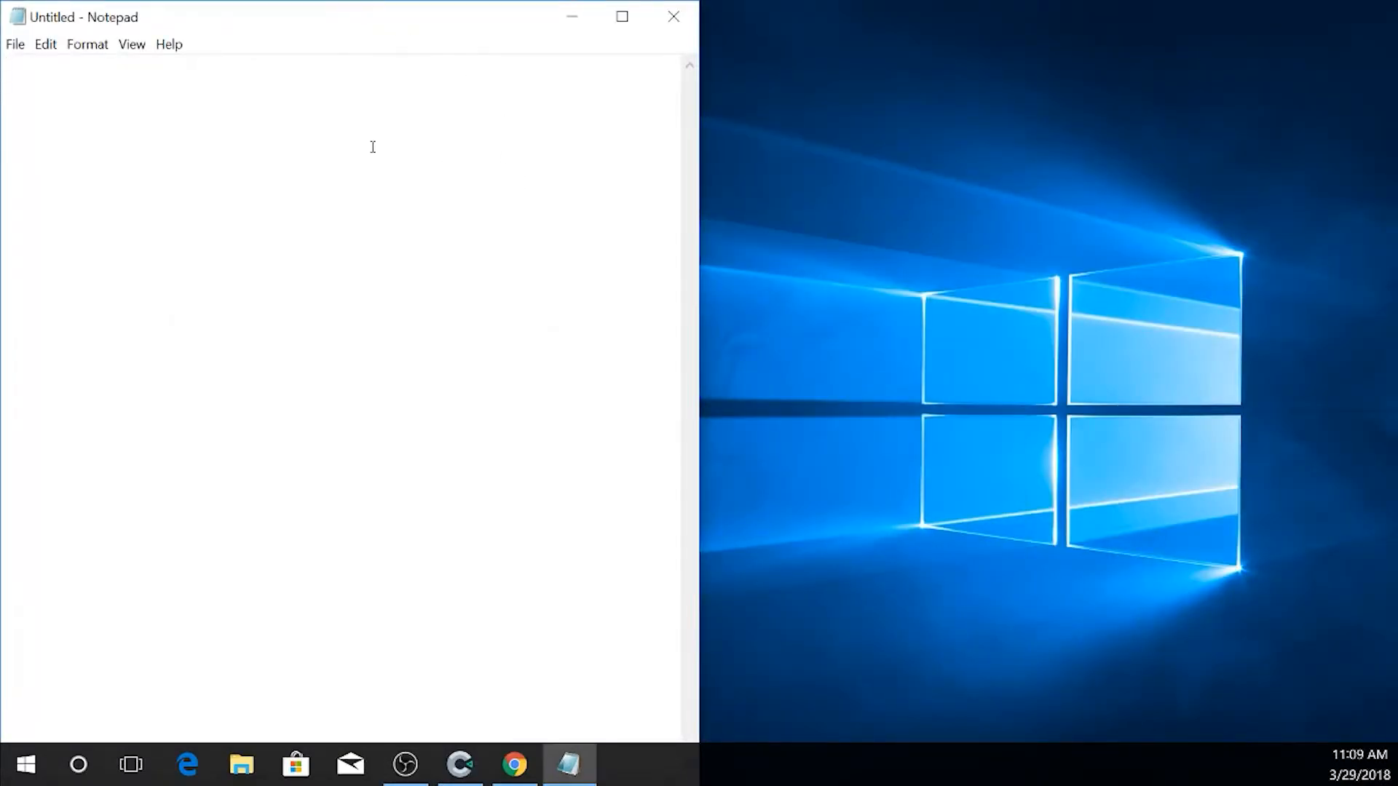
text(Goal )
text(-Creating a Mario)
text( 1-1)
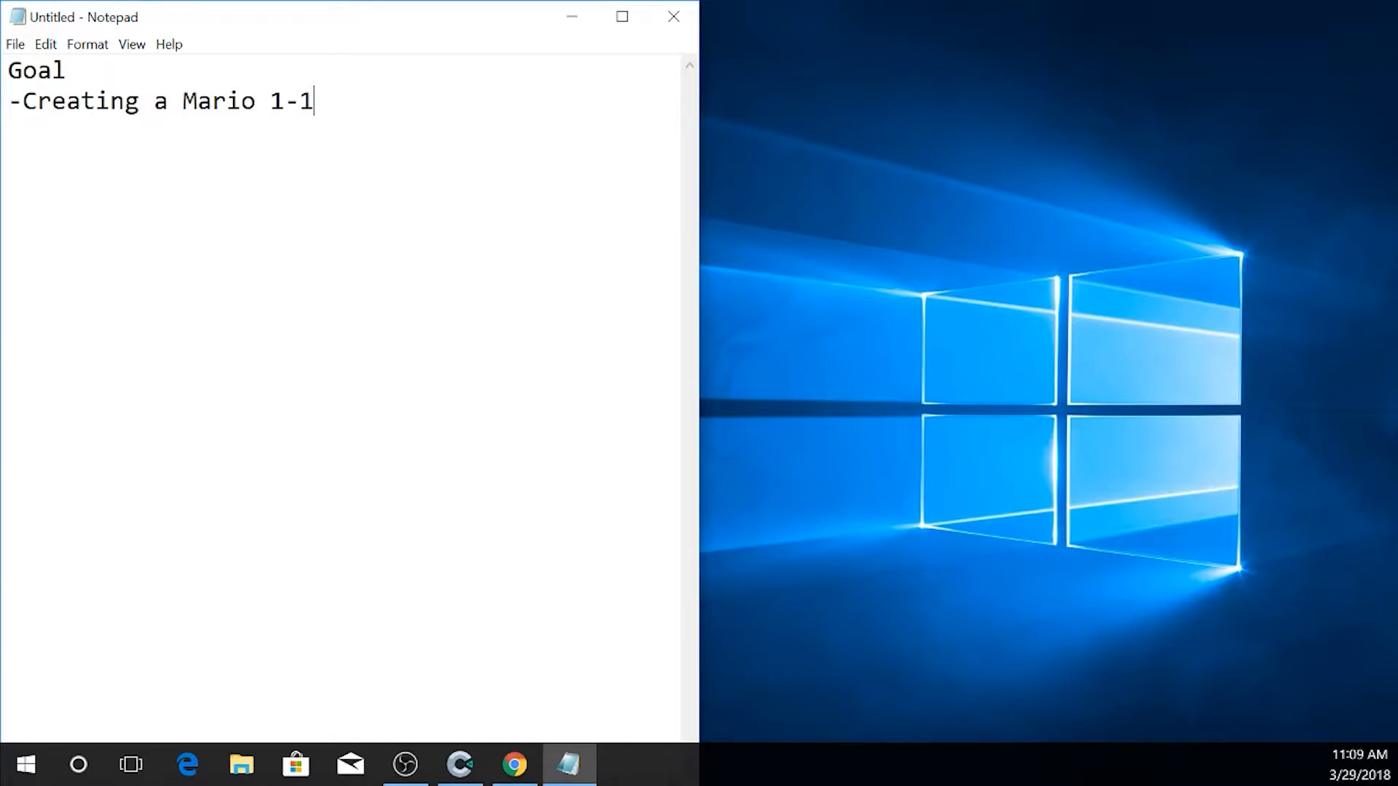
text(-wr)
key(BackSpace)
text(orld)
key(End)
text(Cli)
key(BackSpace)
text(one)
key(Return)
- Add the second goal line "-Use open source assets (so we don't get sued)"
text(-Use open so)
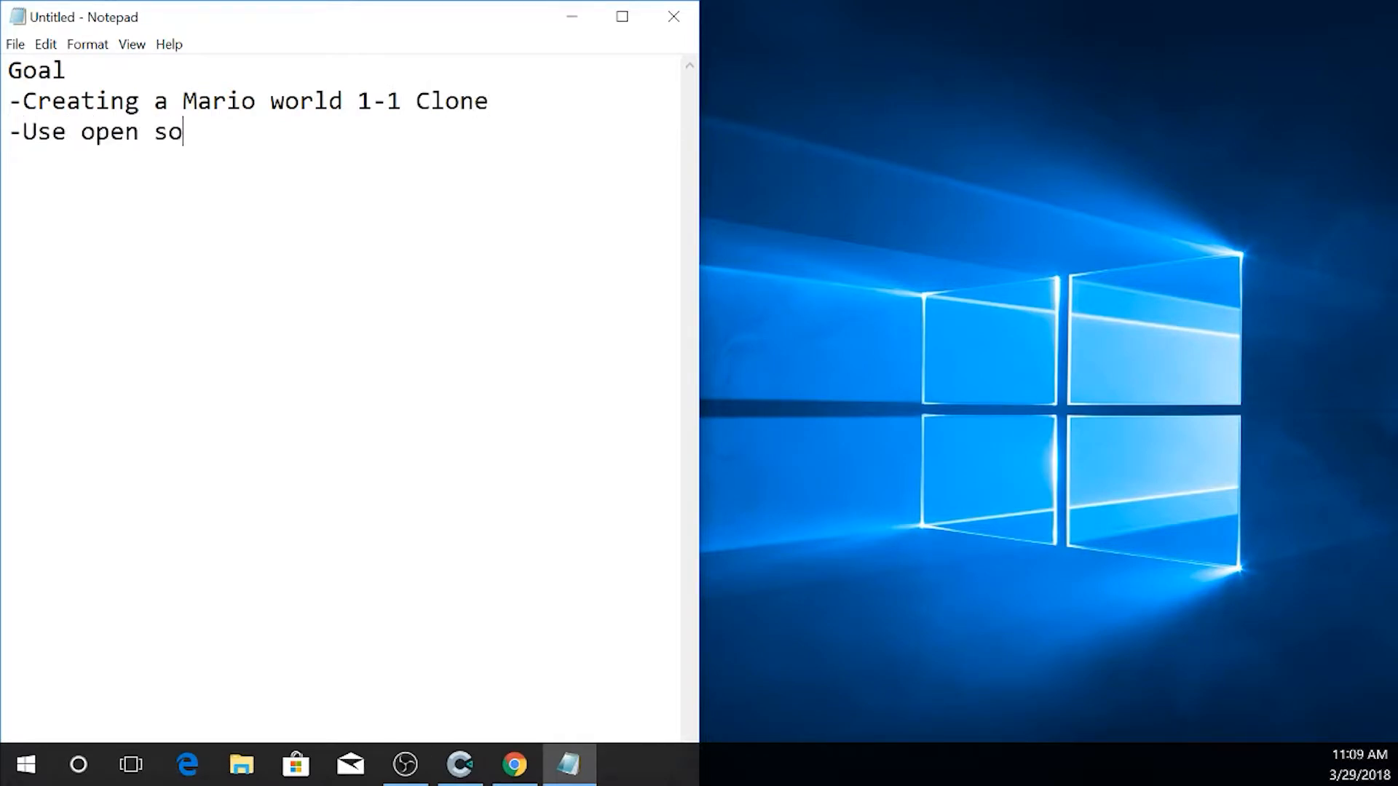
text(urce assets (so we don't get sue)
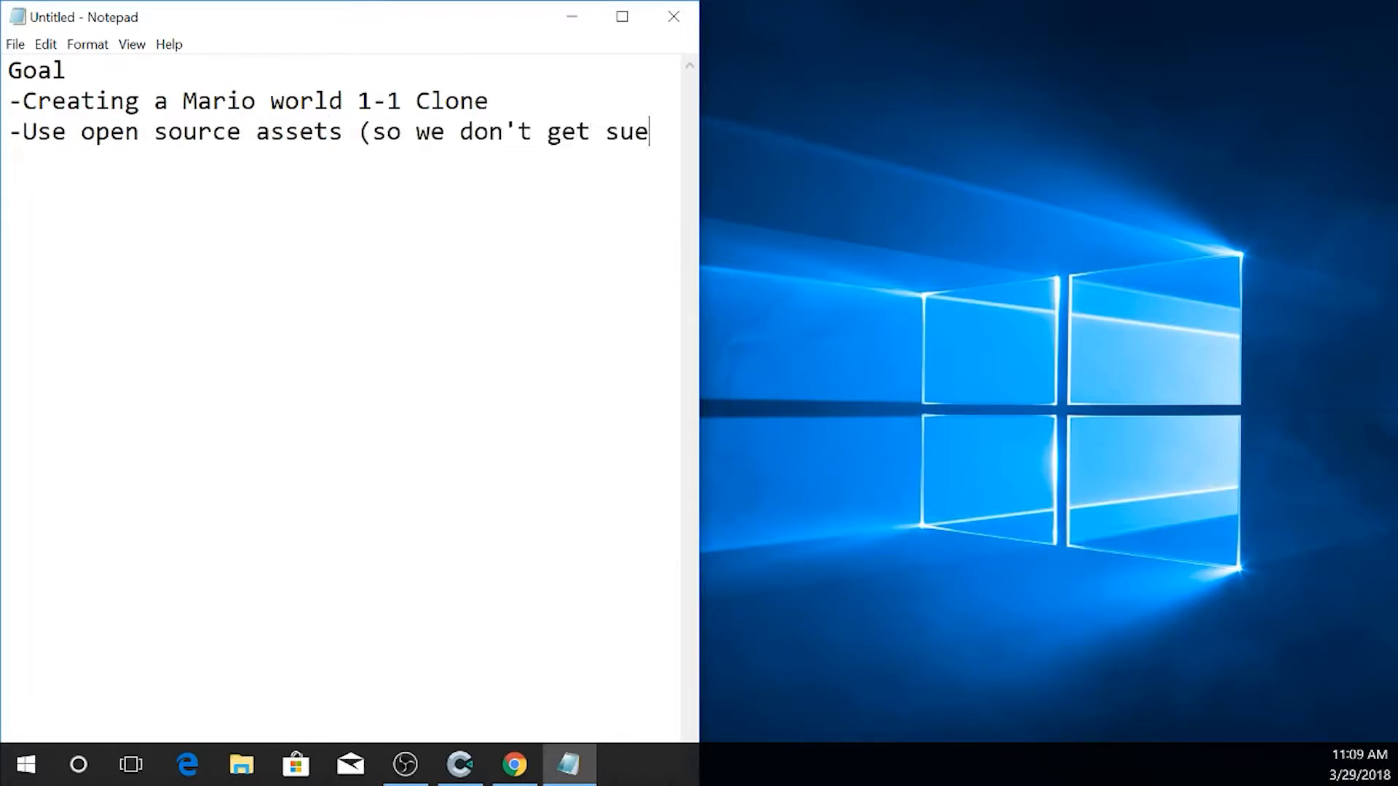
text(d))
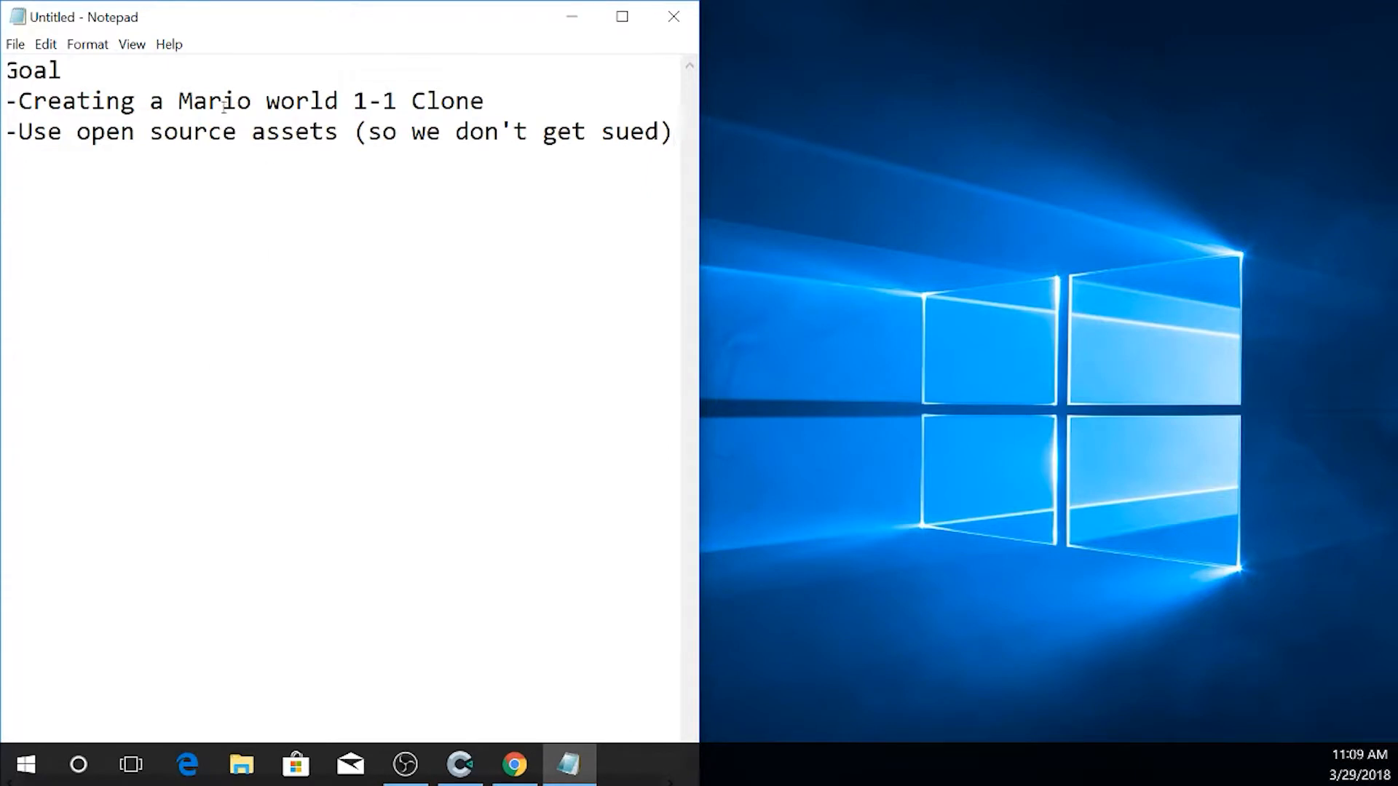
click(34, 131)
- Switch to Chrome, download the Platformer Art Deluxe package from the Kenney page and dismiss the thank-you message
click(514, 764)
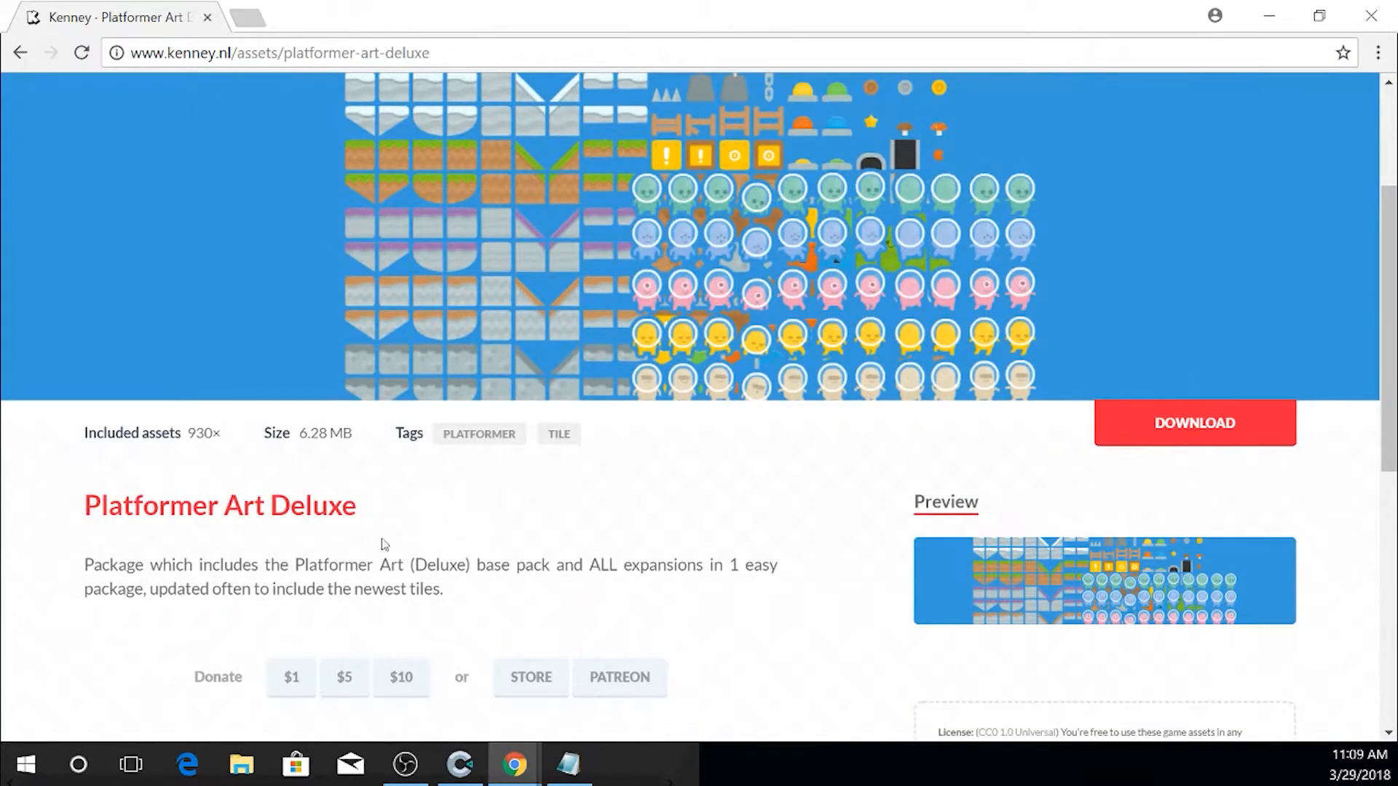
drag(83, 508, 368, 510)
scroll(451, 598, up, 3)
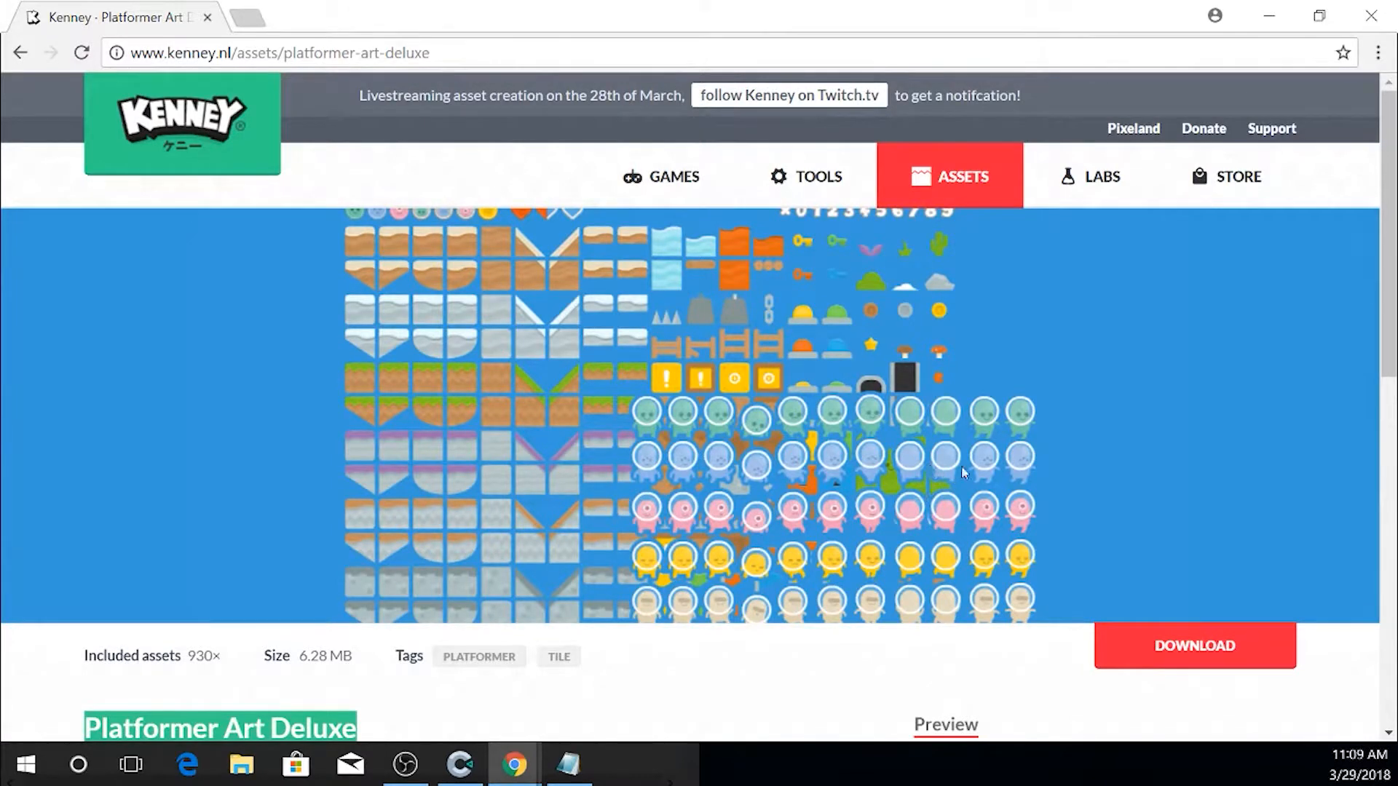
click(1196, 655)
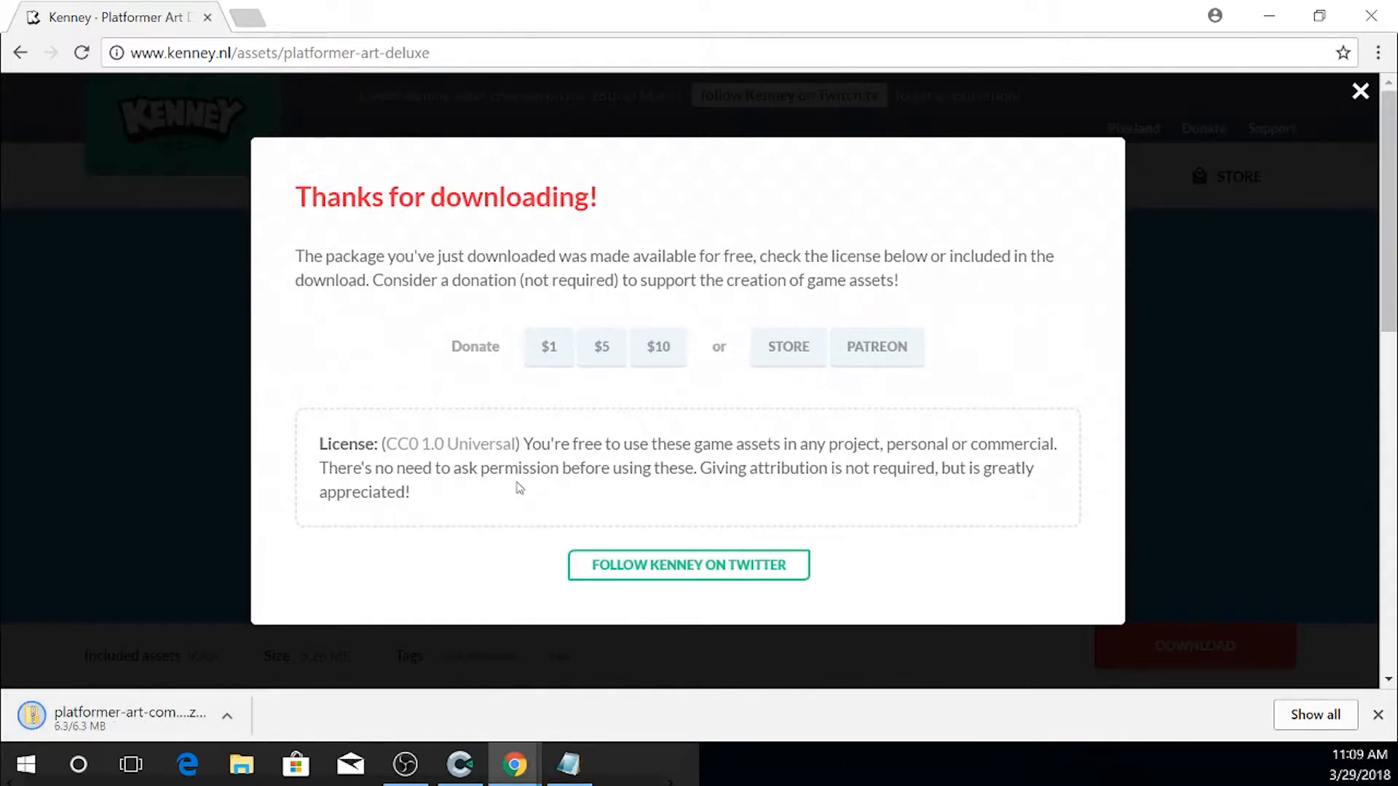
click(1359, 92)
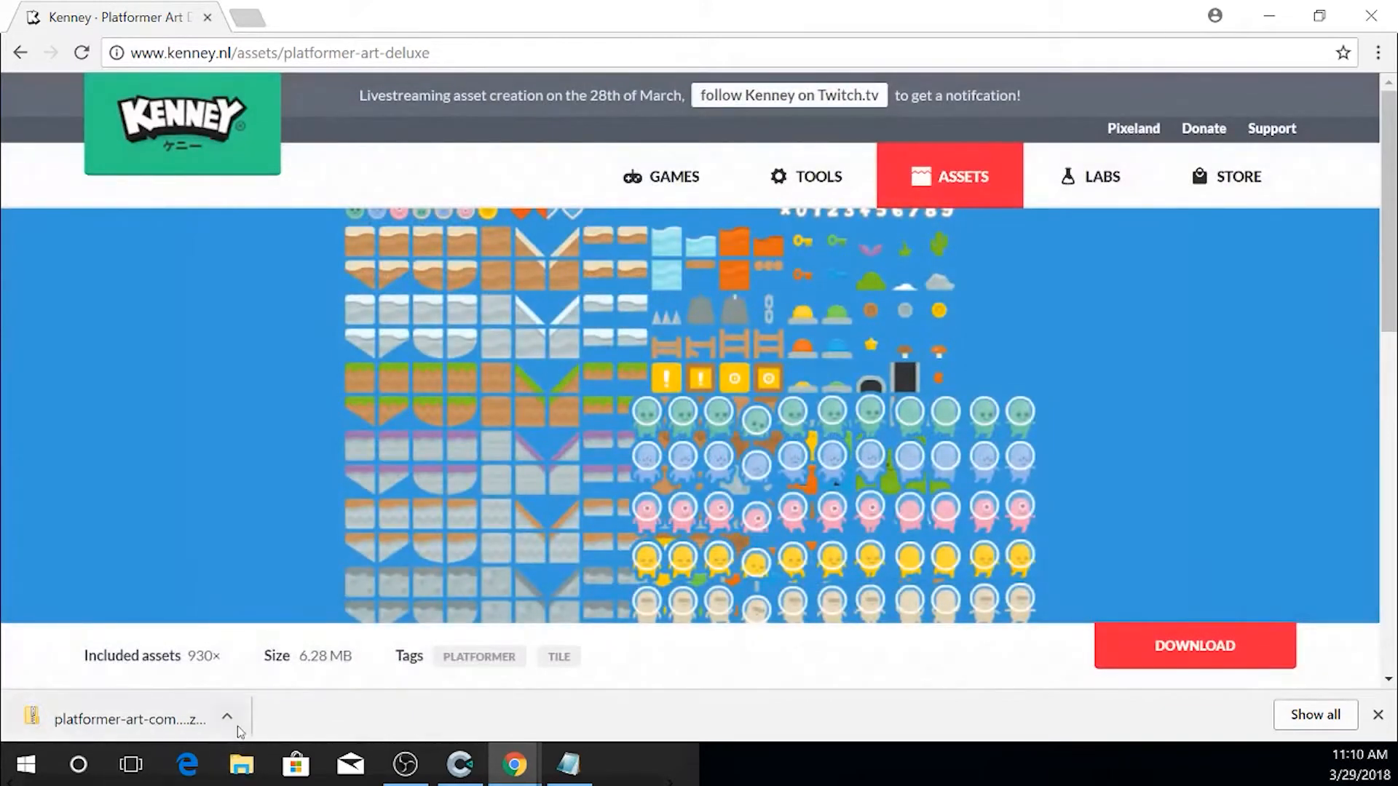
- Show the downloaded platformer-art-complete-pack-0 archive in its folder and move it onto the desktop
click(233, 730)
click(275, 645)
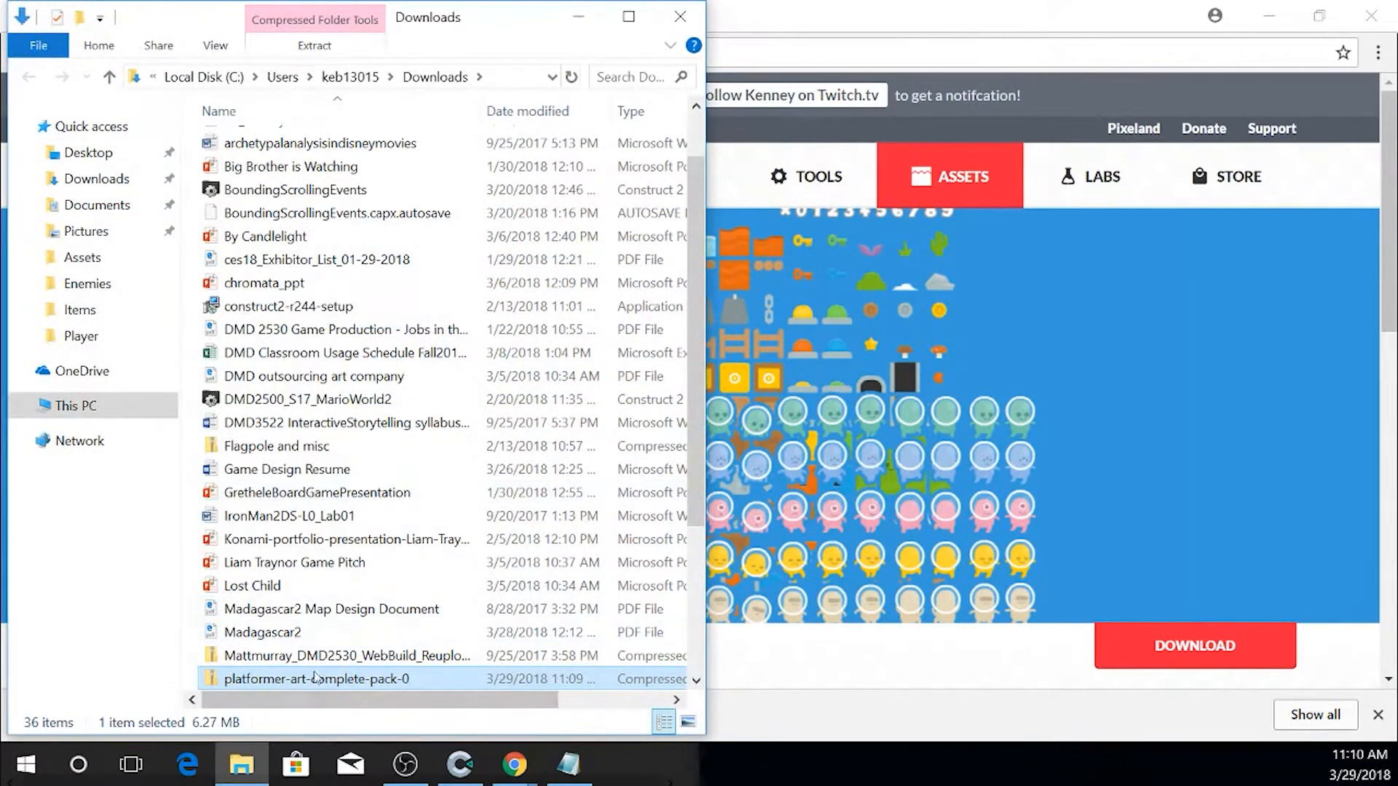
drag(318, 682, 551, 687)
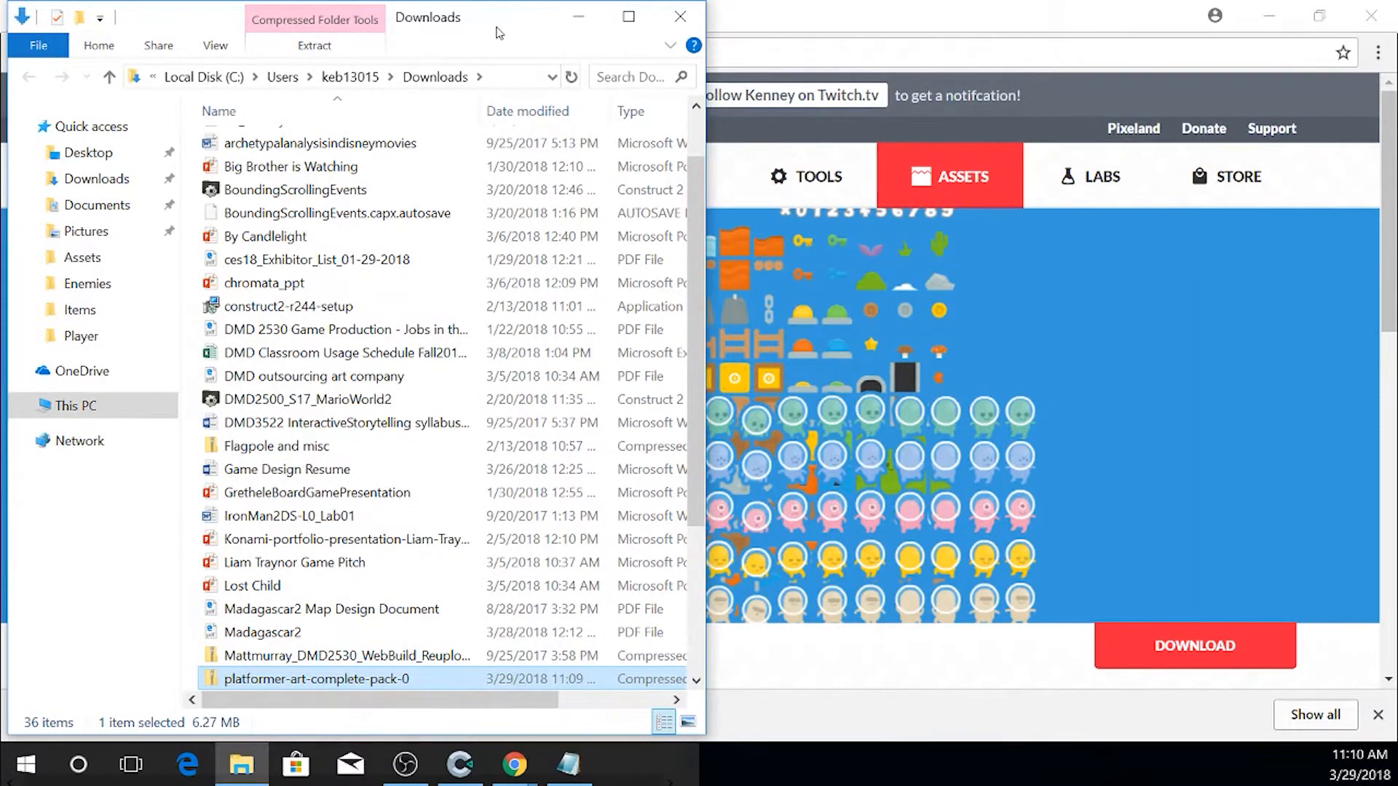
click(579, 16)
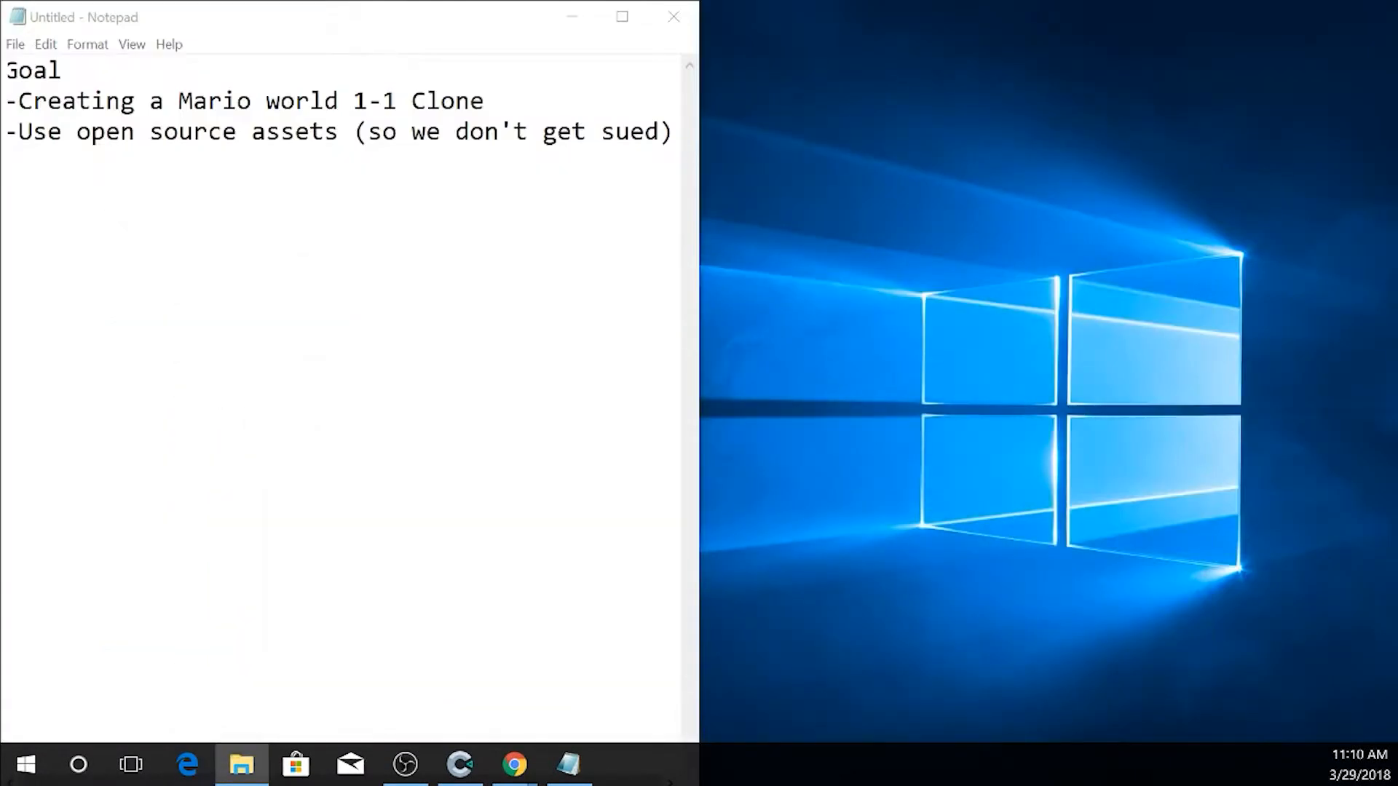
drag(152, 397, 1048, 262)
- Extract all contents of the platformer-art-complete-pack-0 archive into a folder on the desktop
right_click(1062, 254)
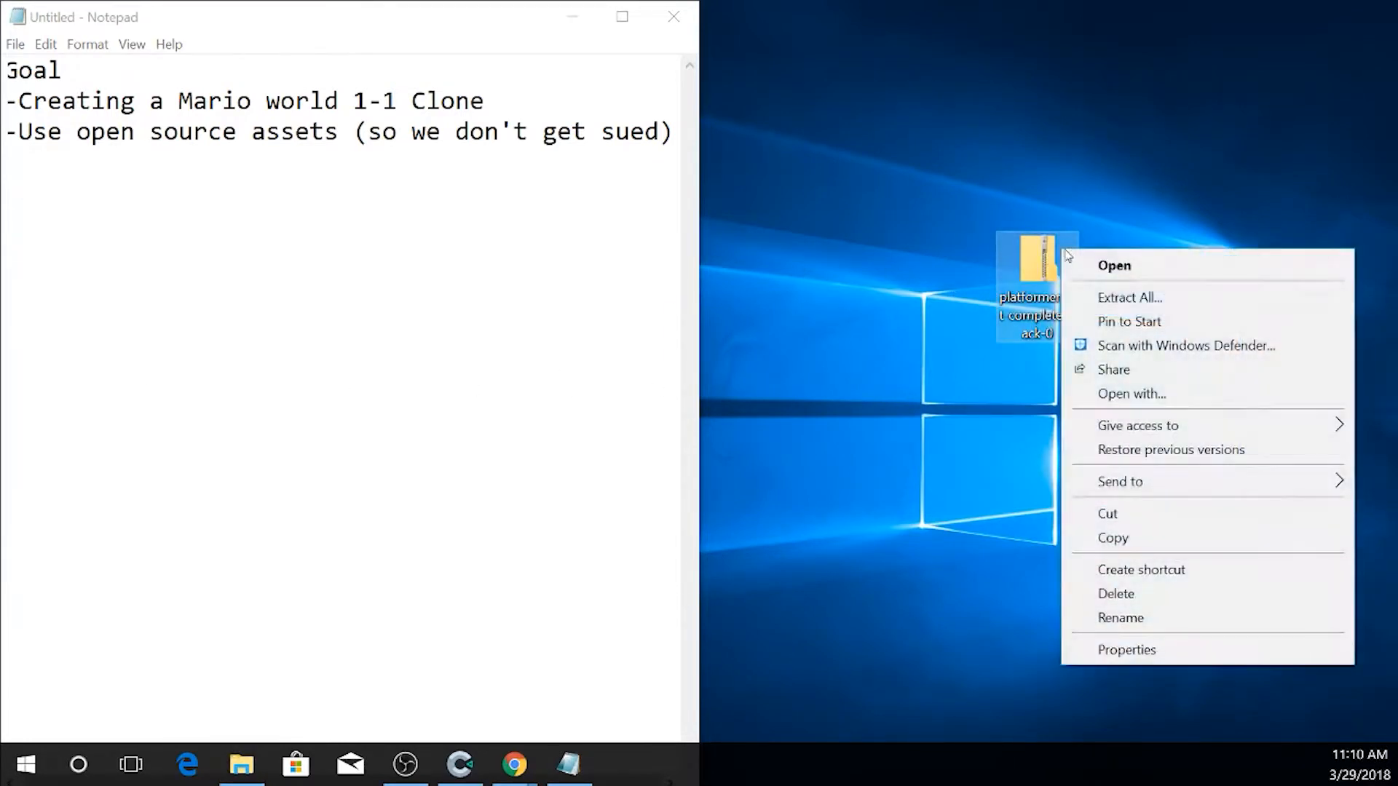
click(1169, 297)
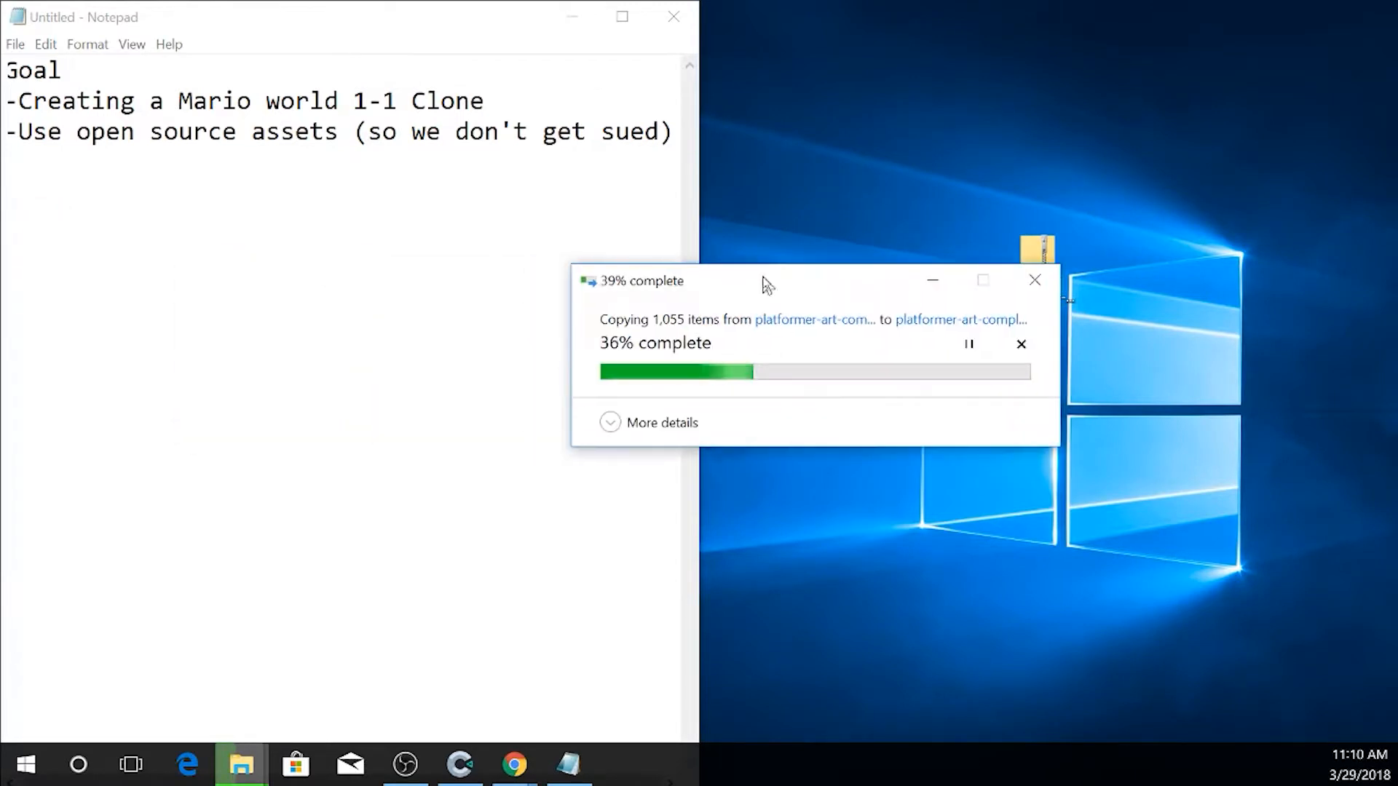
drag(787, 282, 939, 415)
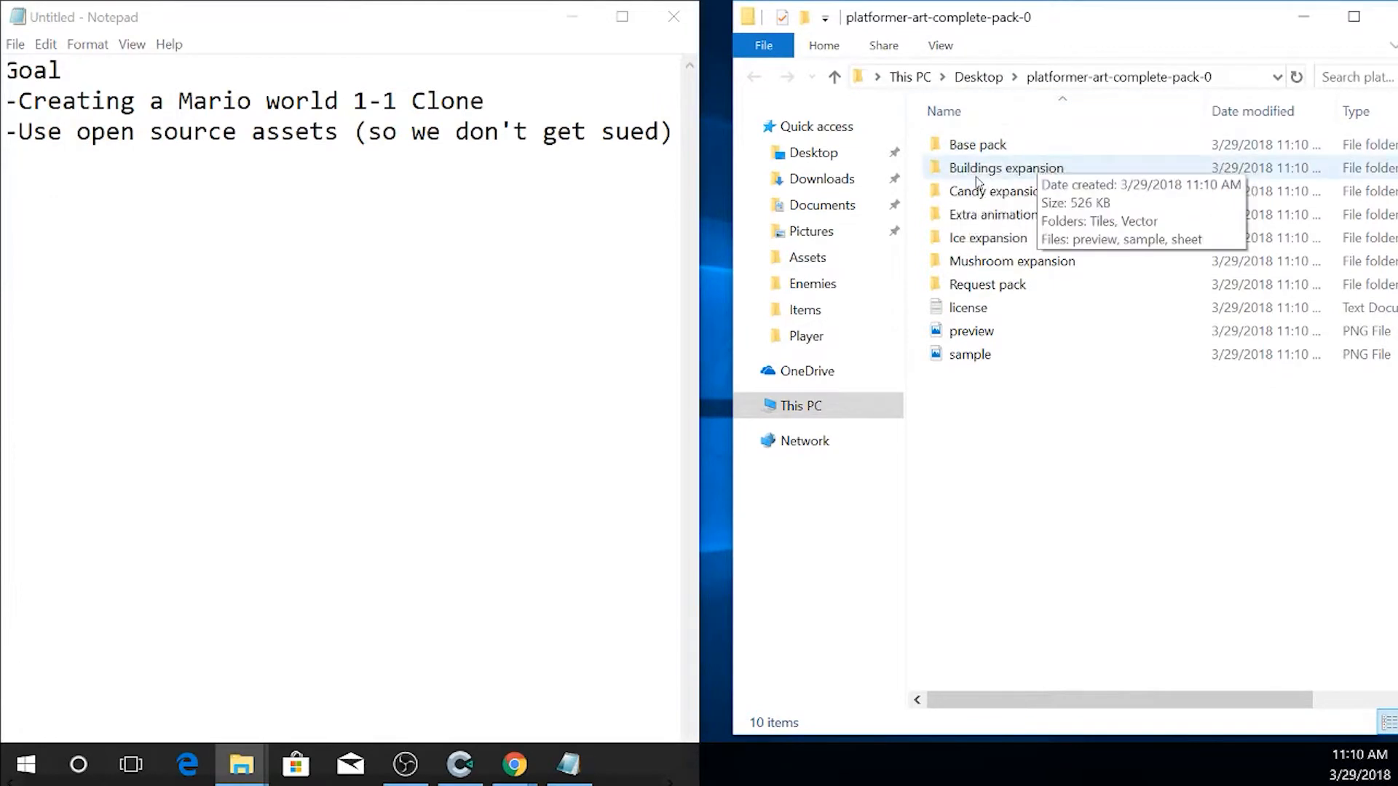
- Look through the Player folder of the Base pack and view the p1_spritesheet image, closing it and minimizing the folder
double_click(940, 147)
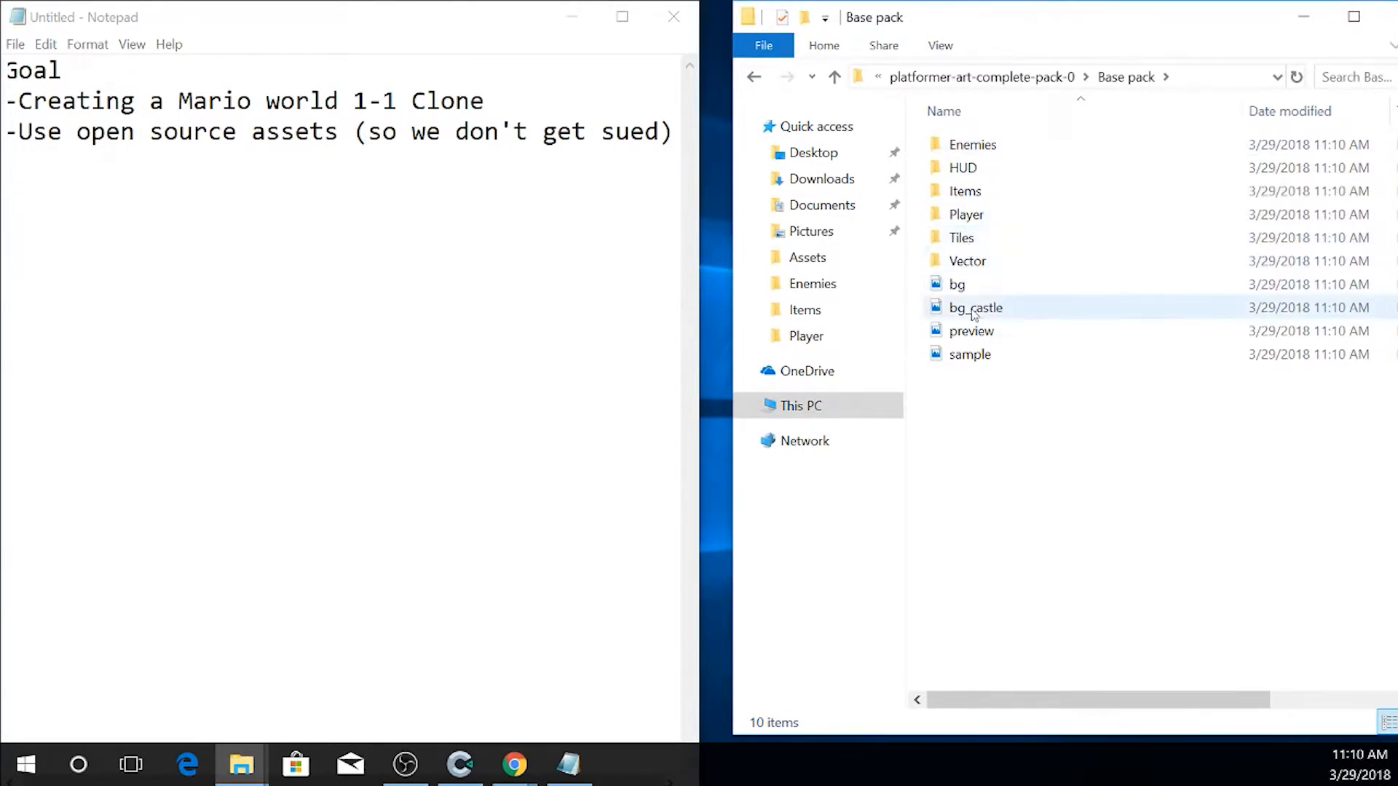
double_click(965, 215)
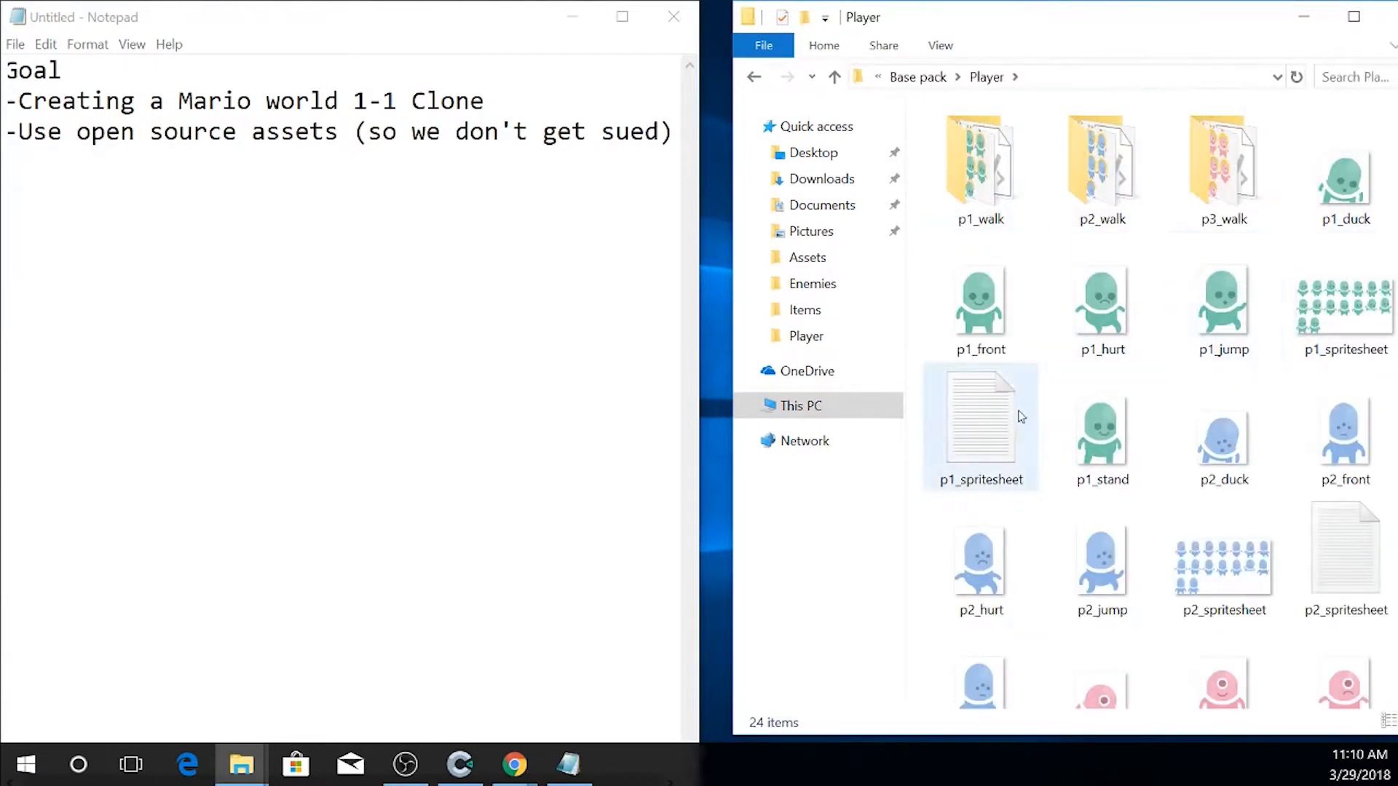
double_click(1316, 327)
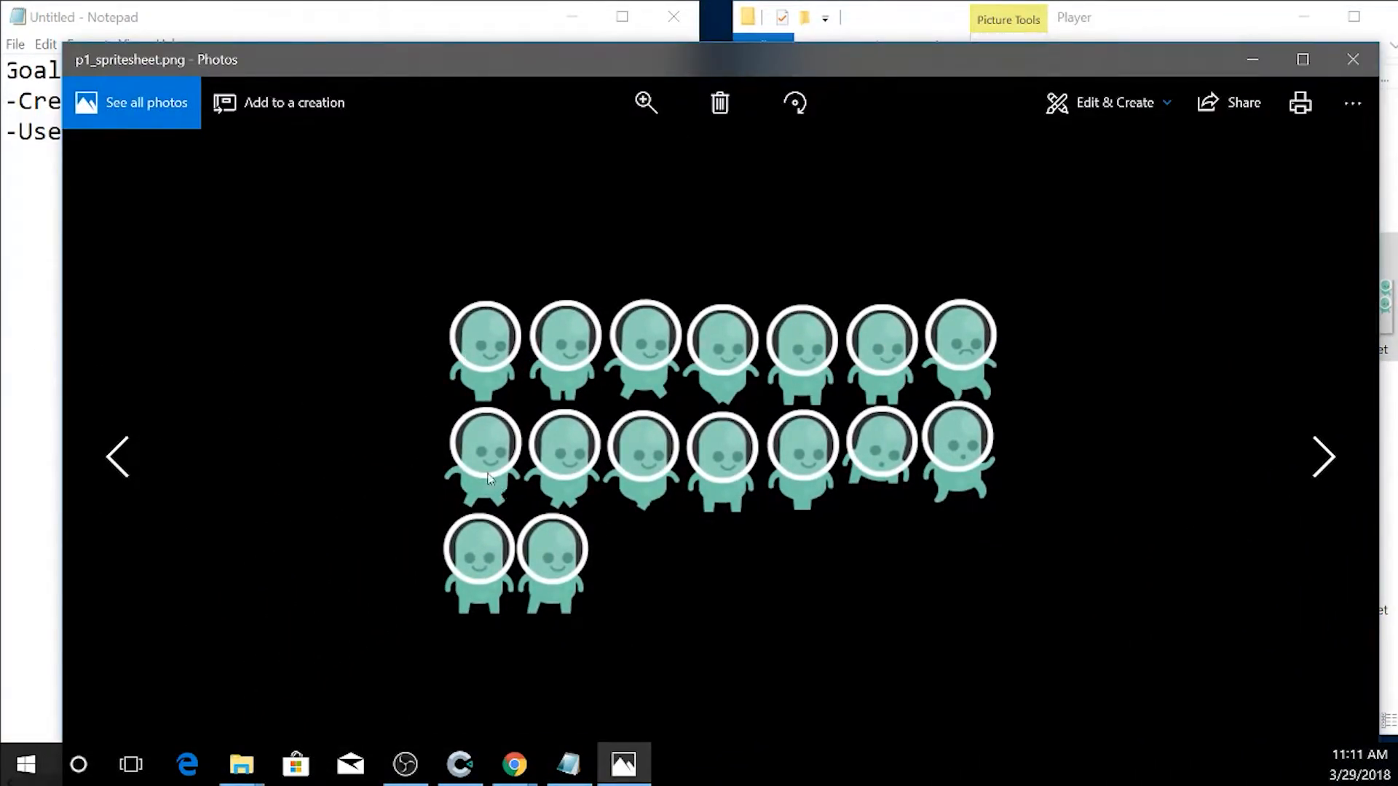
click(1353, 59)
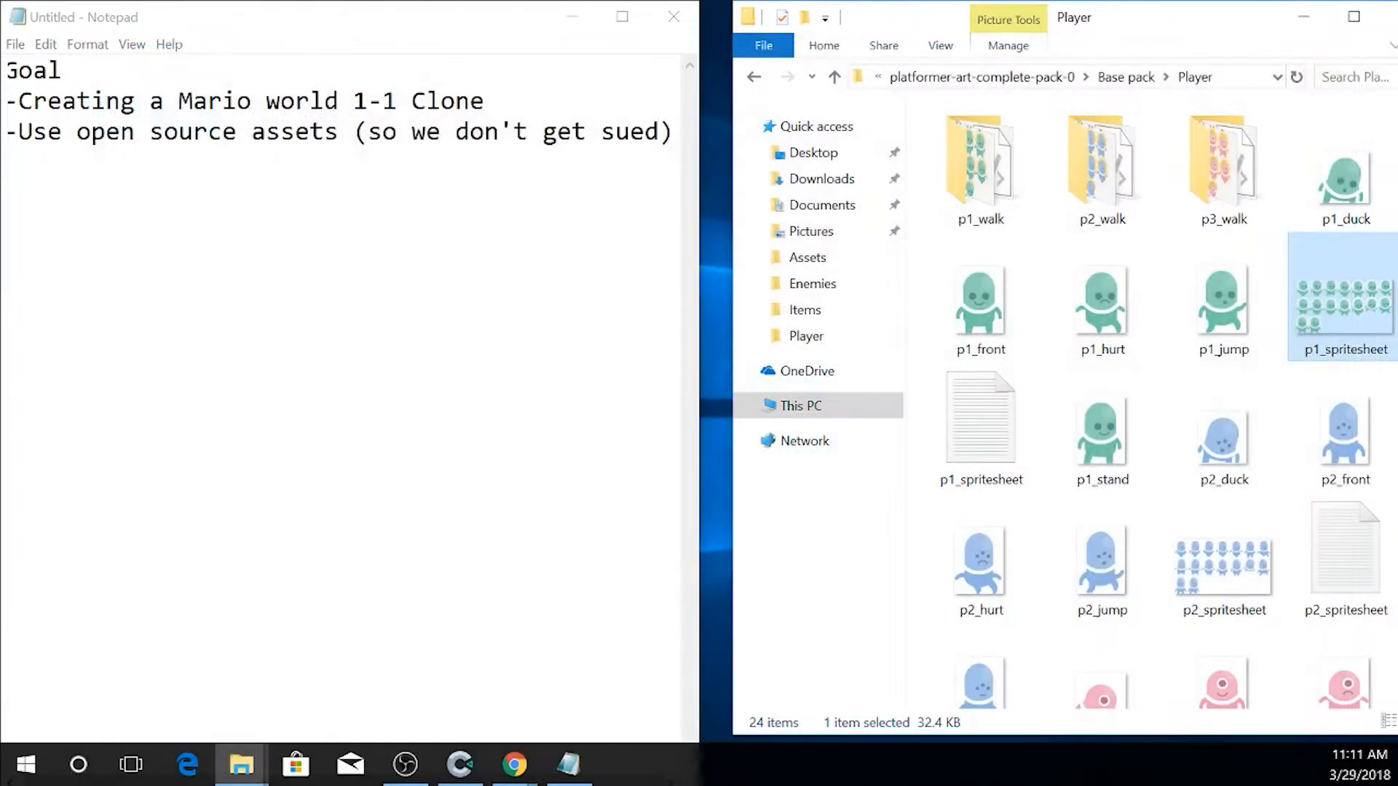
mouse_move(1241, 18)
mouse_down()
mouse_move(1182, 14)
mouse_move(1225, 24)
mouse_up()
click(1278, 20)
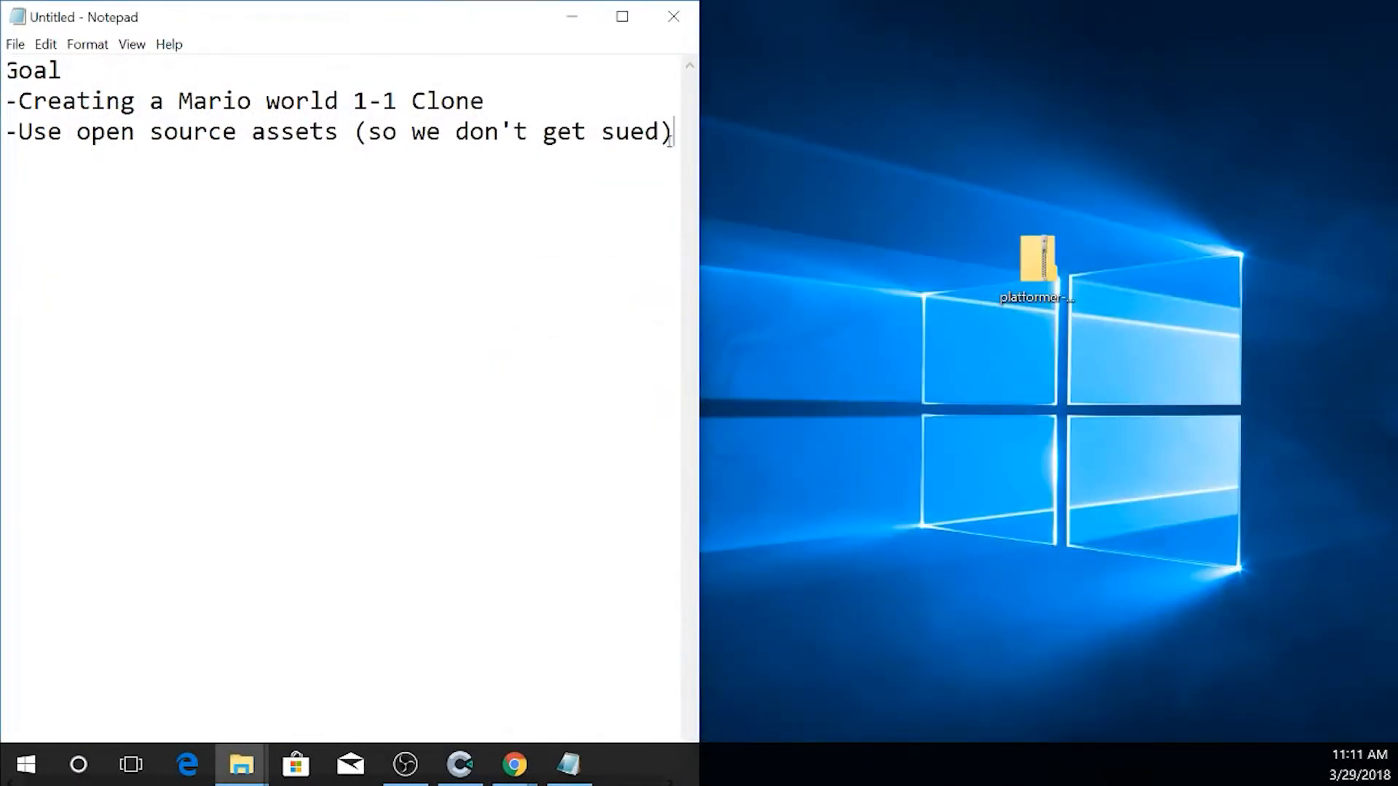
- Add the line "Code the gameplay" to the note, separated from the goals by a blank line
click(668, 141)
key(Return)
key(Return)
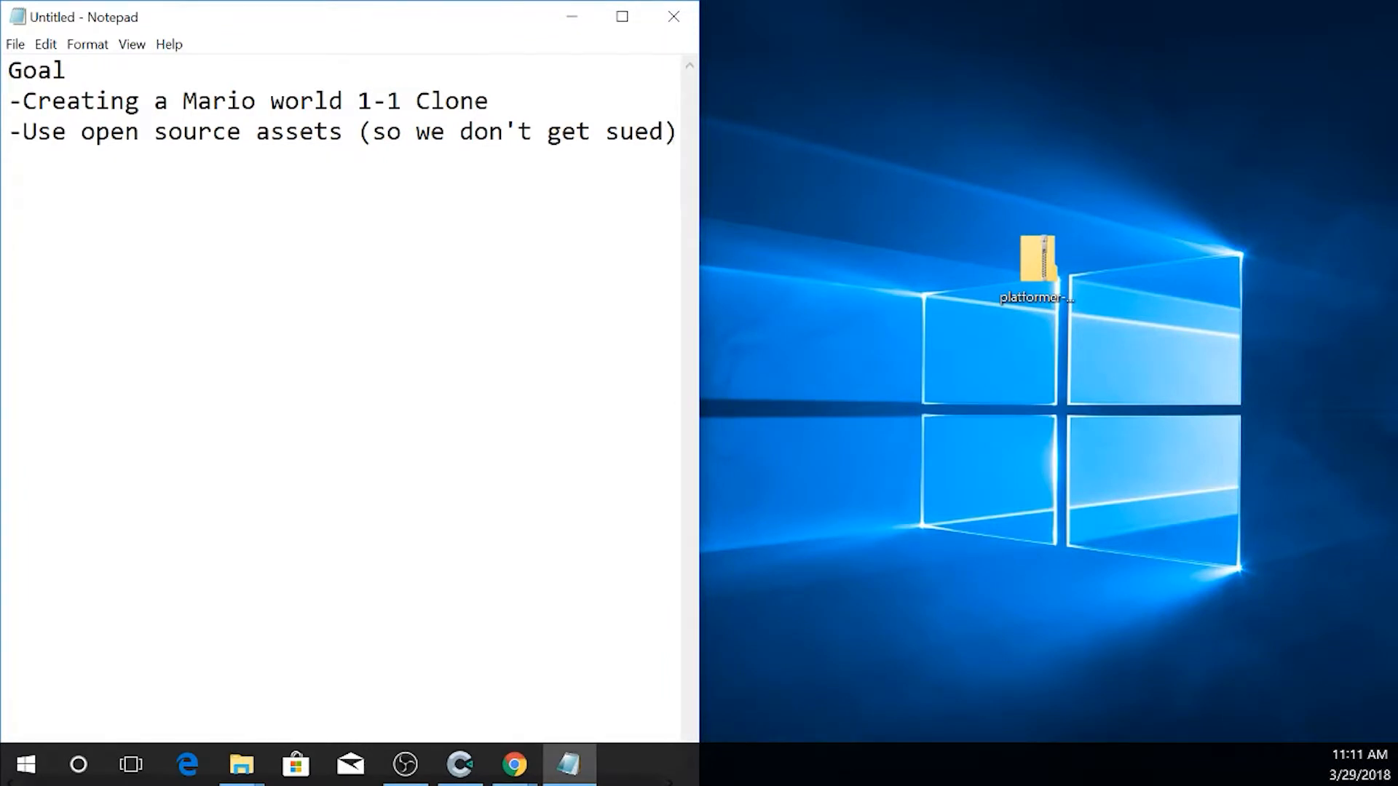
text(Code the gameplay)
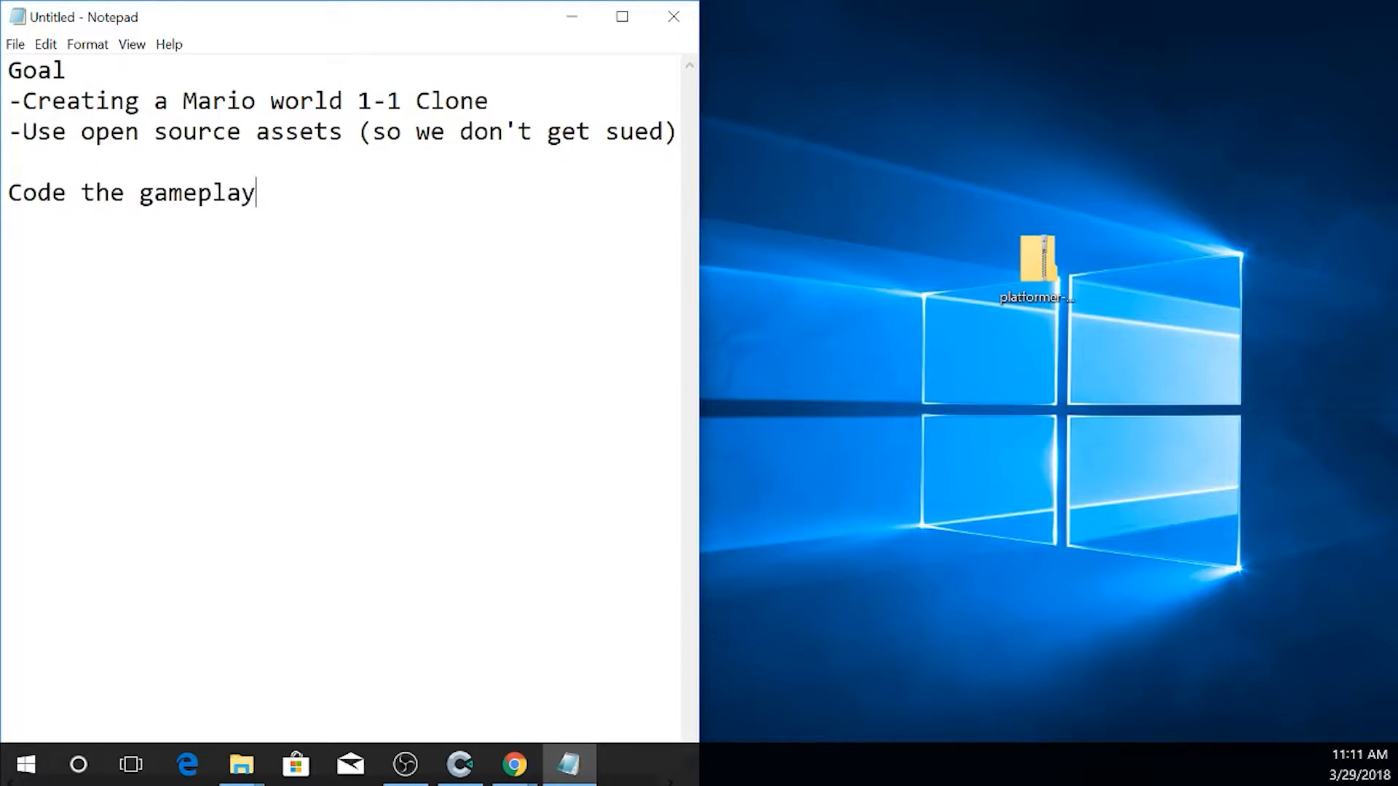
- Add the task line "Implement art and sound" beneath the gameplay line
key(Return)
text(I)
key(BackSpace)
text(Create)
key(BackSpace)
key(BackSpace)
key(BackSpace)
key(BackSpace)
key(BackSpace)
key(BackSpace)
text(Impl,e)
key(BackSpace)
key(BackSpace)
text(ement art and sound)
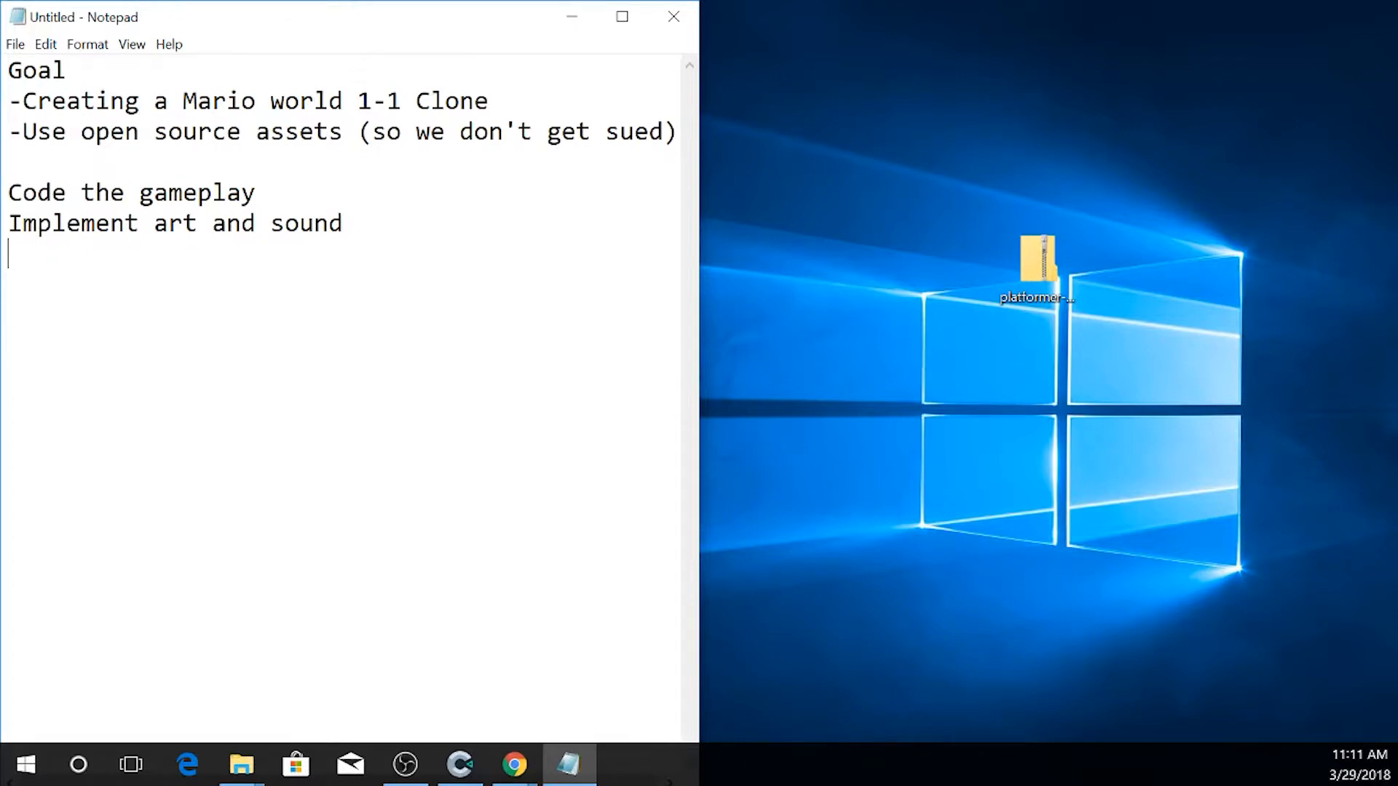
- Add the task line "Implement User Interface" beneath the art and sound line
text(Uer)
key(BackSpace)
key(BackSpace)
text(ser Interface )
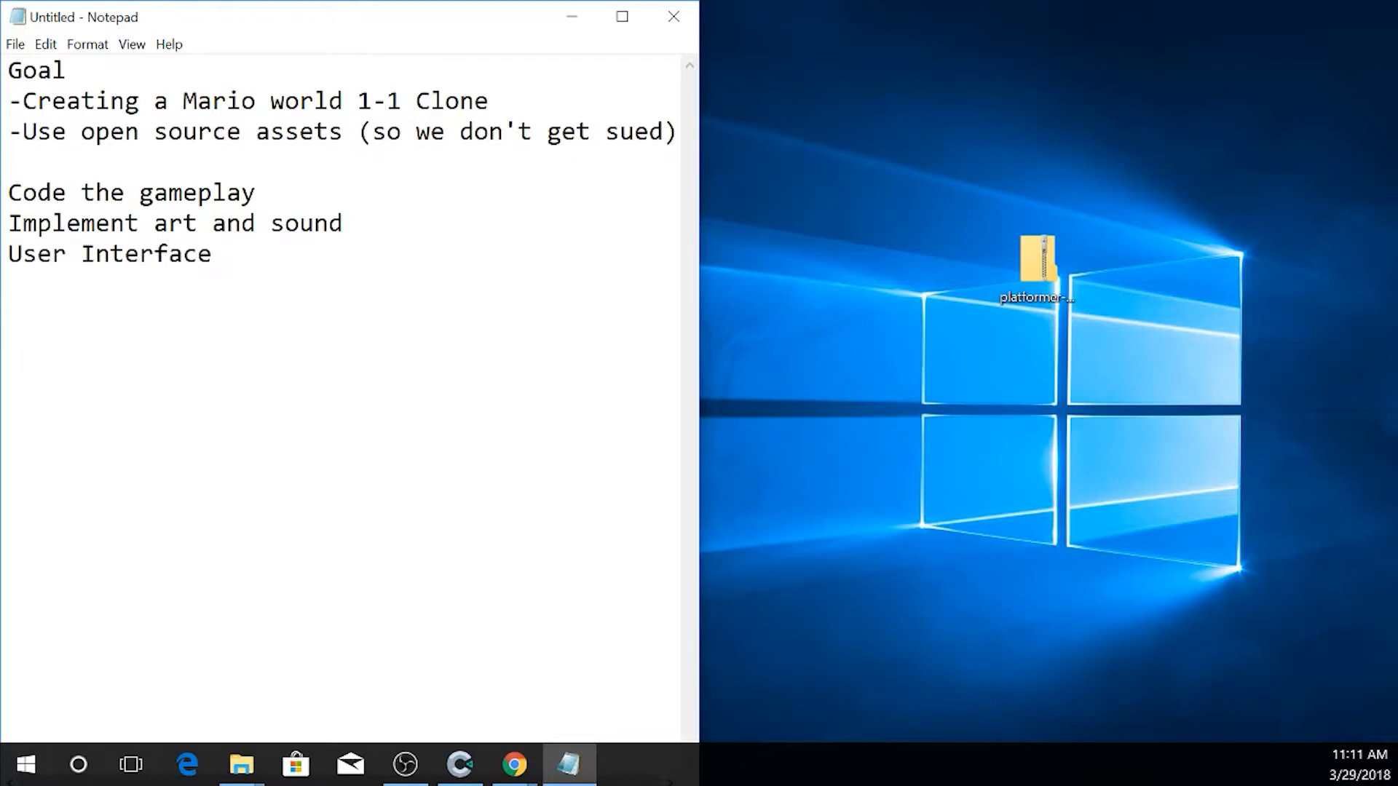
text(Impleme)
key(BackSpace)
key(BackSpace)
key(BackSpace)
key(BackSpace)
key(BackSpace)
key(BackSpace)
key(BackSpace)
key(BackSpace)
text(Implement)
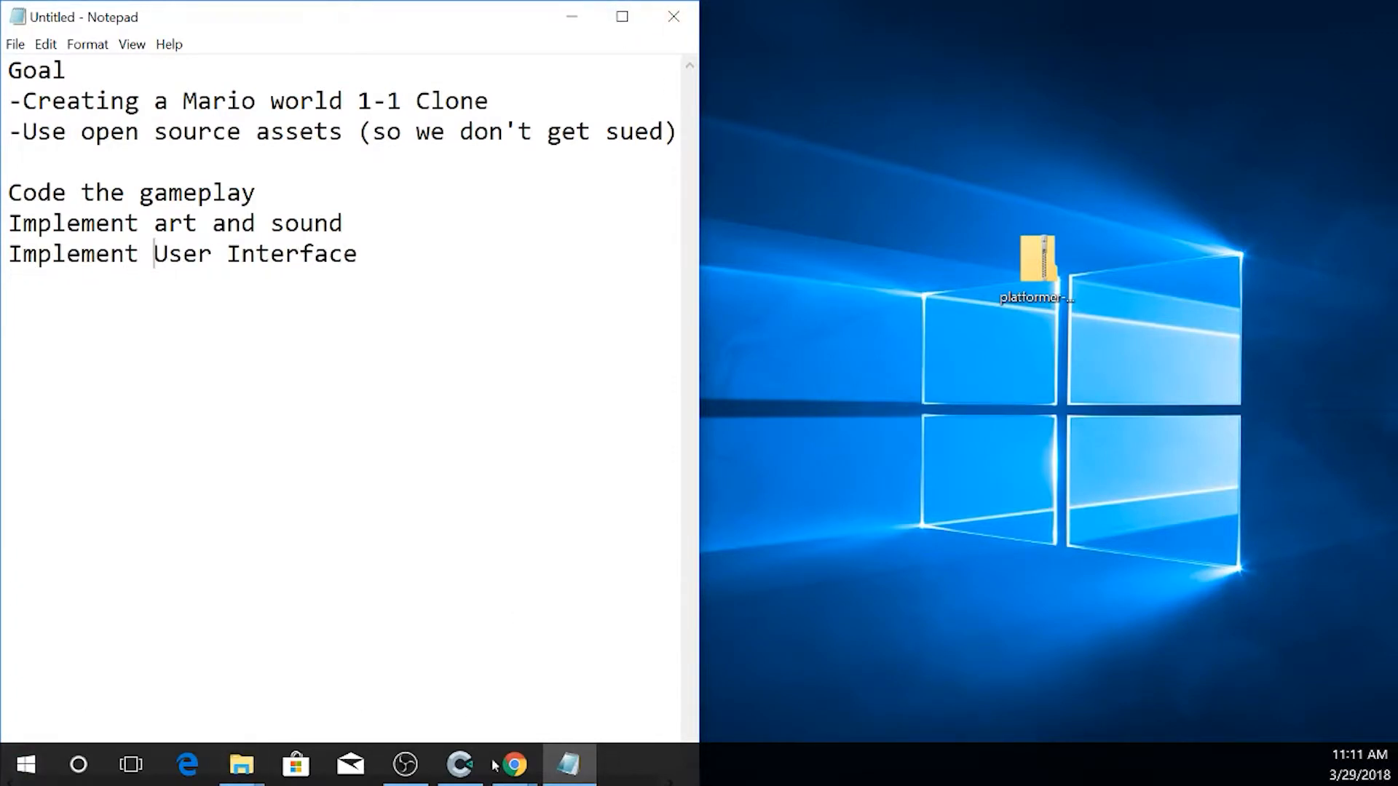
- Switch to Construct 3 and create a new project named UCONNMario1_1Demo with the default SD landscape 16:9 settings
click(514, 765)
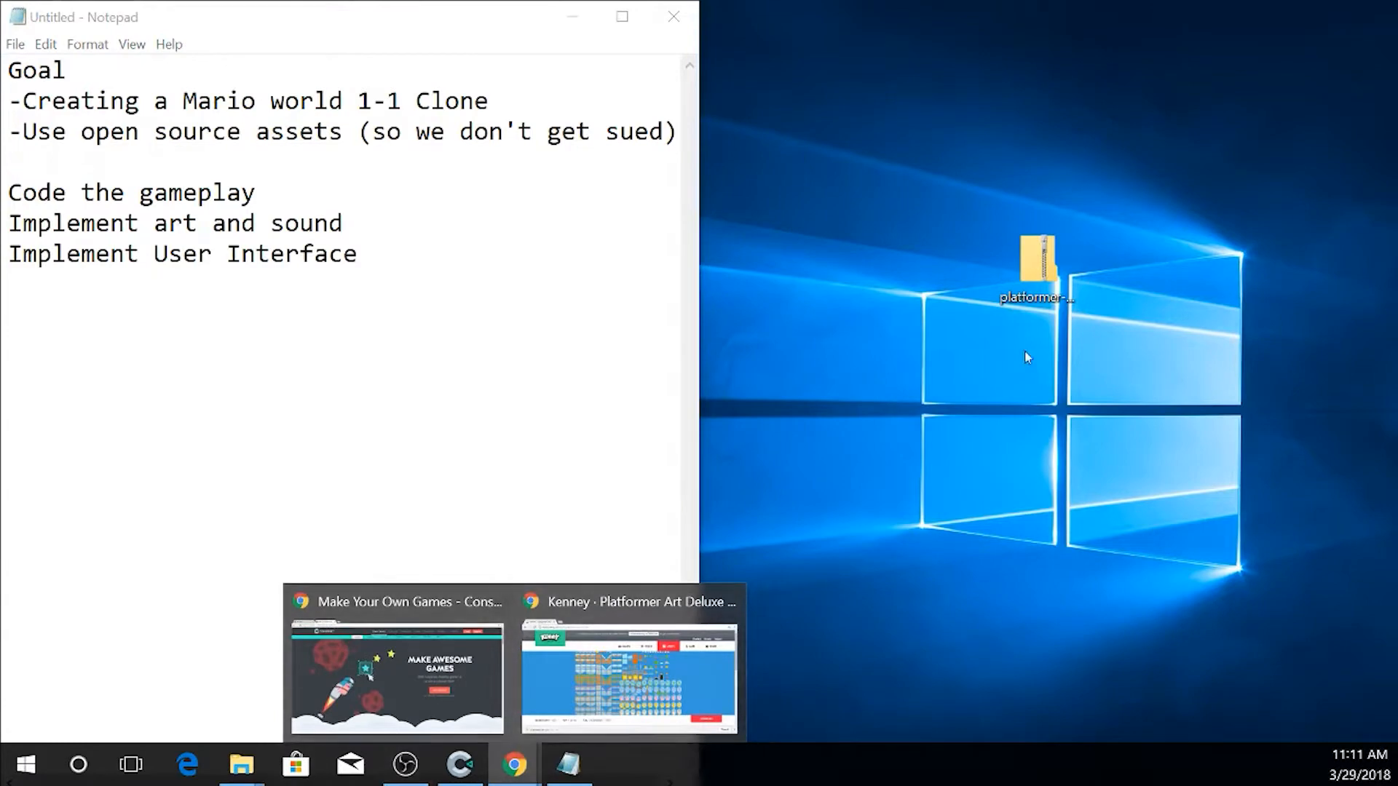
click(460, 764)
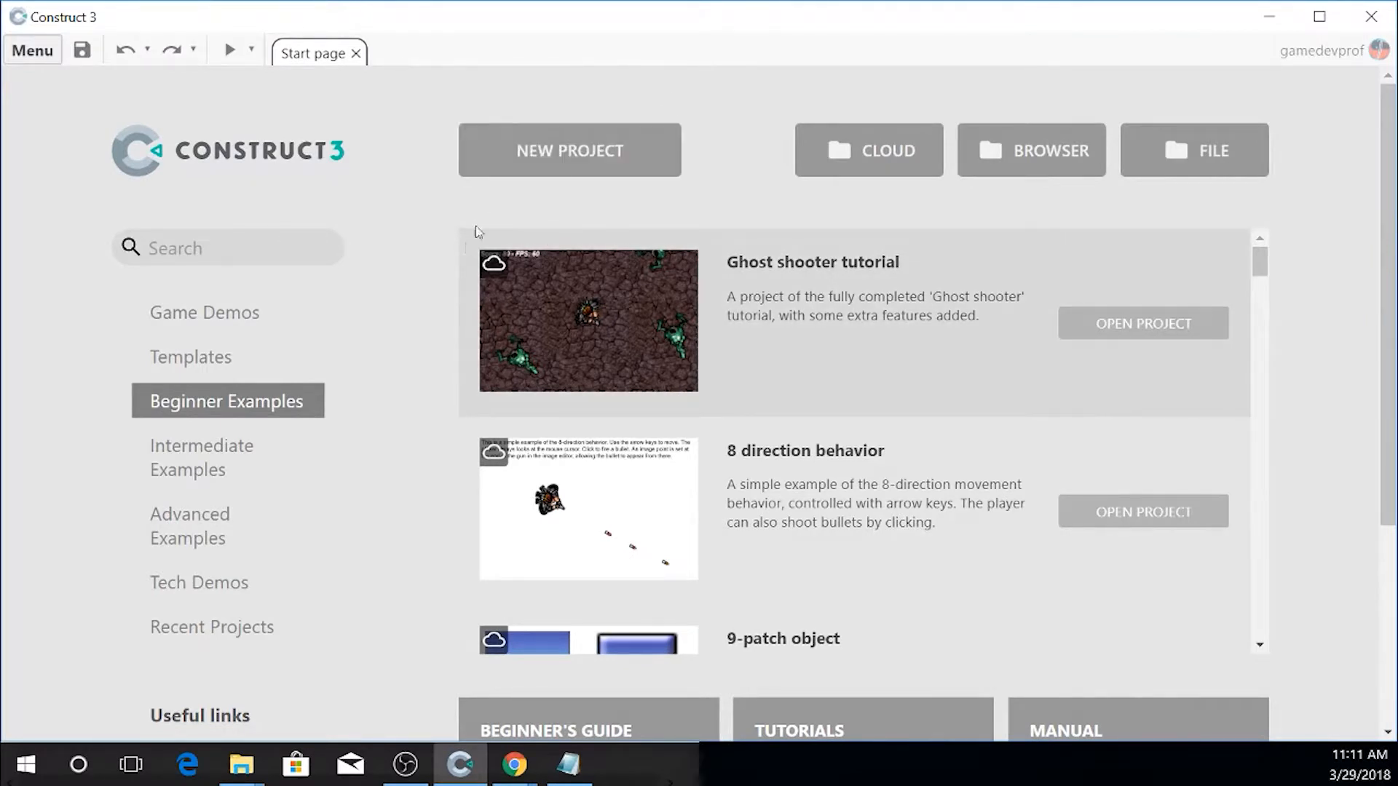
click(560, 146)
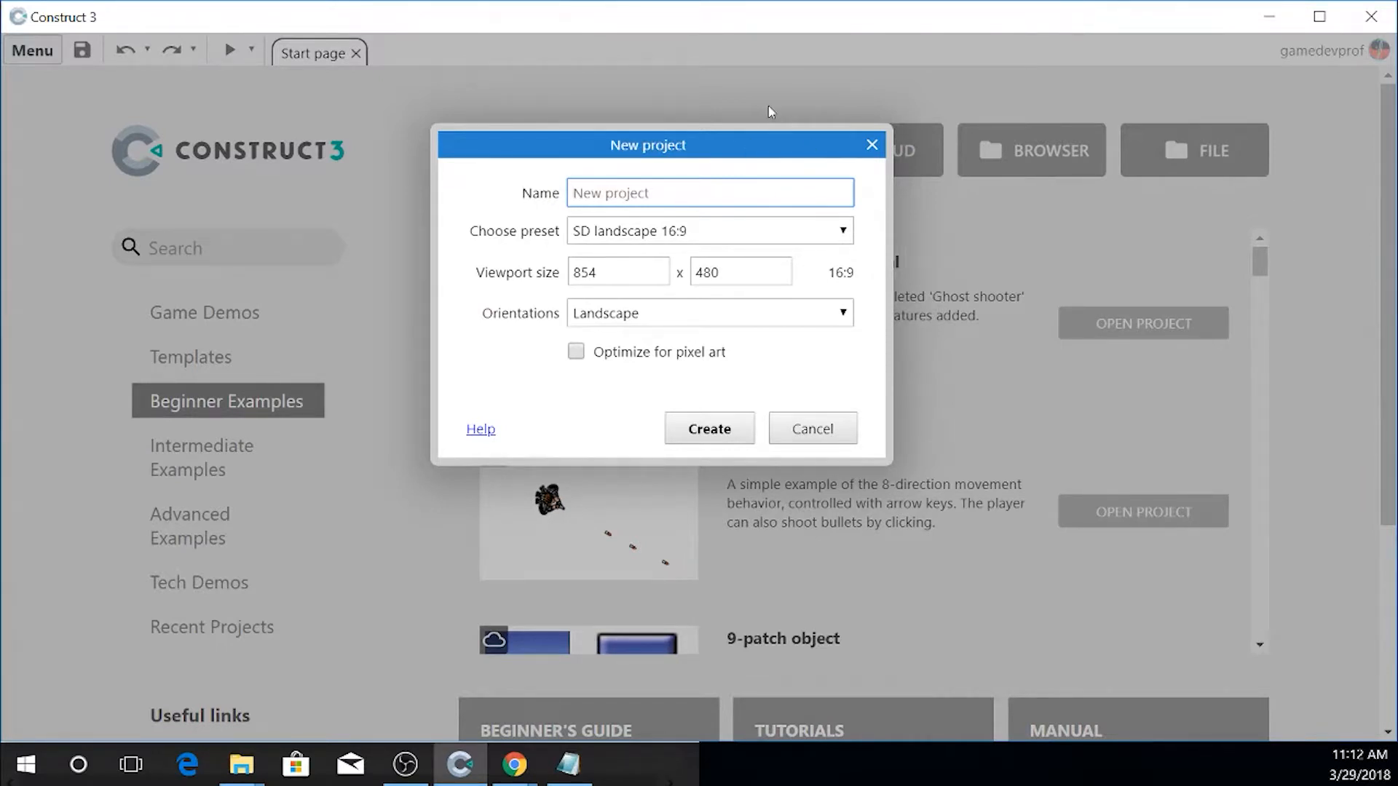
text(UCONNMario1_1D)
text(emo)
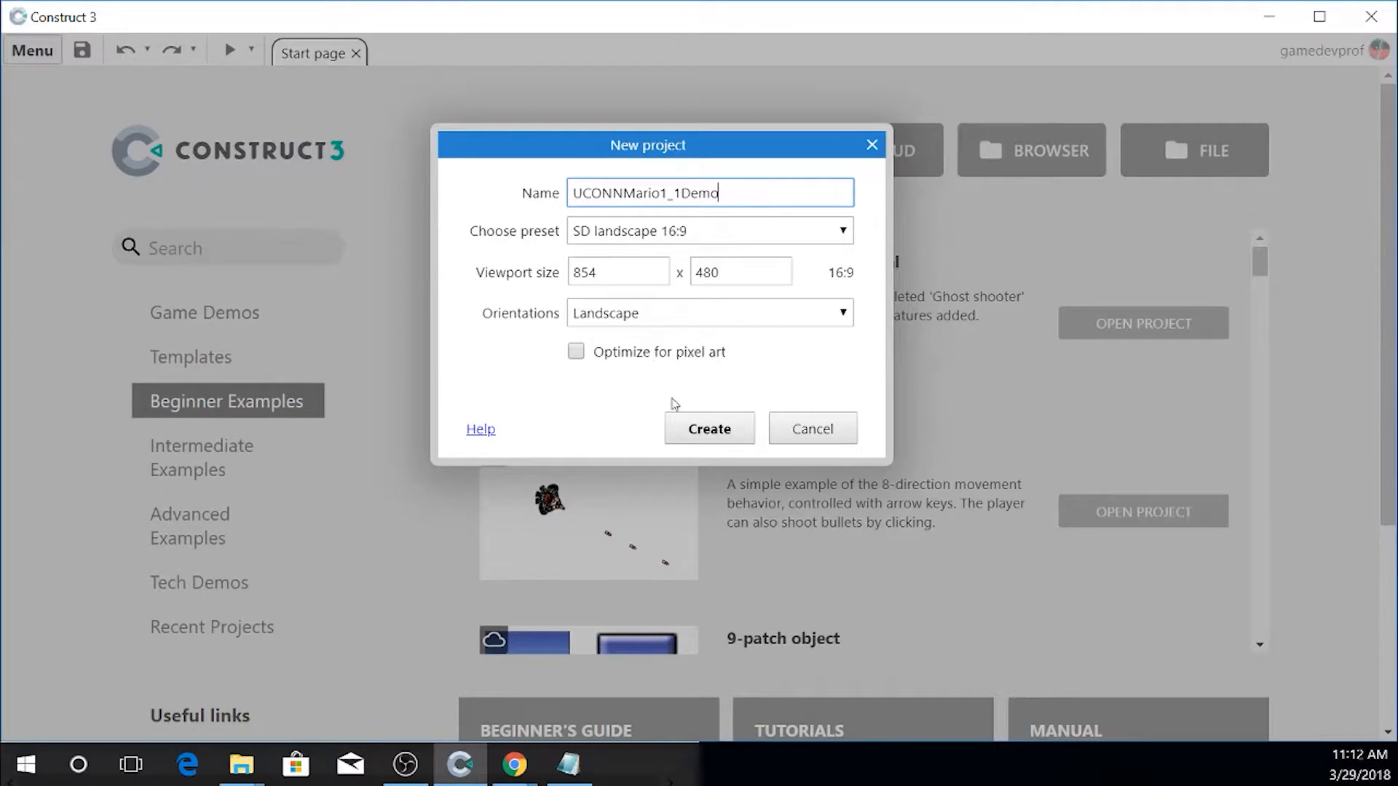
click(695, 430)
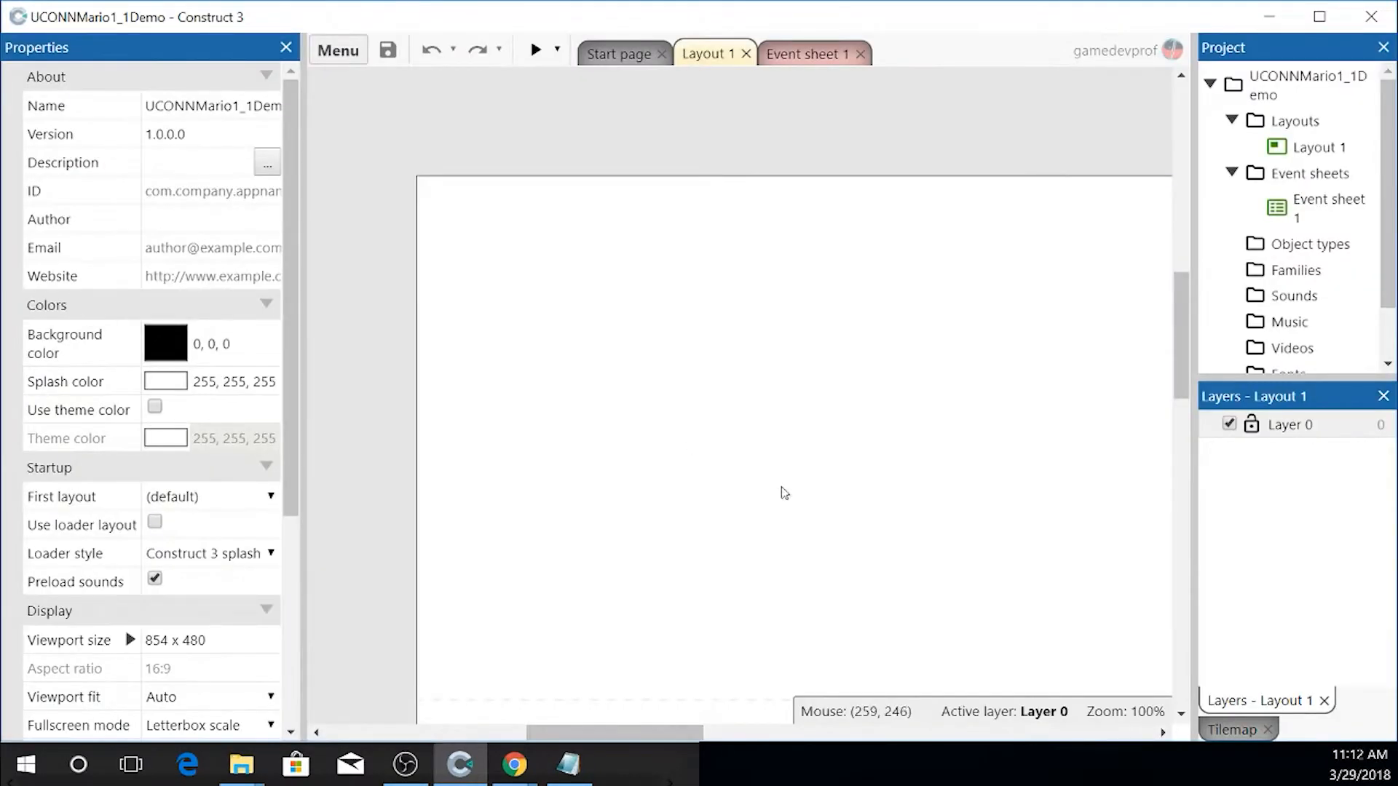
- Examine the empty layout's extents and the dashed viewport boundary inside it
drag(561, 735, 580, 736)
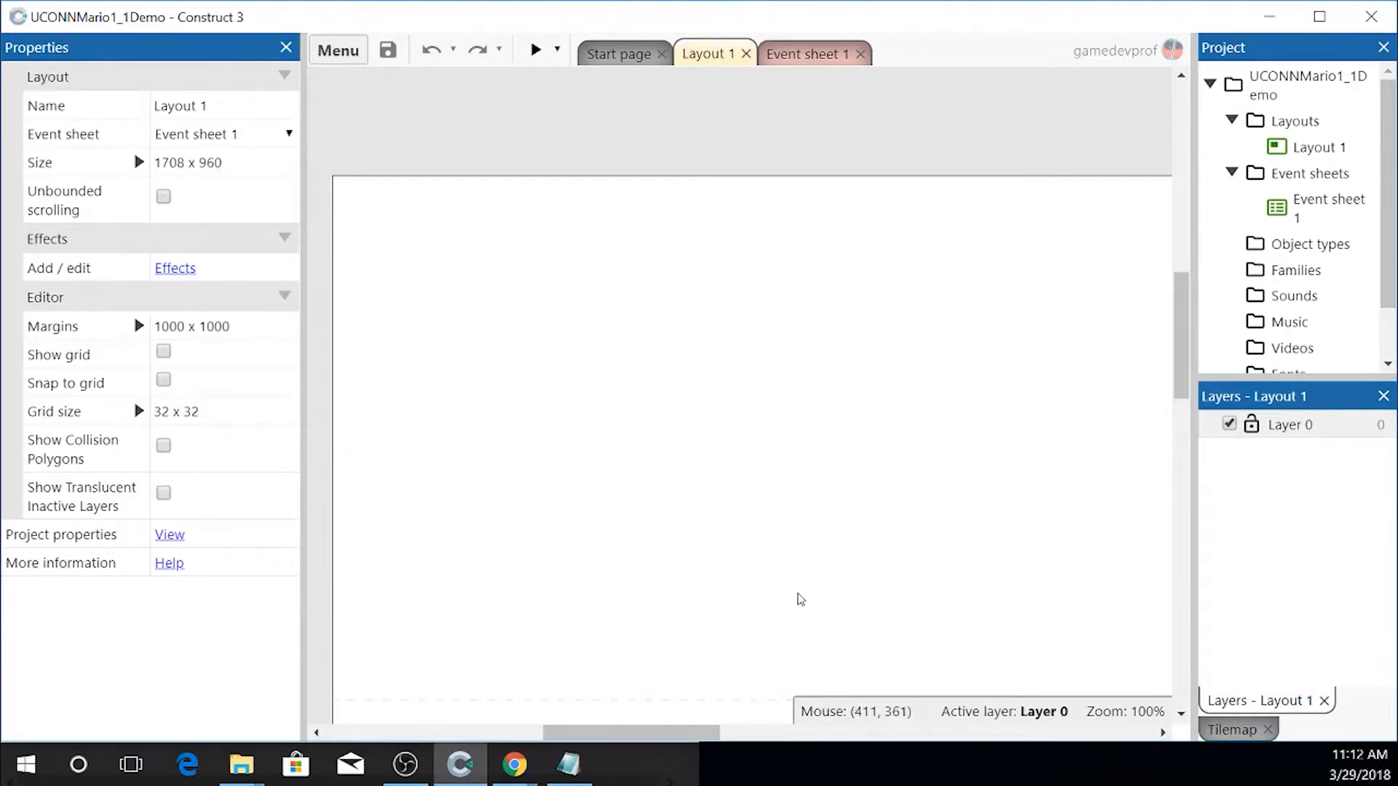
drag(622, 734, 633, 737)
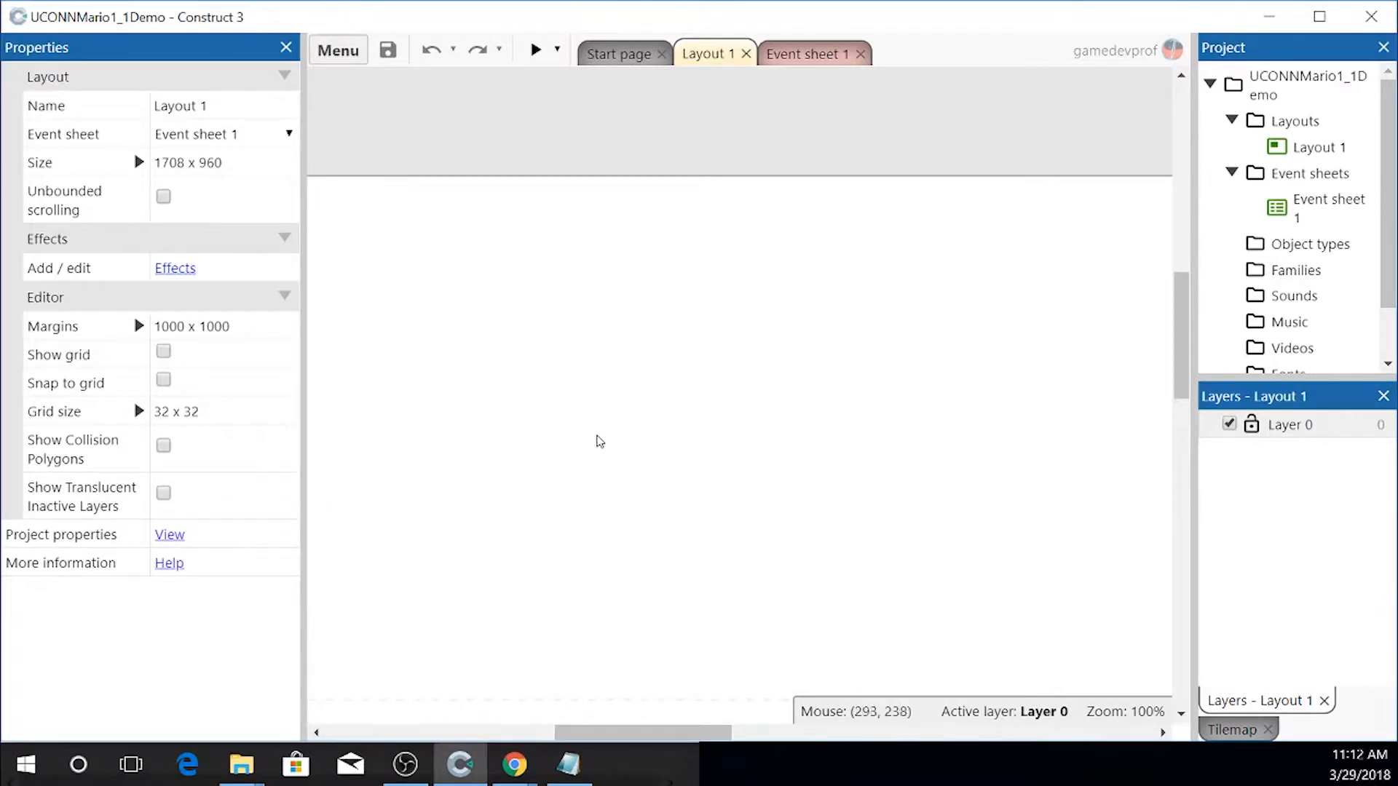
ctrl+scroll(609, 432, down, 1)
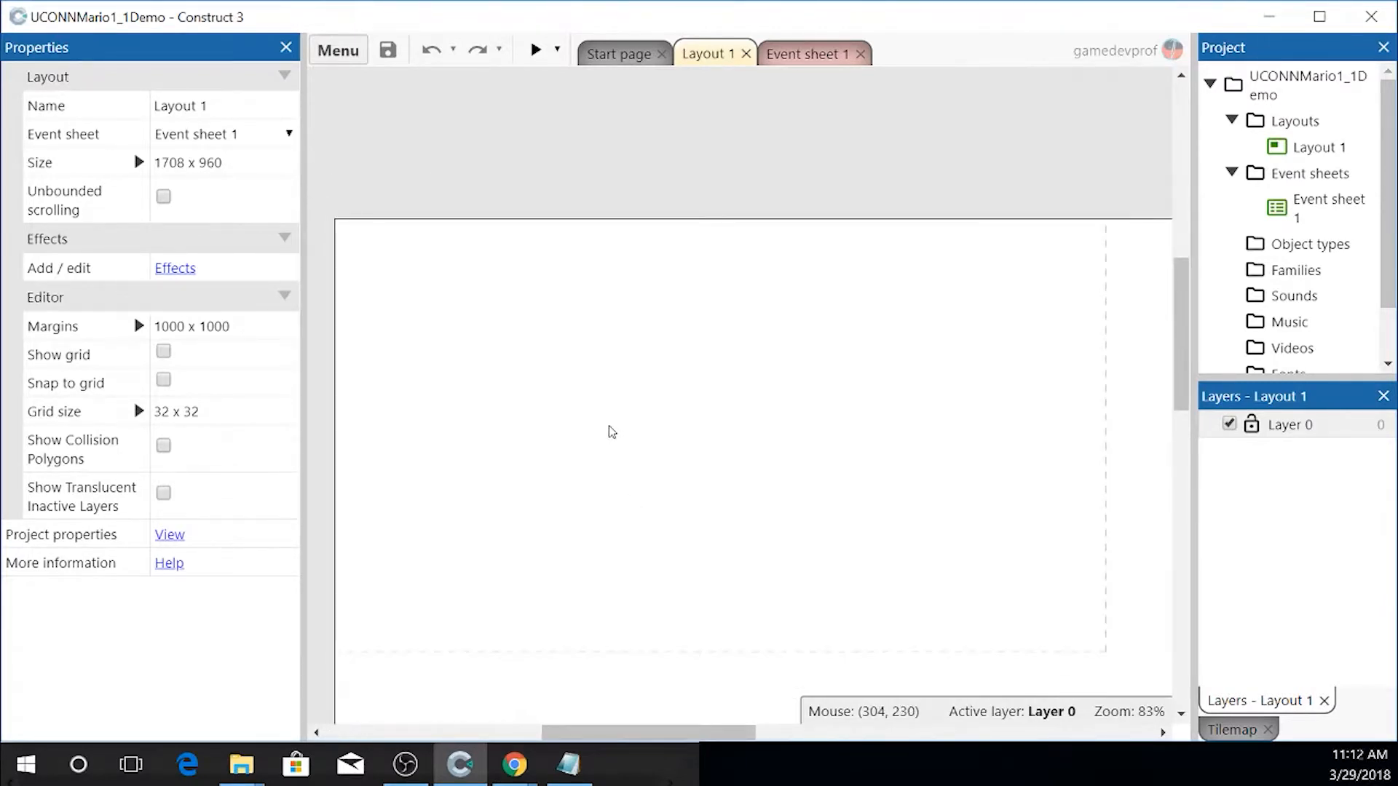
scroll(905, 473, down, 2)
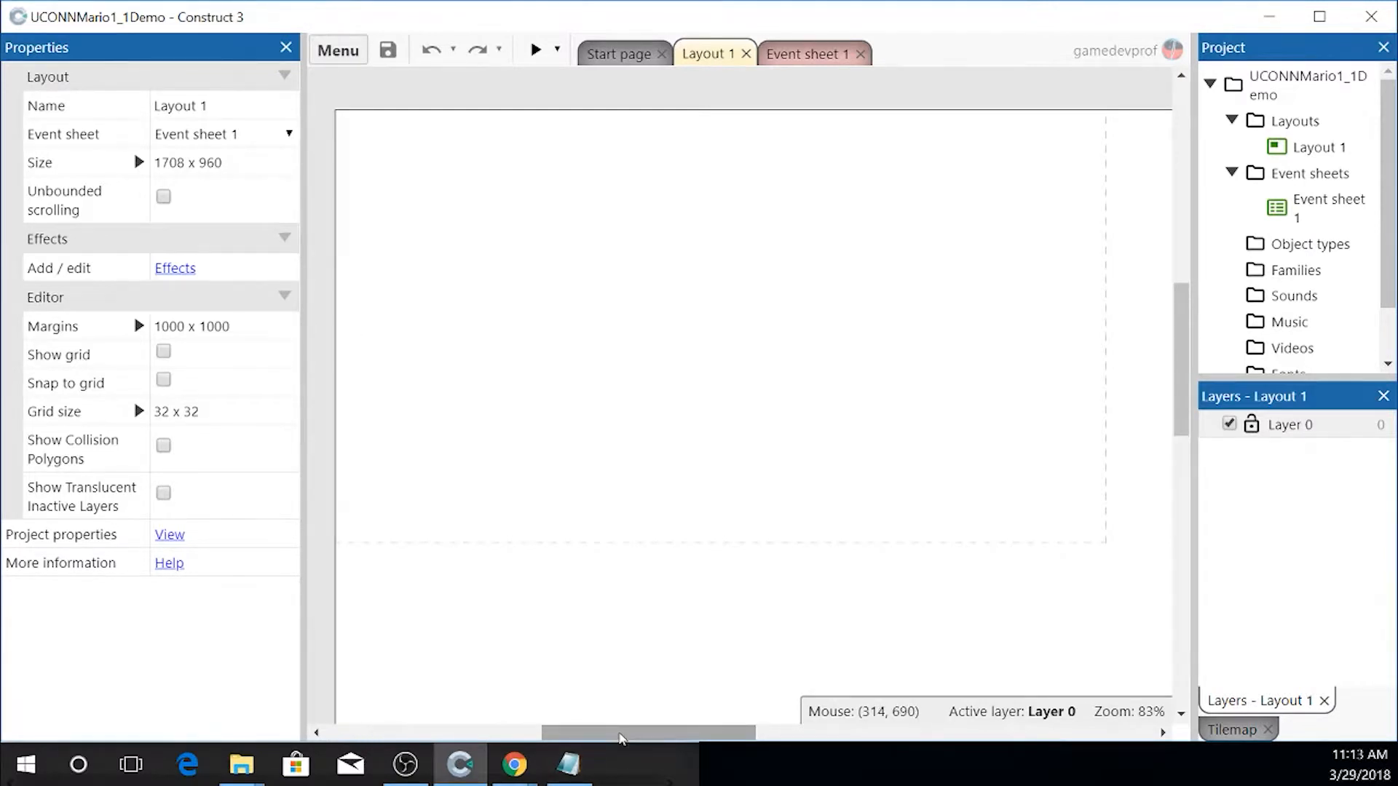
drag(623, 737, 657, 737)
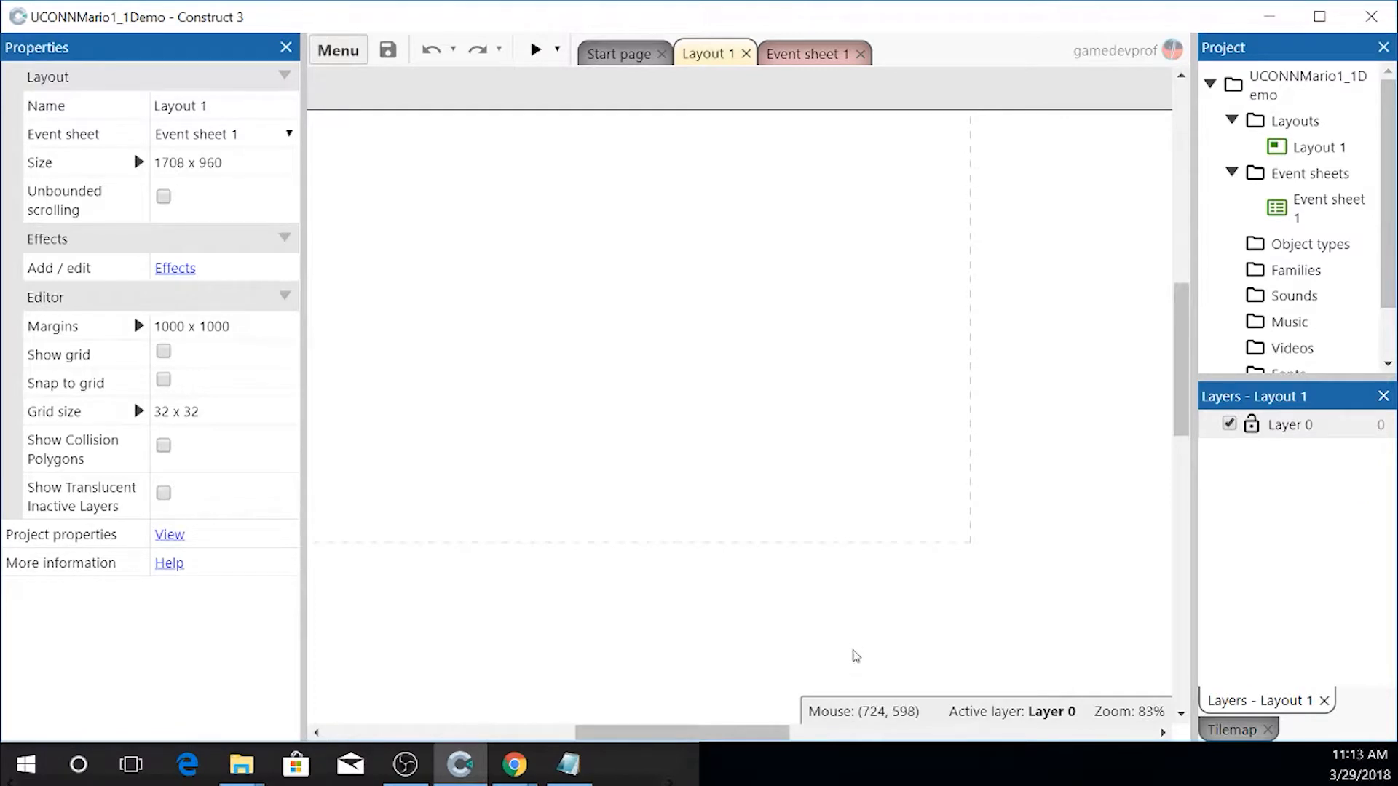
- Try widening Layout 1 to 2048 x 960 and undo the size change
drag(635, 732, 593, 708)
drag(1177, 375, 1193, 339)
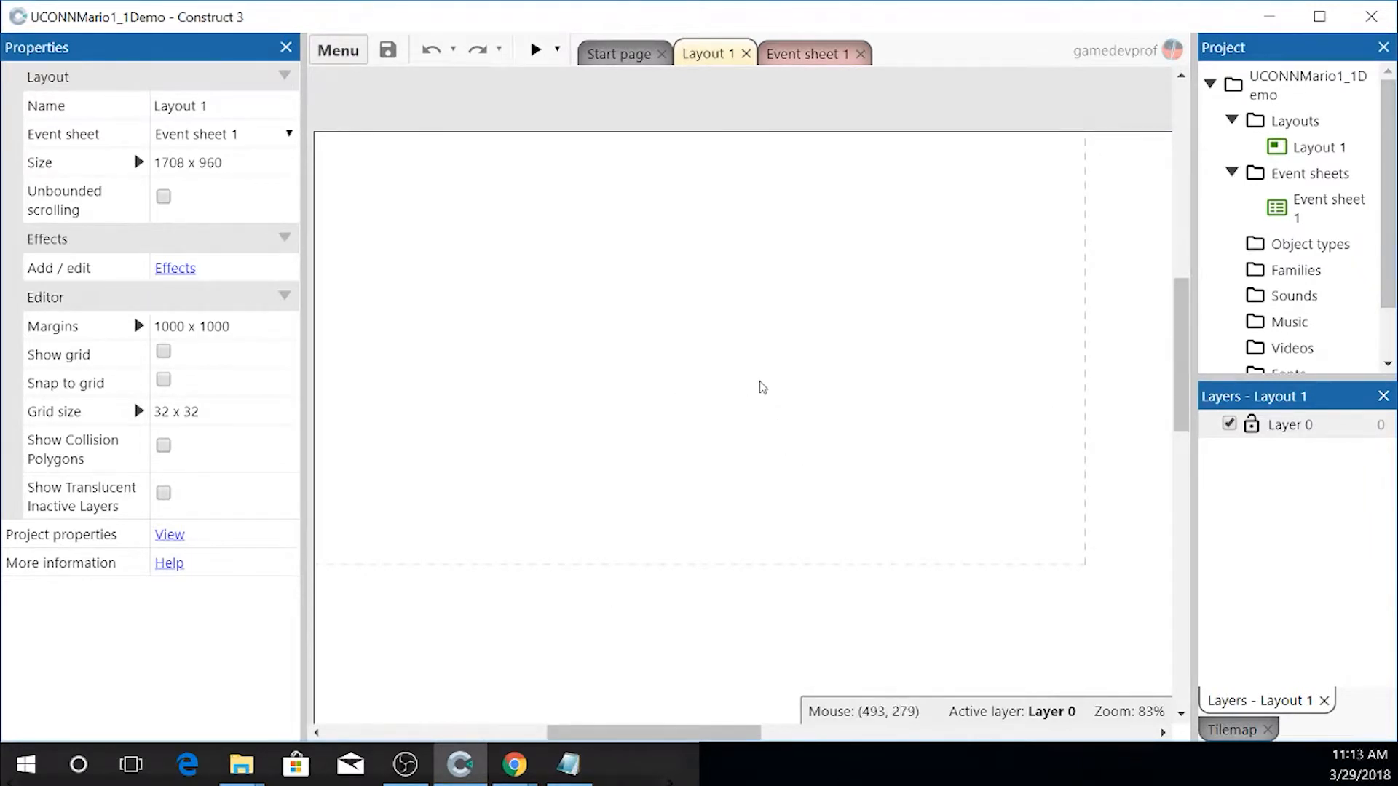
drag(713, 730, 746, 733)
click(166, 166)
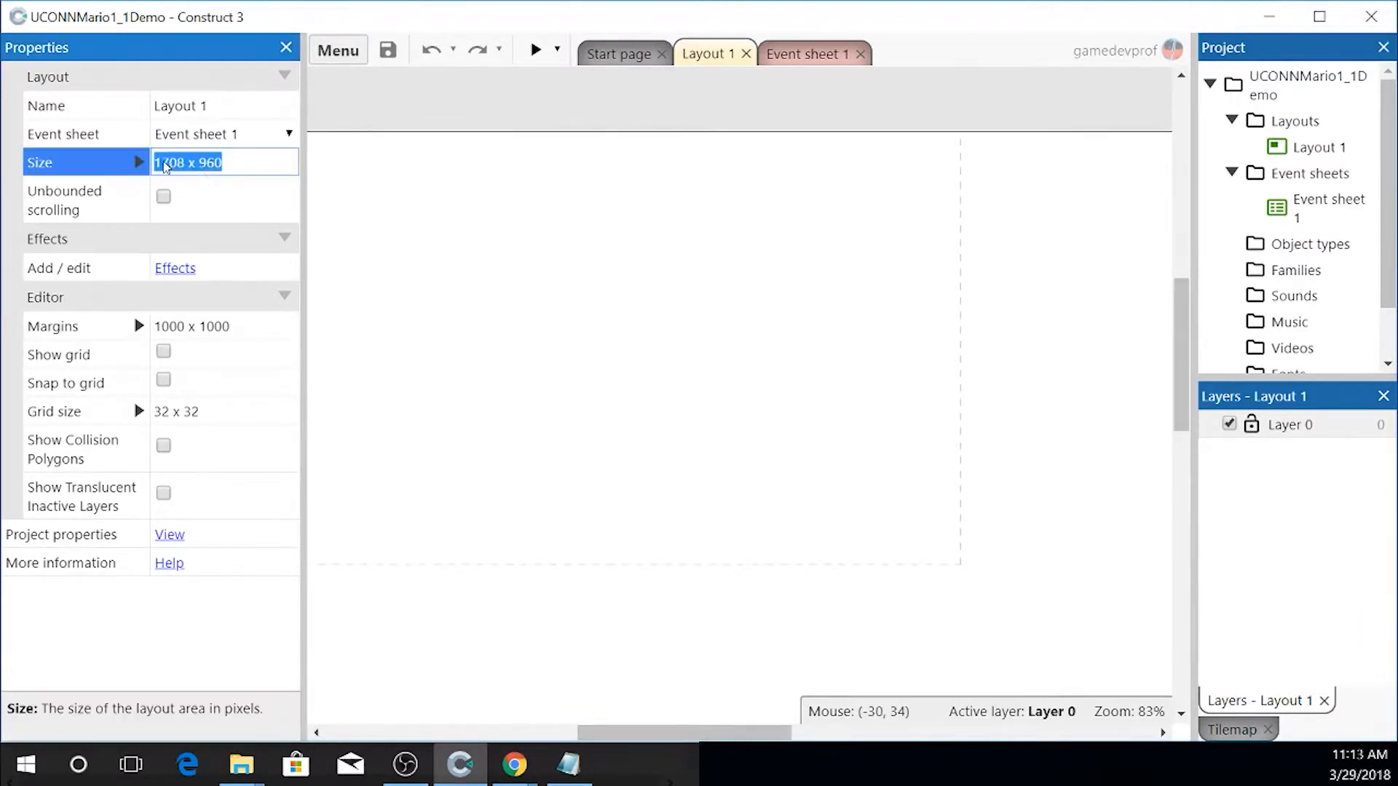
click(187, 164)
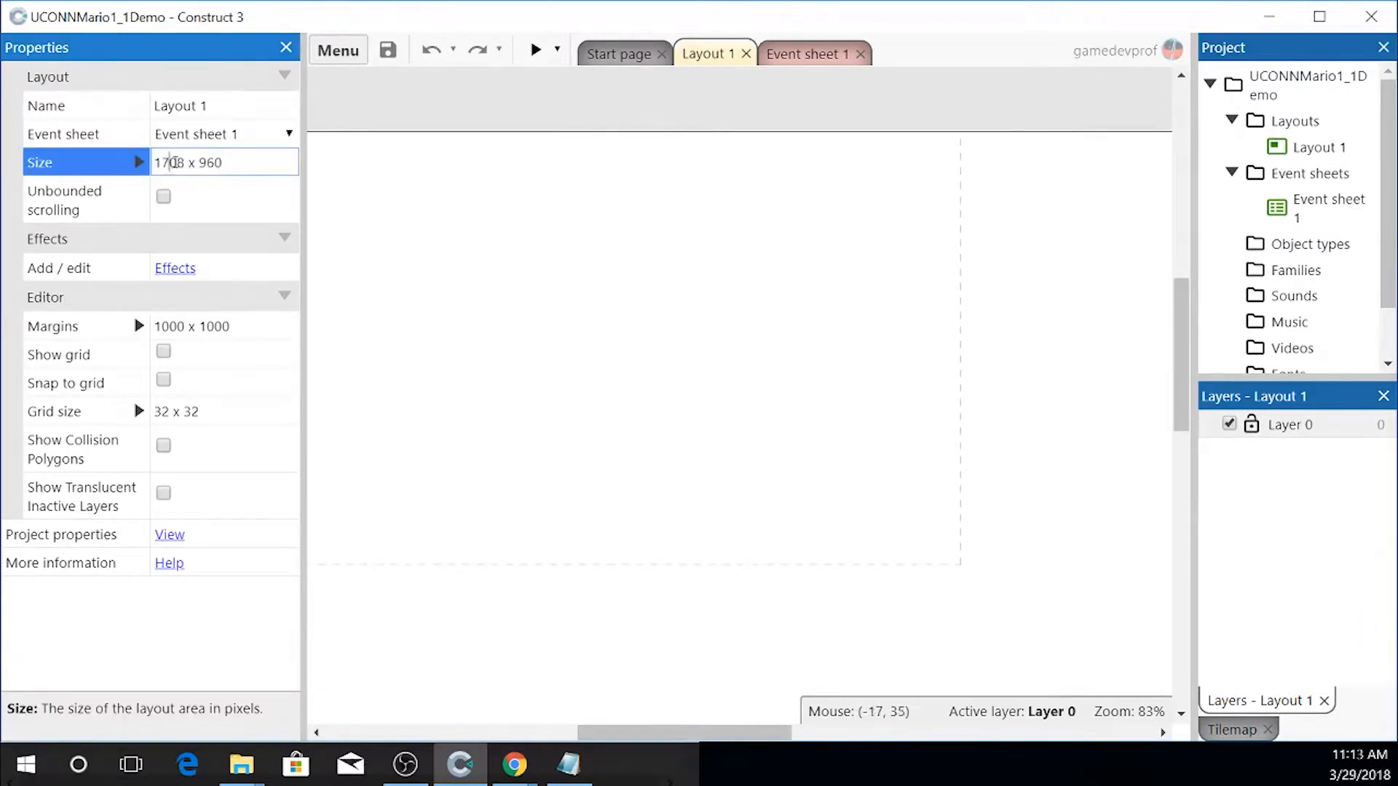
double_click(163, 166)
text(2048)
key(Tab)
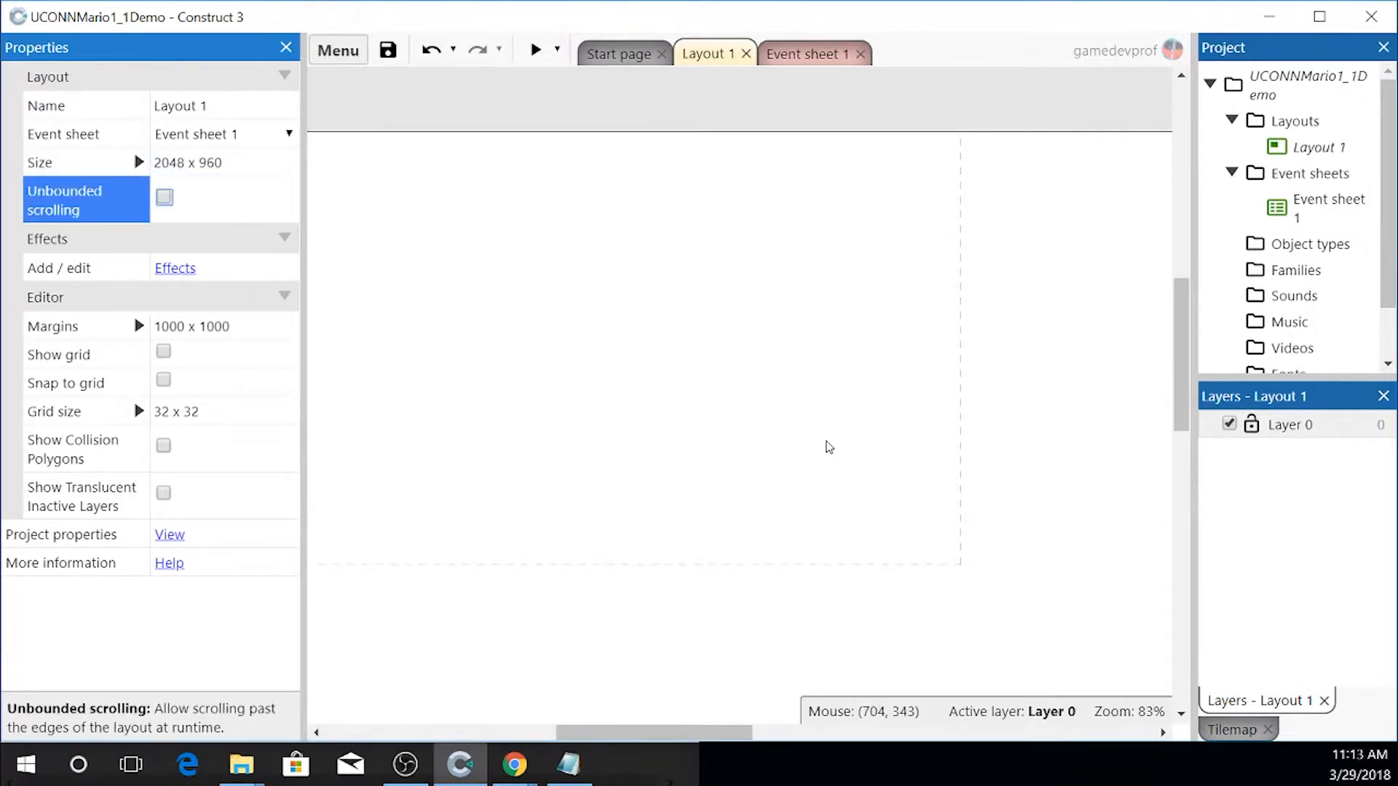
key(ctrl+z)
- Set the size of Layout 1 to 2048 x 960 pixels
drag(608, 732, 865, 728)
click(158, 162)
click(182, 162)
drag(181, 161, 146, 166)
key(BackSpace)
text(2047)
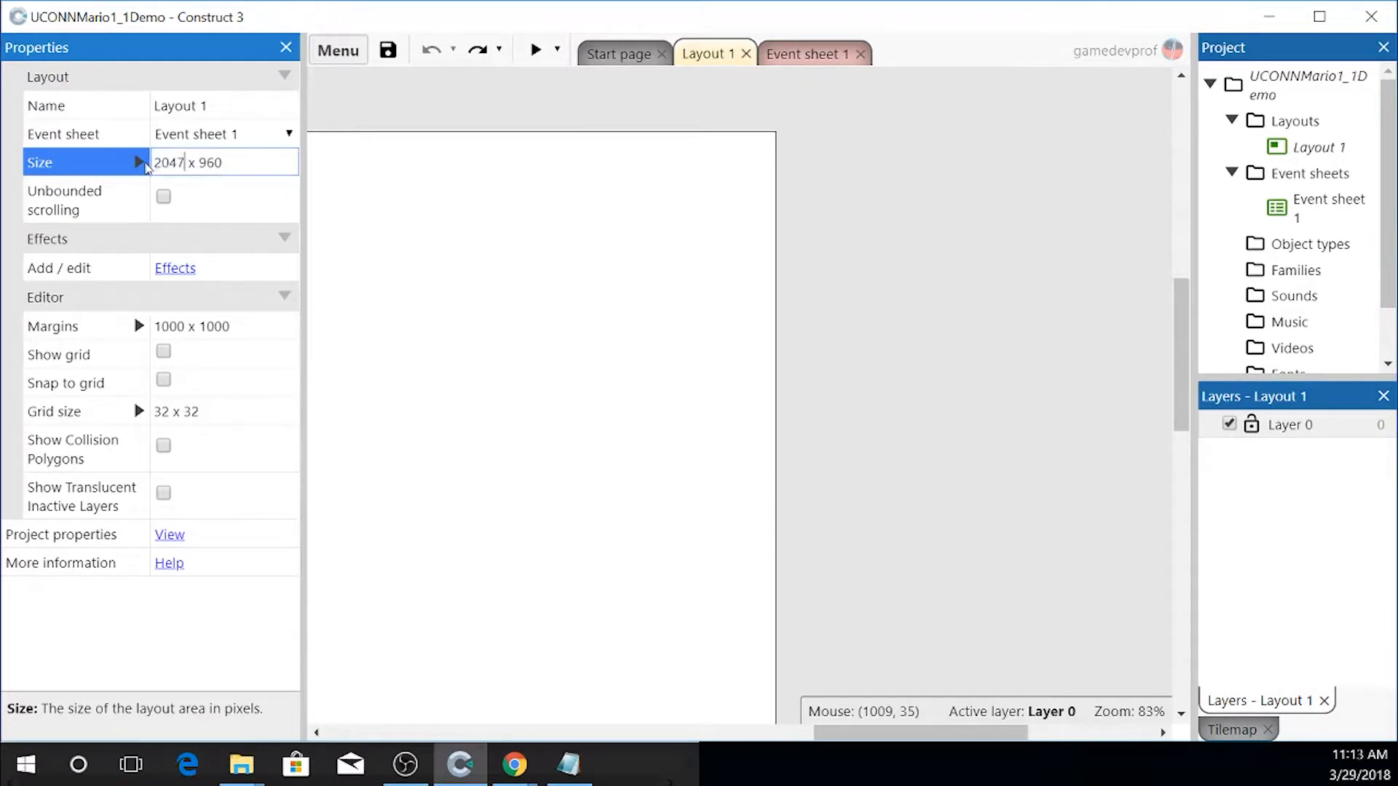
key(Tab)
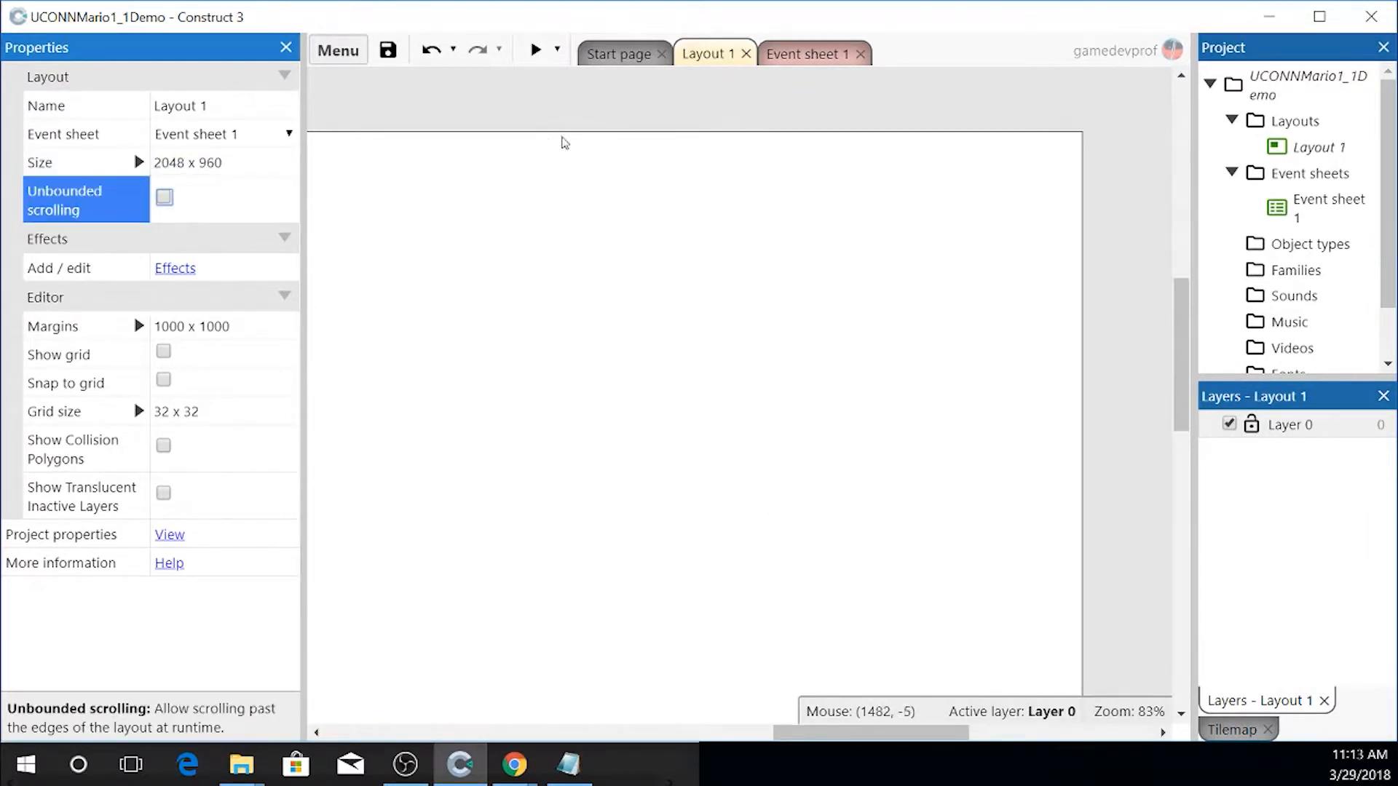
drag(857, 734, 601, 745)
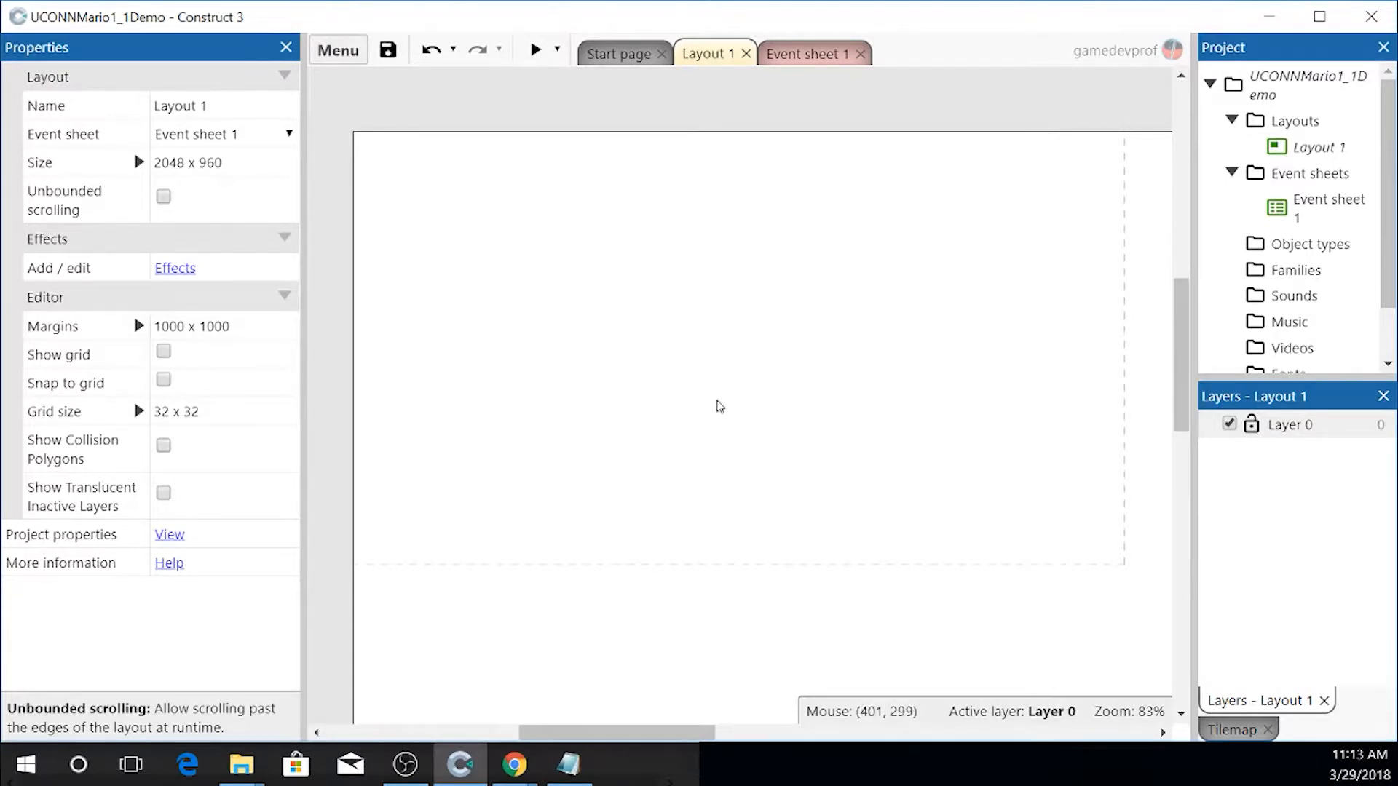
- Look over the empty Event sheet 1, return to Layout 1, and review the remaining folders of the project tree
click(805, 56)
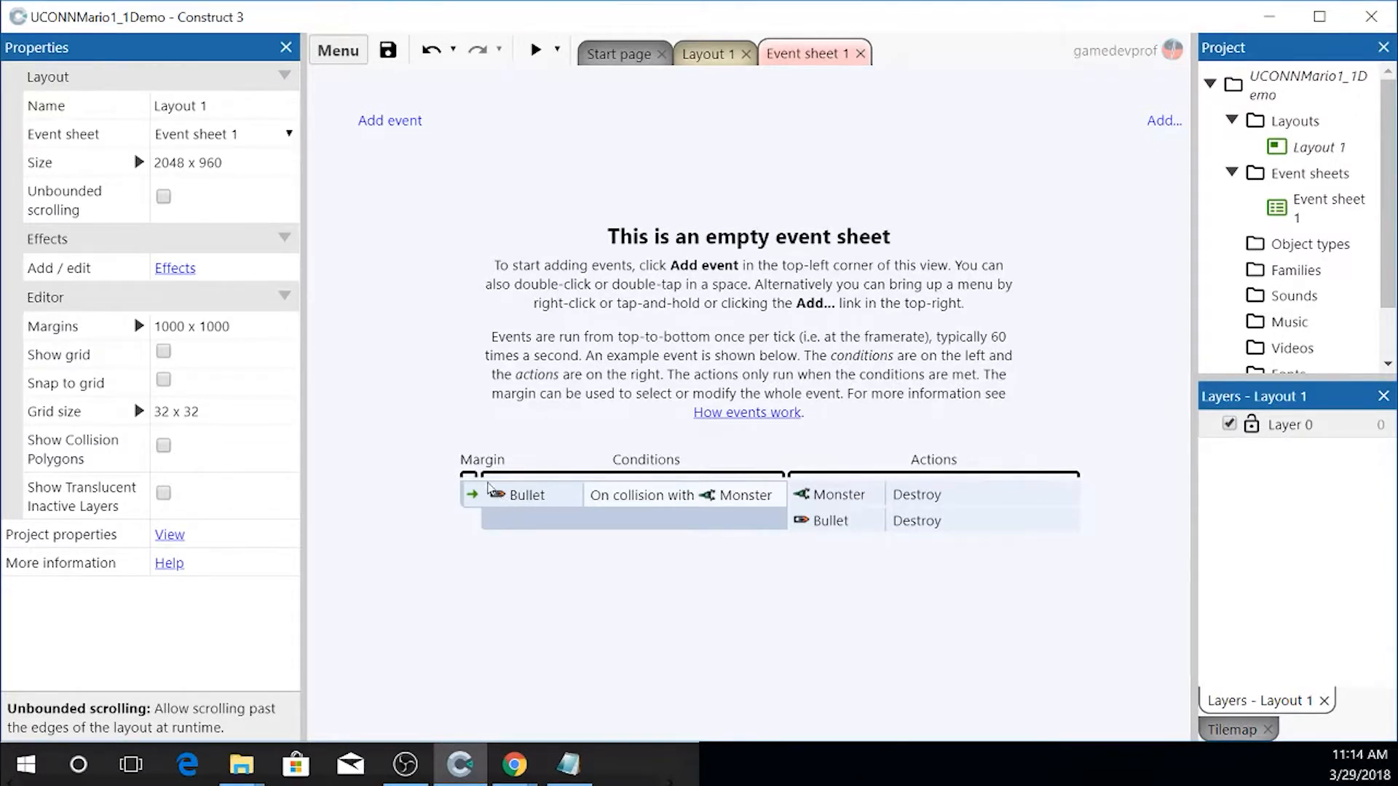
click(713, 55)
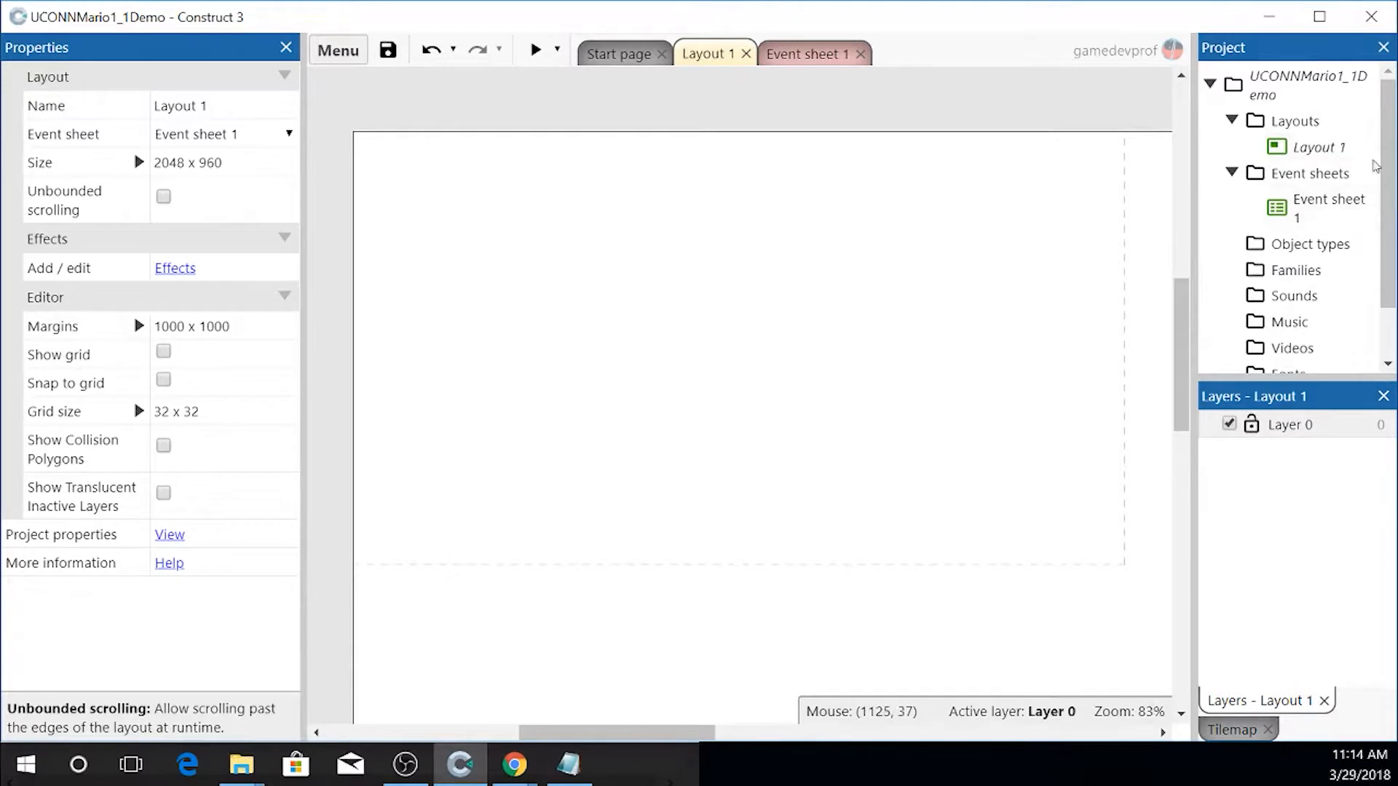
drag(1391, 174, 1391, 225)
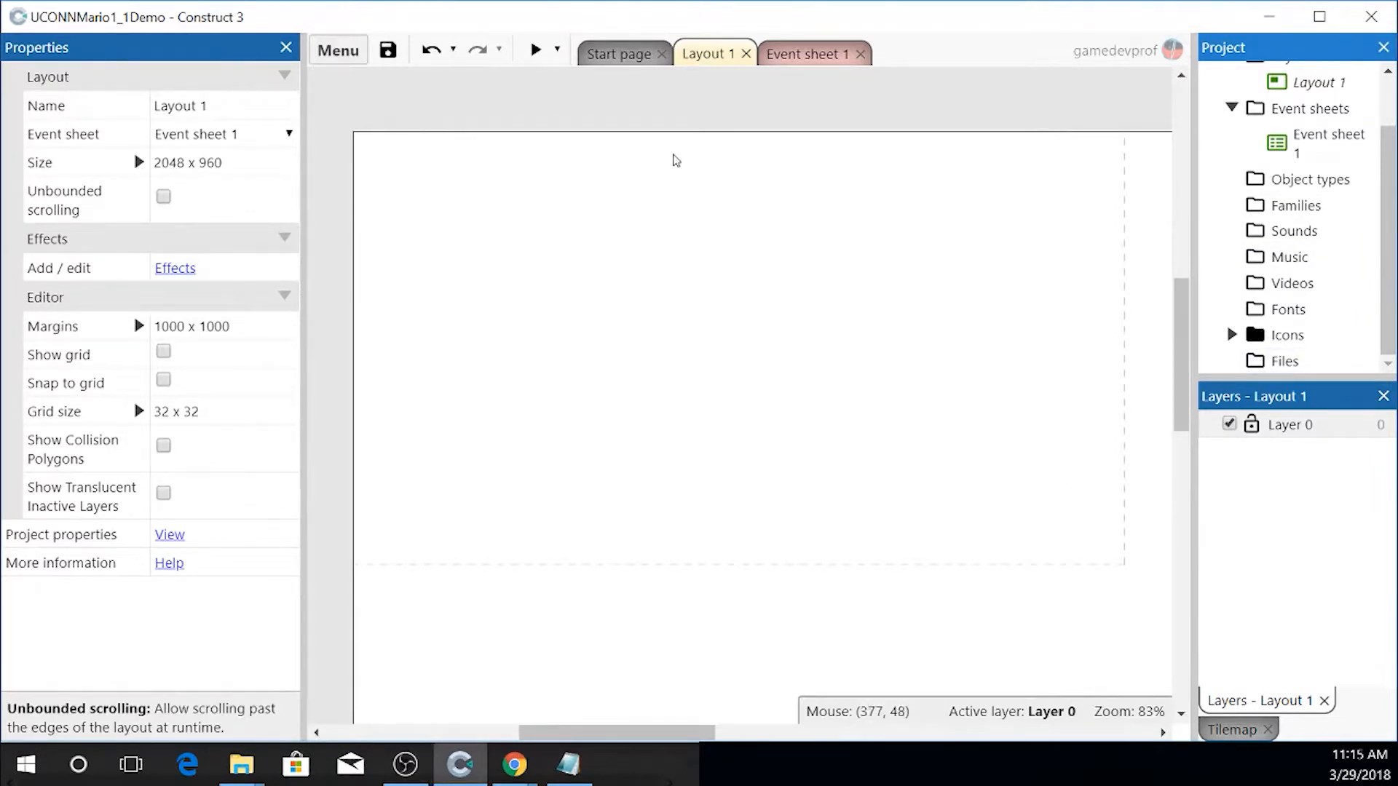
click(337, 49)
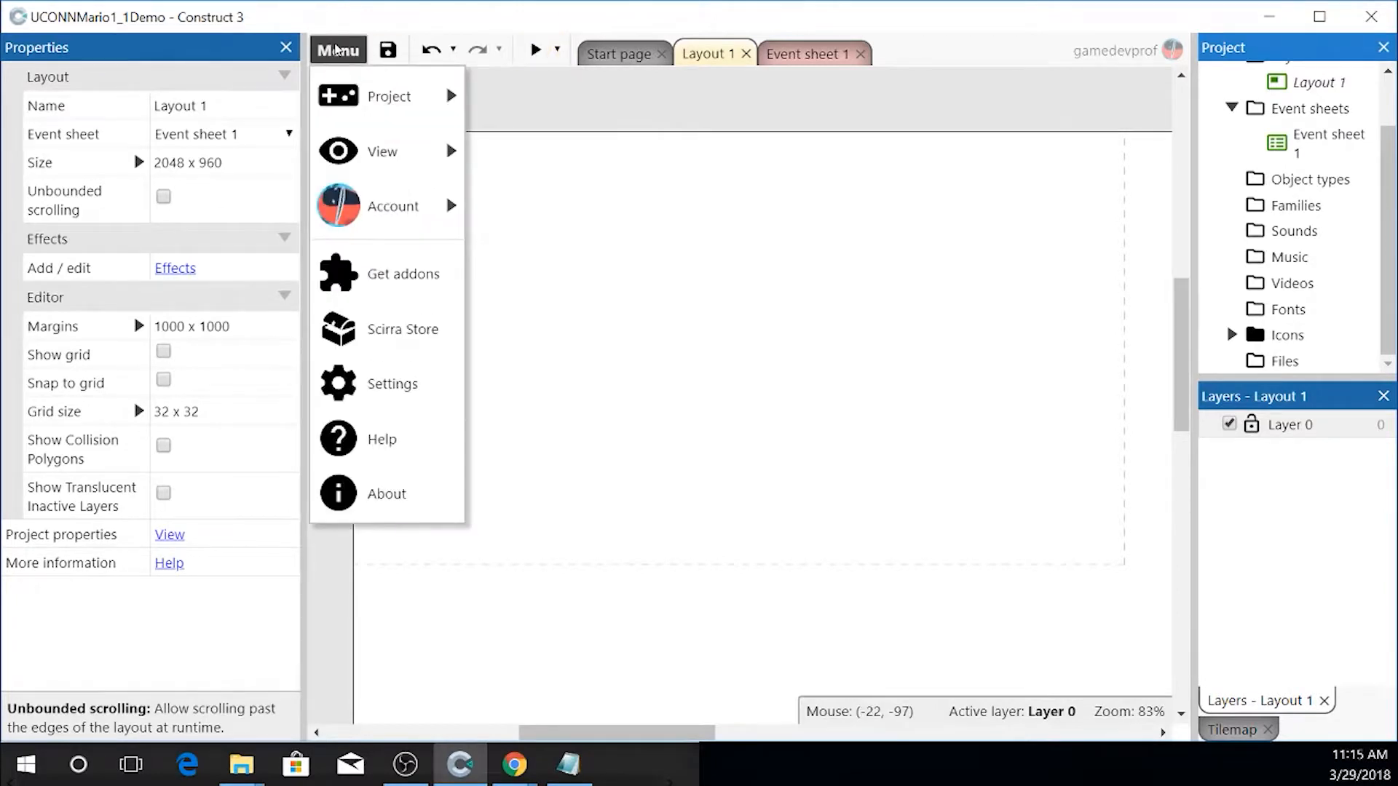
mouse_move(384, 151)
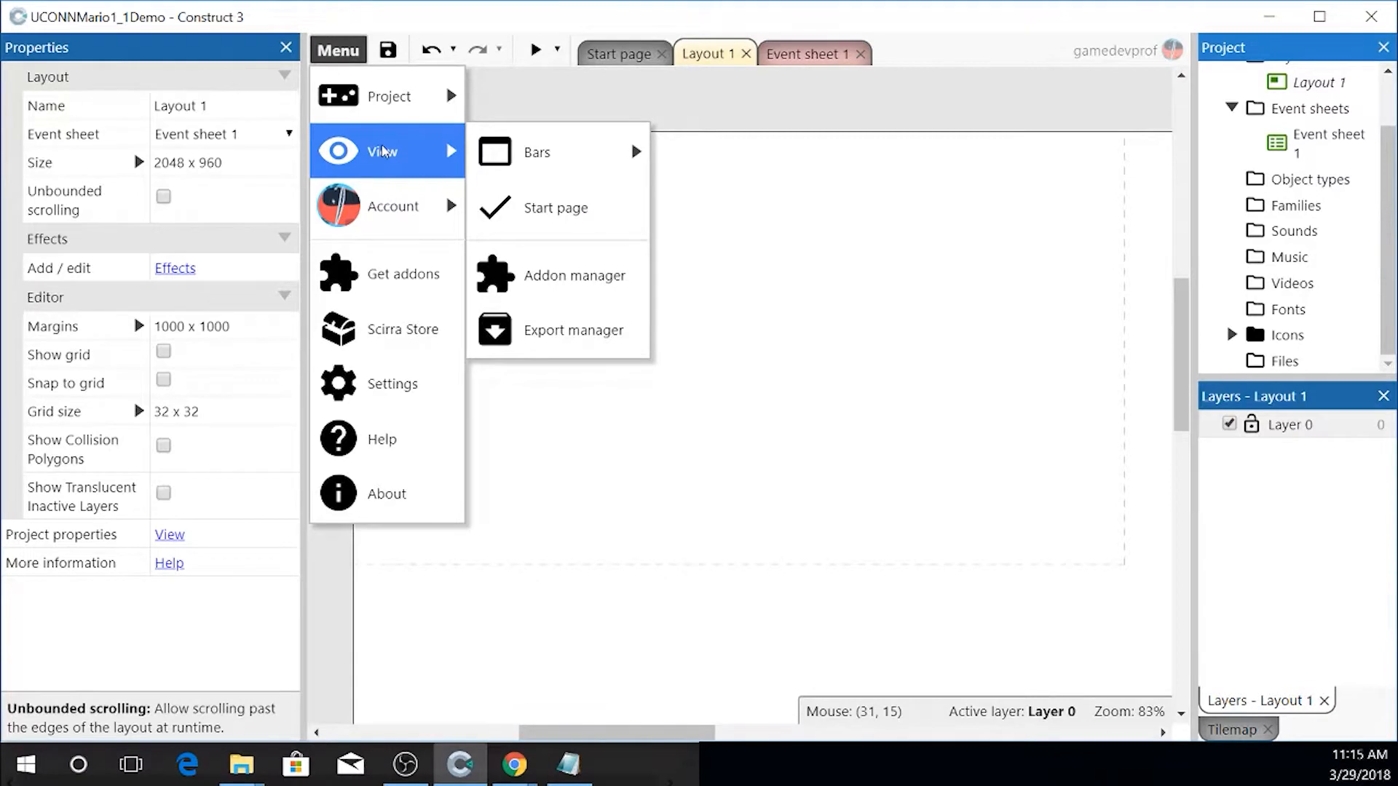
click(902, 105)
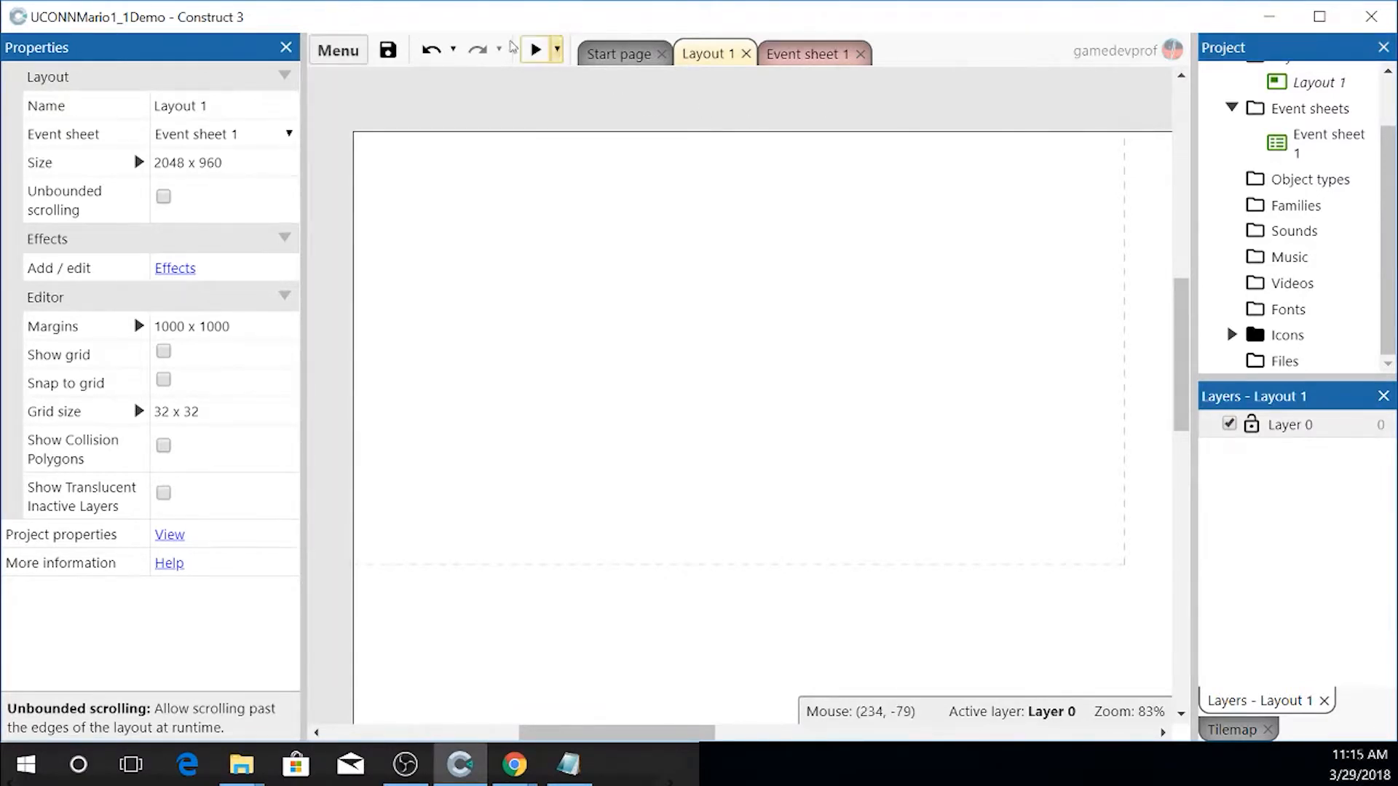
click(556, 51)
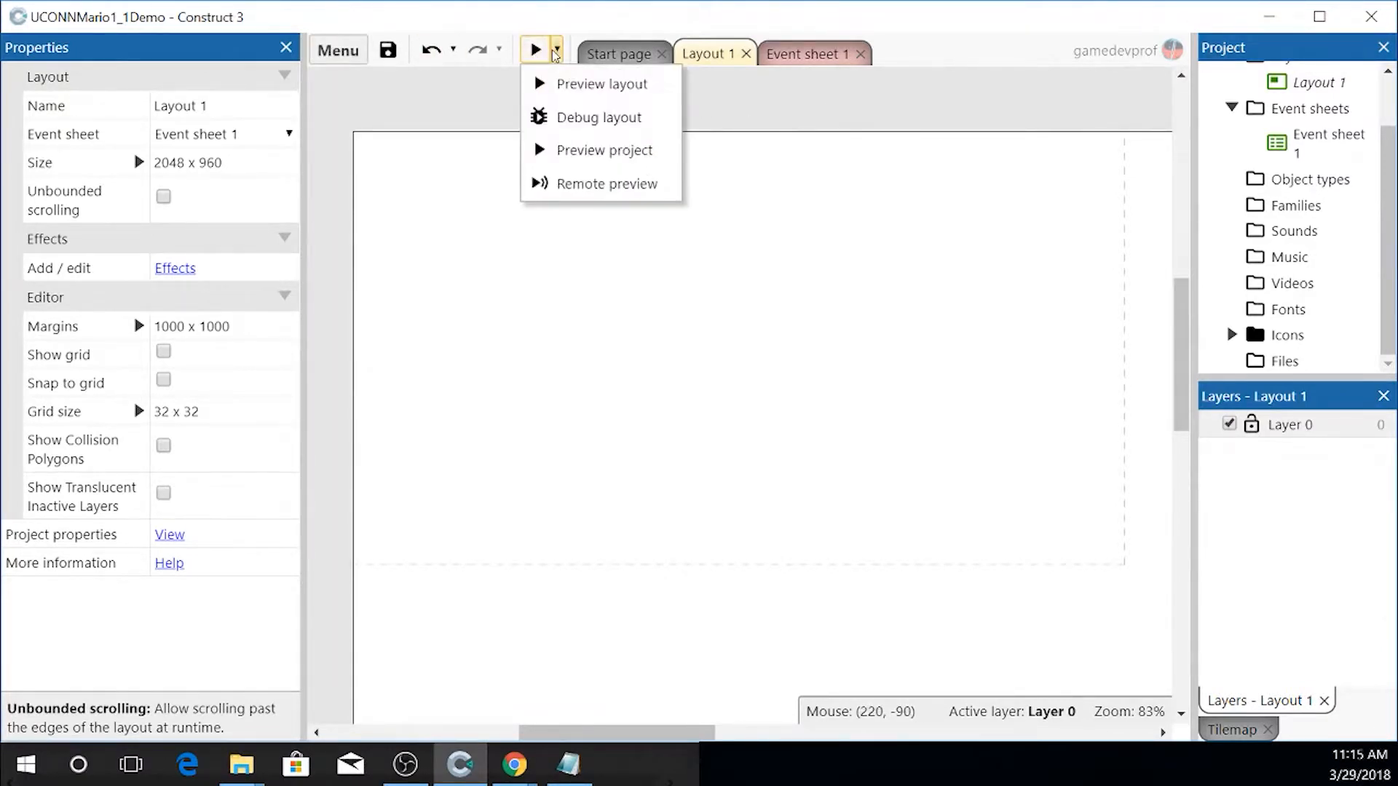
- Enable periodic backup of the active project in the program settings and close them
click(342, 53)
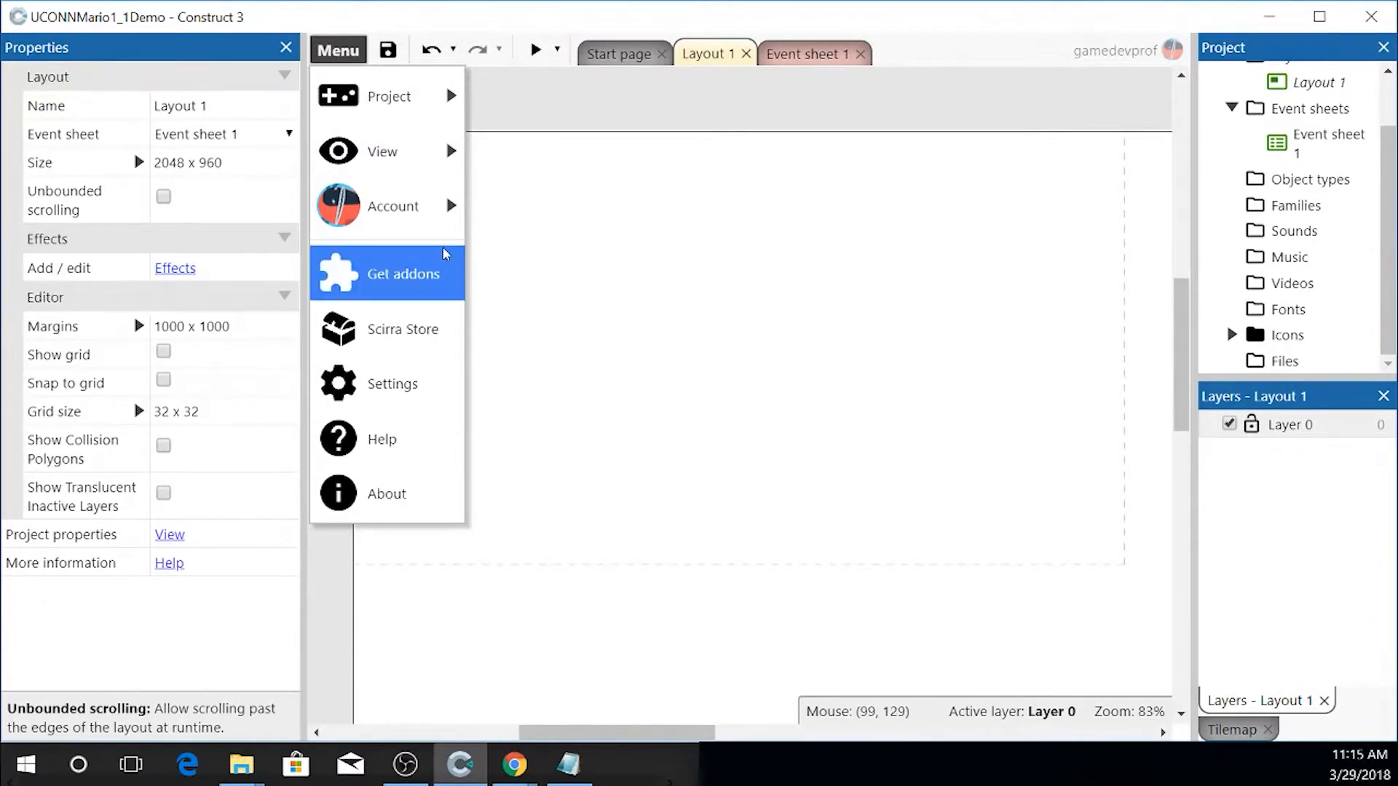
click(428, 400)
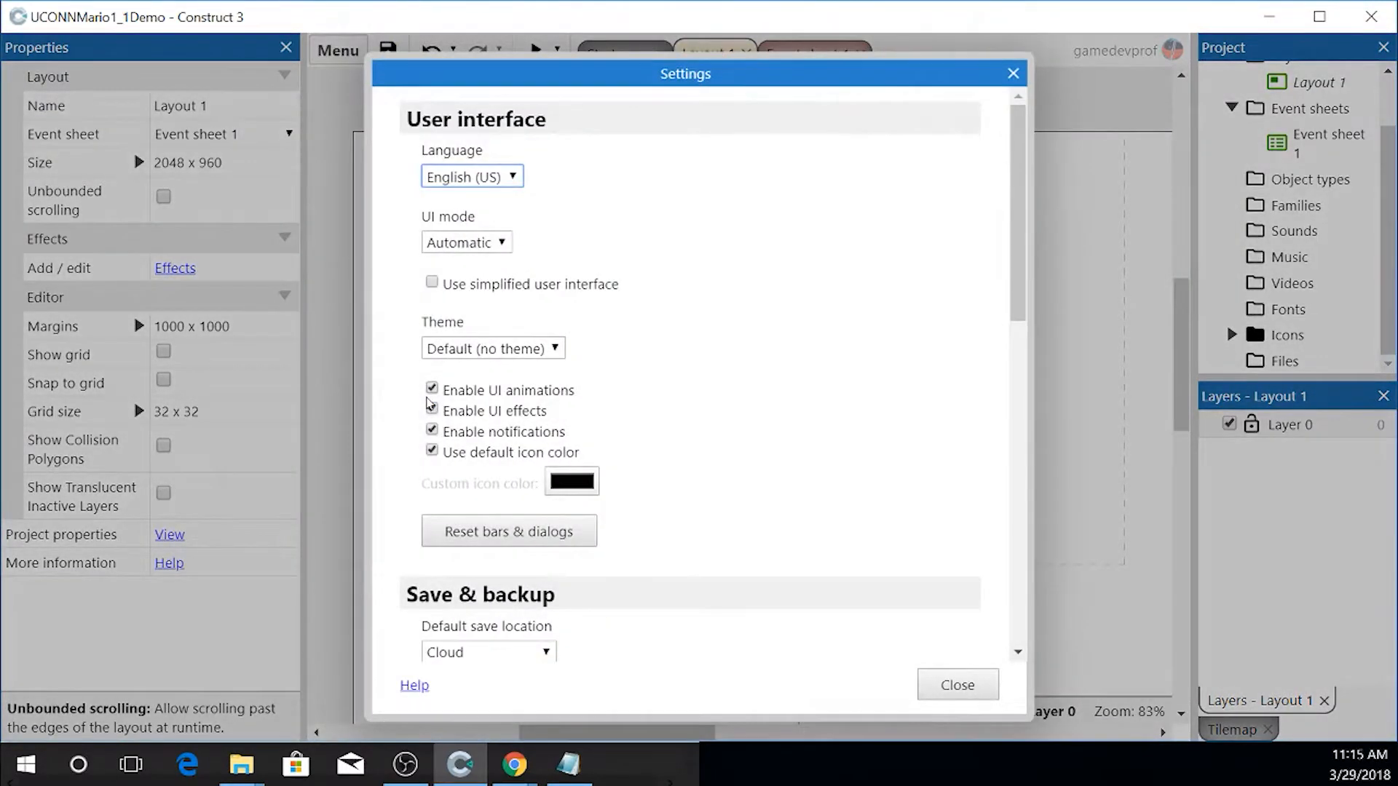
scroll(993, 198, down, 1)
drag(1015, 198, 1012, 331)
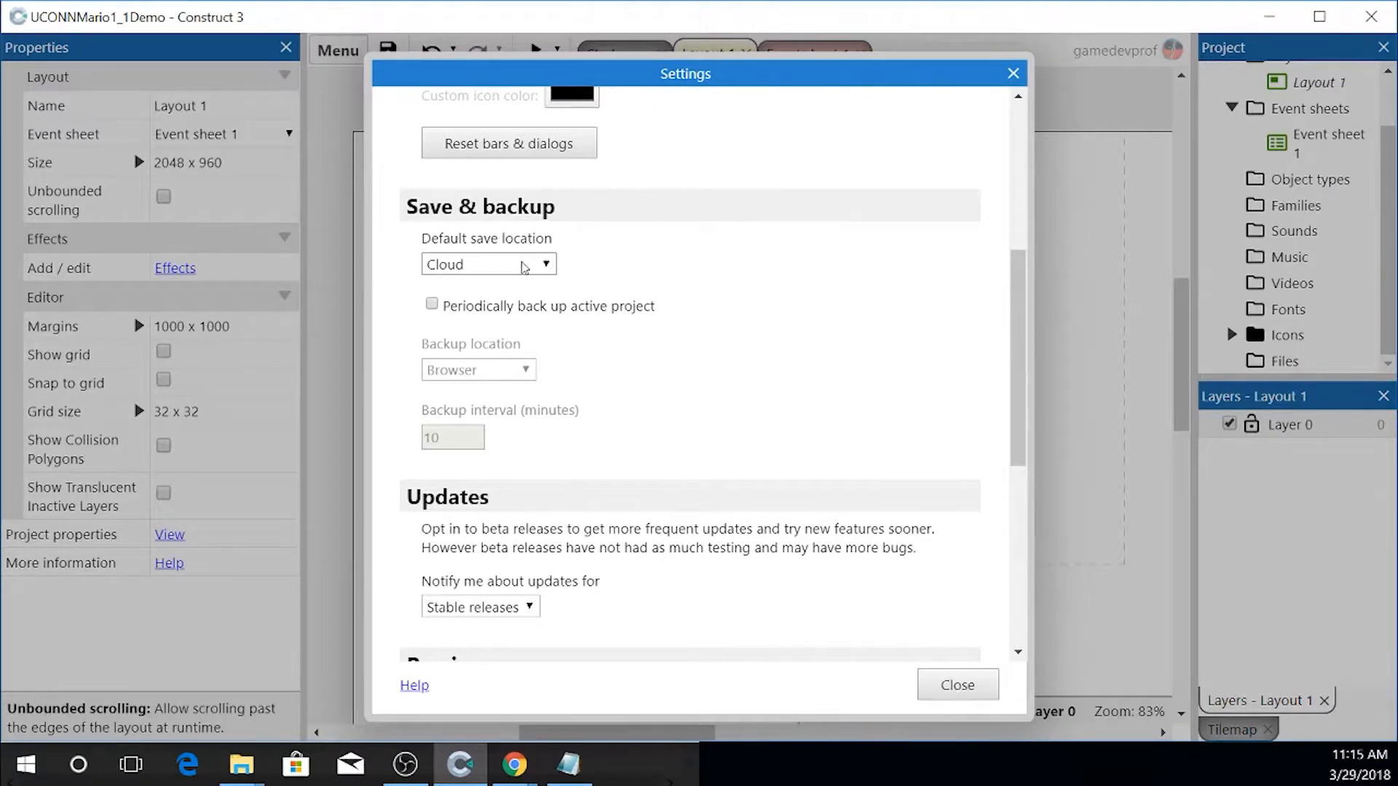
click(432, 305)
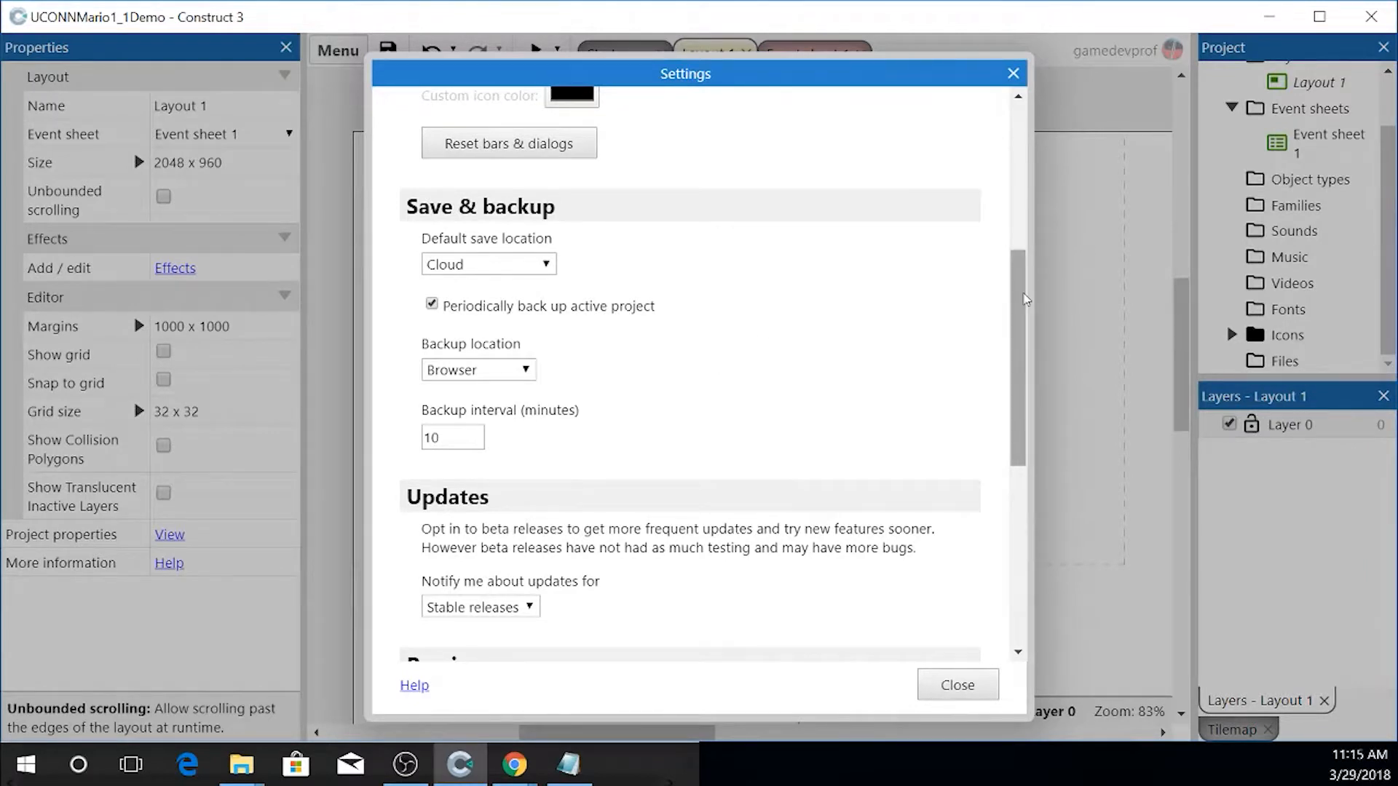
mouse_move(1024, 298)
mouse_down()
mouse_move(1027, 491)
mouse_move(1025, 82)
mouse_move(1022, 316)
mouse_up()
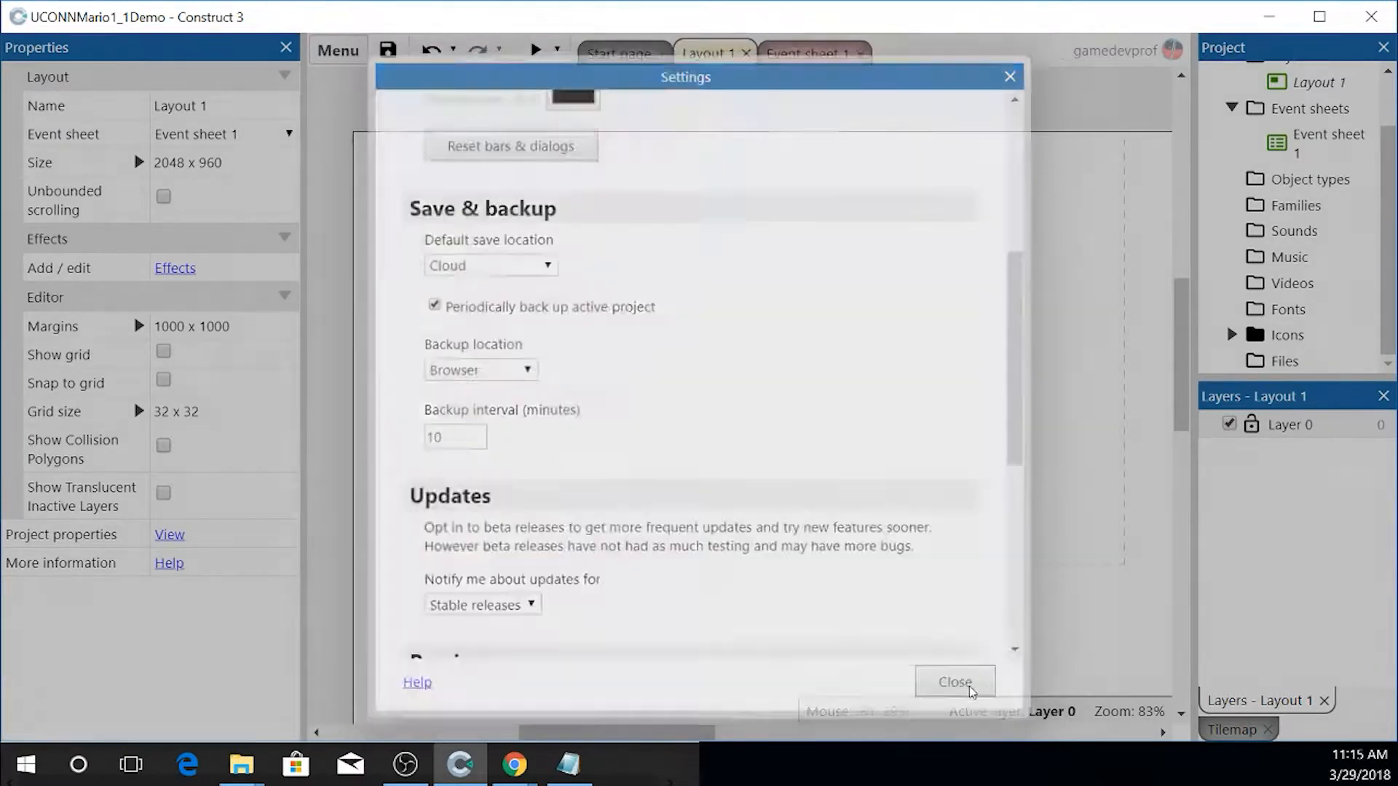
click(972, 684)
- Show the grid in Layout 1 and turn on snapping to it
right_click(480, 270)
click(515, 203)
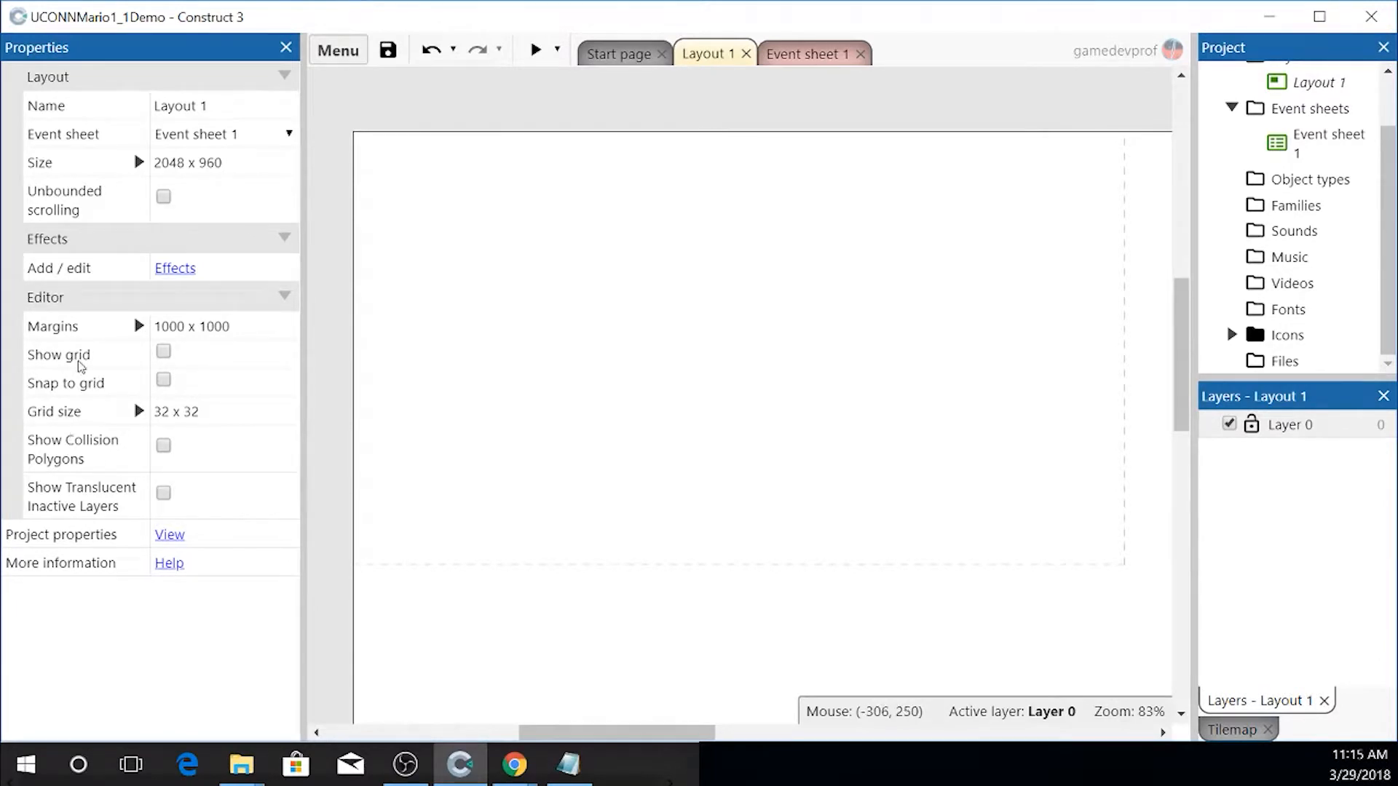
click(163, 352)
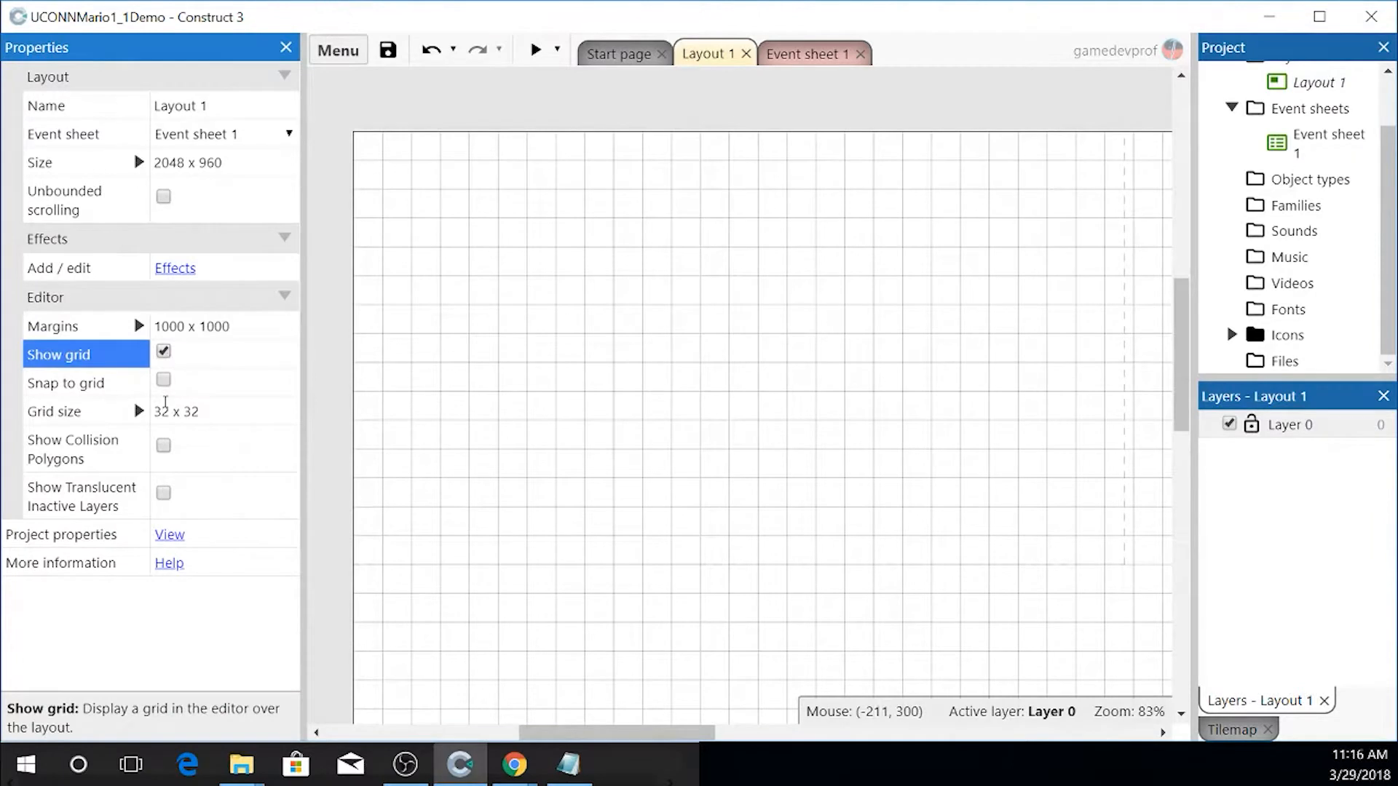
click(167, 386)
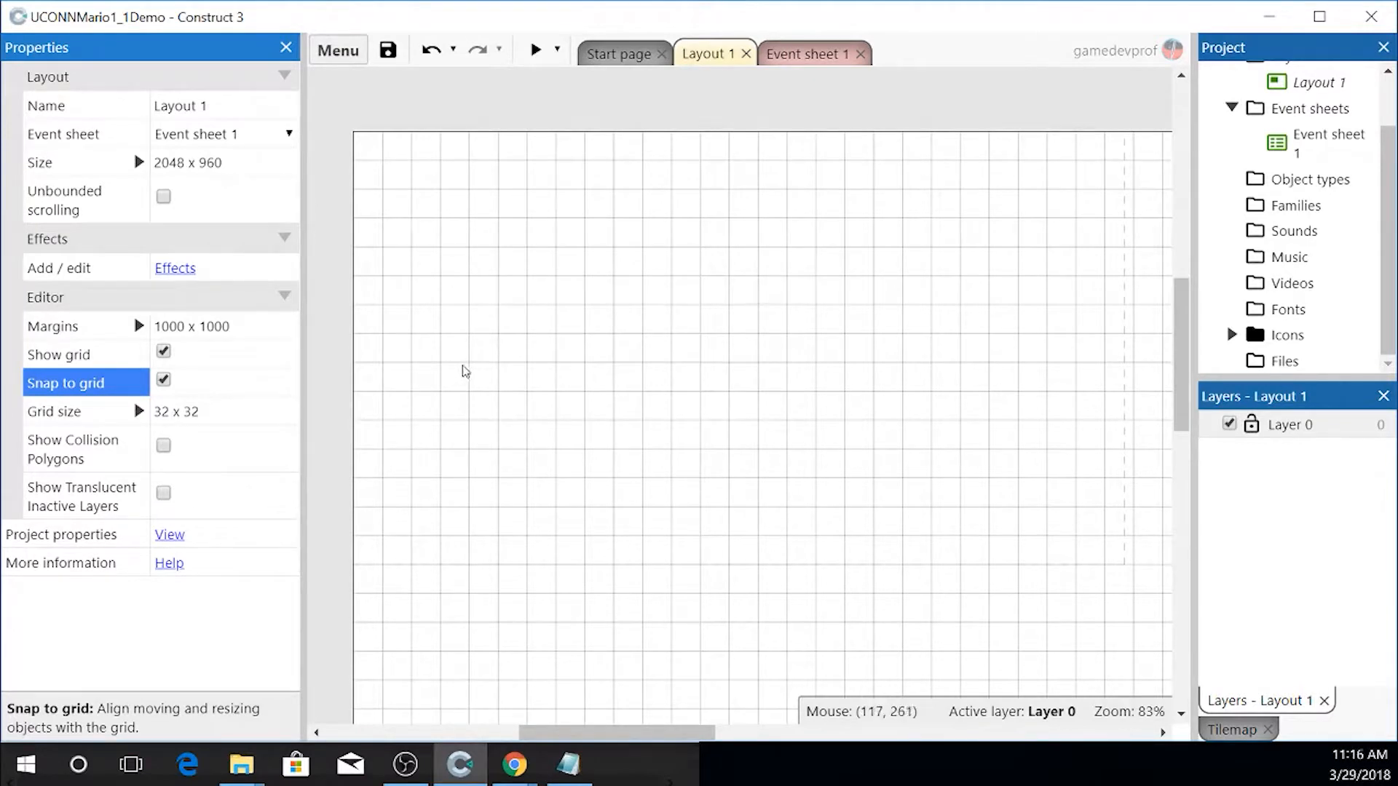
right_click(527, 367)
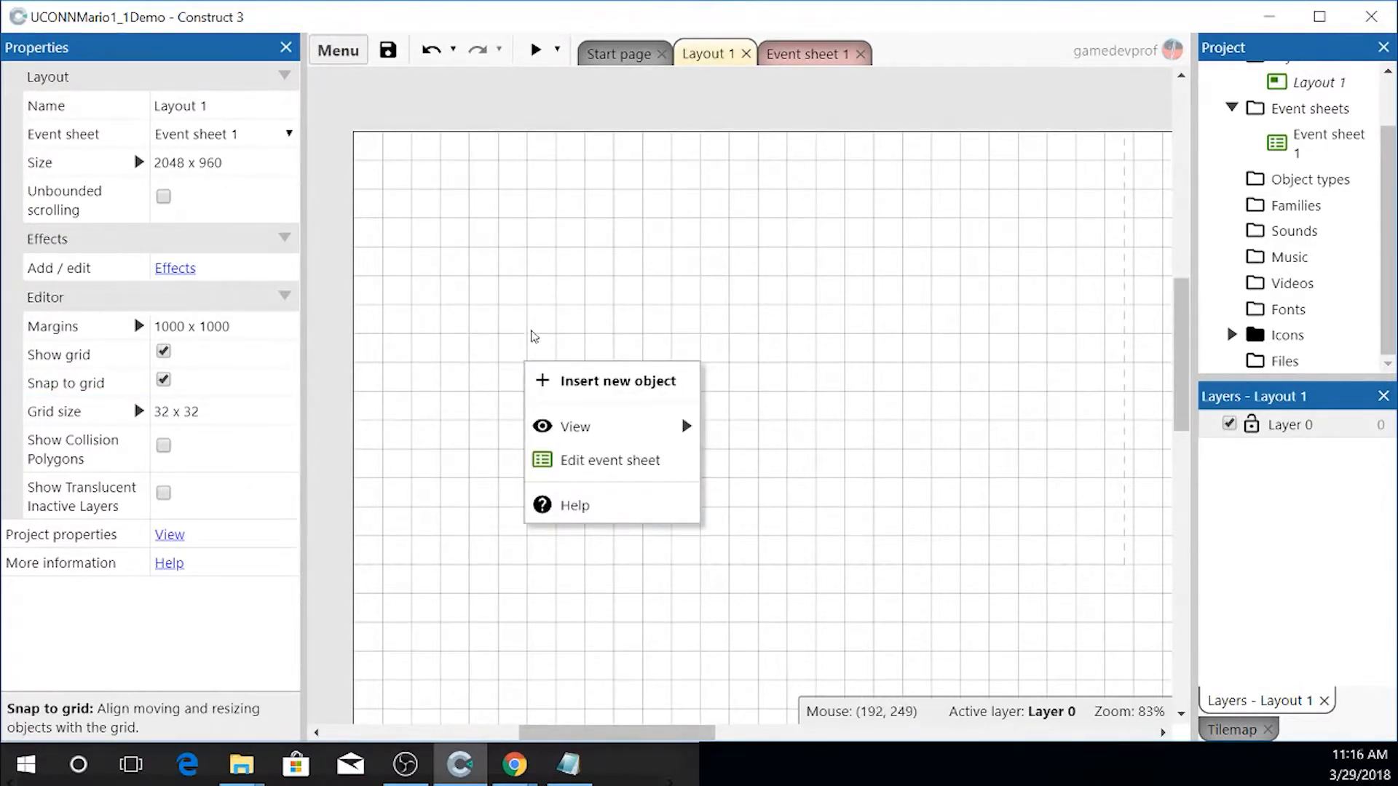
click(532, 331)
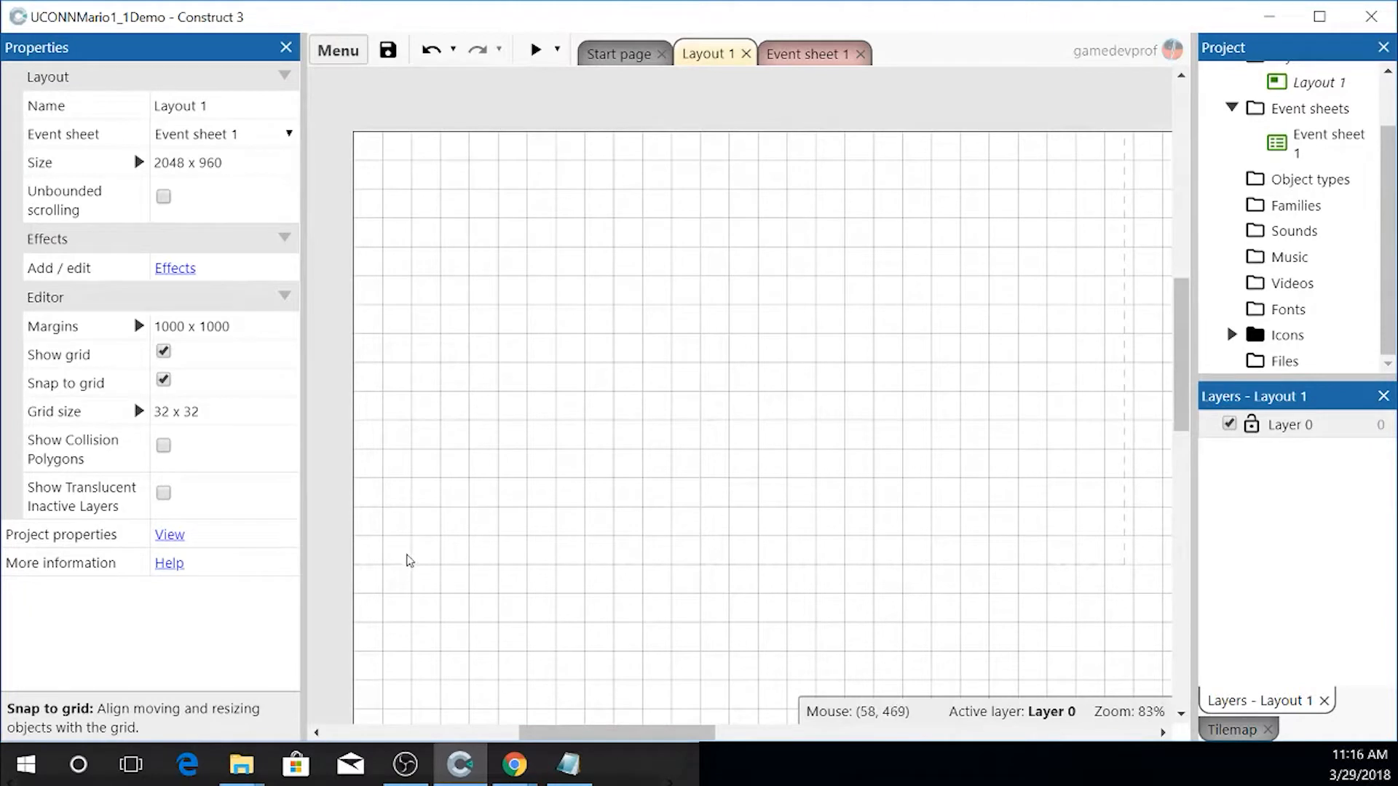
right_click(378, 547)
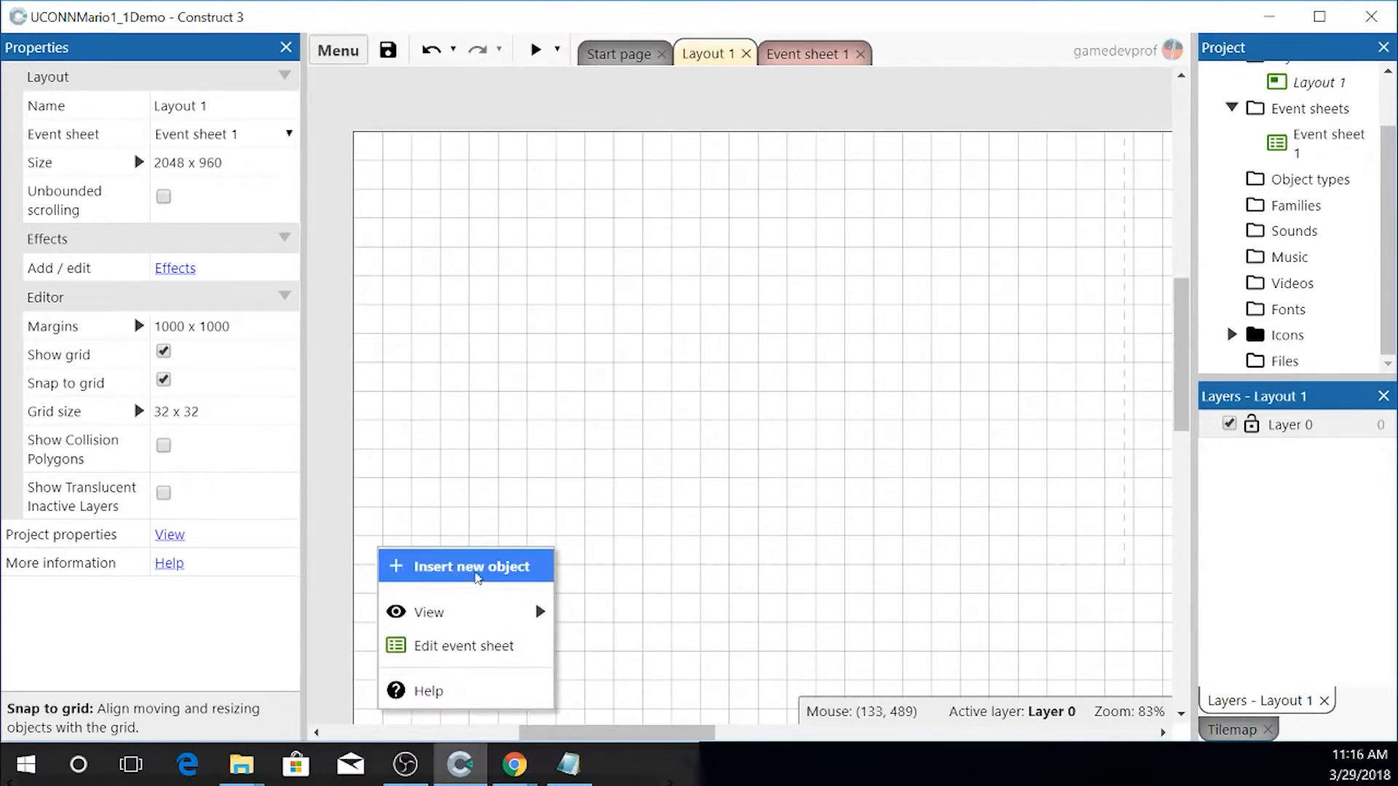
click(495, 534)
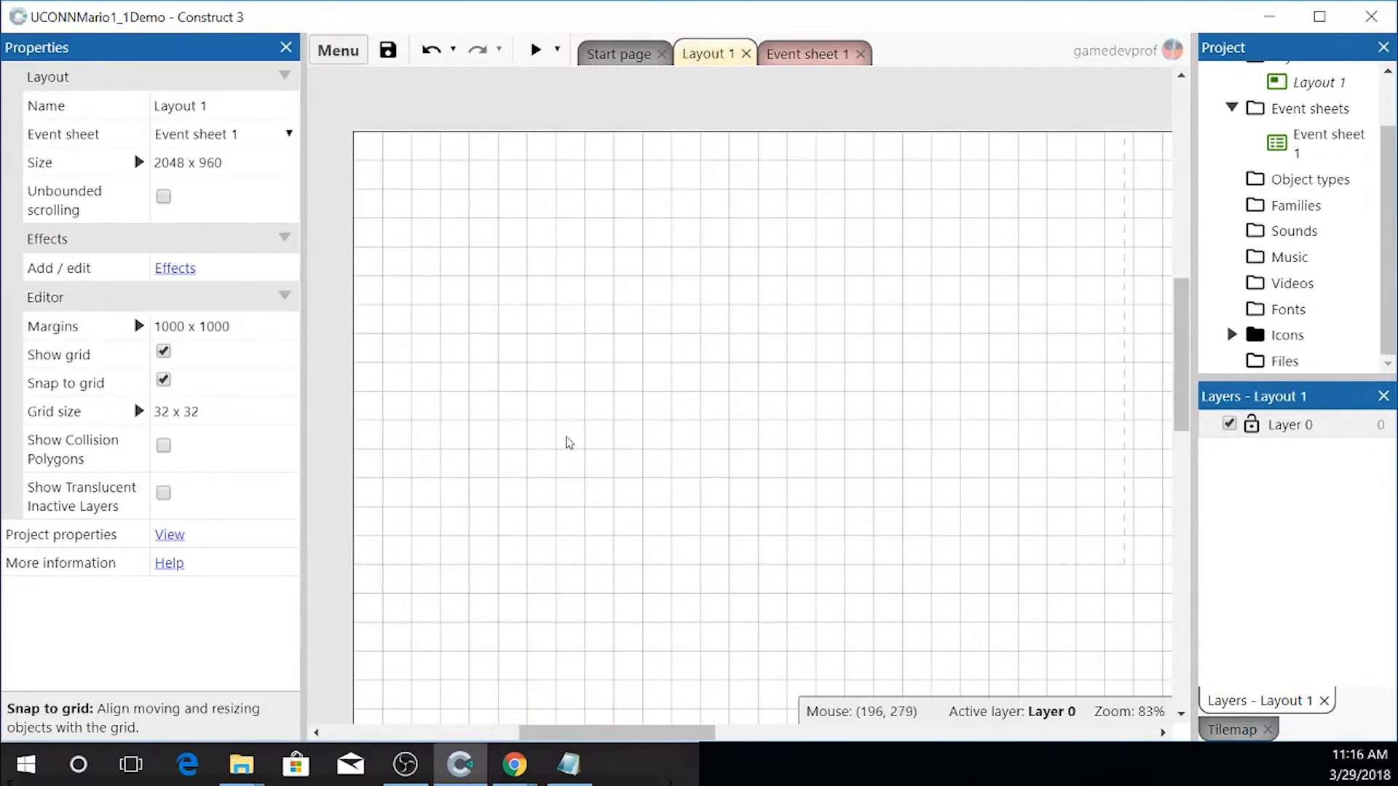
- Insert a new Sprite object in Layout 1, placed near the lower-left corner of the dashed viewport area
right_click(392, 543)
click(409, 560)
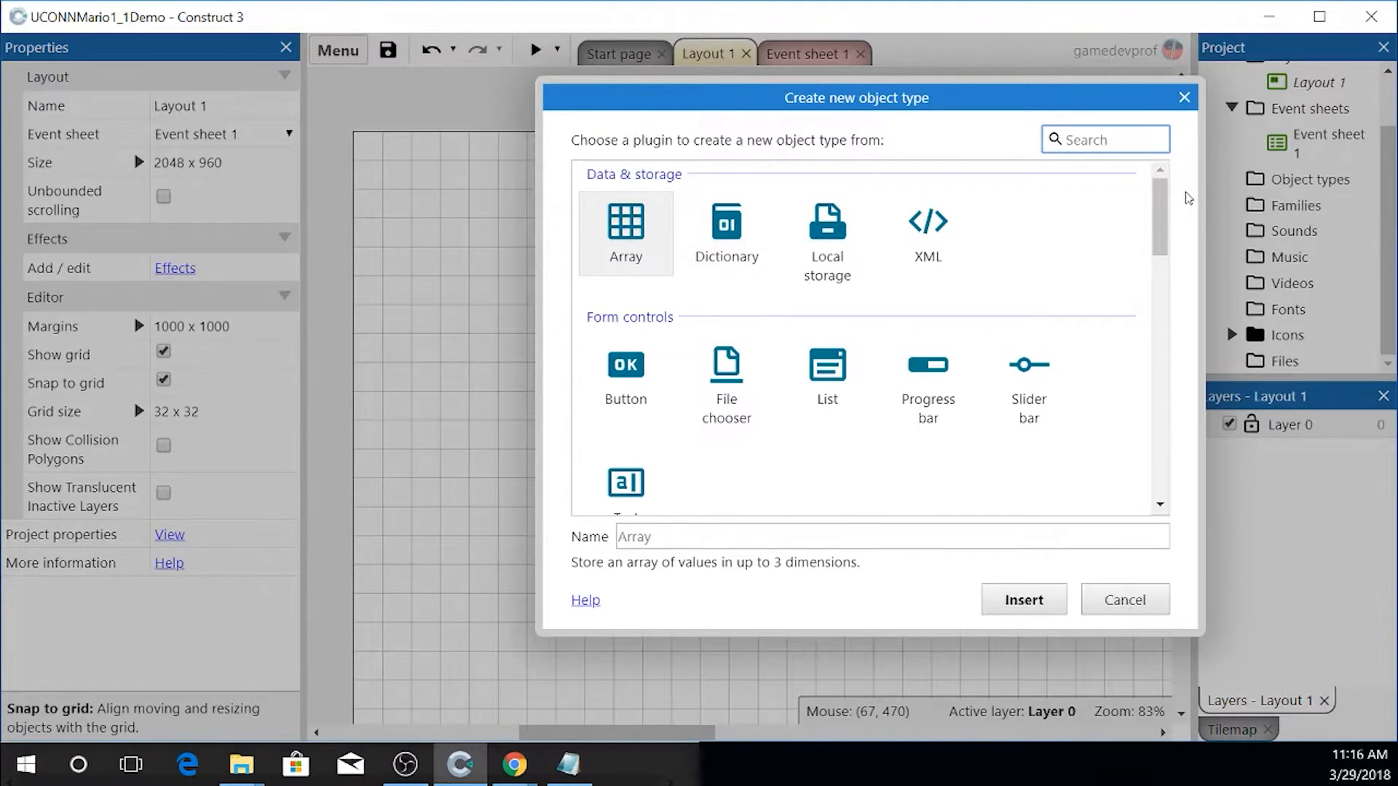
drag(1164, 210, 1162, 267)
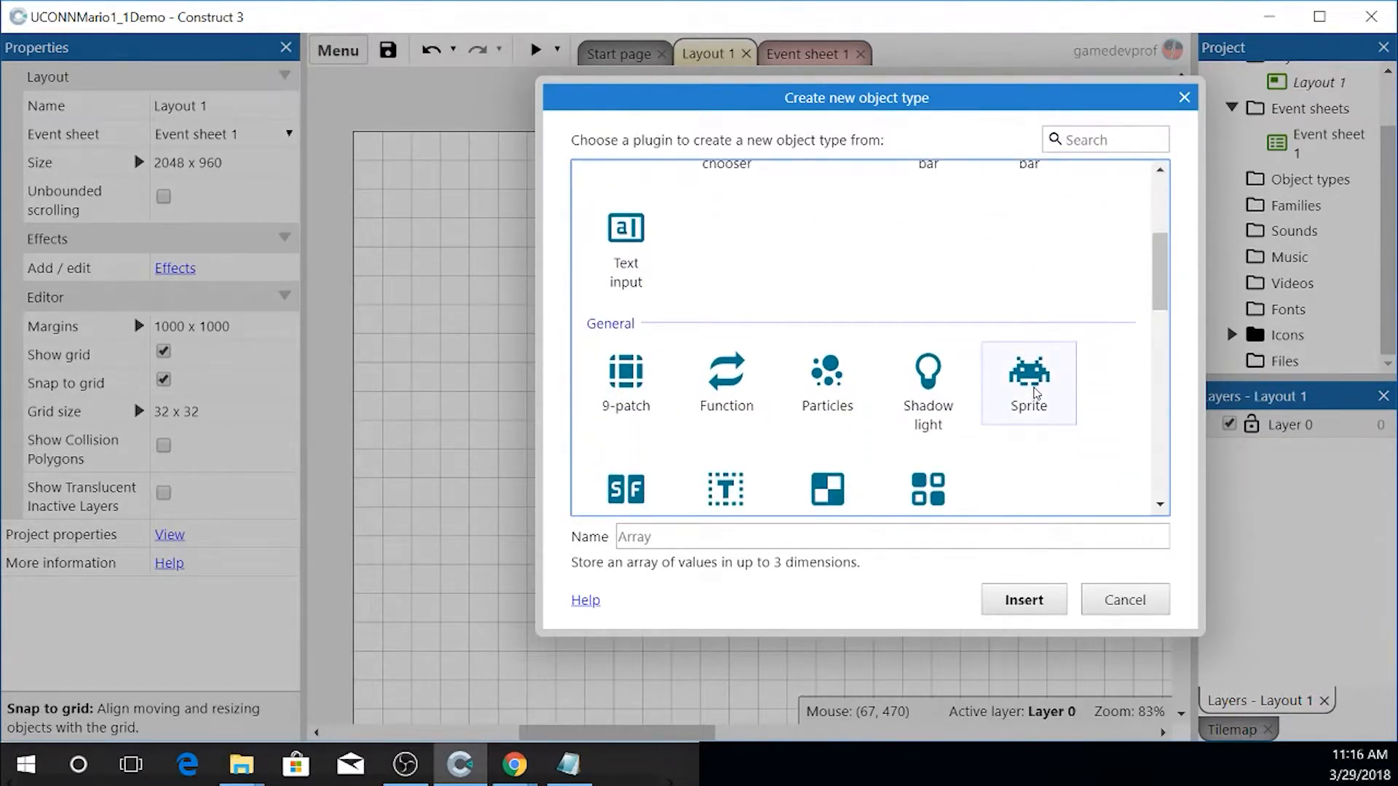
double_click(1034, 393)
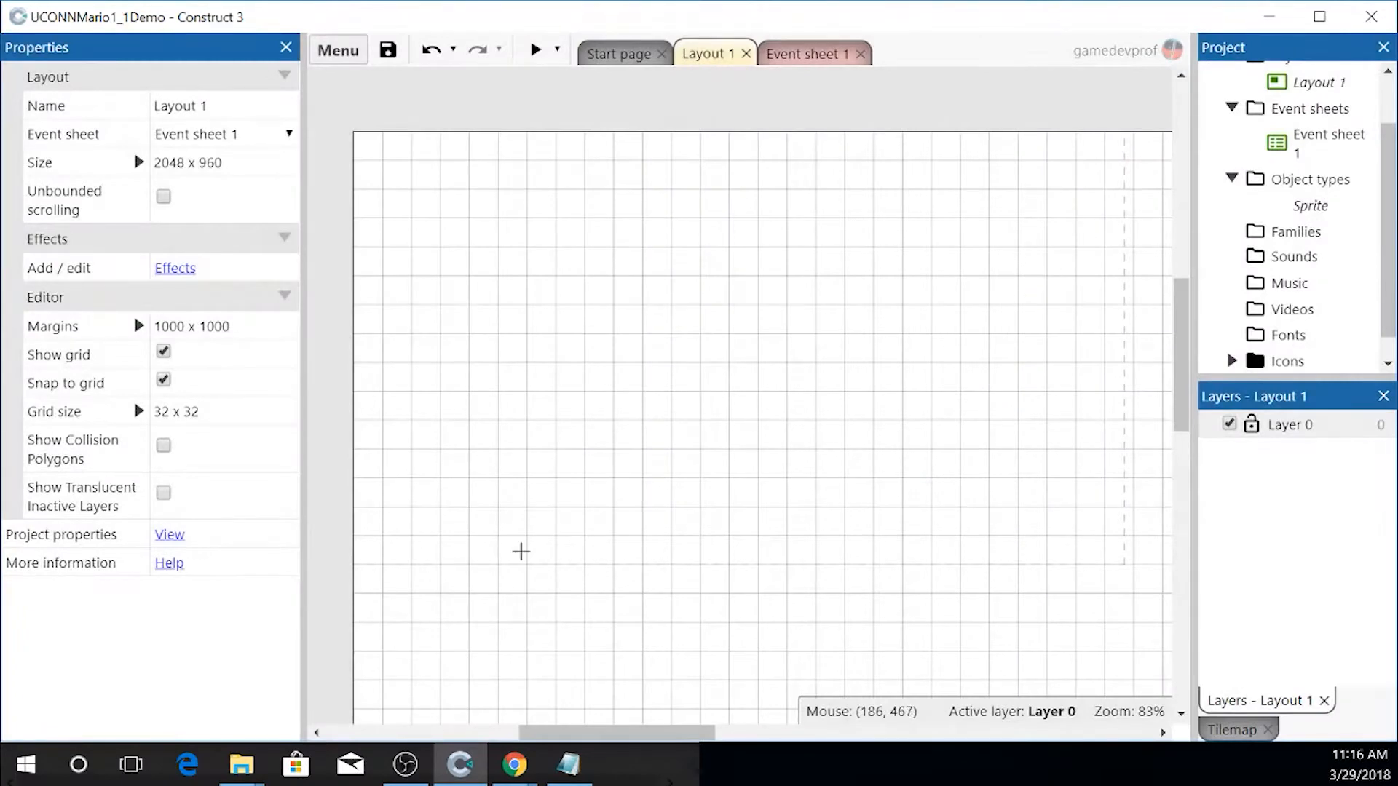
click(412, 534)
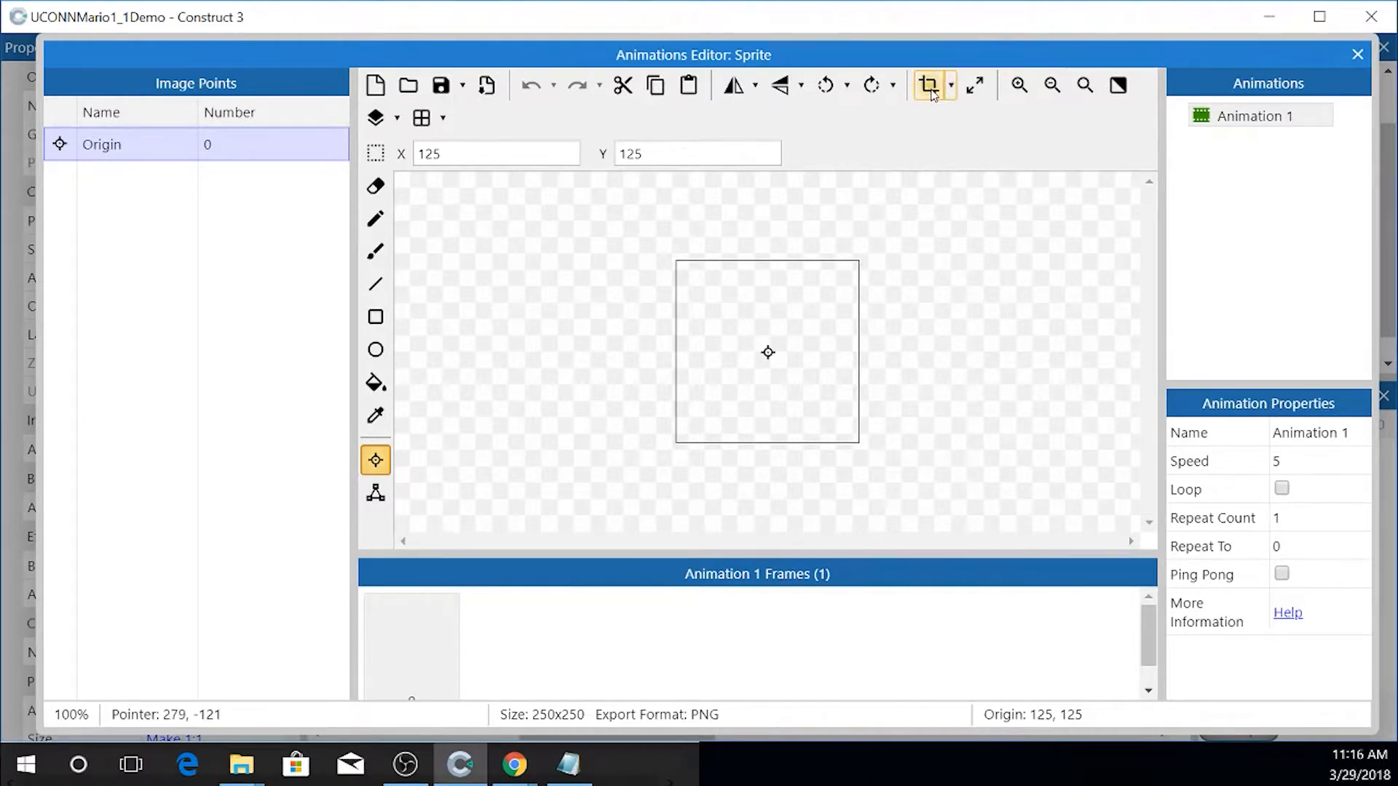
- Resize the sprite's image canvas to 32 x 32 pixels for the whole animation
click(970, 90)
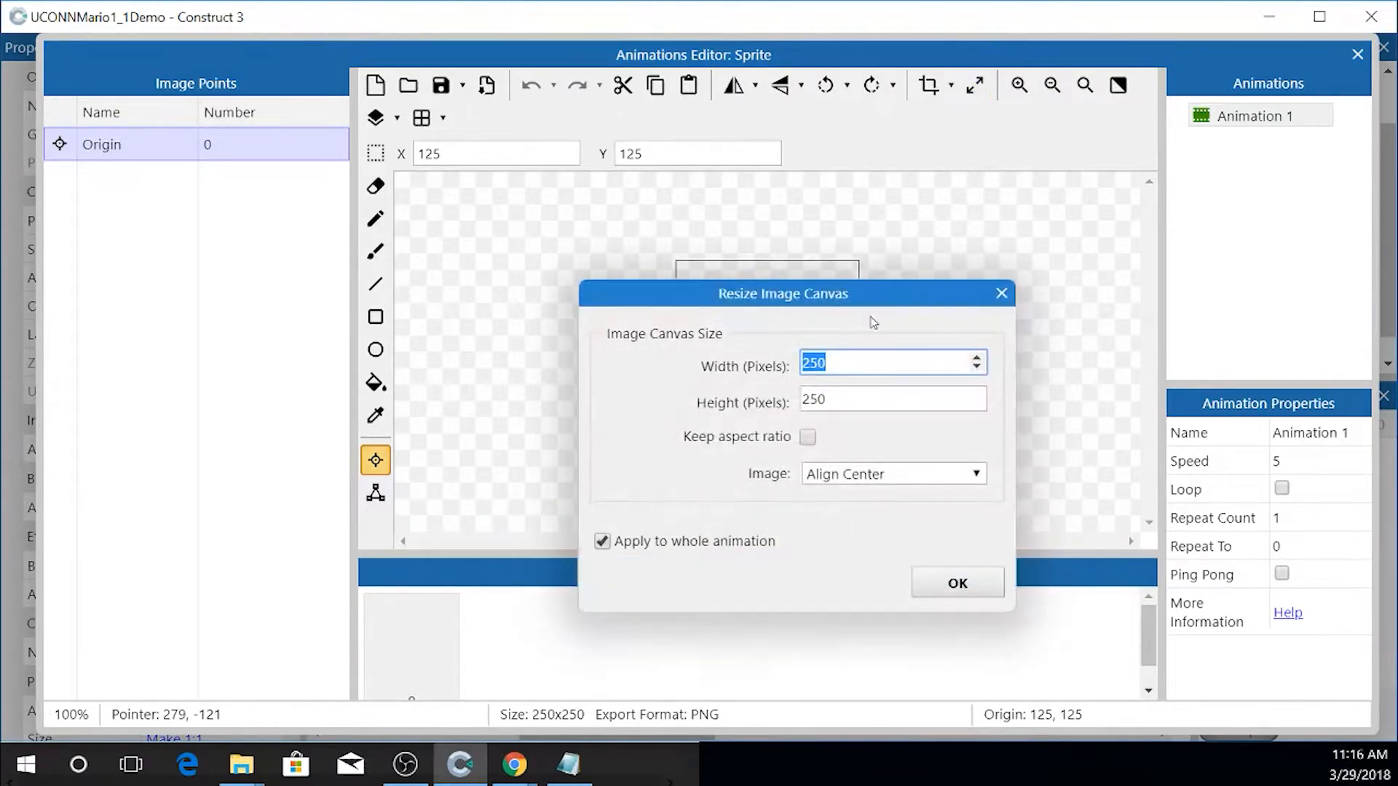
drag(815, 300, 1165, 220)
drag(1208, 281, 1077, 274)
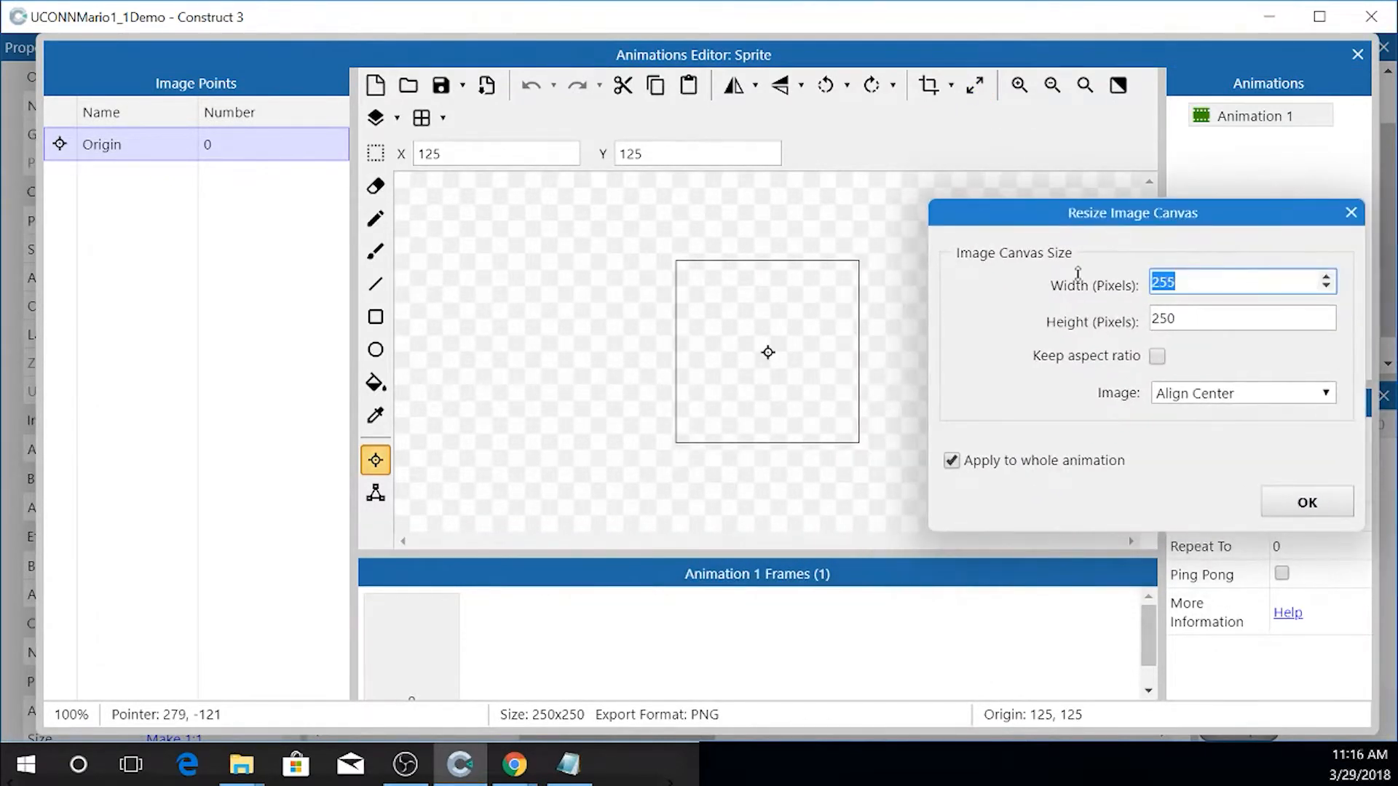
text(32)
key(Tab)
text(3)
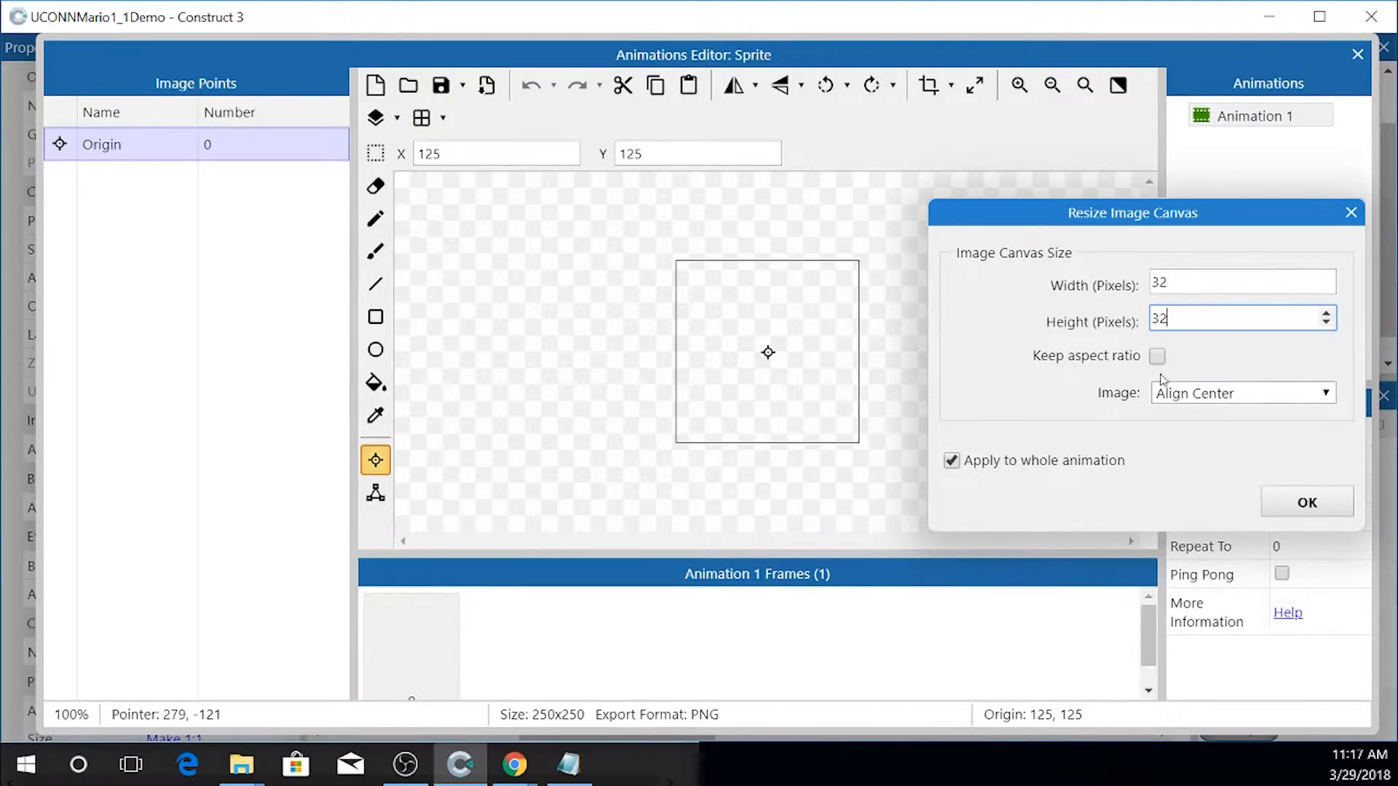
click(1300, 501)
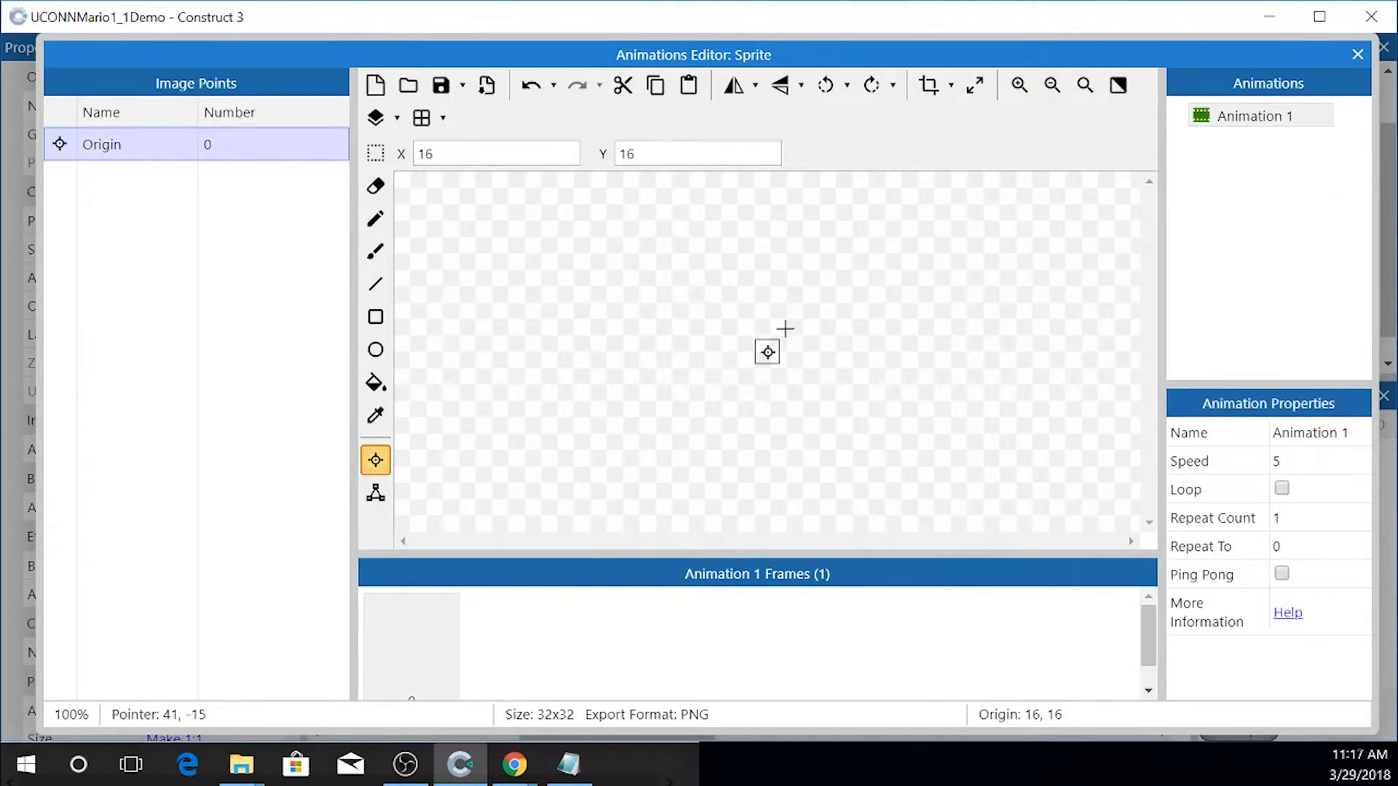
ctrl+scroll(764, 347, up, 5)
ctrl+scroll(764, 348, up, 3)
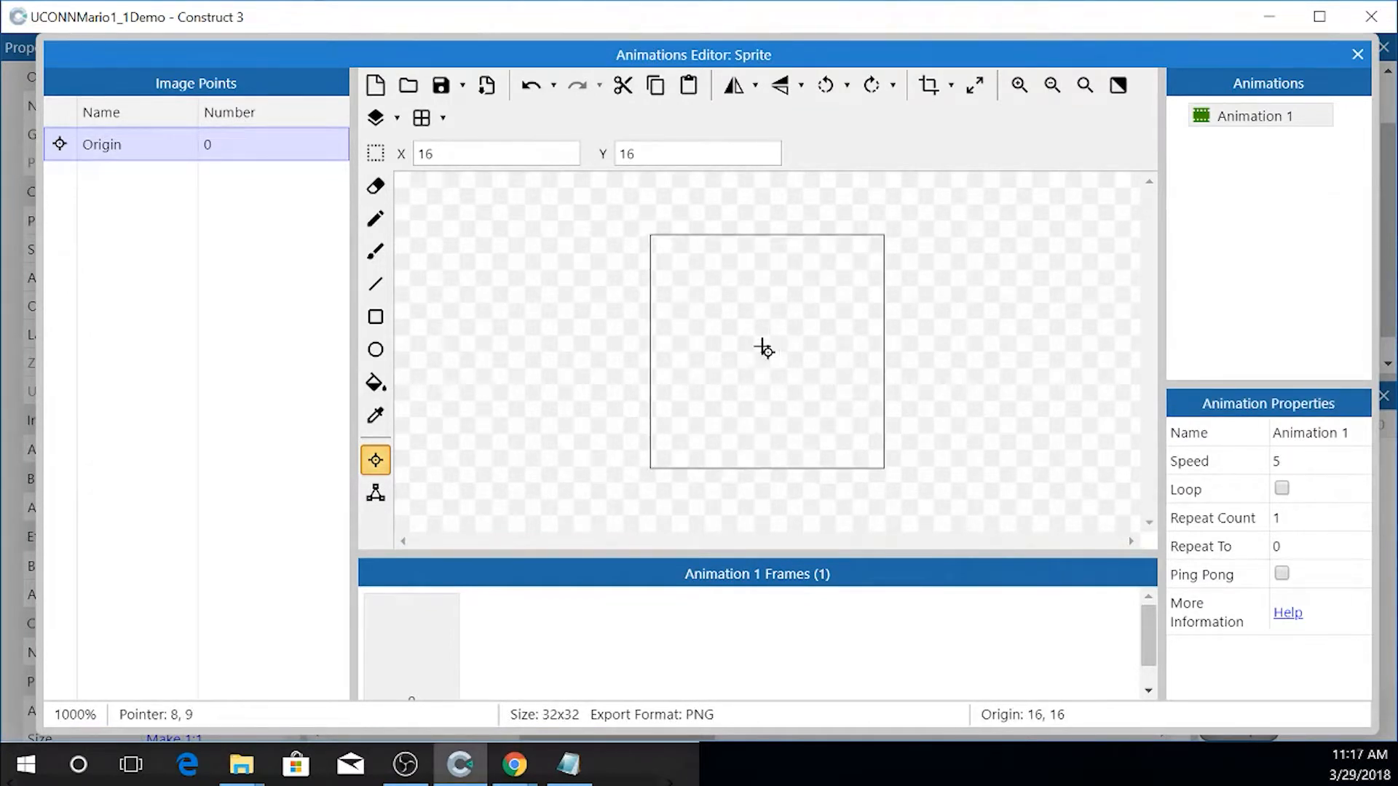
- Cover the whole 32 x 32 sprite canvas with a filled brown rectangle, RGB 120, 102, 77
ctrl+scroll(826, 303, up, 1)
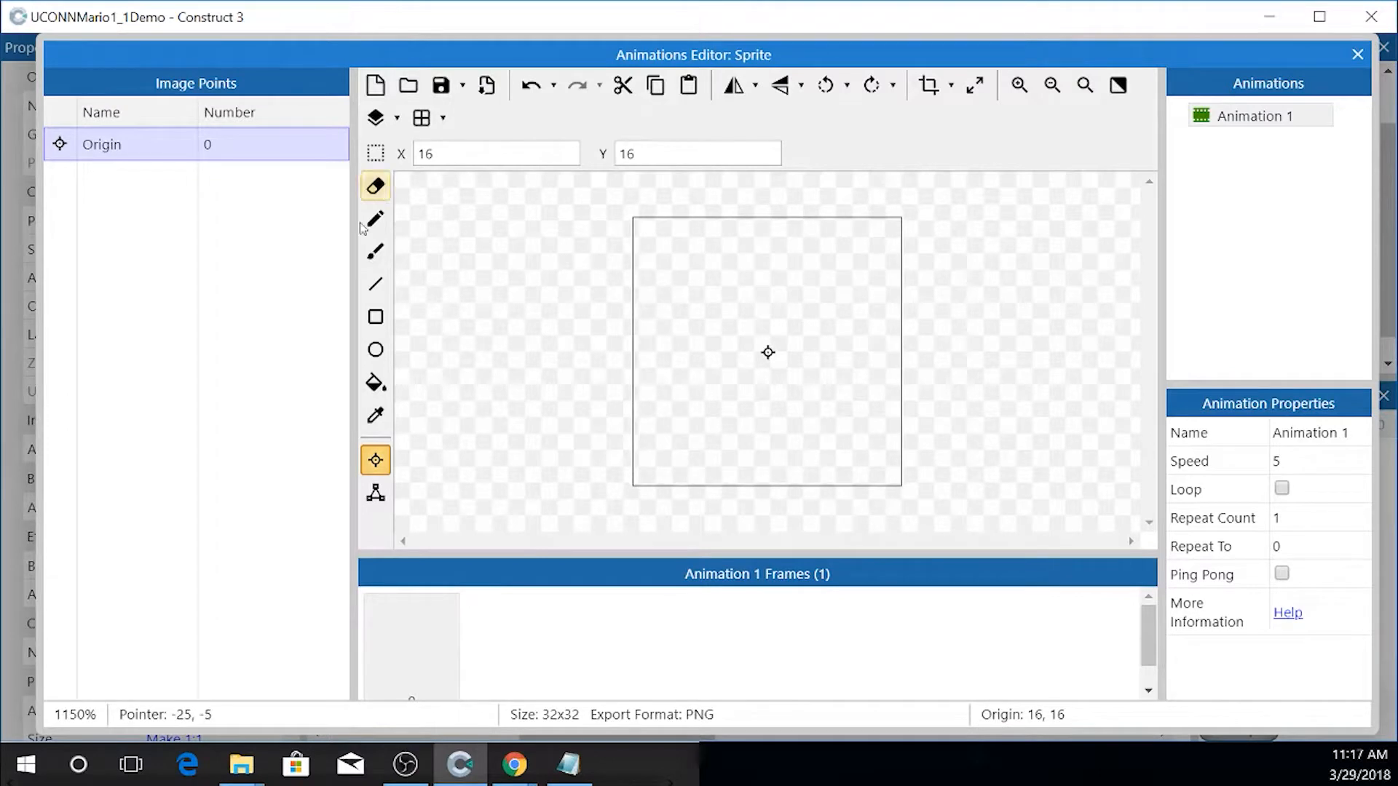
click(386, 327)
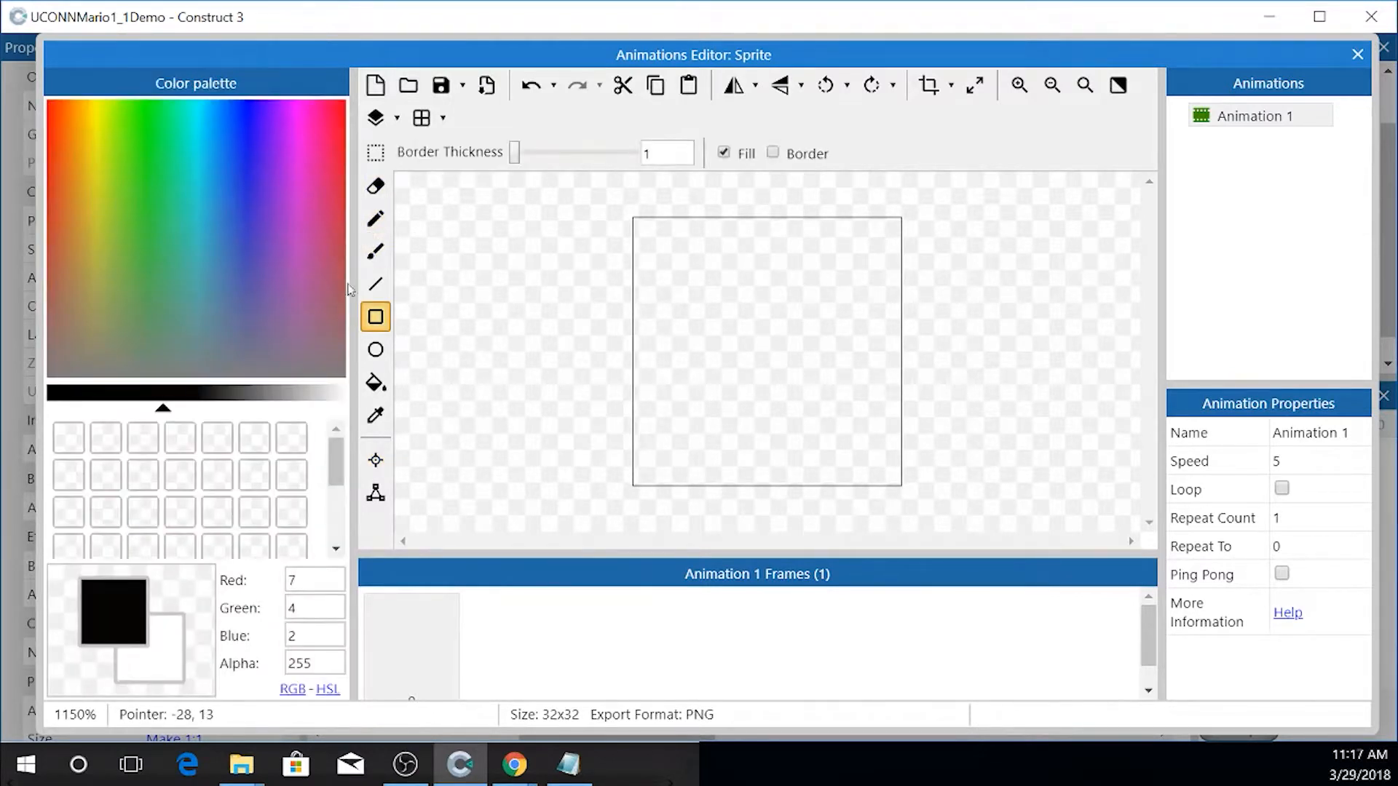
click(73, 339)
drag(73, 339, 74, 316)
drag(605, 208, 996, 525)
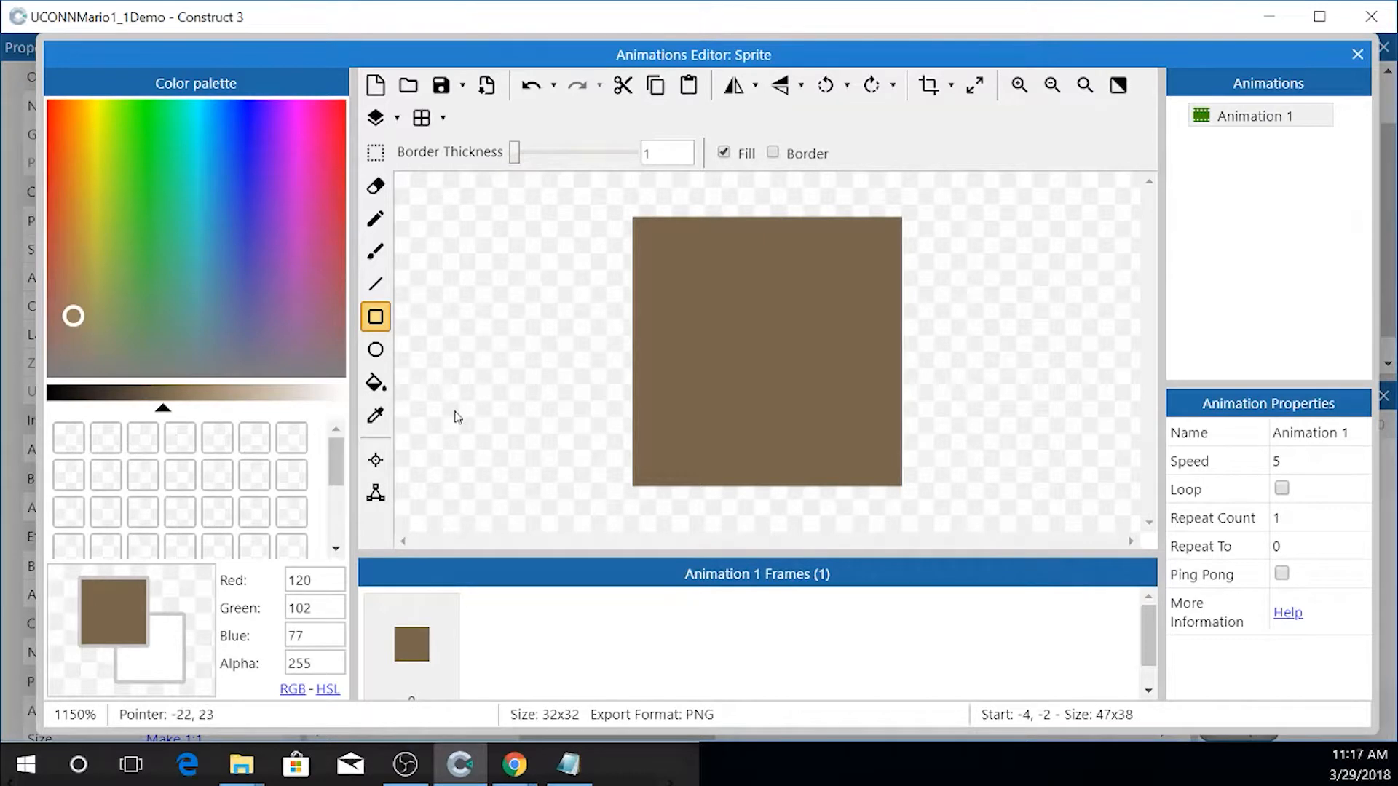
- Set the sprite's origin to the image's upper-left corner at 0, 0 and close the Animations Editor
click(376, 460)
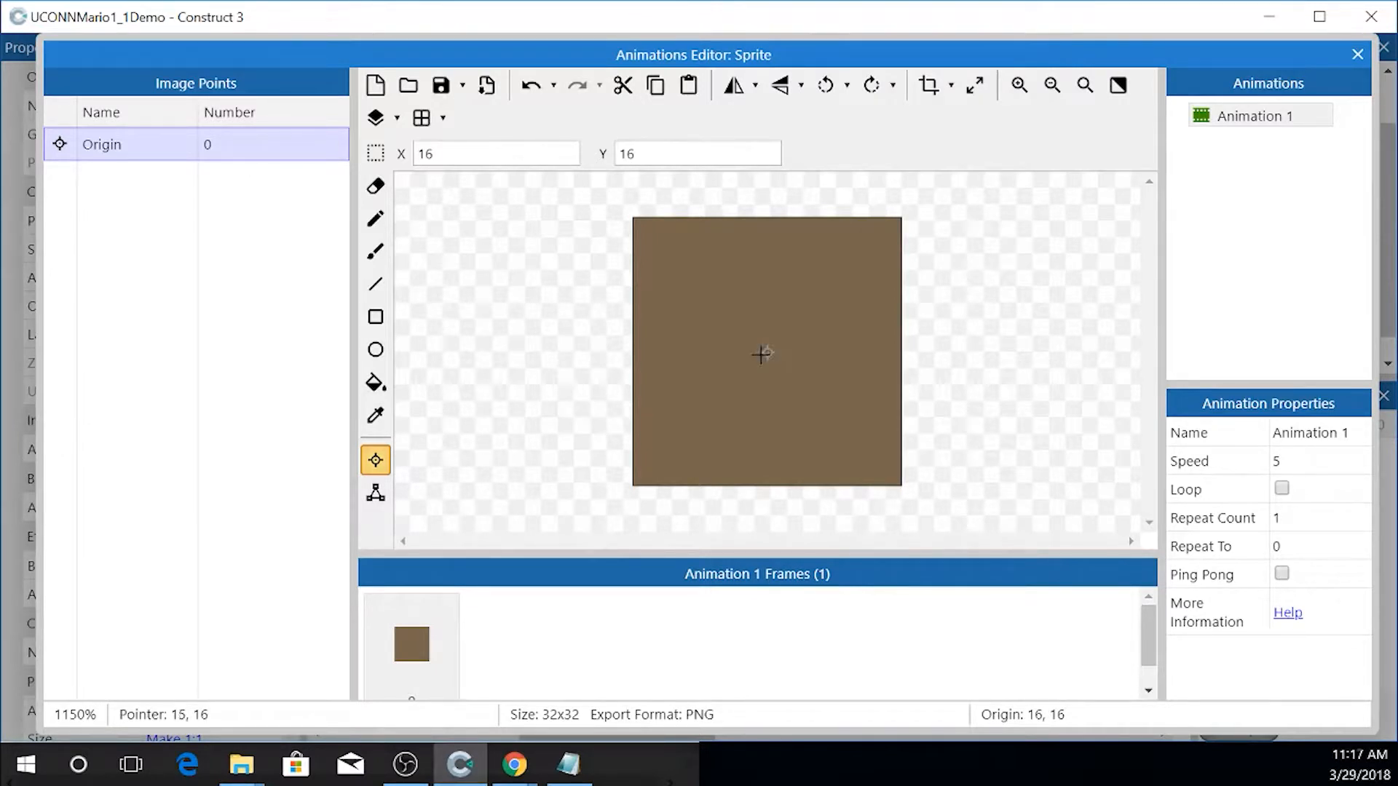
click(632, 217)
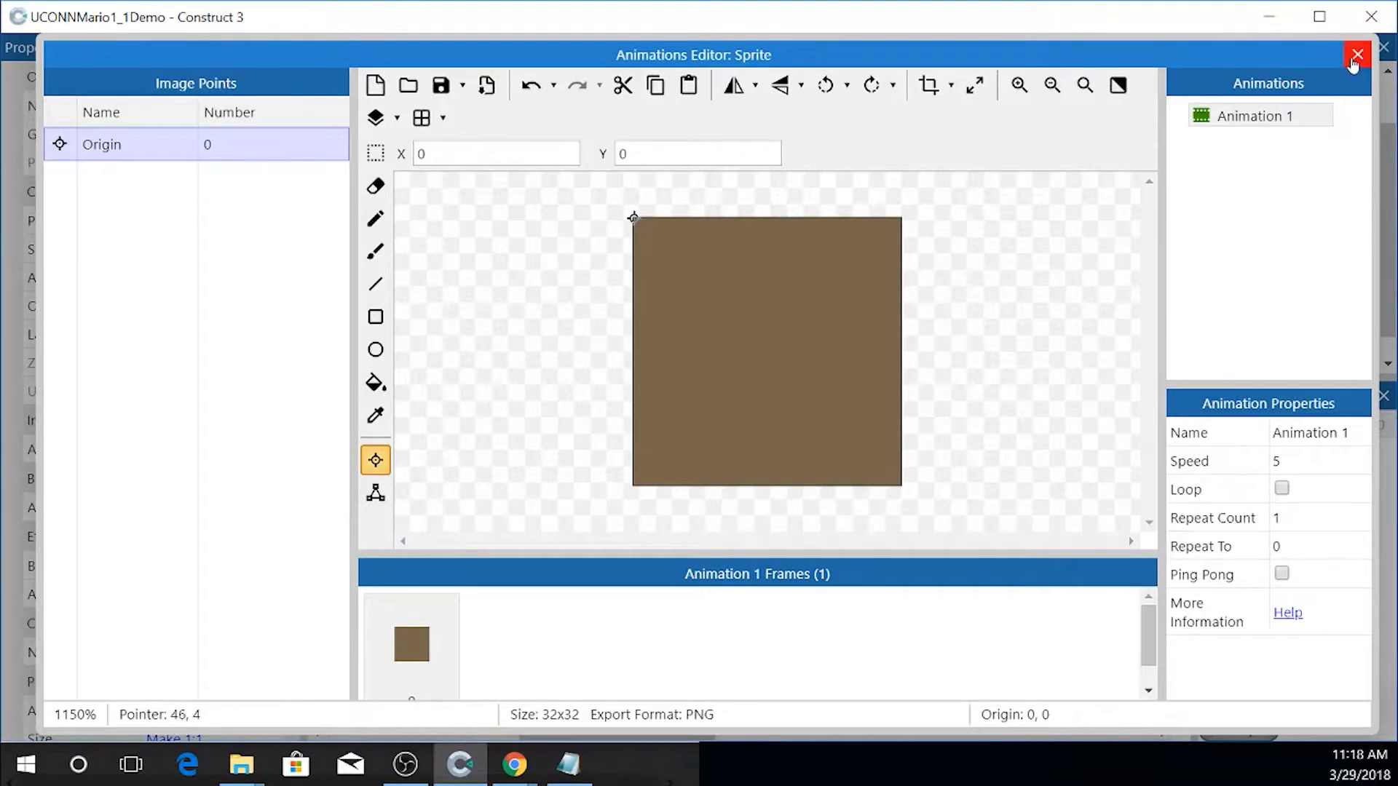
mouse_move(666, 64)
mouse_down()
mouse_move(673, 51)
mouse_move(662, 64)
mouse_up()
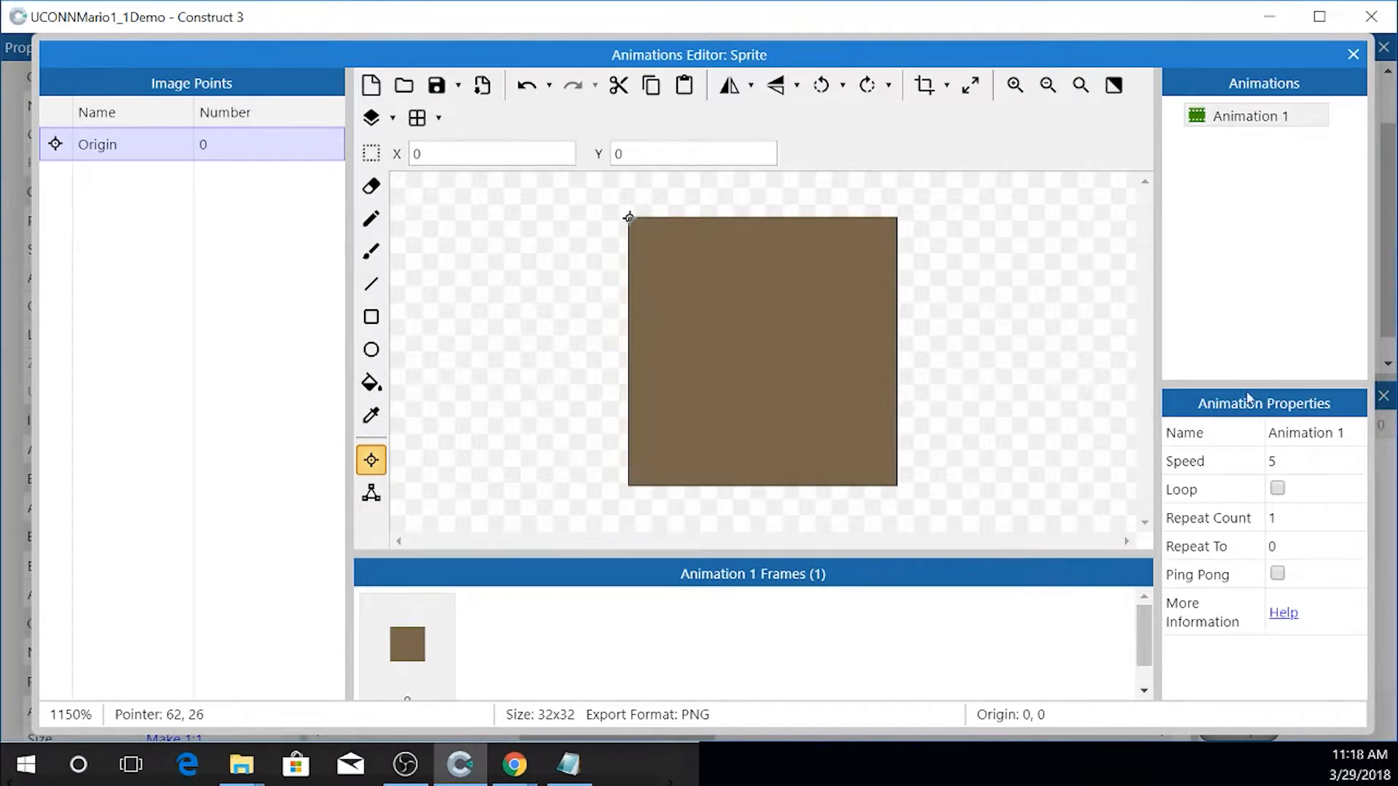
click(1353, 54)
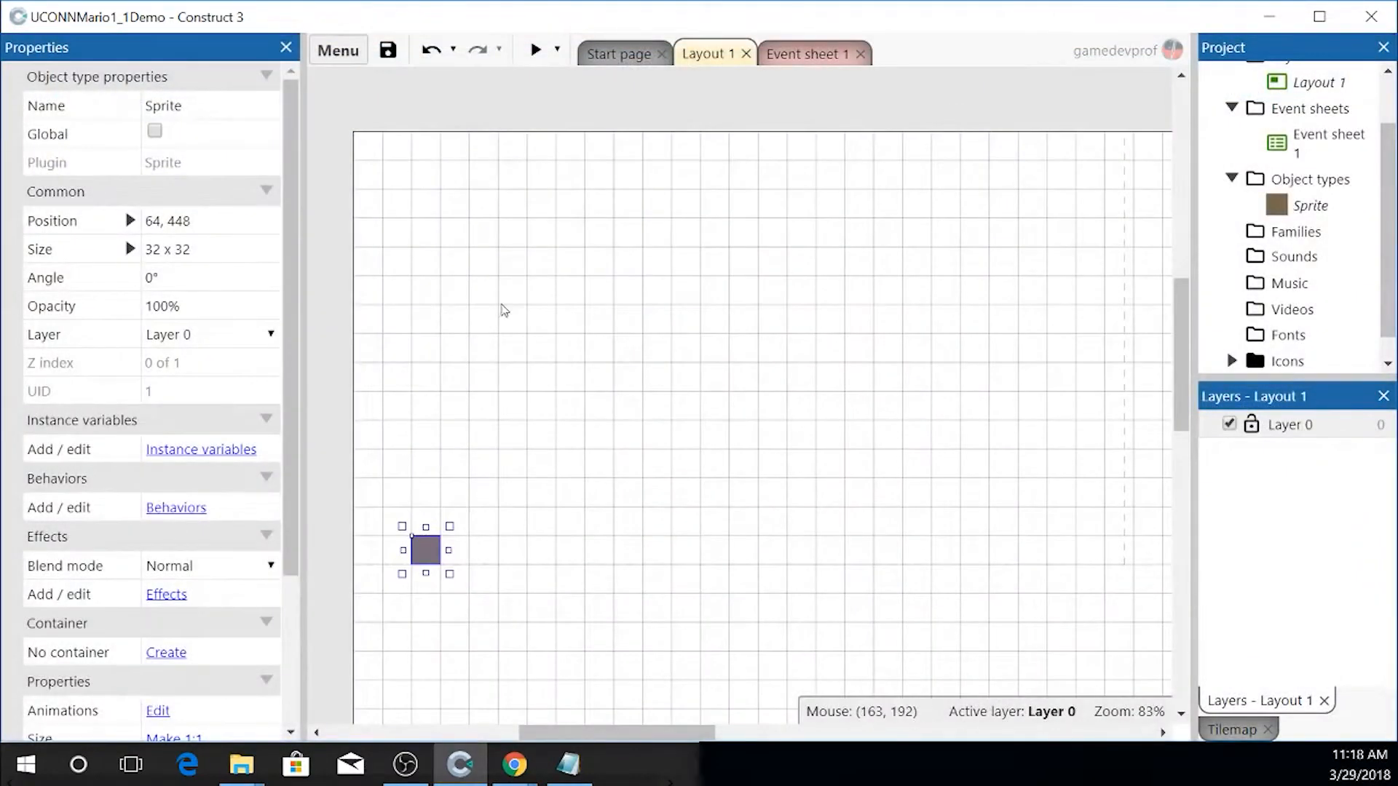
- Move the brown sprite one grid cell closer to the layout's left edge, to position 32, 448
click(452, 479)
click(426, 550)
click(364, 558)
click(426, 547)
drag(430, 522, 413, 559)
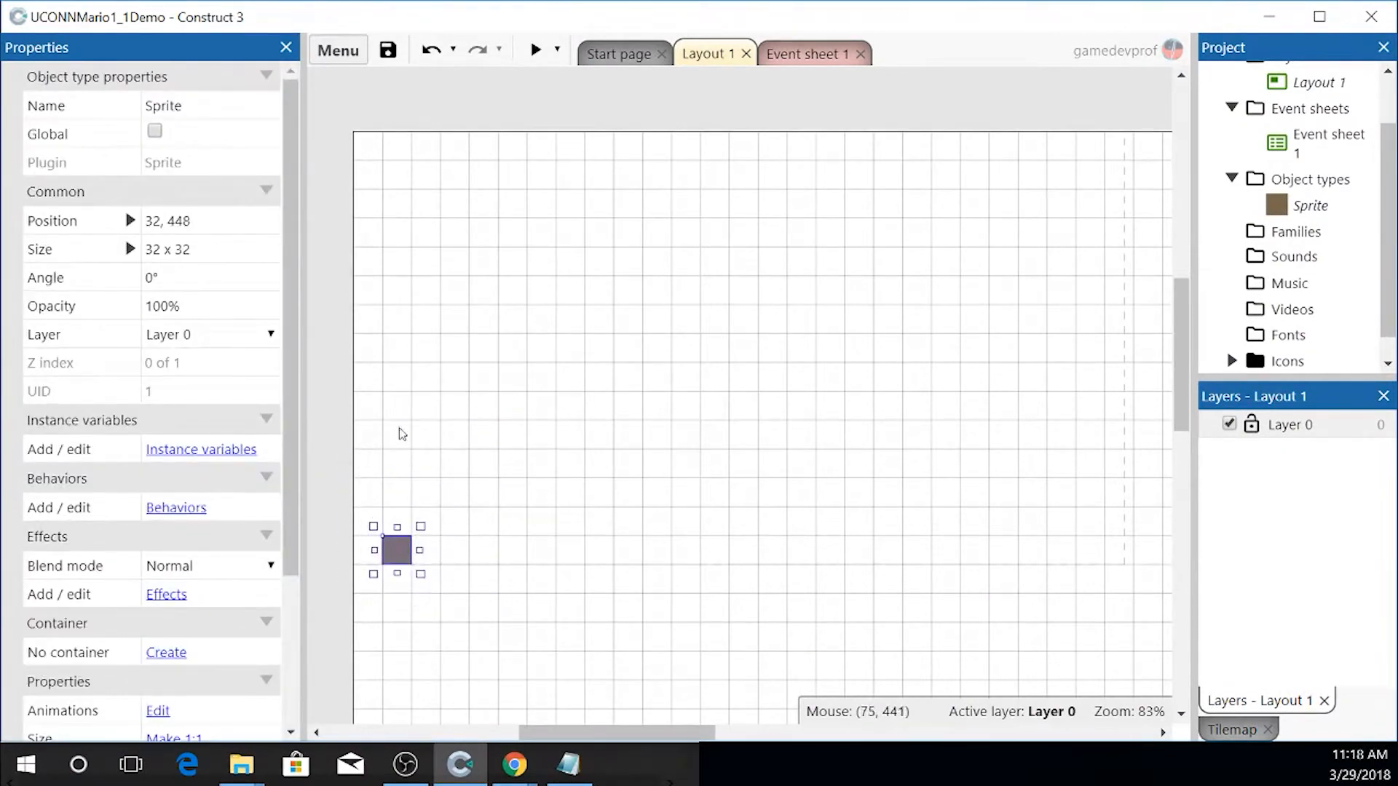
- Rename the brown sprite object as Ground
click(175, 107)
click(191, 107)
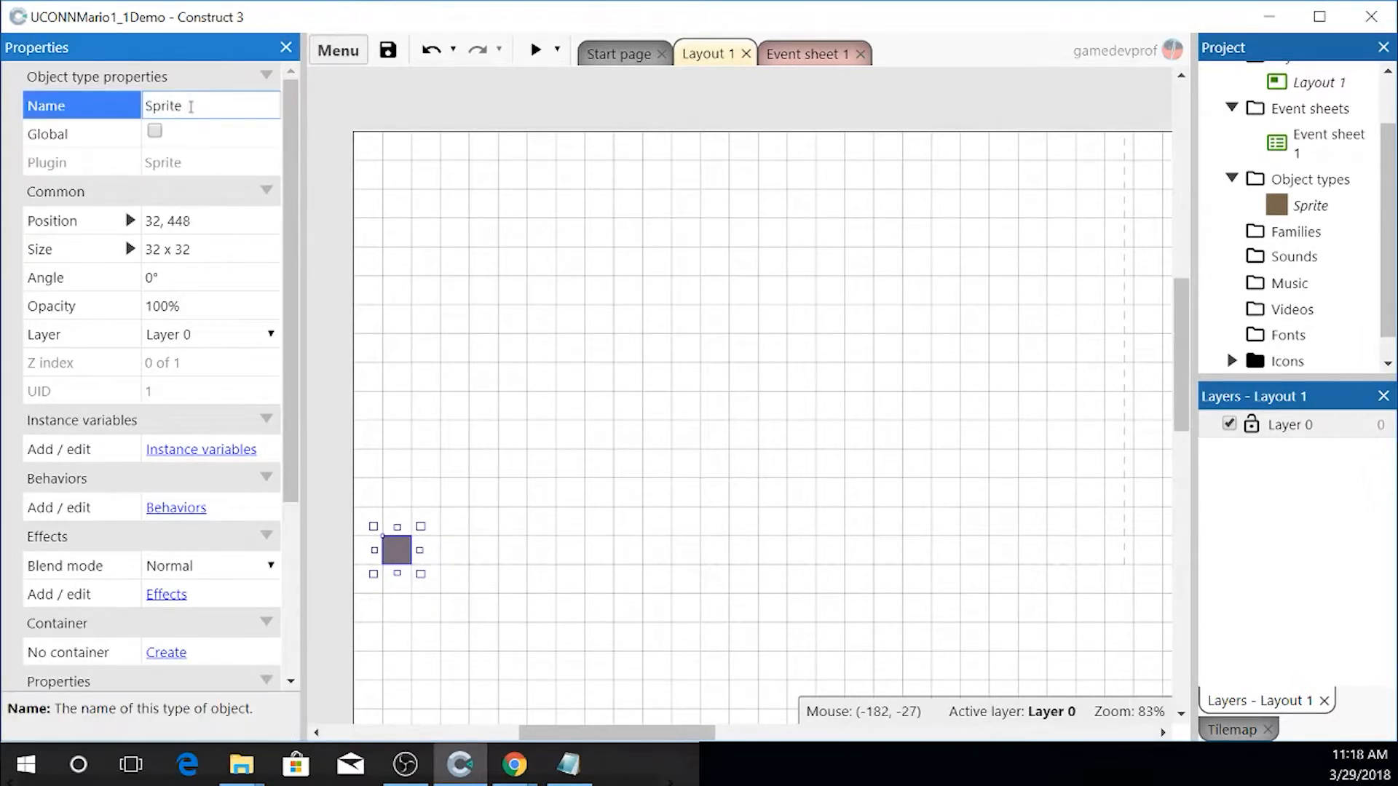
text(Ground)
key(Tab)
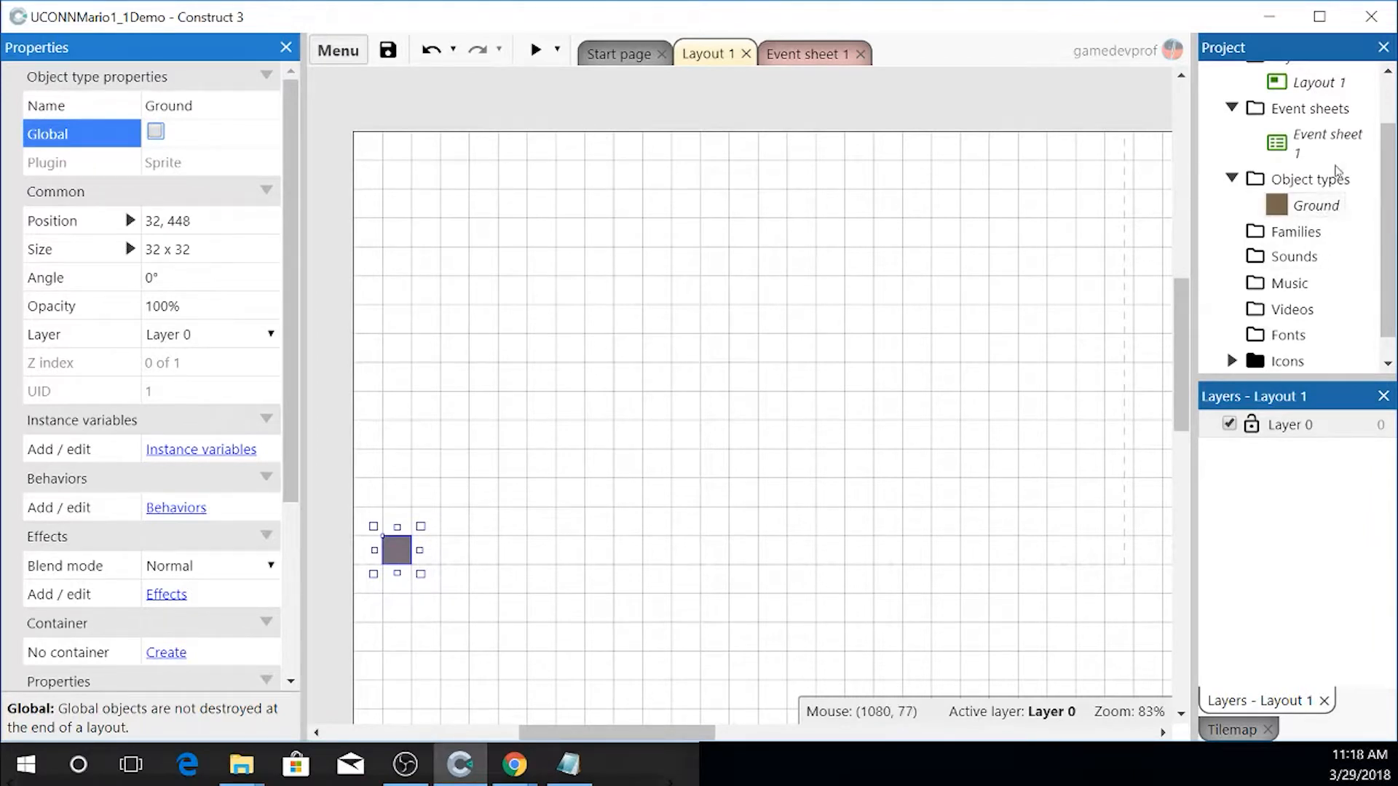
click(470, 519)
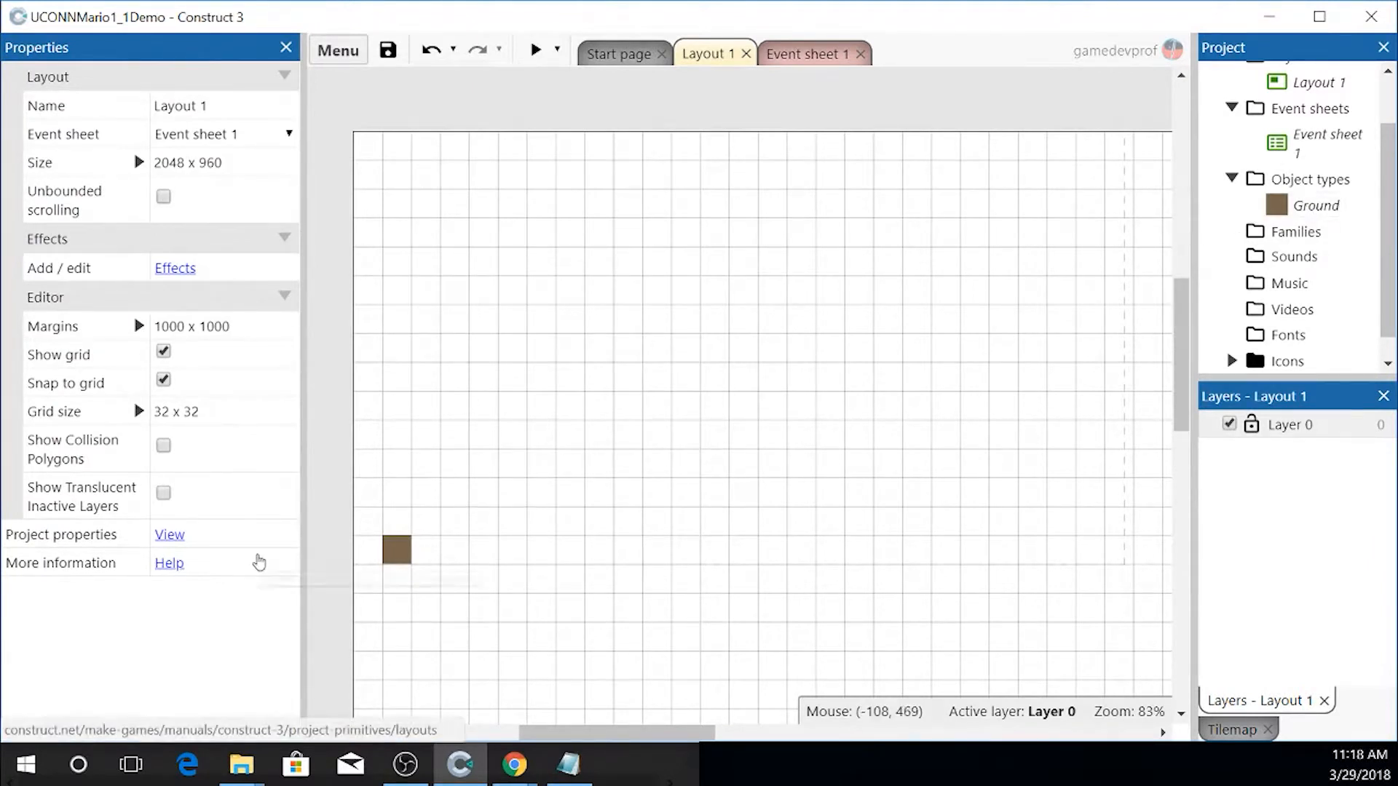
- Move the Ground tile to 64, 448 and place a copy directly beside it at 96, 448
mouse_move(402, 555)
mouse_down()
mouse_move(426, 437)
mouse_move(422, 553)
mouse_move(408, 552)
mouse_up()
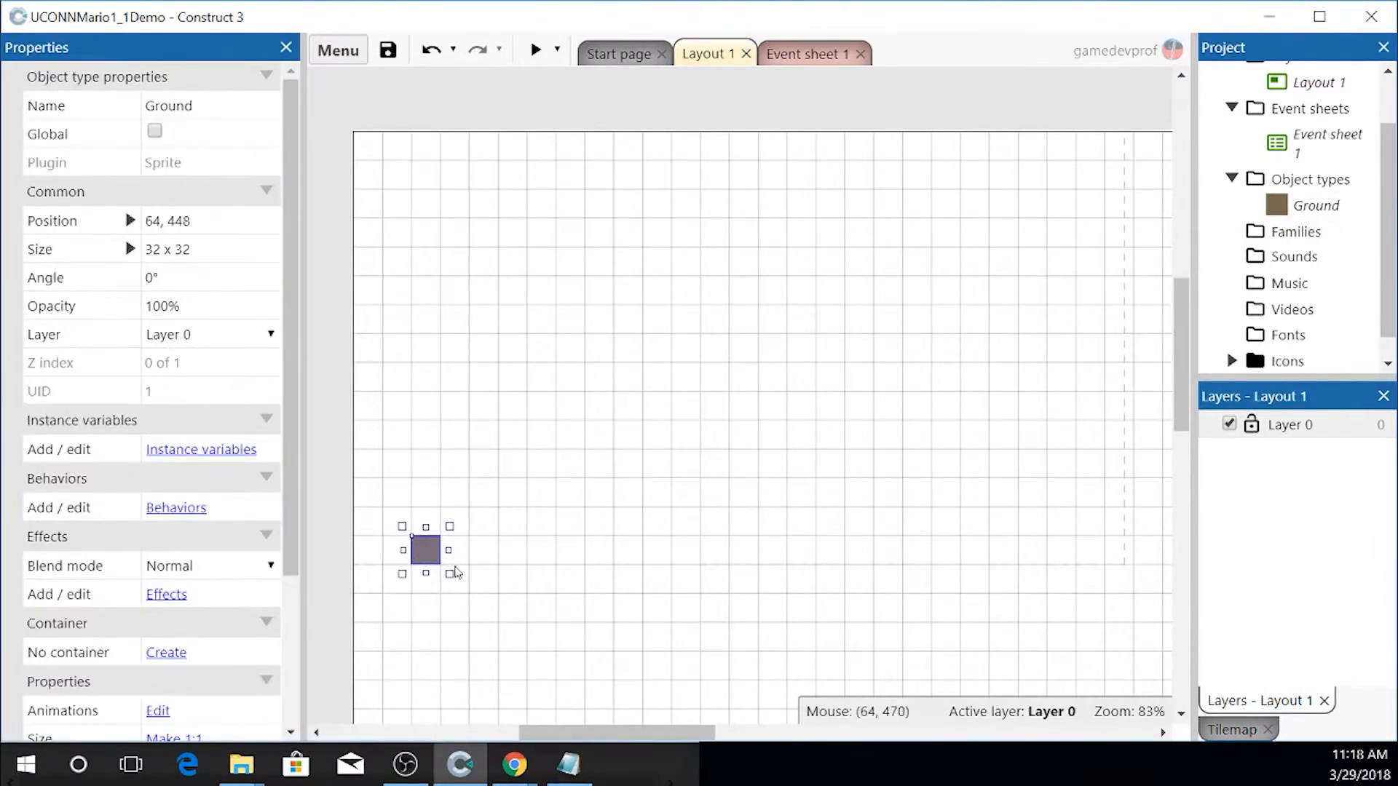
key(ctrl+c)
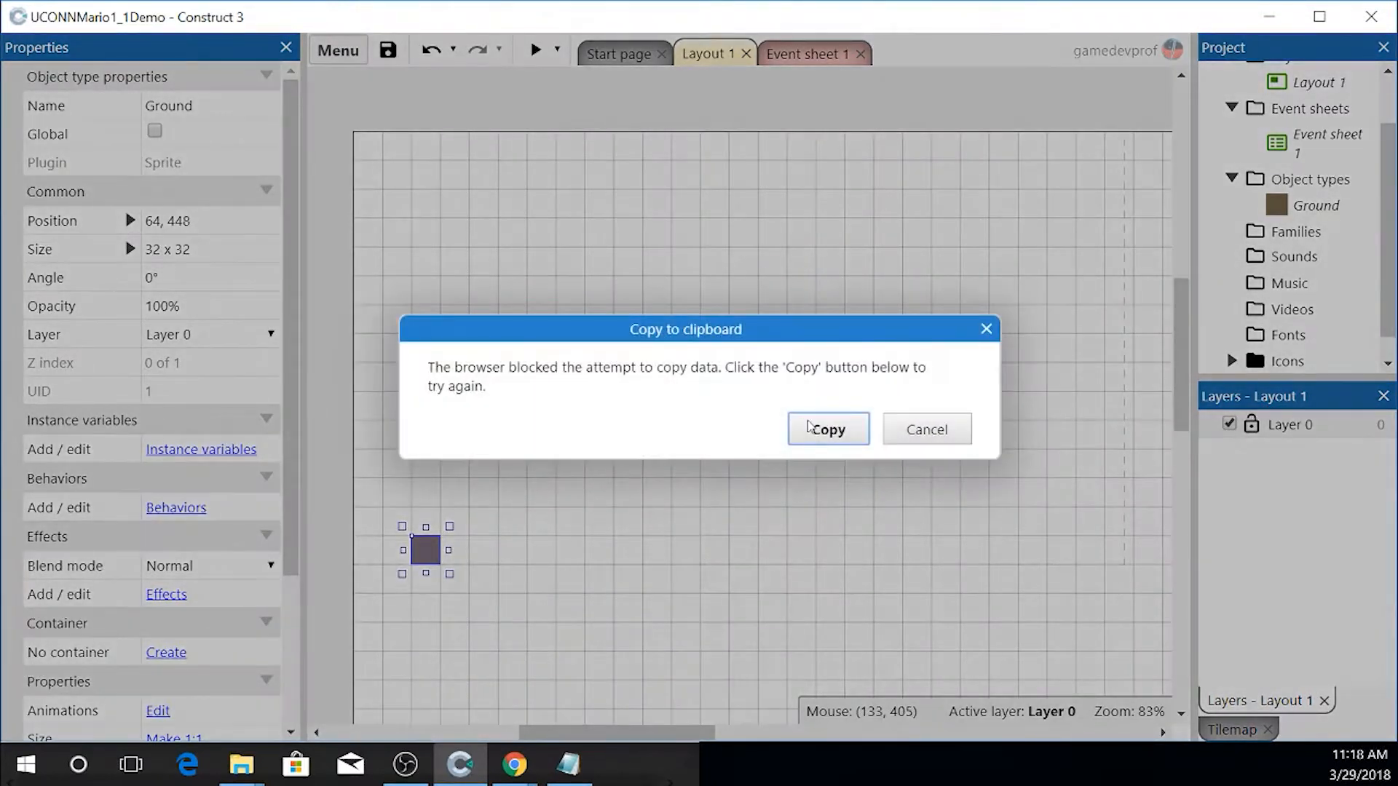
click(836, 435)
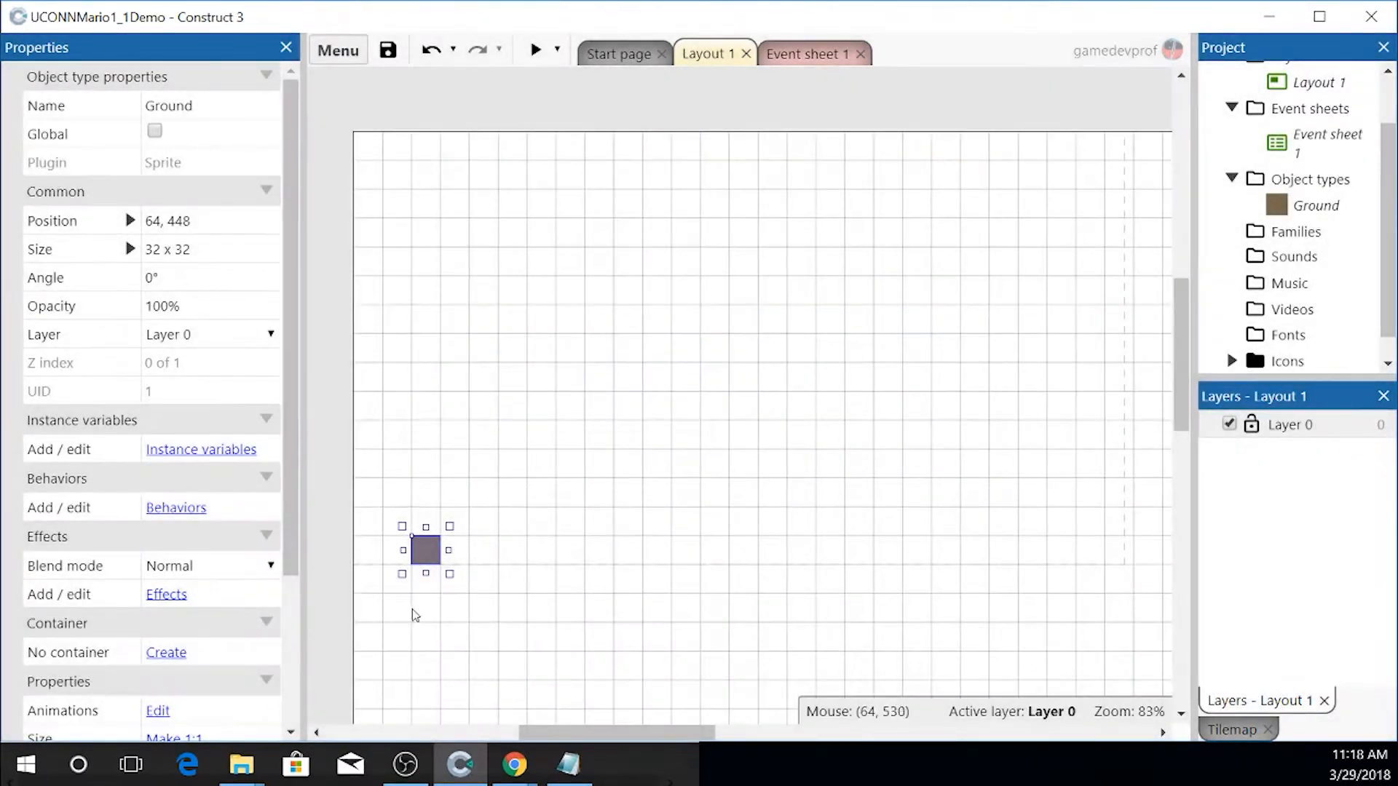
key(ctrl+v)
click(485, 536)
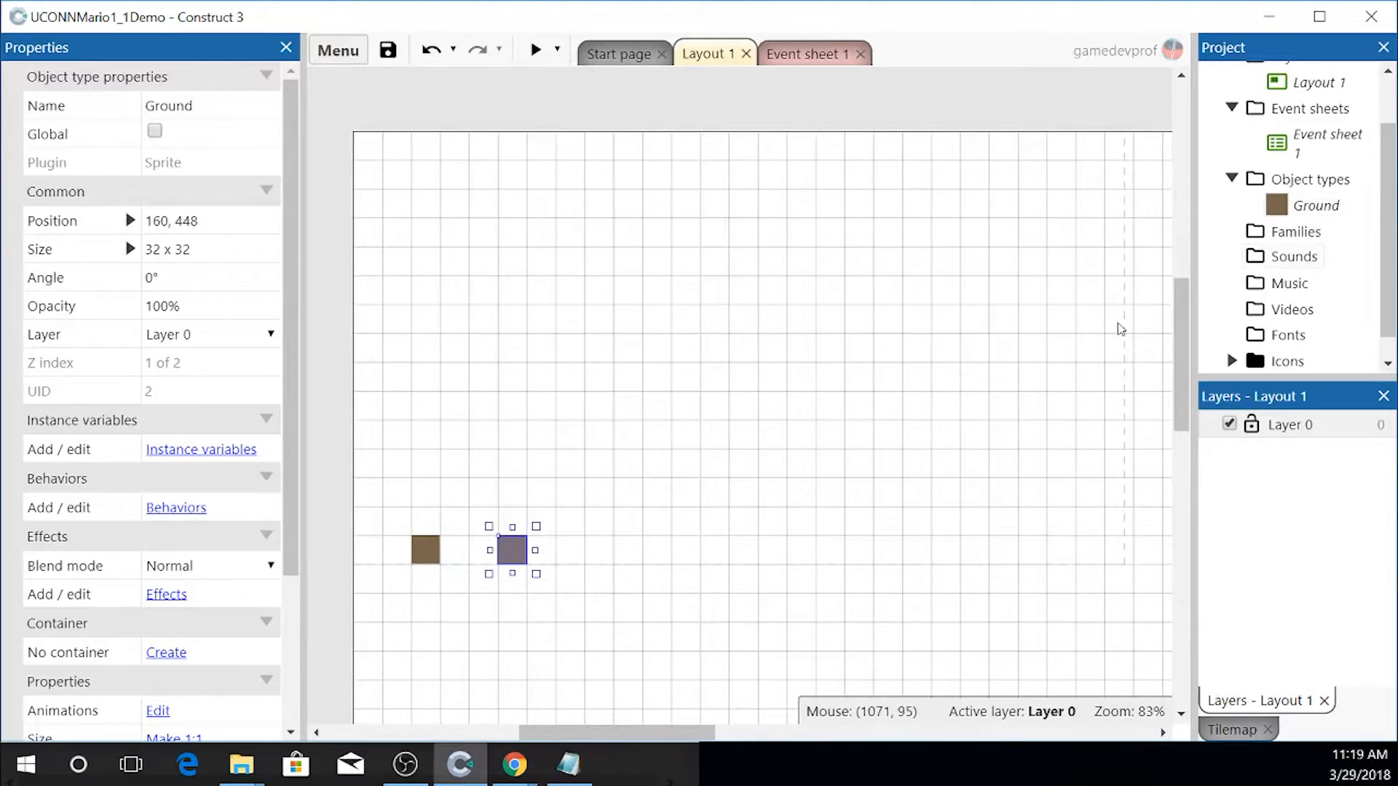
drag(511, 555, 444, 550)
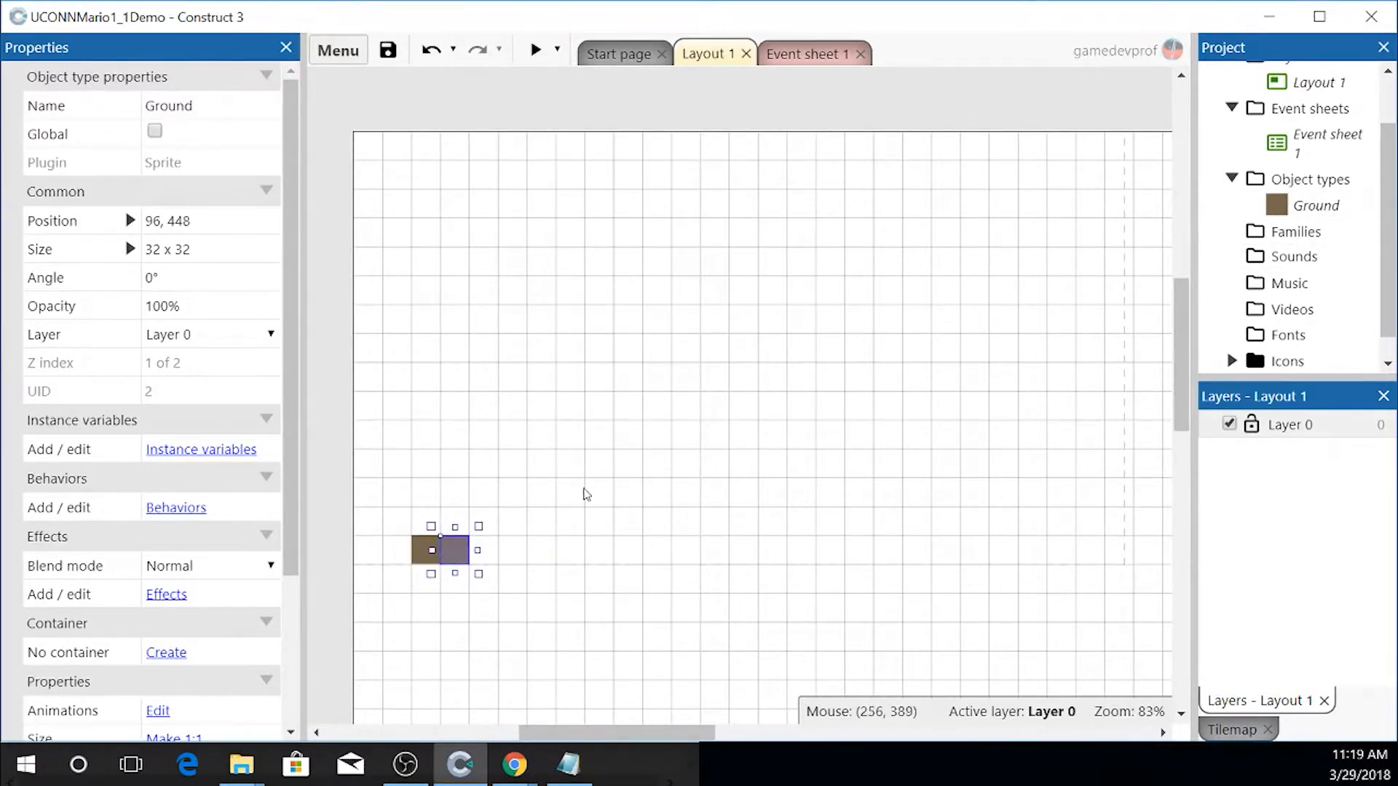
- Paste four more copies of the Ground tile, spaced out to the right of the first two
key(ctrl+c)
click(828, 429)
key(ctrl+v)
click(506, 547)
key(ctrl+v)
click(596, 547)
key(ctrl+v)
click(695, 545)
key(ctrl+v)
click(808, 553)
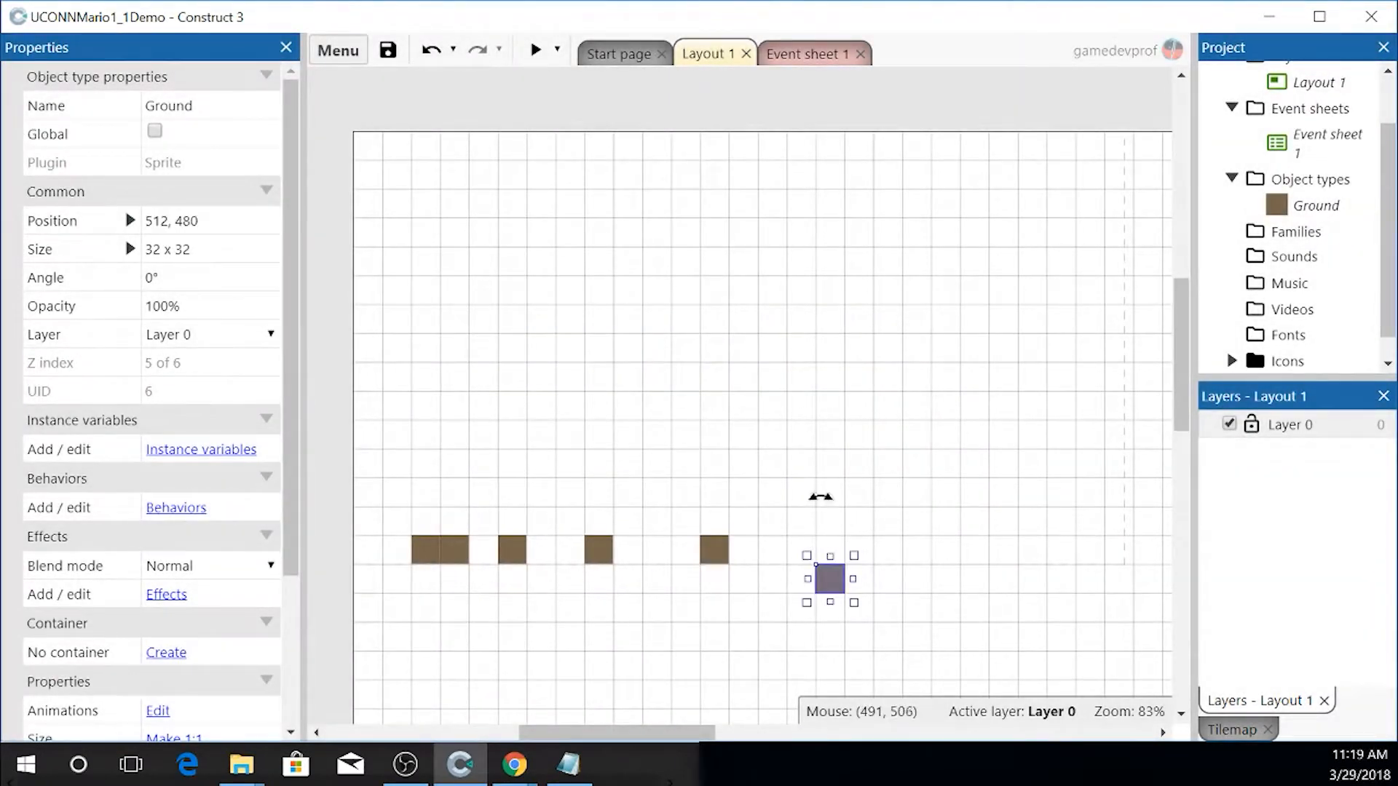
- Paste one more Ground tile and line up the loose copies into a continuous seven-tile row at height 448
key(ctrl+v)
click(792, 428)
drag(811, 442, 539, 554)
drag(842, 586, 485, 553)
drag(714, 551, 571, 555)
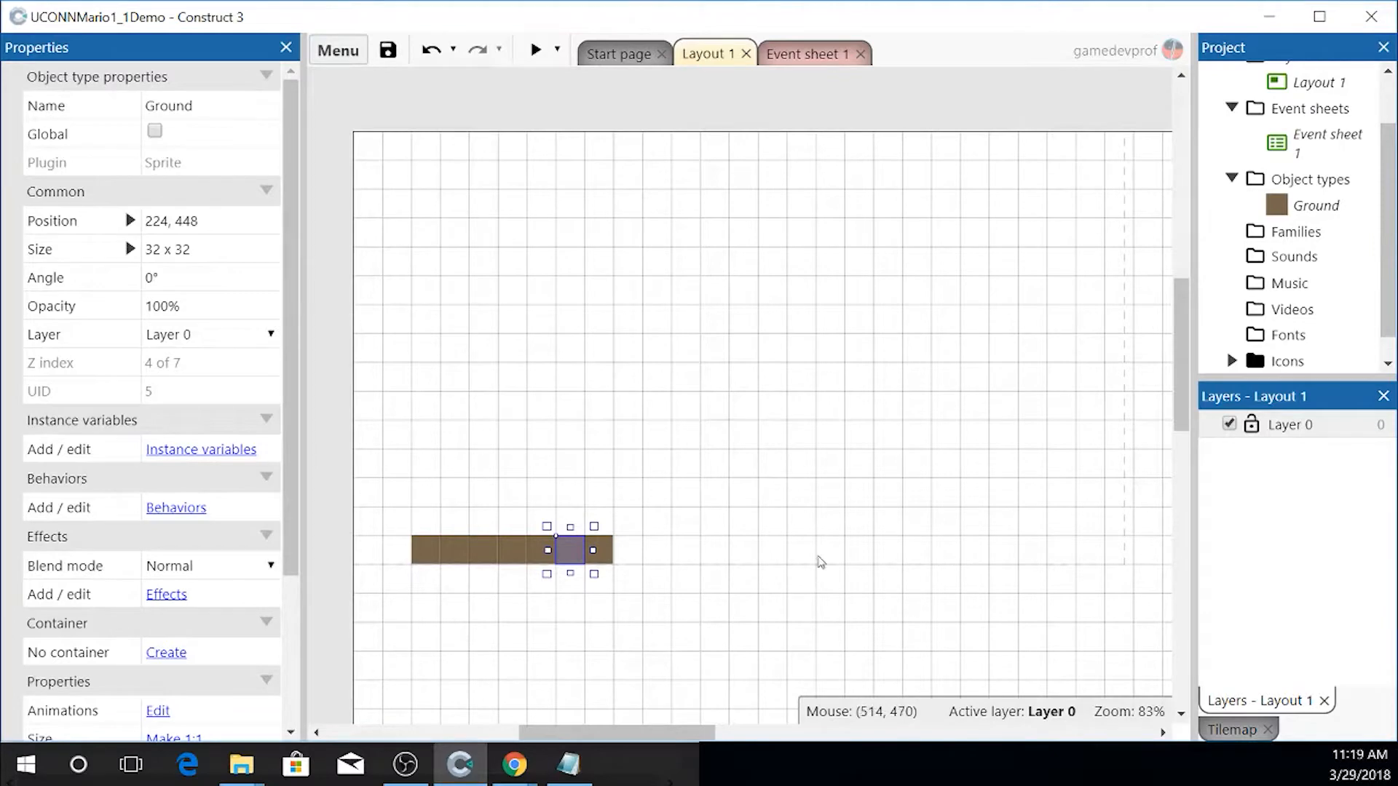
- Duplicate the seven-tile Ground row and attach the copy to its right end at height 448
drag(370, 598, 662, 521)
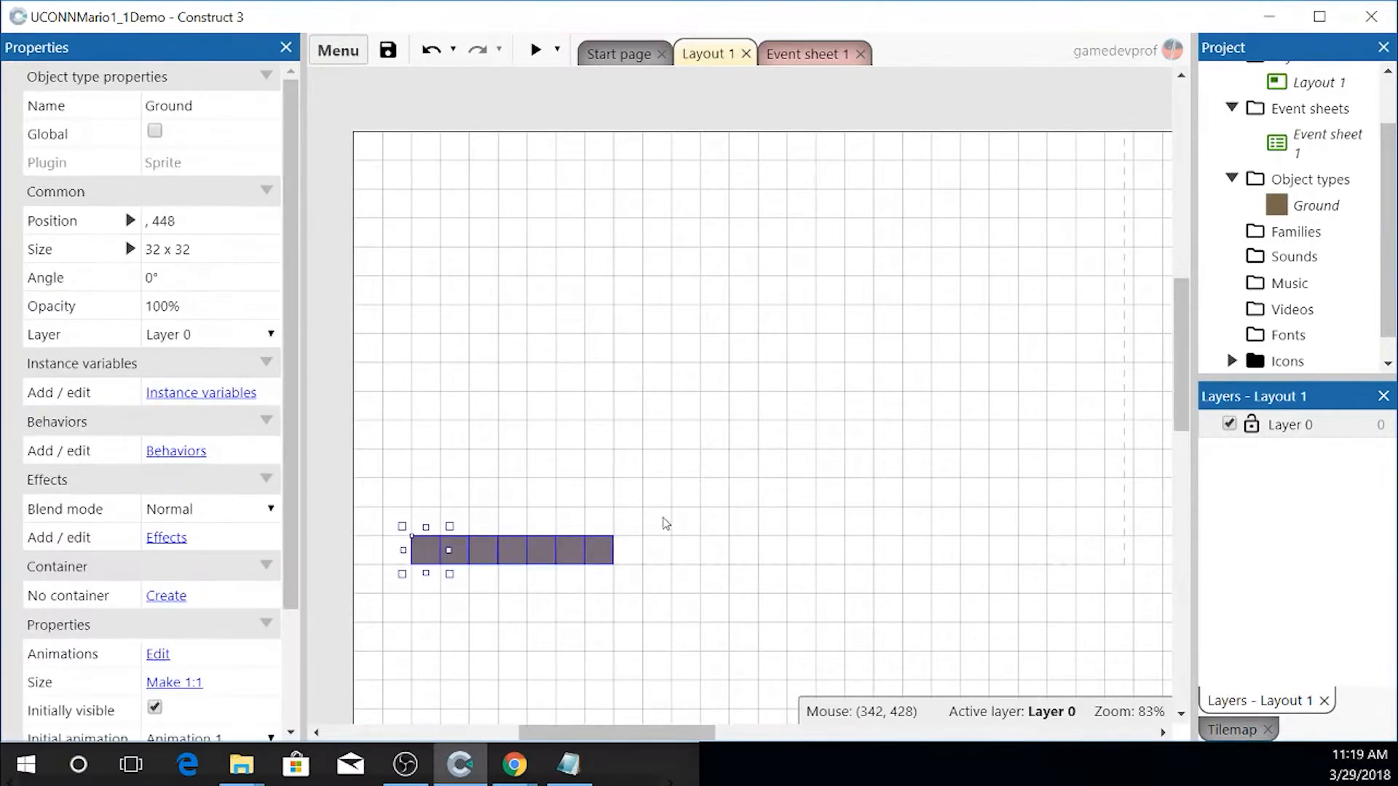
key(ctrl+c)
click(911, 428)
key(ctrl+v)
drag(714, 578, 716, 550)
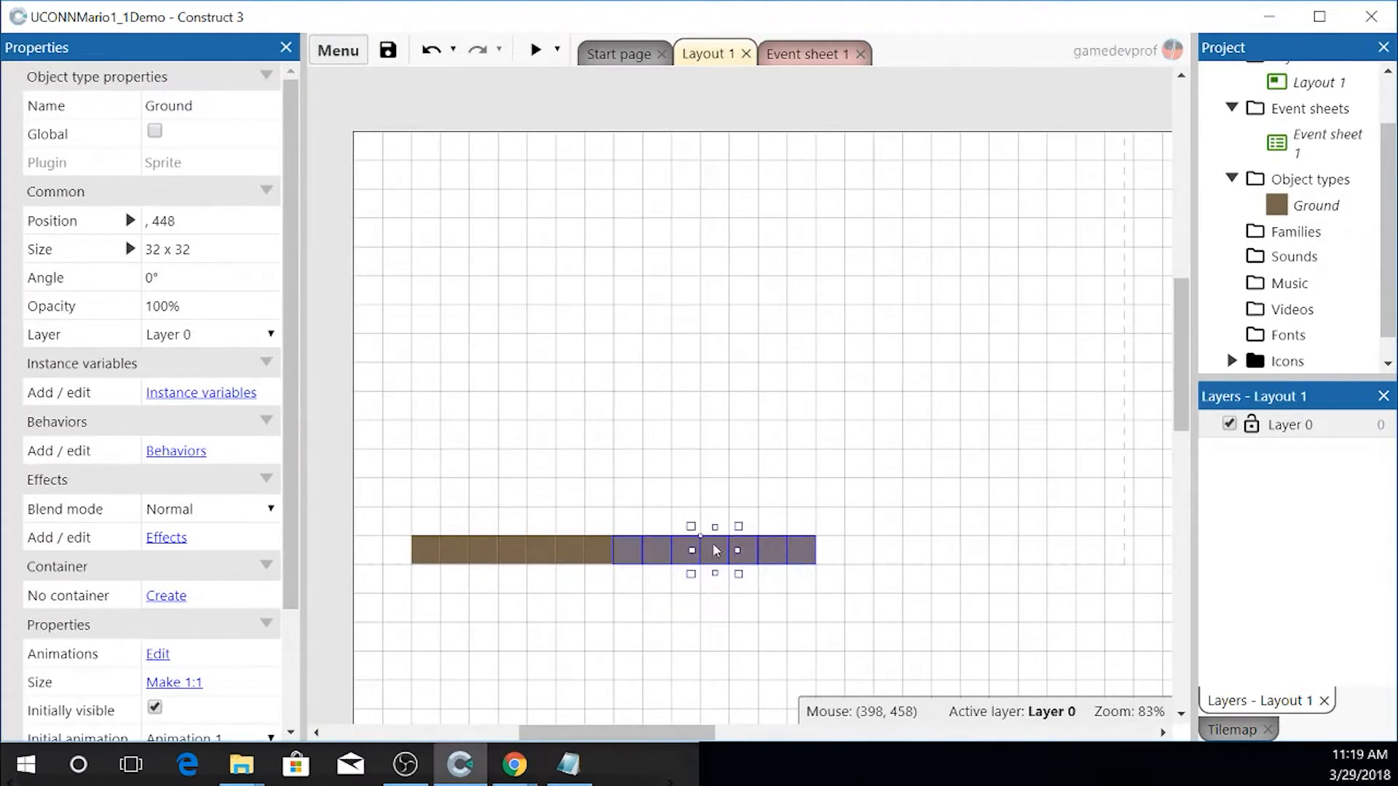
- Move the entire fourteen-tile Ground row so it starts at the layout's left edge
click(562, 675)
drag(319, 485, 895, 598)
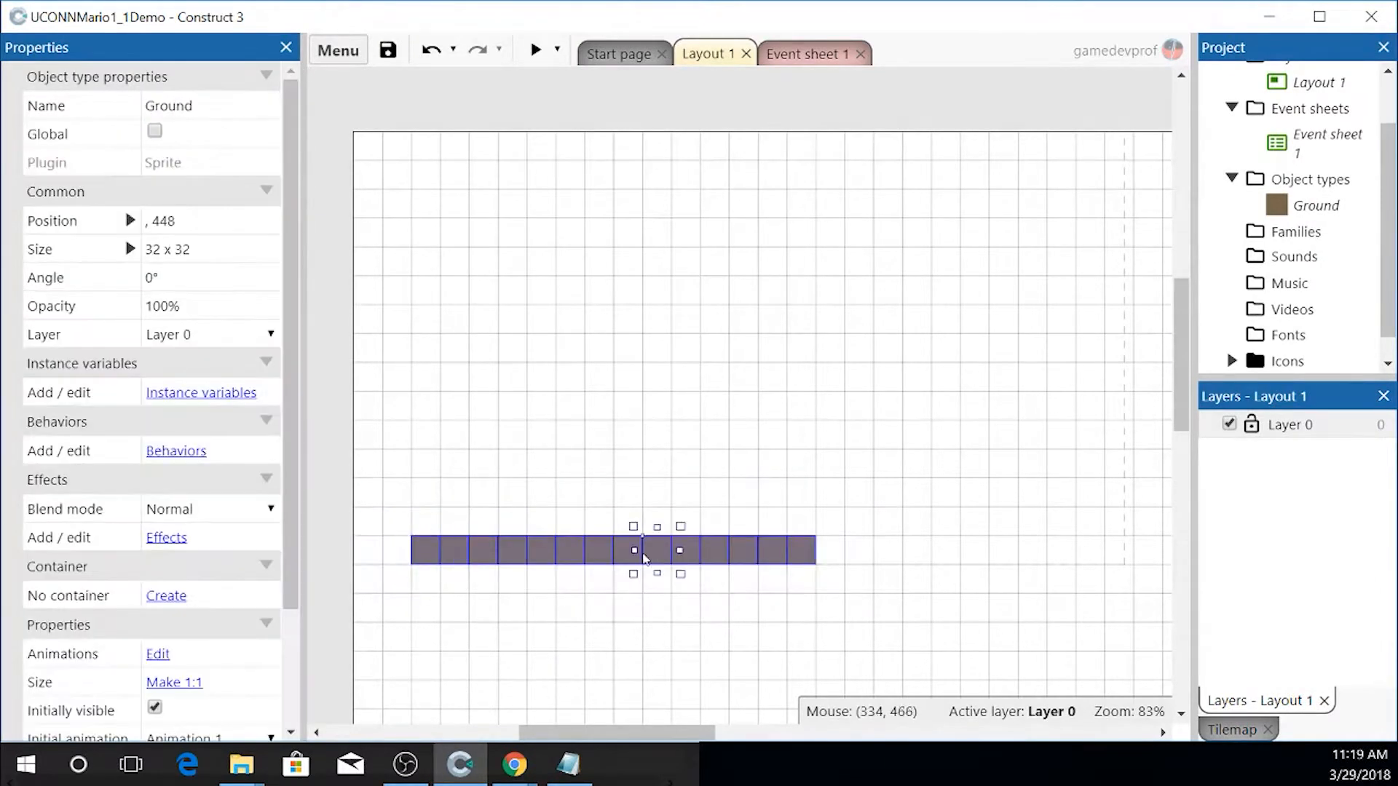
drag(657, 565, 598, 567)
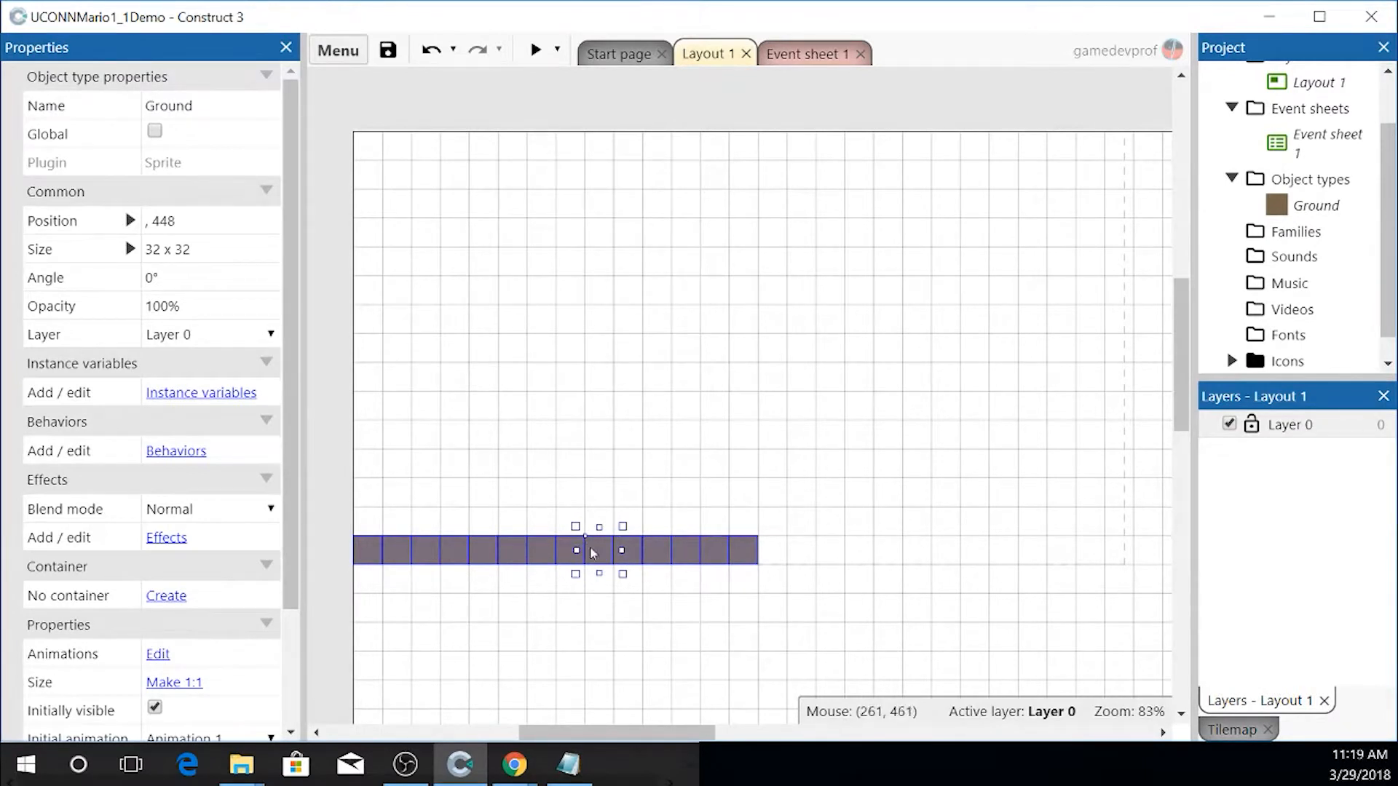
click(554, 585)
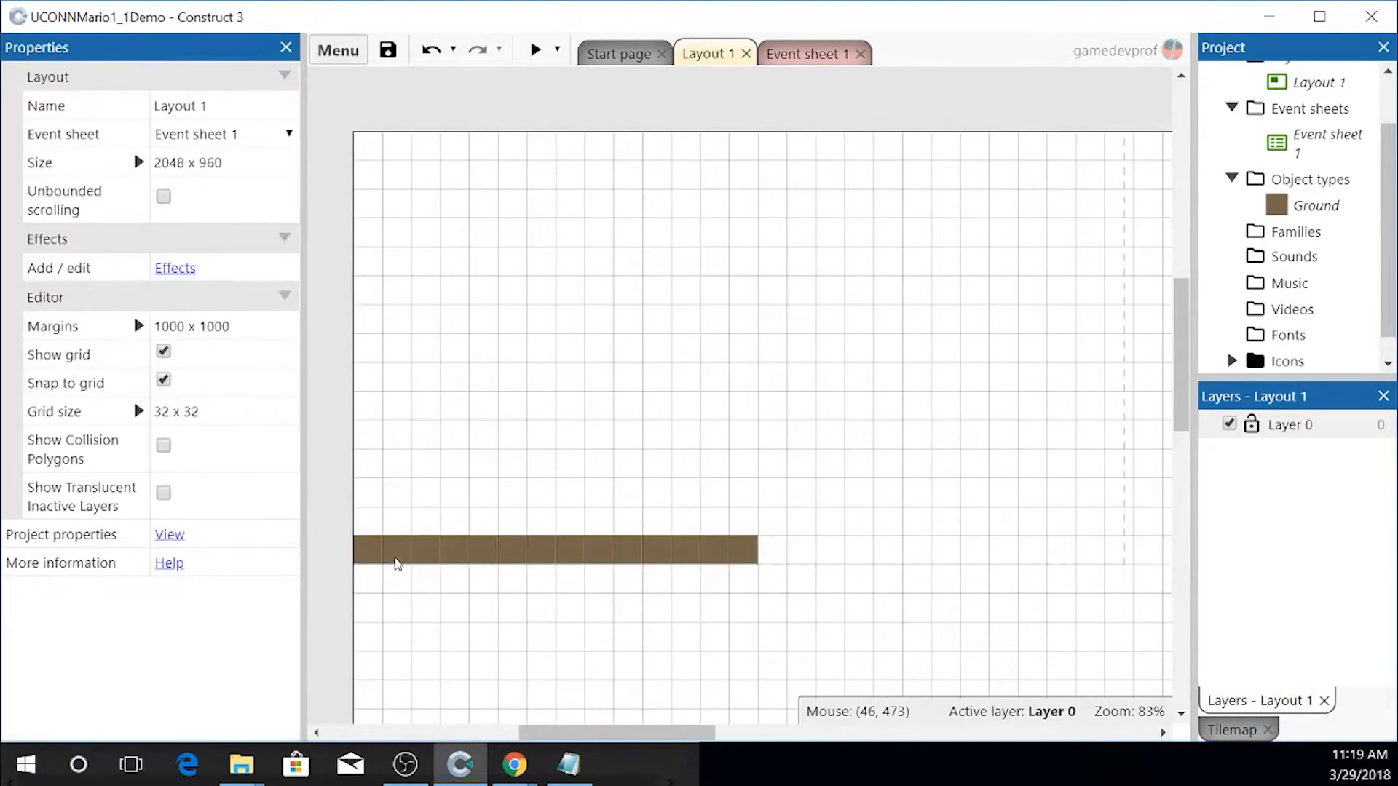
- Draw a lighter brown strip, RGB 172, 152, 125, about 3 pixels high along the Ground image's top edge and close the editor
double_click(750, 556)
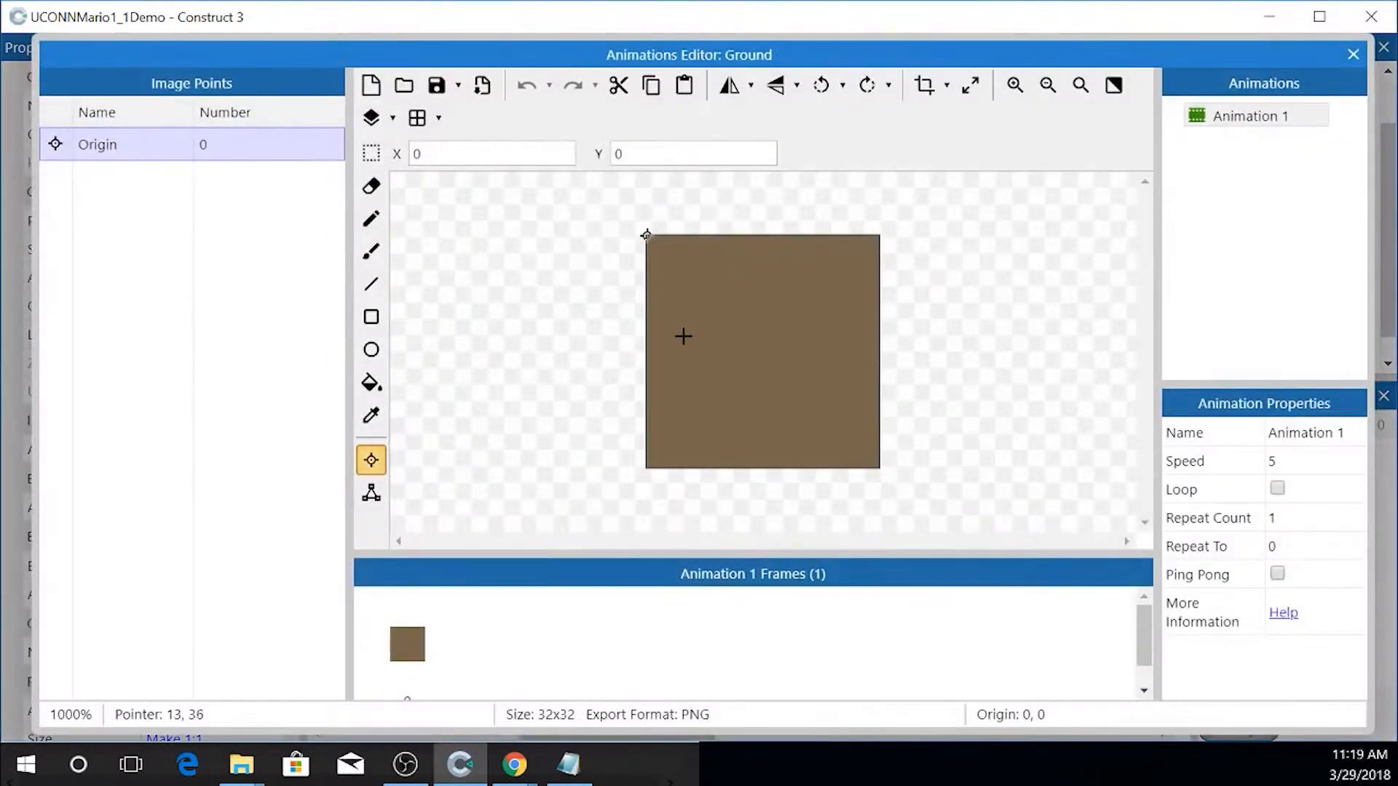
drag(576, 49, 1000, 37)
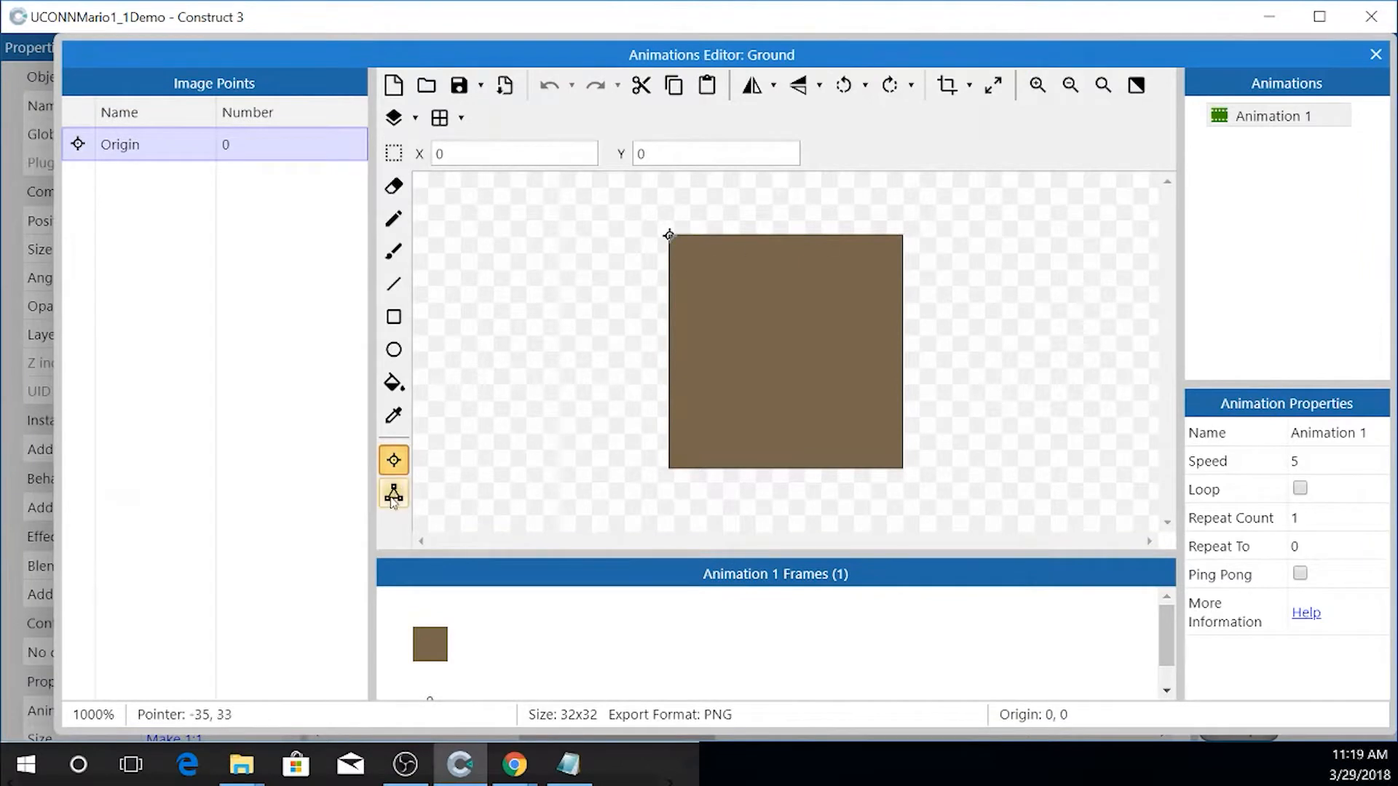
click(393, 317)
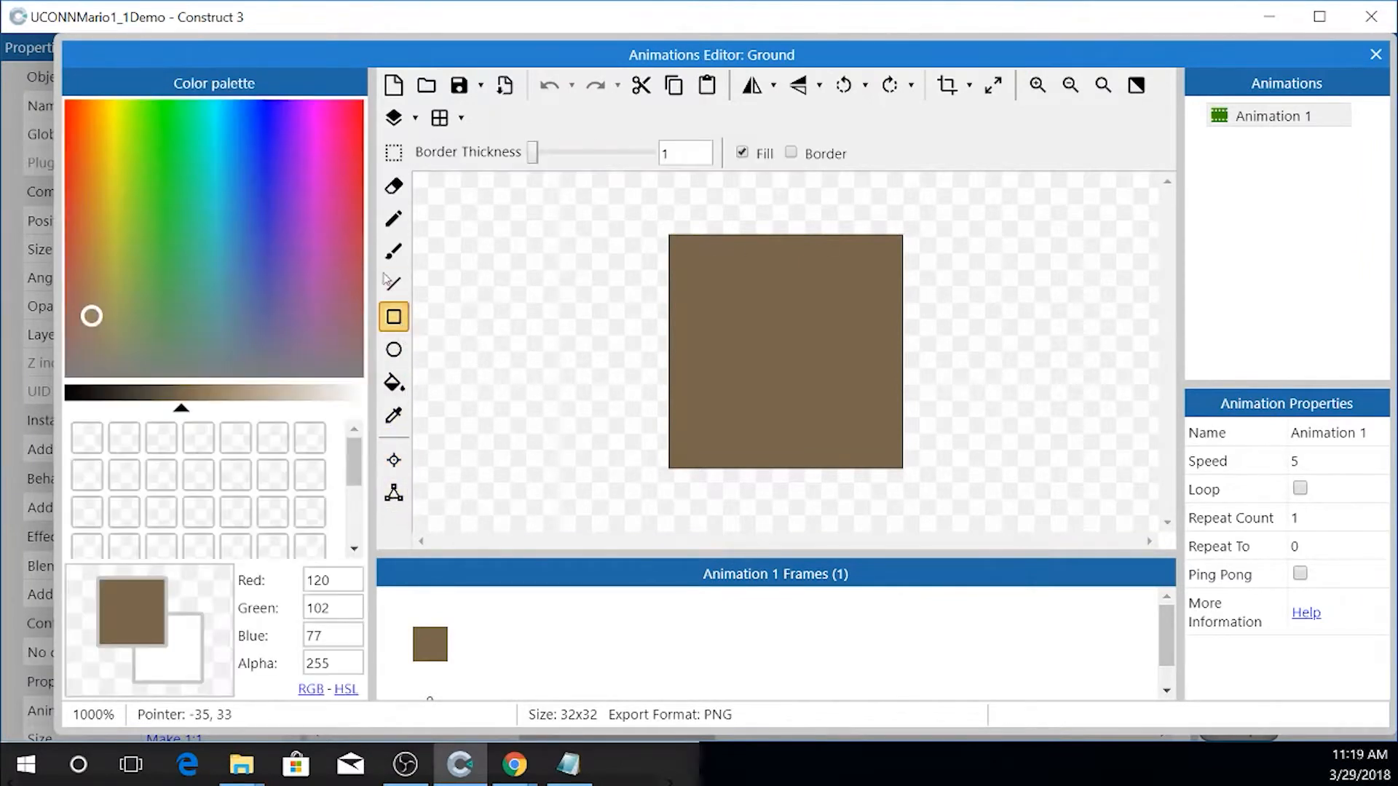
click(243, 402)
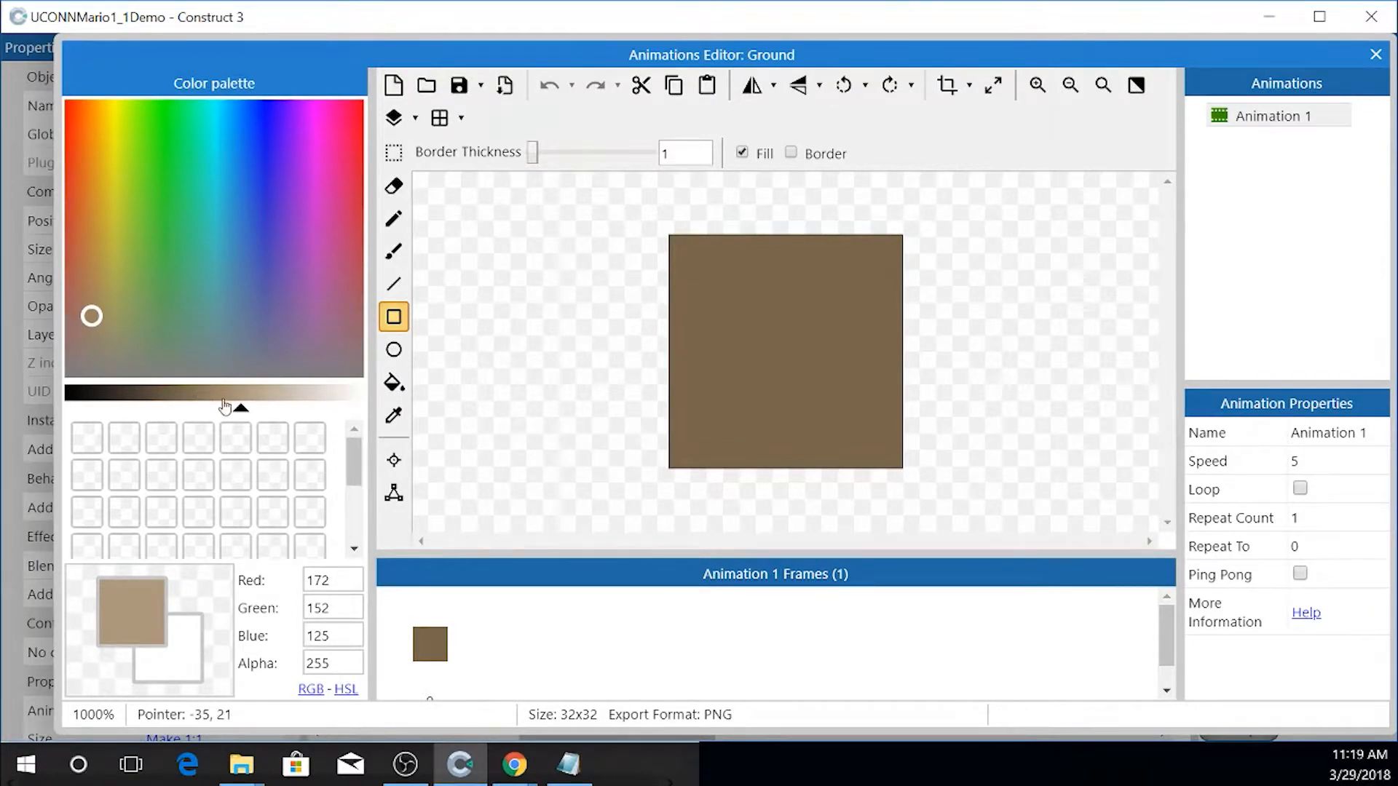
drag(646, 260, 941, 187)
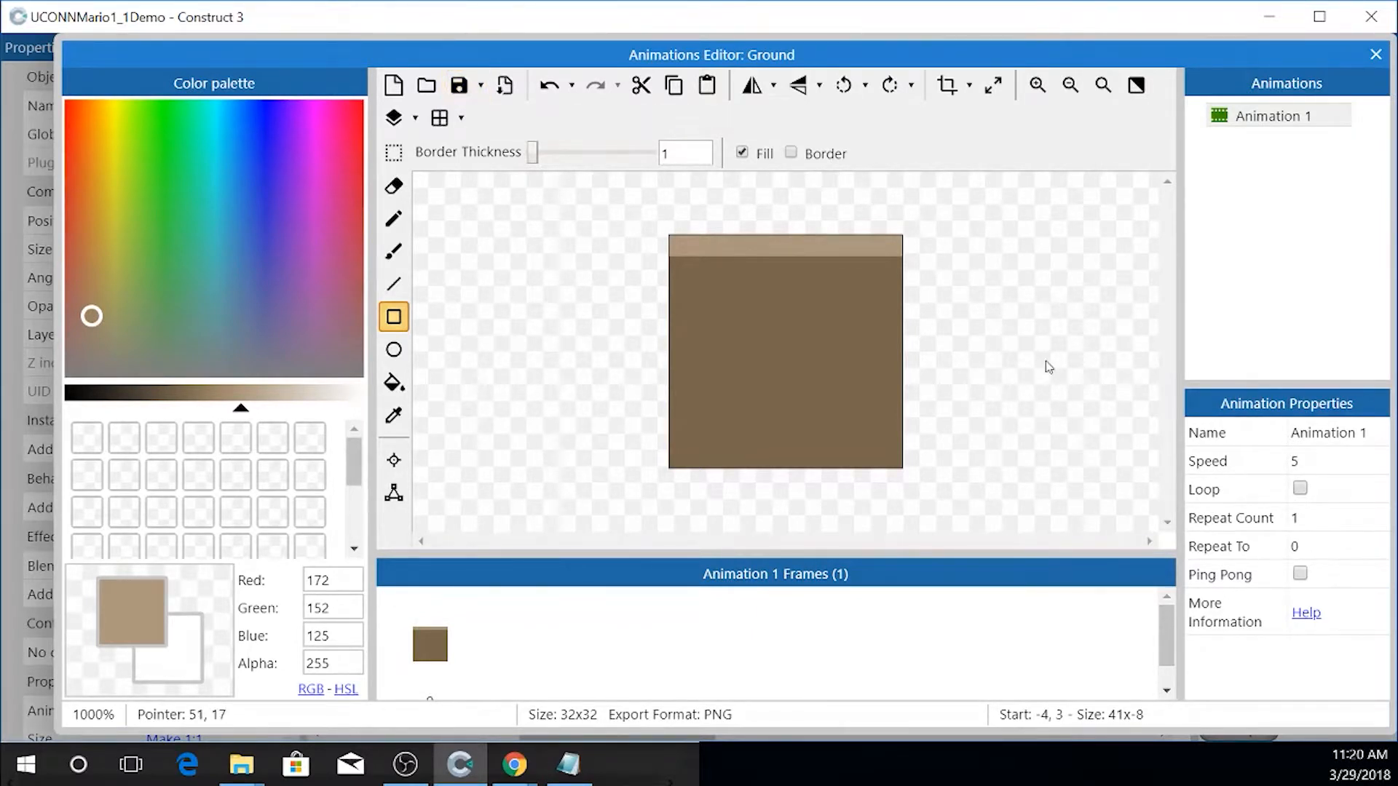
click(1373, 55)
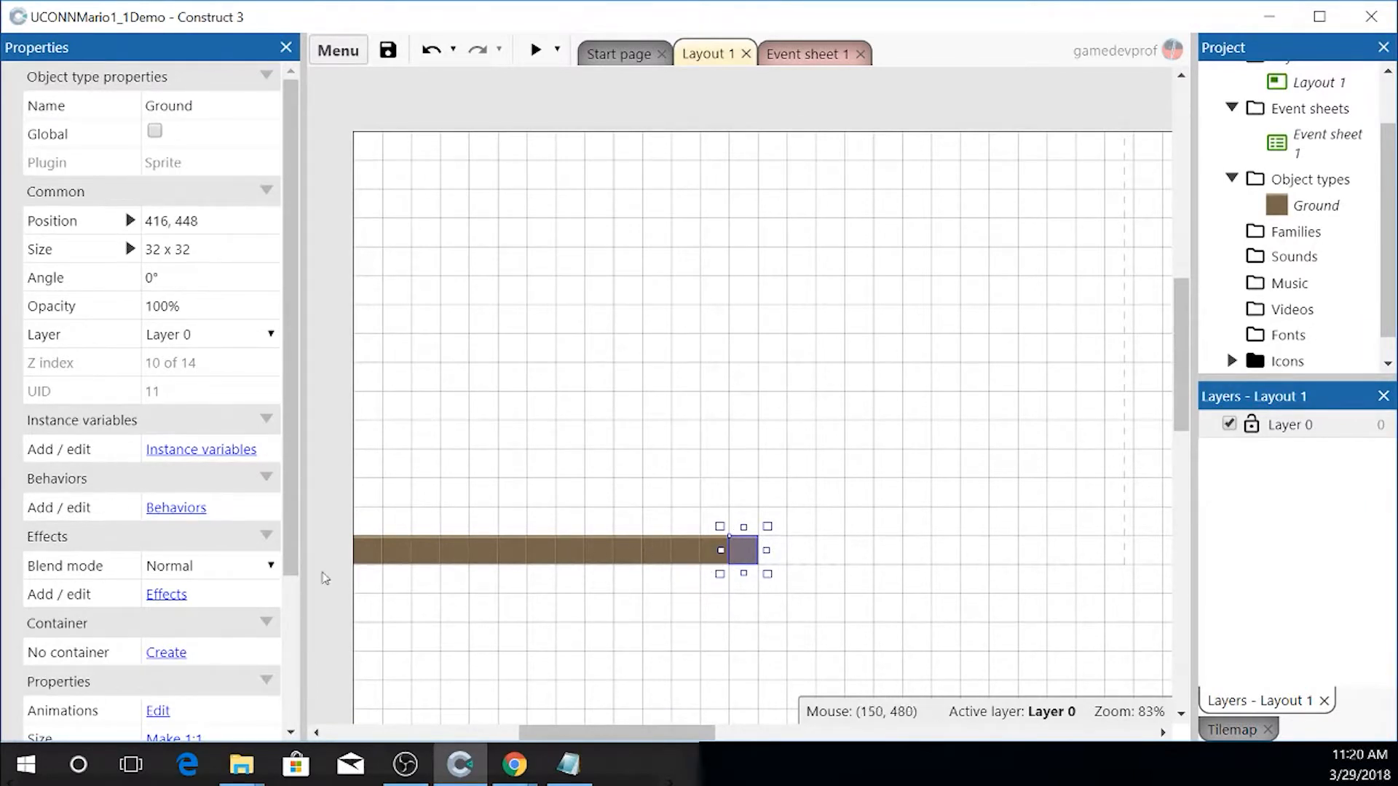
- Preview the layout in a maximized window to examine the ground row, and close the preview
click(649, 297)
click(418, 557)
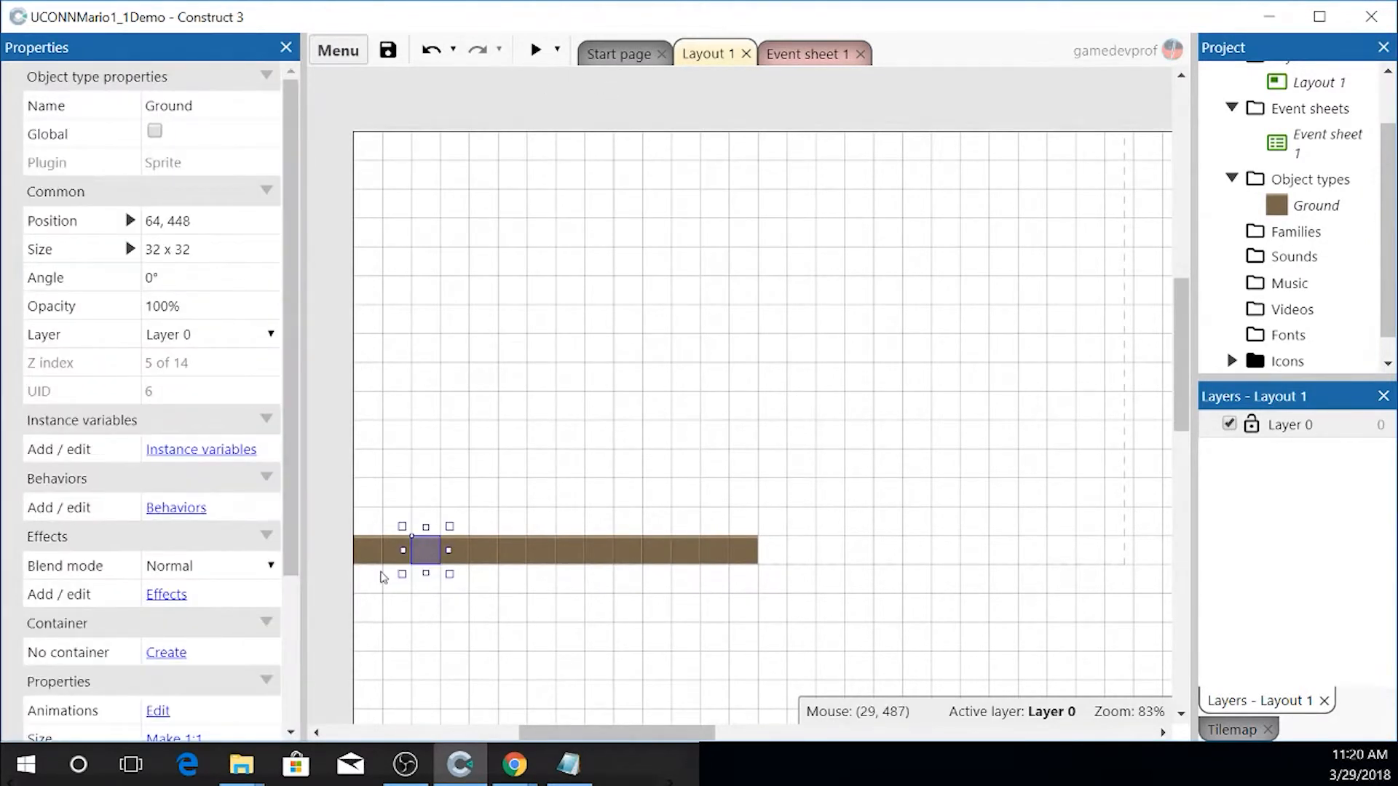
click(541, 49)
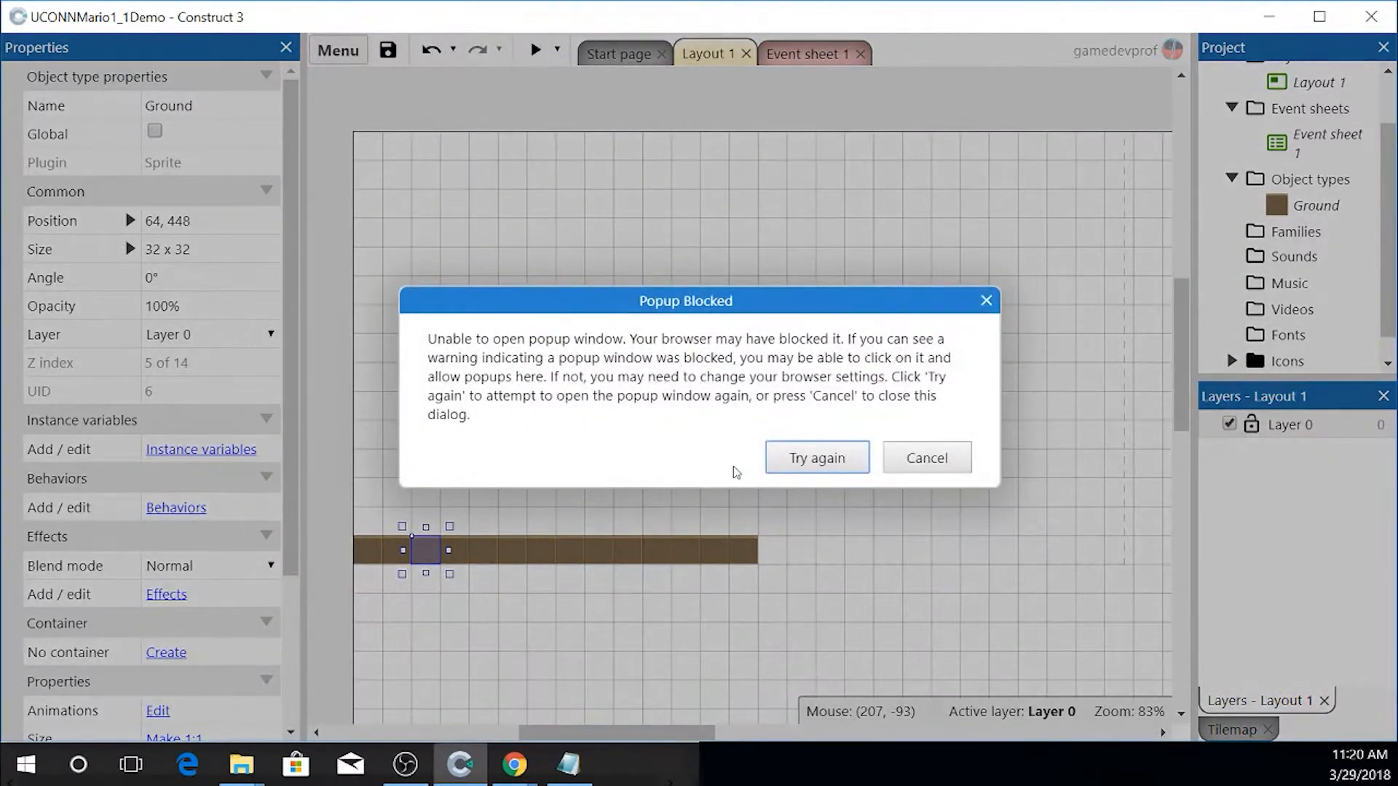
click(830, 451)
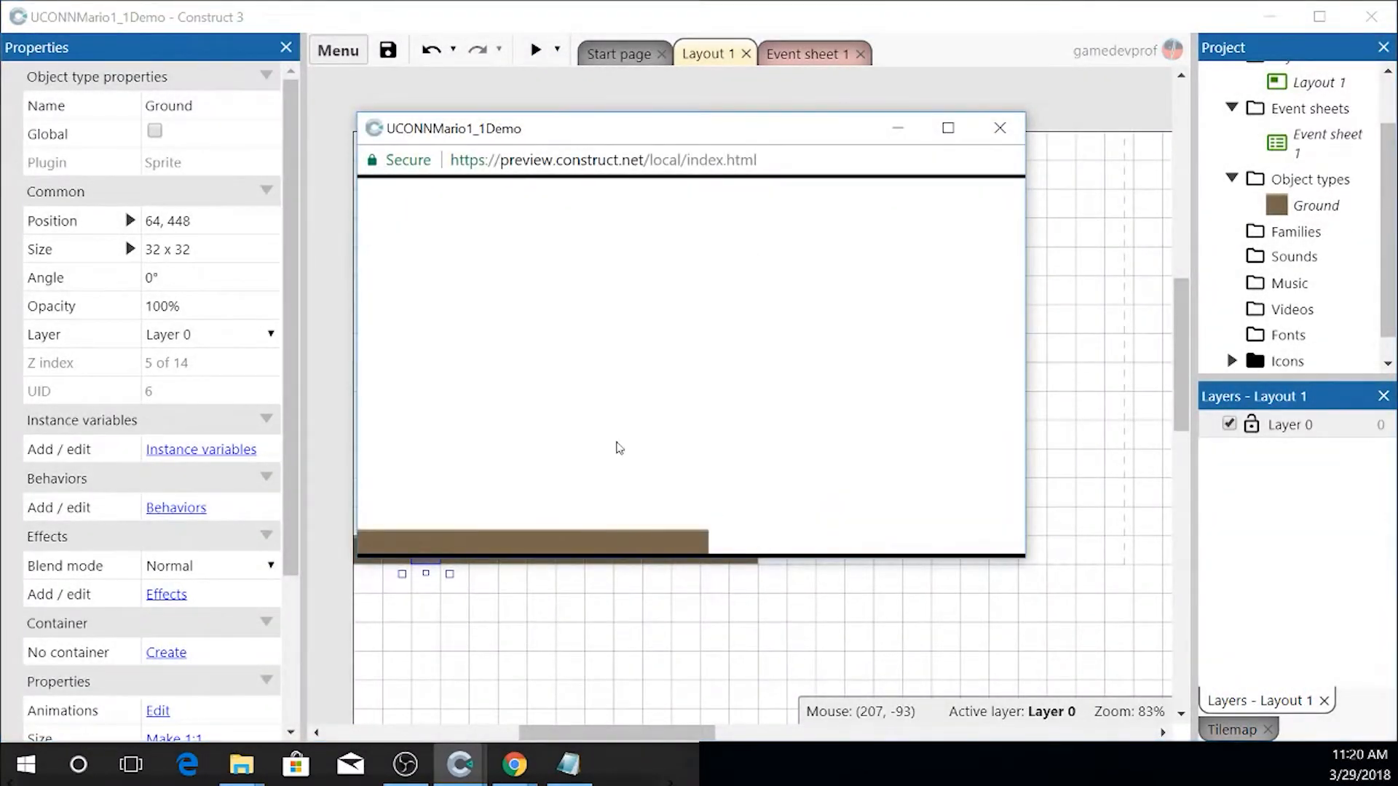
double_click(677, 131)
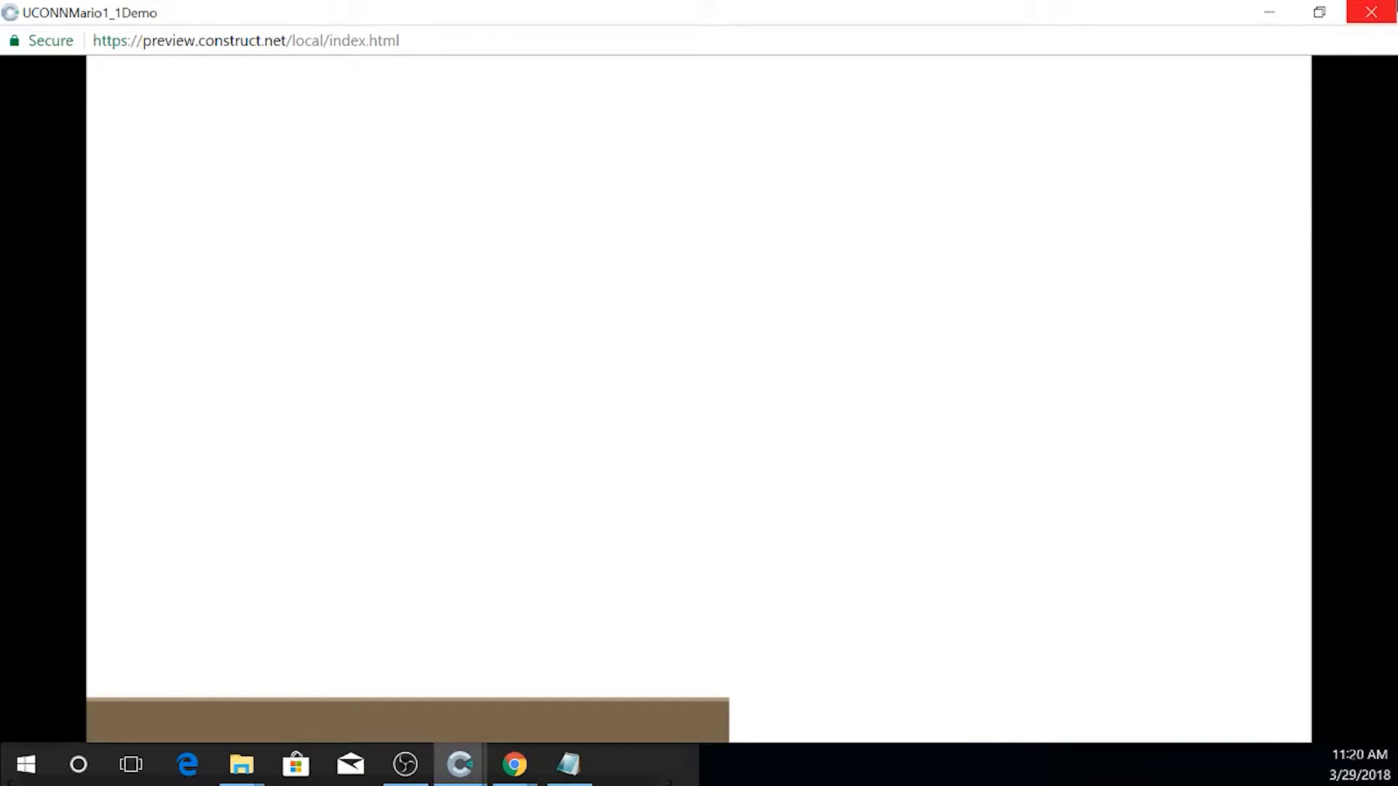
click(1370, 12)
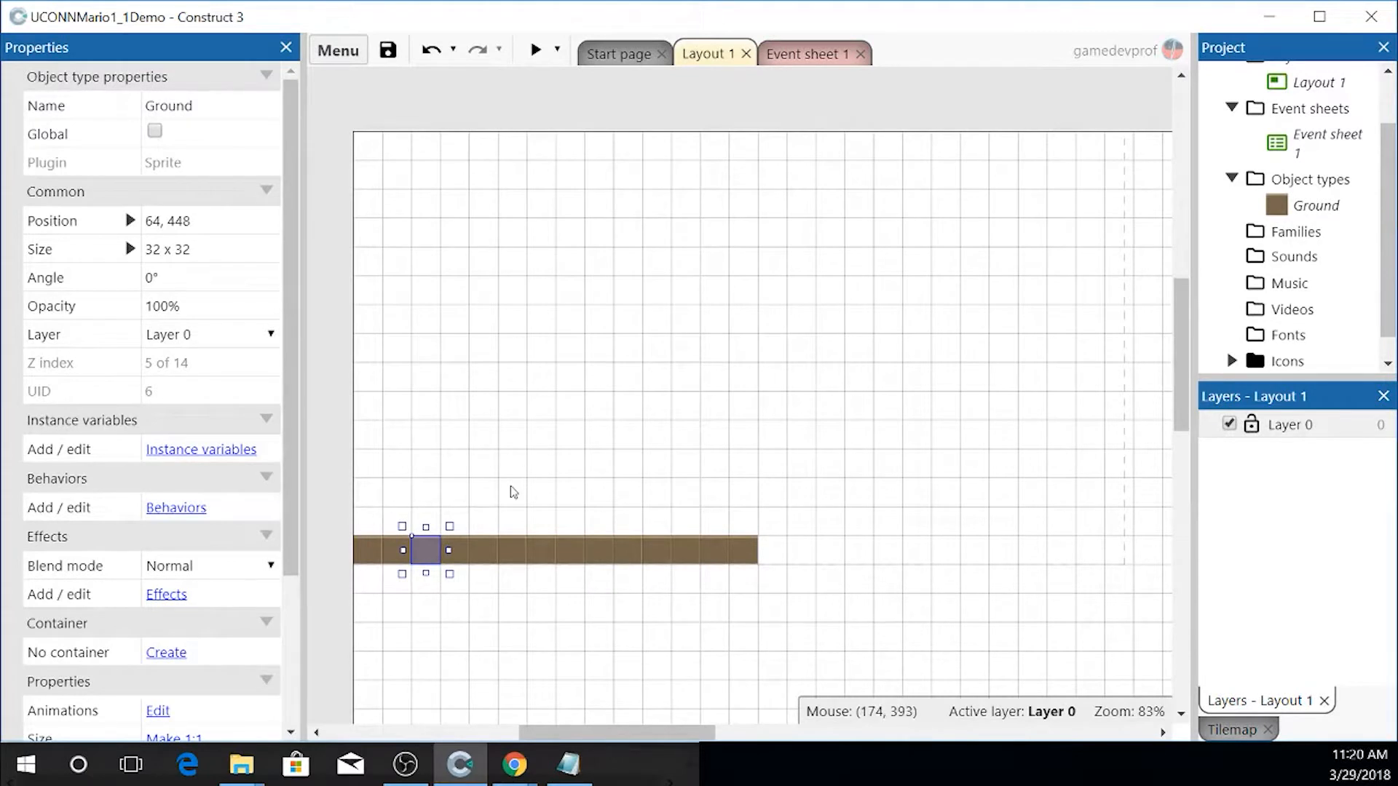
click(526, 513)
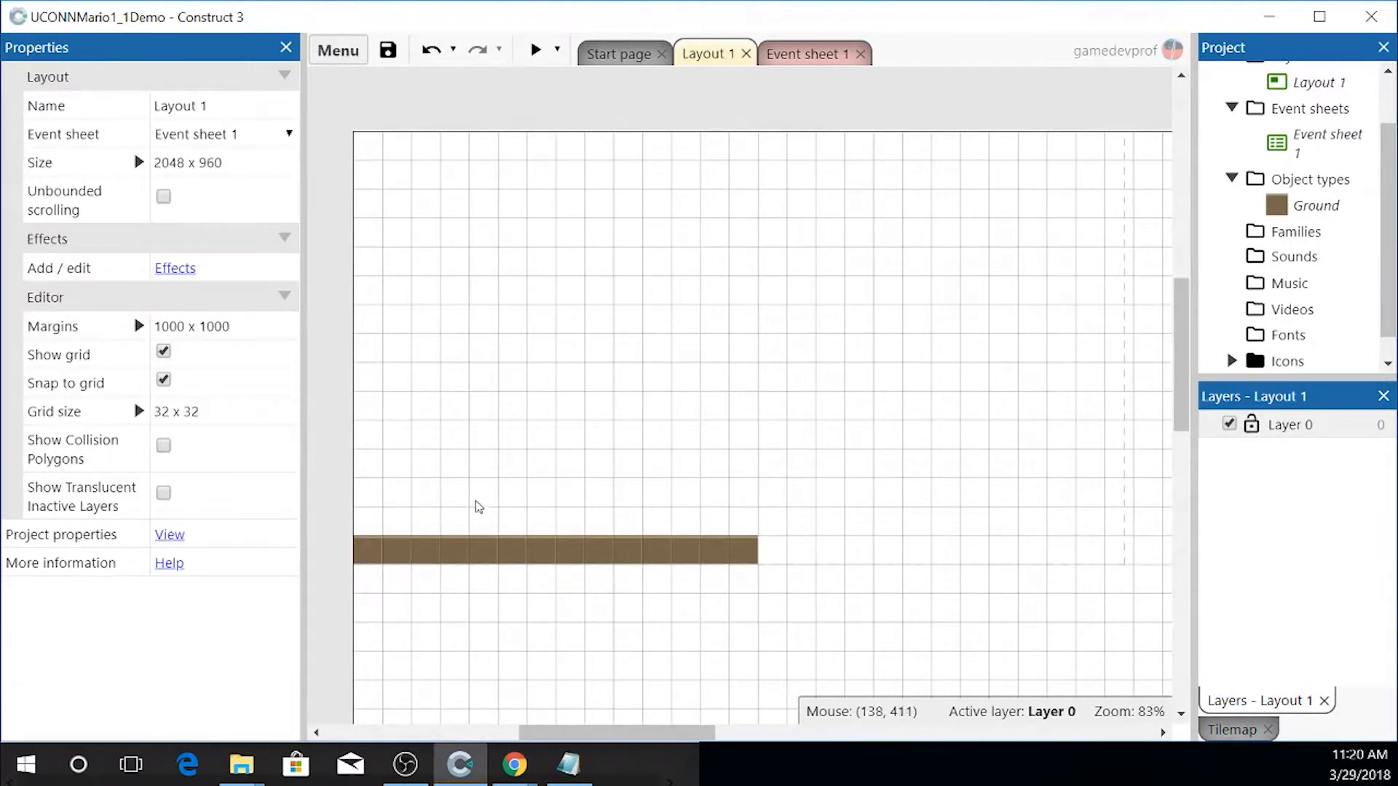
- Insert a new Sprite object named PlayerBox and place it above the Ground row near the layout's left edge
right_click(492, 482)
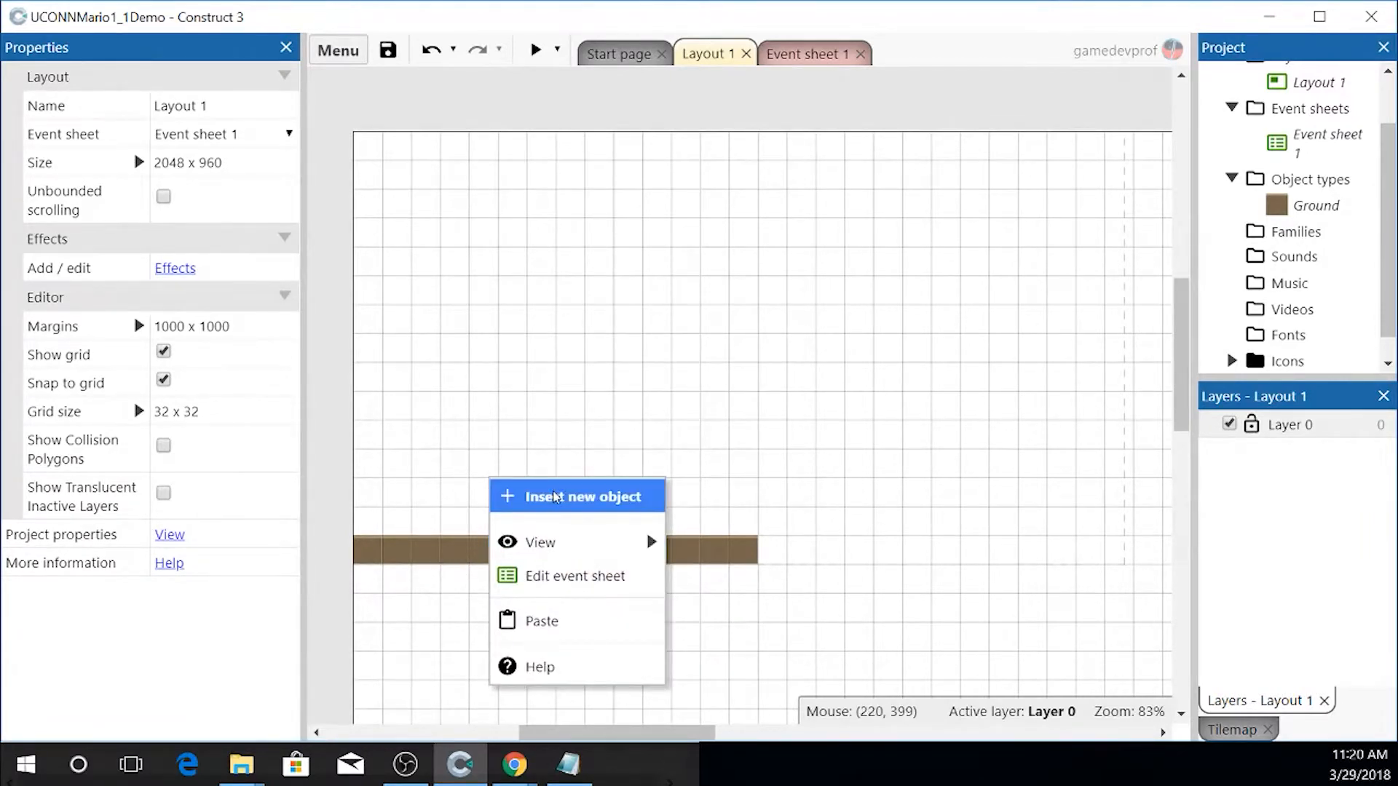
click(509, 495)
drag(933, 61, 967, 69)
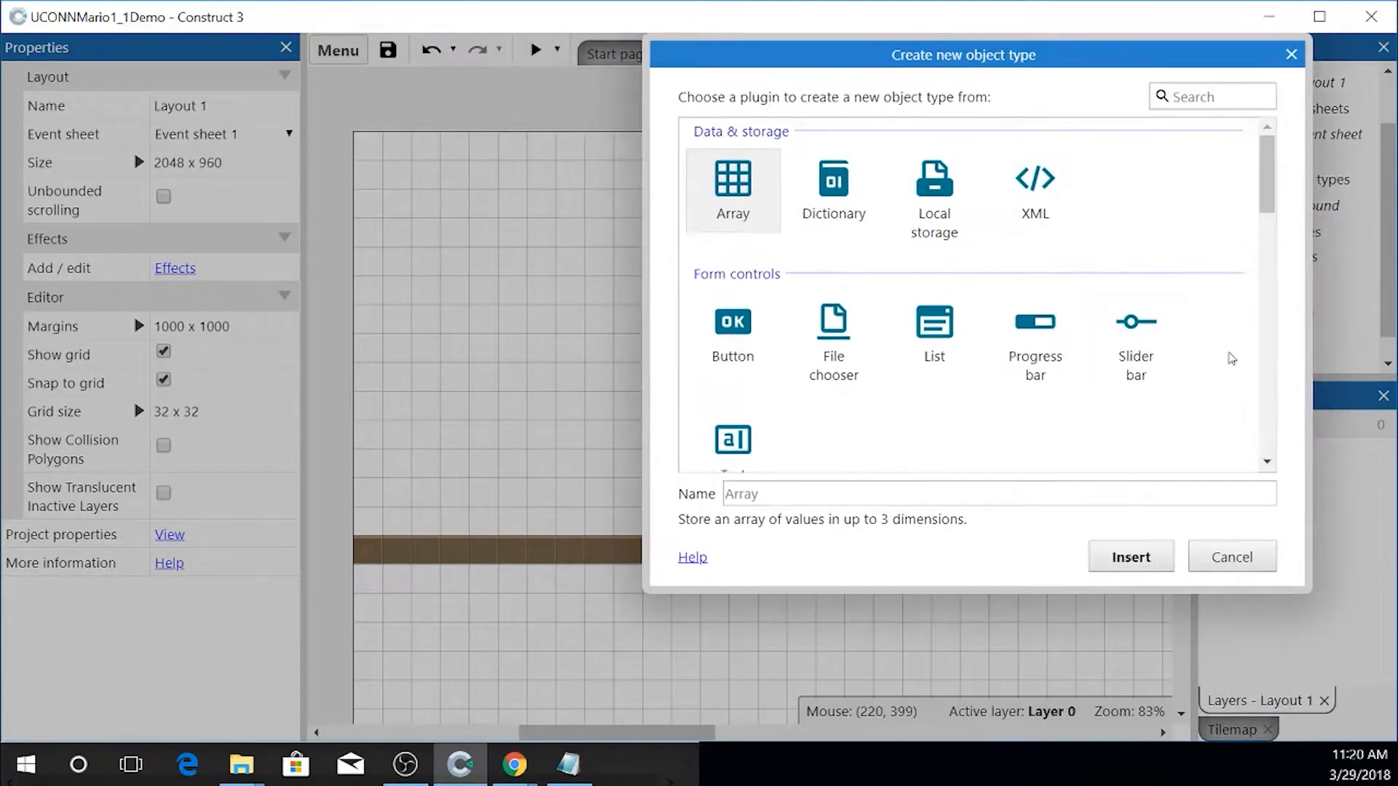
scroll(1137, 323, down, 4)
click(1135, 322)
click(784, 494)
text(PlayerBox)
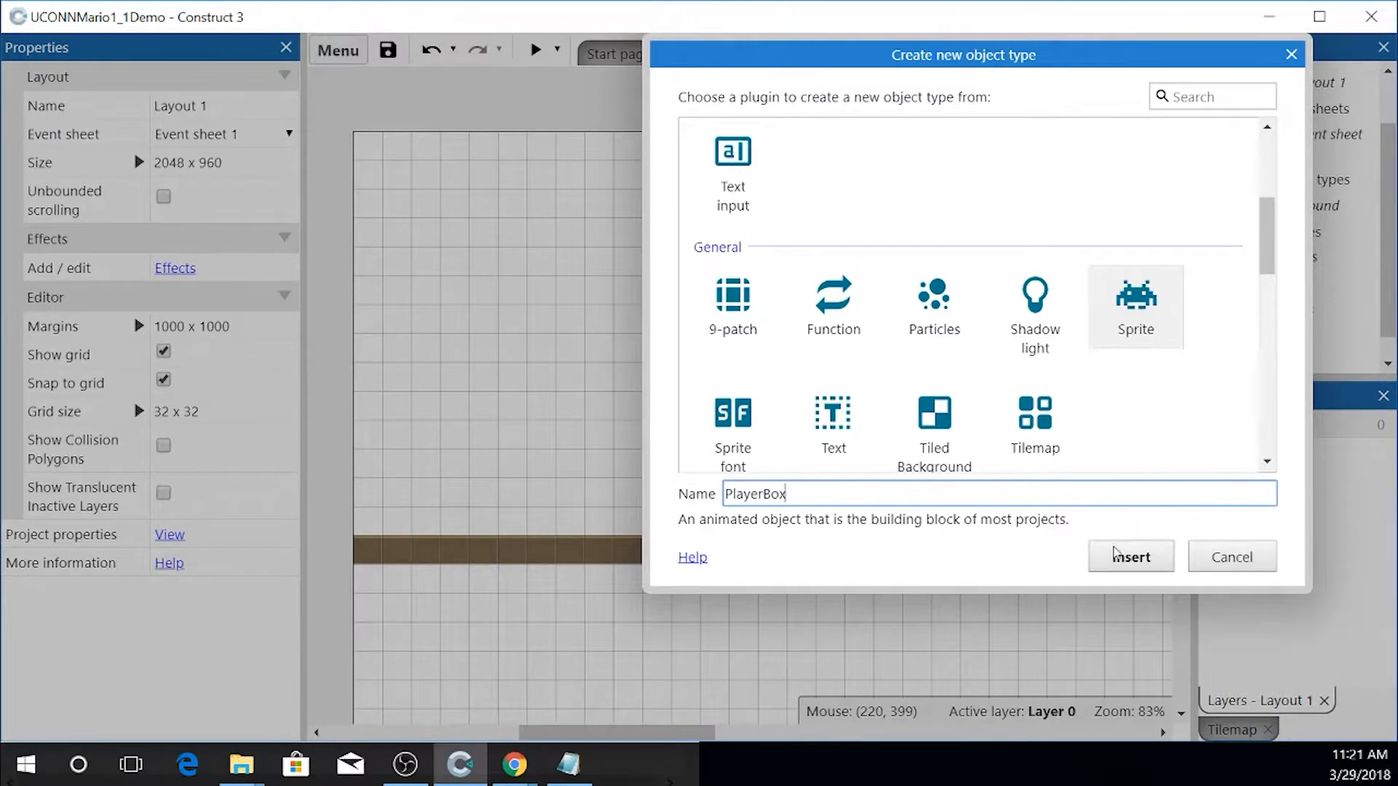
click(727, 494)
double_click(755, 495)
click(928, 502)
click(1109, 559)
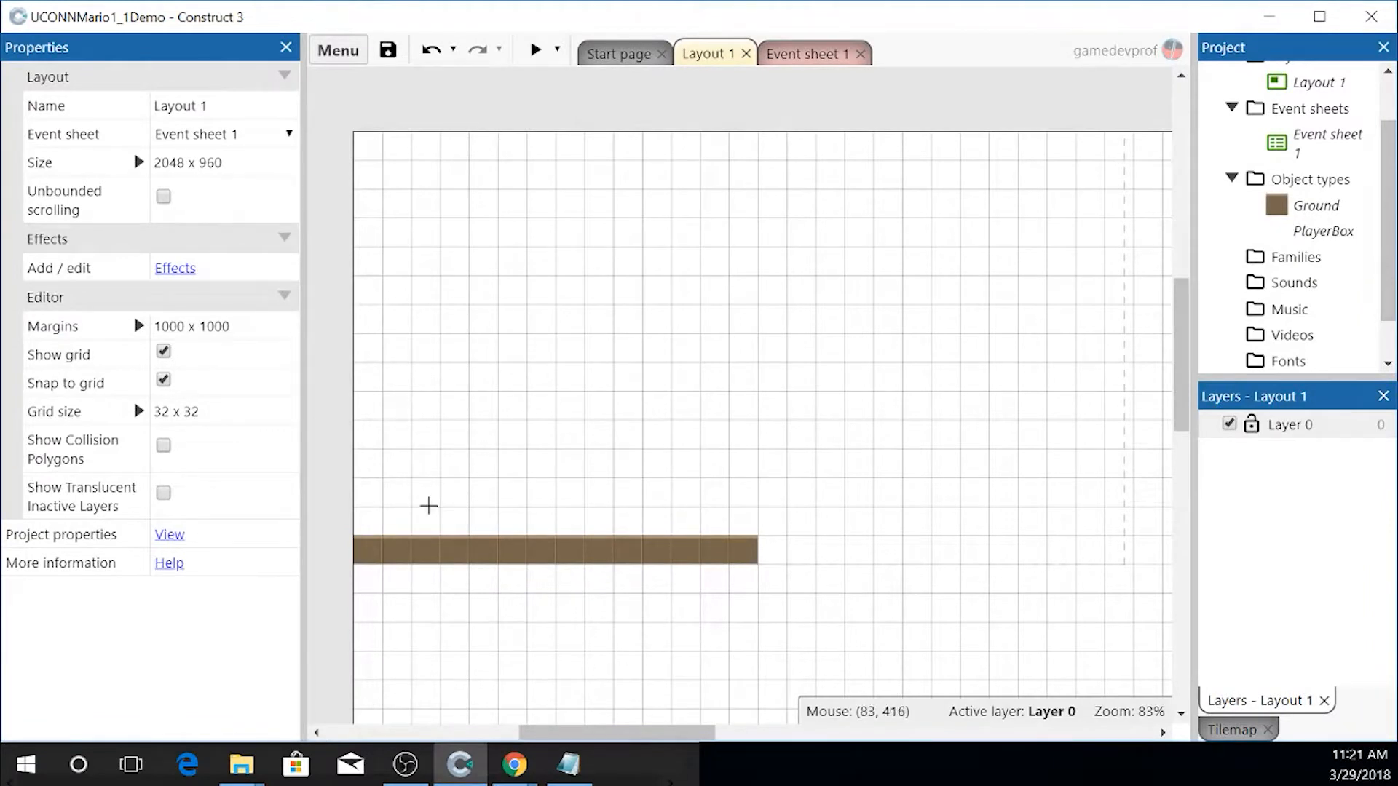
click(446, 502)
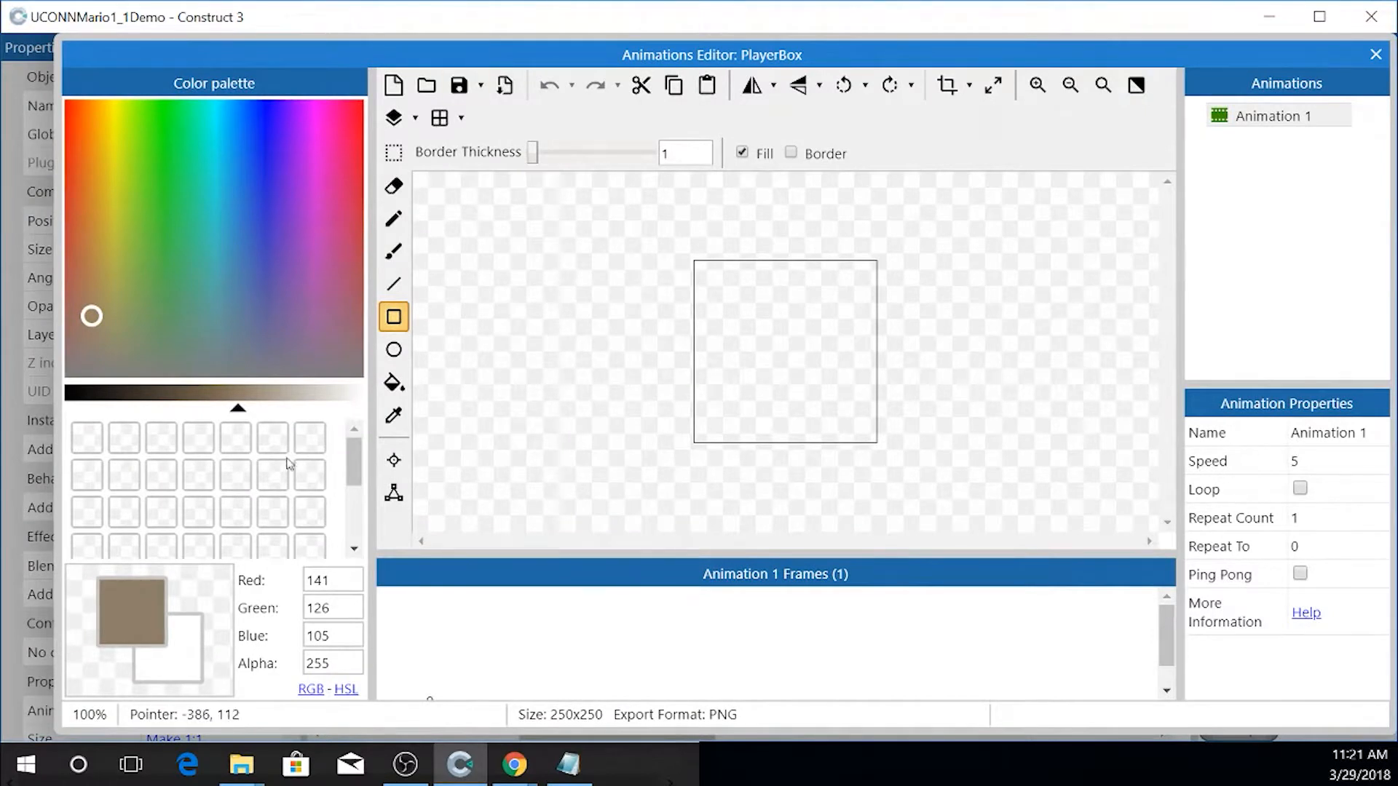
- Fill the entire PlayerBox image with a magenta rectangle, RGB 255, 0, 255
click(316, 104)
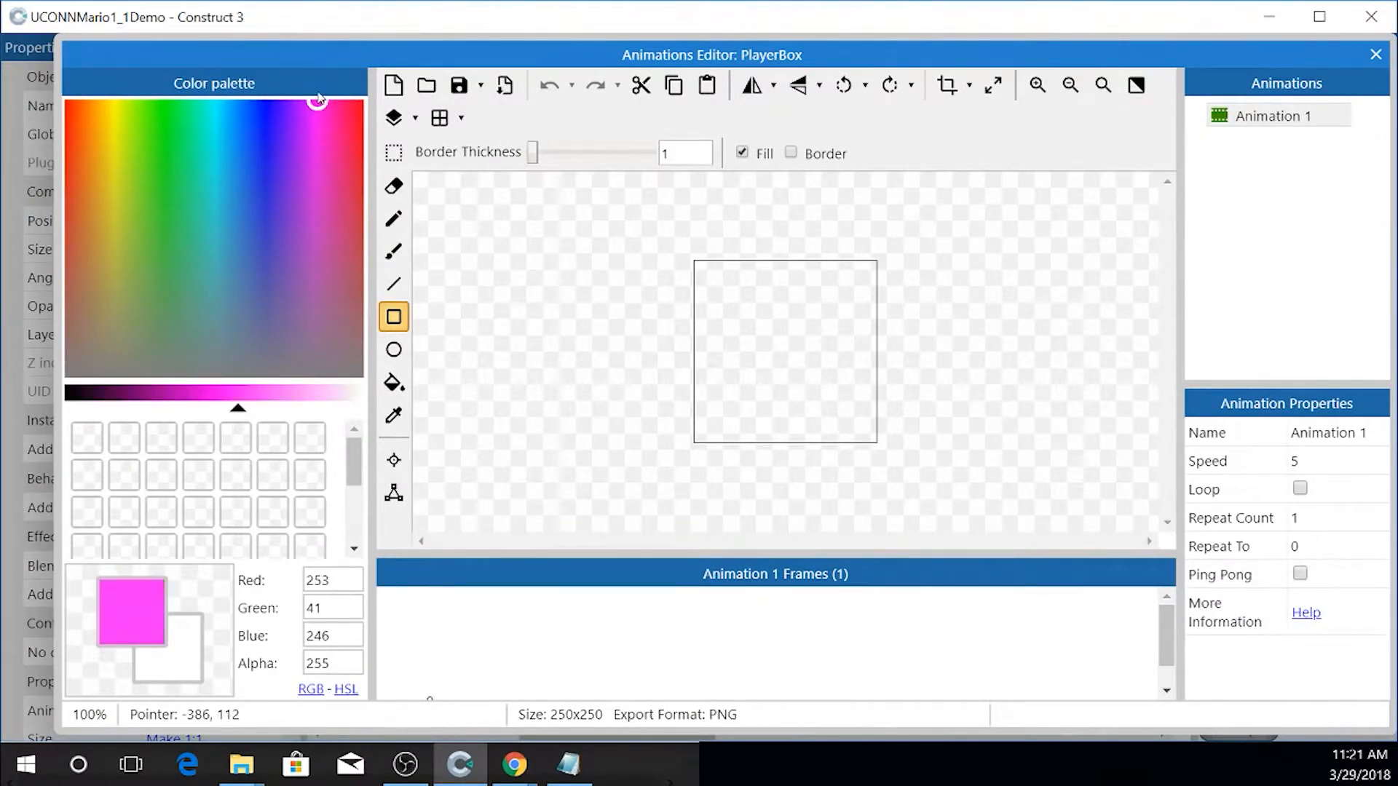
click(352, 575)
click(352, 575)
key(Tab)
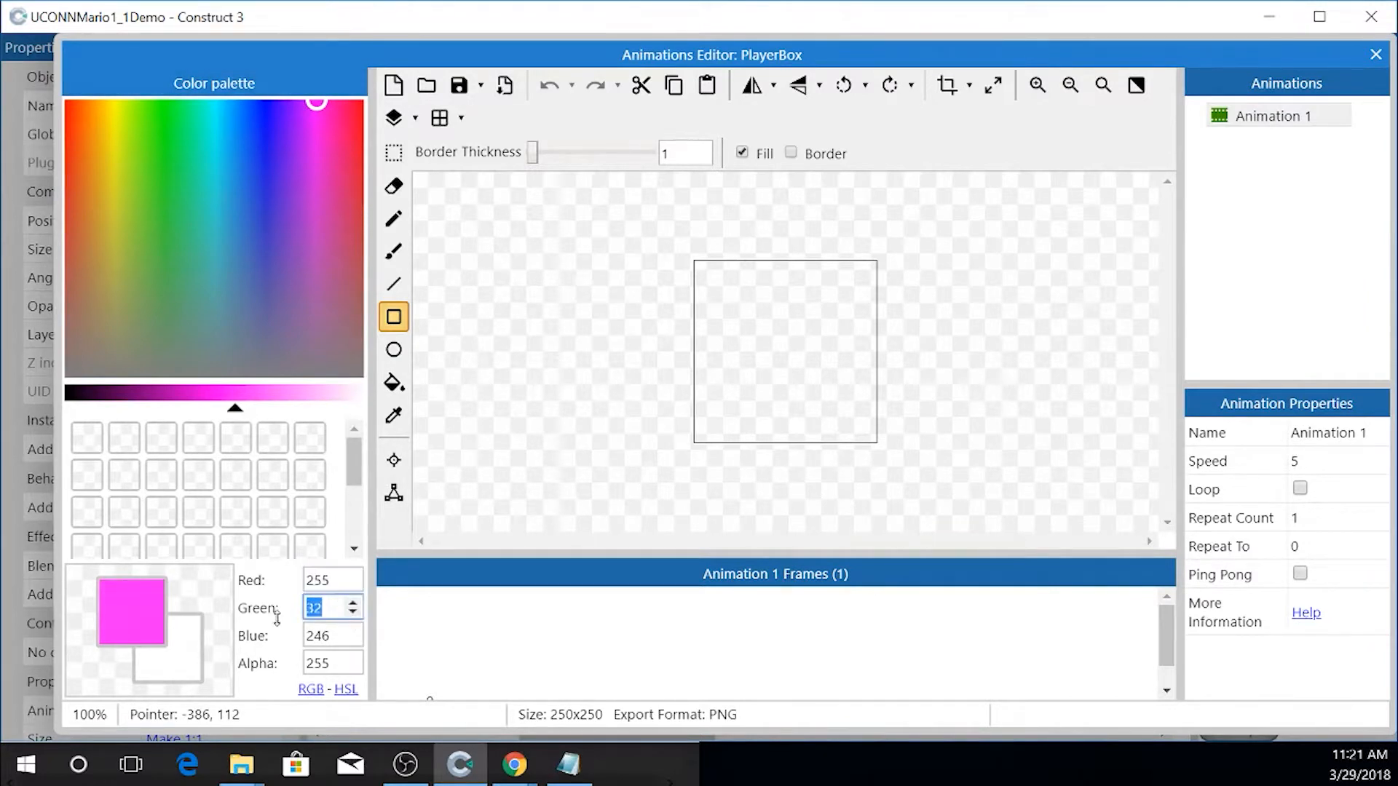
text(0)
key(Tab)
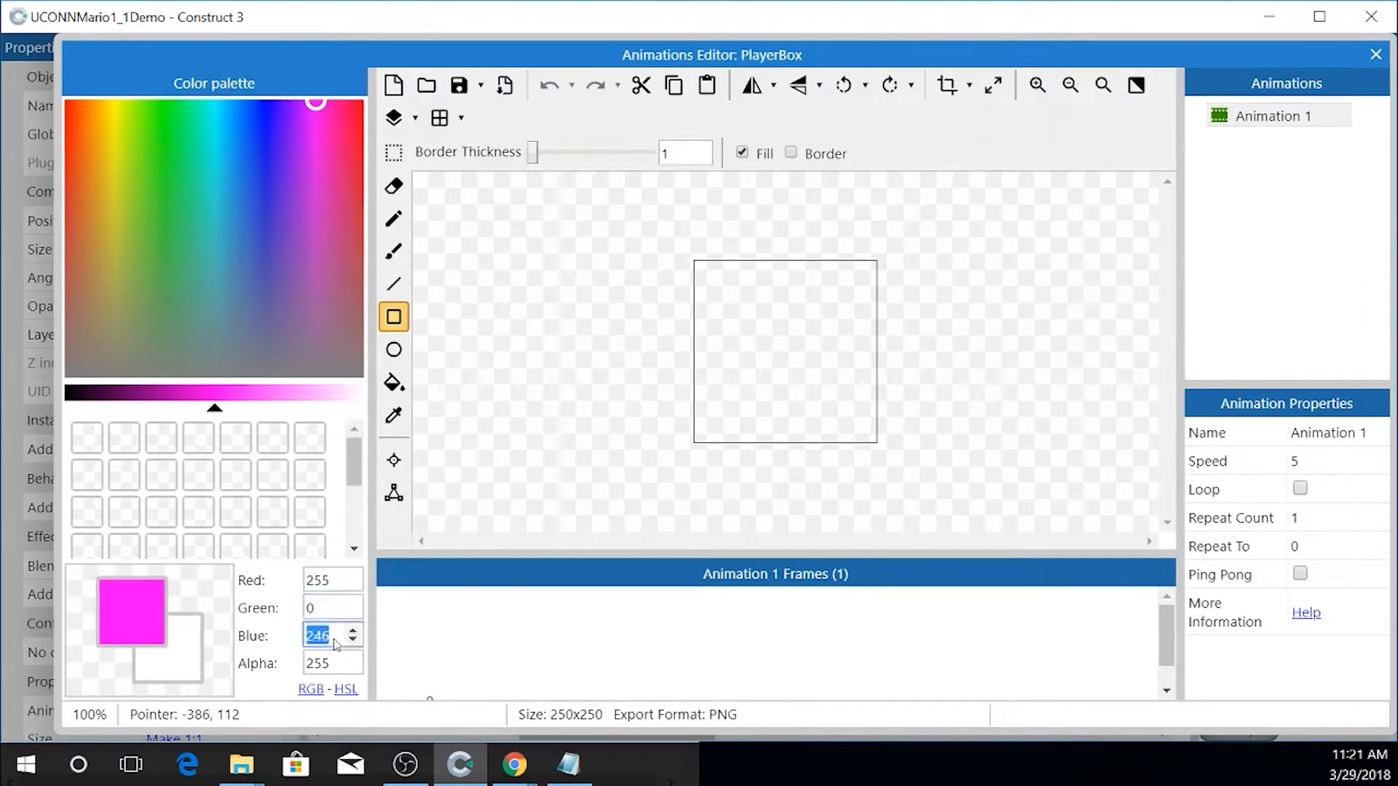
text(255)
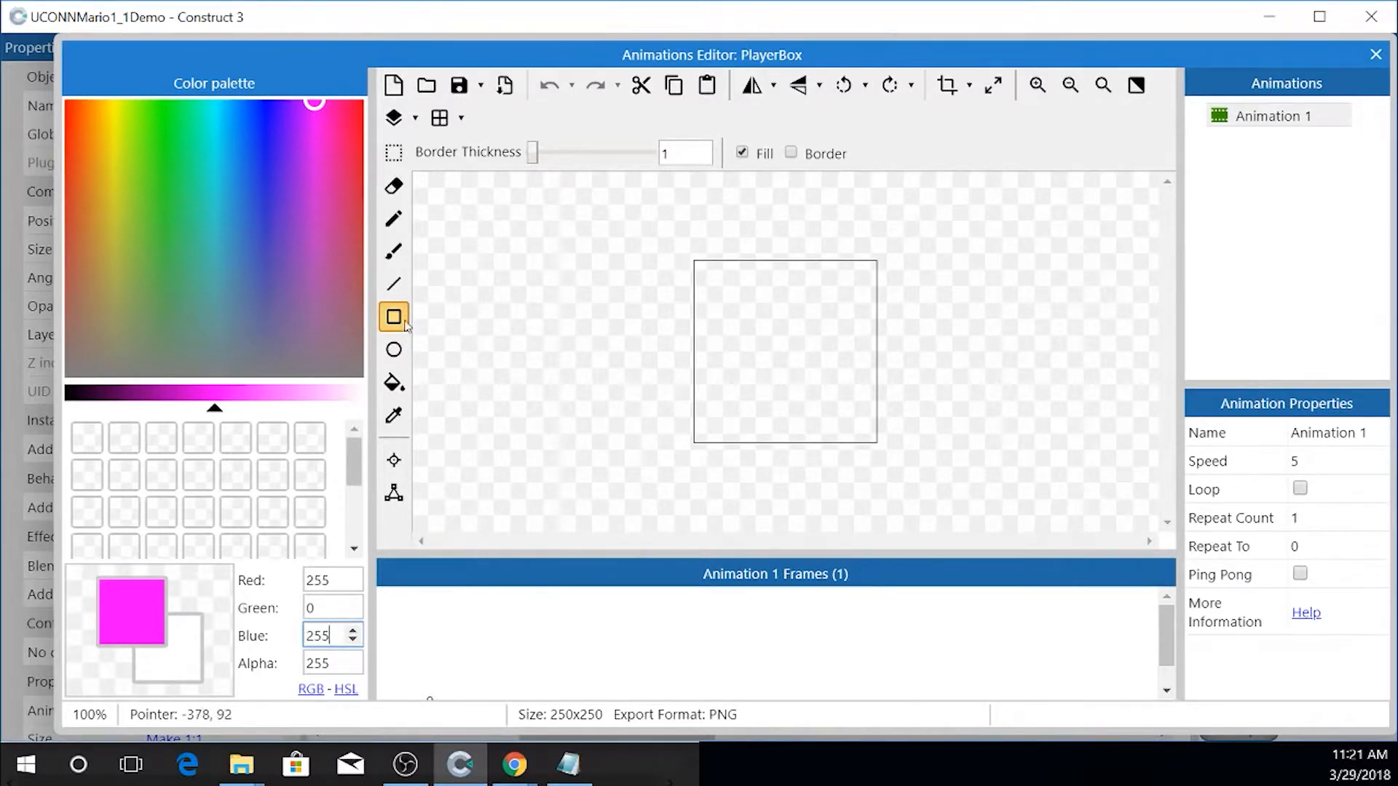
drag(619, 233, 1007, 565)
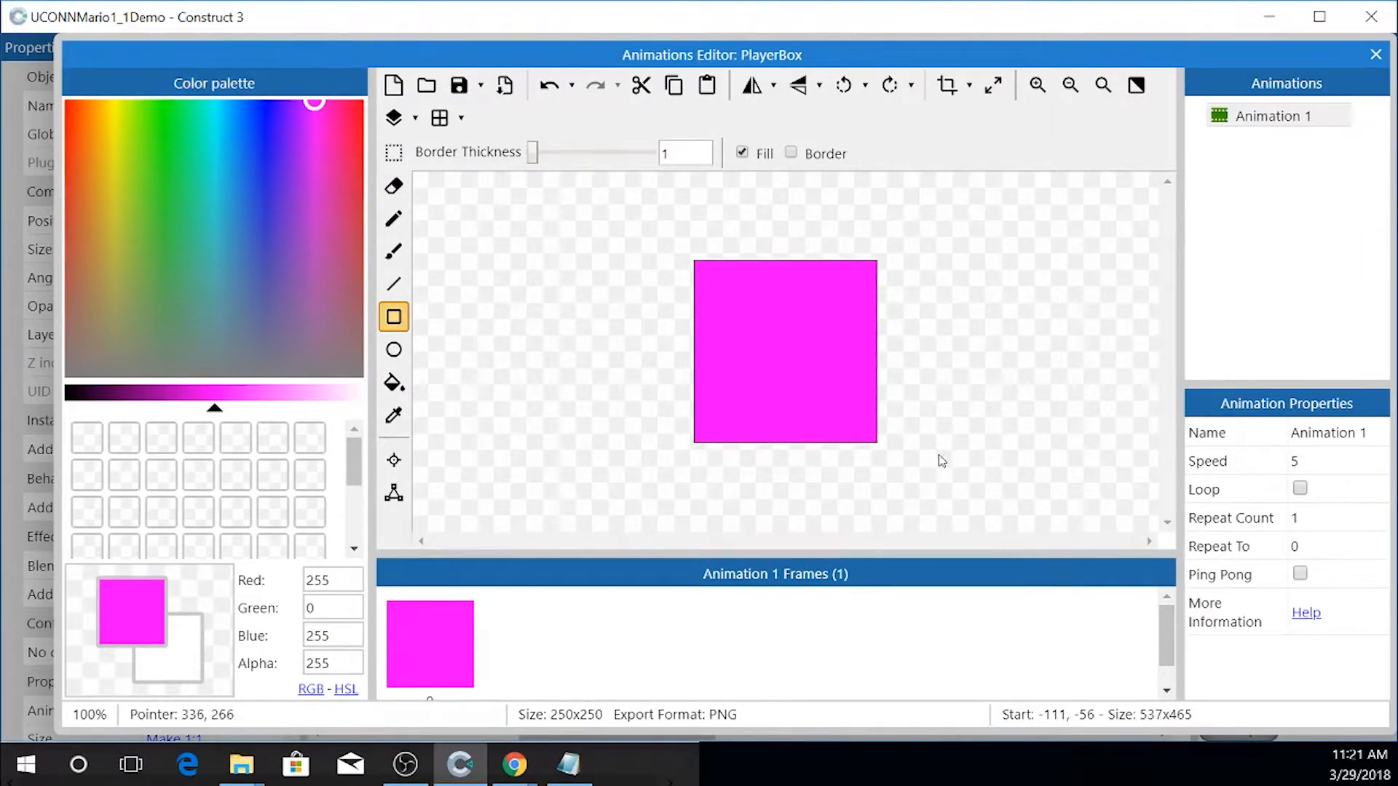
- Resize the PlayerBox image canvas to 32 pixels wide and 64 pixels high
click(397, 467)
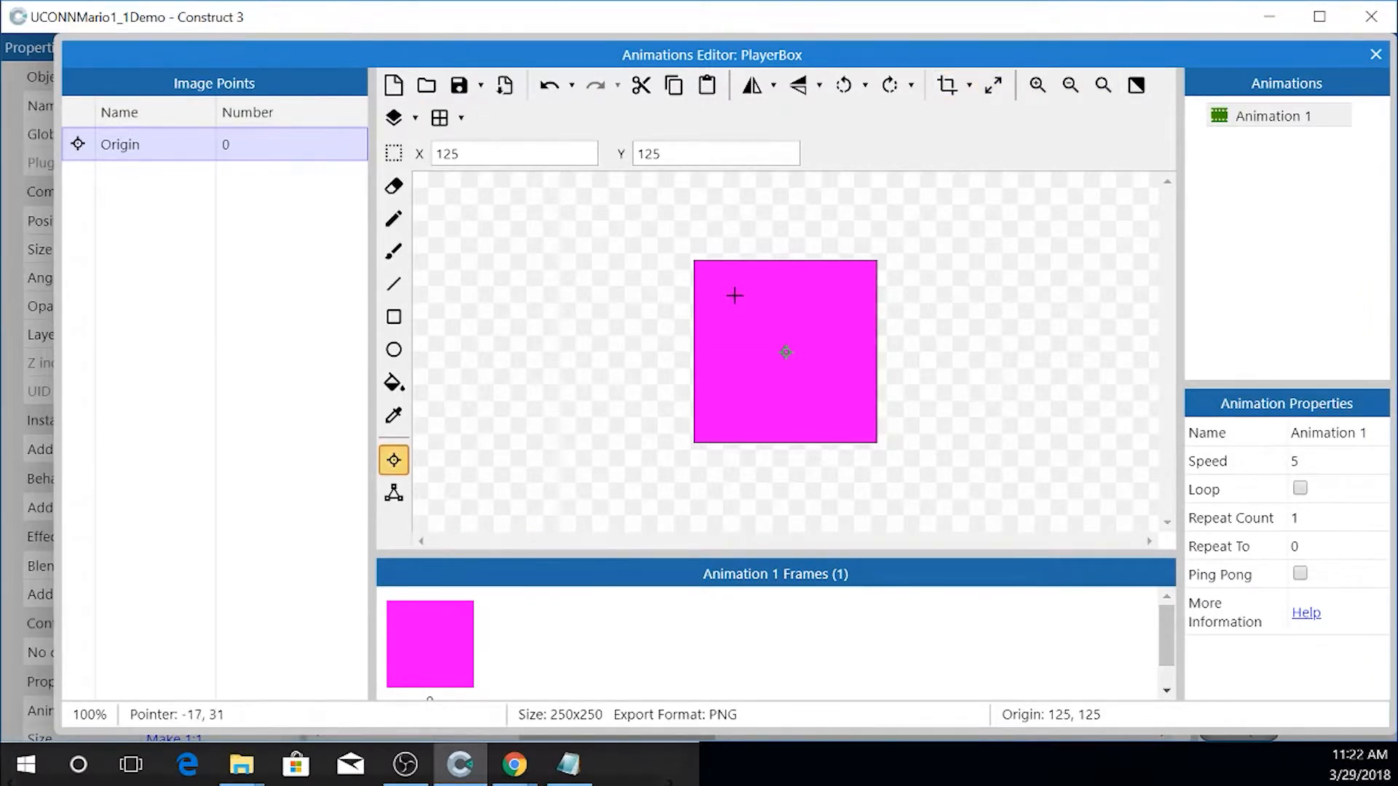
click(993, 84)
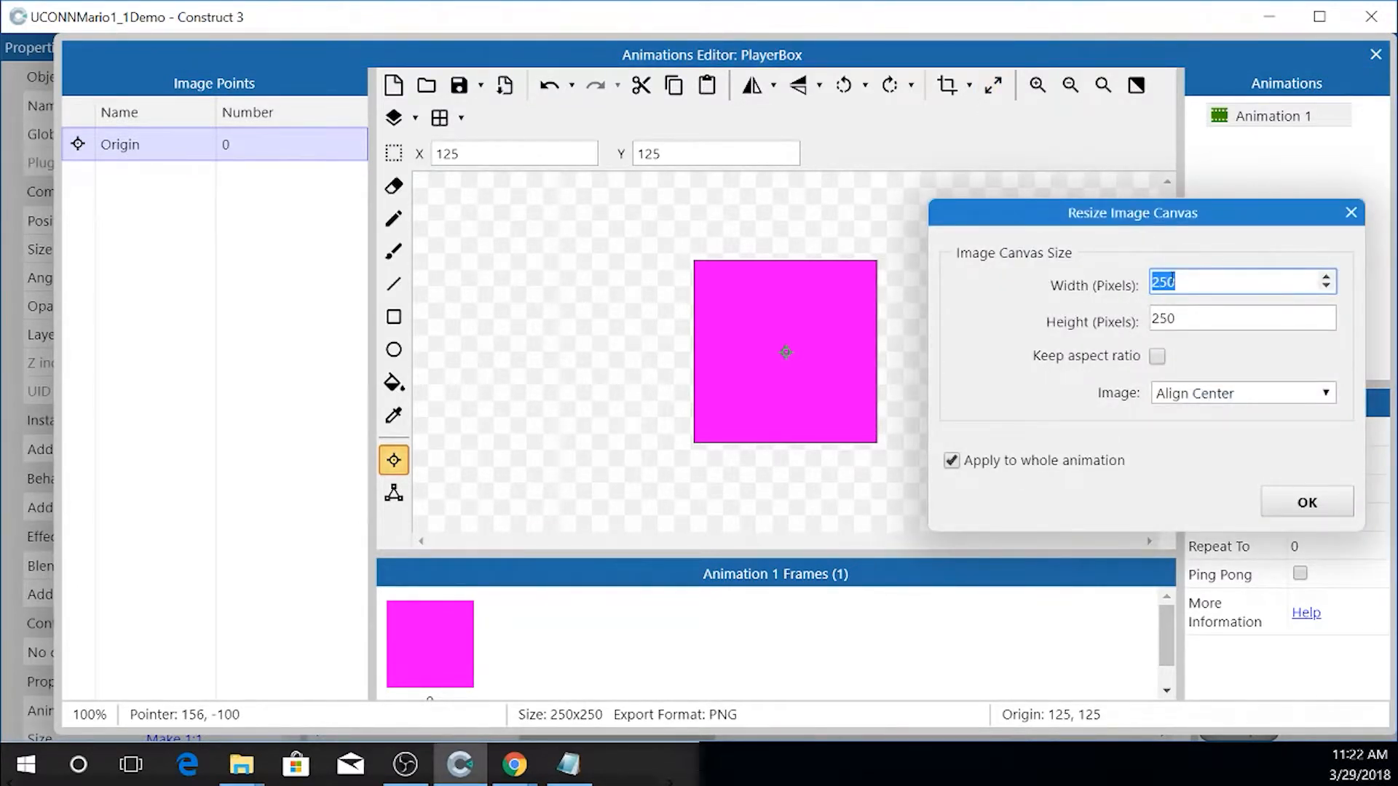
text(32)
key(Tab)
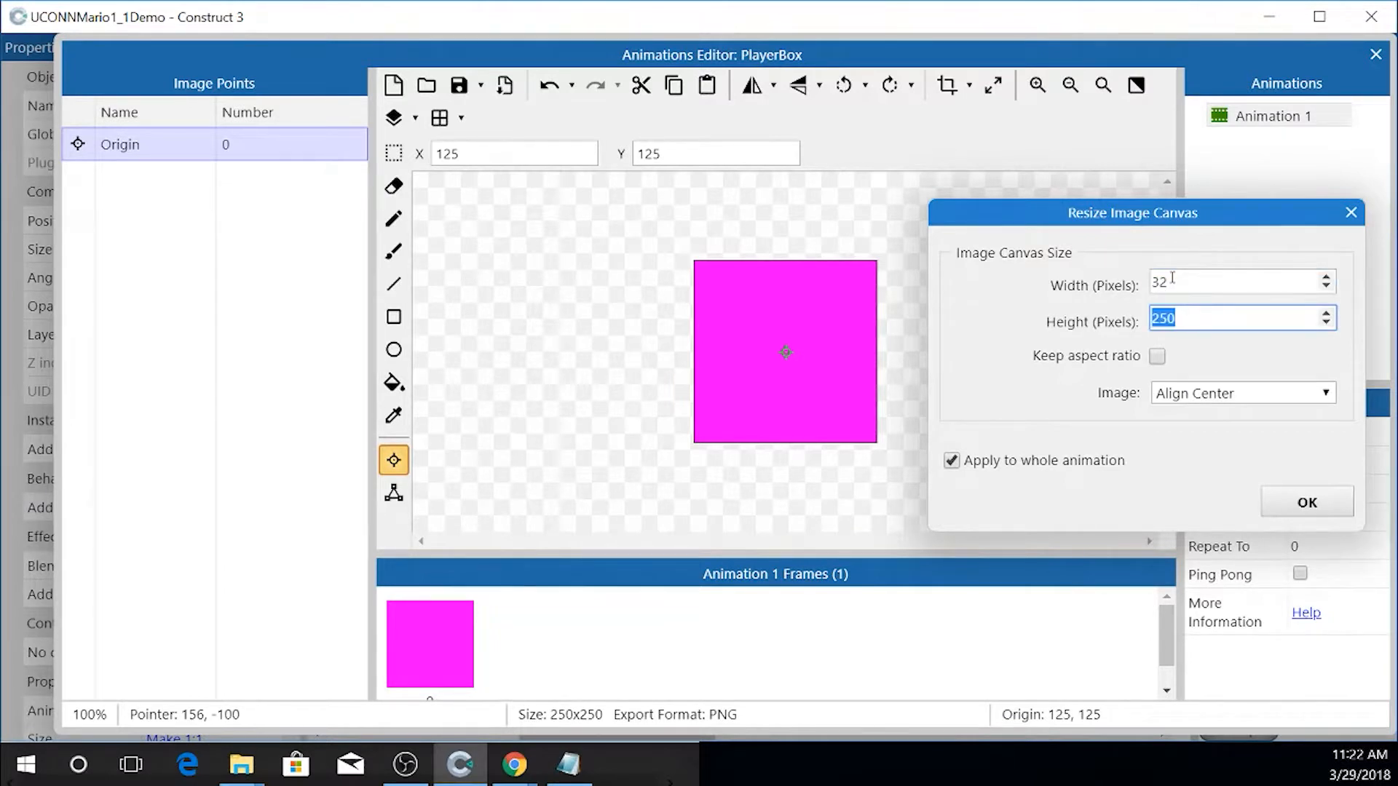
text(64)
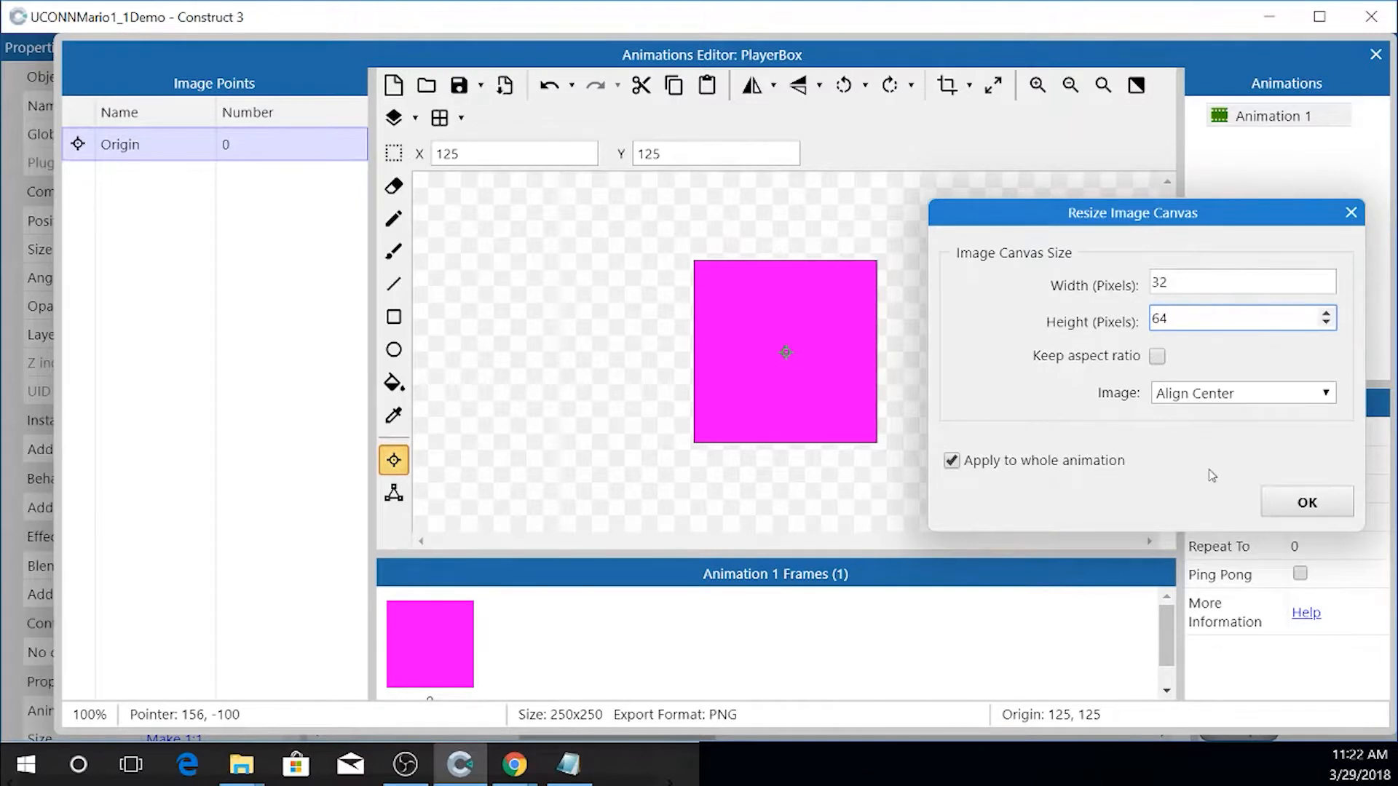
click(1283, 502)
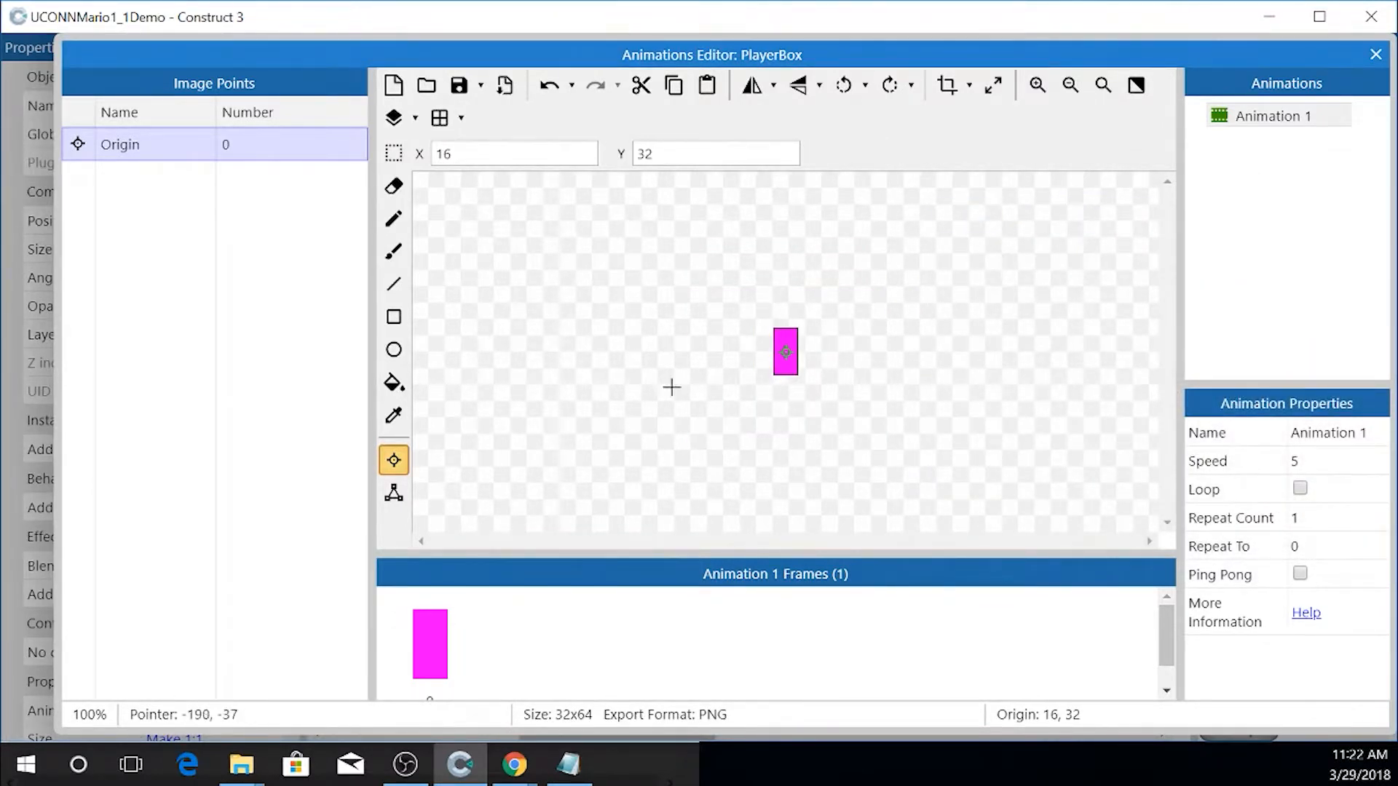
- Move the PlayerBox origin point to its bottom centre at X 16, Y 64, and close the image editor
ctrl+scroll(782, 337, up, 5)
ctrl+scroll(782, 336, up, 1)
ctrl+scroll(781, 334, down, 1)
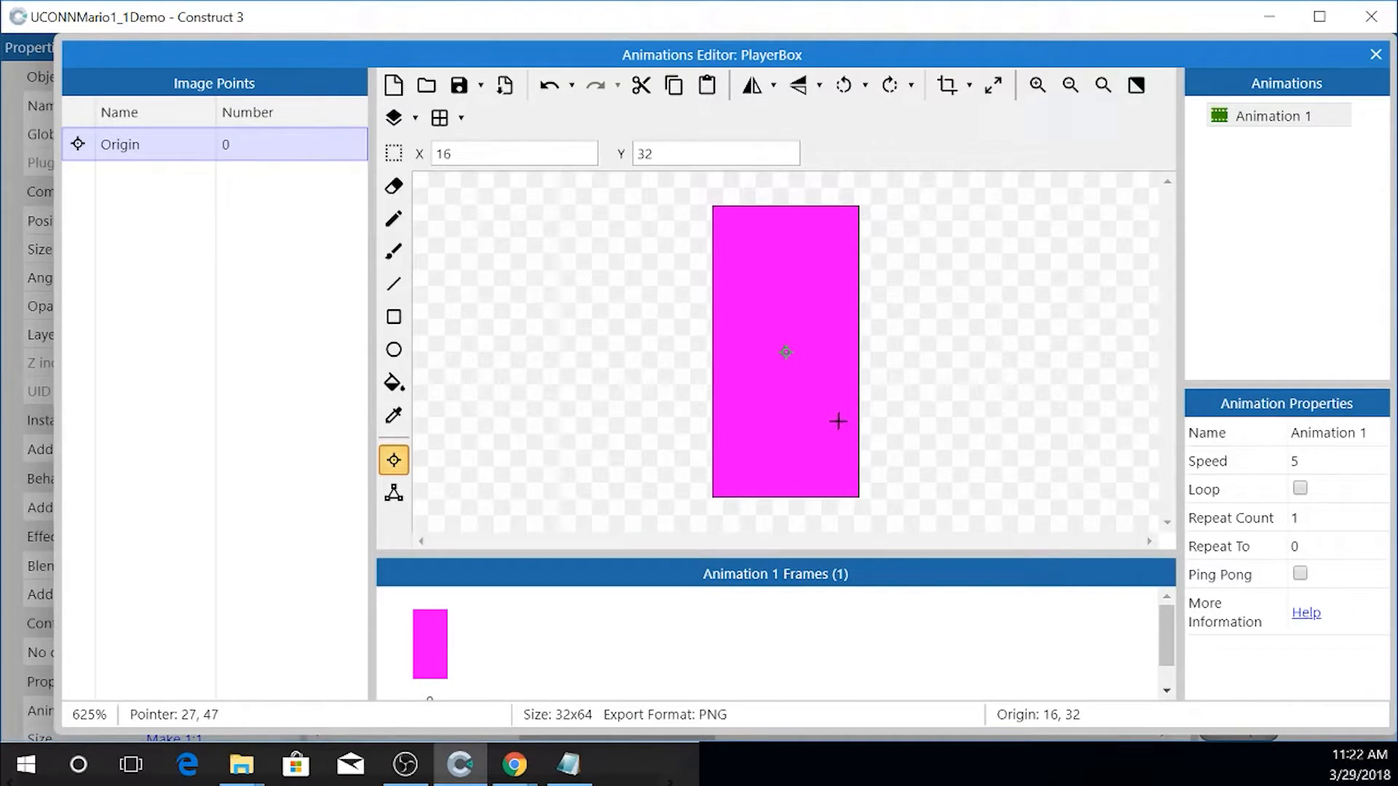
click(392, 463)
click(392, 463)
click(784, 497)
click(588, 153)
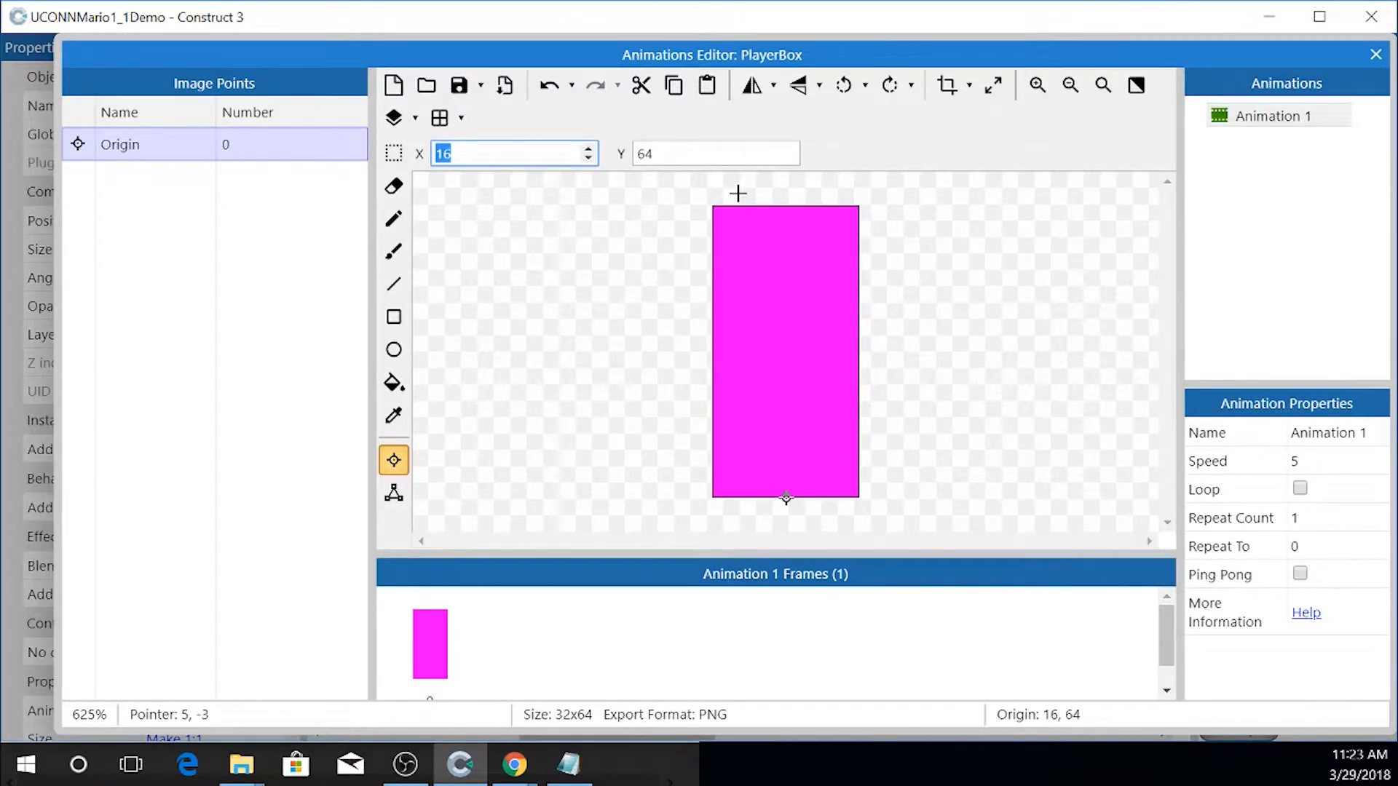
click(1375, 55)
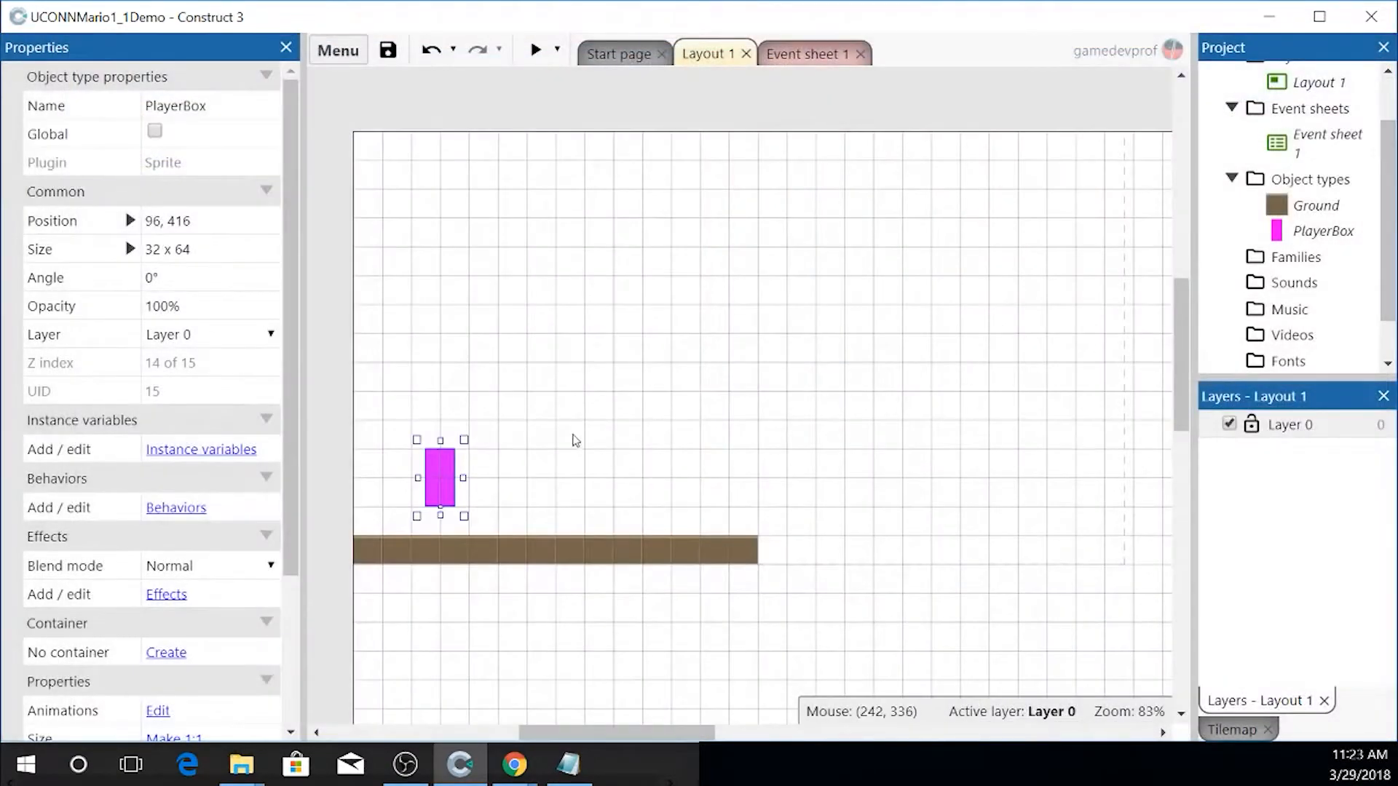
- Move the PlayerBox to position 64, 416, preview the layout to check how it behaves, and close the preview
mouse_move(434, 467)
mouse_down()
mouse_move(479, 441)
mouse_move(453, 495)
mouse_move(466, 484)
mouse_move(416, 501)
mouse_move(412, 489)
mouse_move(452, 492)
mouse_move(453, 460)
mouse_move(412, 479)
mouse_up()
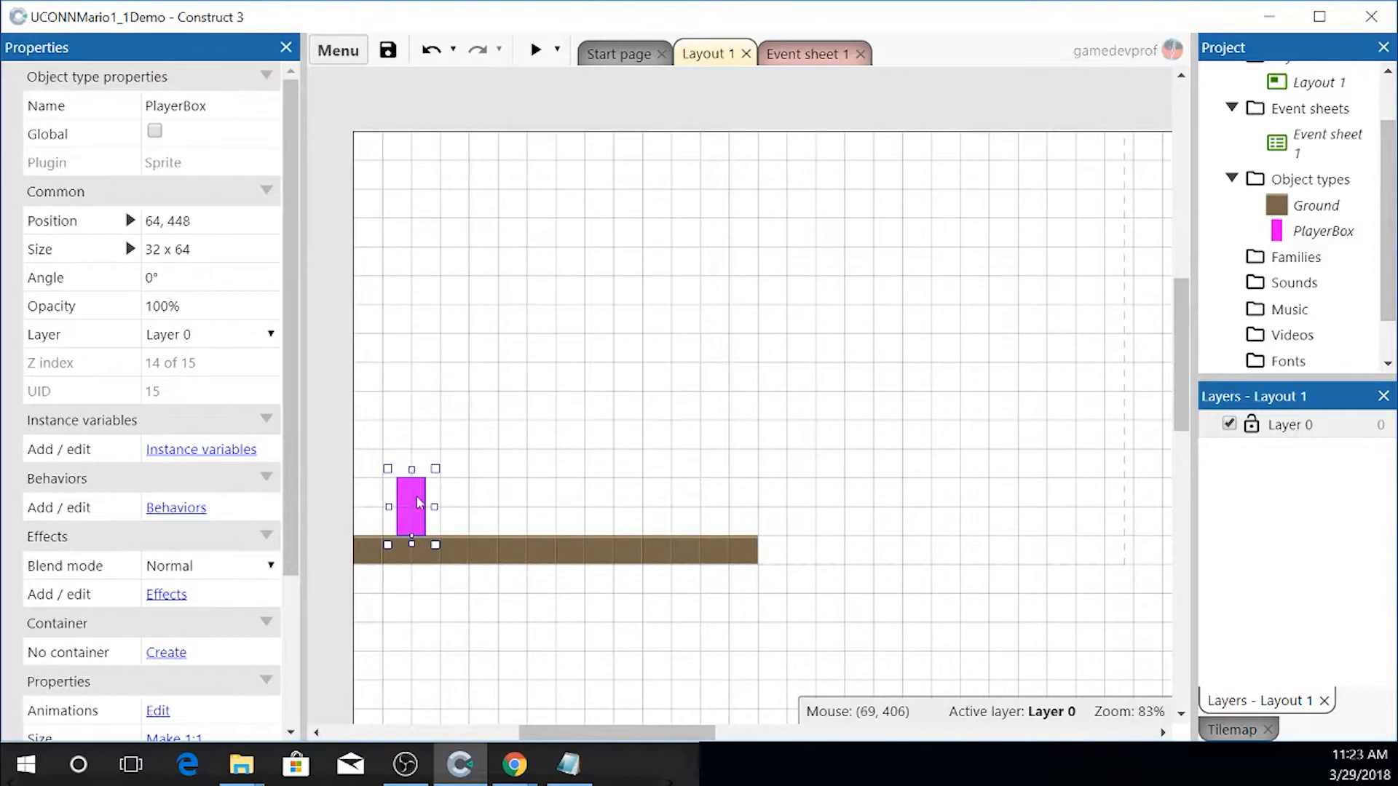
drag(425, 502, 409, 463)
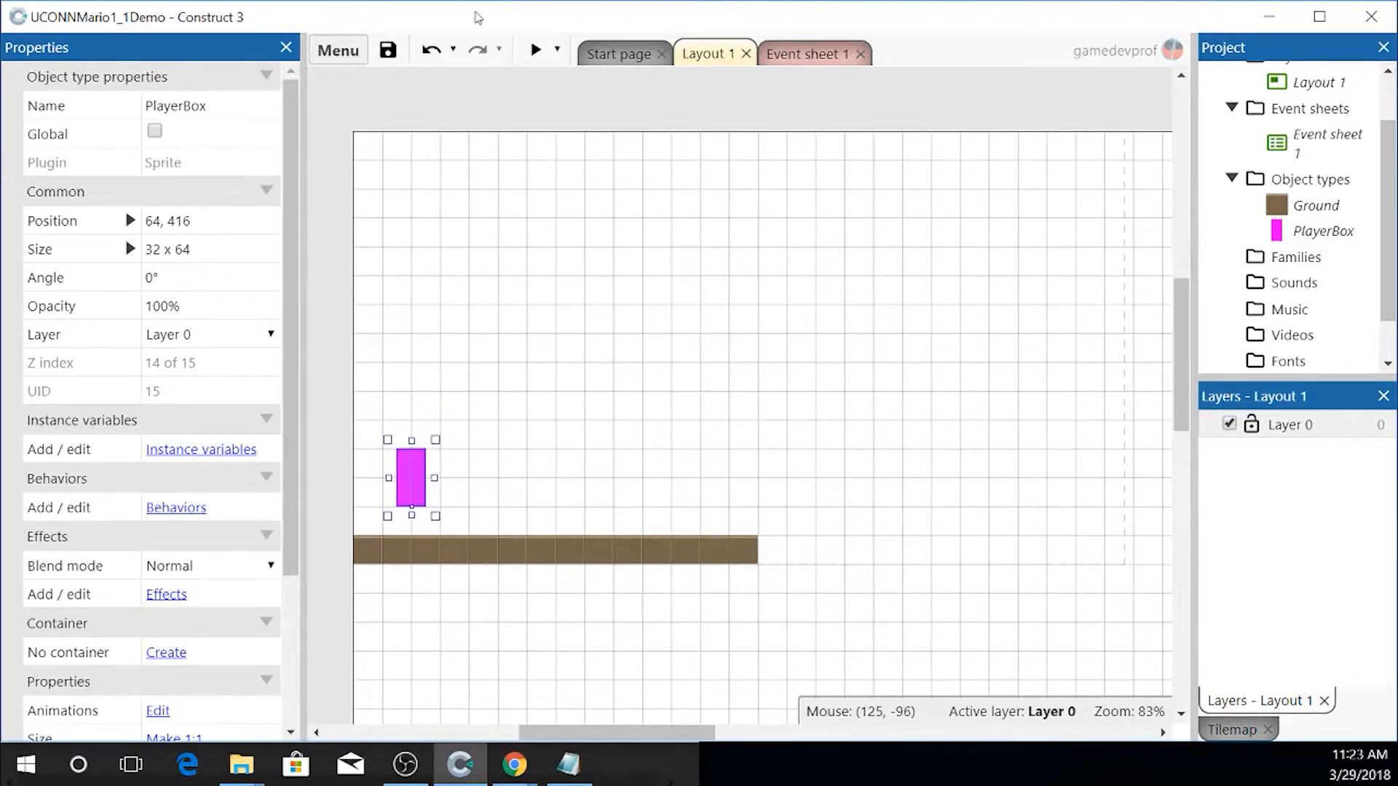
click(536, 49)
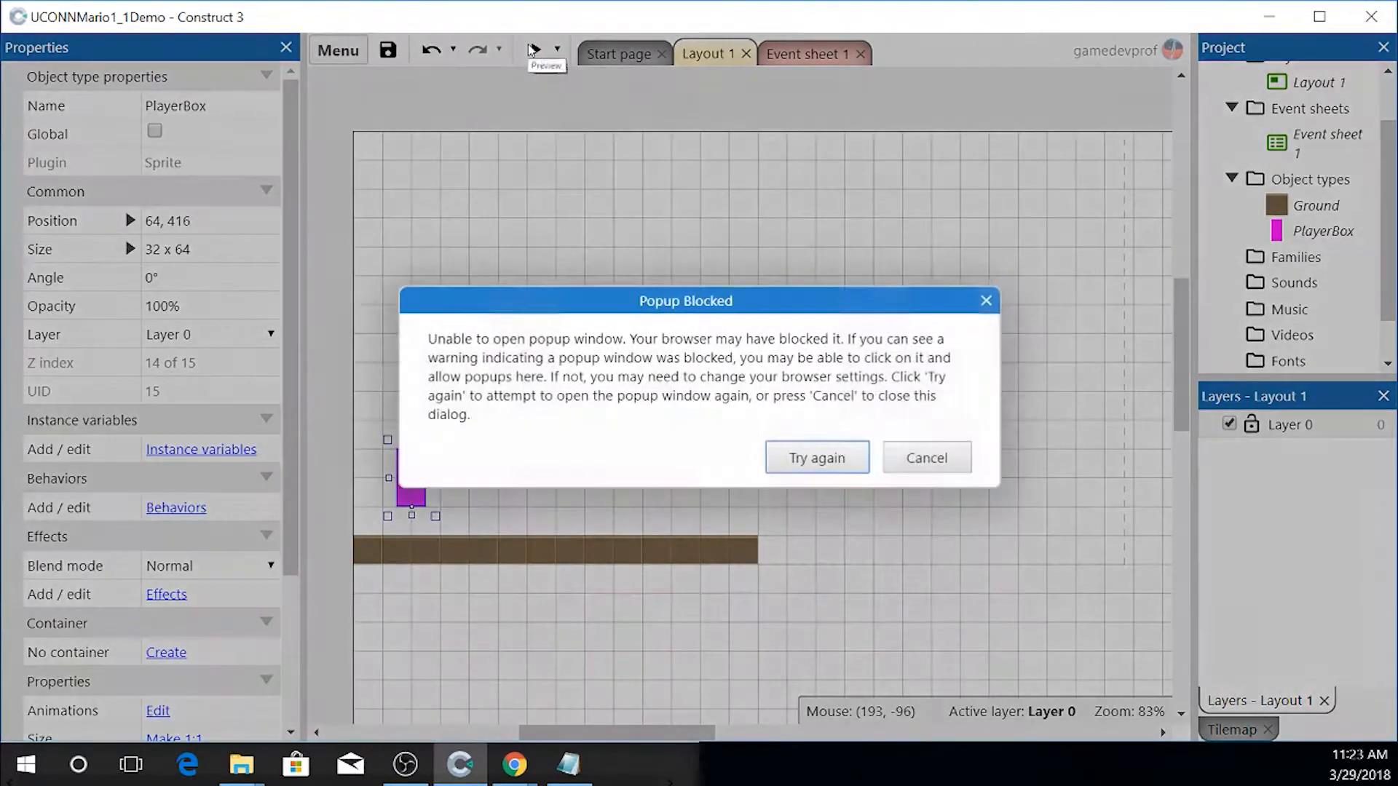
click(828, 472)
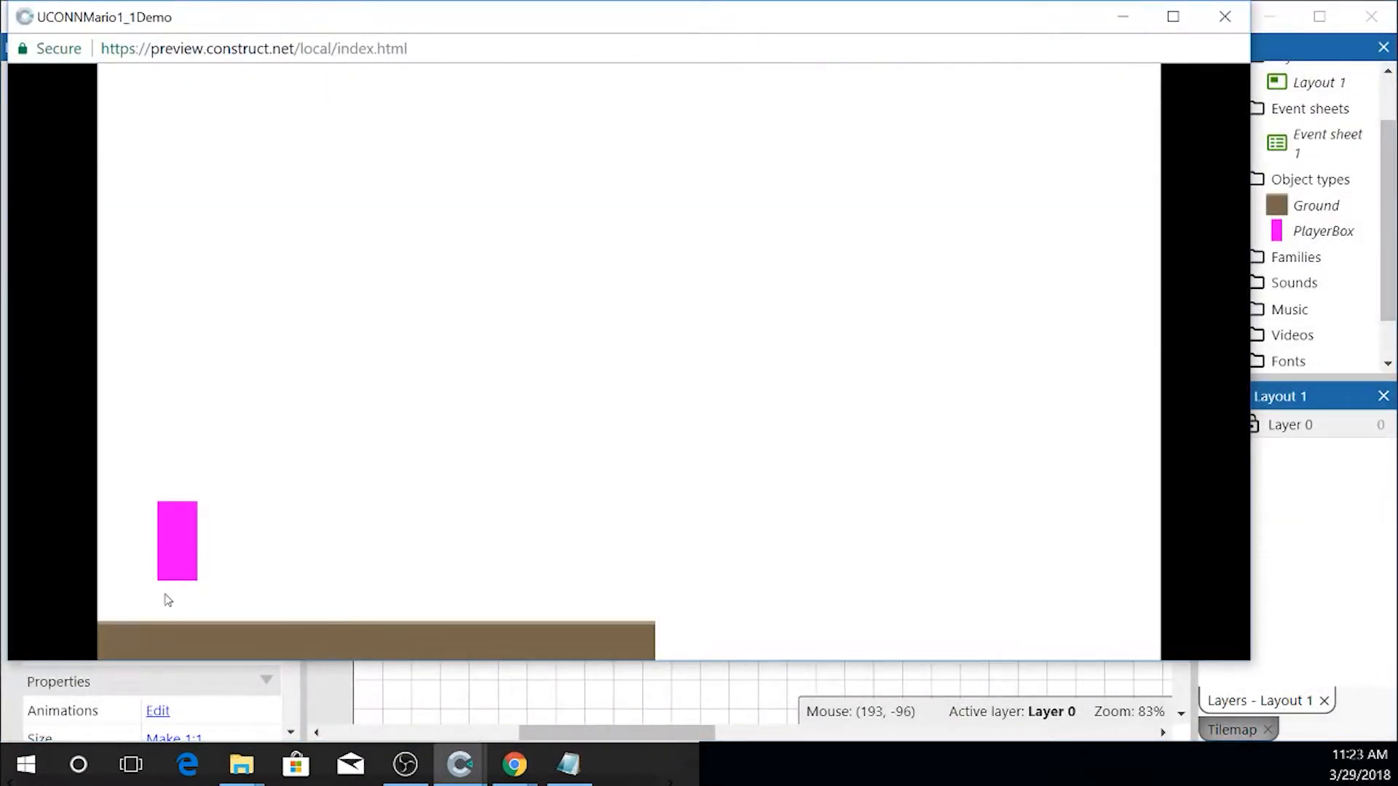
click(1223, 14)
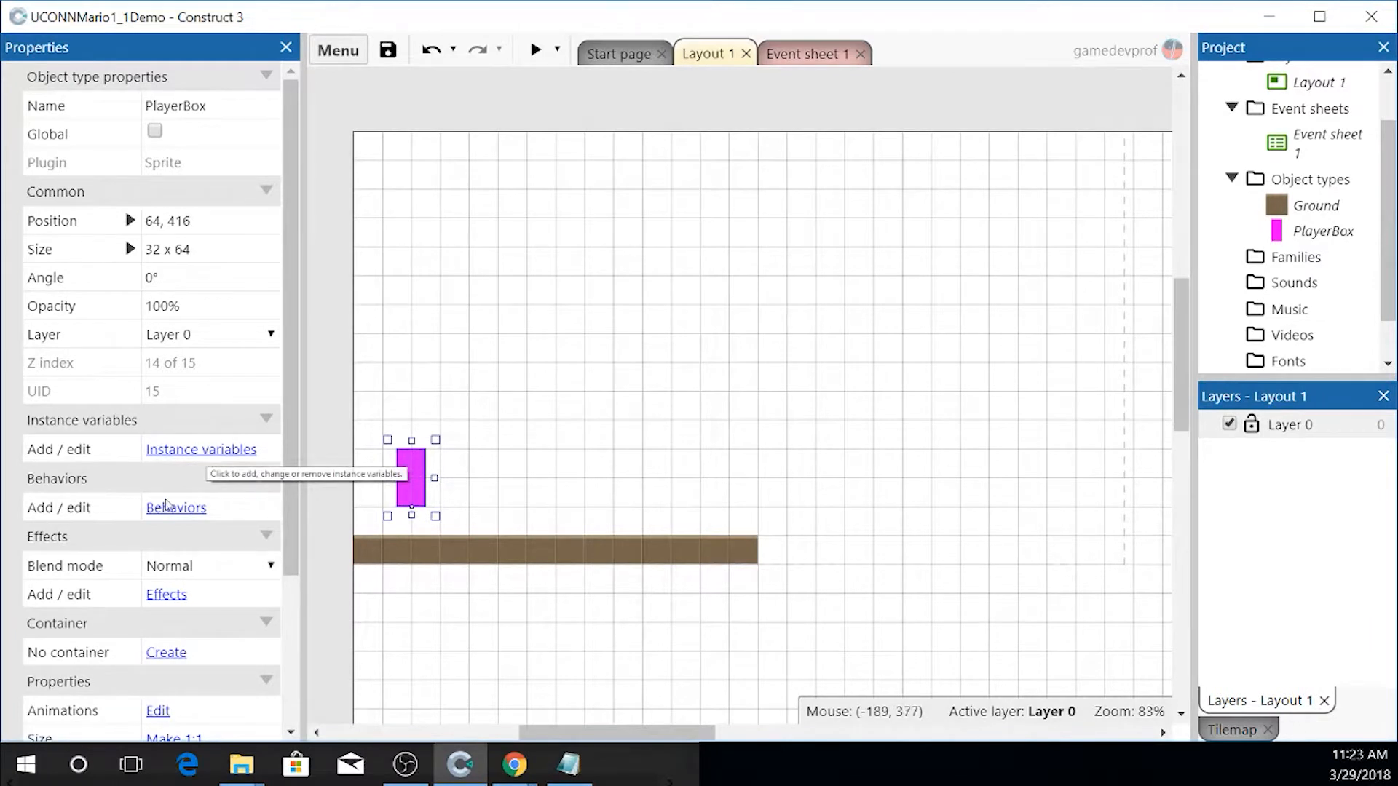
- Add the Platform behavior to the PlayerBox and close its behaviors dialog
click(560, 448)
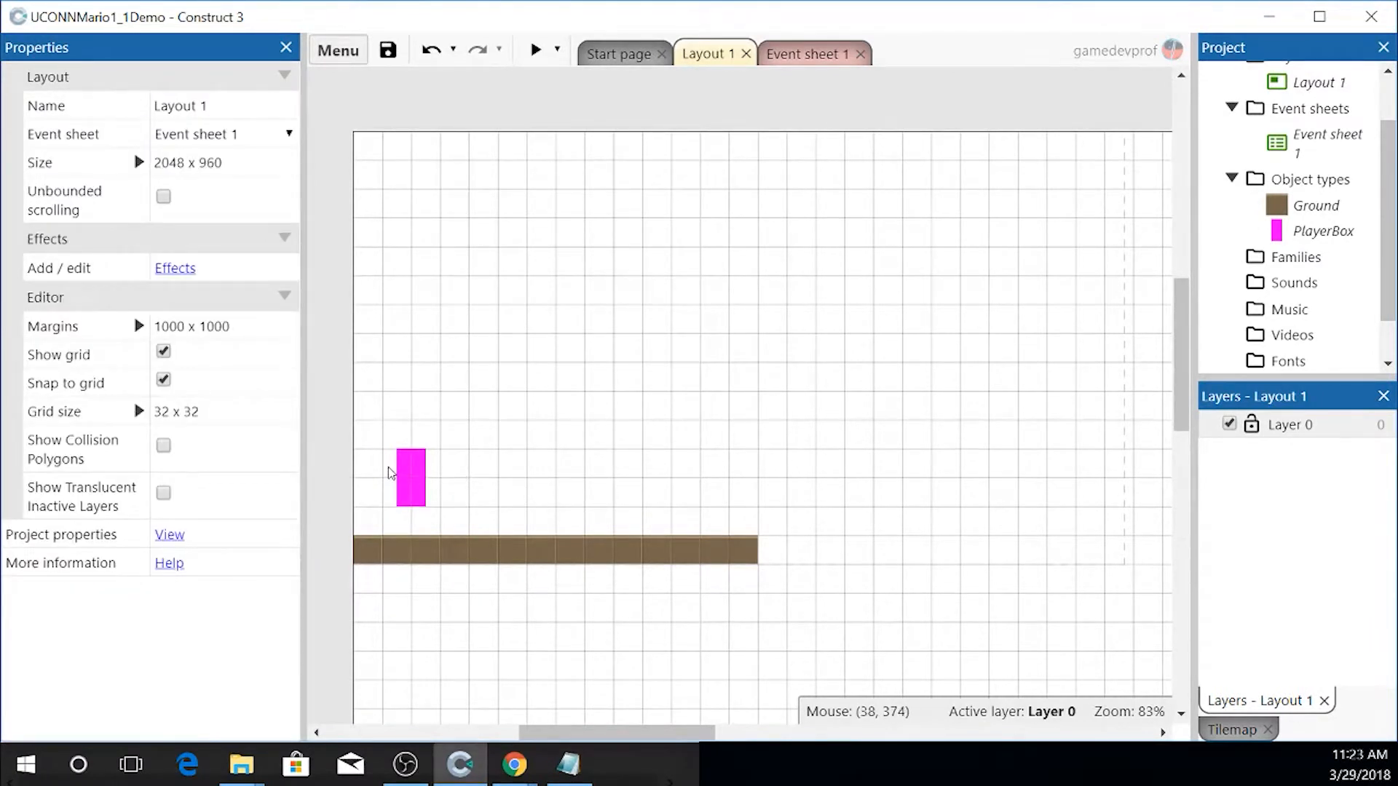
click(405, 466)
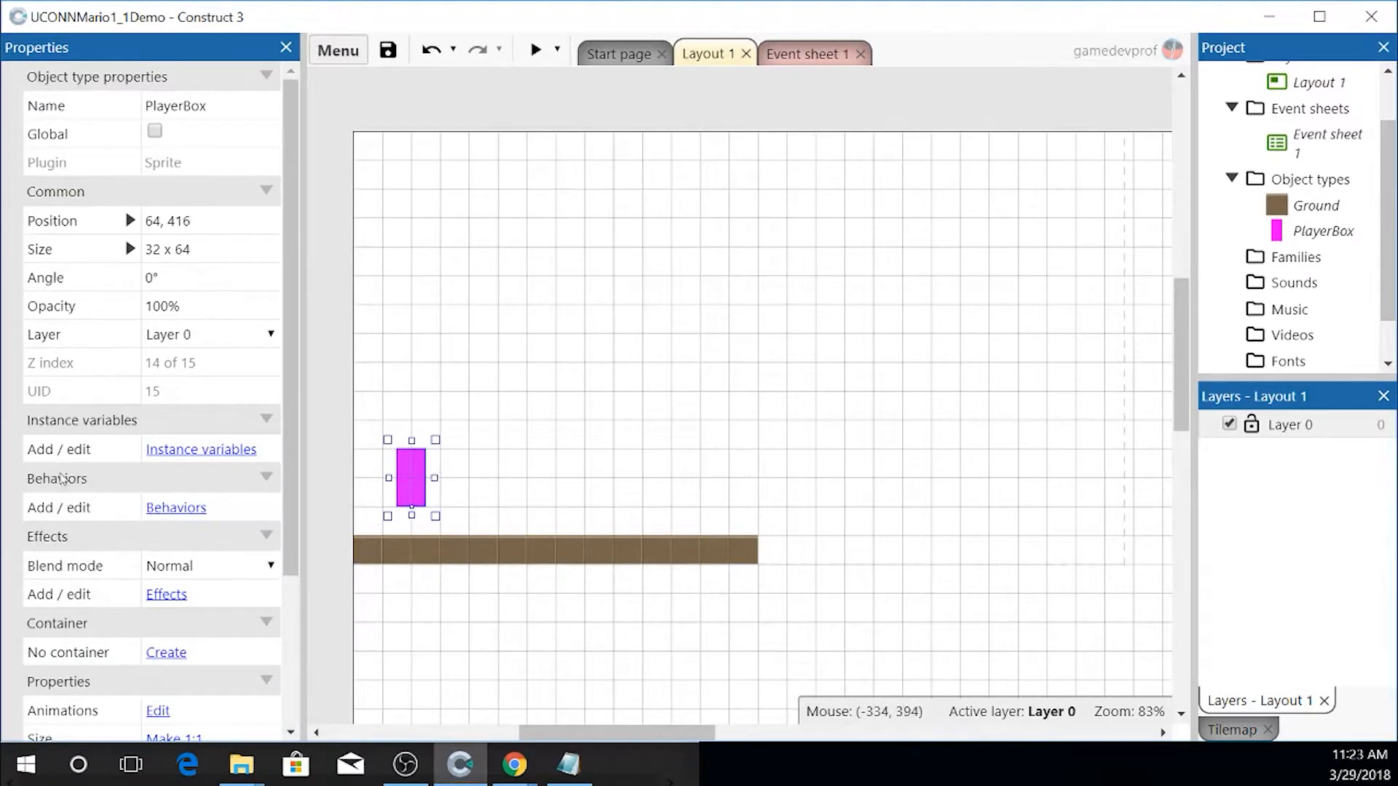
click(182, 513)
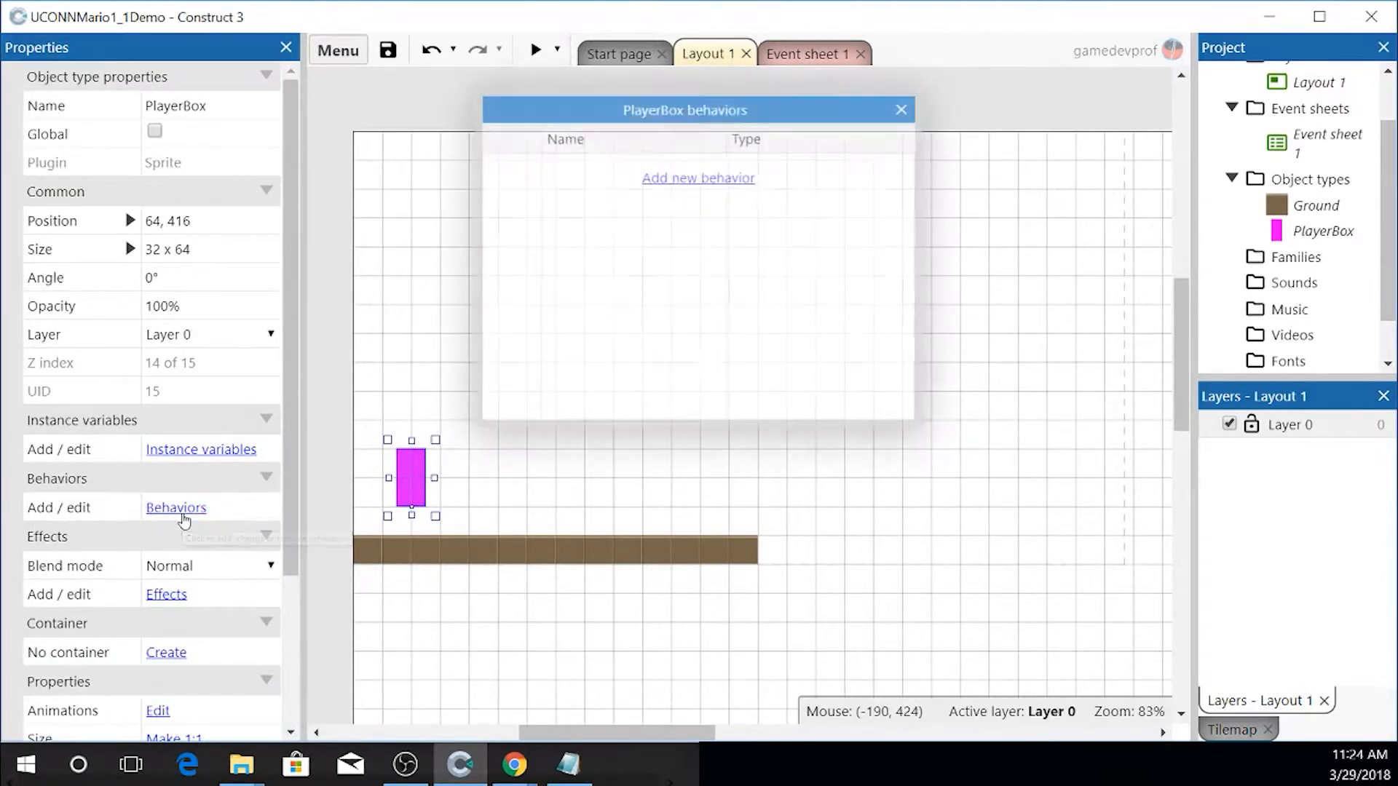
click(658, 185)
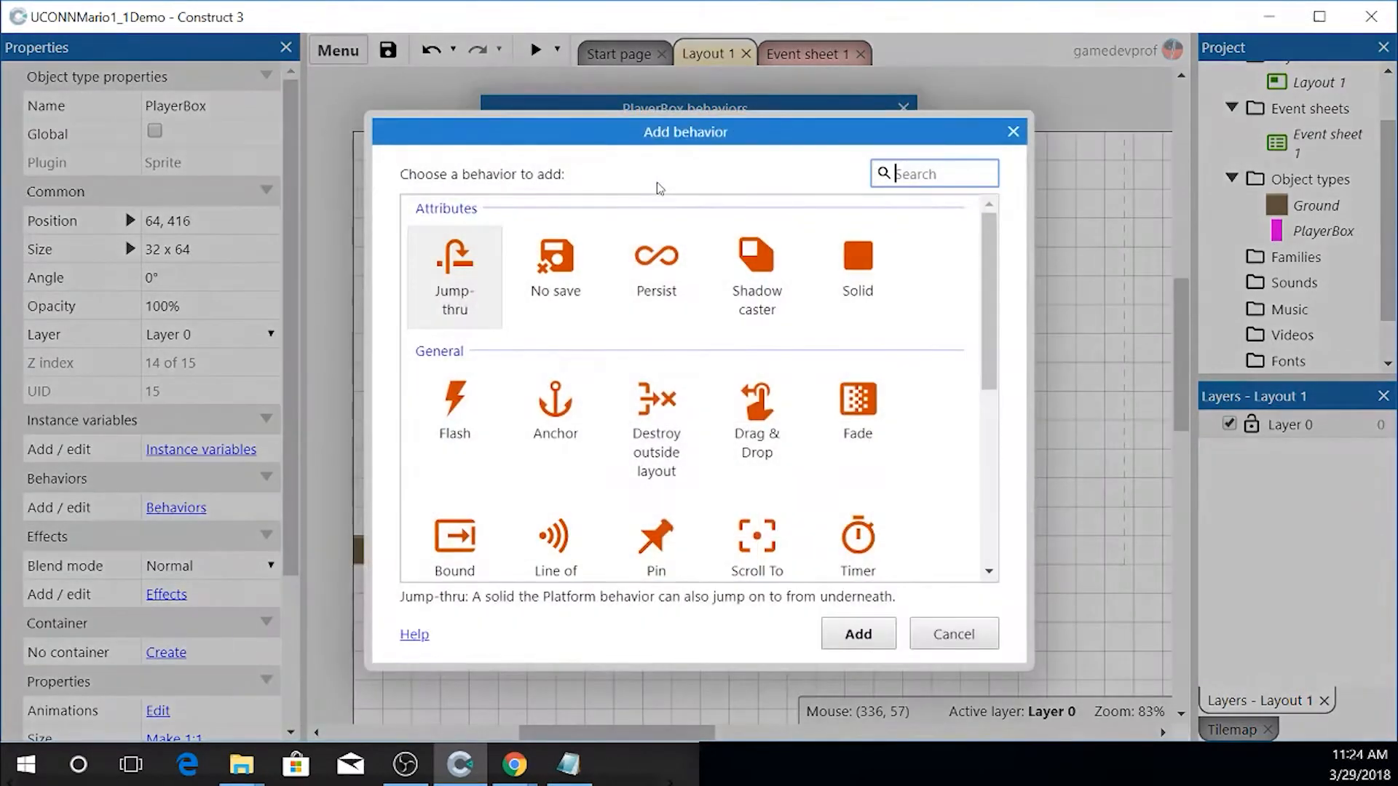
scroll(985, 275, down, 3)
scroll(987, 275, down, 4)
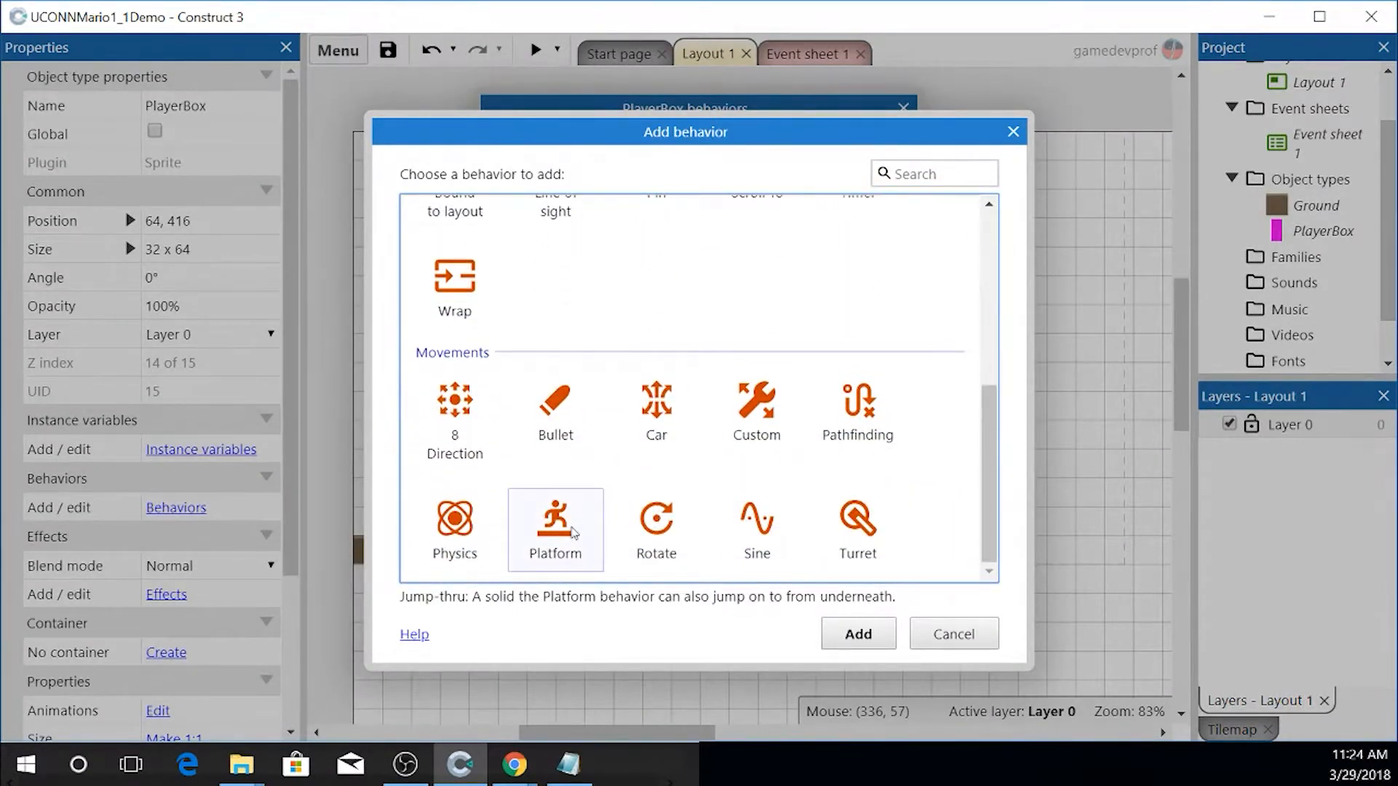
click(571, 532)
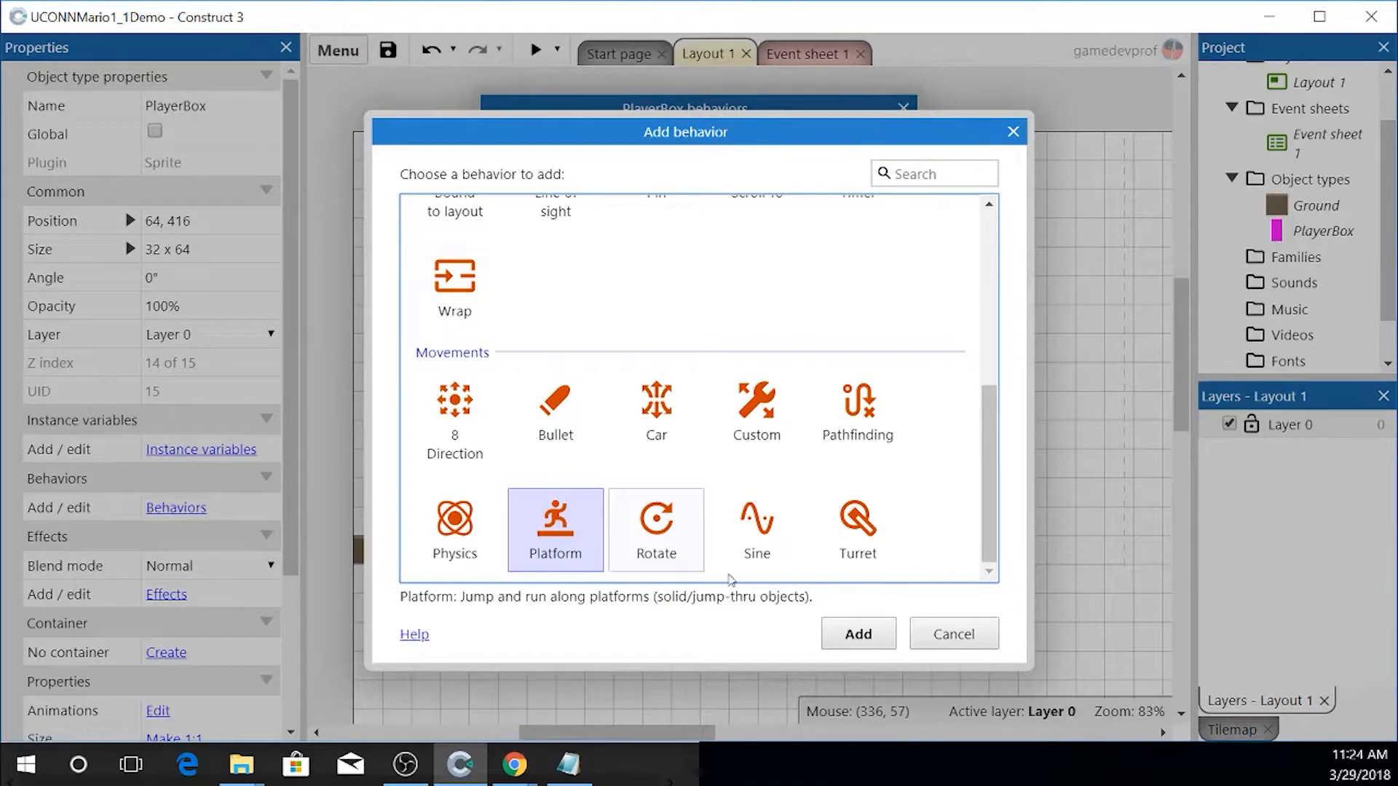
drag(991, 495, 1006, 283)
drag(989, 355, 982, 566)
click(534, 538)
click(868, 629)
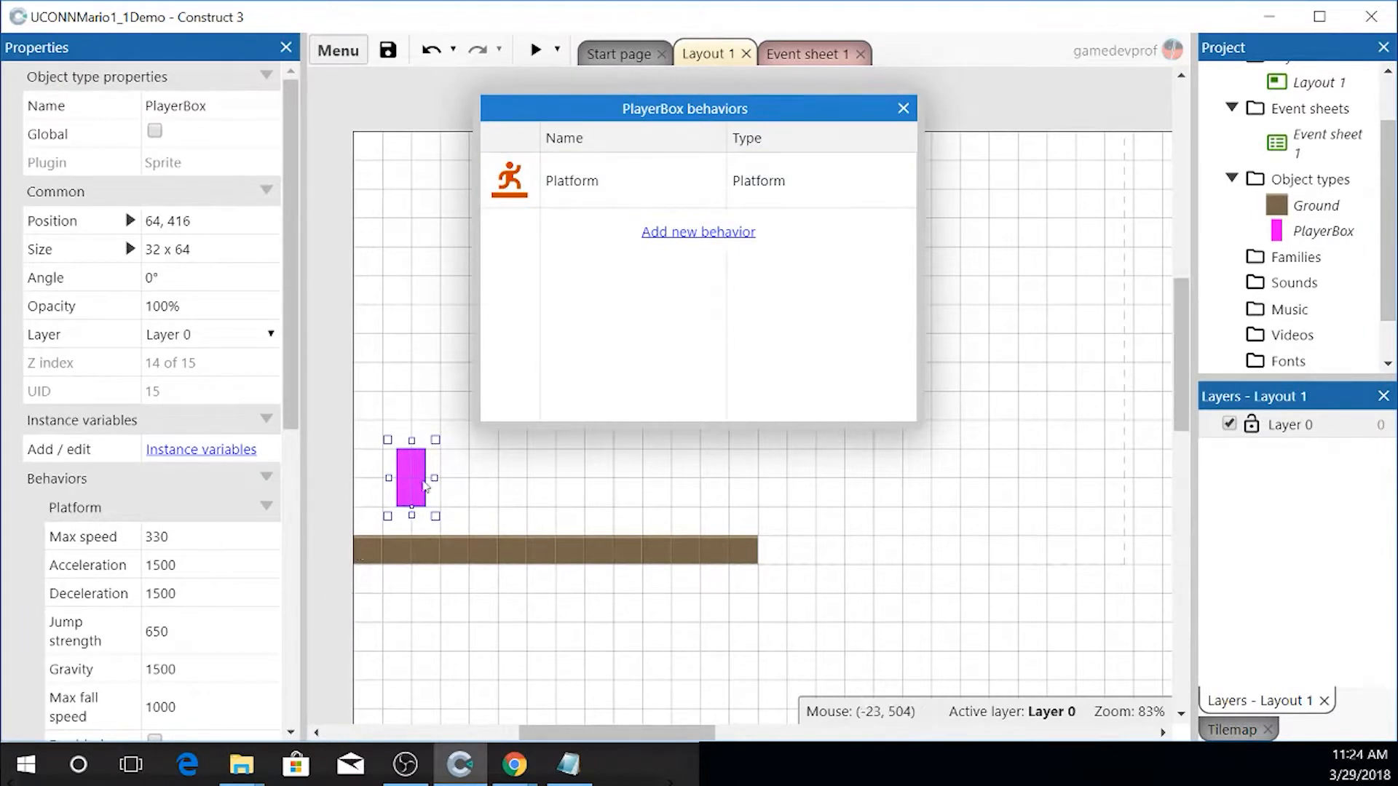
click(902, 108)
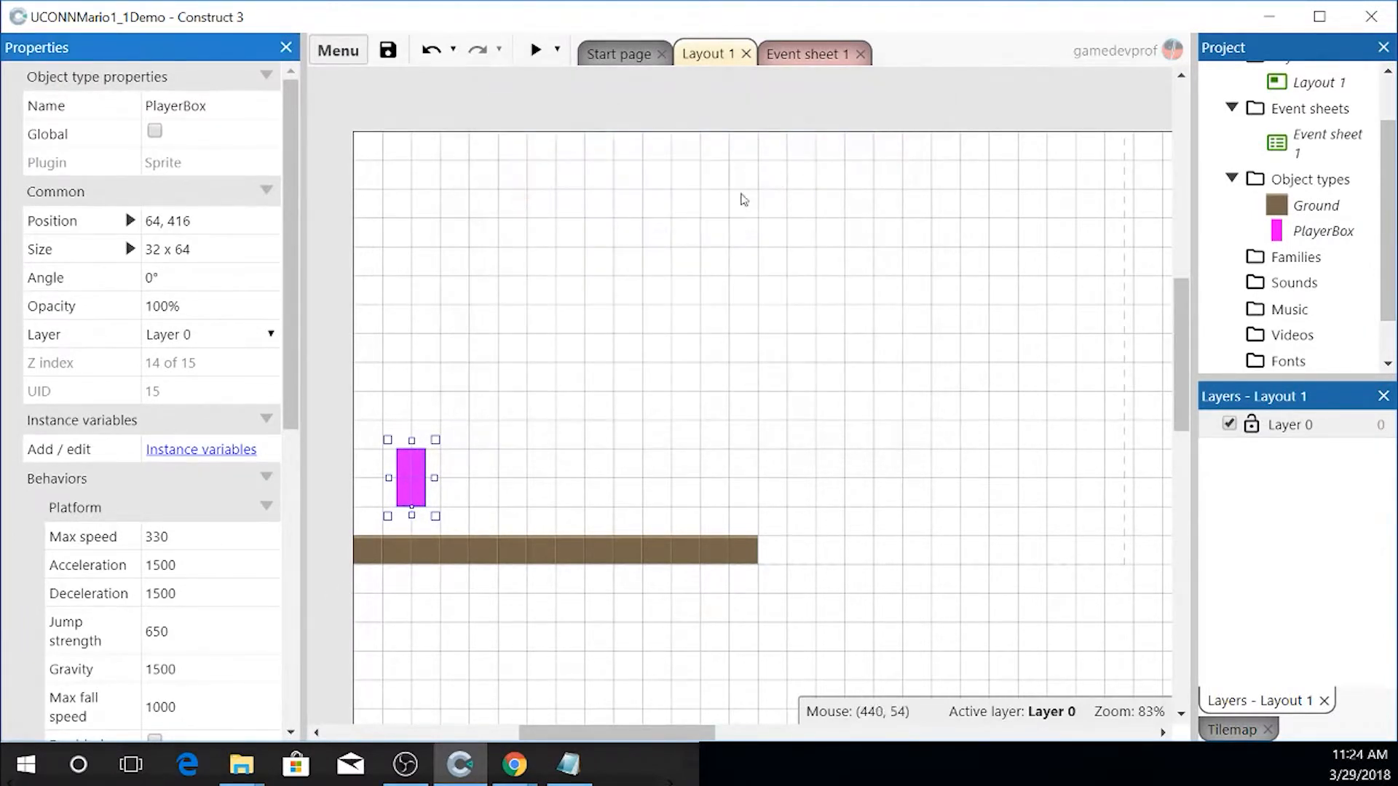
- Raise the PlayerBox to position 96, 320, preview the layout to test its Platform movement, and close the preview
drag(411, 458, 440, 372)
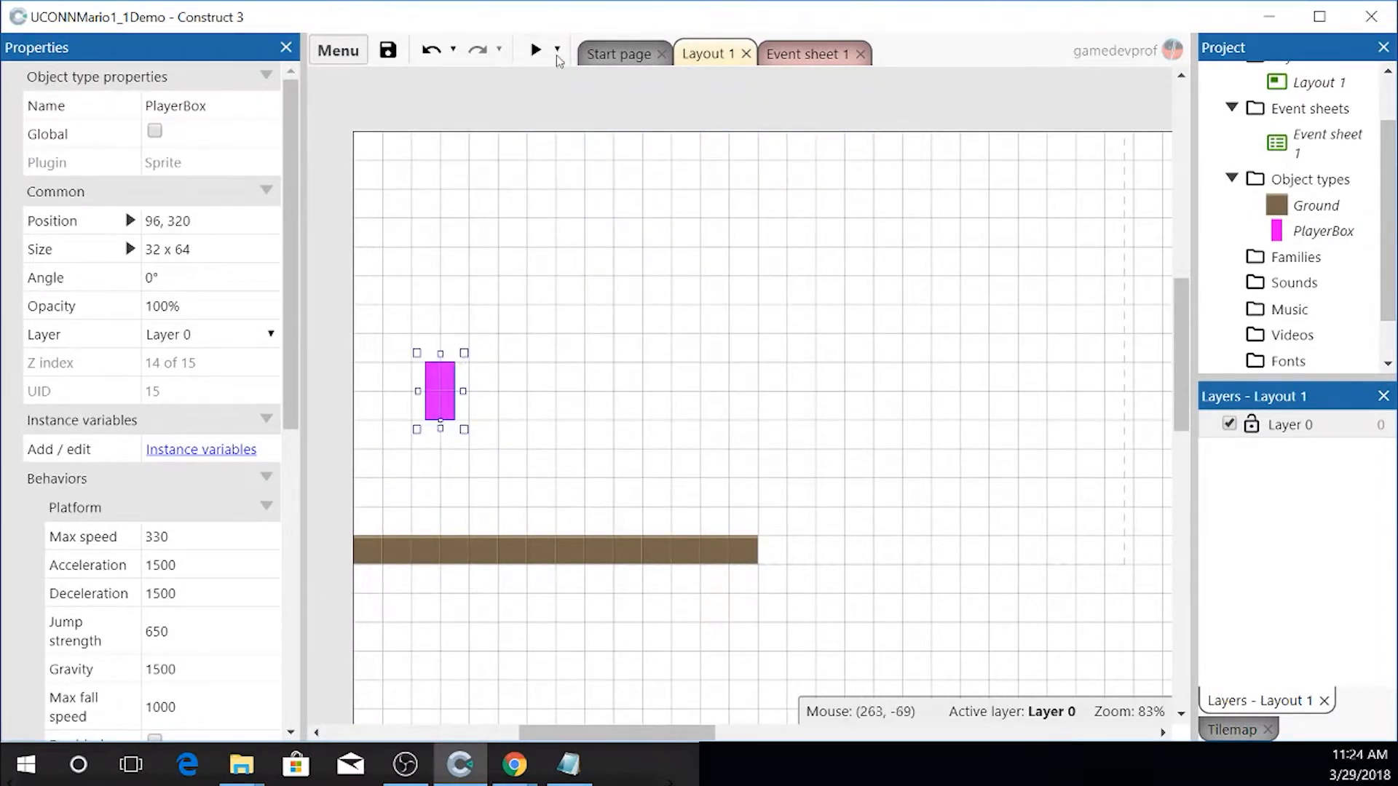
click(537, 51)
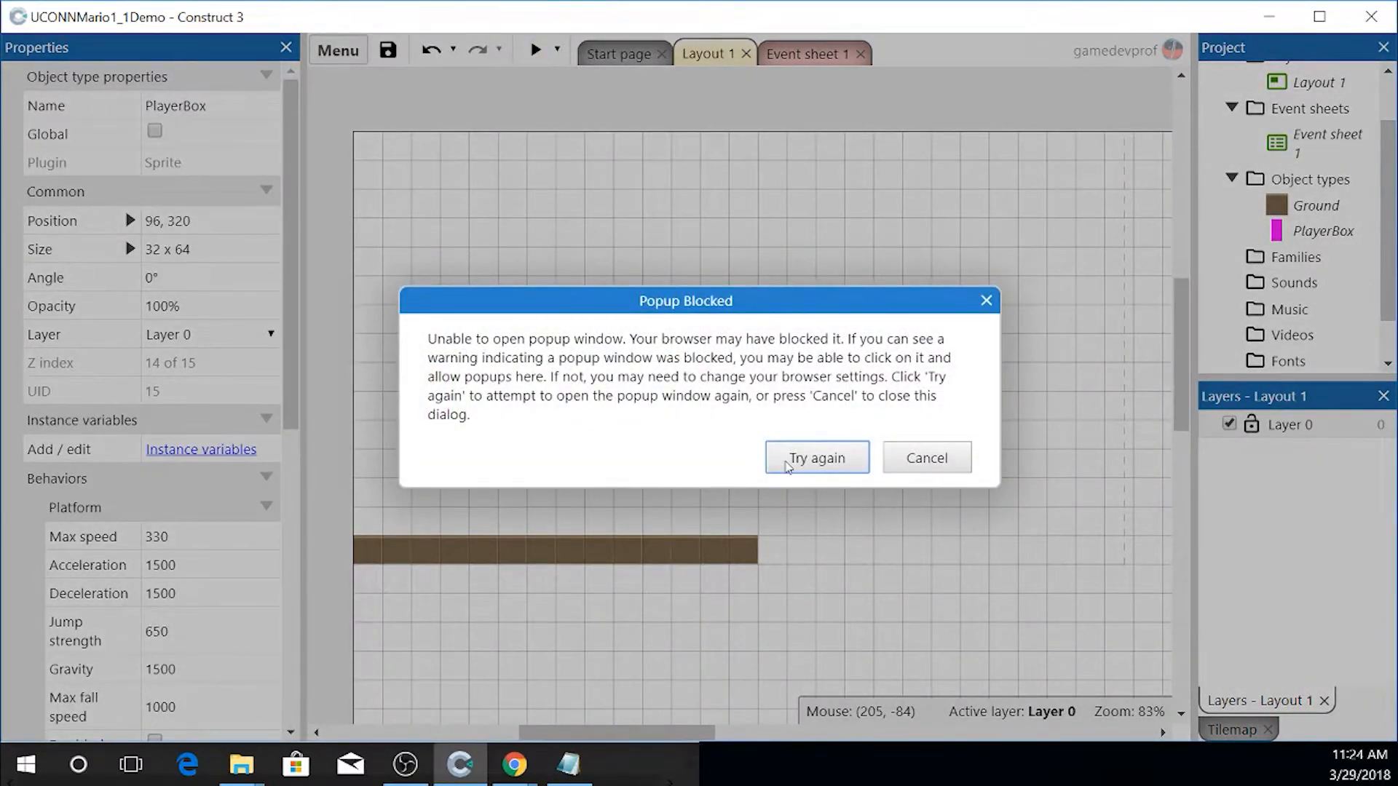
click(849, 468)
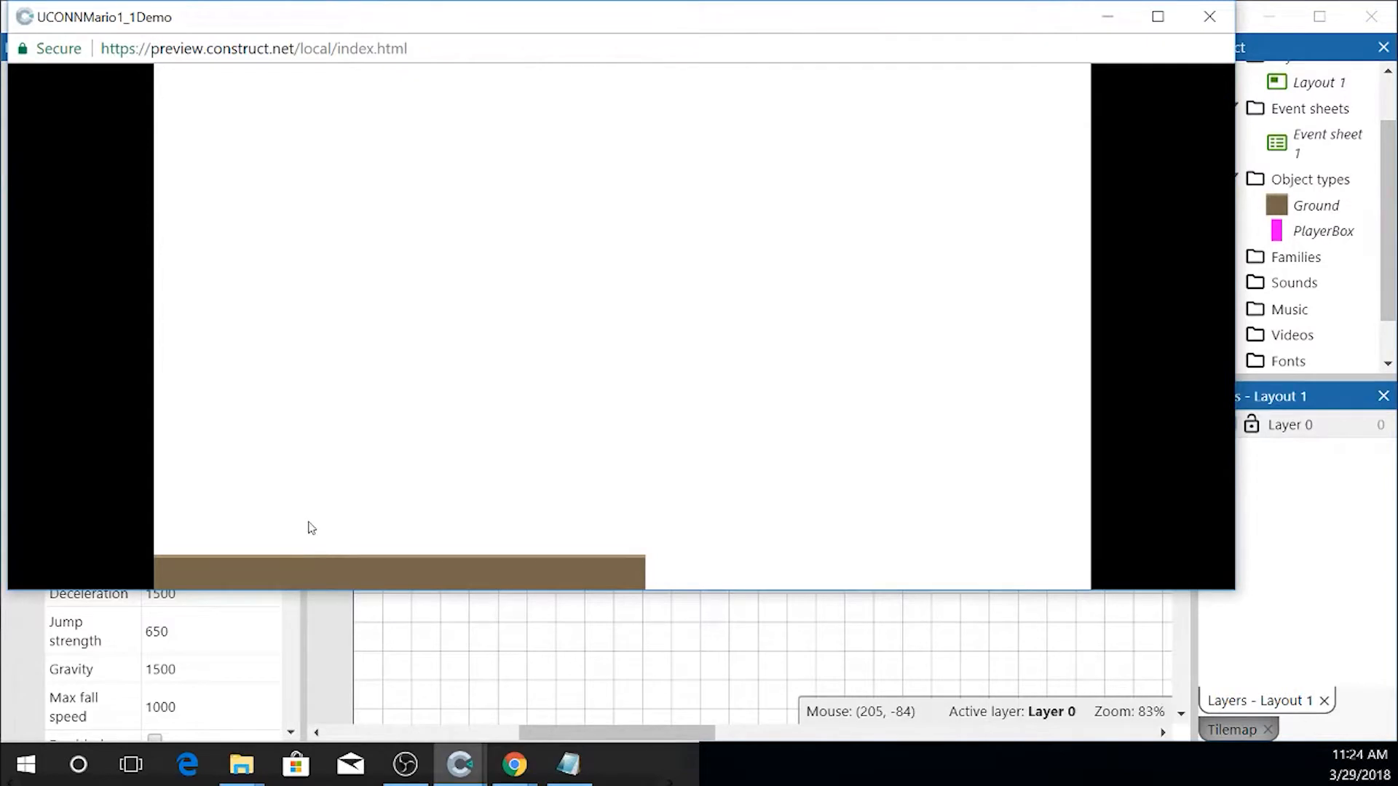
click(1209, 16)
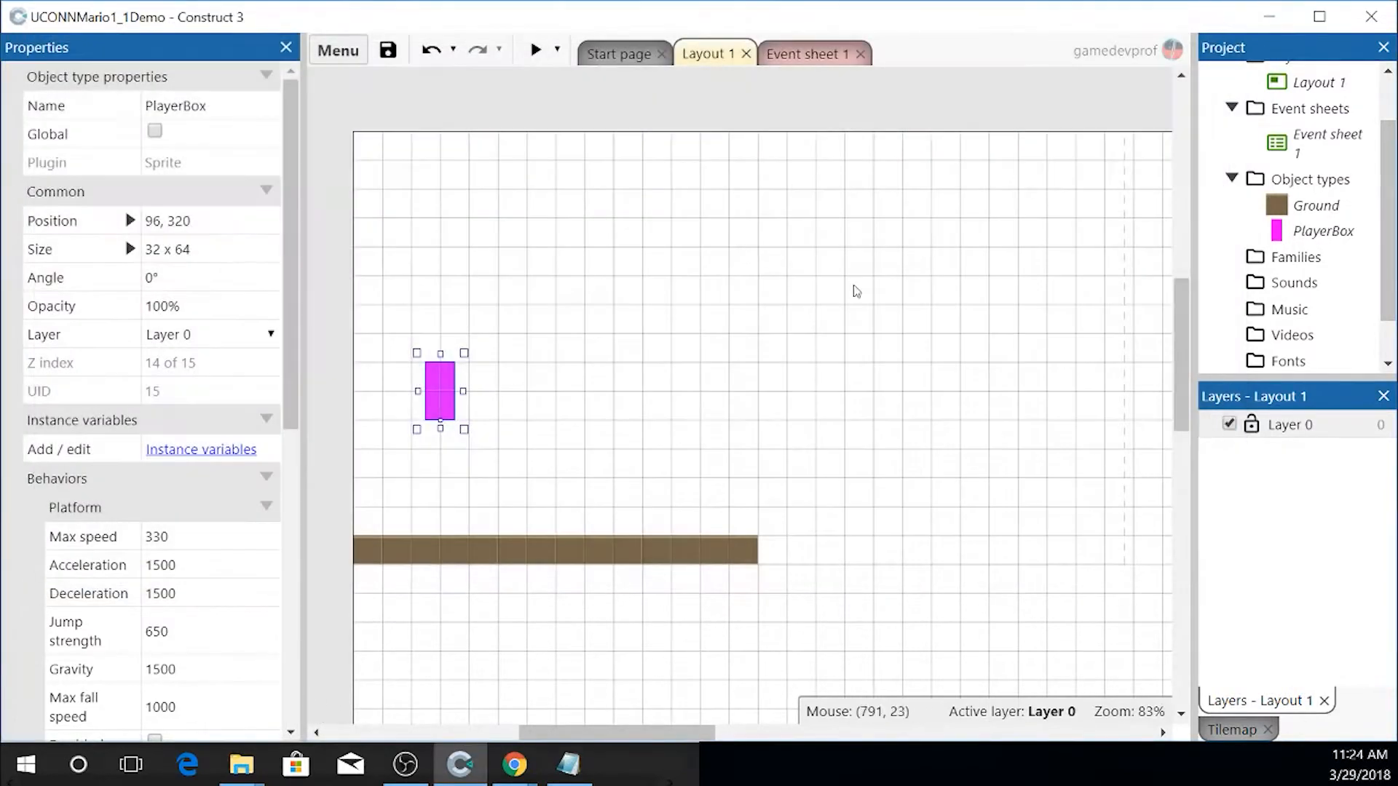
- Add the Solid behavior to the Ground sprite and close its behaviors dialog
click(502, 579)
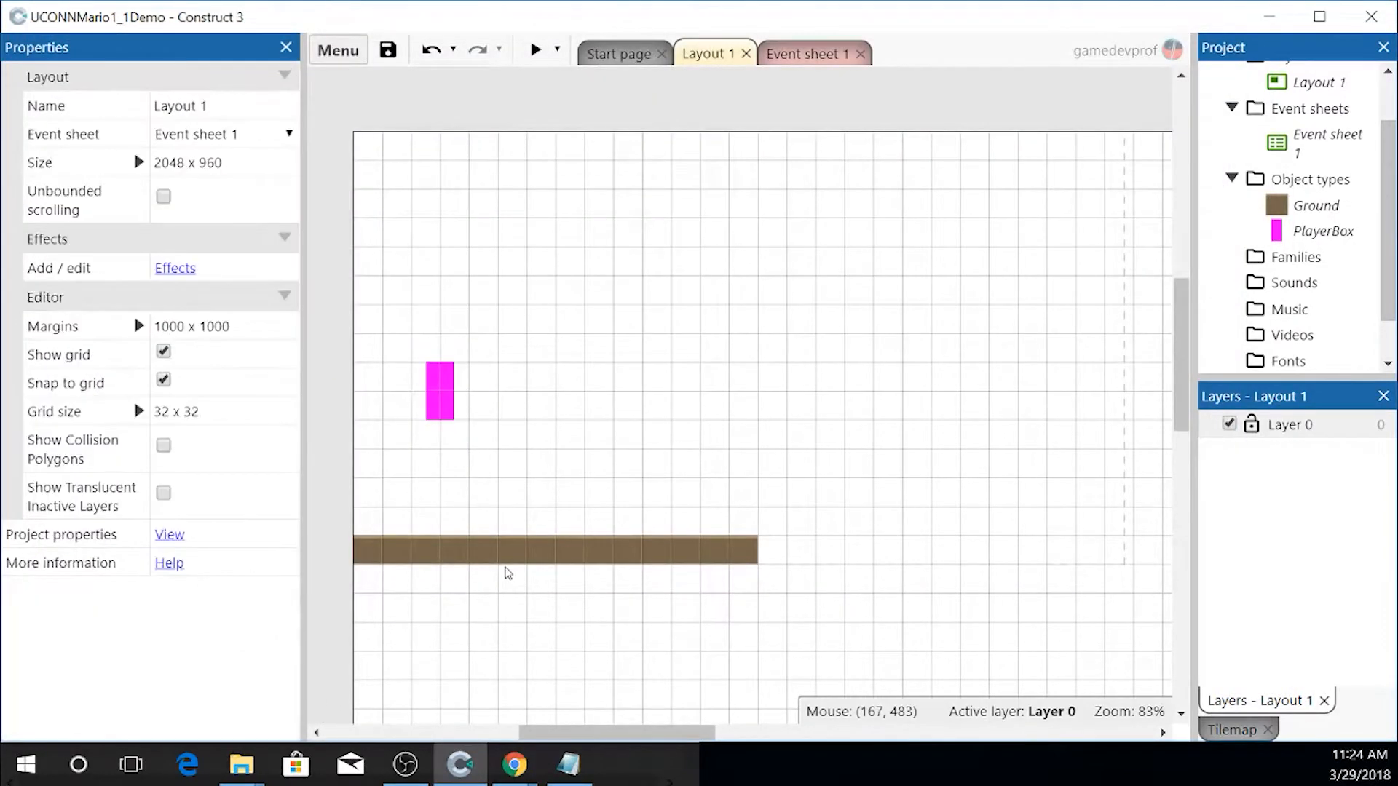
click(521, 547)
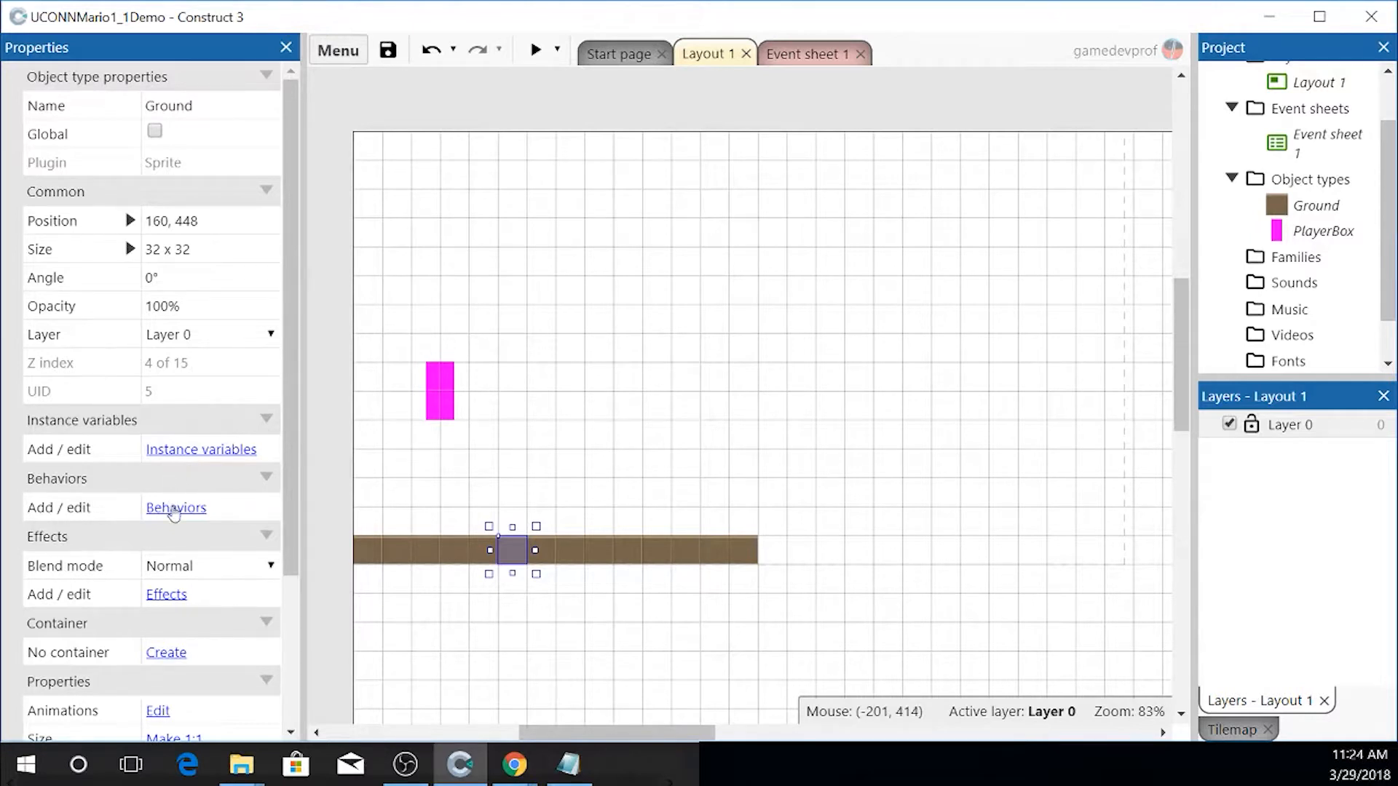
click(174, 508)
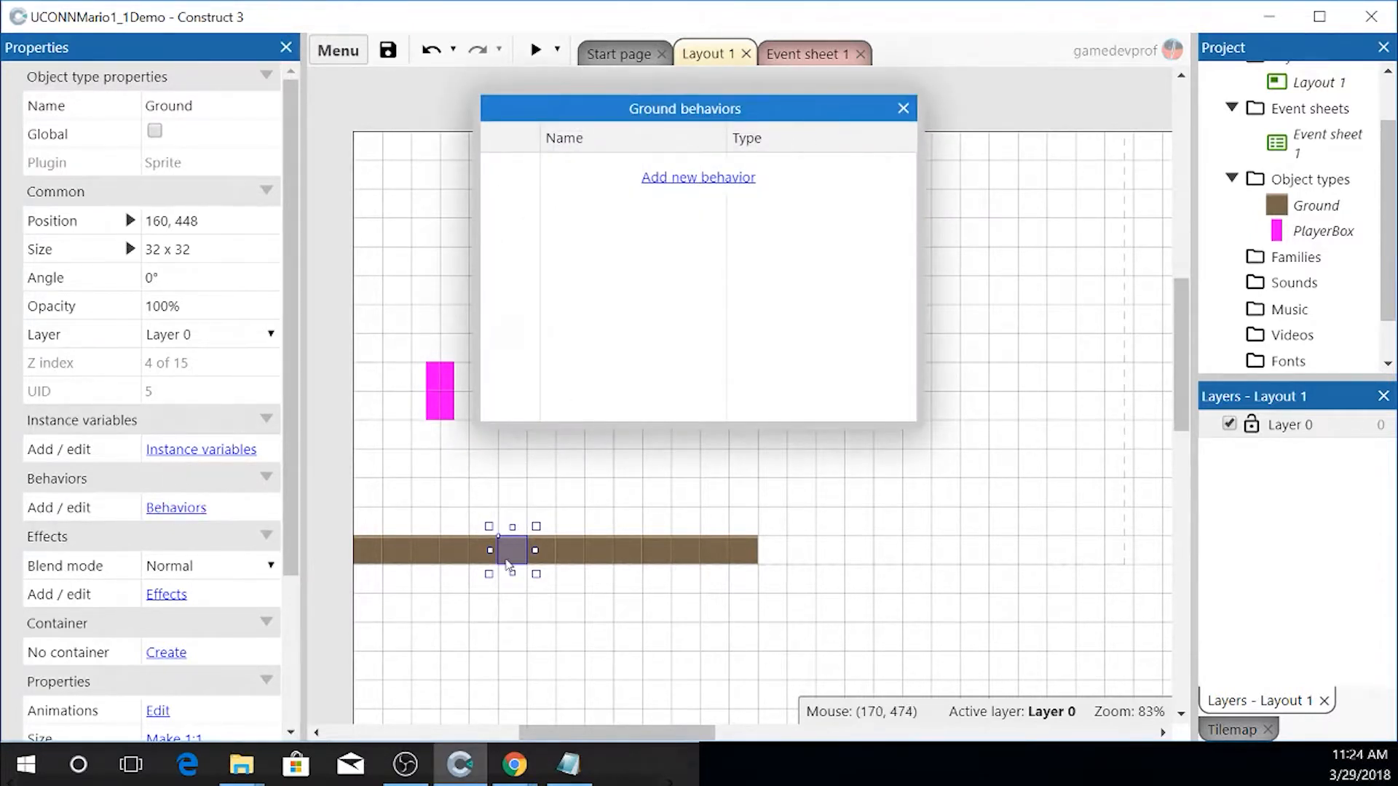
click(678, 180)
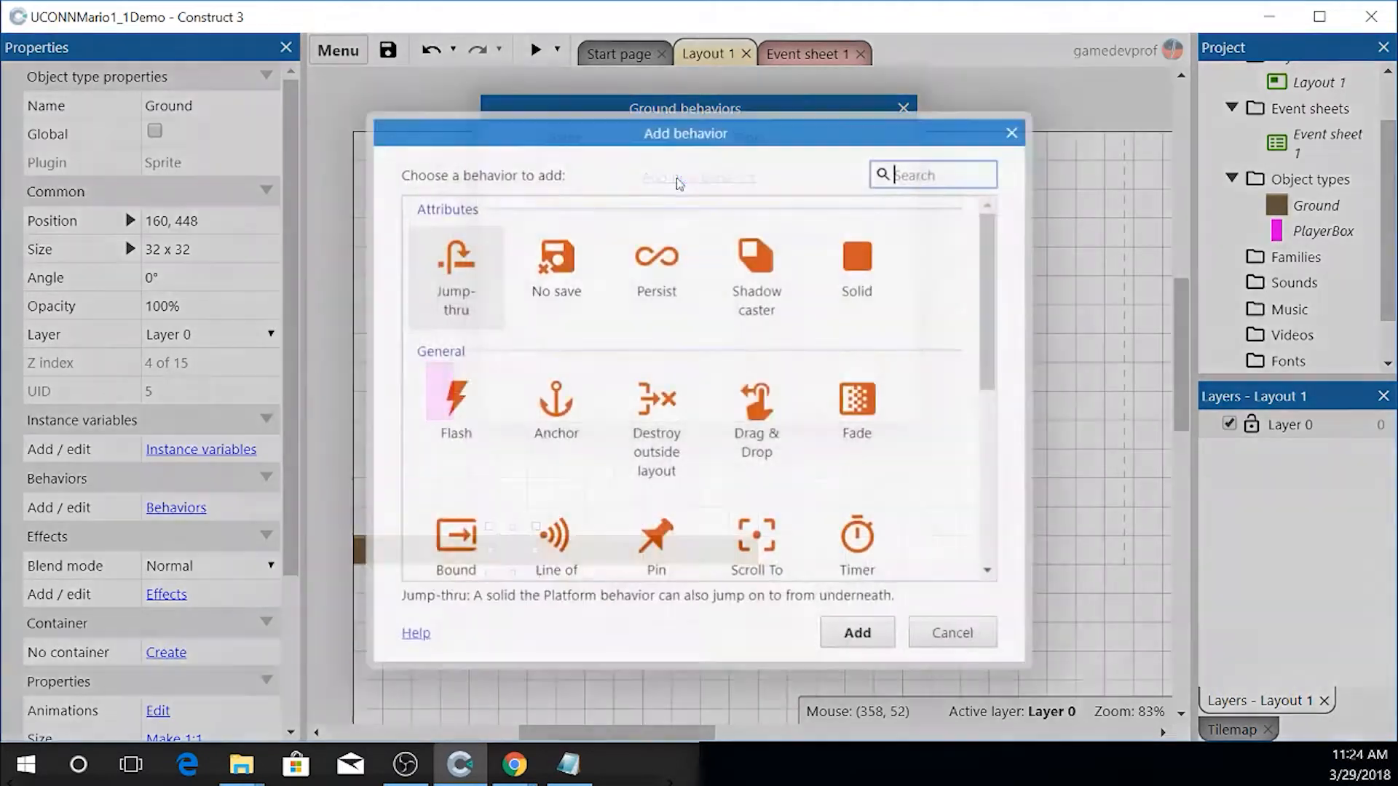
double_click(845, 270)
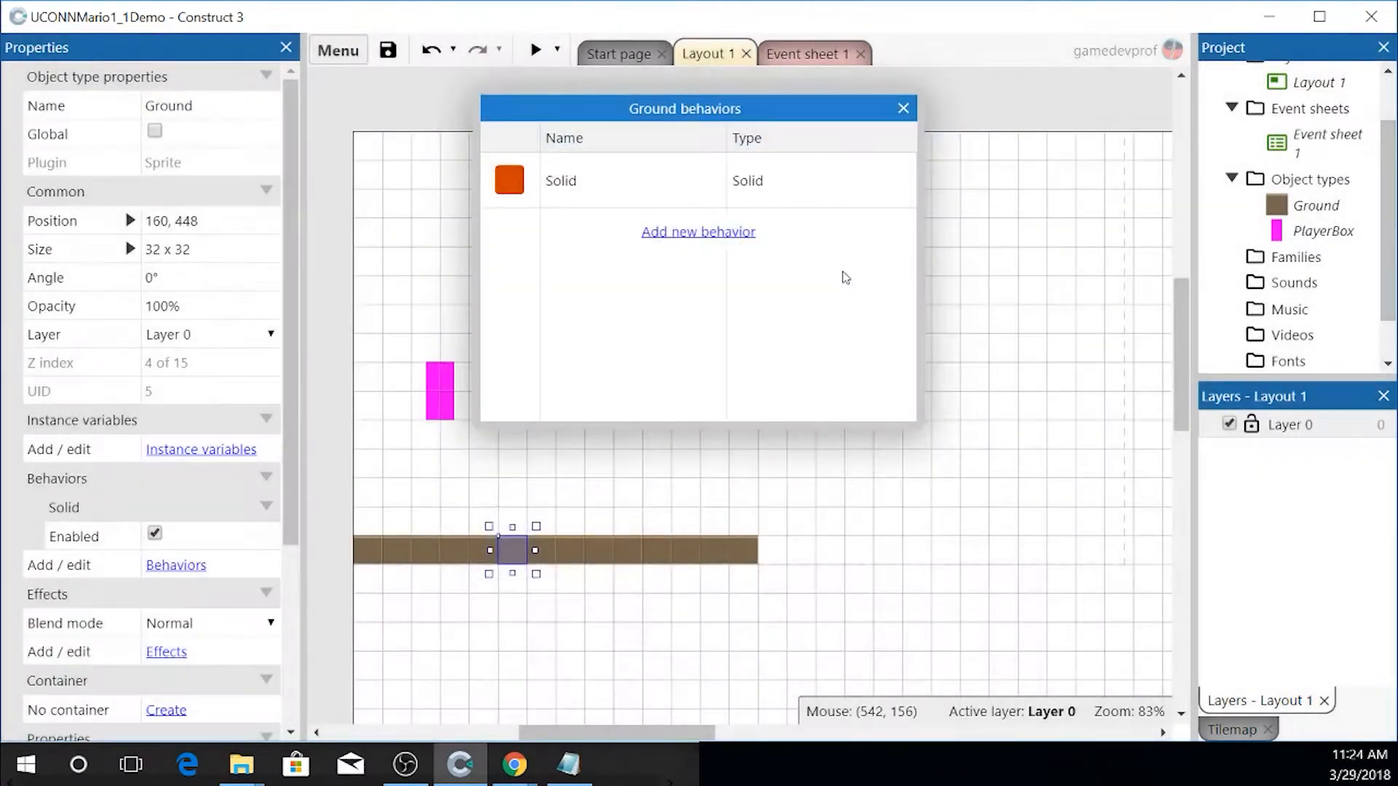
click(902, 108)
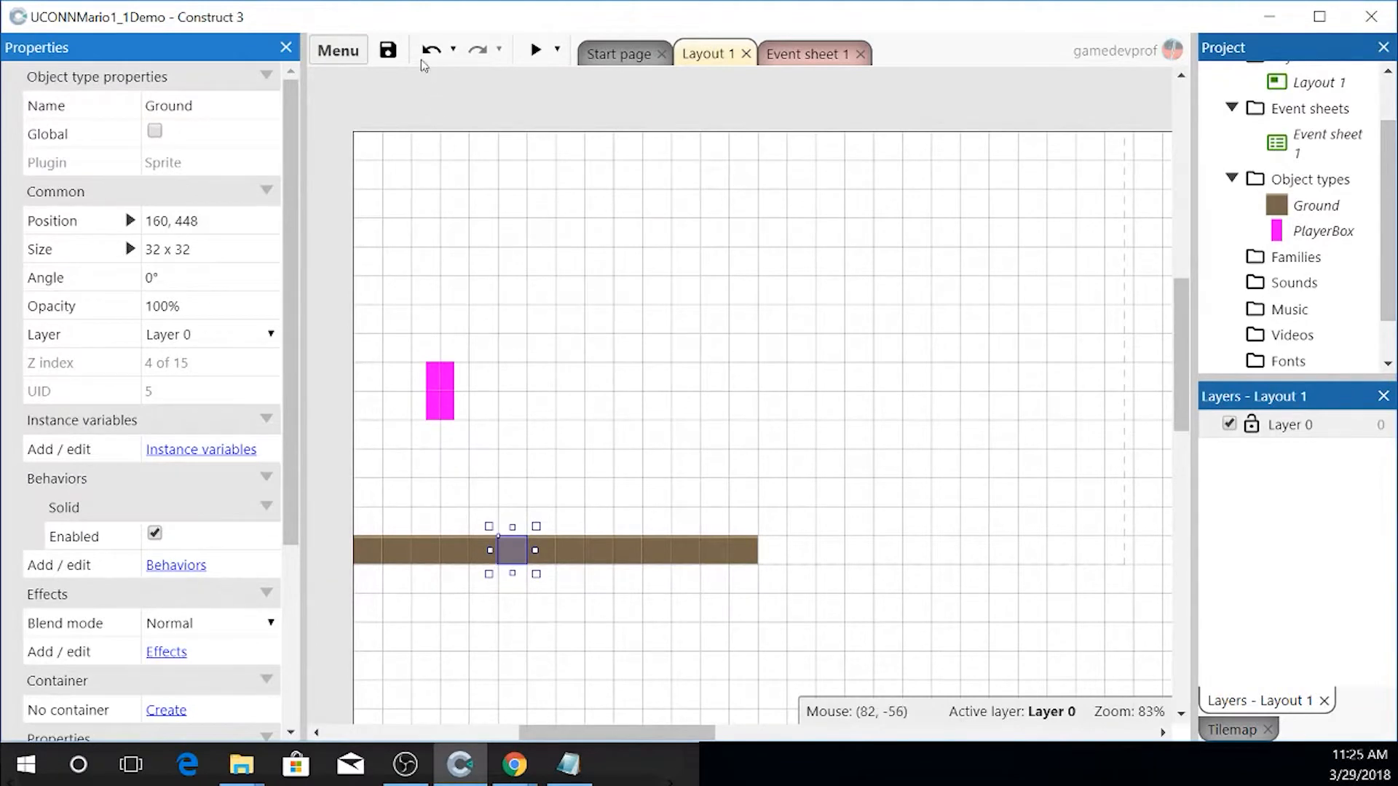
- Preview the layout and test running and jumping with the PlayerBox on the solid ground row
click(535, 48)
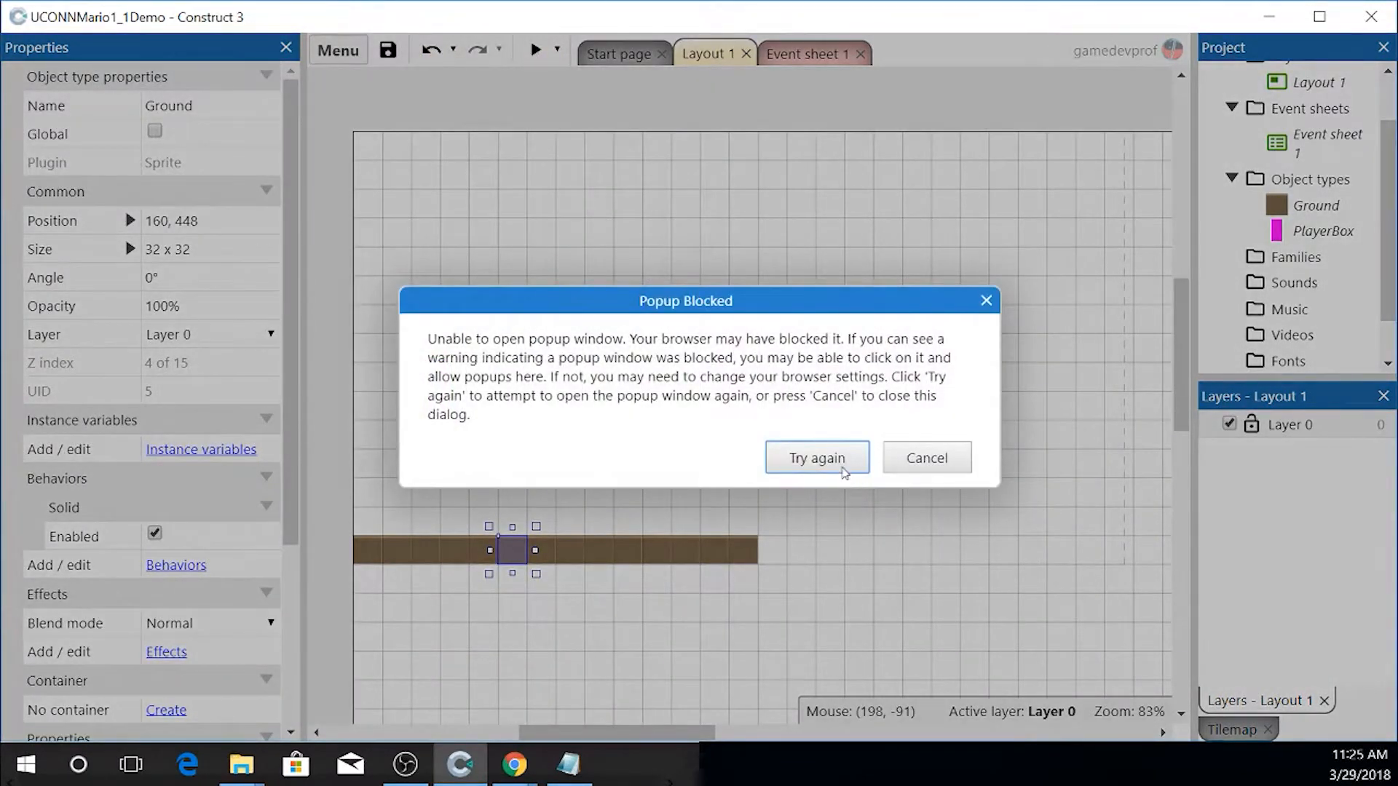
click(836, 469)
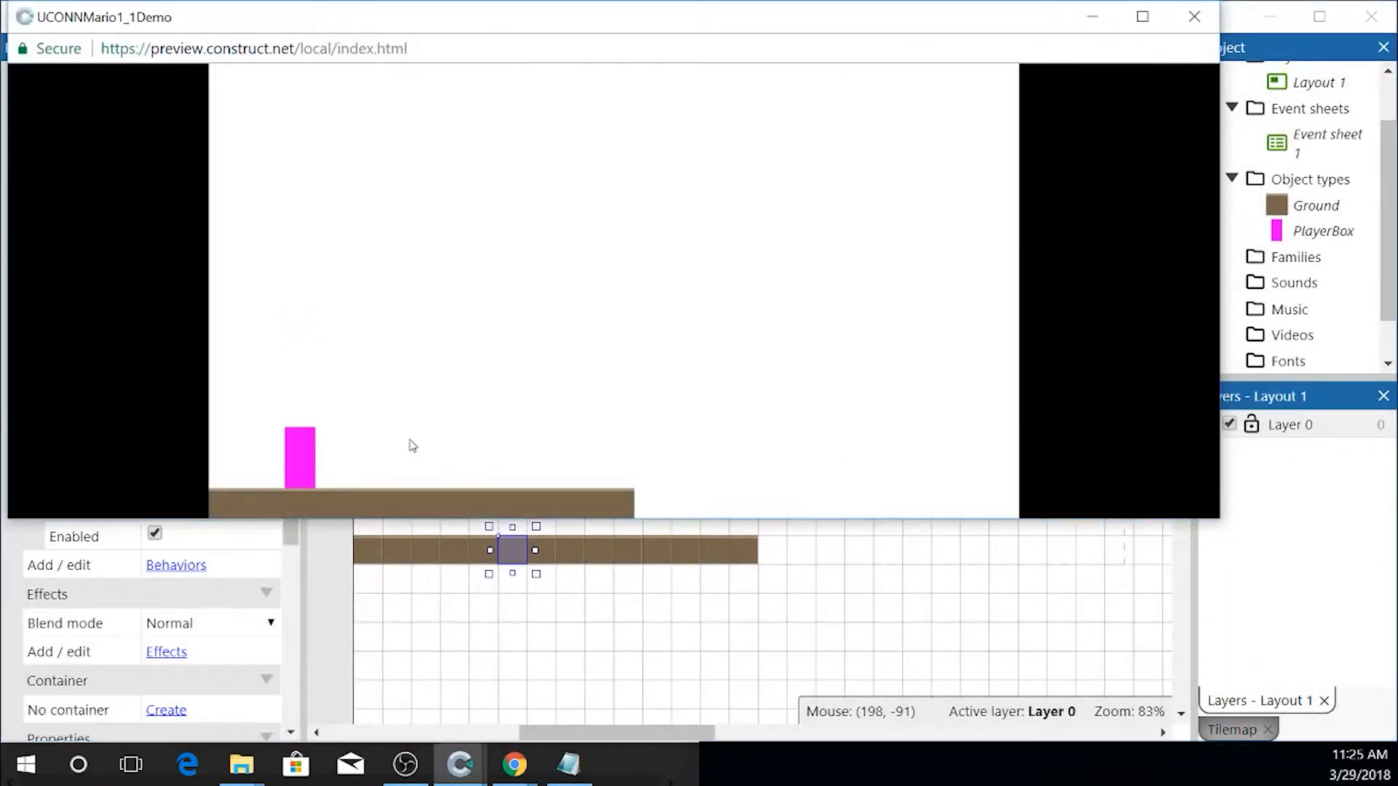
key(Up)
key(Right)
key(Up)
key(Left)
key(Right)
key(Up)
key(Left)
key(Up)
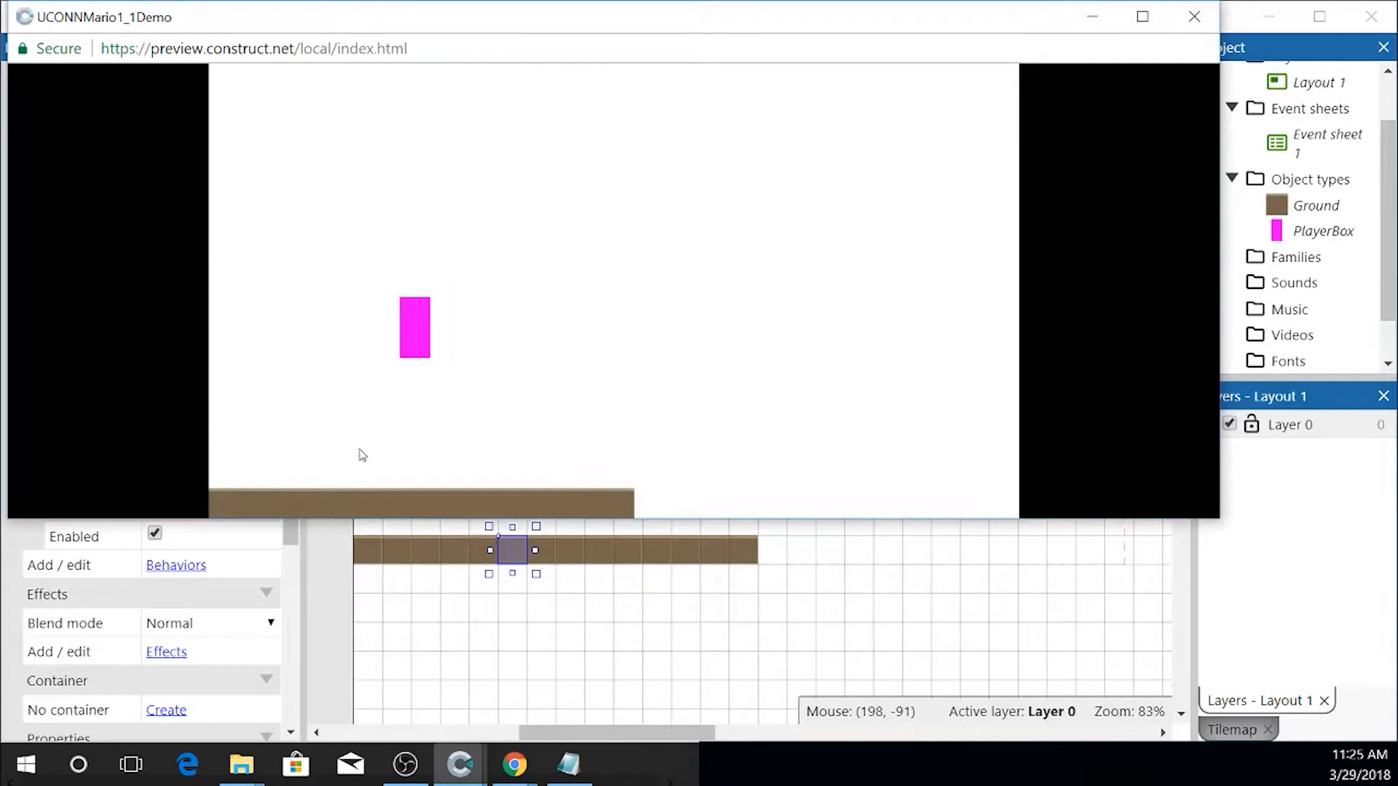
key(Right)
key(Up)
key(Left)
key(Up)
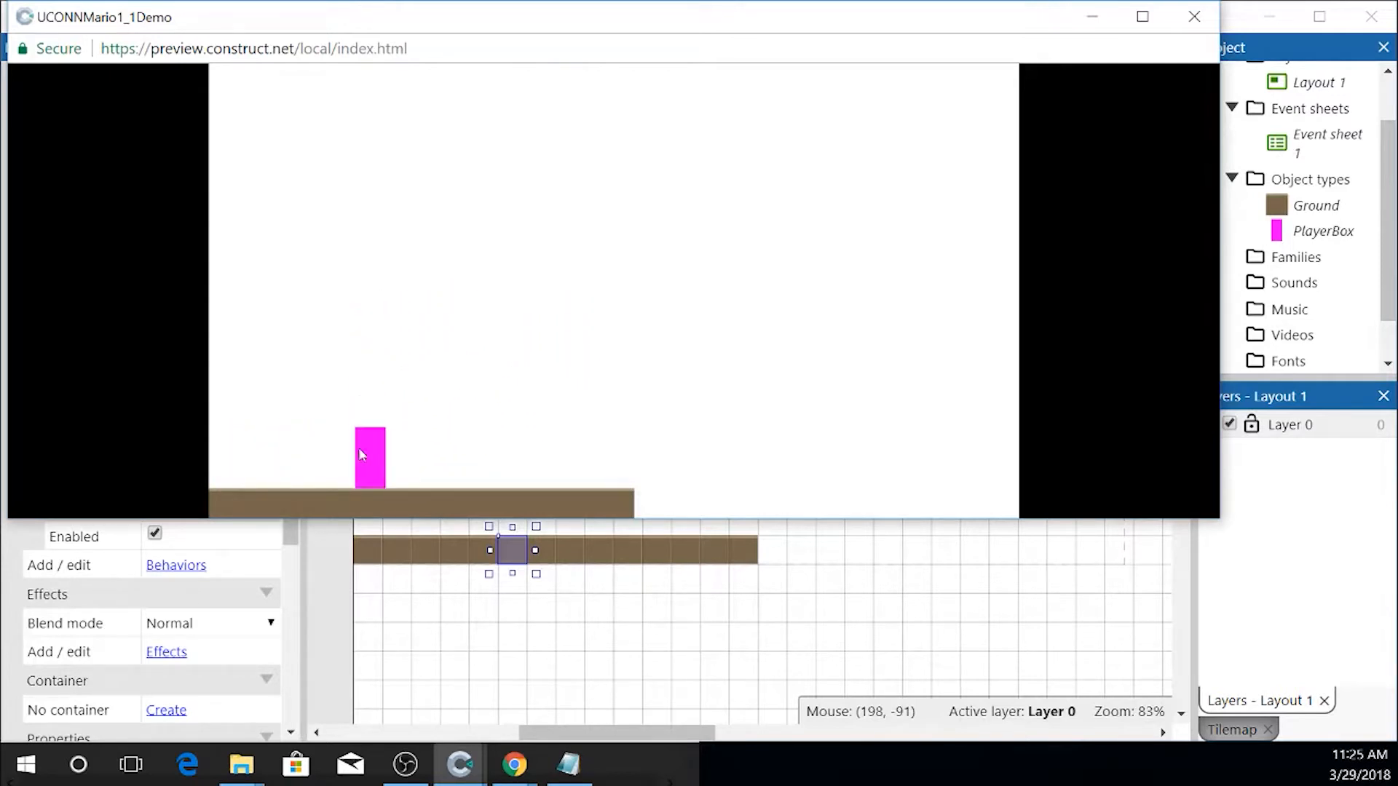
key(Right)
key(Left)
key(Right)
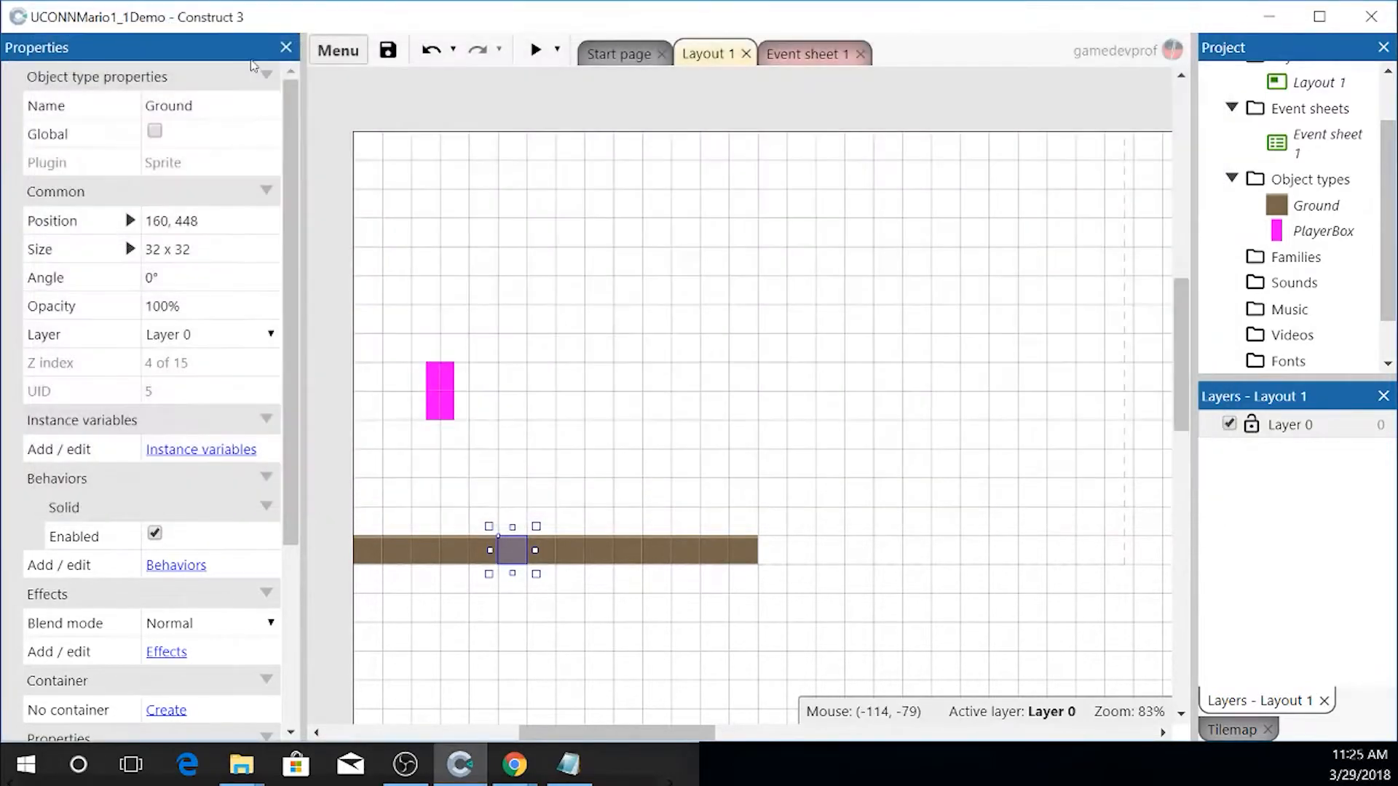
- Save the project to Google Drive as UCONNMario1_1Demo.c3p
click(393, 61)
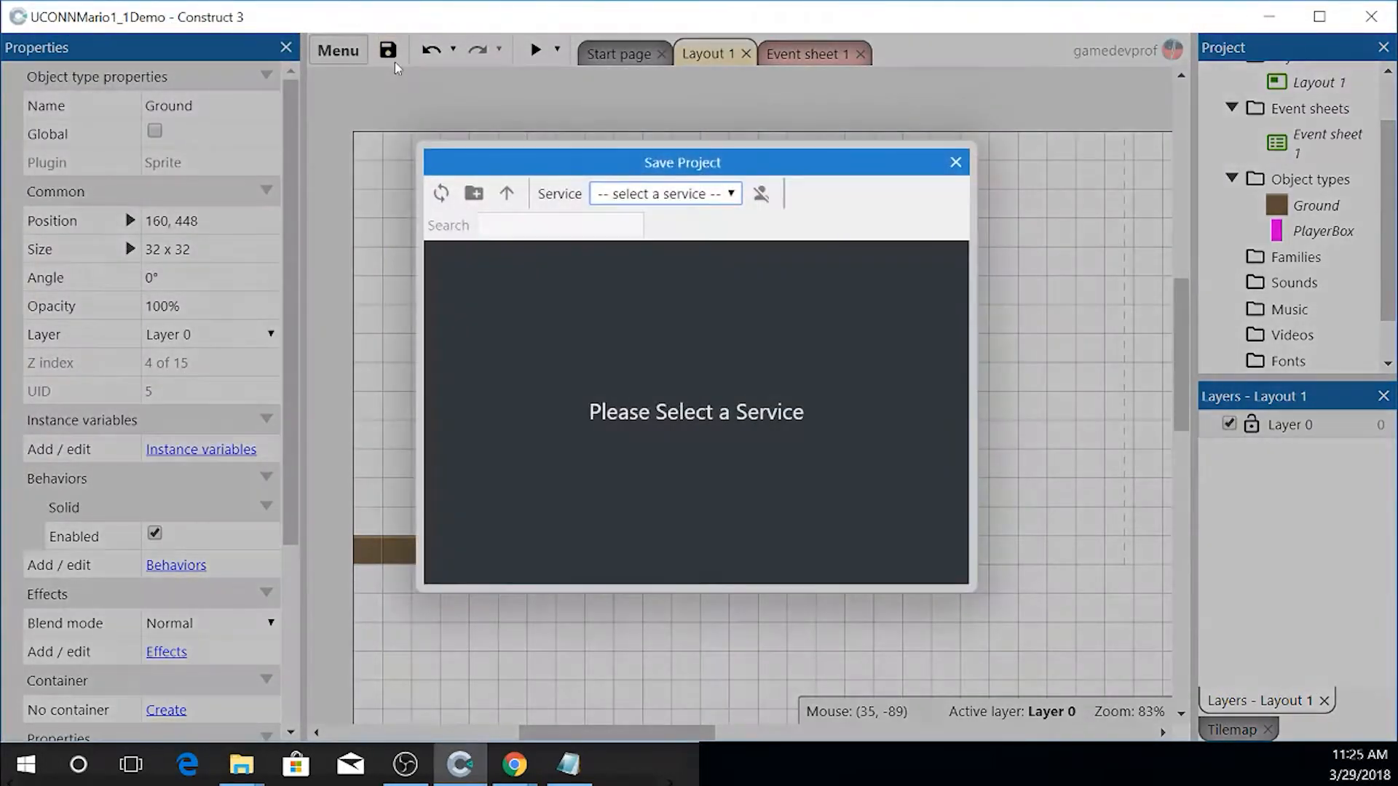
click(670, 197)
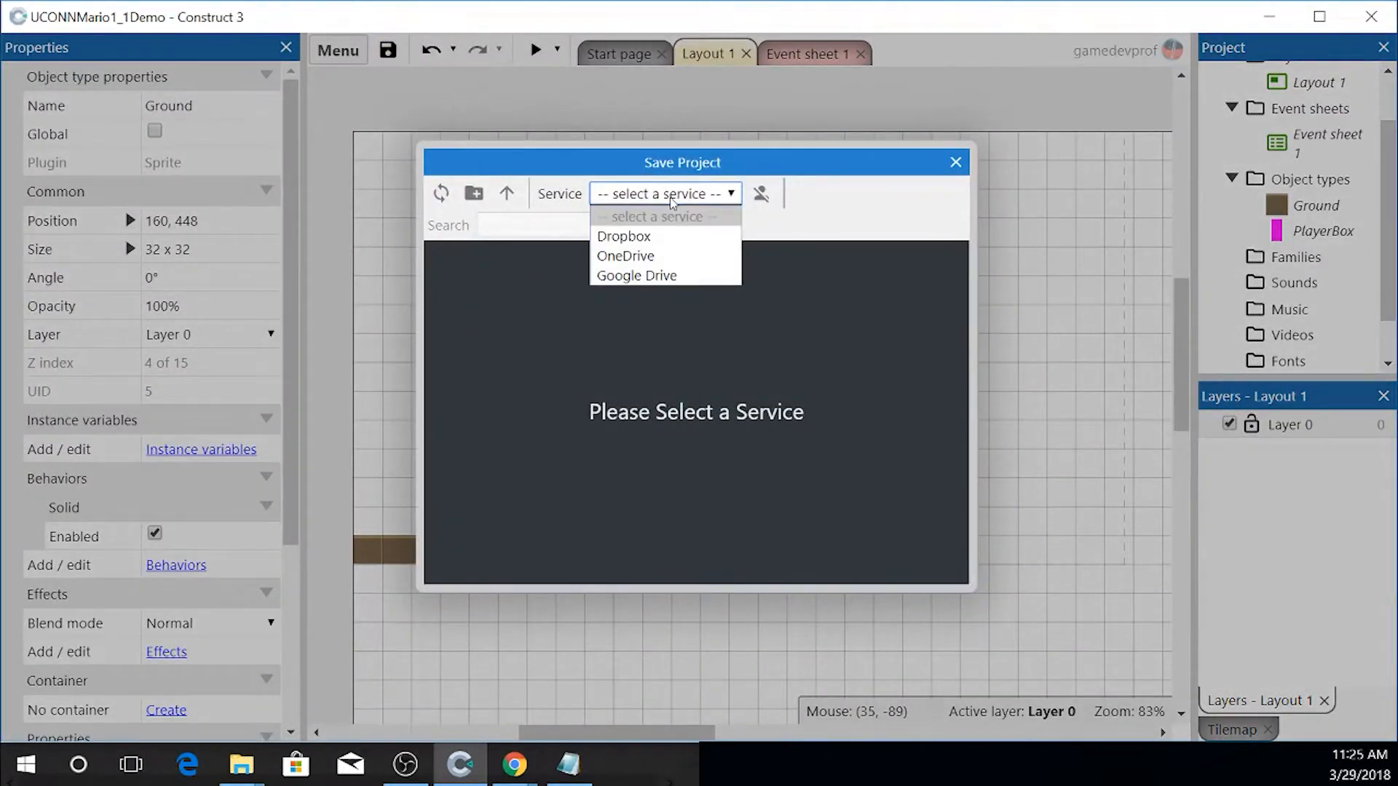
click(661, 277)
click(843, 461)
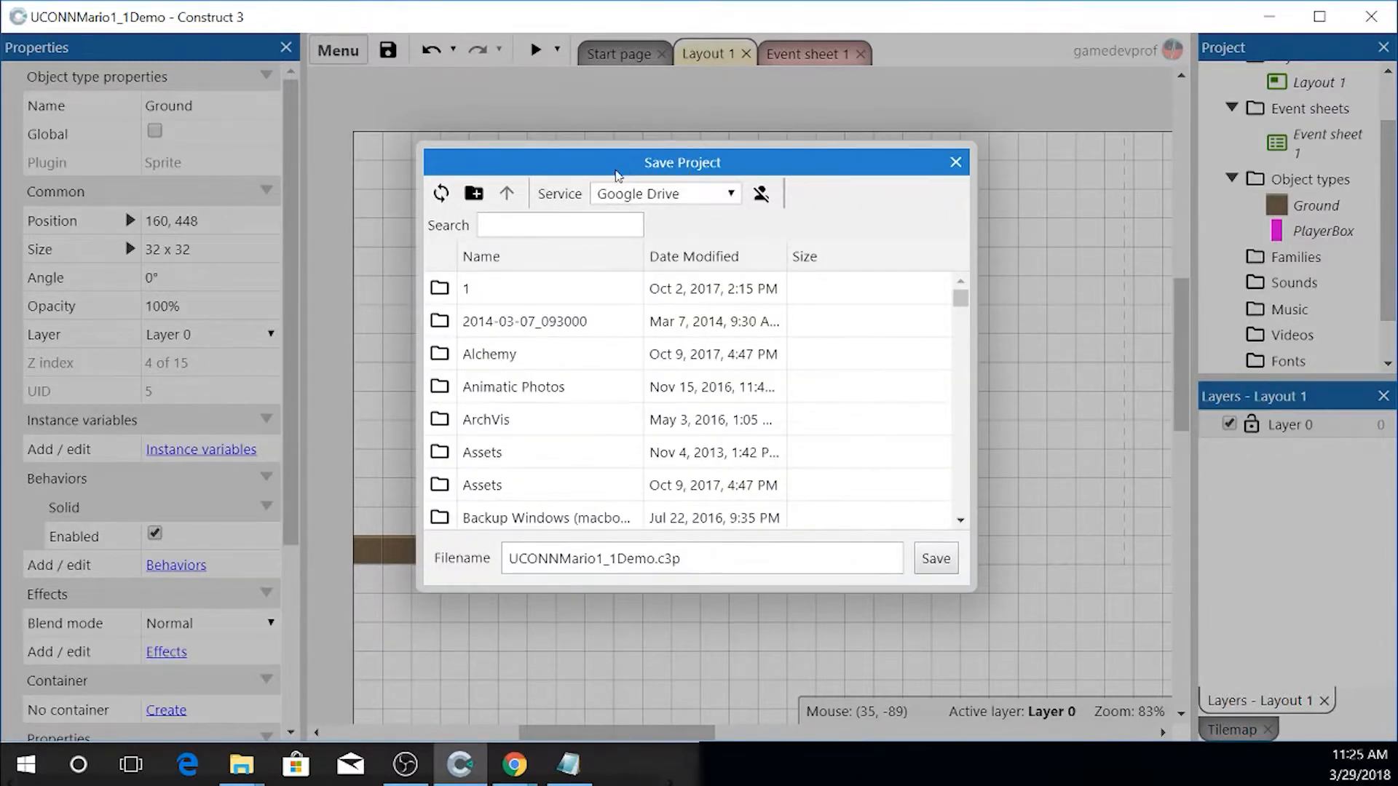
click(935, 559)
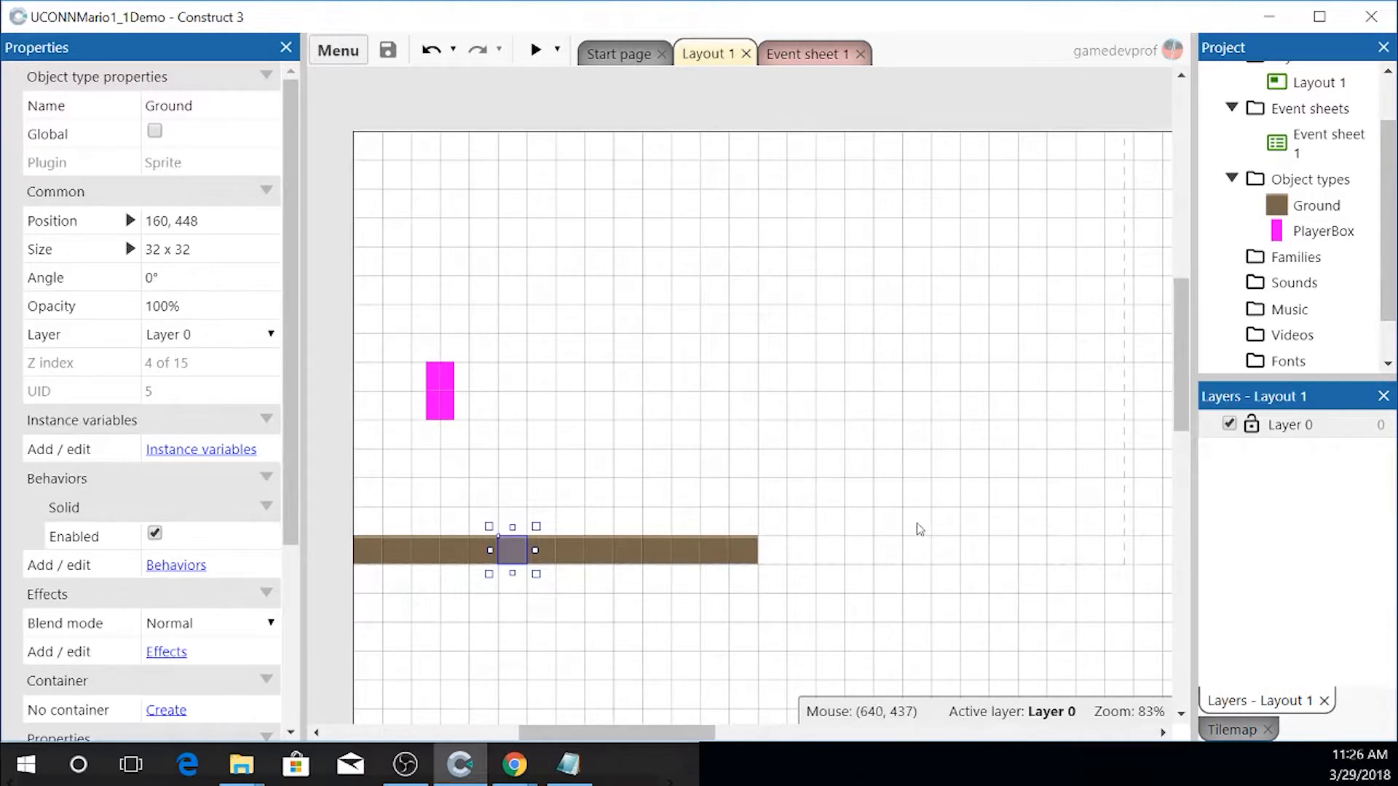
click(723, 474)
click(510, 551)
click(474, 494)
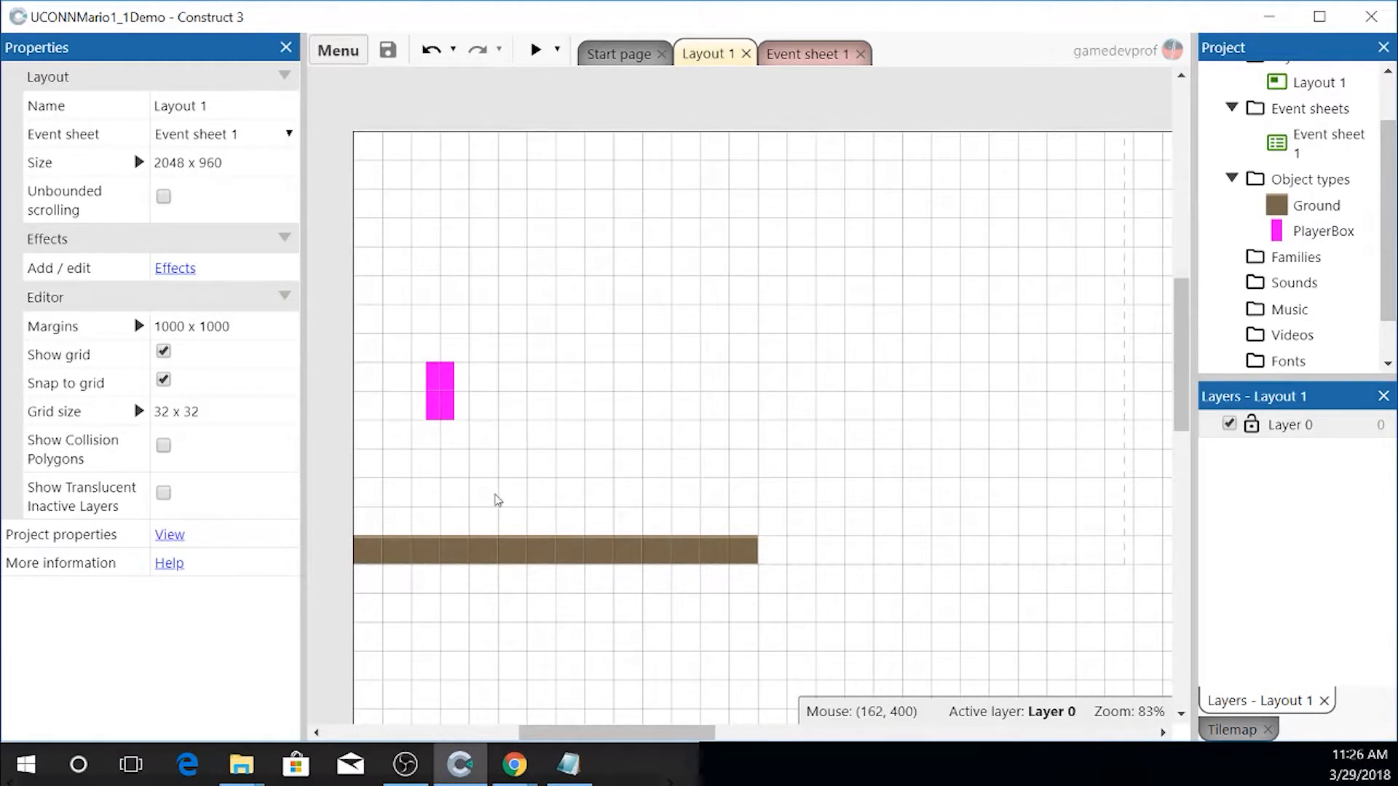
click(427, 553)
click(602, 483)
- Insert a new Sprite object named BG_Castle and place it at 384, 352, above the end of the ground row
right_click(834, 541)
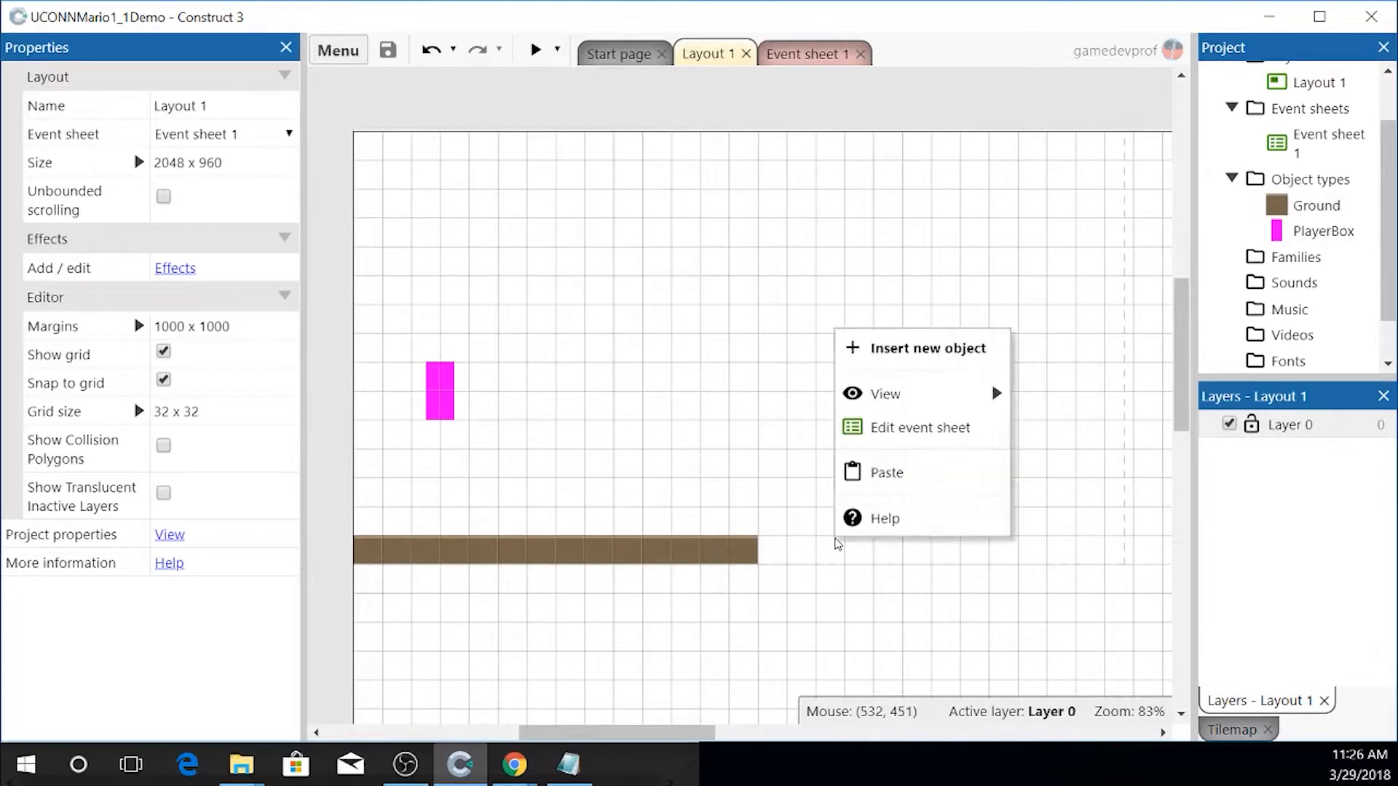
click(965, 349)
drag(1265, 193, 1265, 254)
click(1174, 295)
click(740, 498)
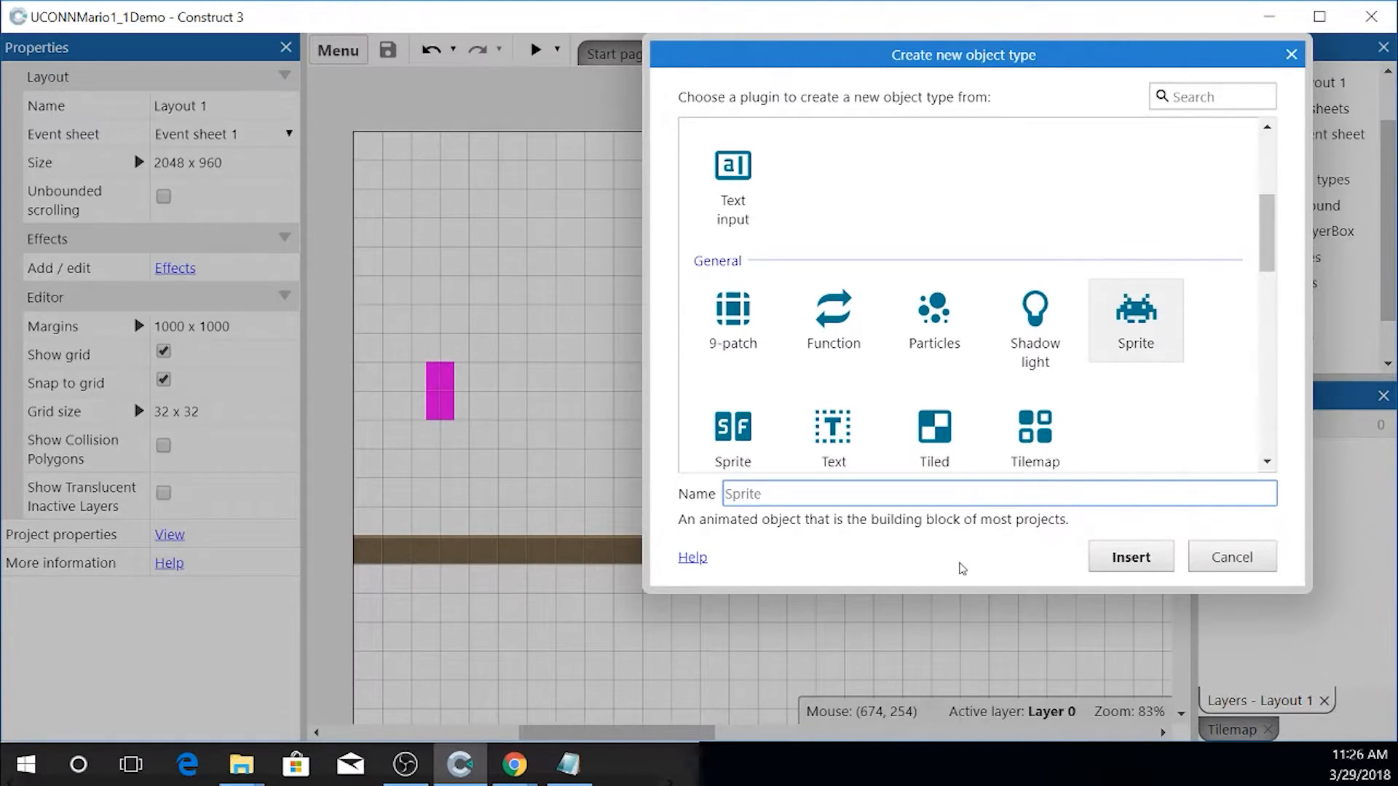
text(B)
key(BackSpace)
key(BackSpace)
text(BG_Cas)
key(Left)
key(Left)
drag(738, 494, 743, 494)
click(758, 494)
click(1132, 557)
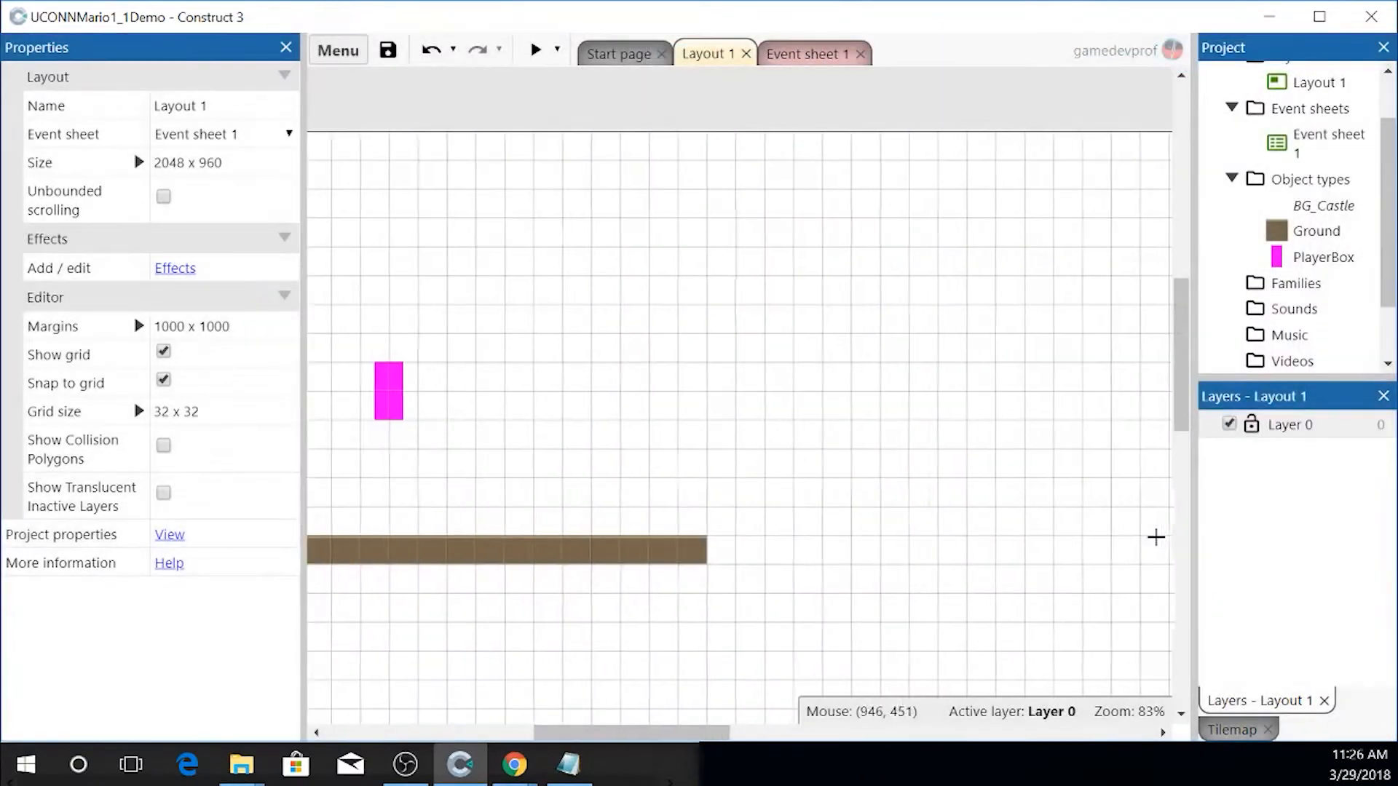
click(497, 451)
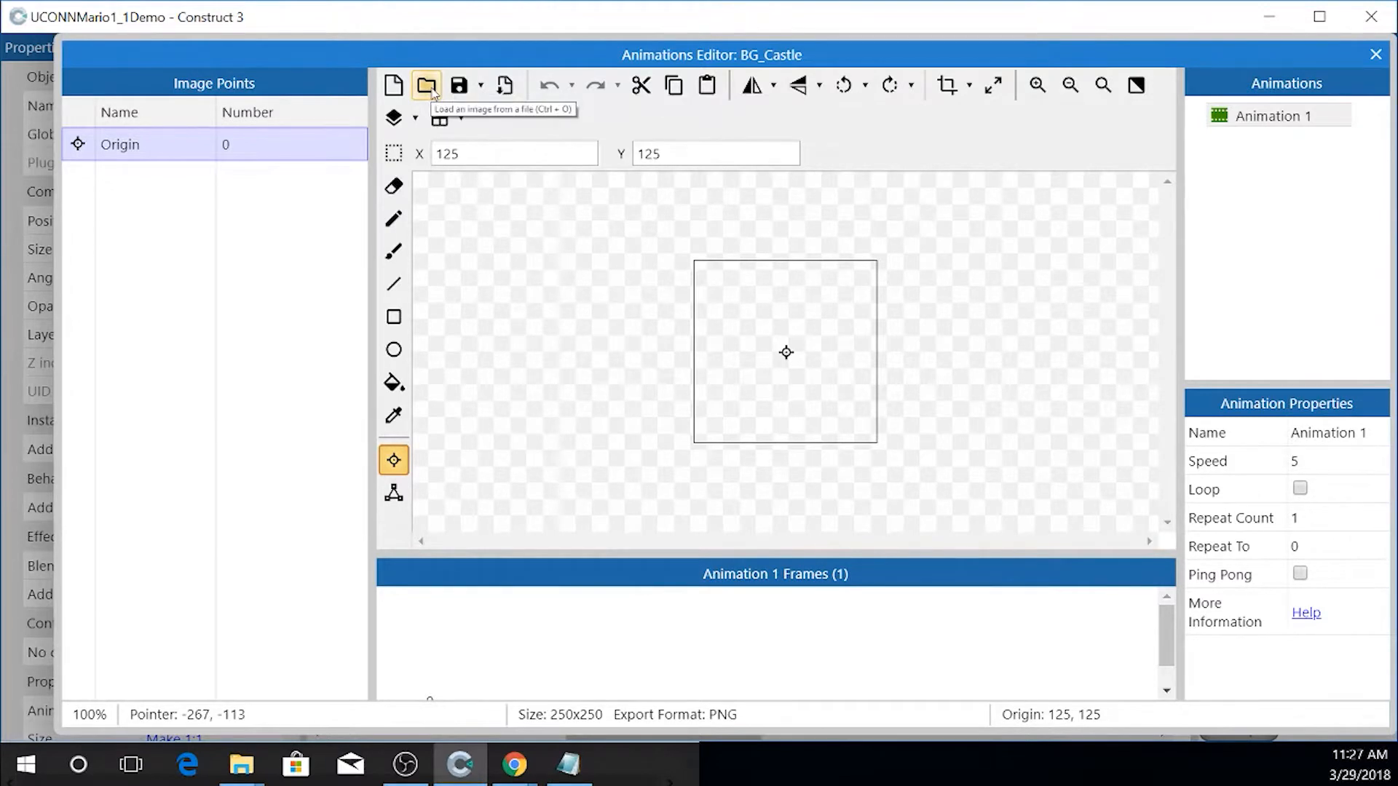
- Load the castle image from the Base pack's Tiles folder in platformer-art-complete-pack-0 on the Desktop into BG_Castle
click(427, 86)
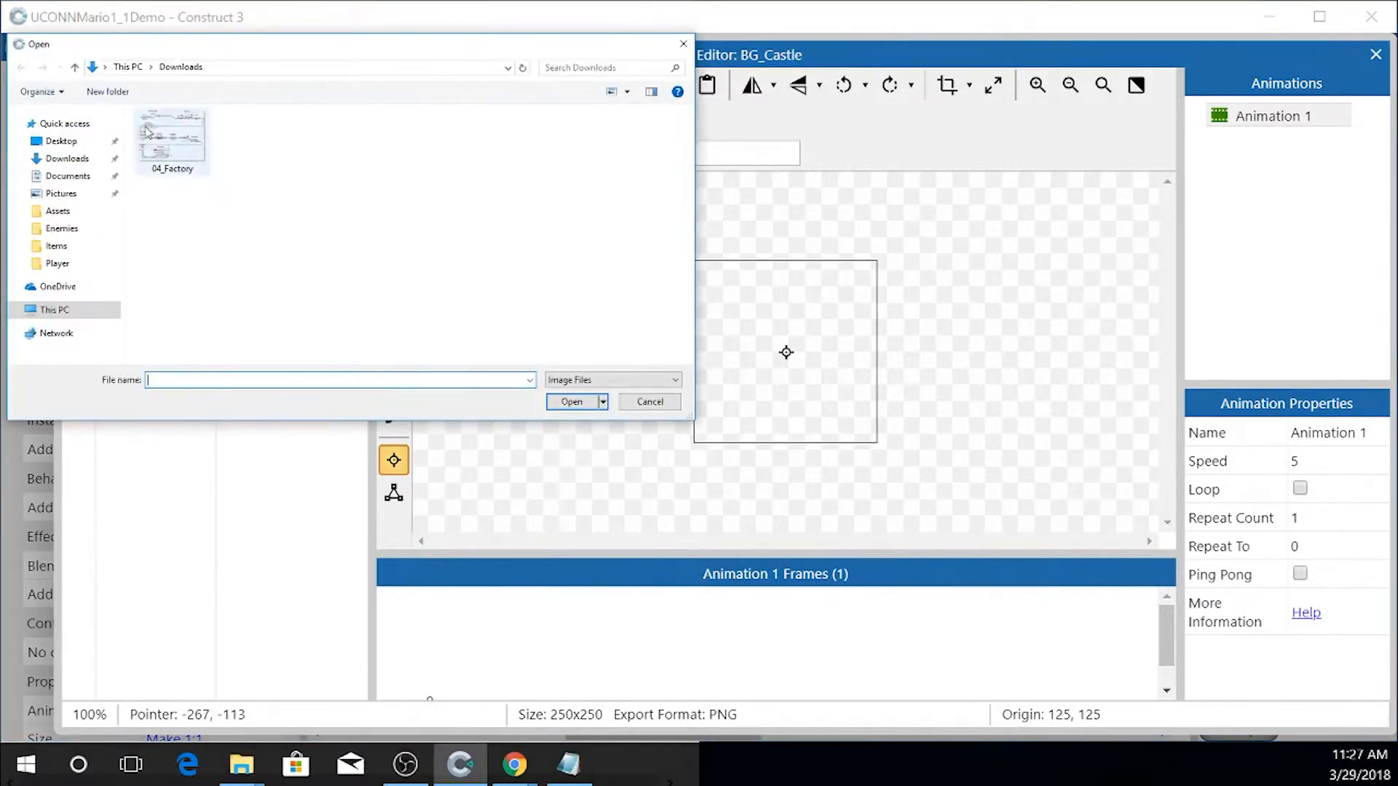
click(64, 141)
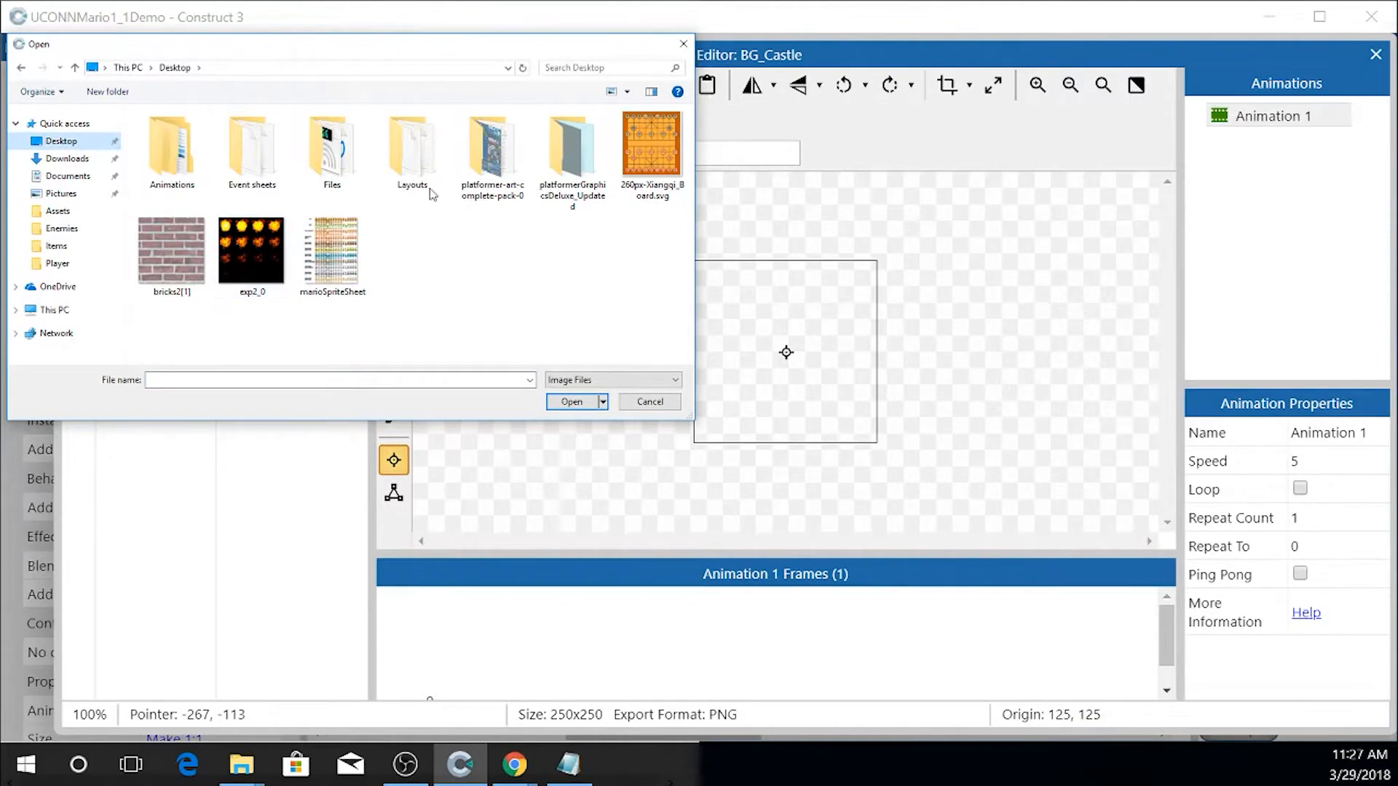
double_click(501, 151)
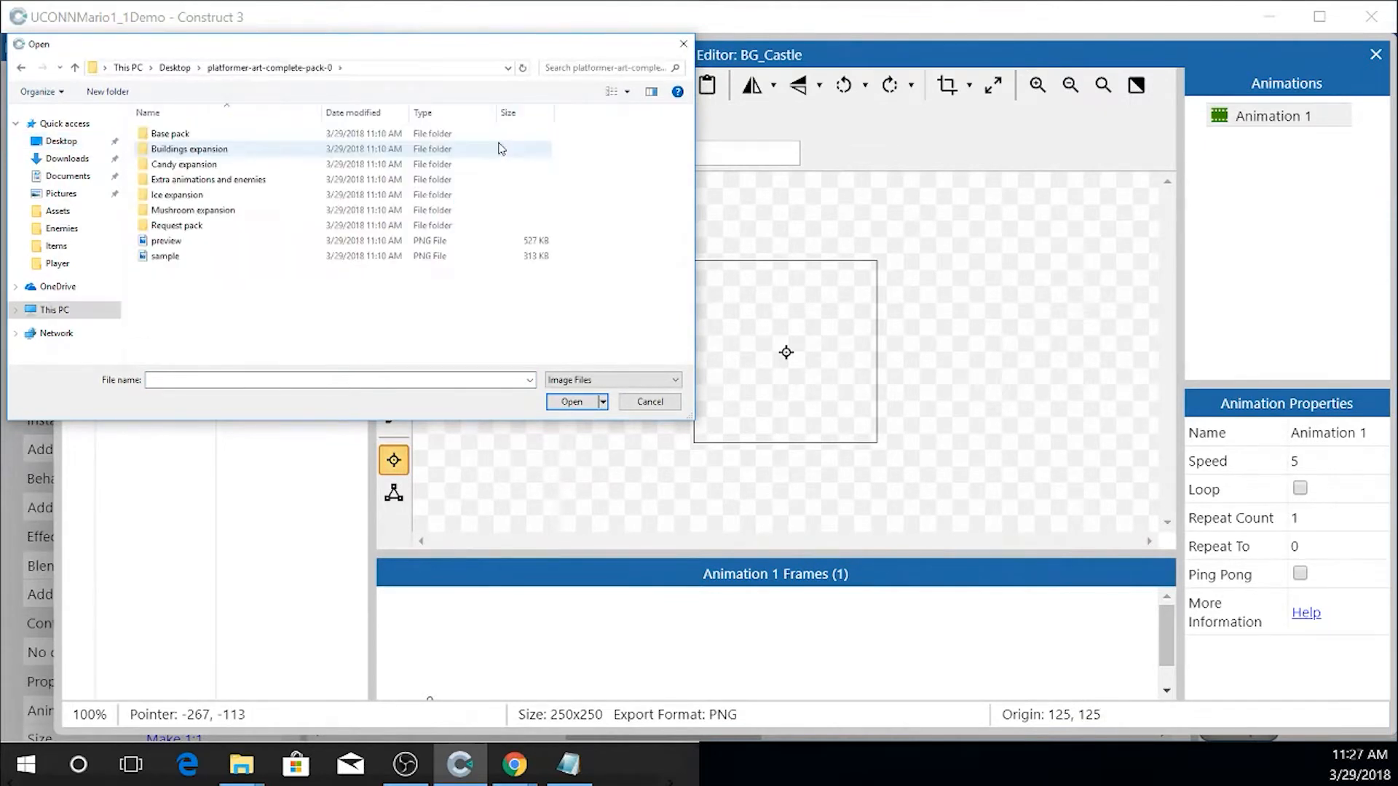
double_click(172, 135)
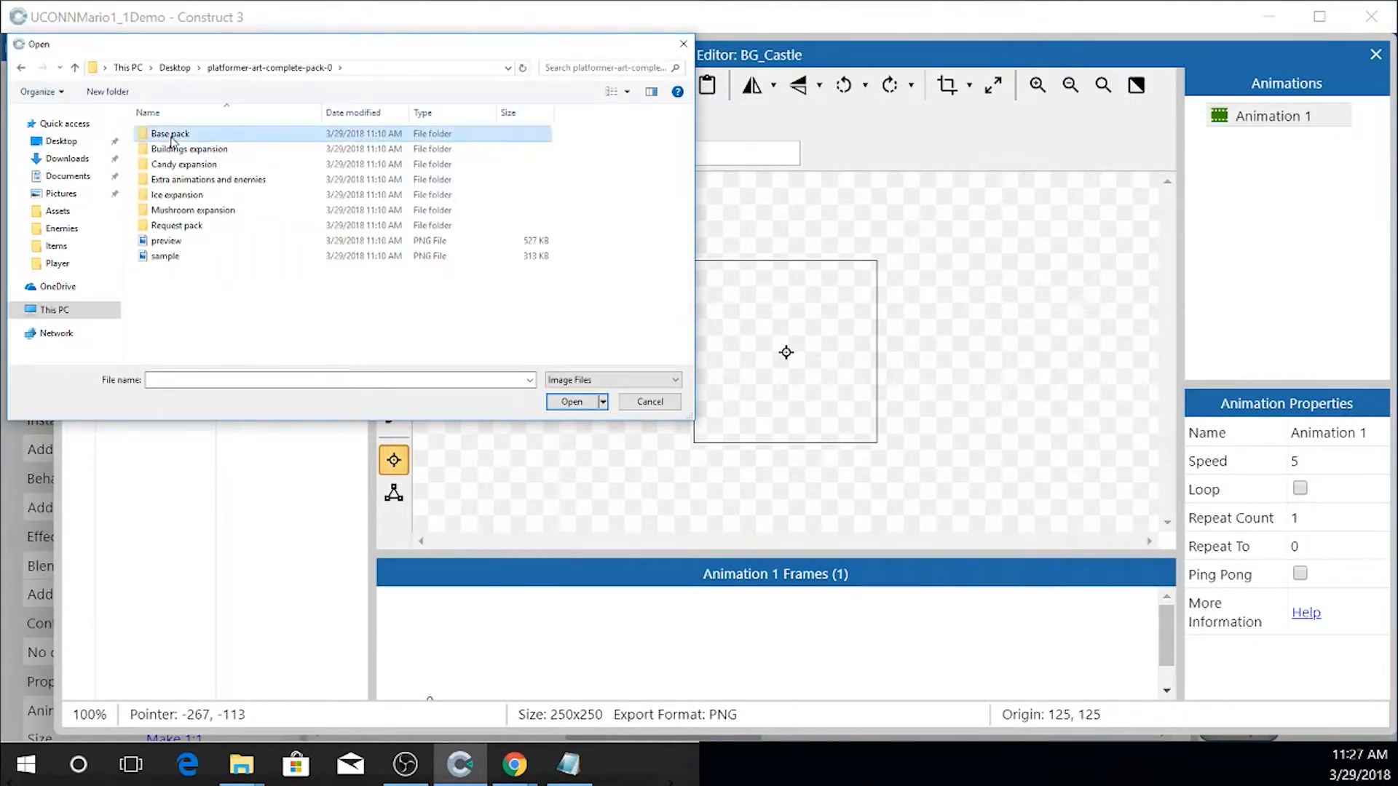
double_click(162, 195)
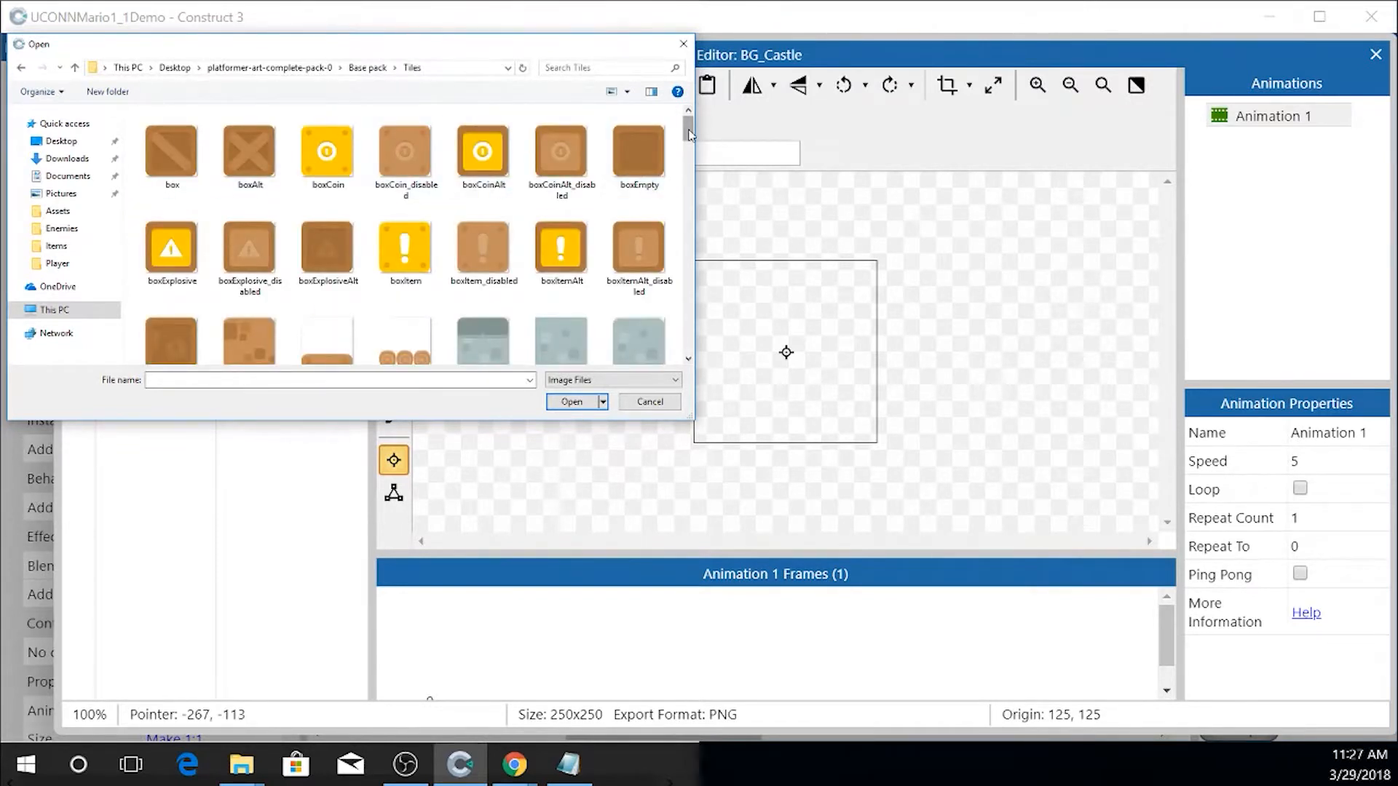
scroll(690, 135, down, 2)
scroll(690, 139, down, 1)
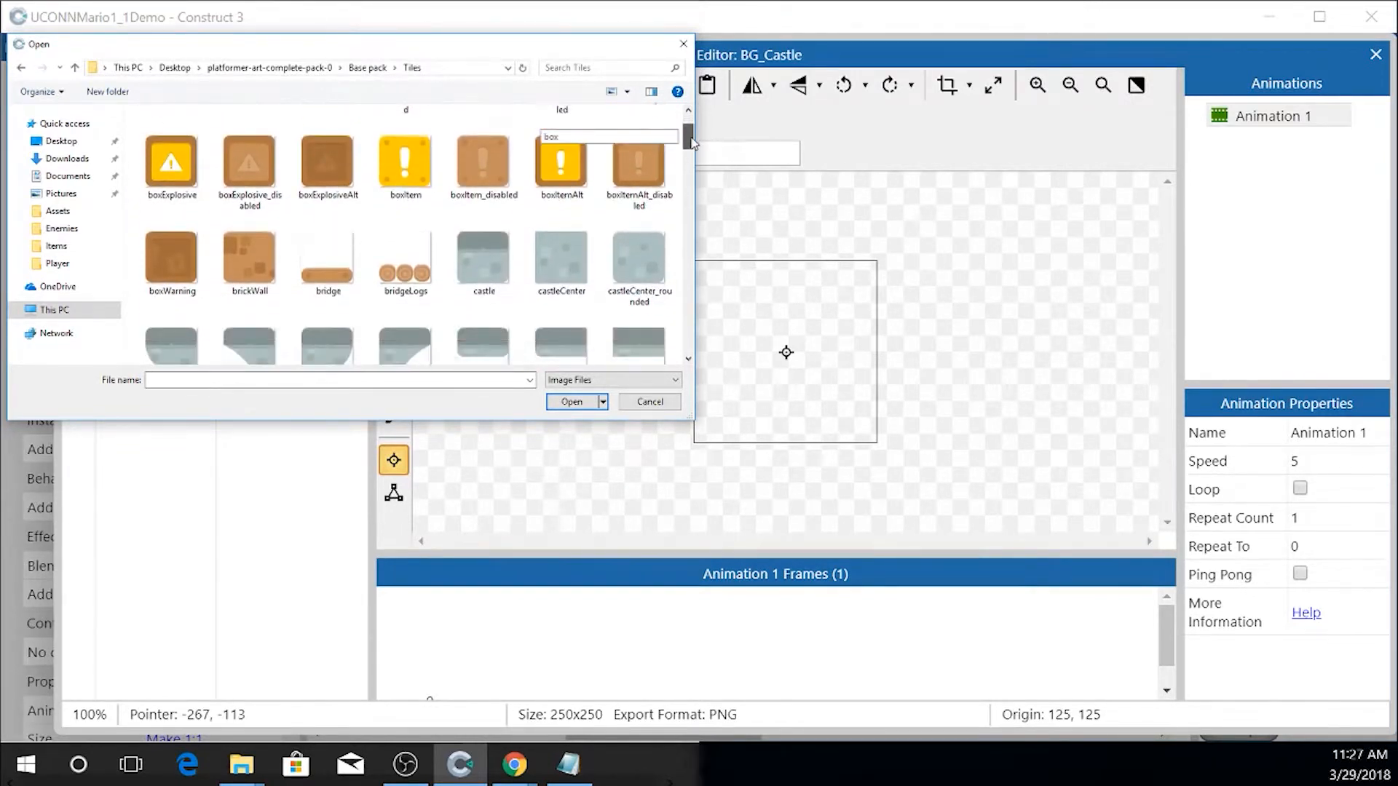
double_click(486, 269)
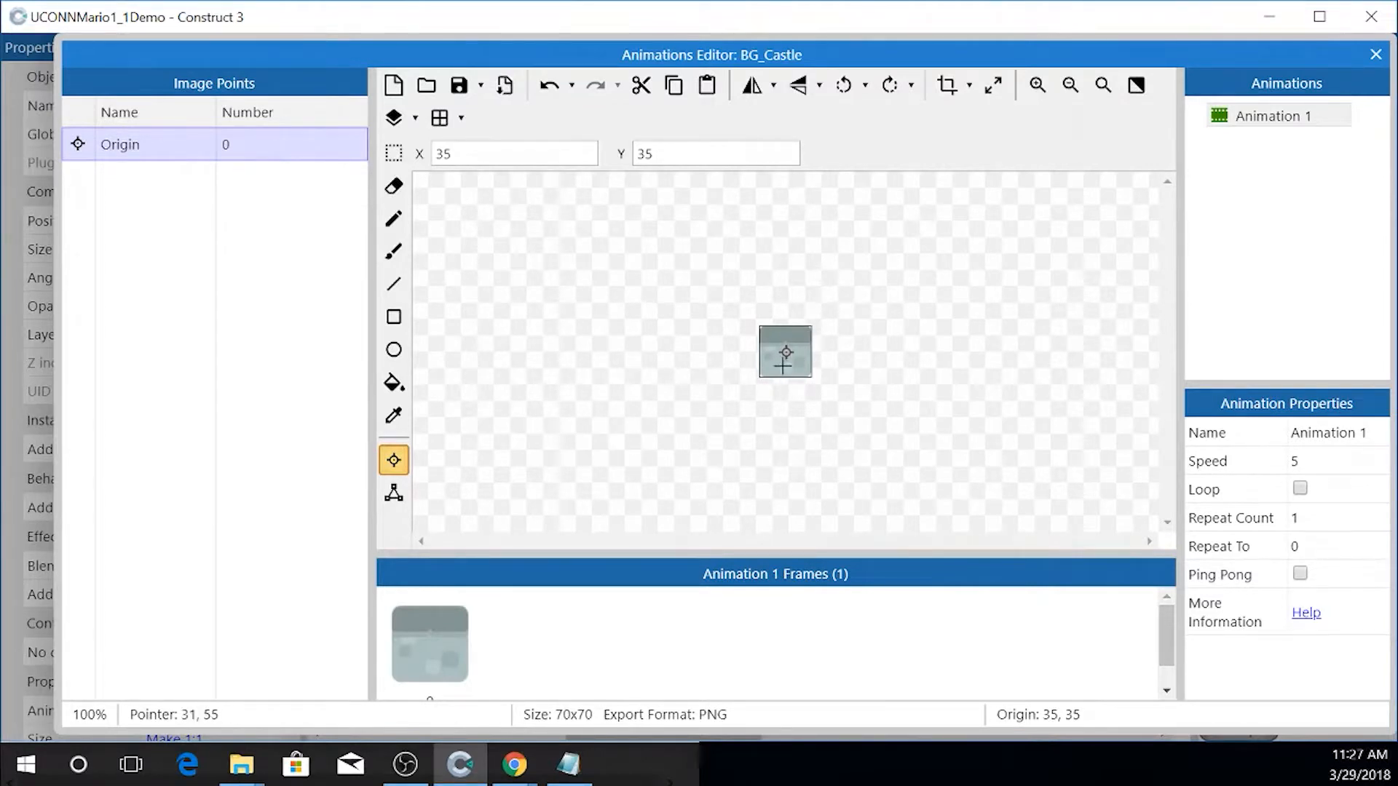
- Move the BG_Castle origin point to the image's top-left corner and close the image editor
scroll(792, 352, up, 5)
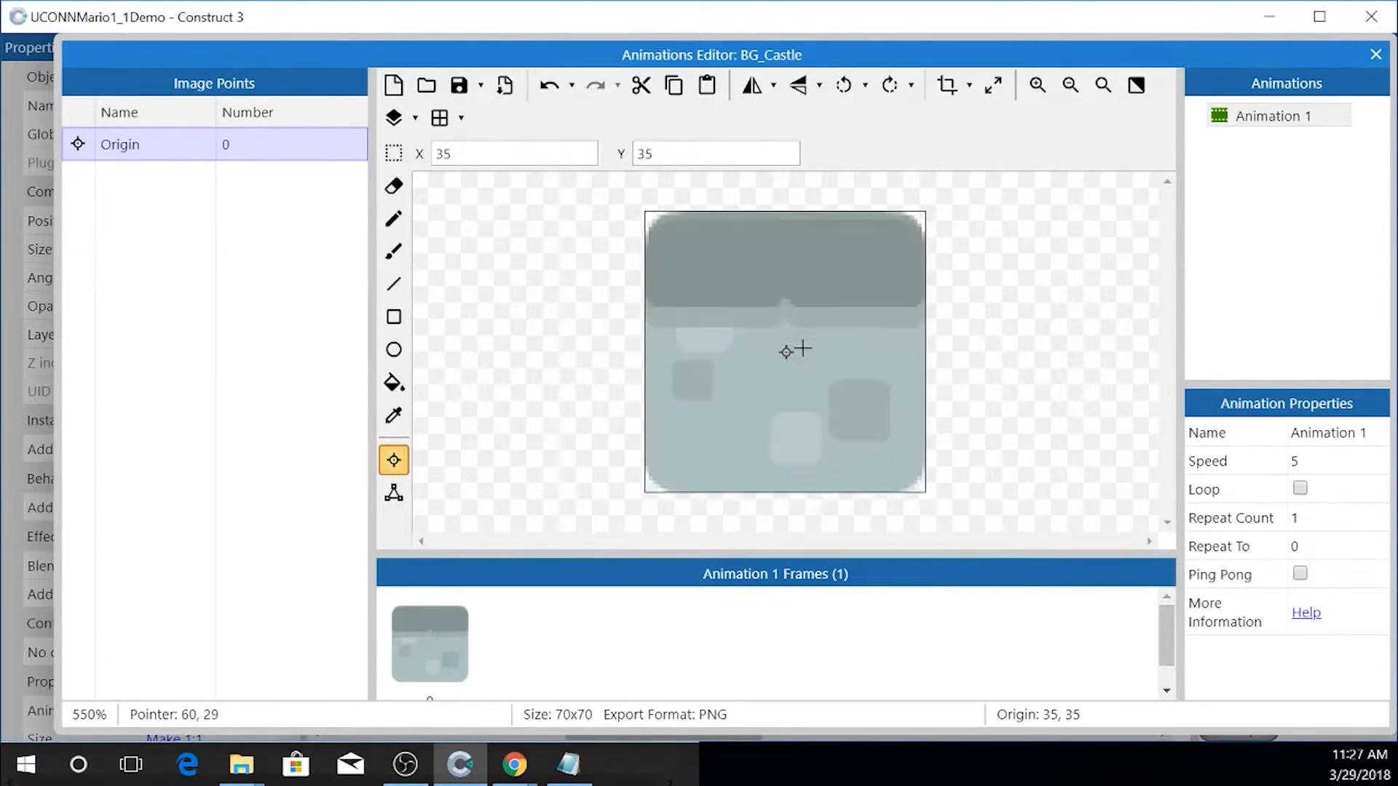
click(645, 211)
click(1373, 55)
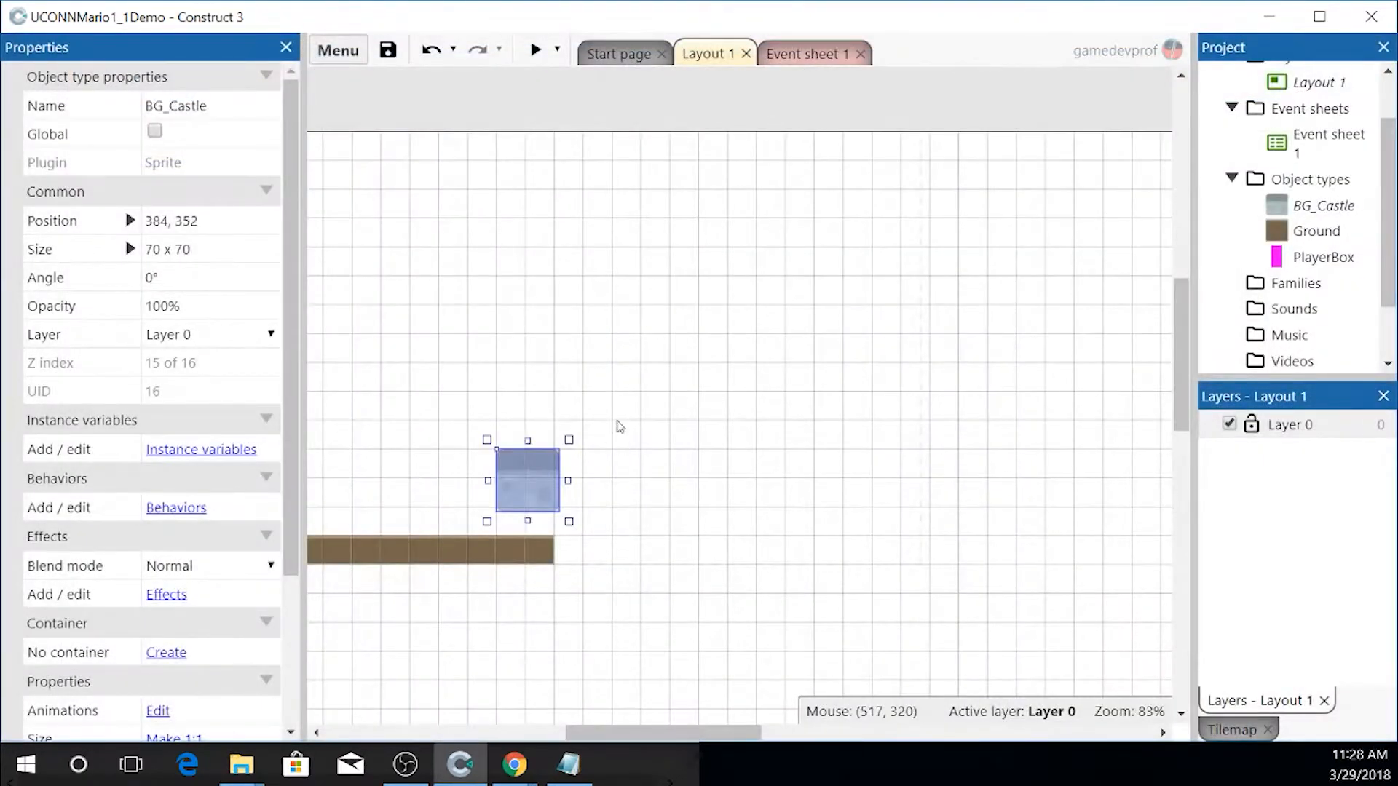
- Move the BG_Castle tile past the end of the ground row to position 448, 352
scroll(492, 405, up, 3)
scroll(504, 467, down, 4)
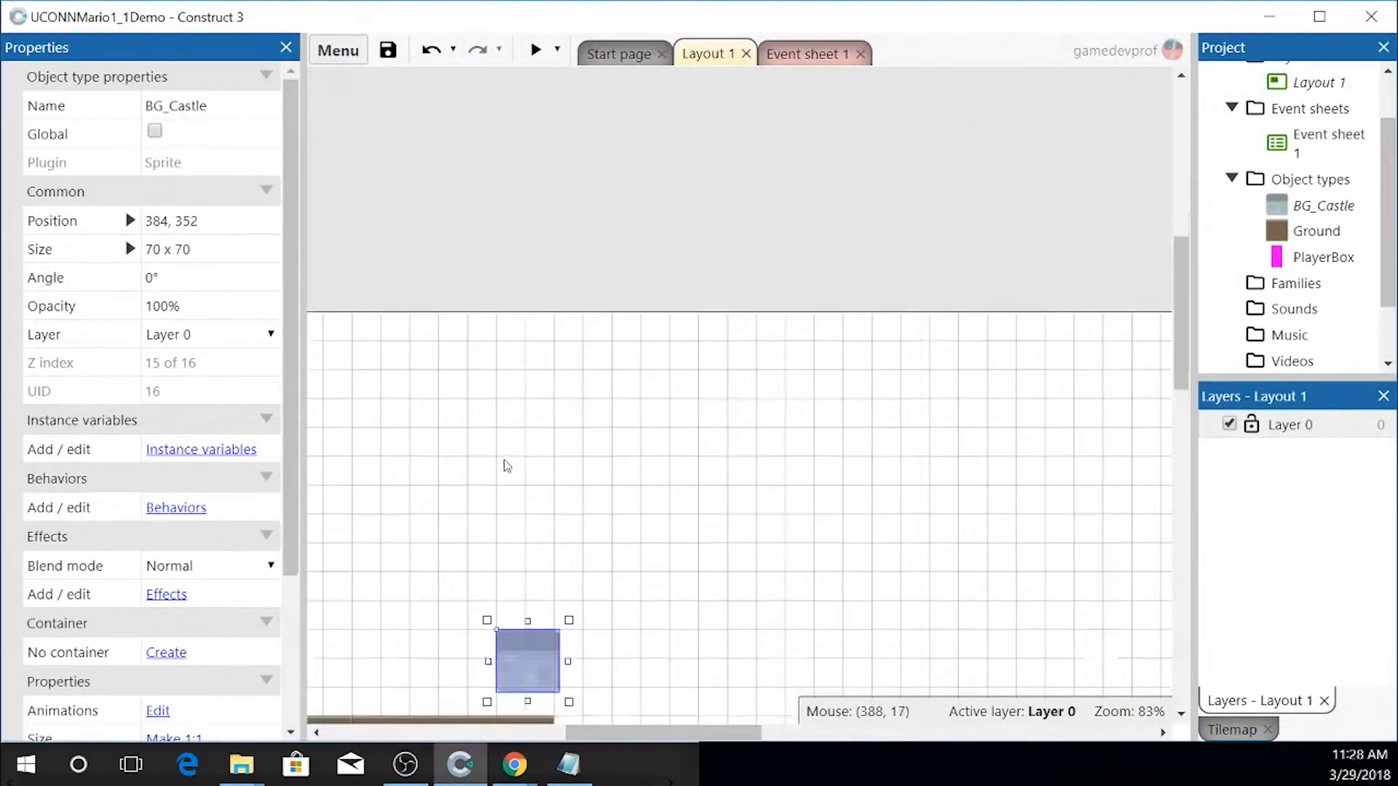
ctrl+scroll(497, 376, up, 2)
ctrl+scroll(497, 376, up, 7)
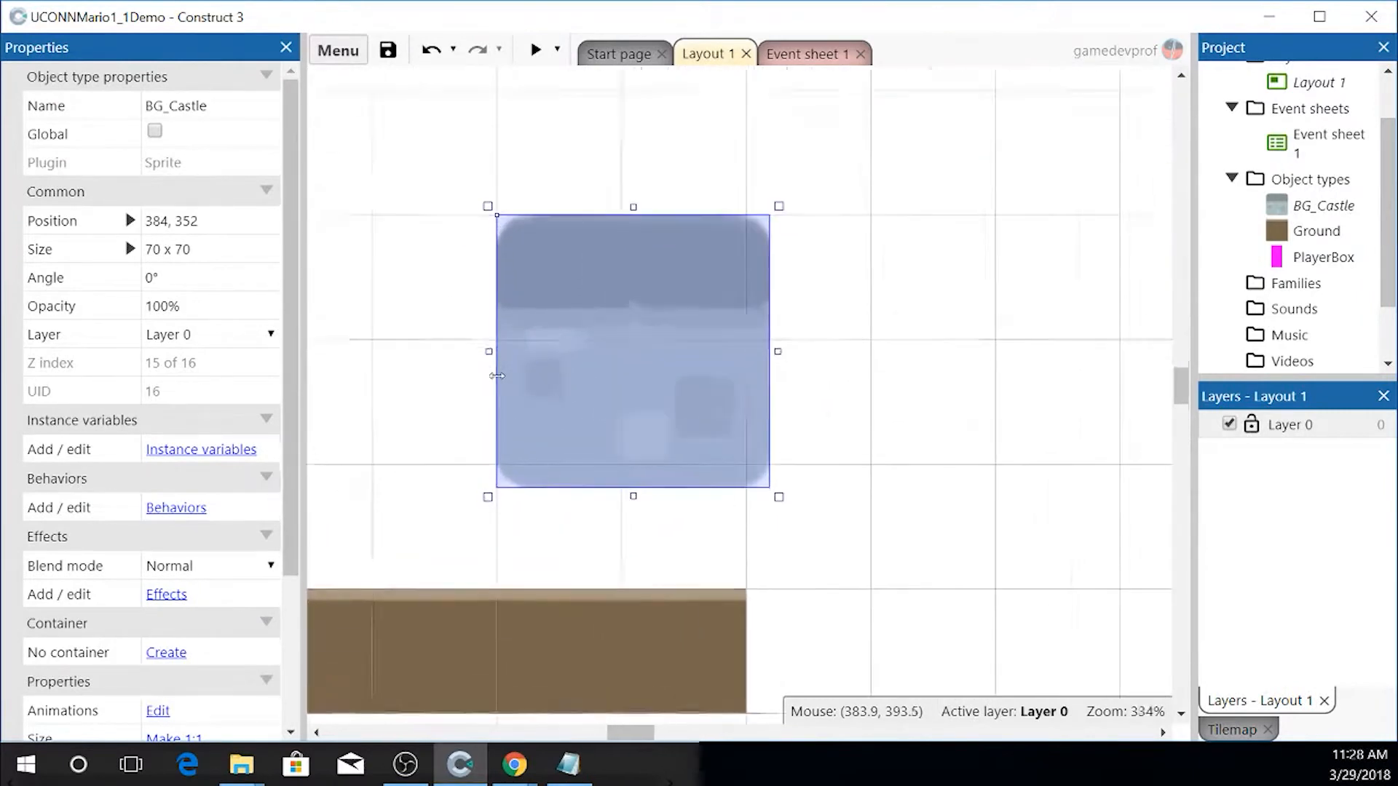
ctrl+scroll(460, 340, down, 1)
ctrl+scroll(460, 339, down, 2)
click(400, 241)
drag(521, 291, 751, 283)
click(832, 194)
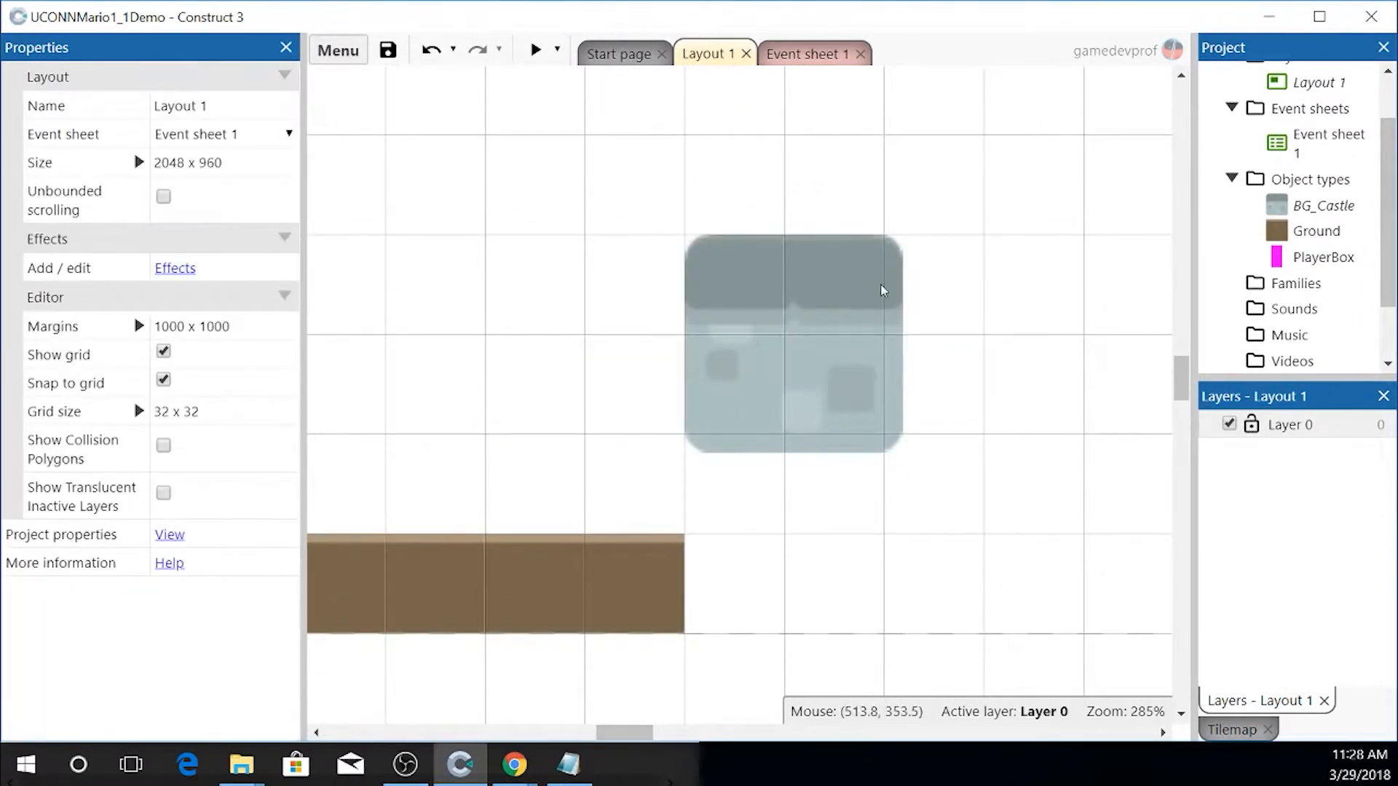
- Resize the BG_Castle tile to 64 x 64 to fit the grid, and deselect it
click(872, 404)
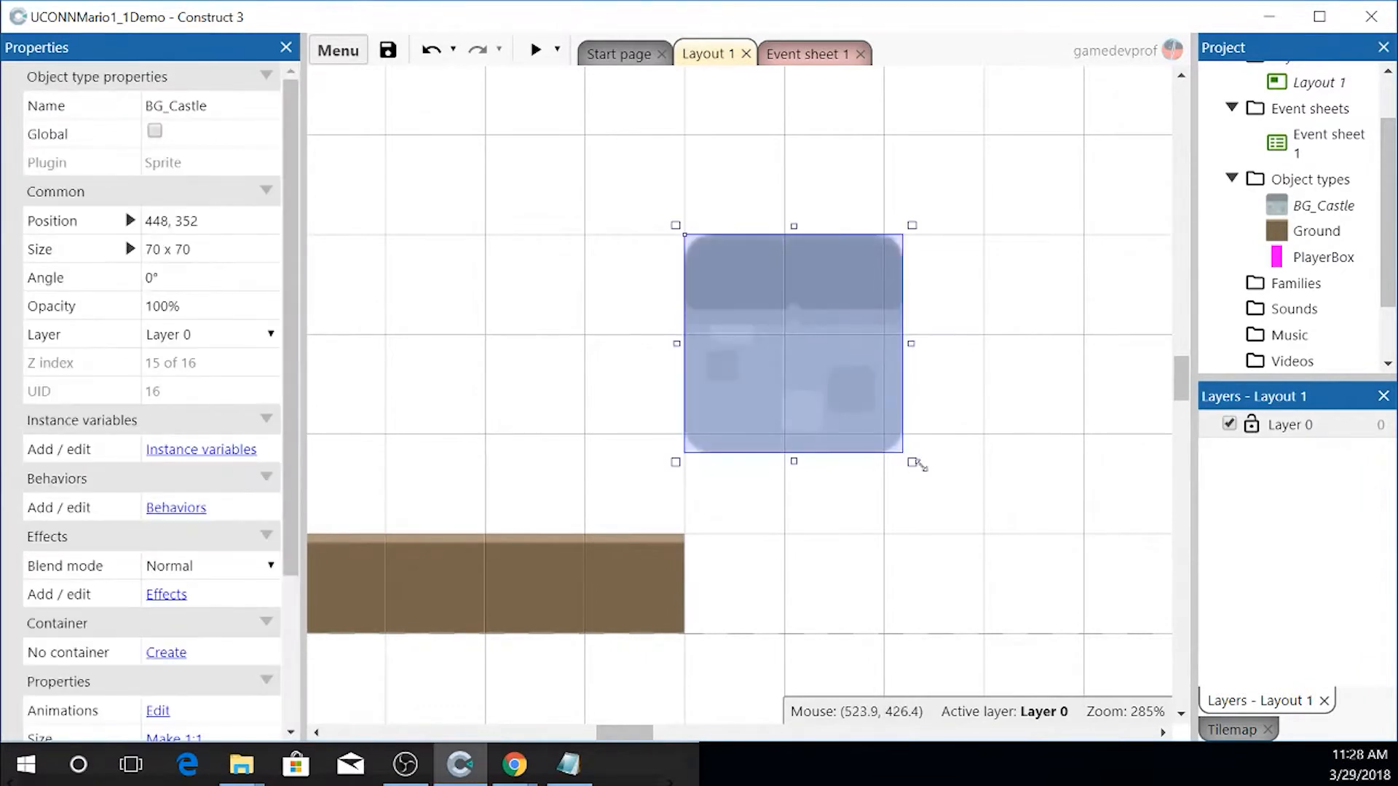
drag(912, 462, 899, 448)
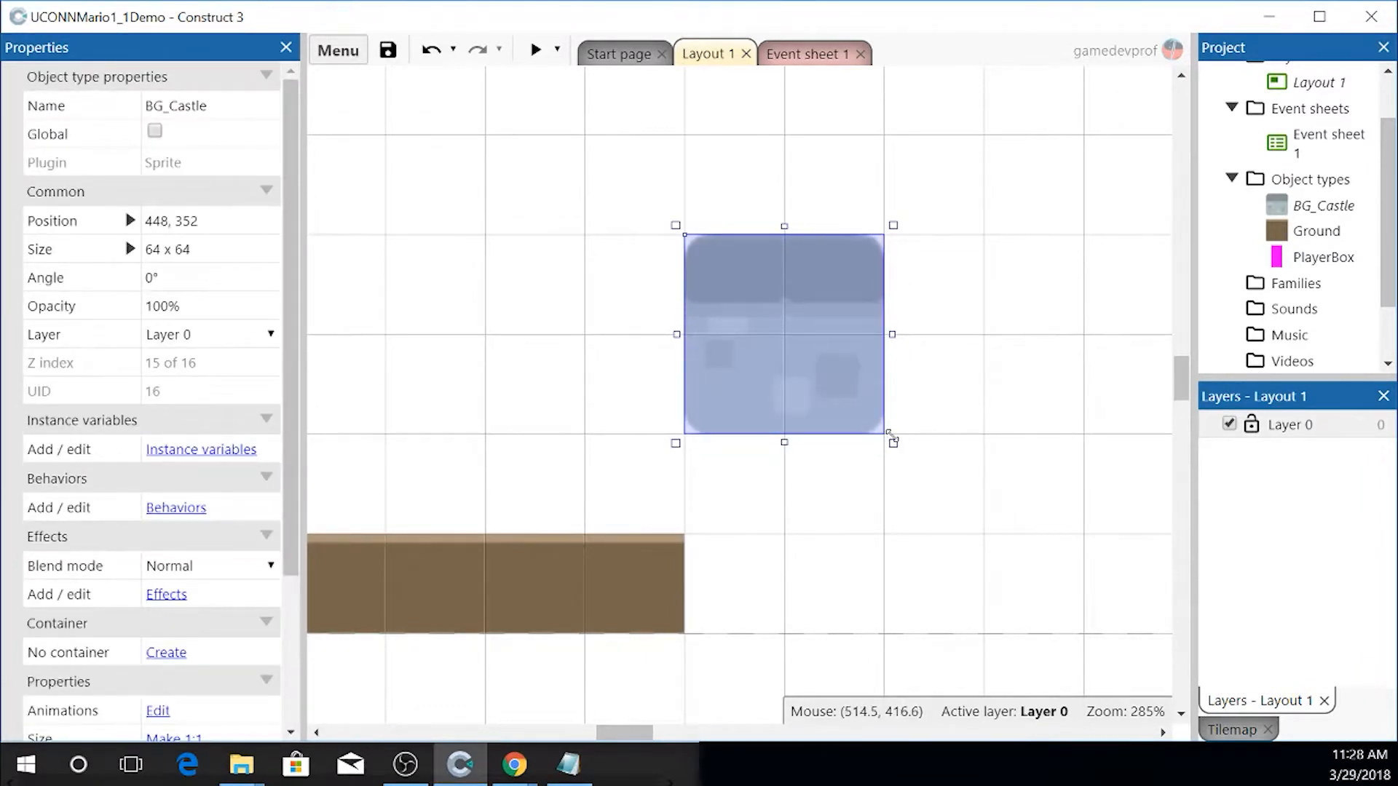
click(552, 310)
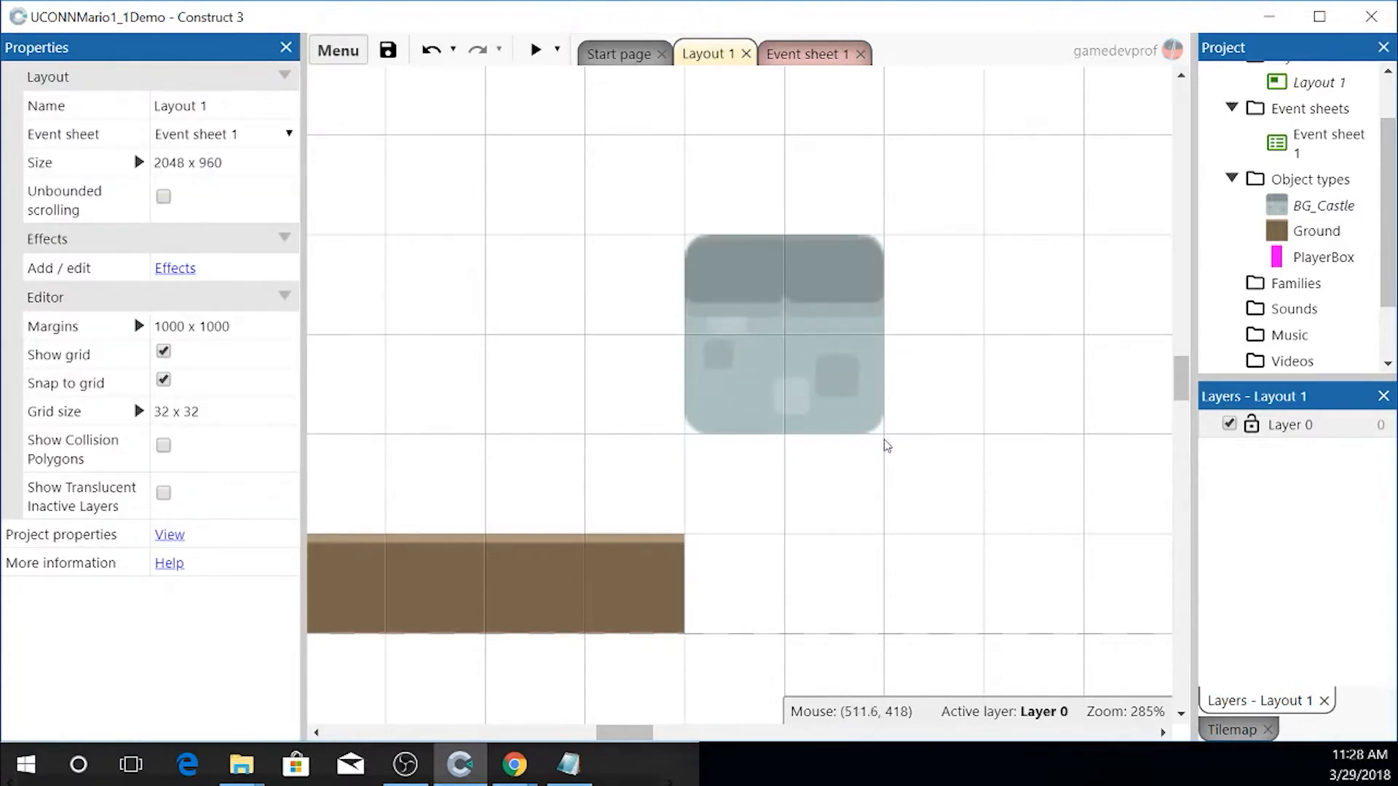
- Duplicate the BG_Castle tile beside the original, toward the ground row, and shrink the copy to 32 x 32 at position 416, 384
click(712, 296)
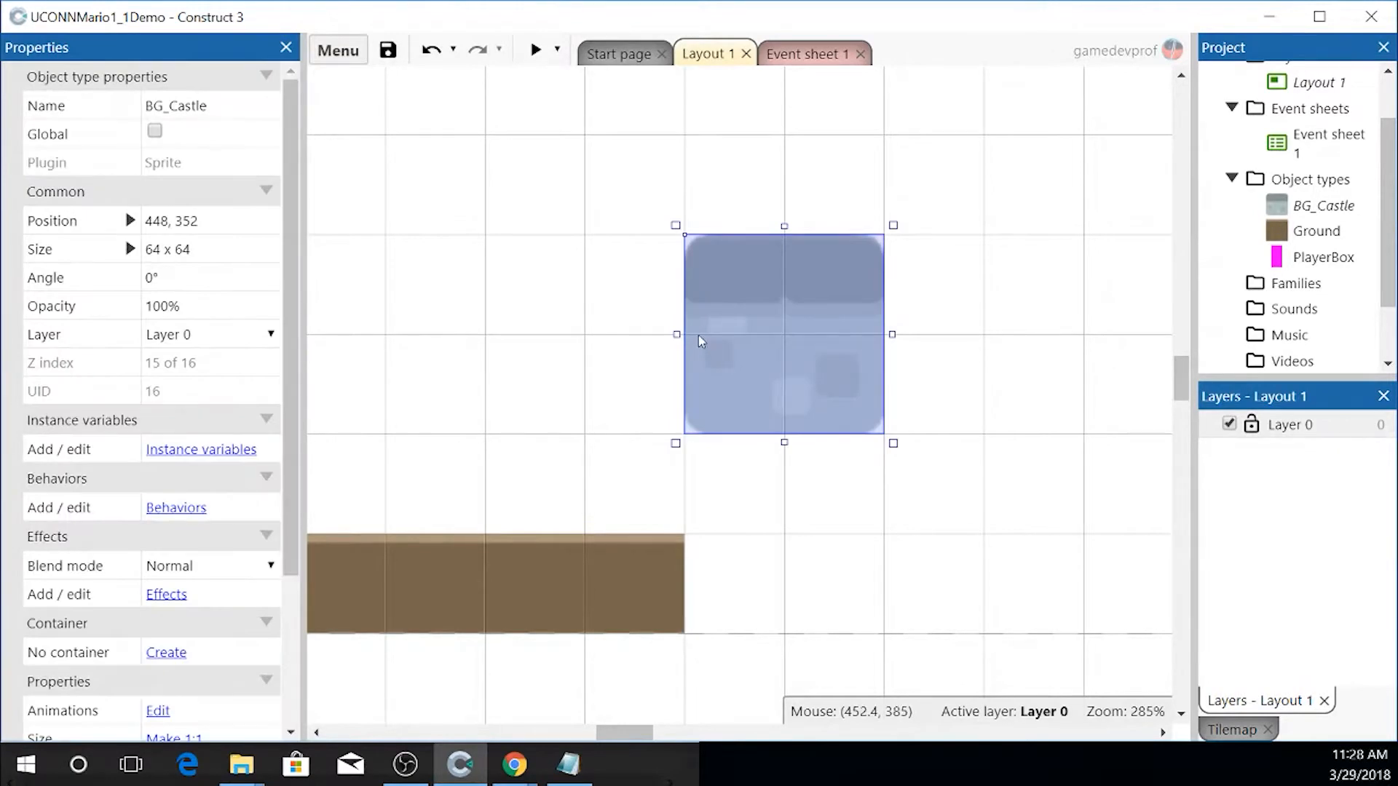
key(ctrl+c)
click(828, 428)
key(ctrl+v)
mouse_move(687, 323)
mouse_down()
mouse_move(521, 304)
mouse_move(669, 311)
mouse_up()
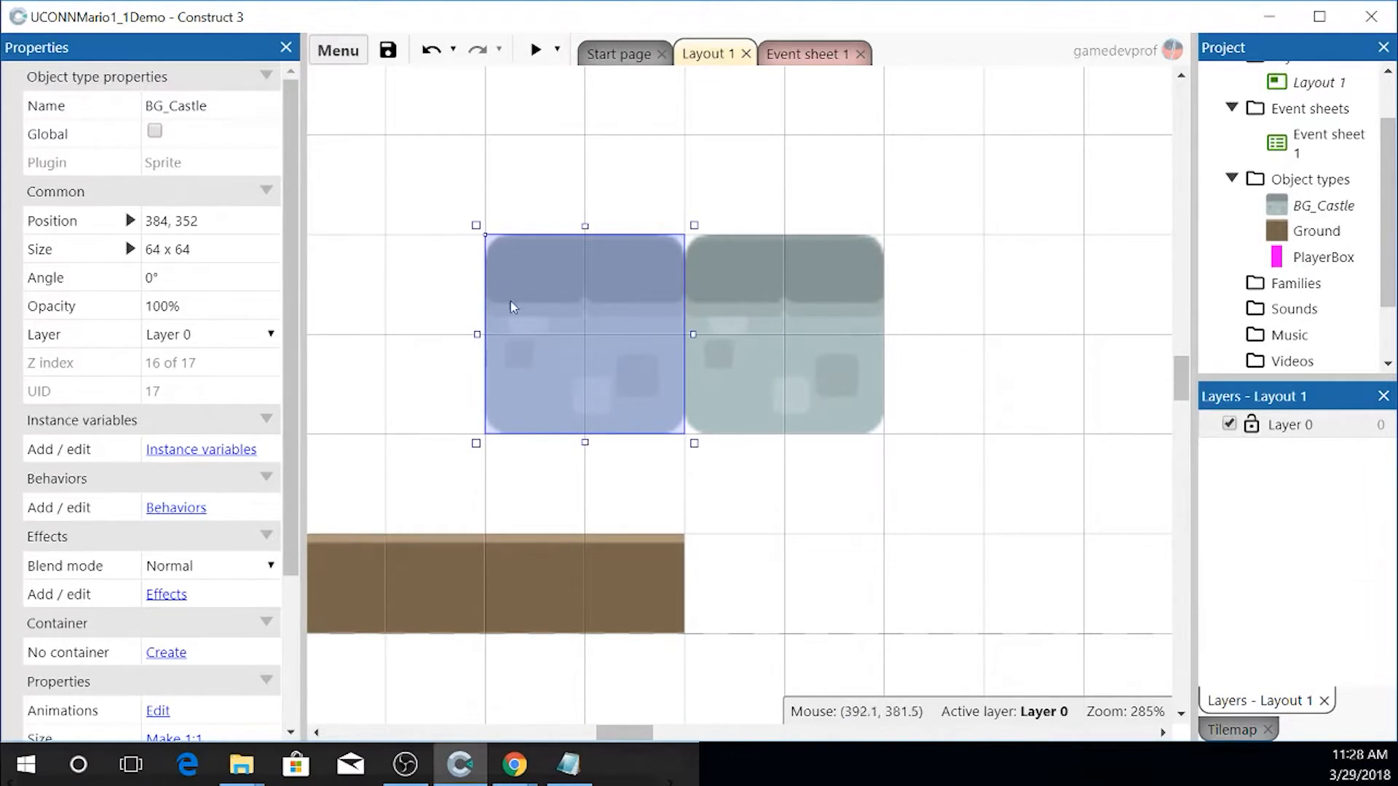
drag(496, 249, 550, 310)
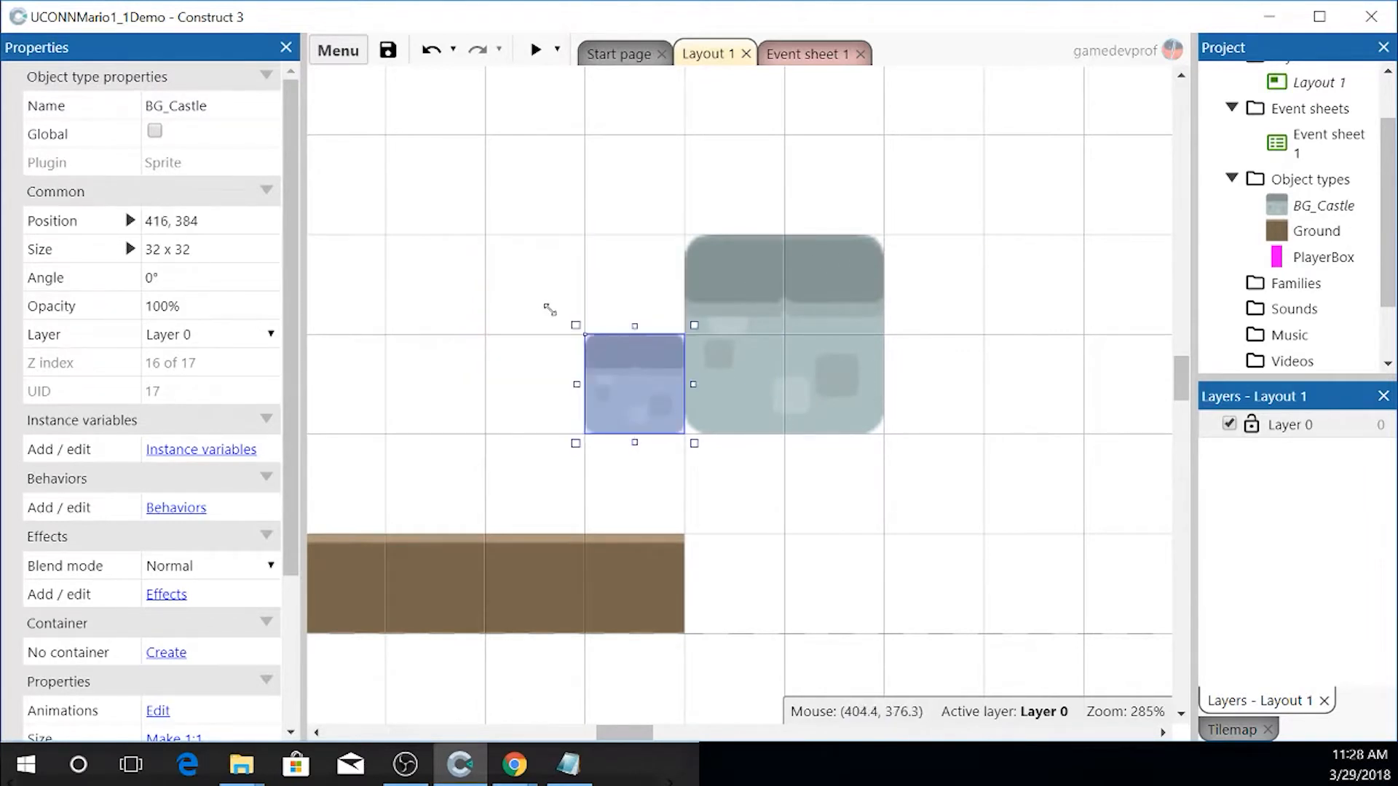
click(546, 394)
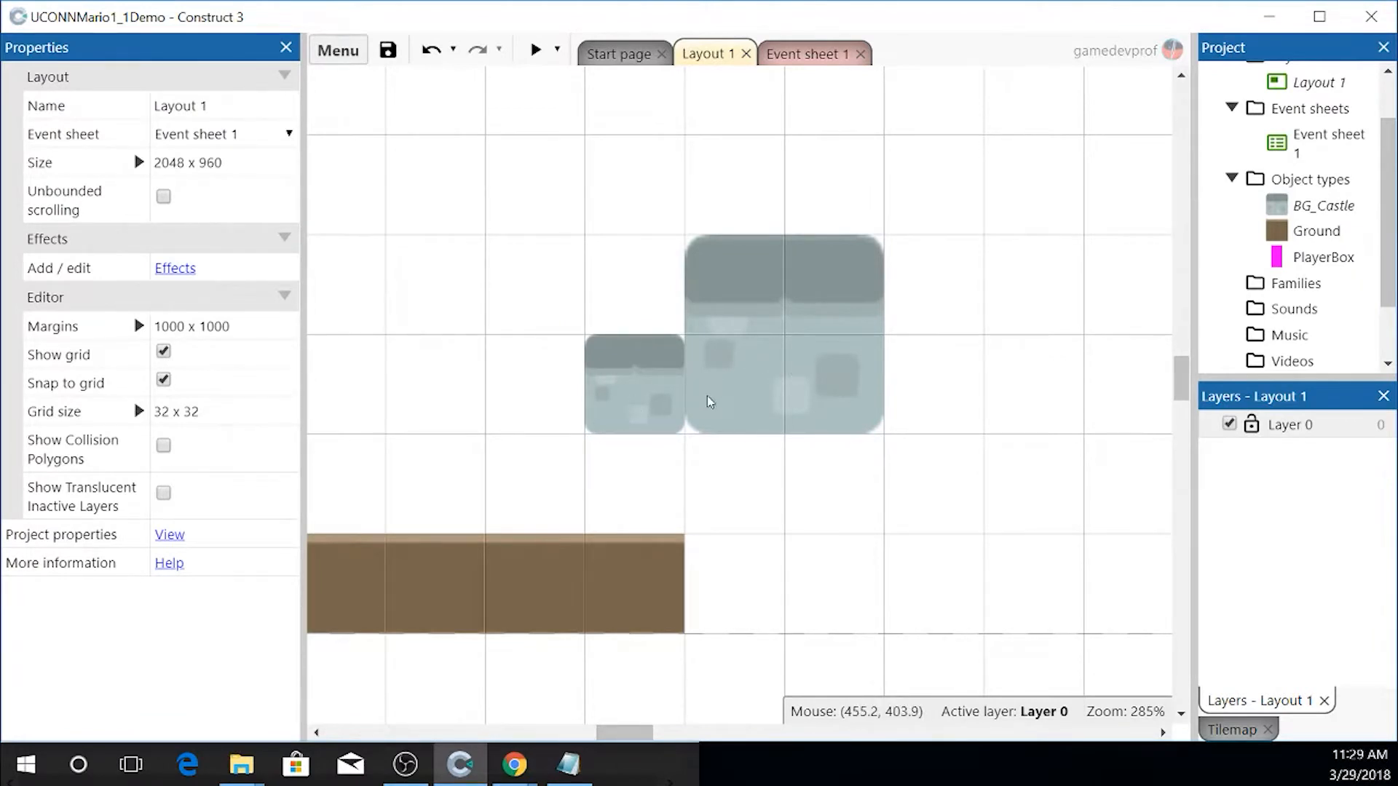
- Place another copy of the 64 x 64 BG_Castle tile on its far side and enlarge it to 96 x 96 at position 512, 320
click(736, 383)
key(ctrl+c)
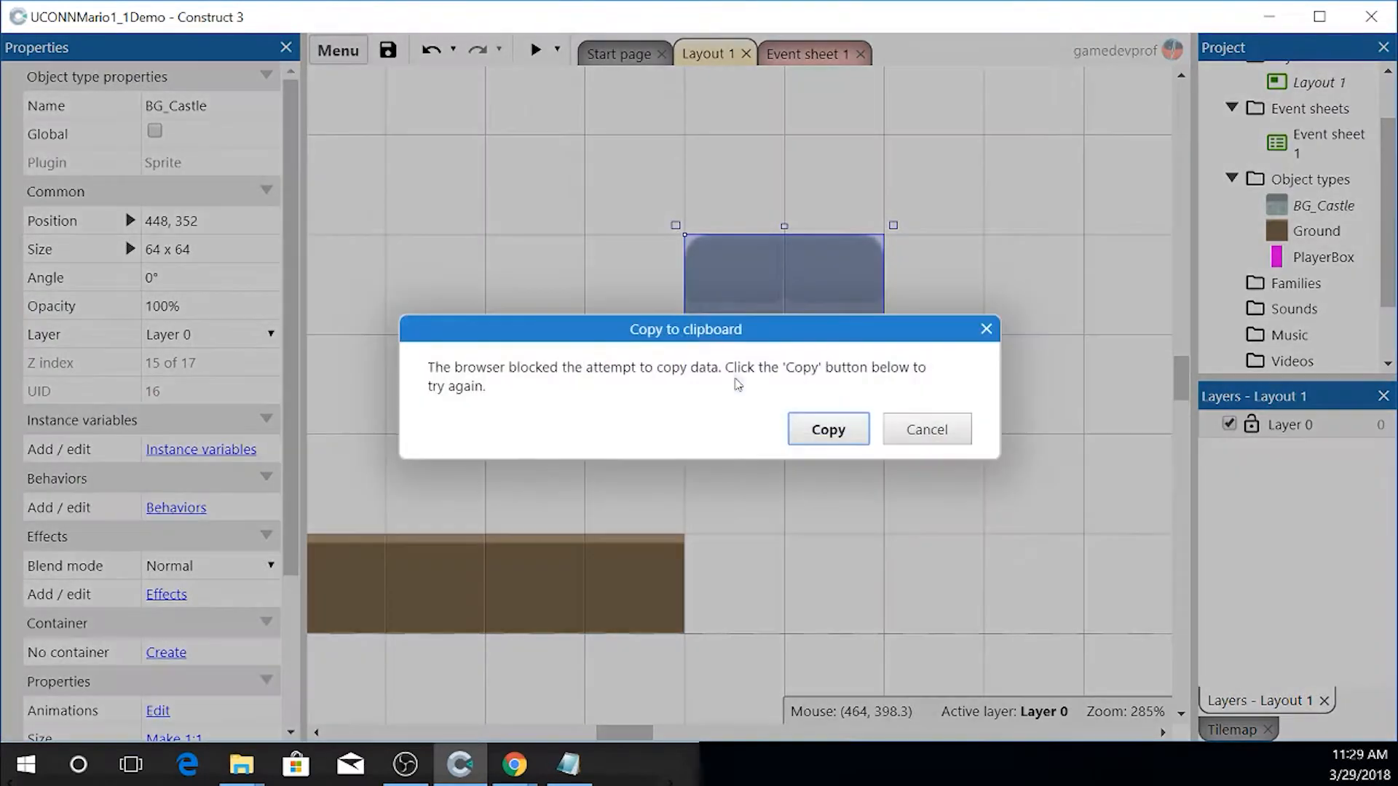
click(836, 432)
key(ctrl+v)
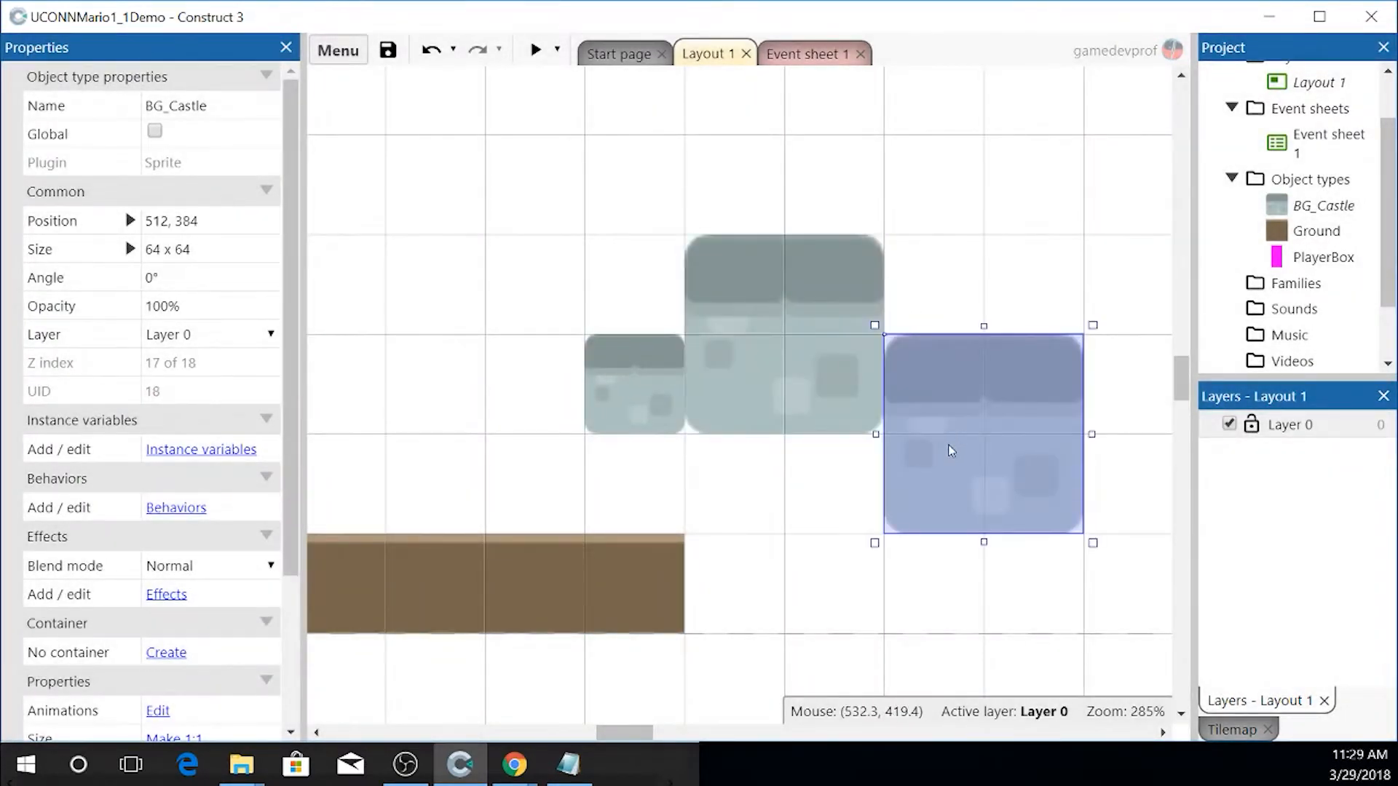
drag(948, 446, 955, 357)
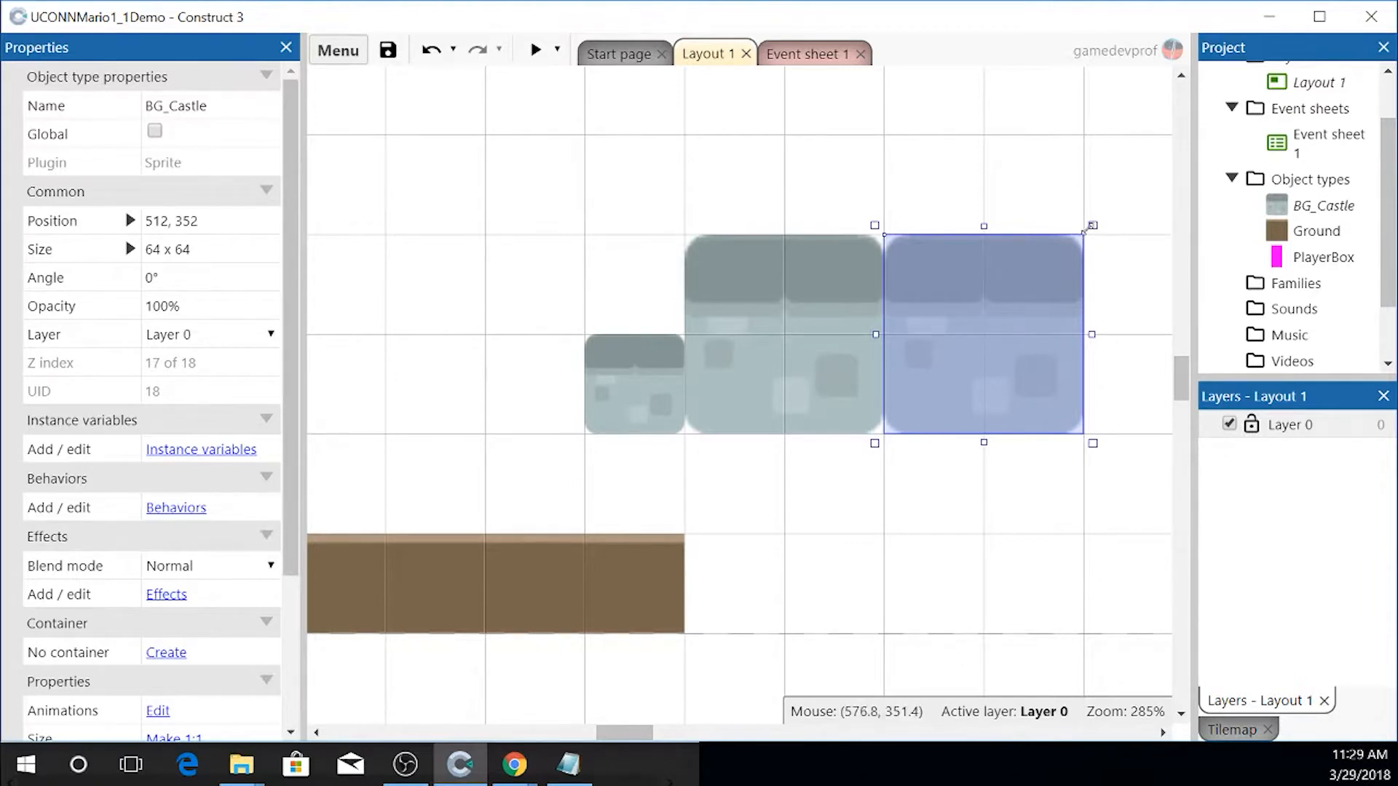
drag(1100, 222, 866, 150)
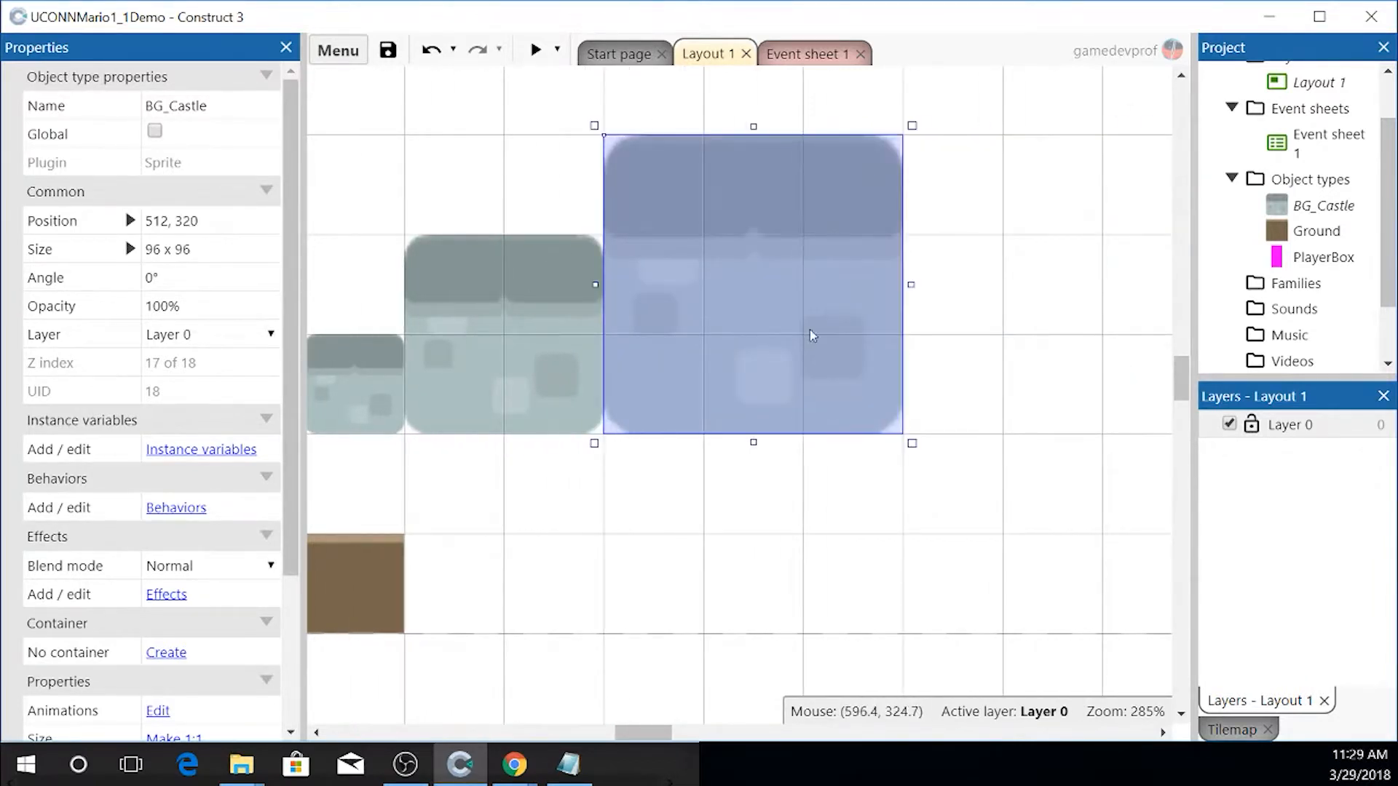
click(777, 569)
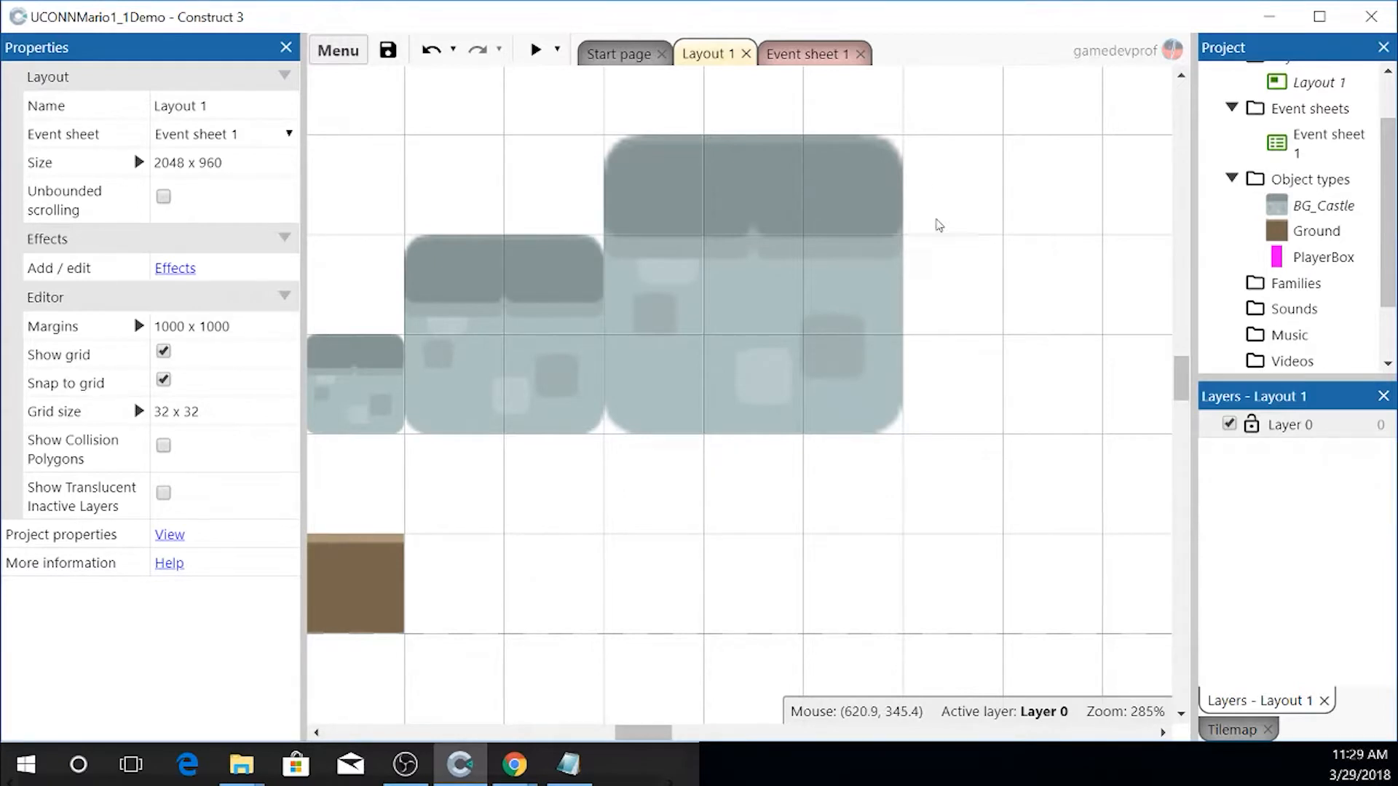
- Delete the 96 x 96 BG_Castle copy
click(863, 269)
key(Delete)
- Add the Solid behavior to BG_Castle and close its behaviors dialog
drag(643, 743, 610, 743)
click(915, 331)
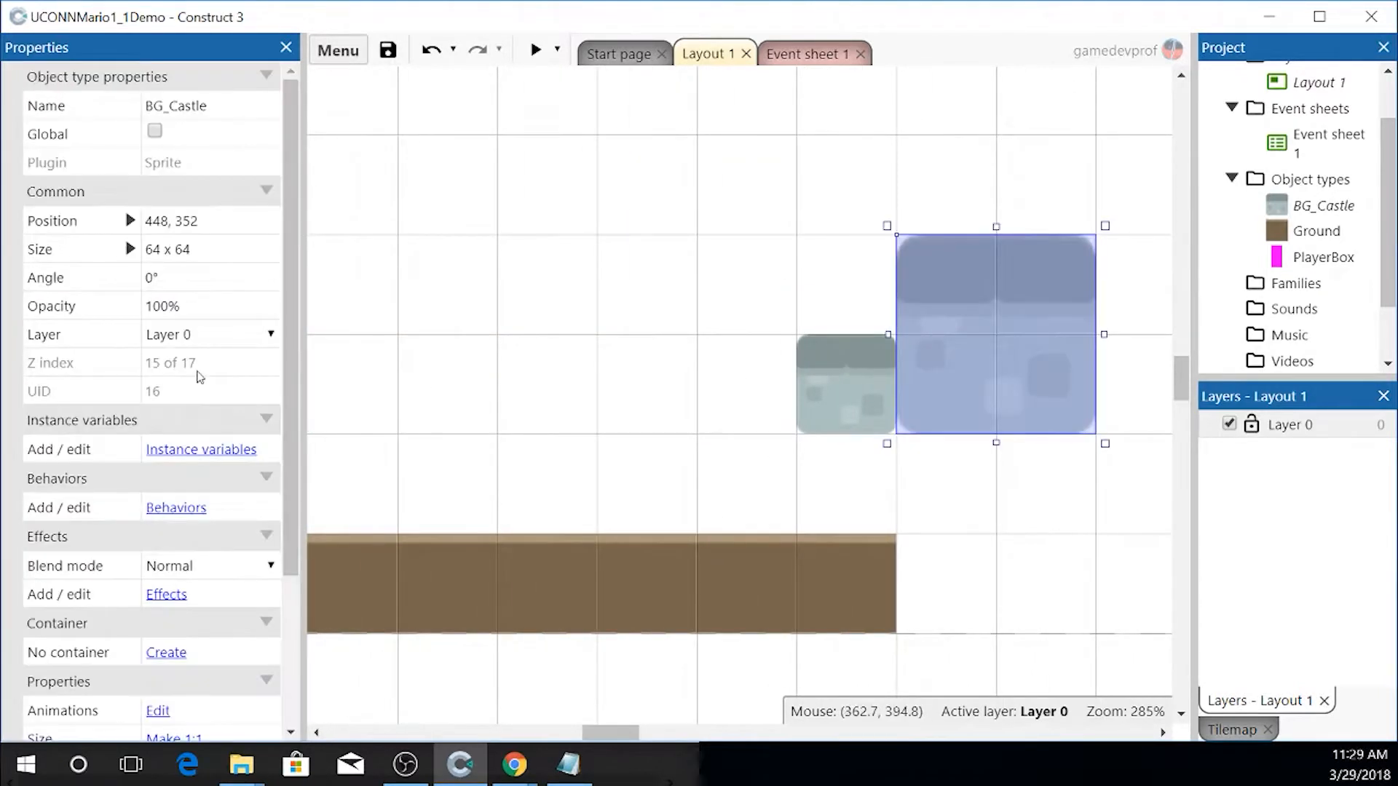
click(160, 509)
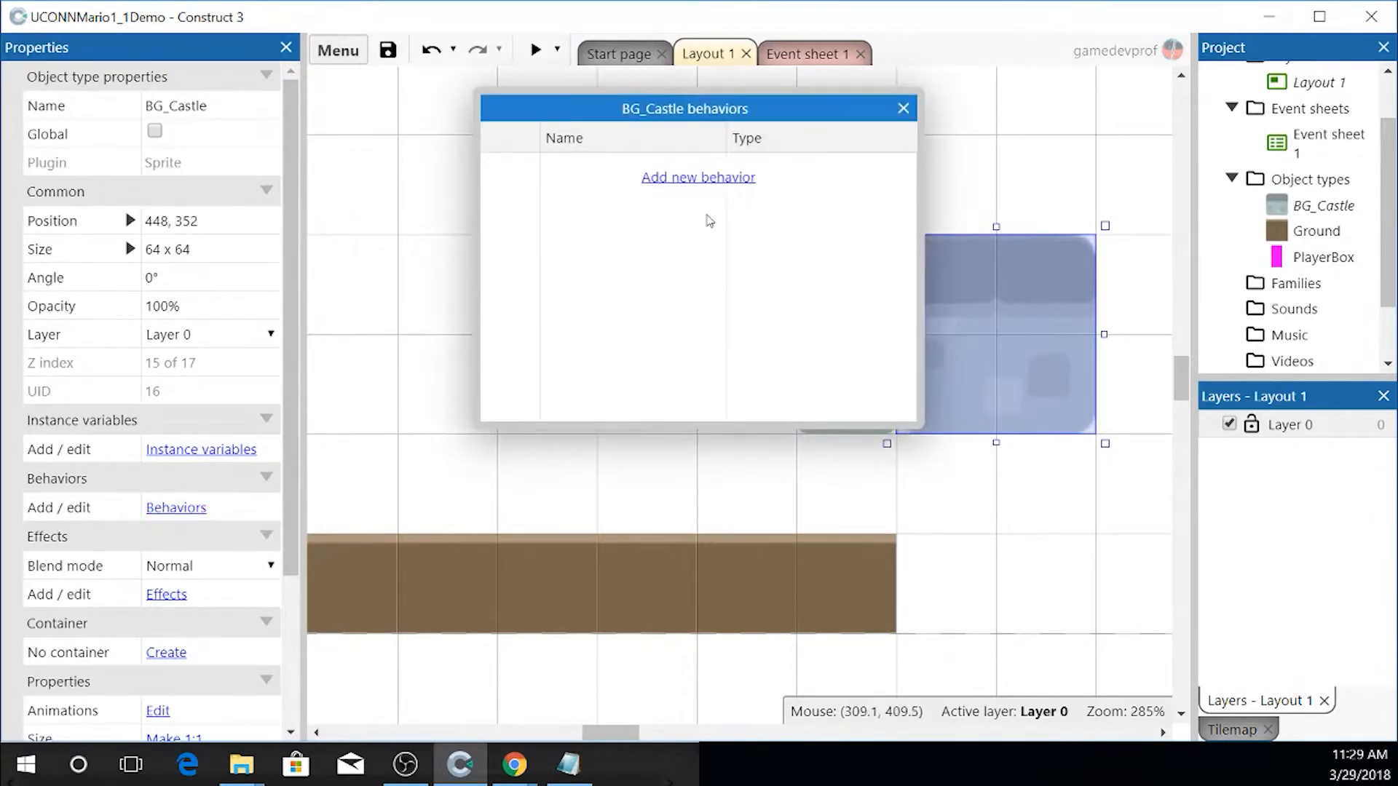
click(697, 178)
double_click(858, 271)
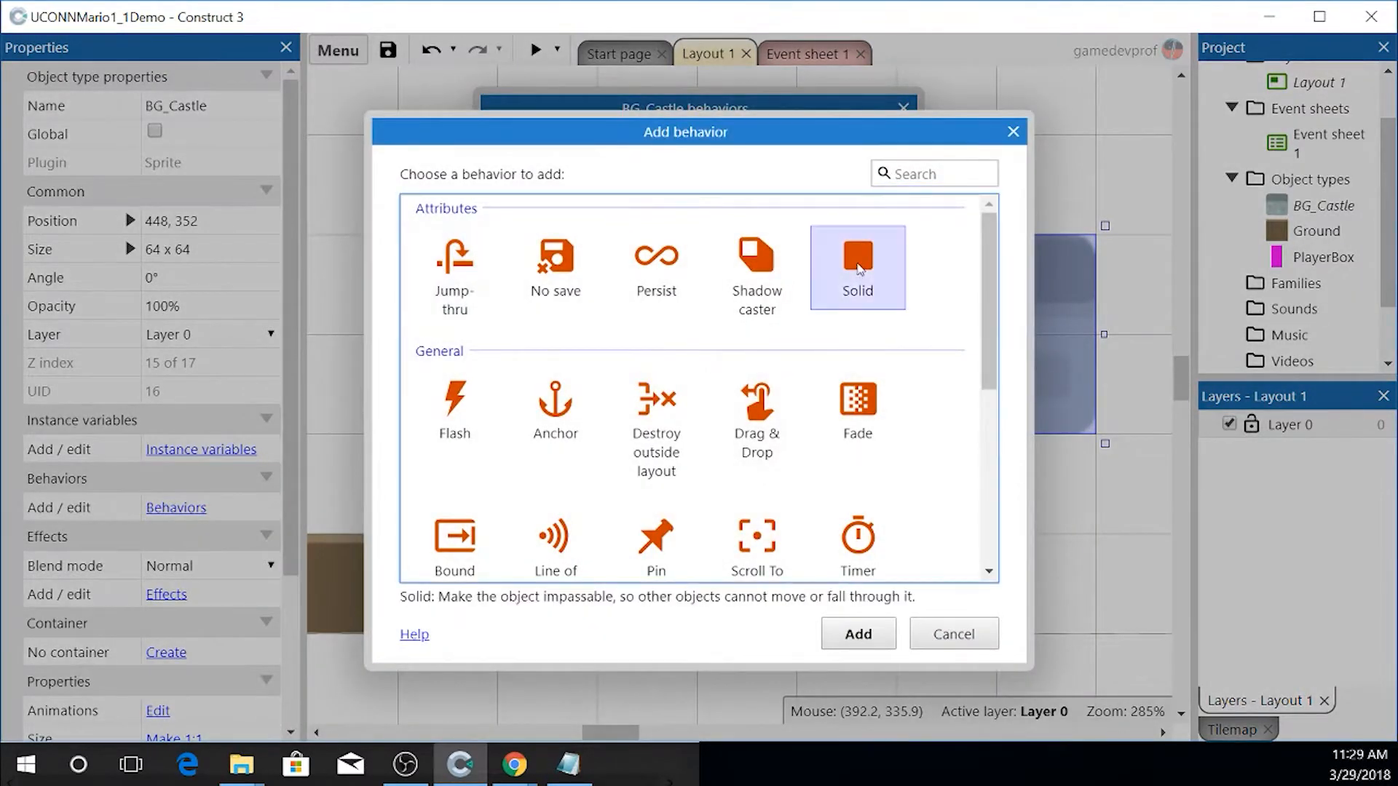
click(902, 108)
- Move both castle tiles down one grid row, the small one to 416, 416 and the large one to 448, 384
drag(921, 346, 827, 482)
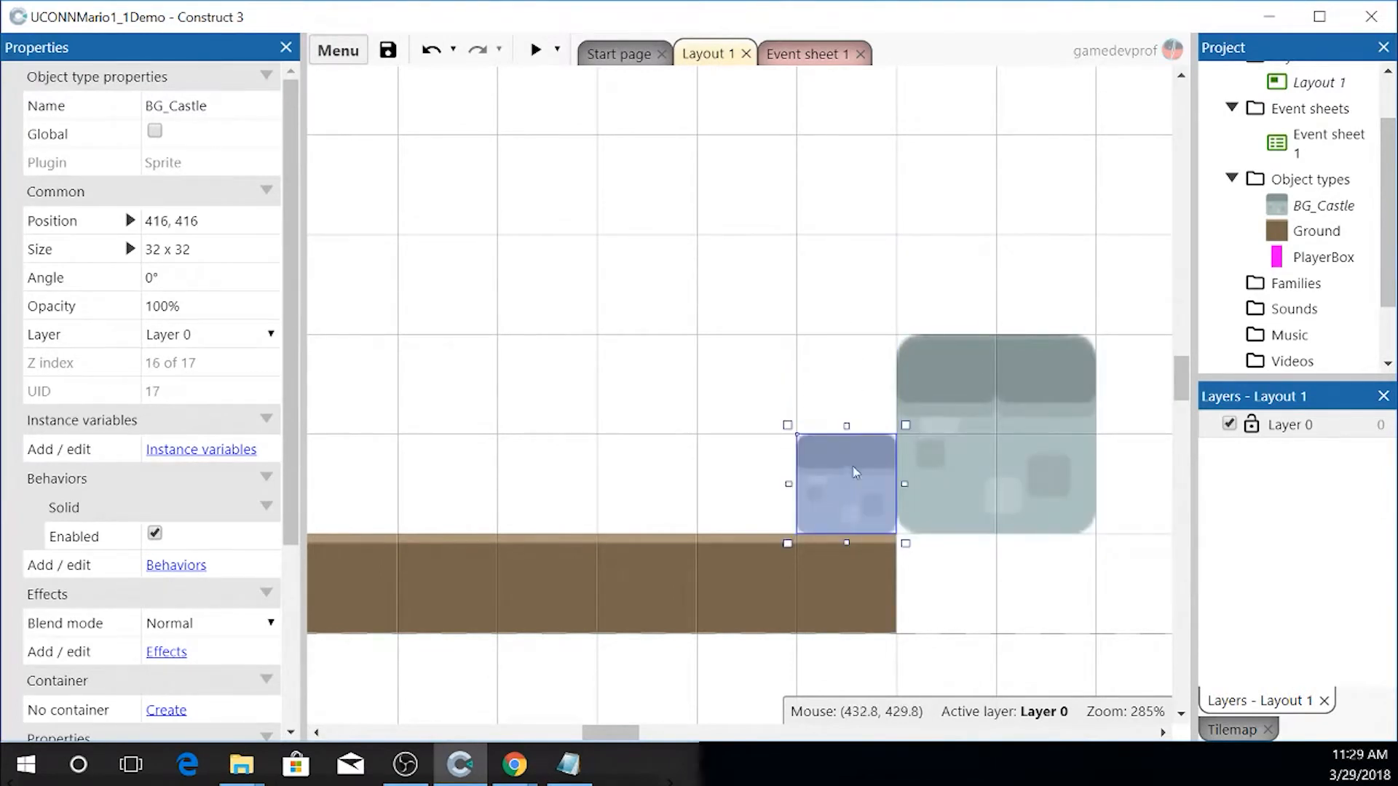
click(951, 466)
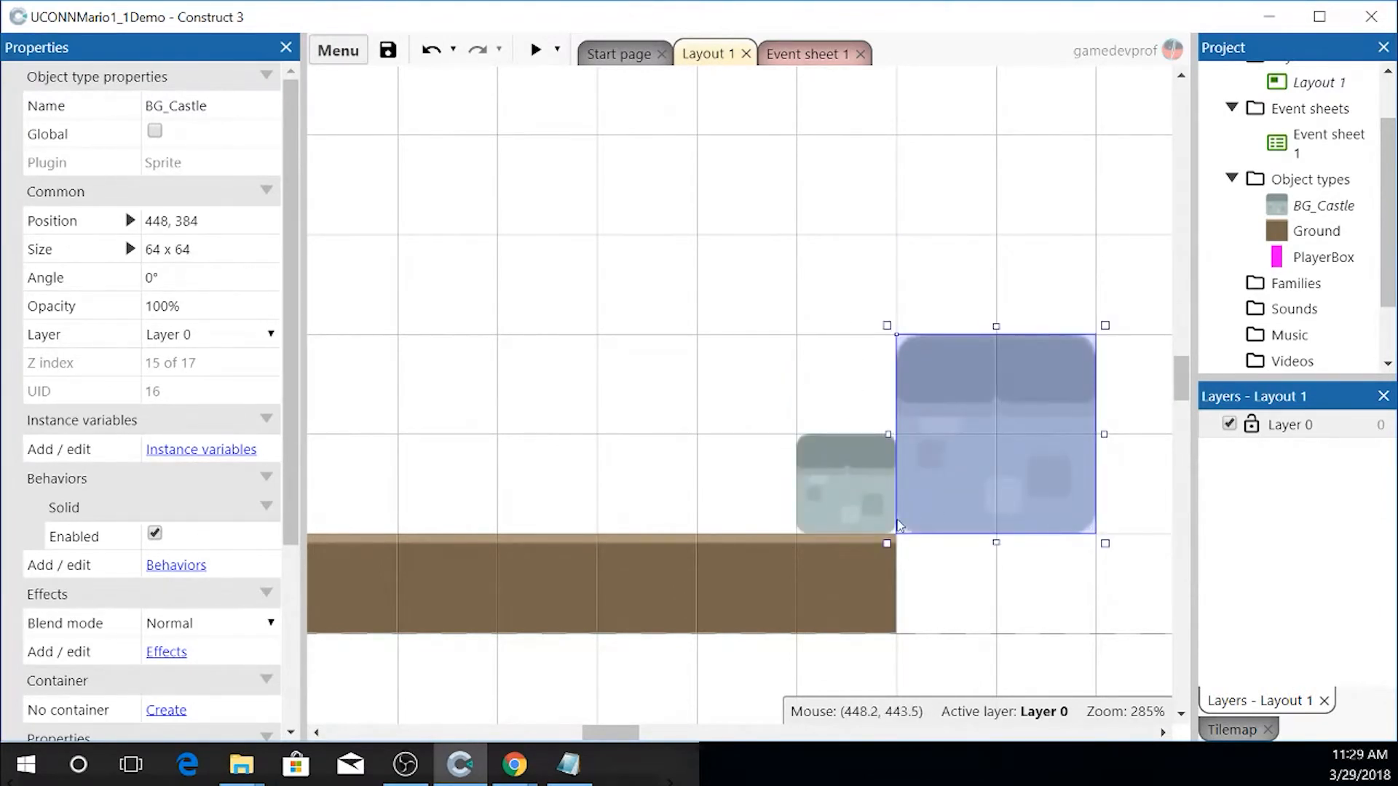
click(694, 491)
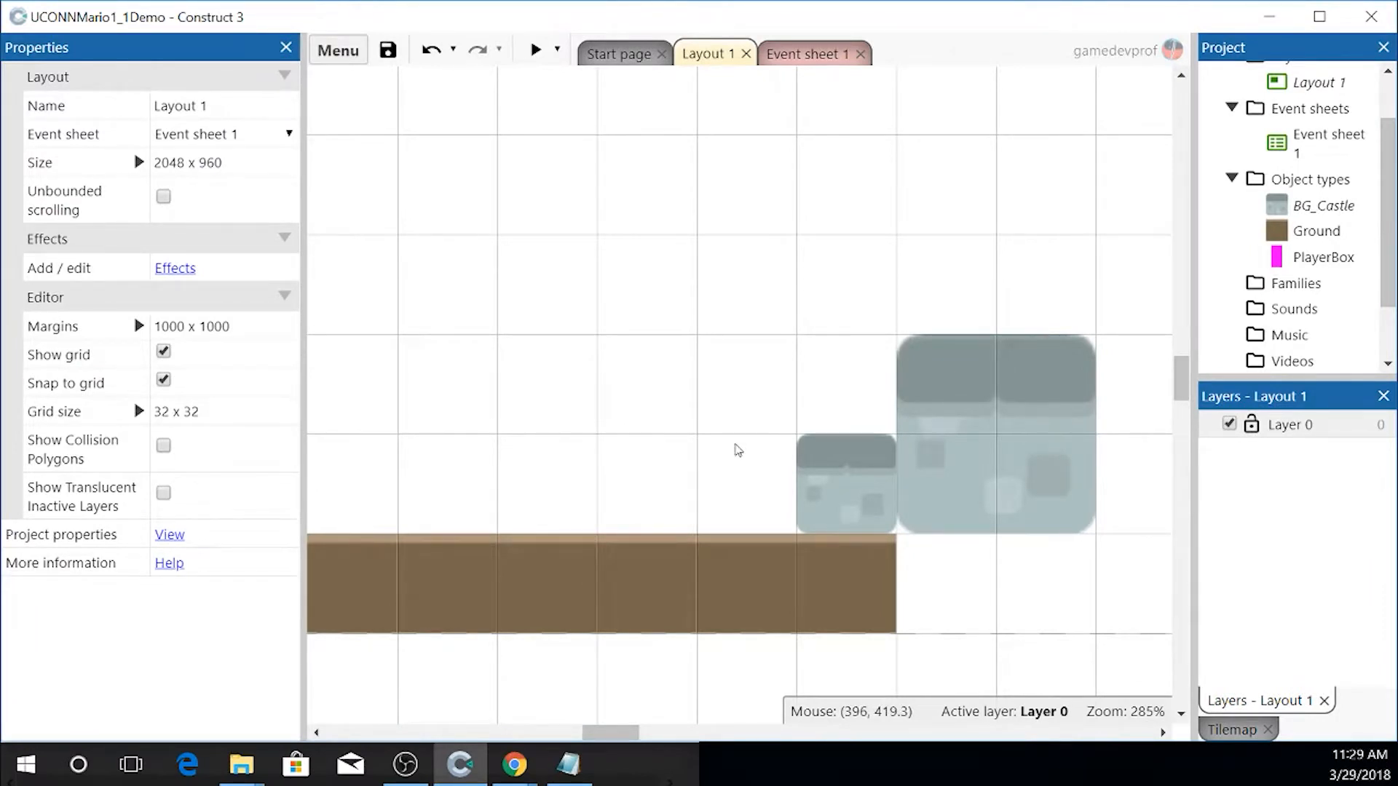
- Examine the General plugins for a new object type, such as Sprite, Tiled Background and Tilemap, without inserting one
click(842, 480)
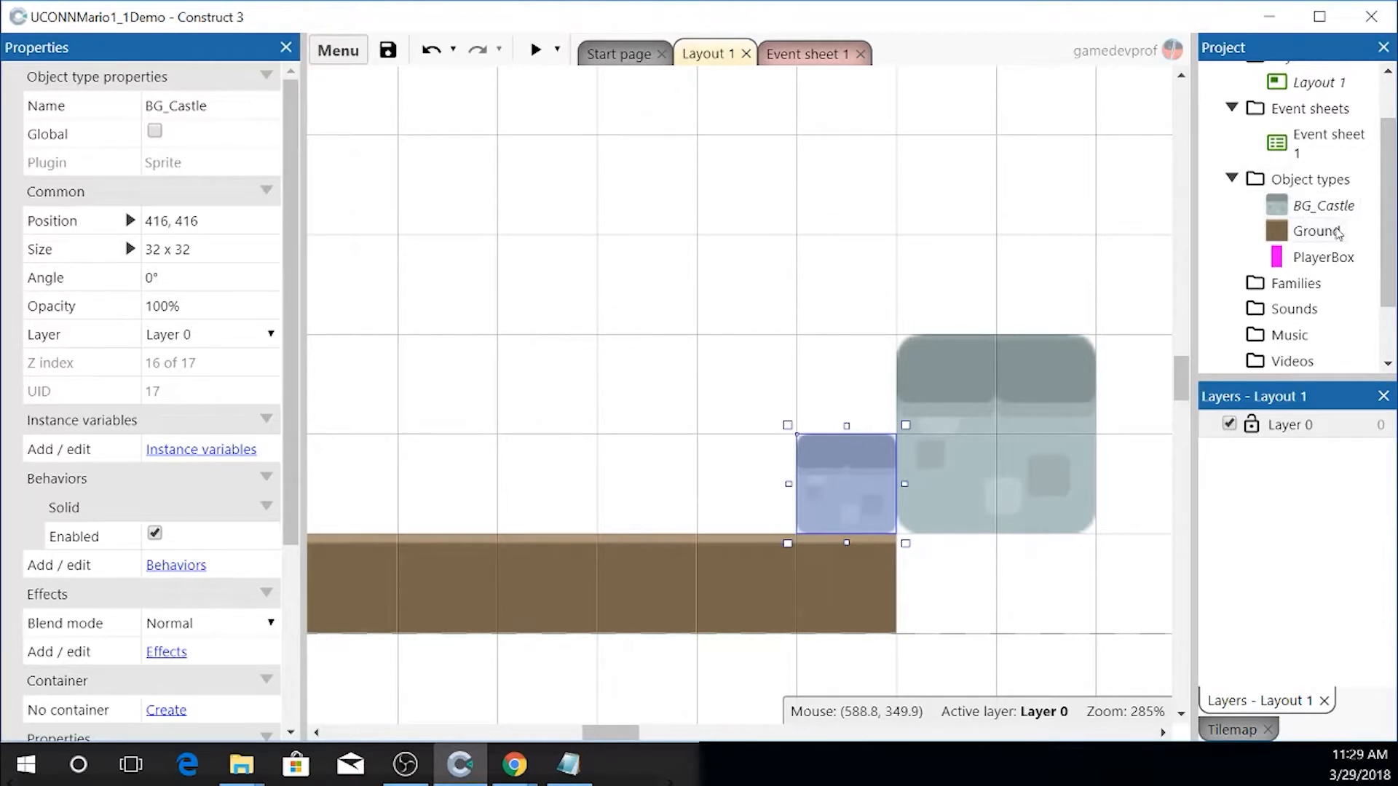
right_click(638, 355)
click(653, 368)
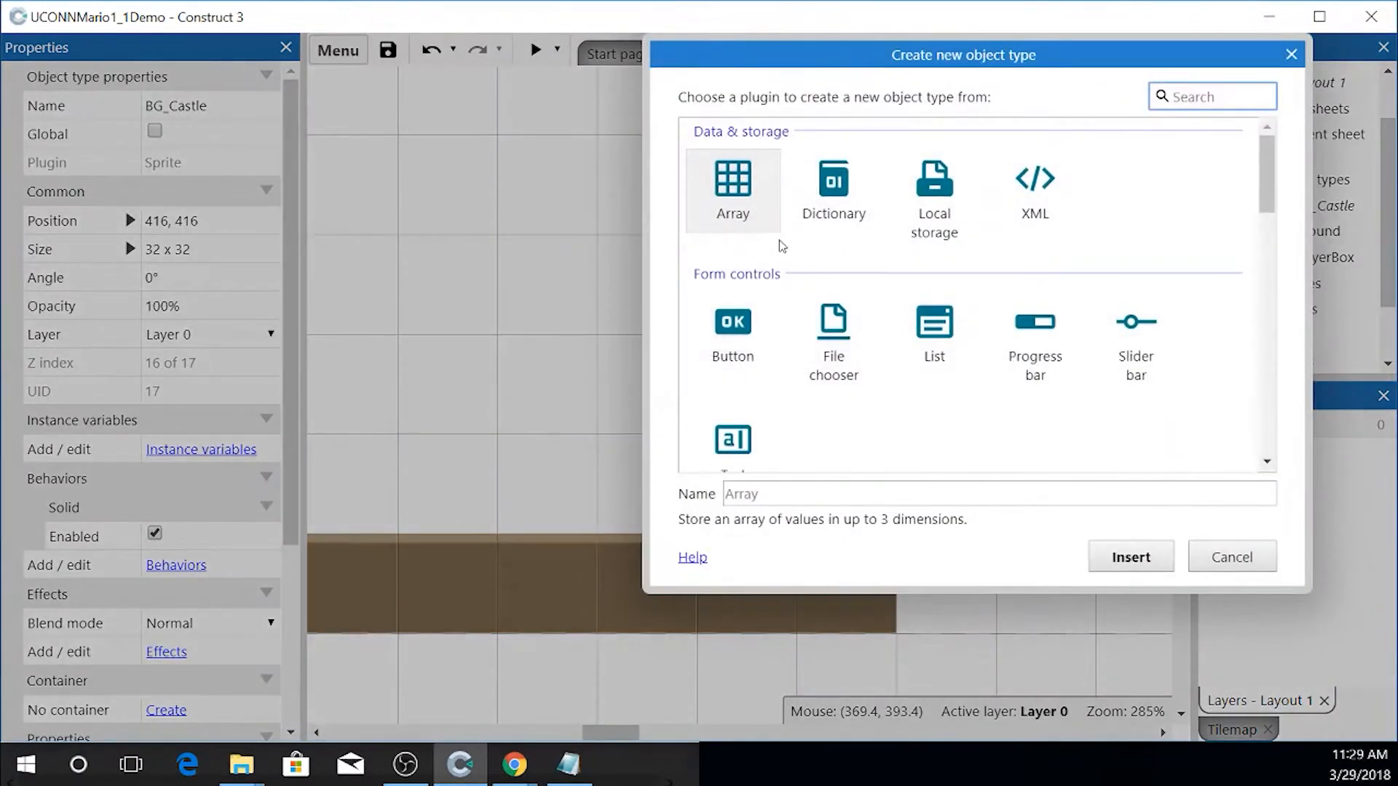
drag(1261, 177, 1262, 223)
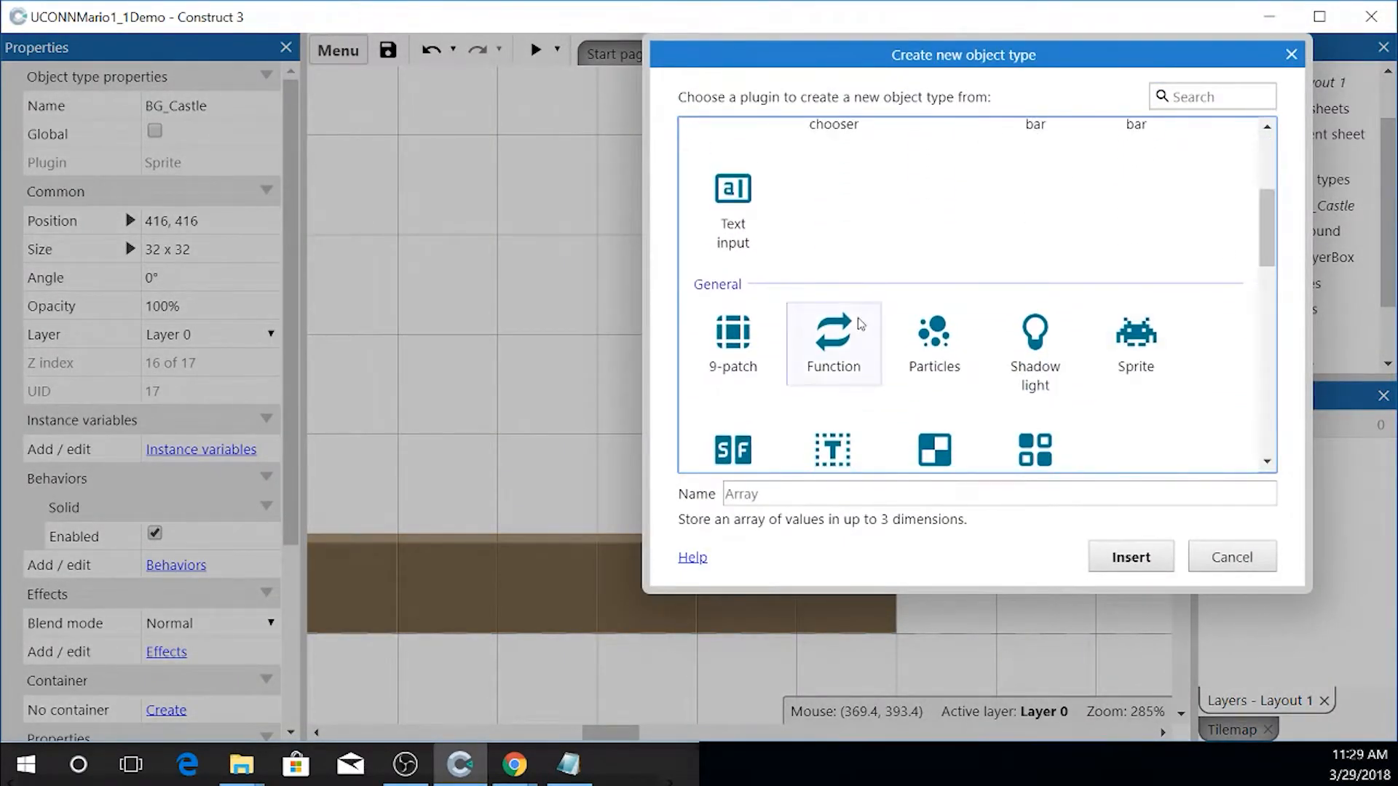
scroll(1171, 396, down, 3)
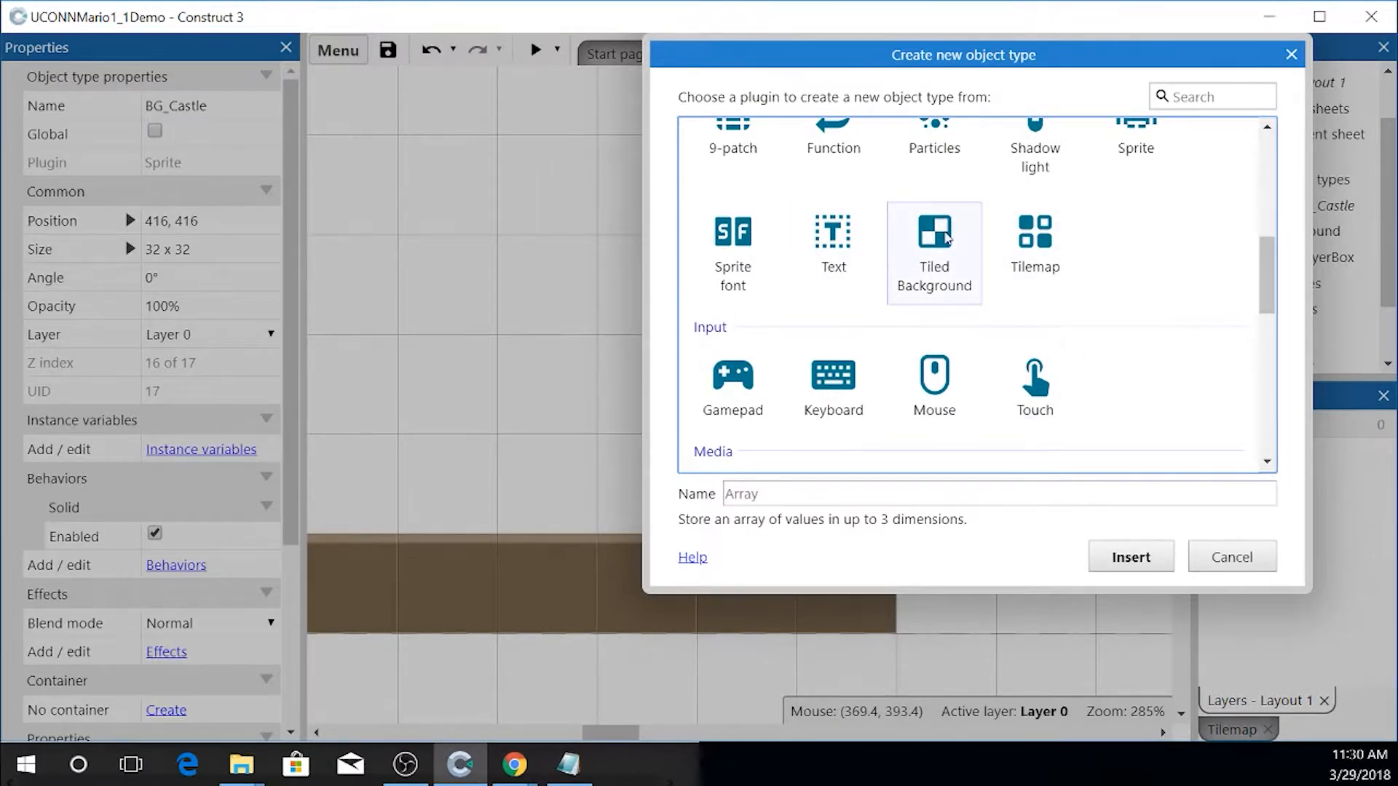
scroll(1099, 305, up, 2)
scroll(1134, 396, down, 1)
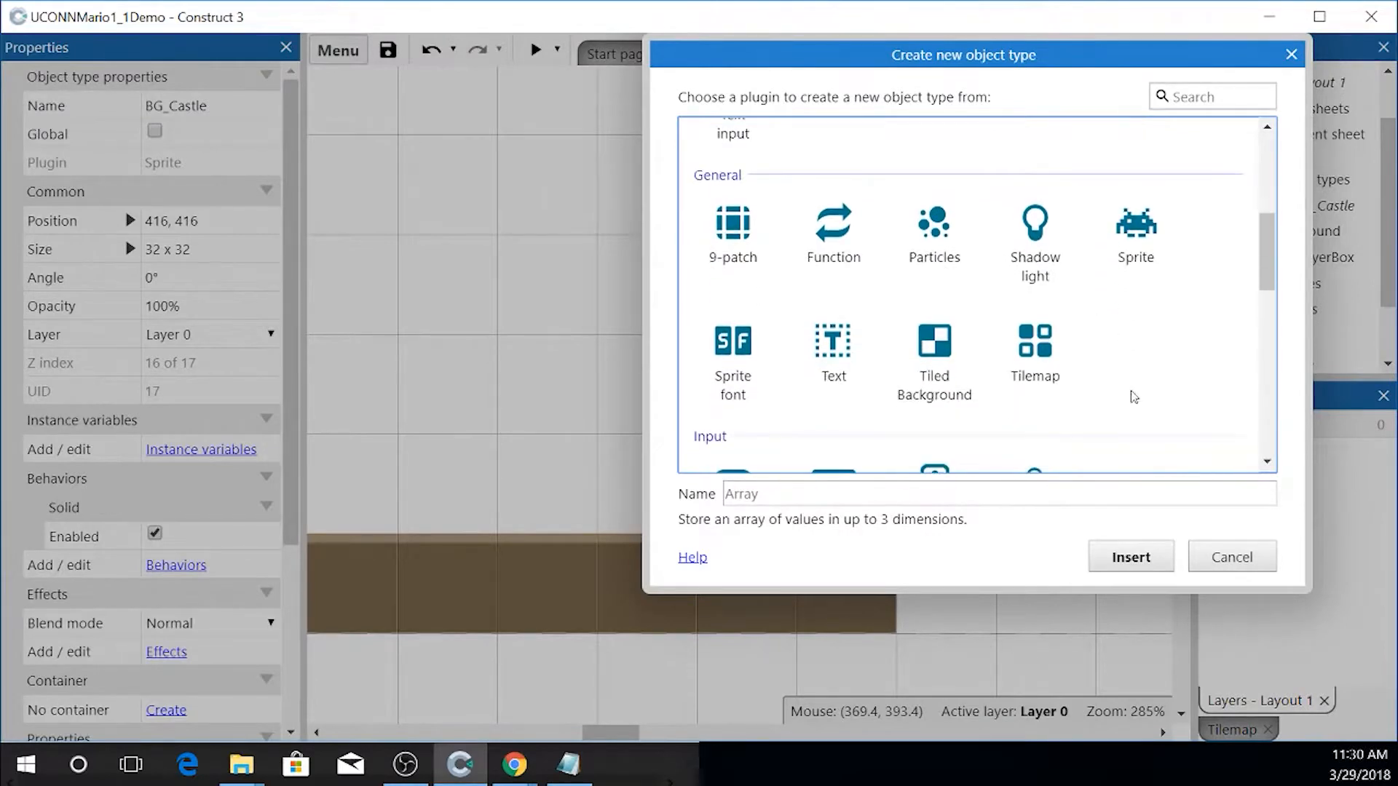
click(1258, 566)
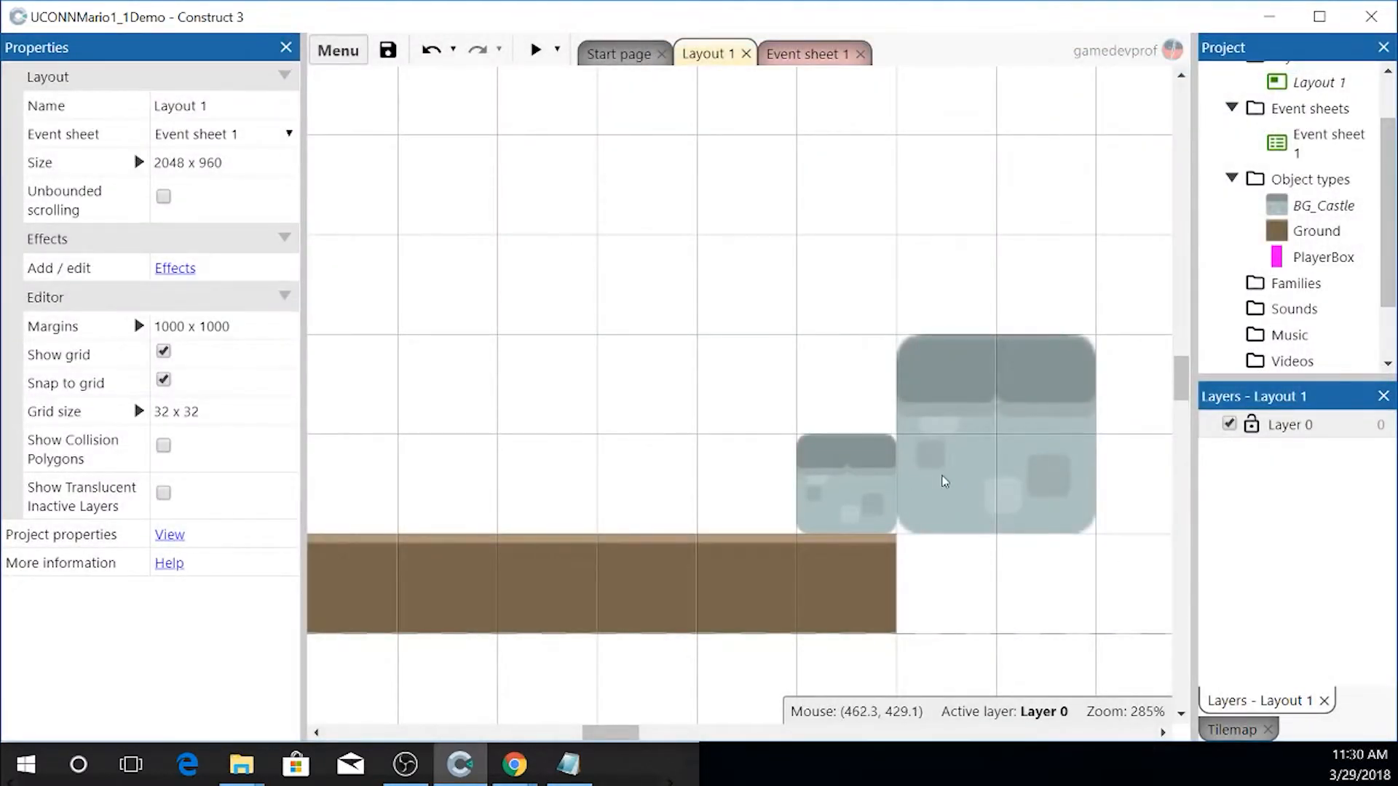
- Open BG_Castle in the Animations Editor, leaving its current castle image in place
click(944, 481)
click(1121, 460)
double_click(930, 375)
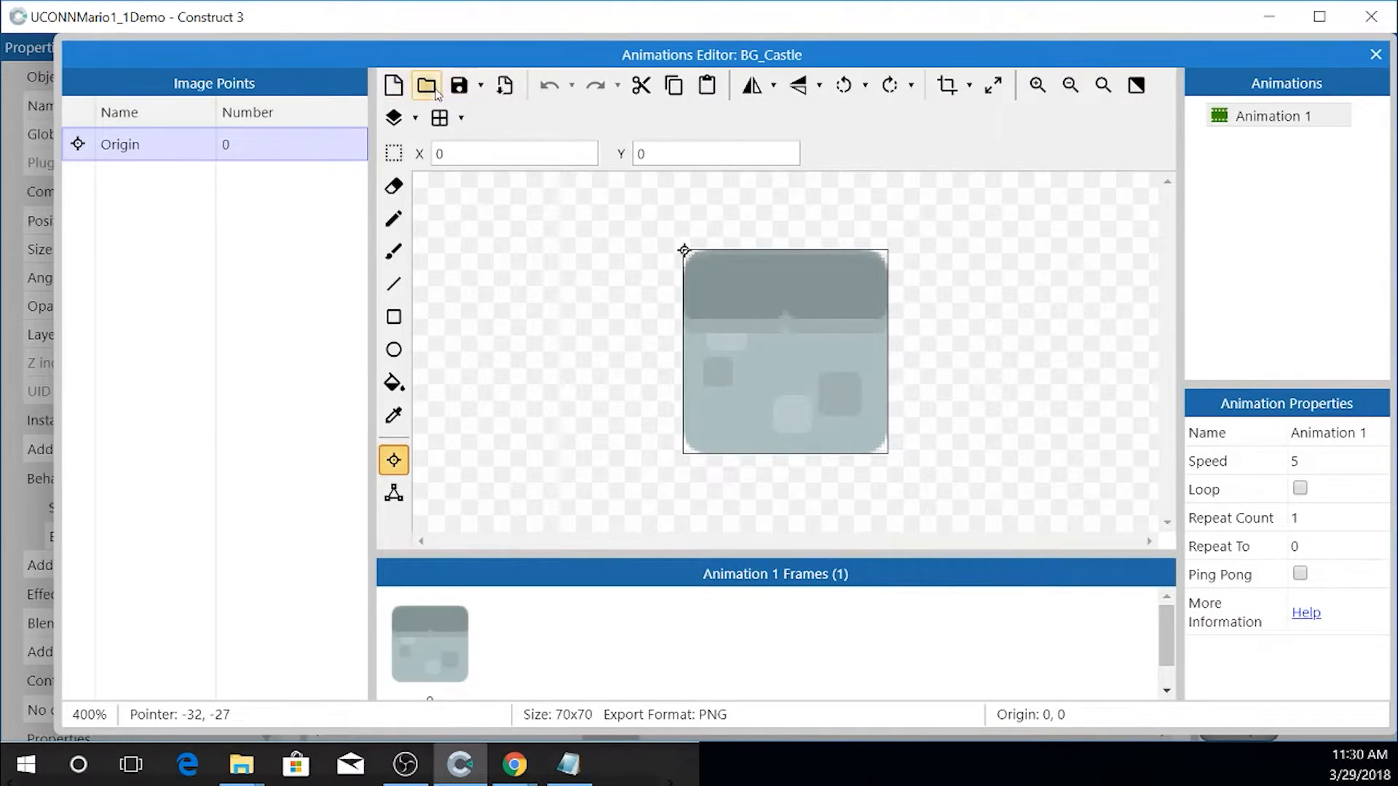
click(436, 90)
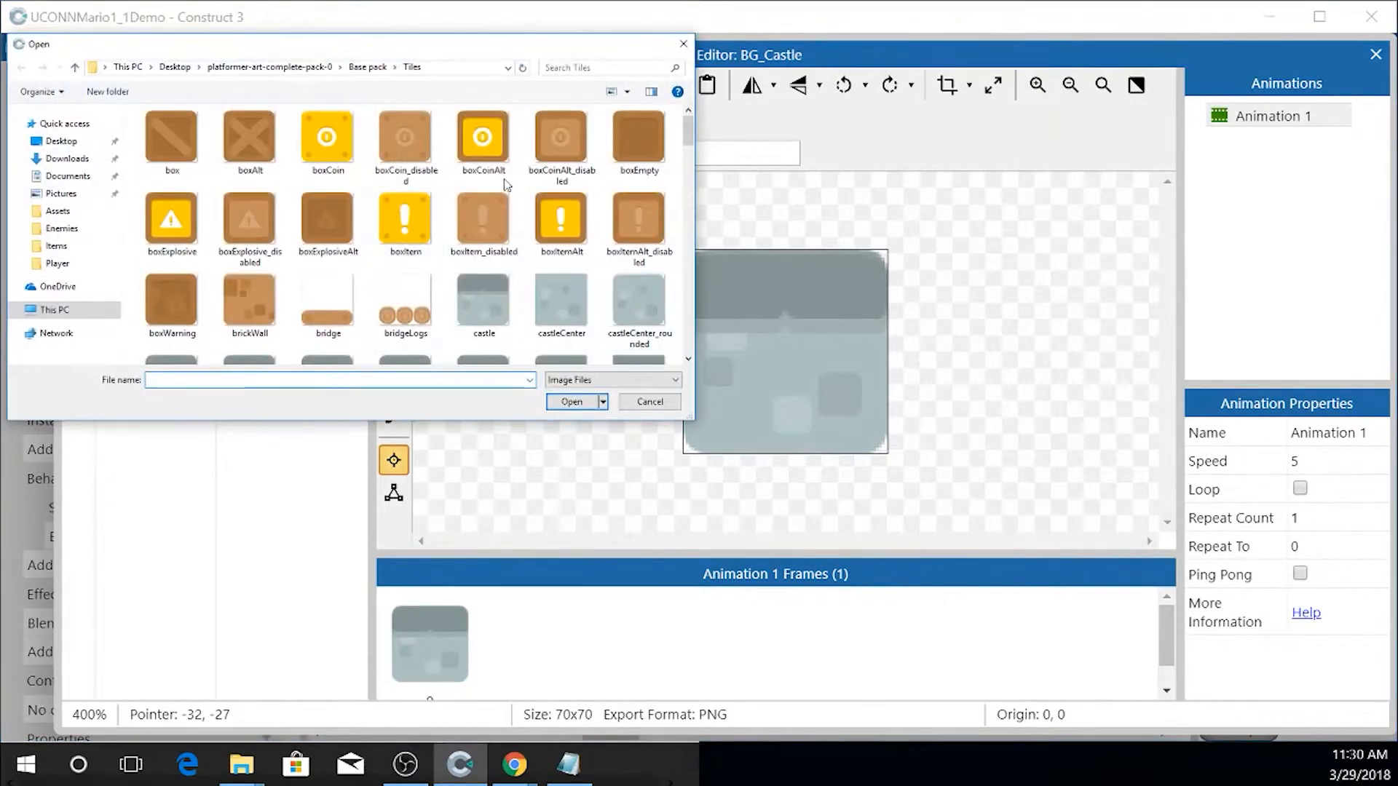
click(641, 404)
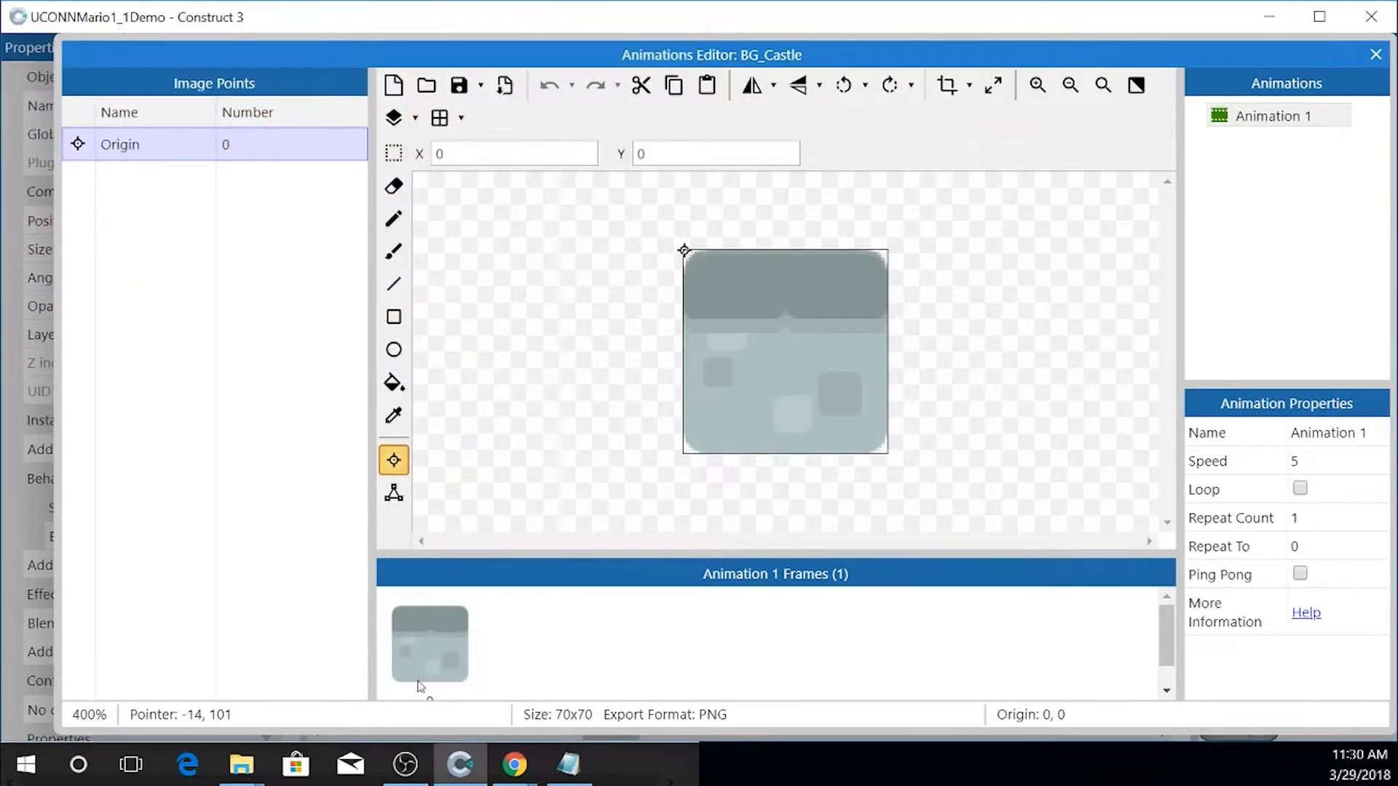
- Add an empty frame to Animation 1 of BG_Castle and delete it
right_click(527, 626)
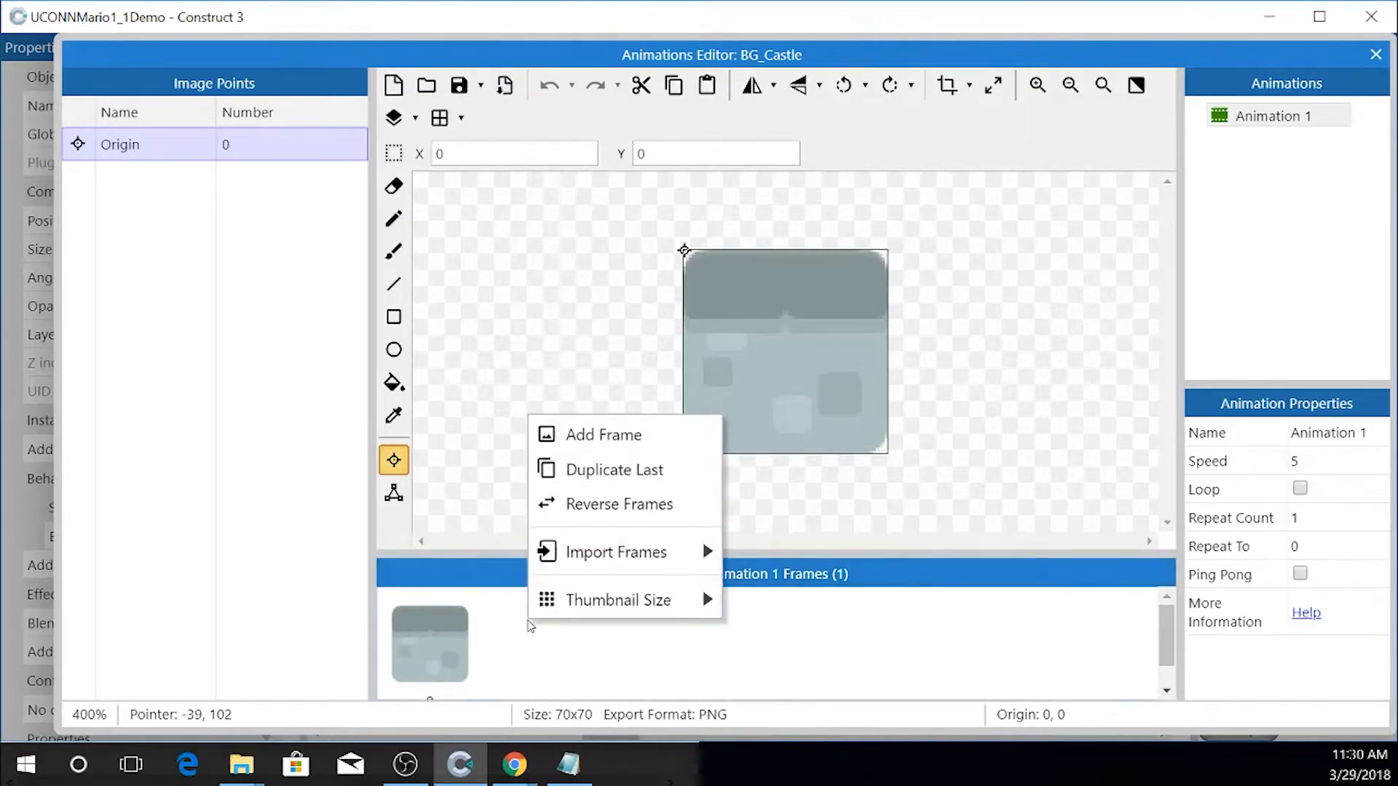
click(683, 444)
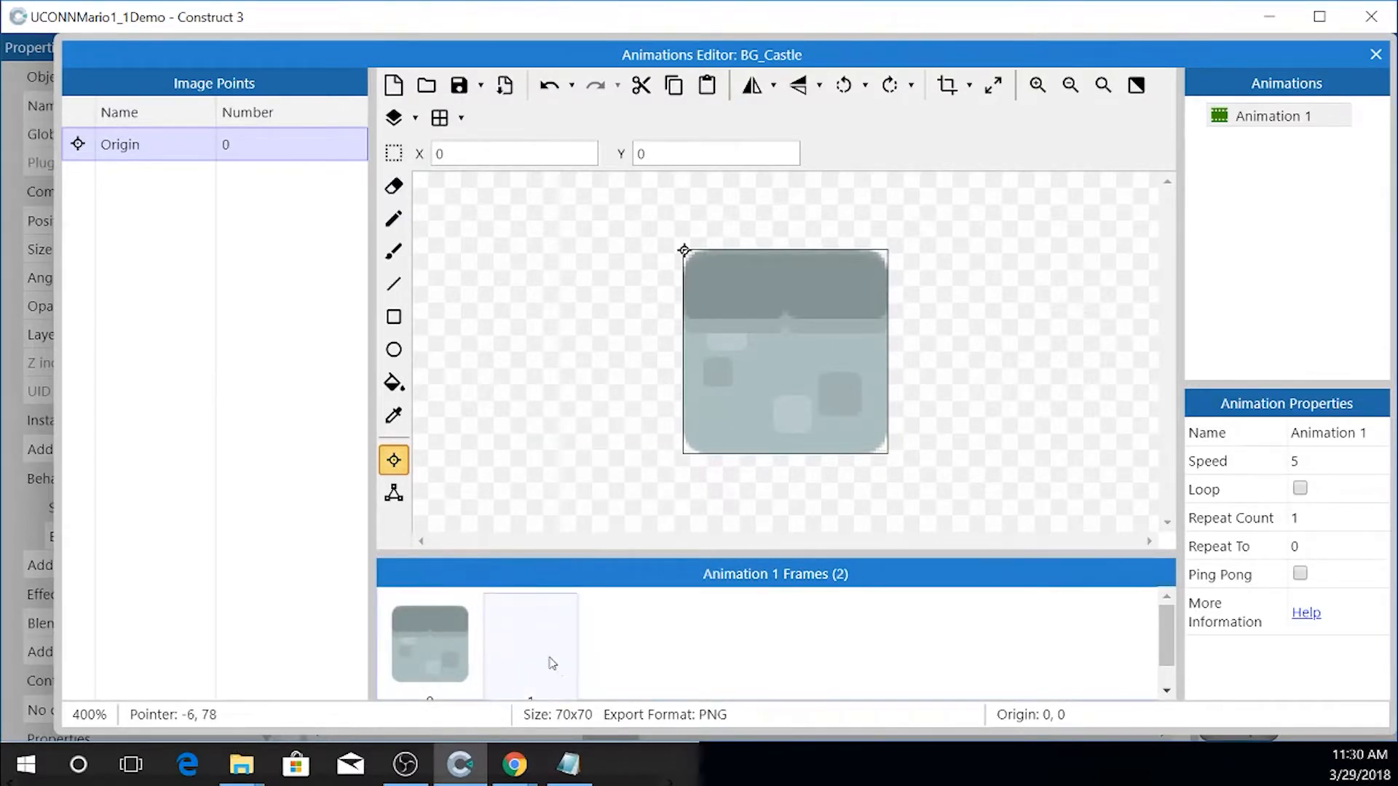
click(552, 662)
key(Delete)
- Import the image files castleCenter through castleRight from the Tiles folder as additional frames of Animation 1
right_click(509, 650)
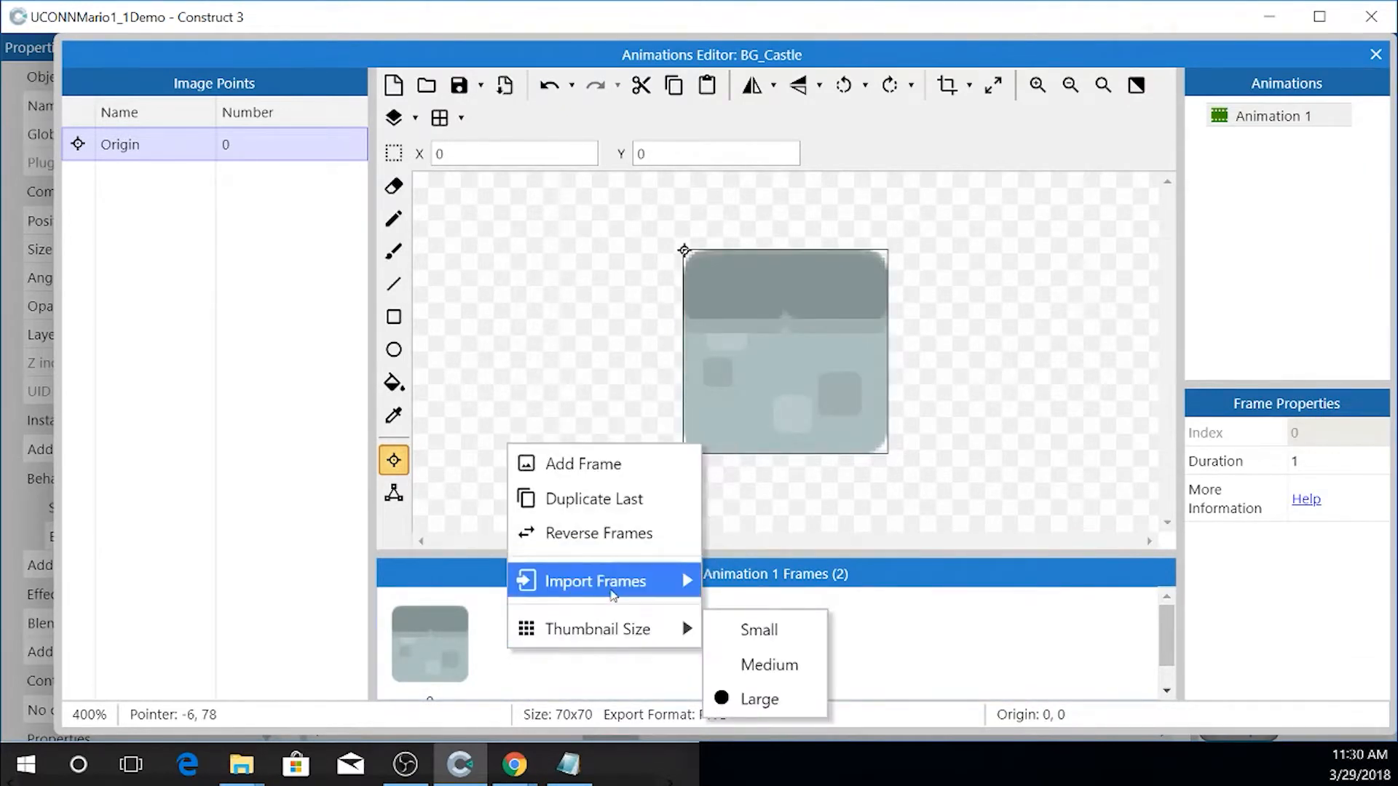
mouse_move(683, 579)
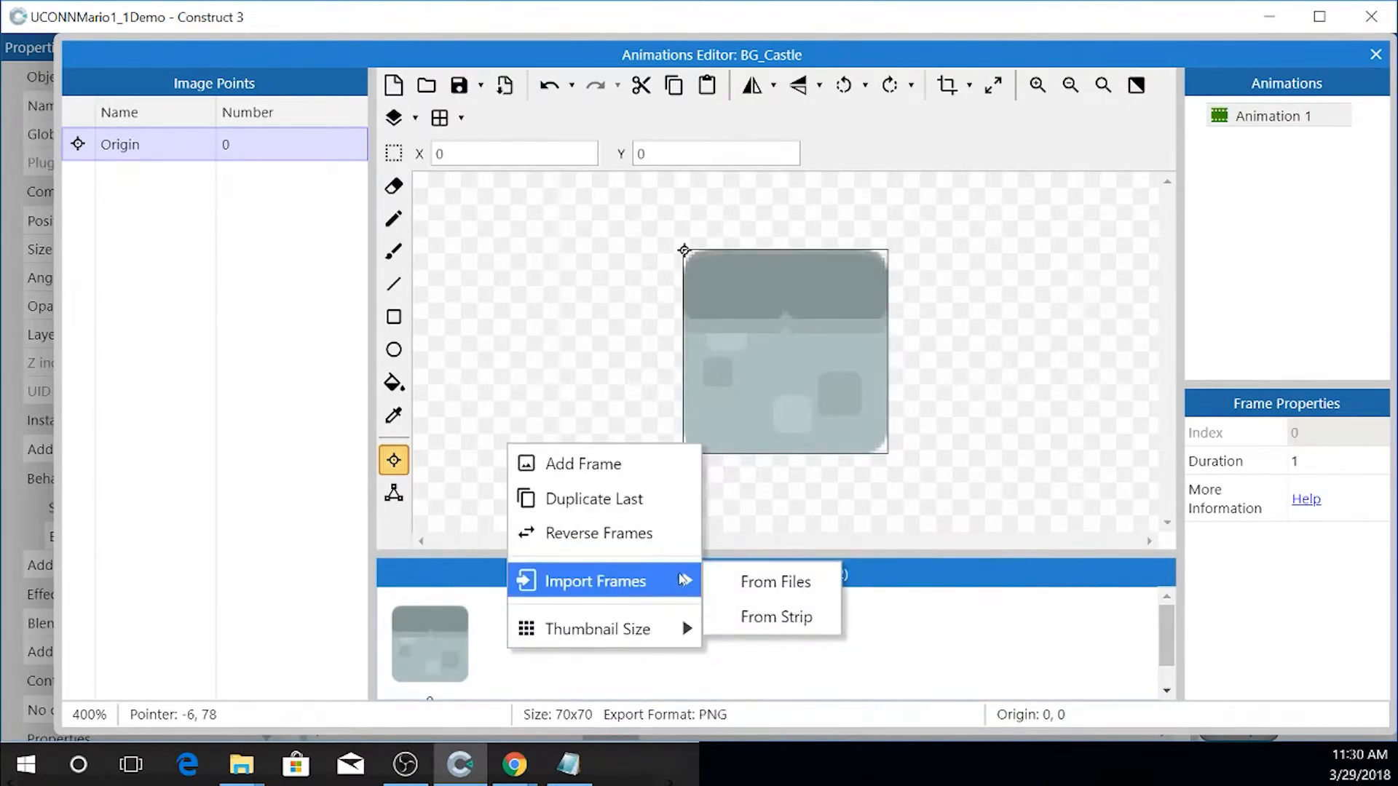
click(768, 581)
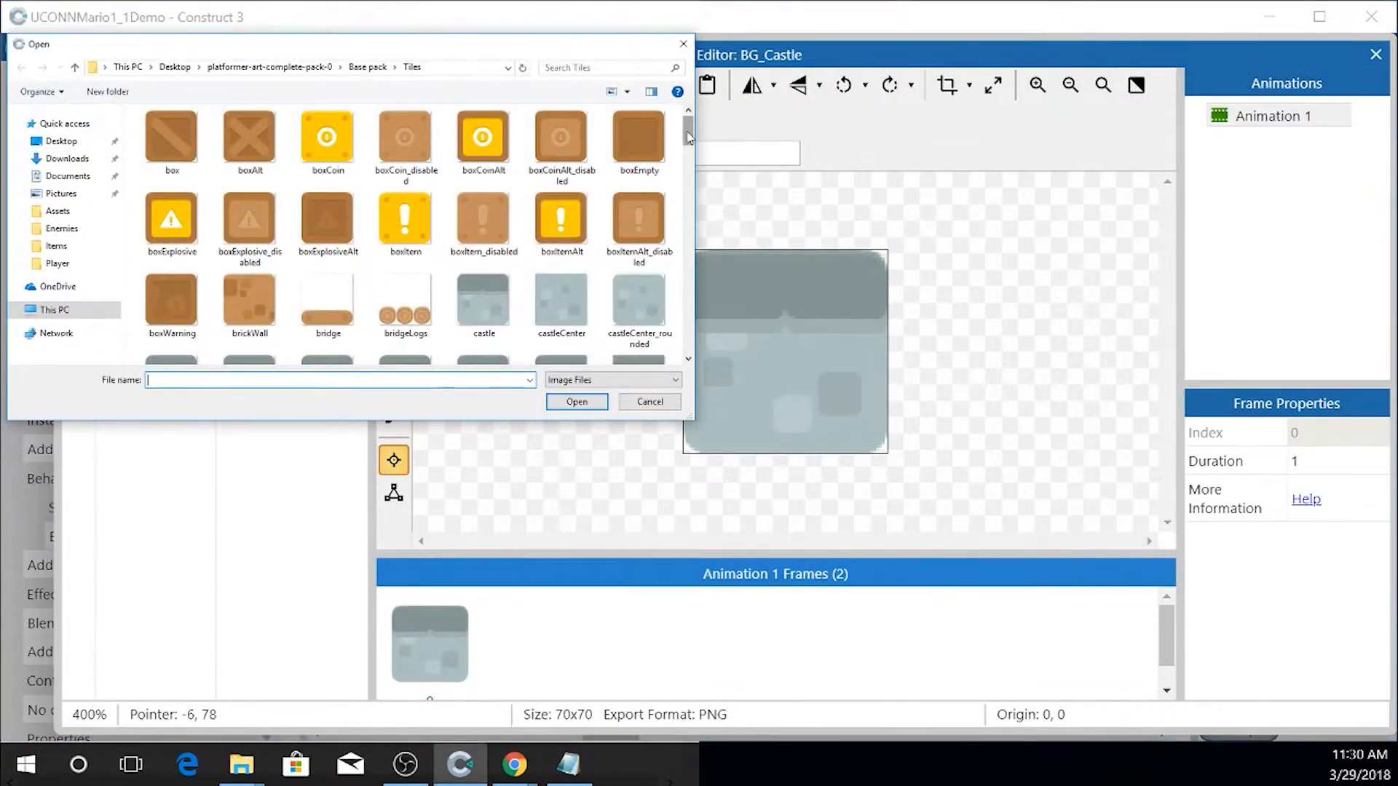
drag(688, 137, 688, 141)
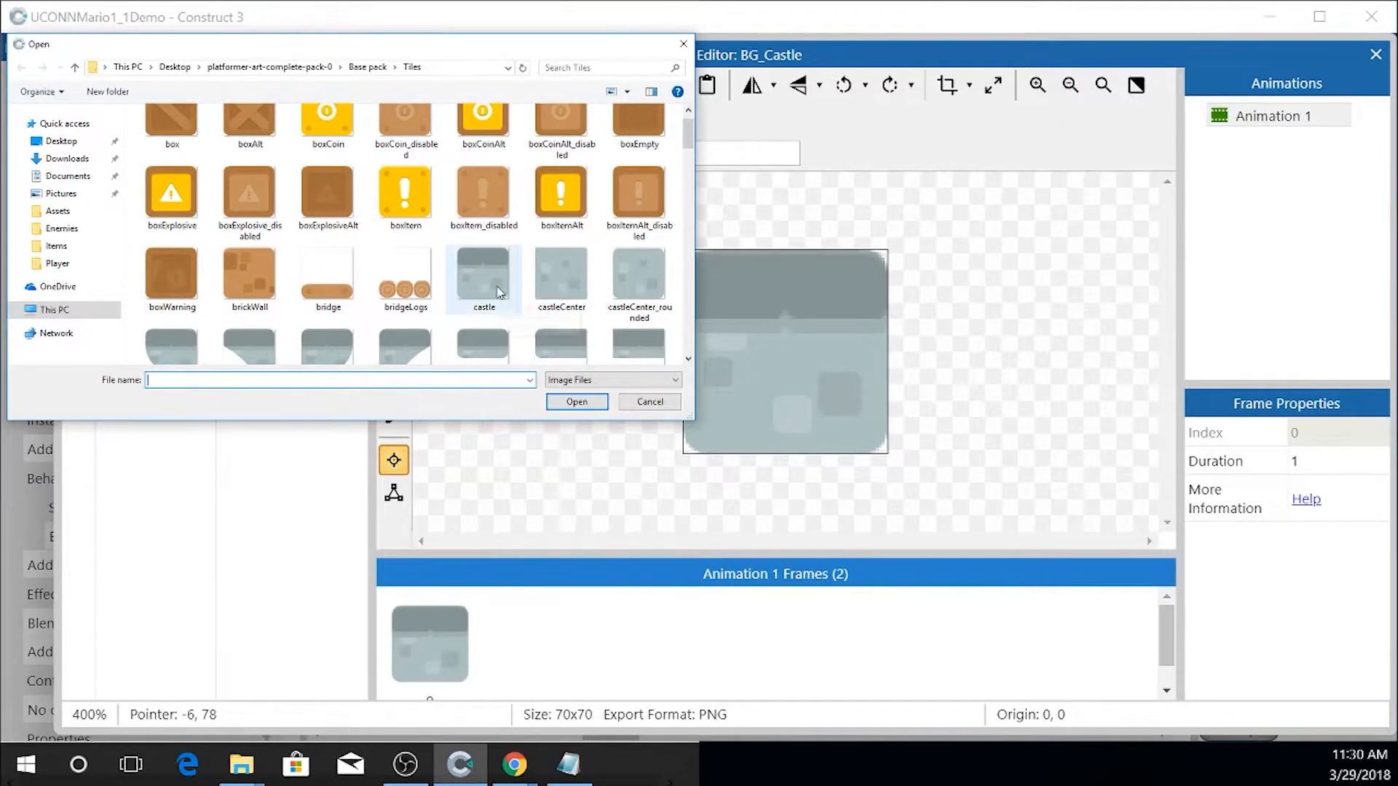
click(560, 274)
scroll(674, 349, down, 2)
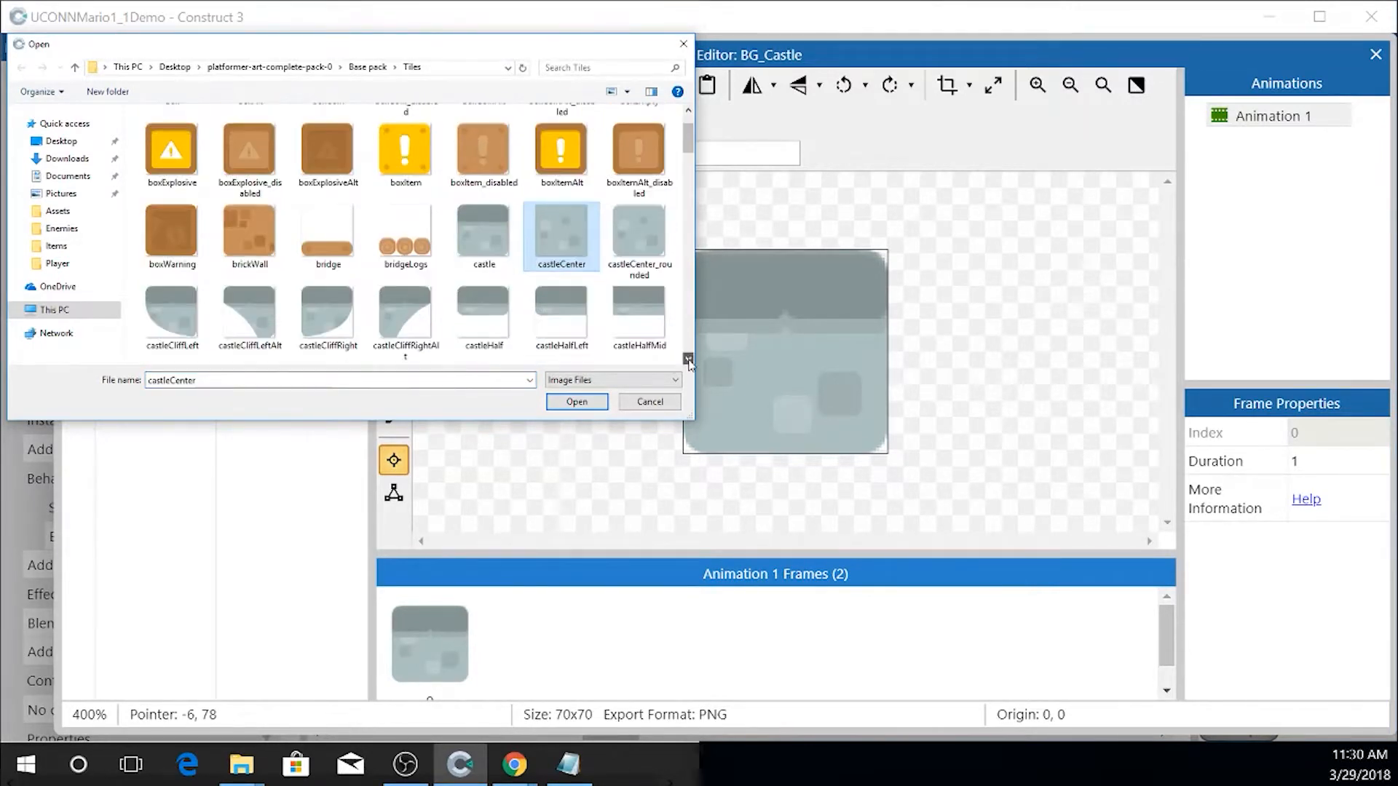
click(688, 359)
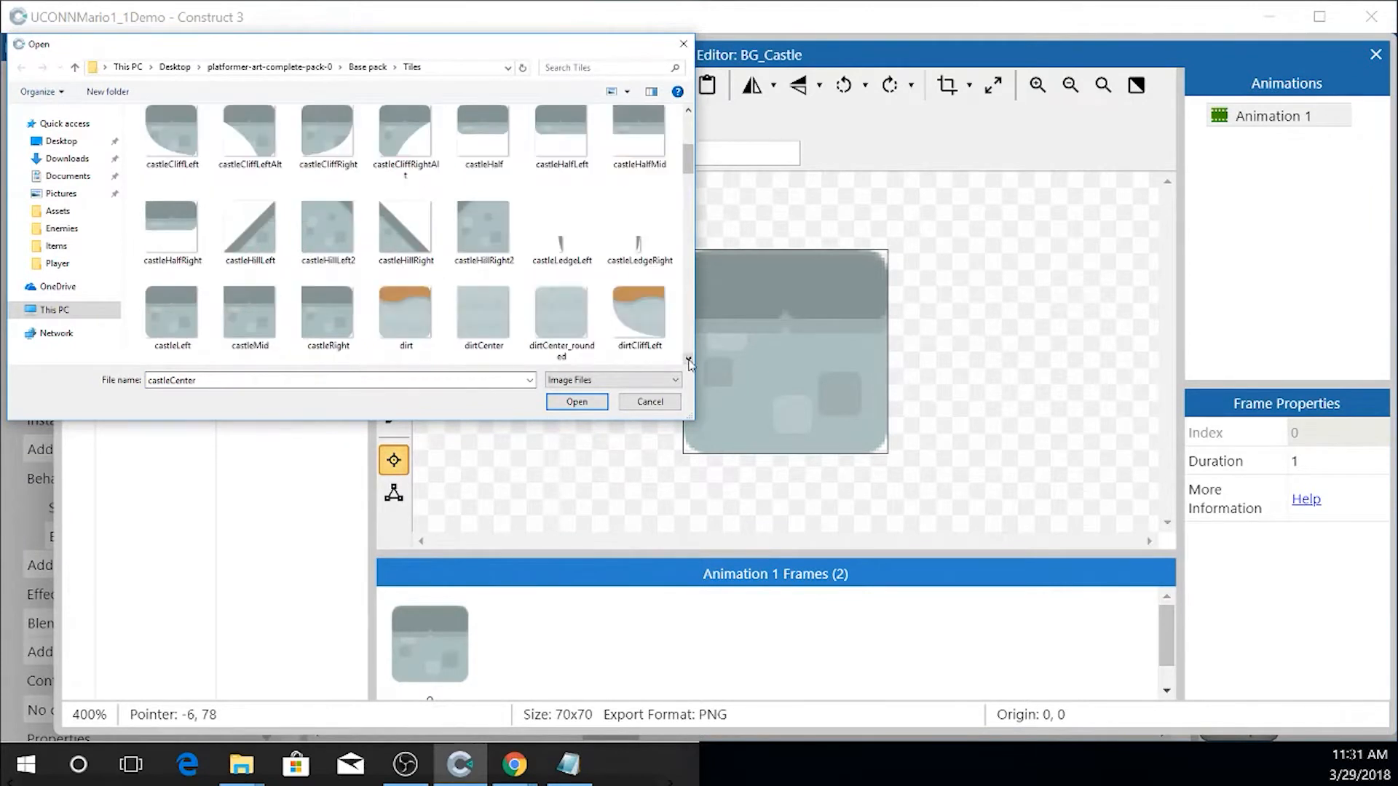
shift+click(325, 312)
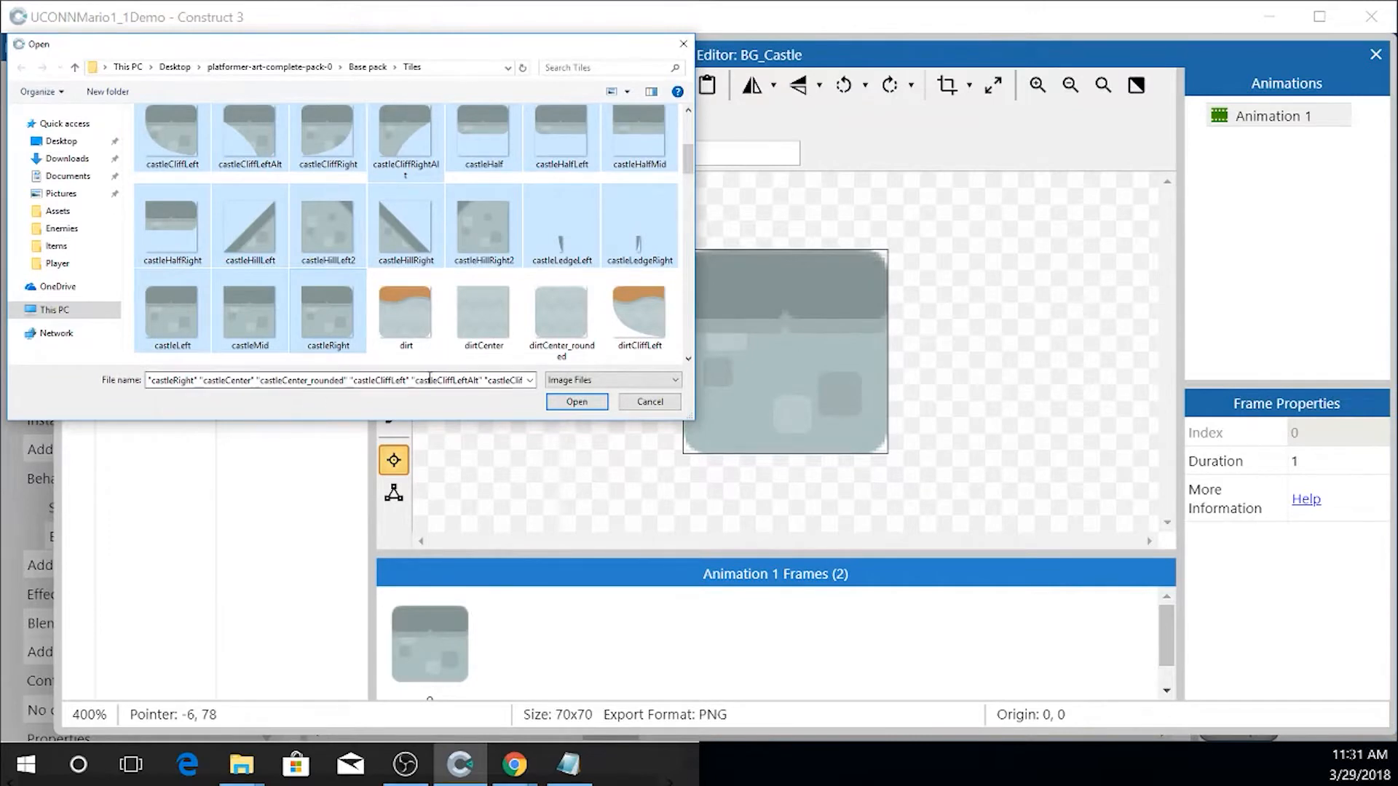
click(571, 401)
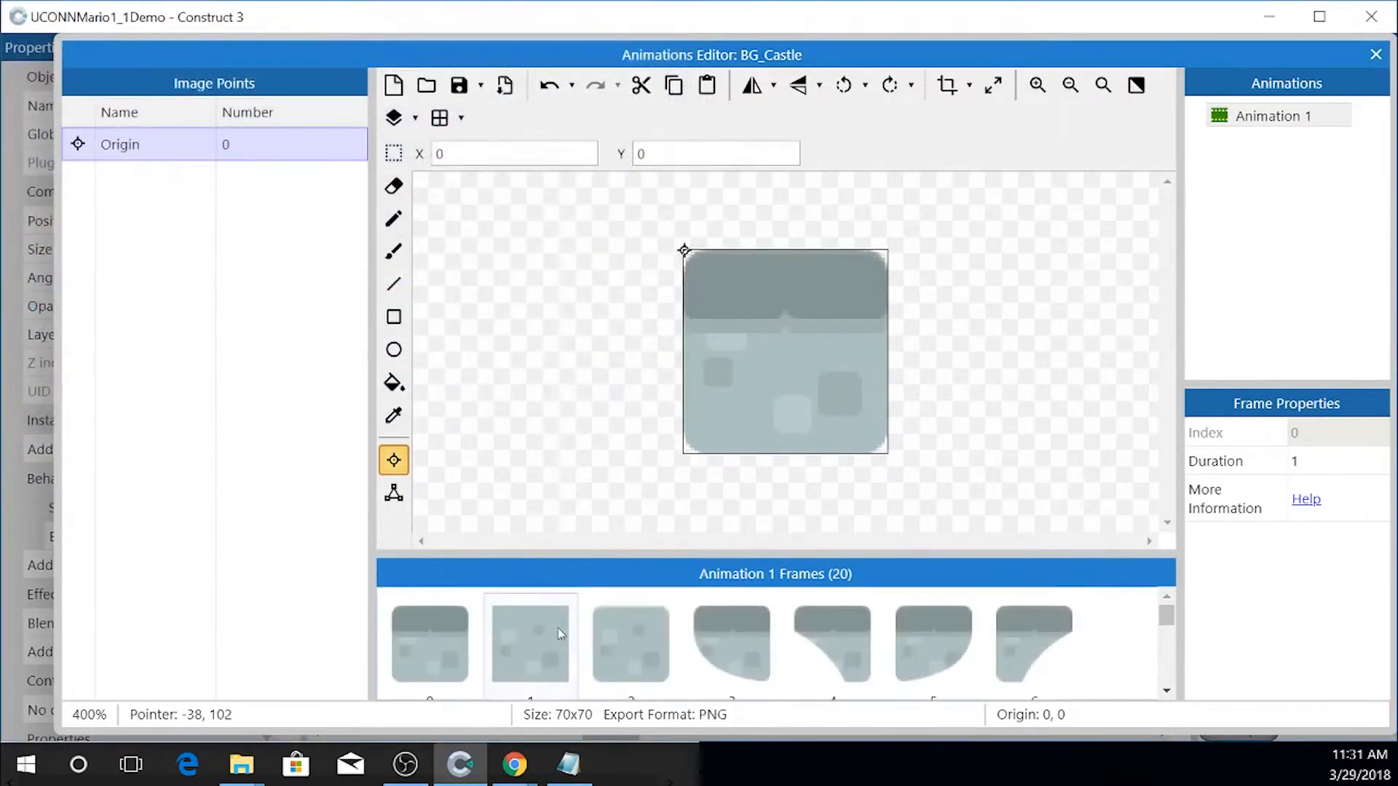
scroll(564, 659, down, 5)
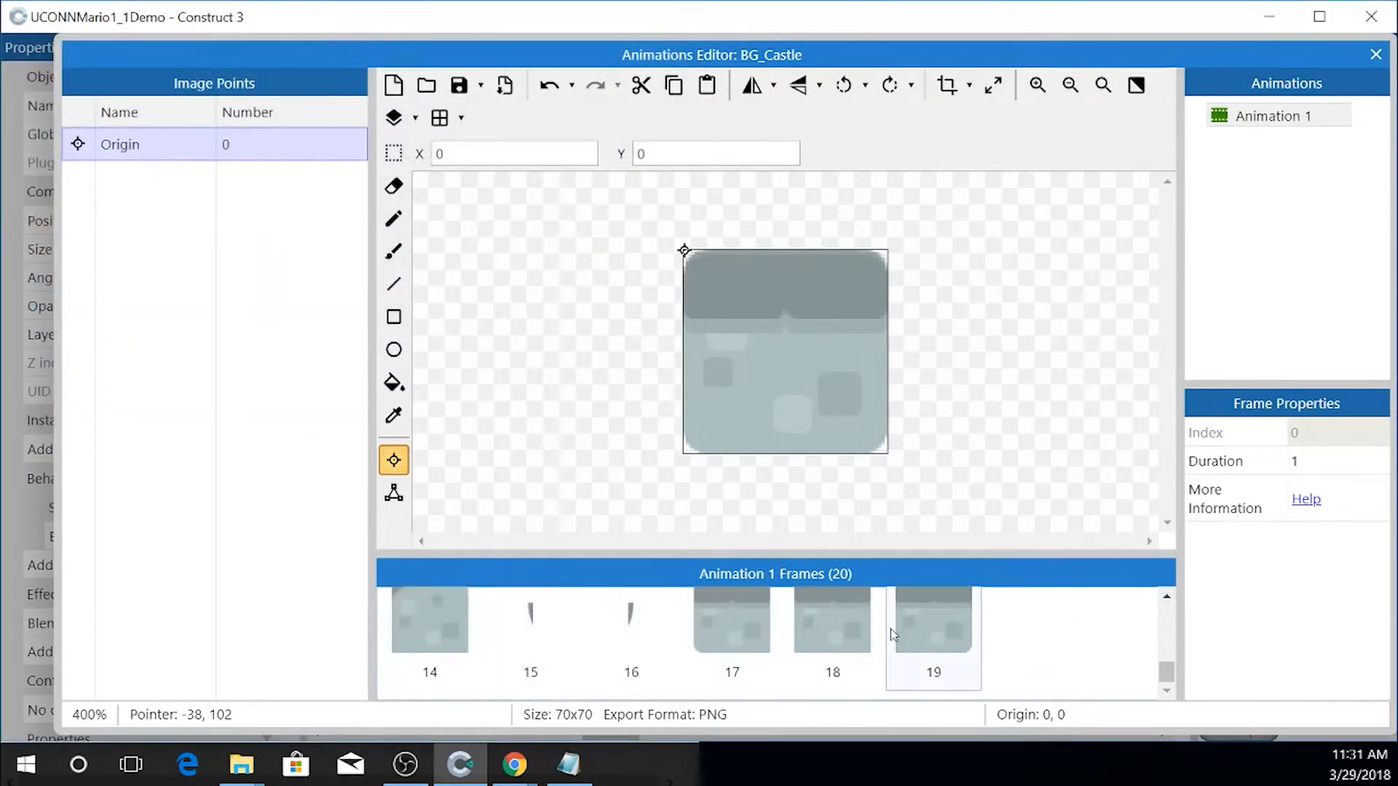
- Look over the imported castle frames of Animation 1 from the first frame on, and close the Animations Editor
scroll(626, 641, up, 5)
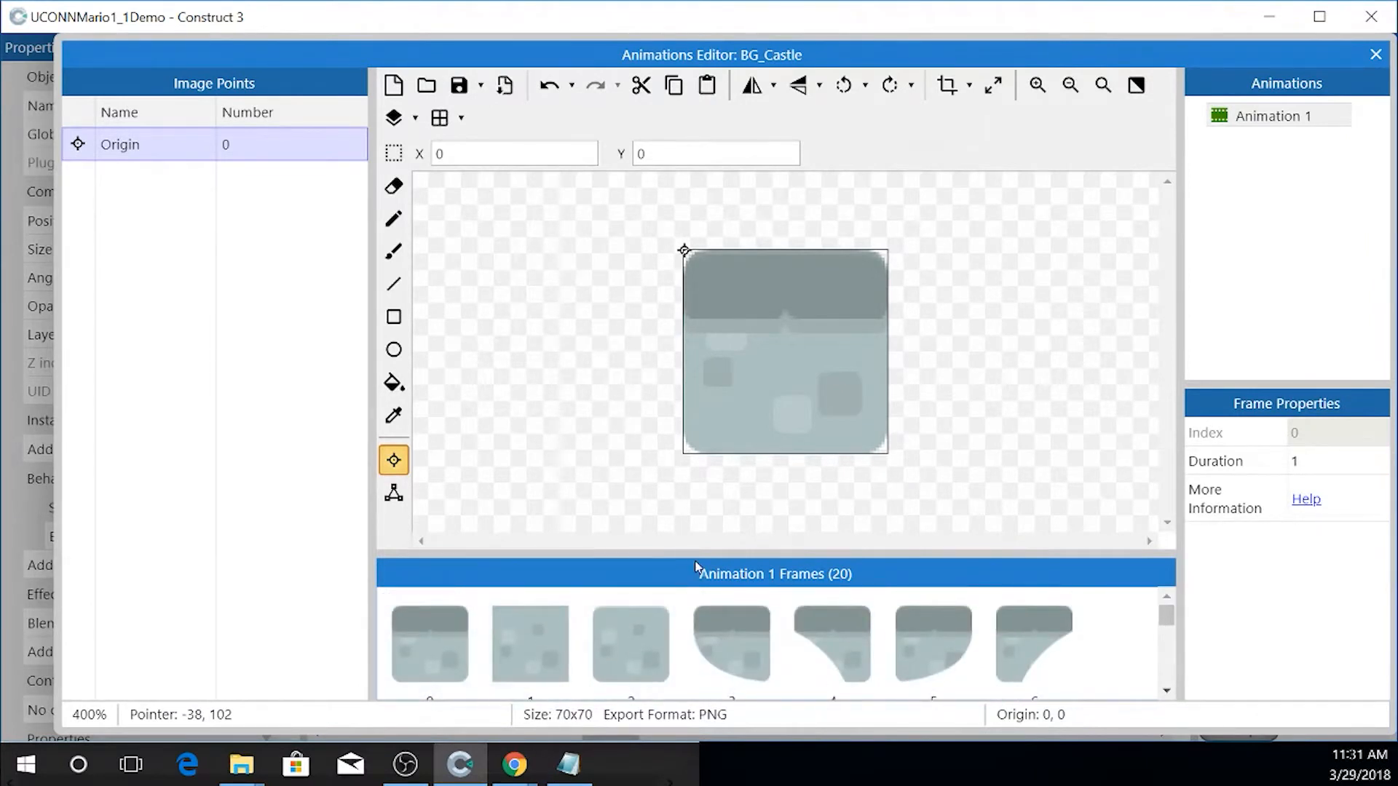
drag(696, 551, 695, 486)
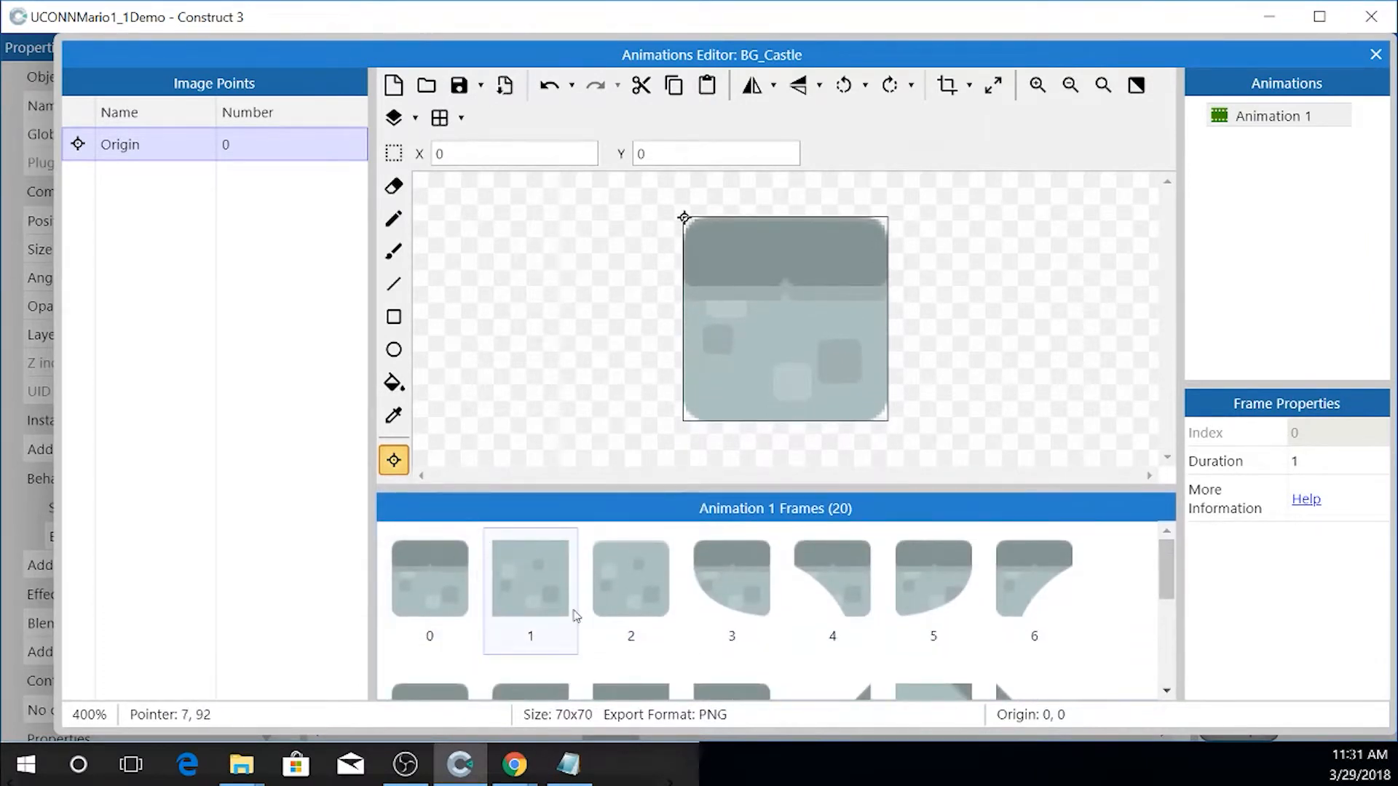
scroll(572, 615, up, 2)
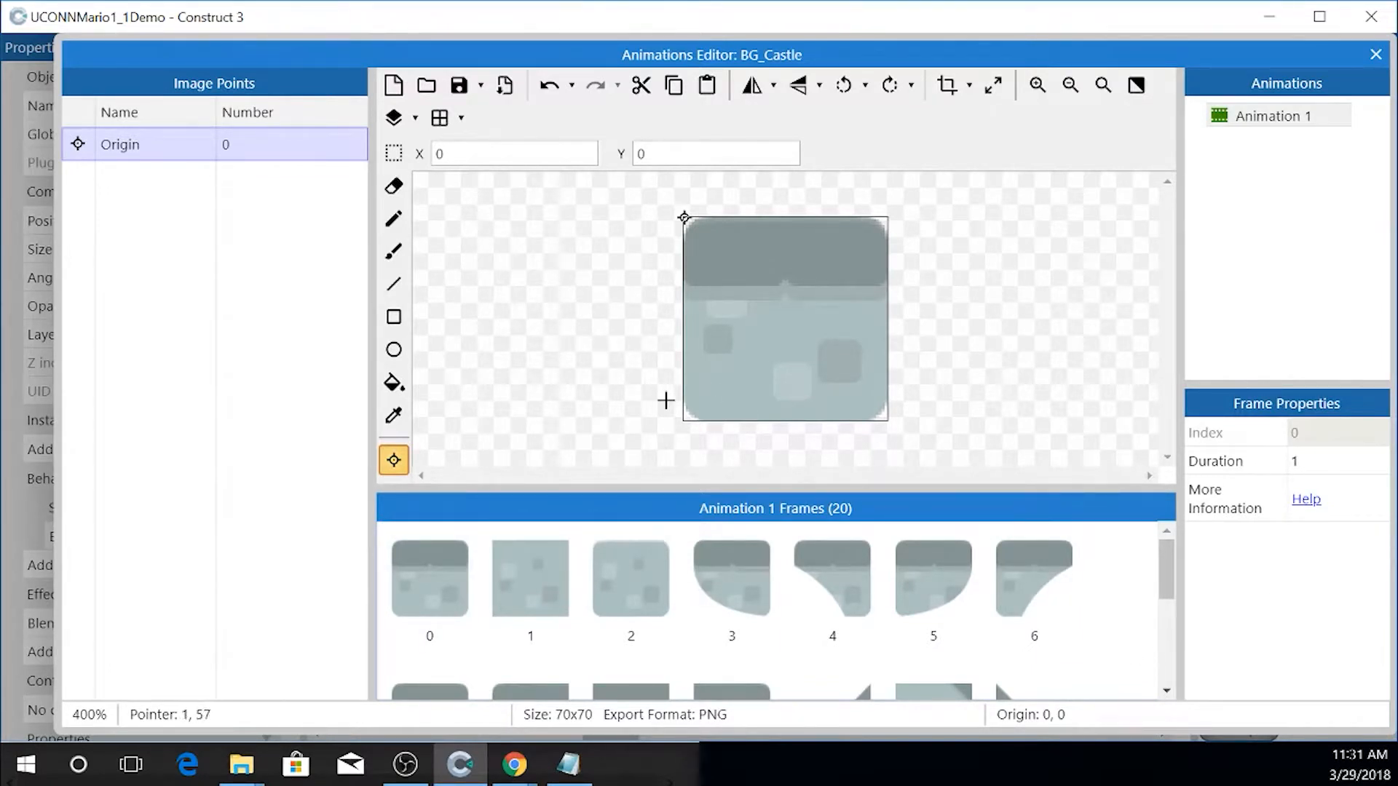
drag(611, 485, 610, 547)
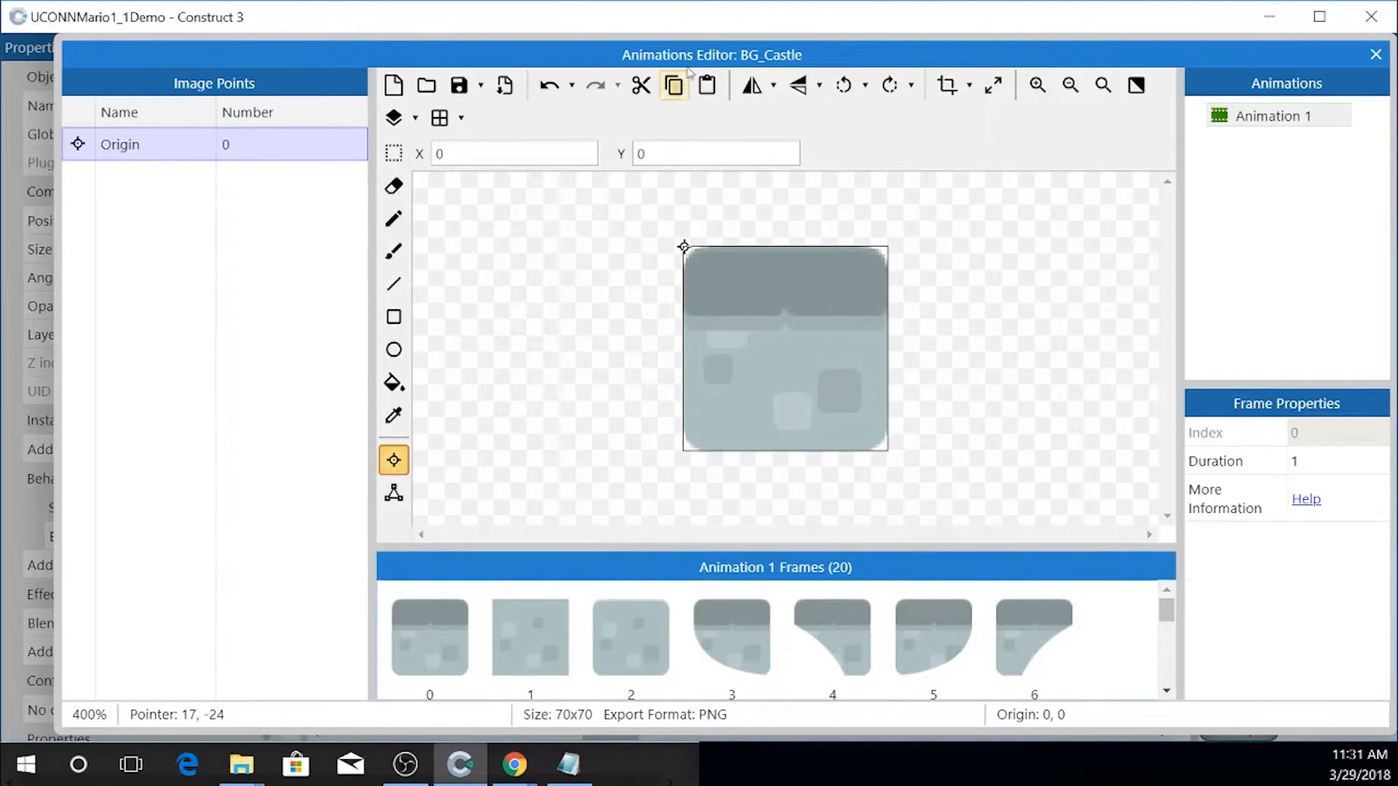
drag(714, 51, 661, 51)
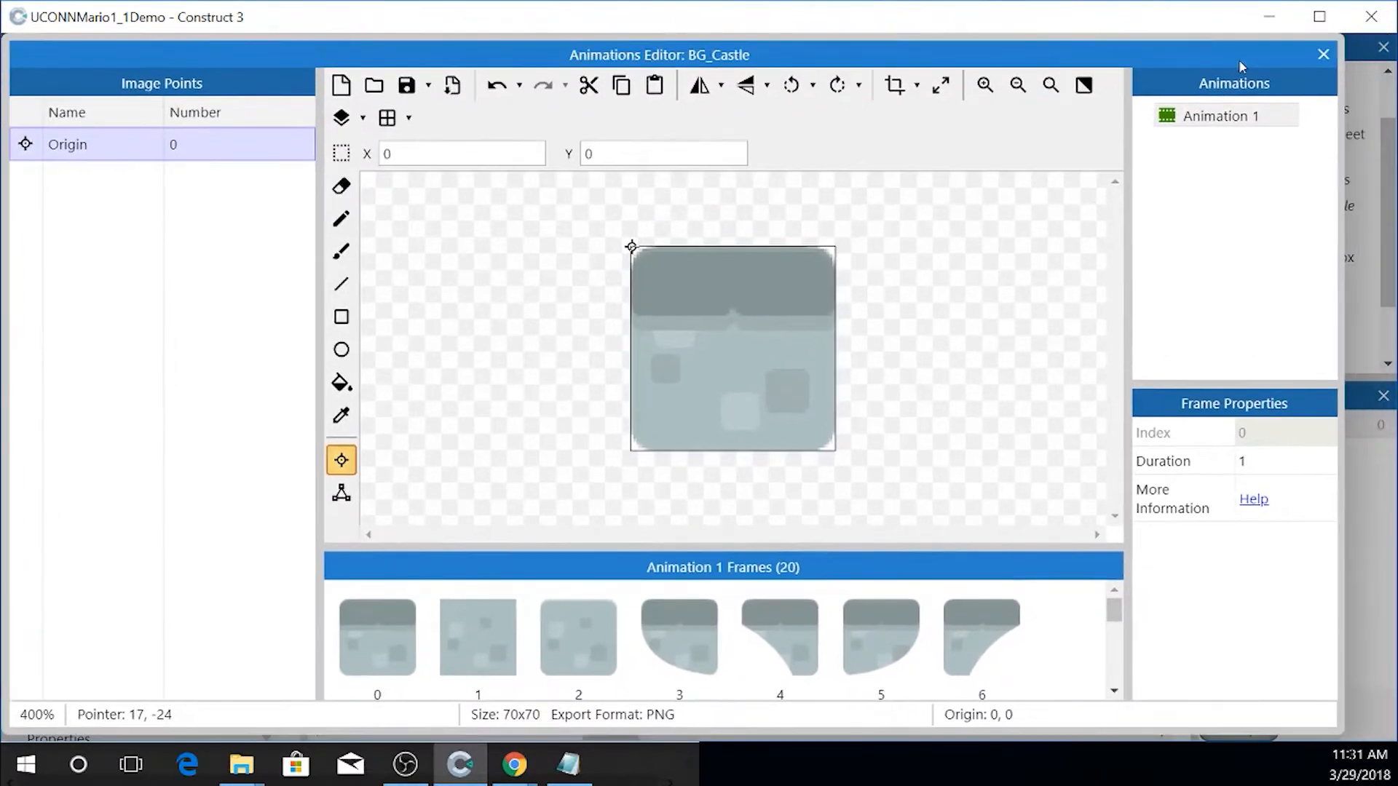
click(1322, 54)
- Preview Layout 1, retrying after the popup block, and close the preview window
click(381, 52)
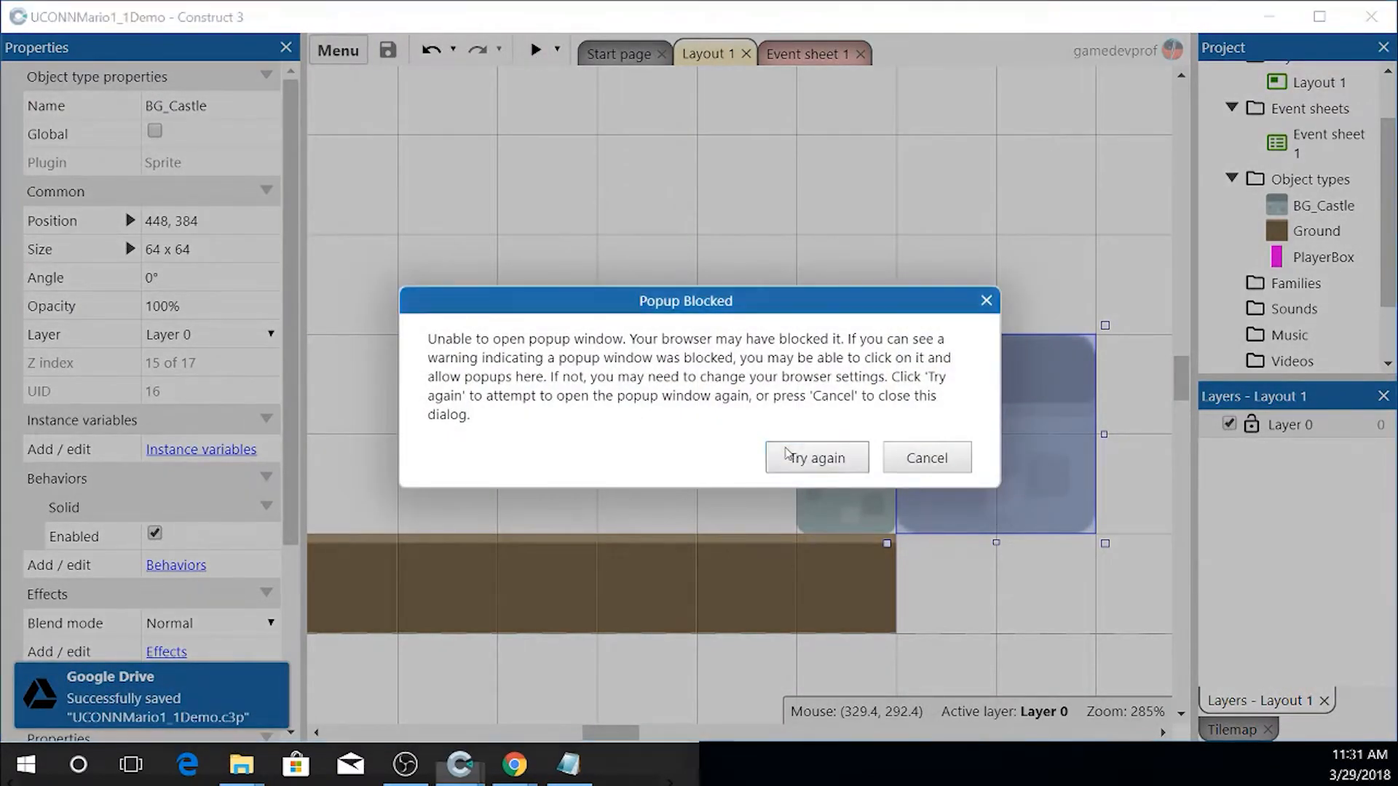
click(770, 454)
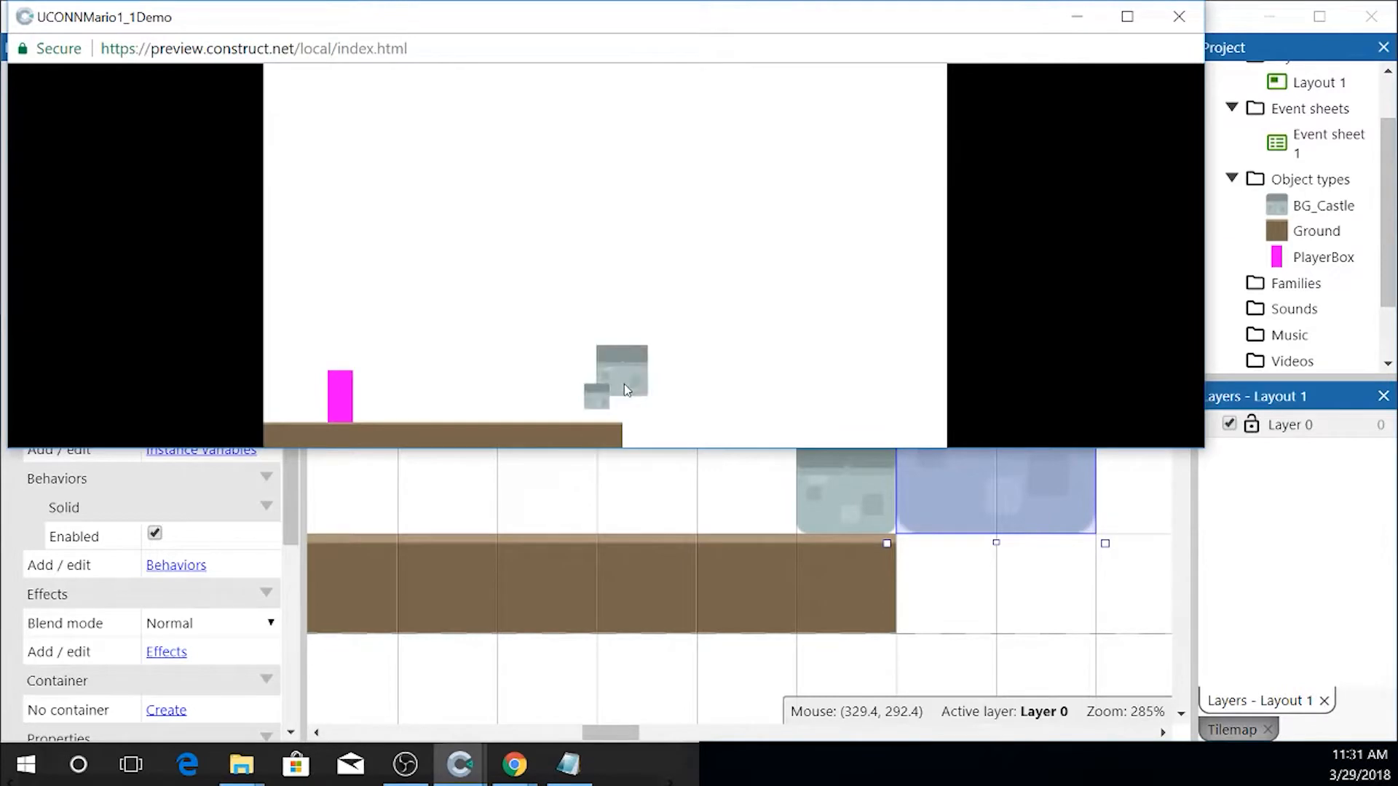
click(1179, 16)
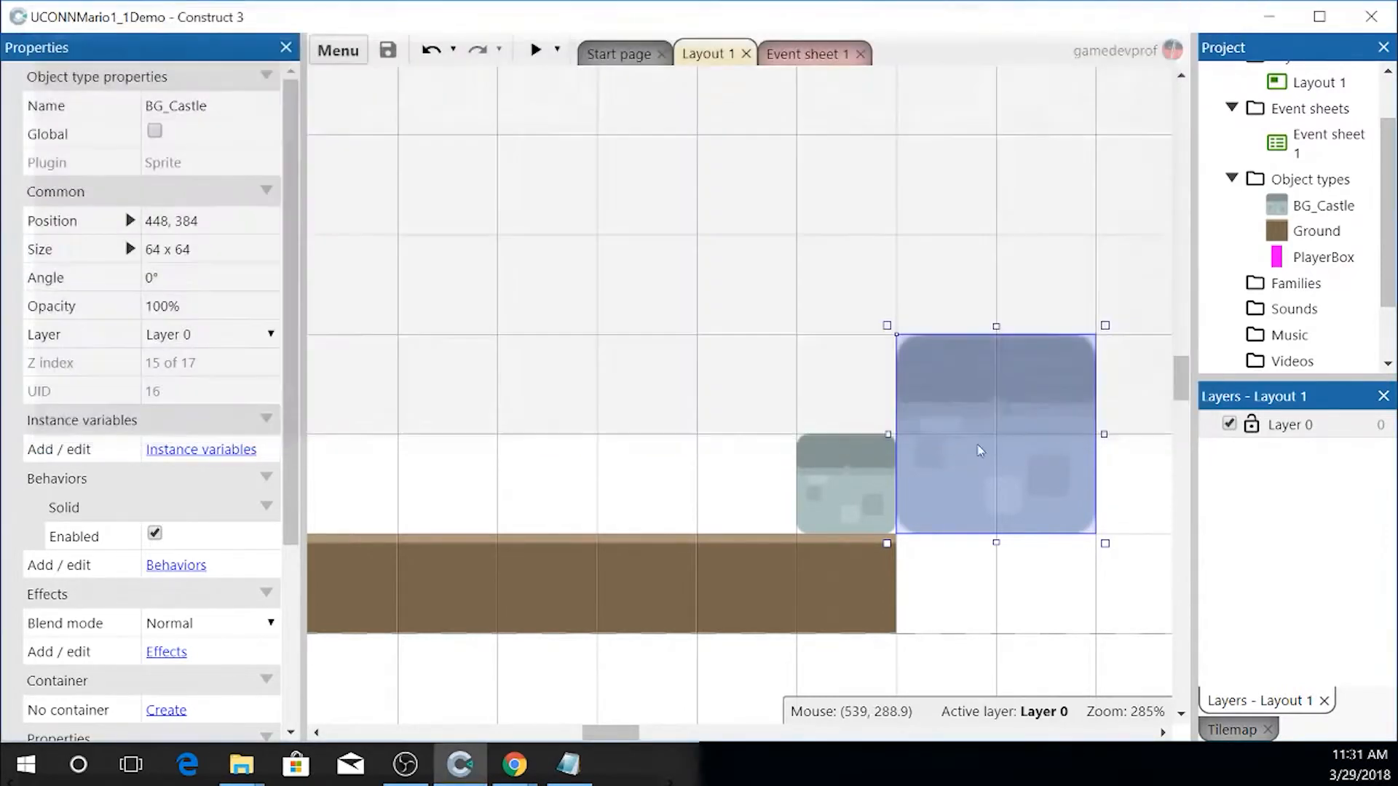
- Set the speed of BG_Castle's Animation 1 to 0 and close the Animations Editor
double_click(967, 393)
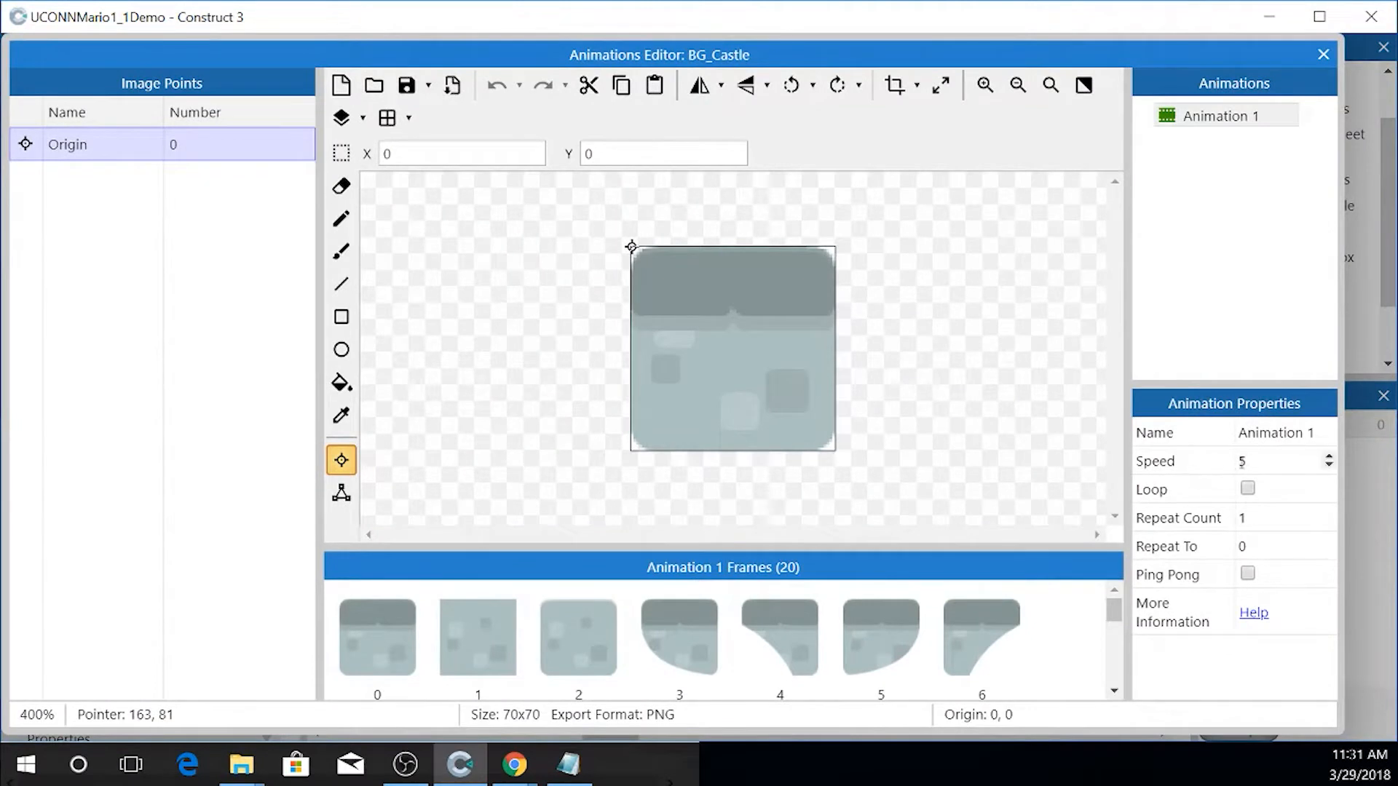
click(1252, 463)
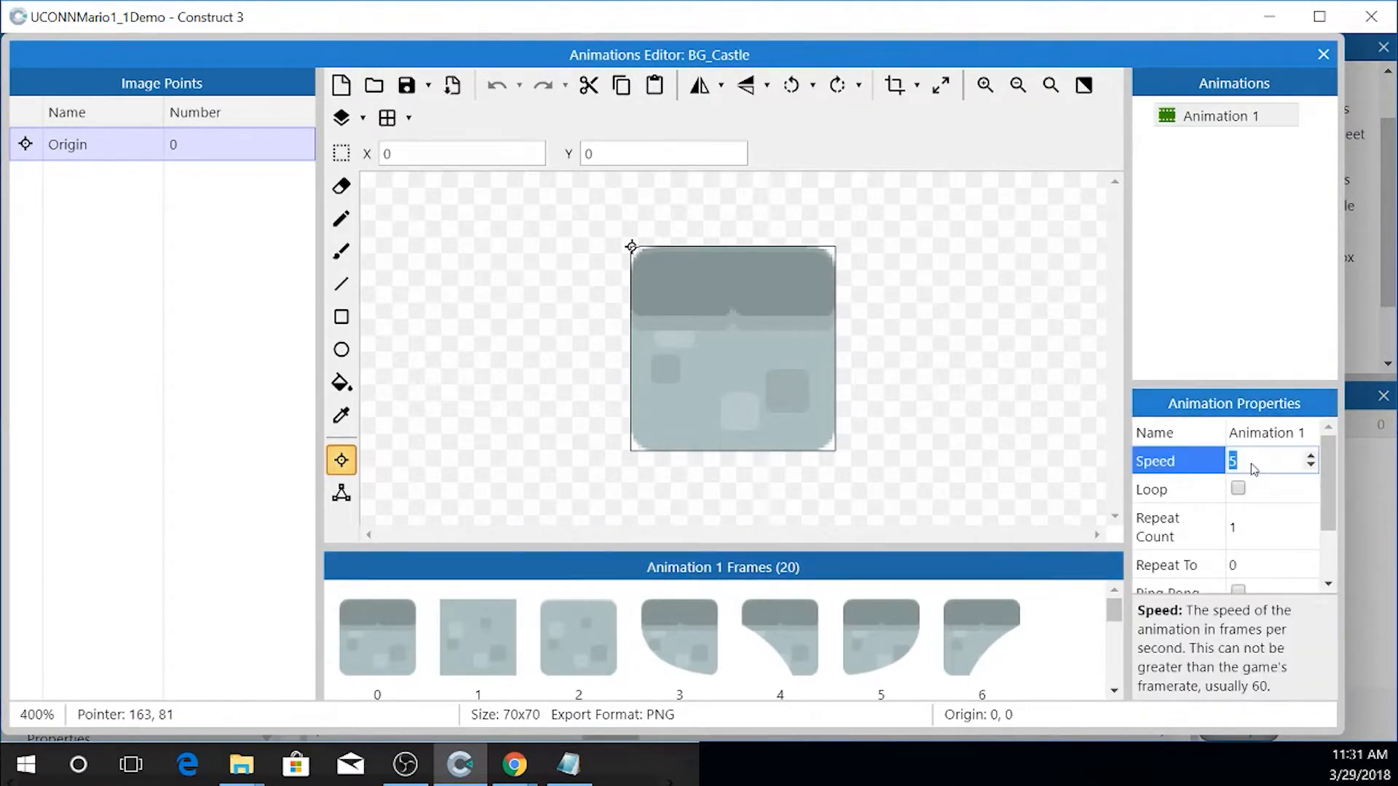
text(0)
key(Tab)
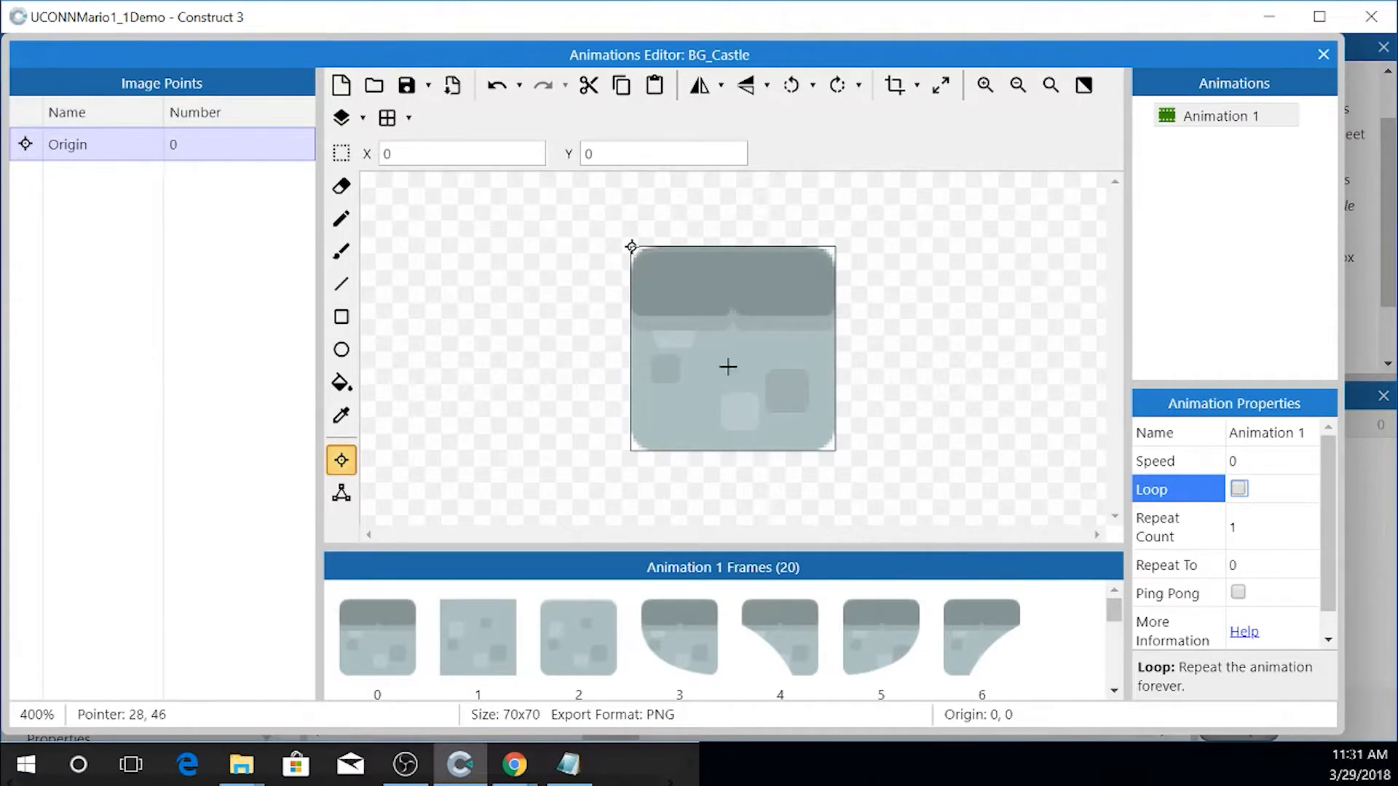
click(1323, 55)
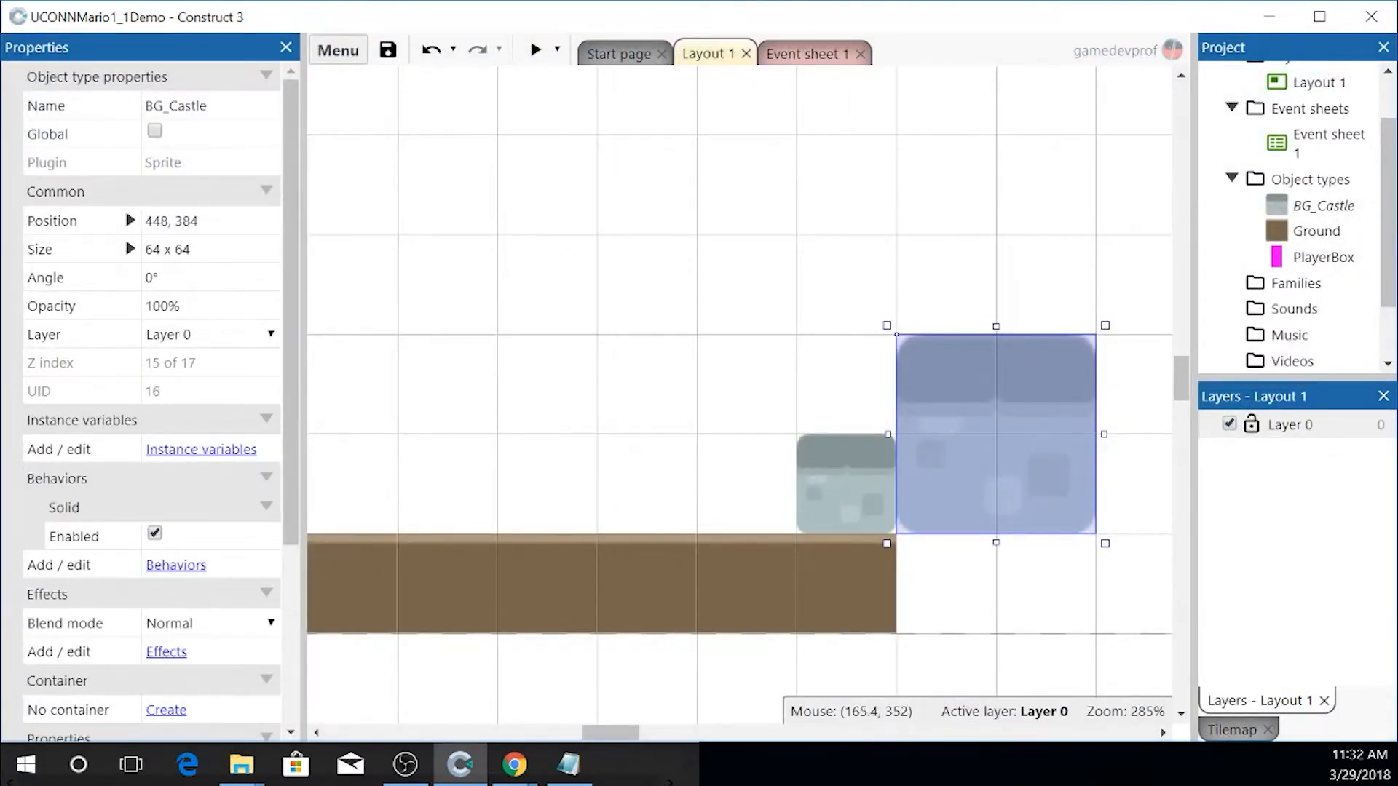
- Set the initial frame of the large BG_Castle block to 15
right_click(969, 377)
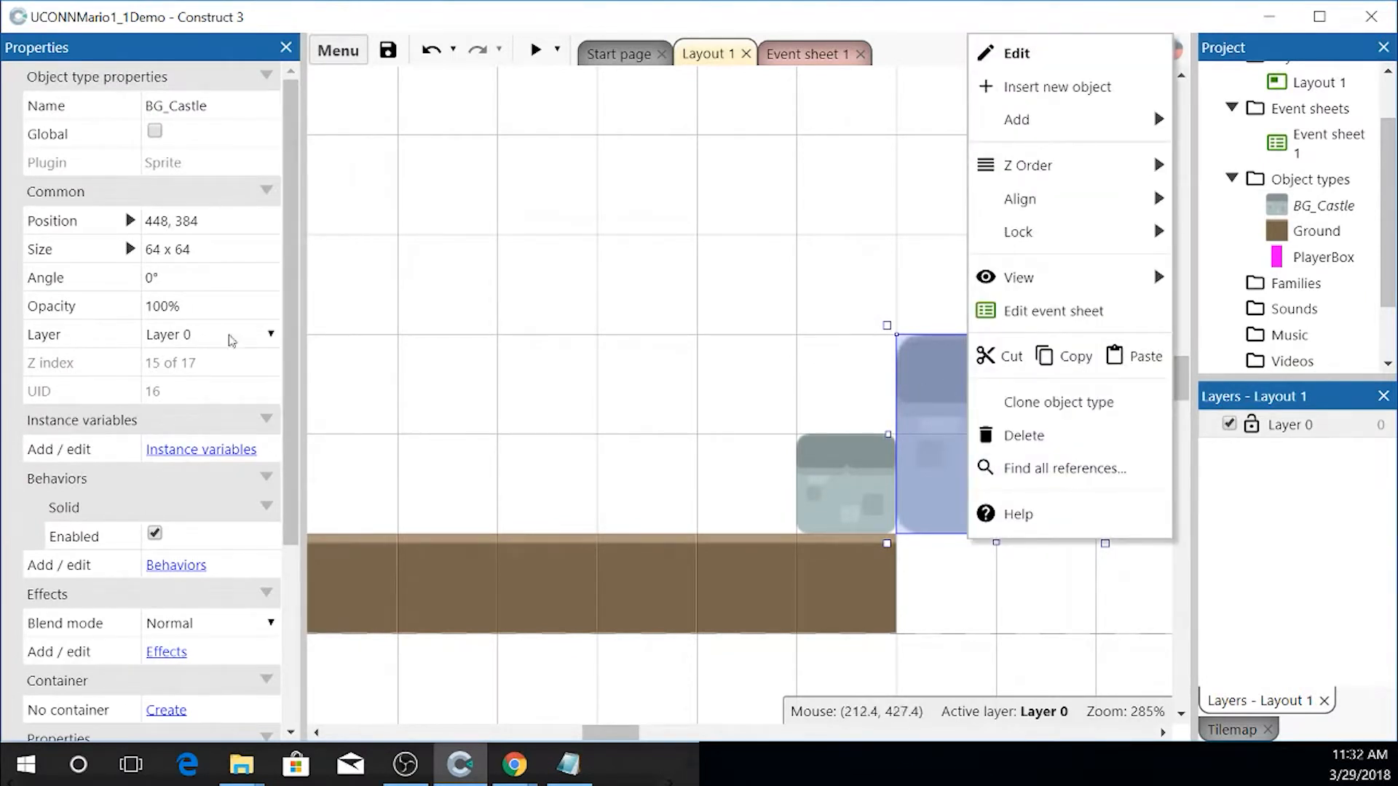
drag(297, 308, 296, 488)
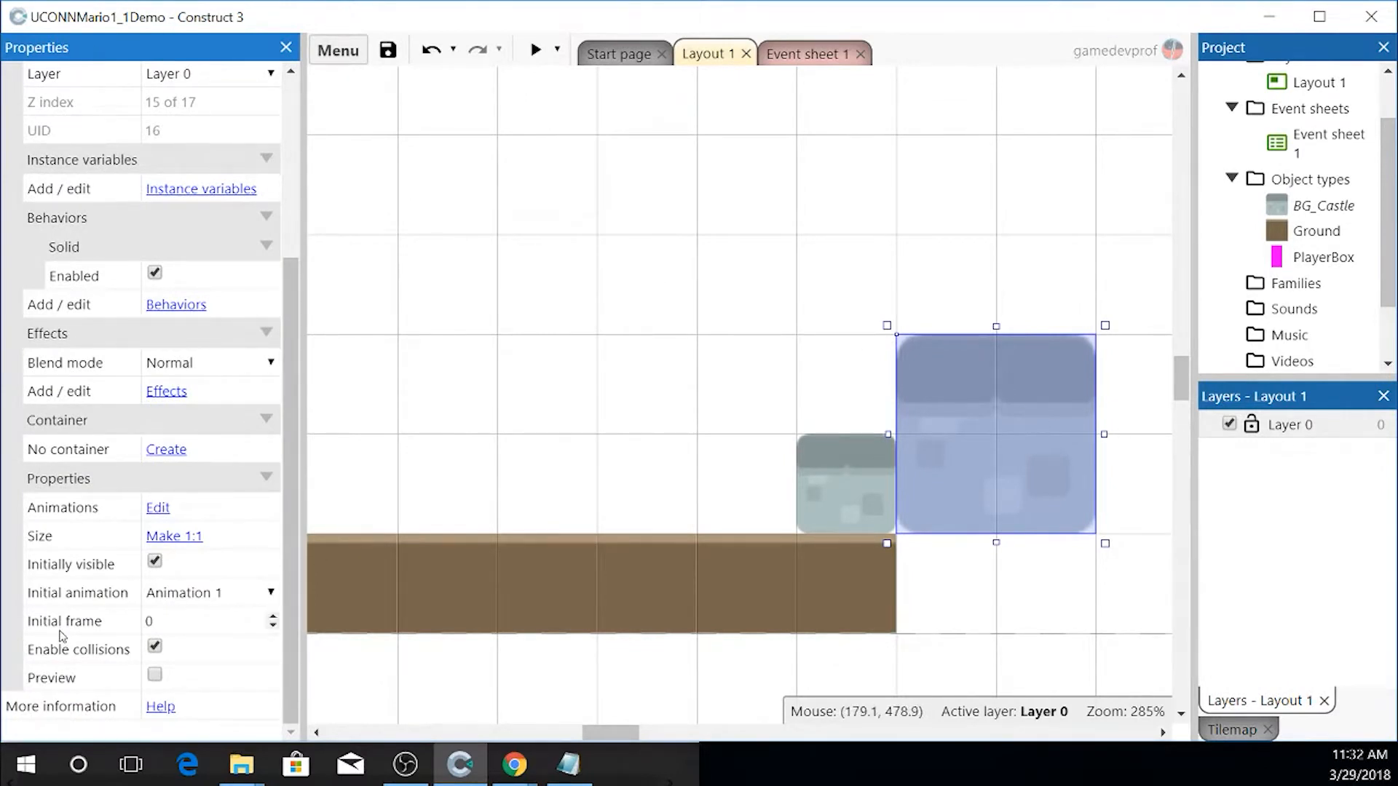
click(160, 623)
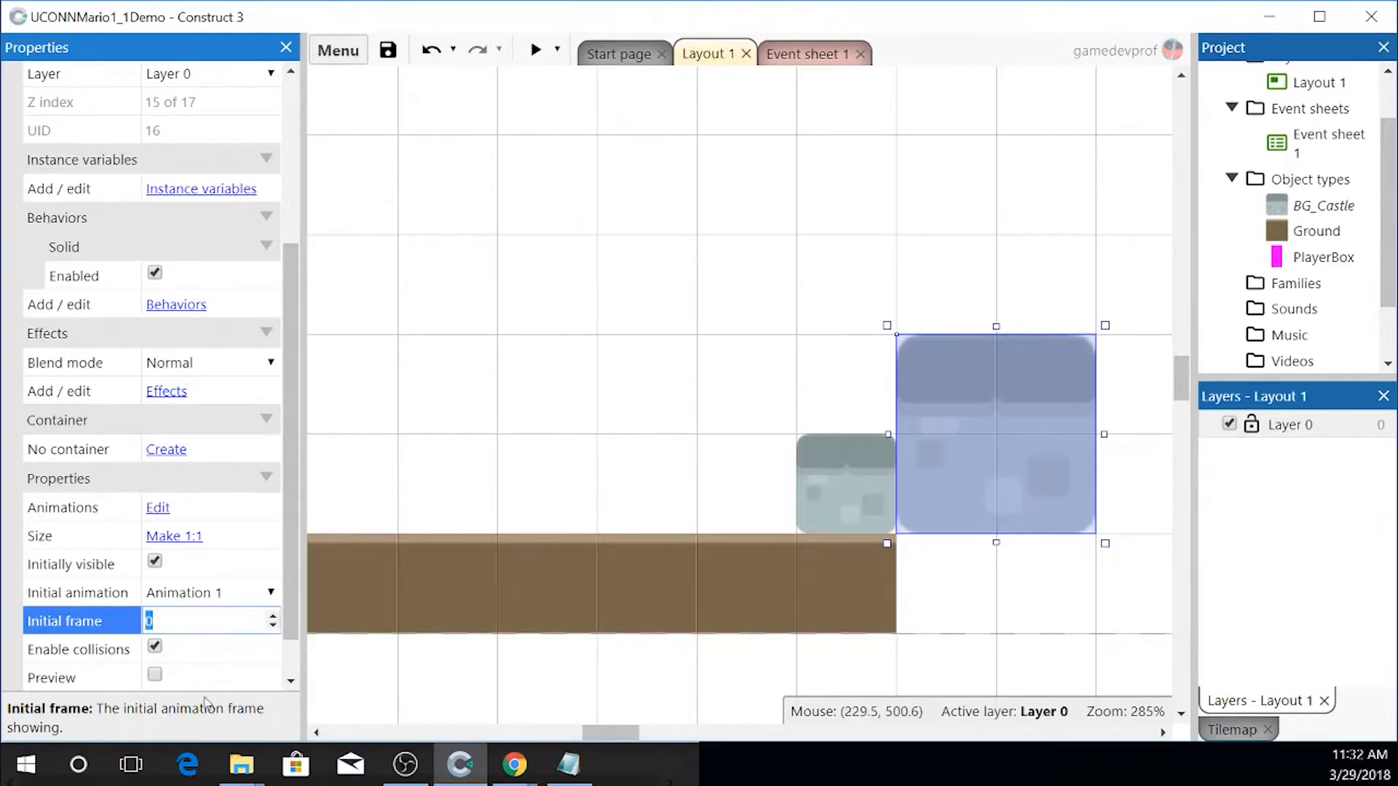
text(15)
key(Tab)
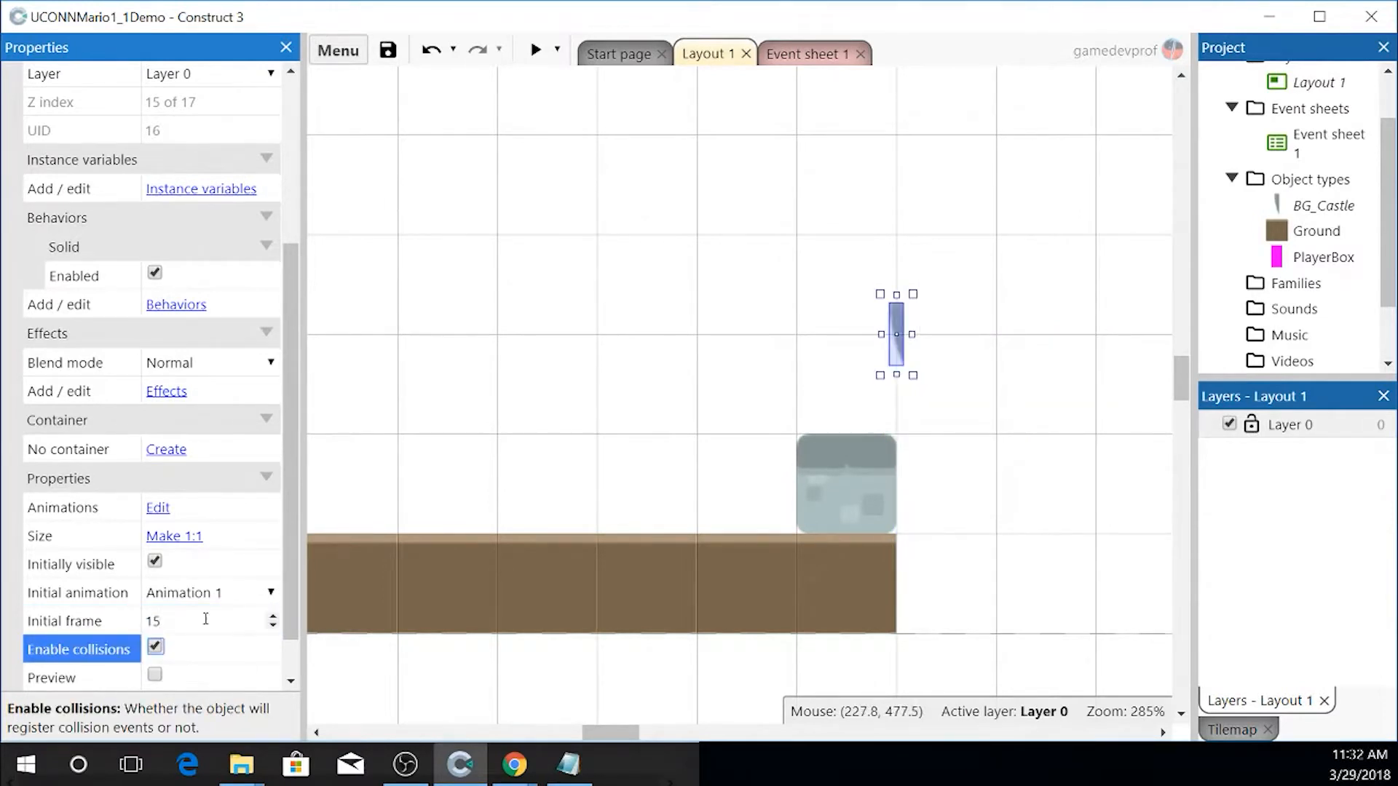
- Set the large BG_Castle block's initial frame to 13 and move it to position 480, 448, against the end of the ground
click(160, 623)
click(162, 626)
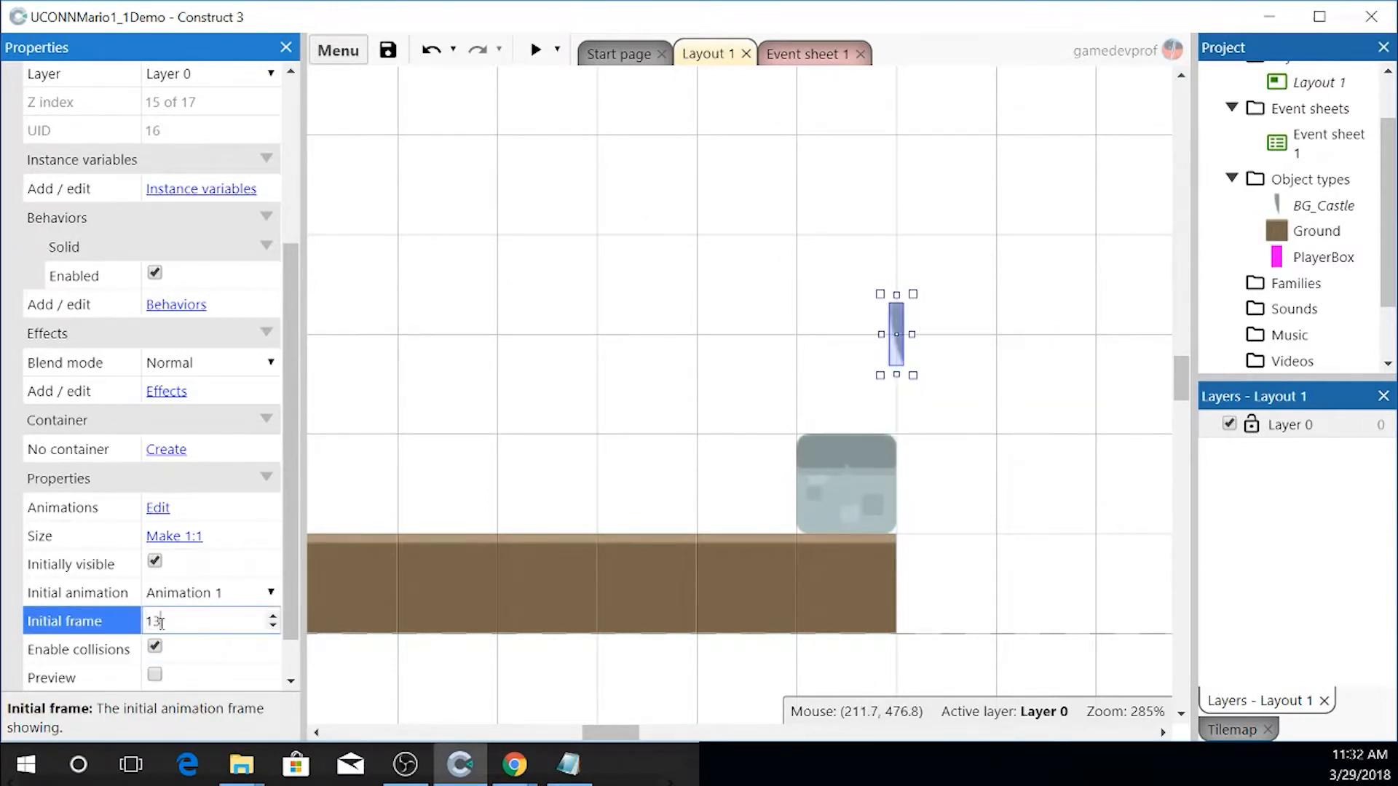
key(Tab)
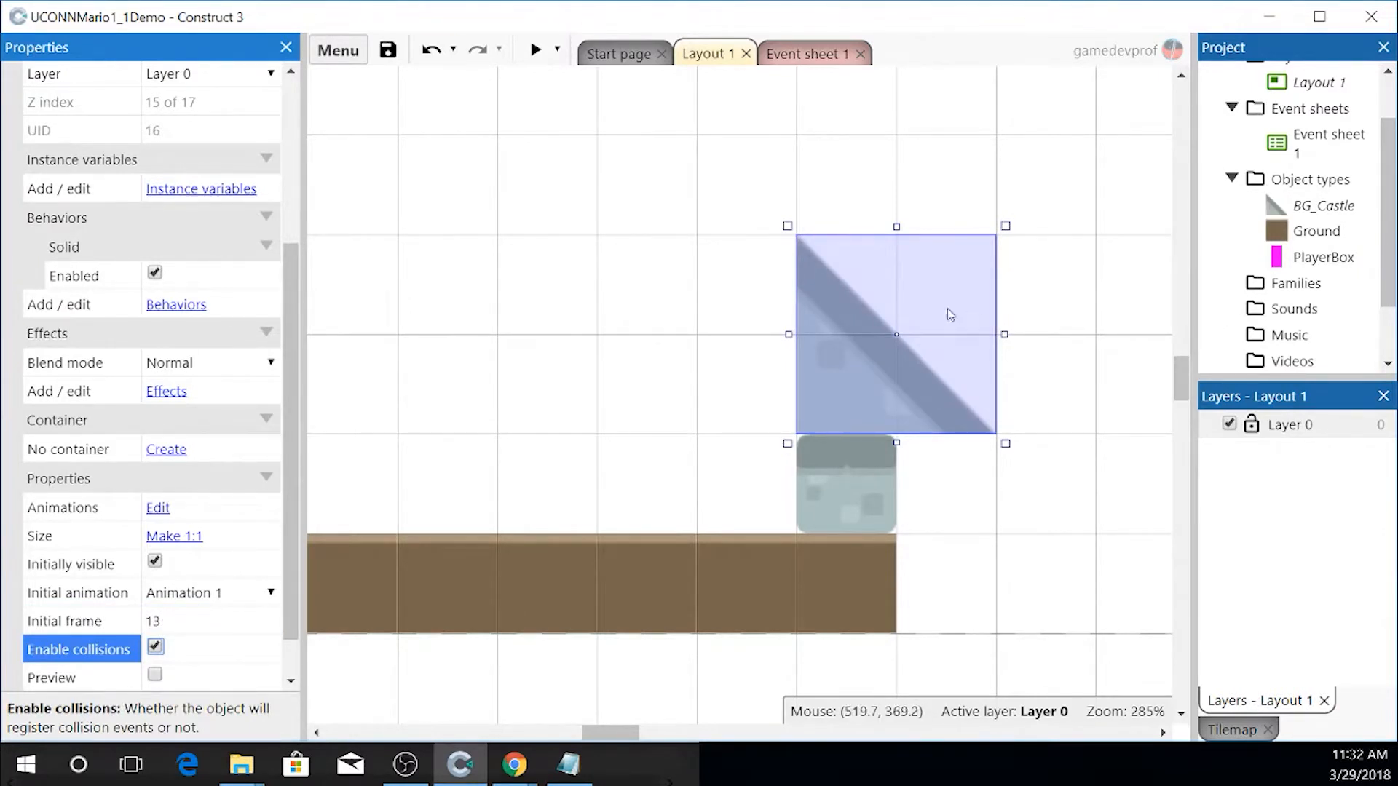
drag(826, 298, 958, 508)
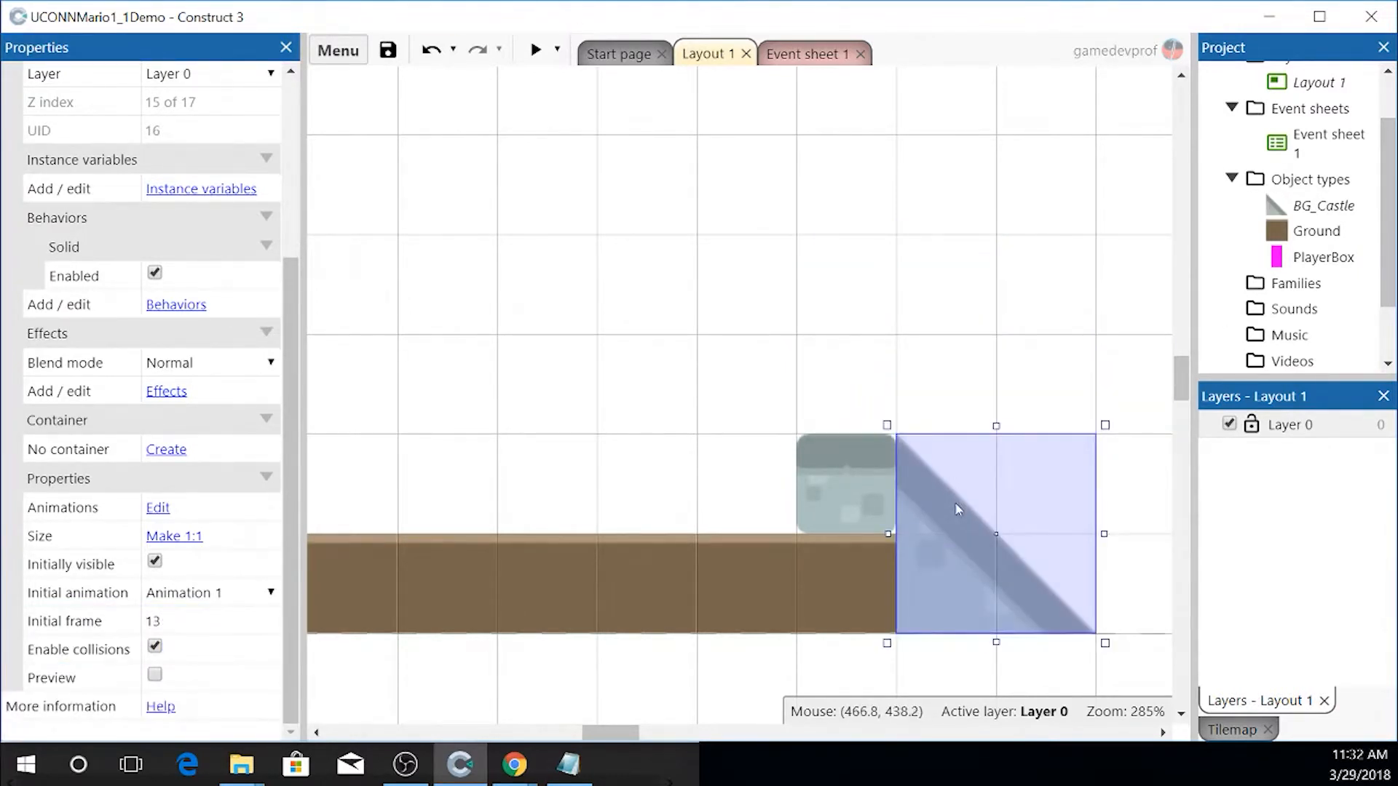
click(731, 478)
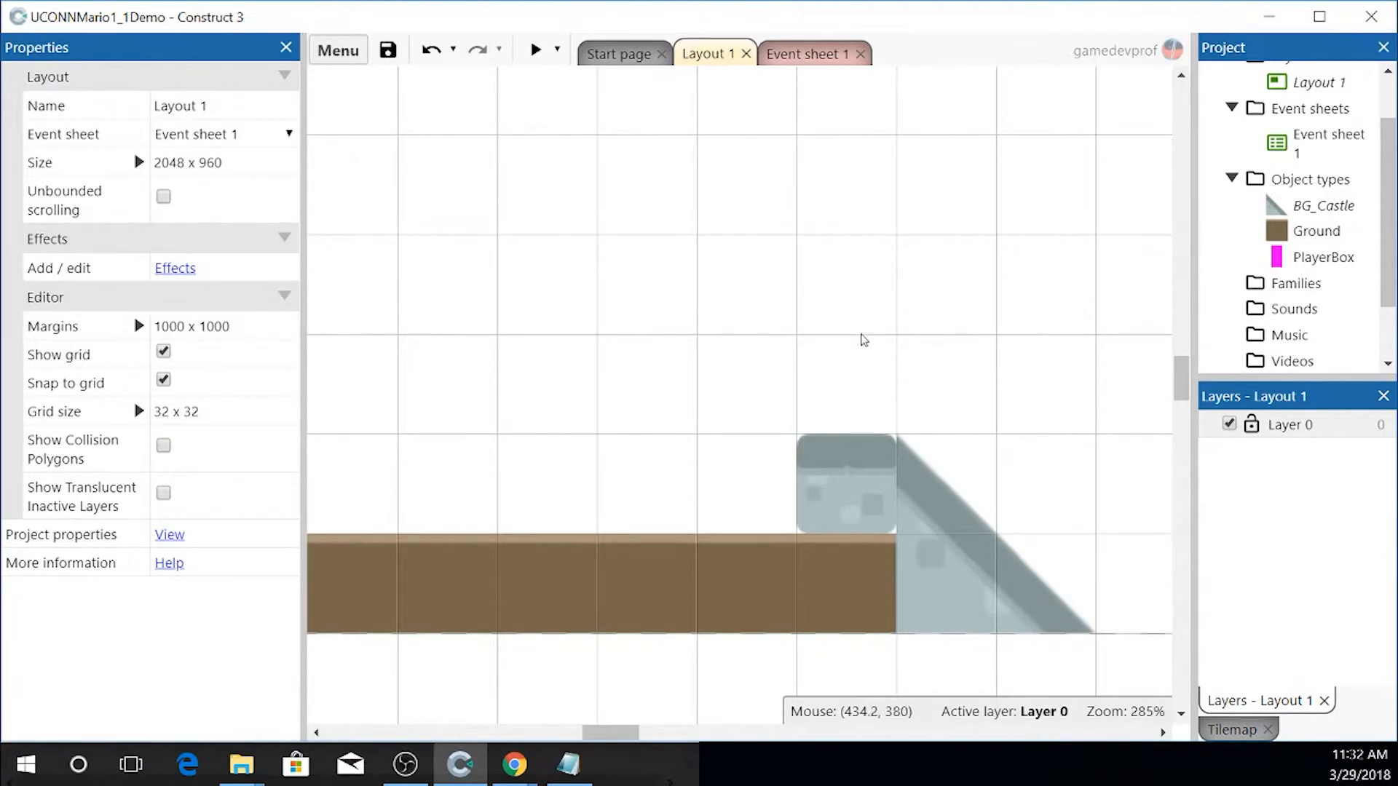
- Set the initial frame of the large BG_Castle instance beside the ground to 12
click(969, 545)
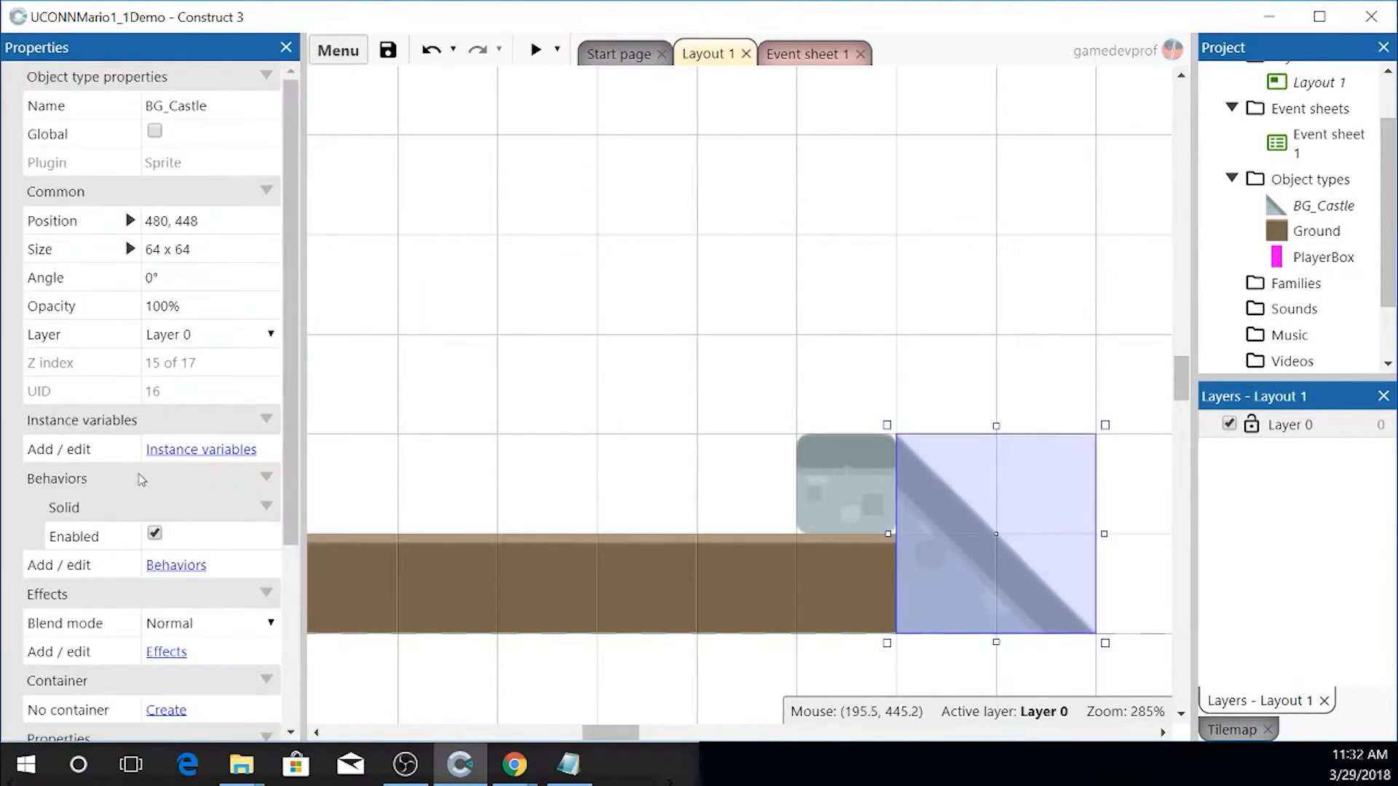
scroll(167, 384, down, 3)
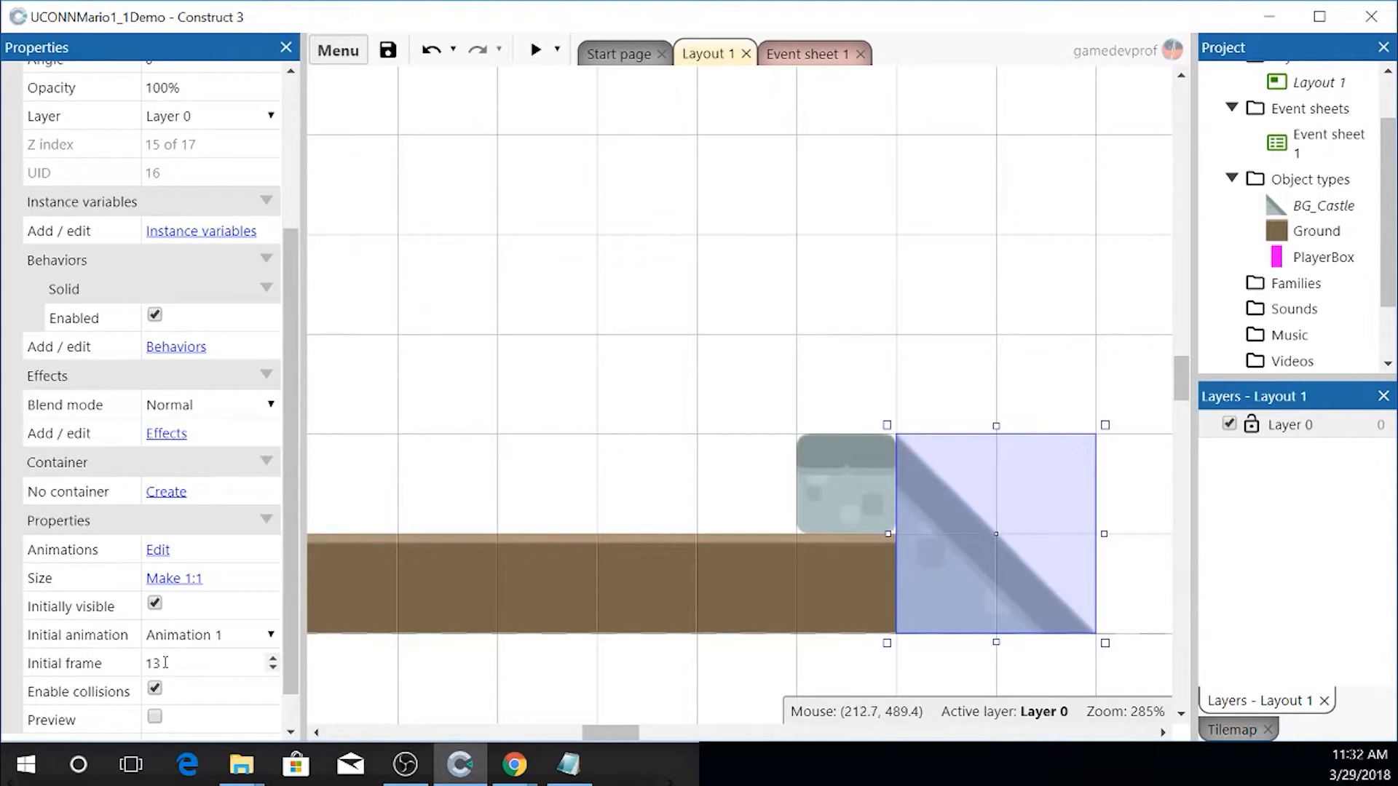
click(905, 343)
click(919, 560)
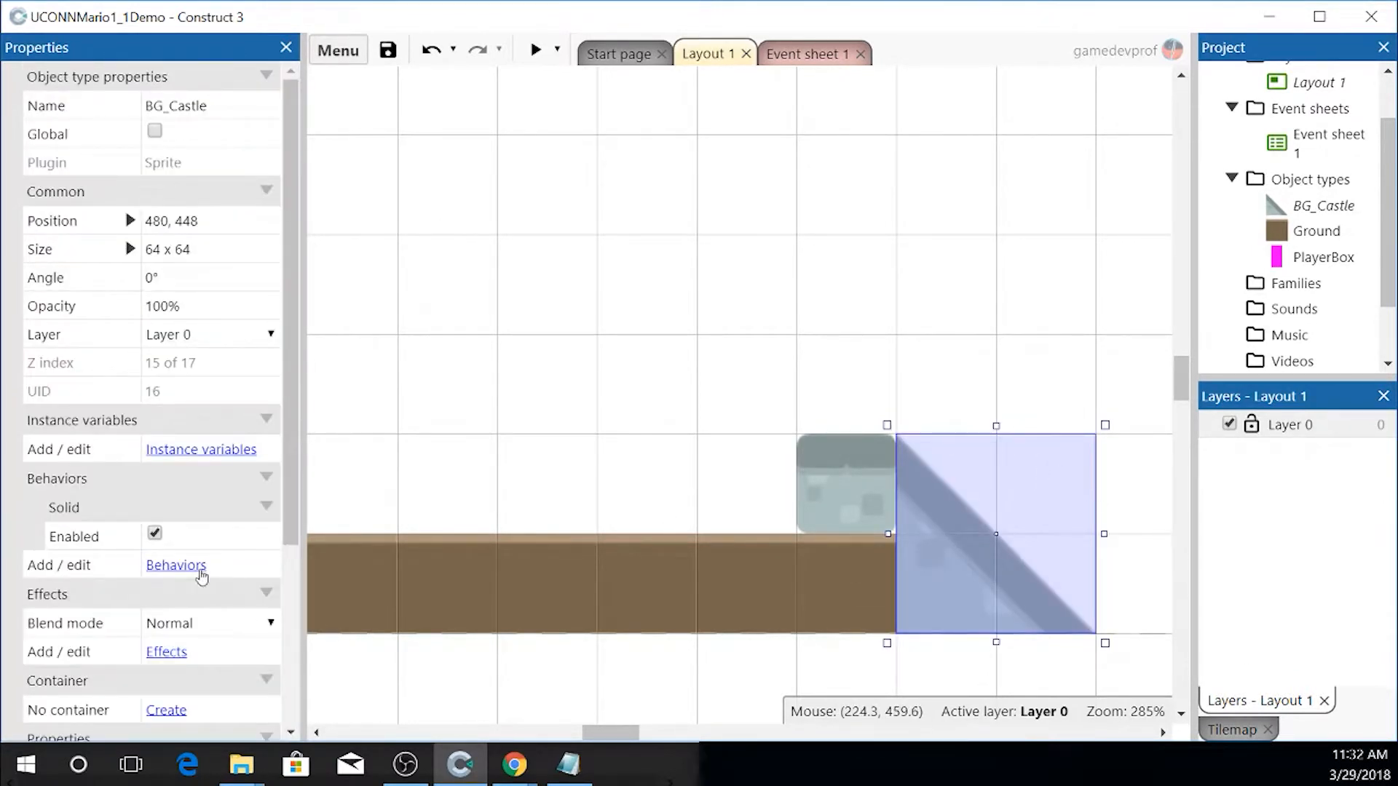
scroll(153, 564, down, 3)
scroll(152, 564, up, 2)
scroll(153, 566, down, 3)
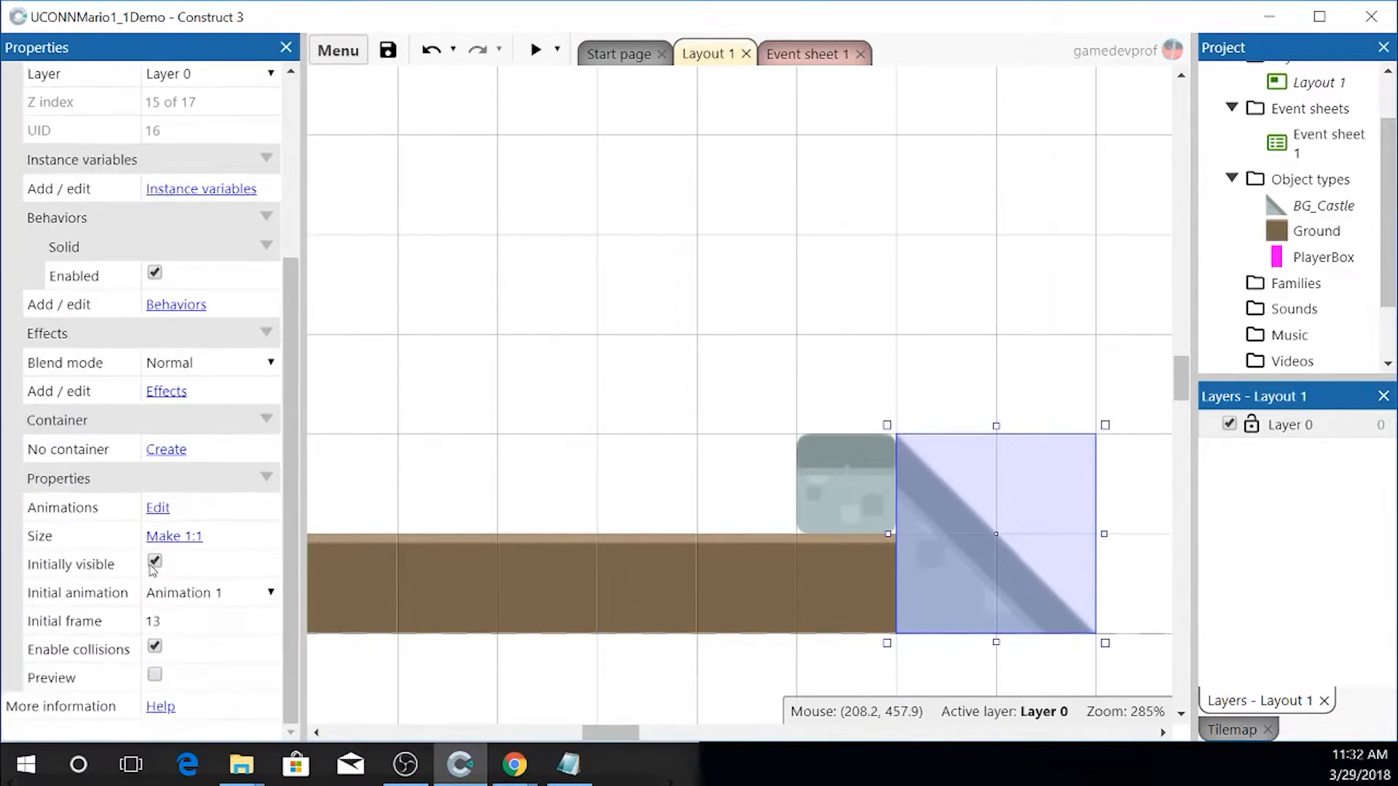
click(169, 623)
click(170, 624)
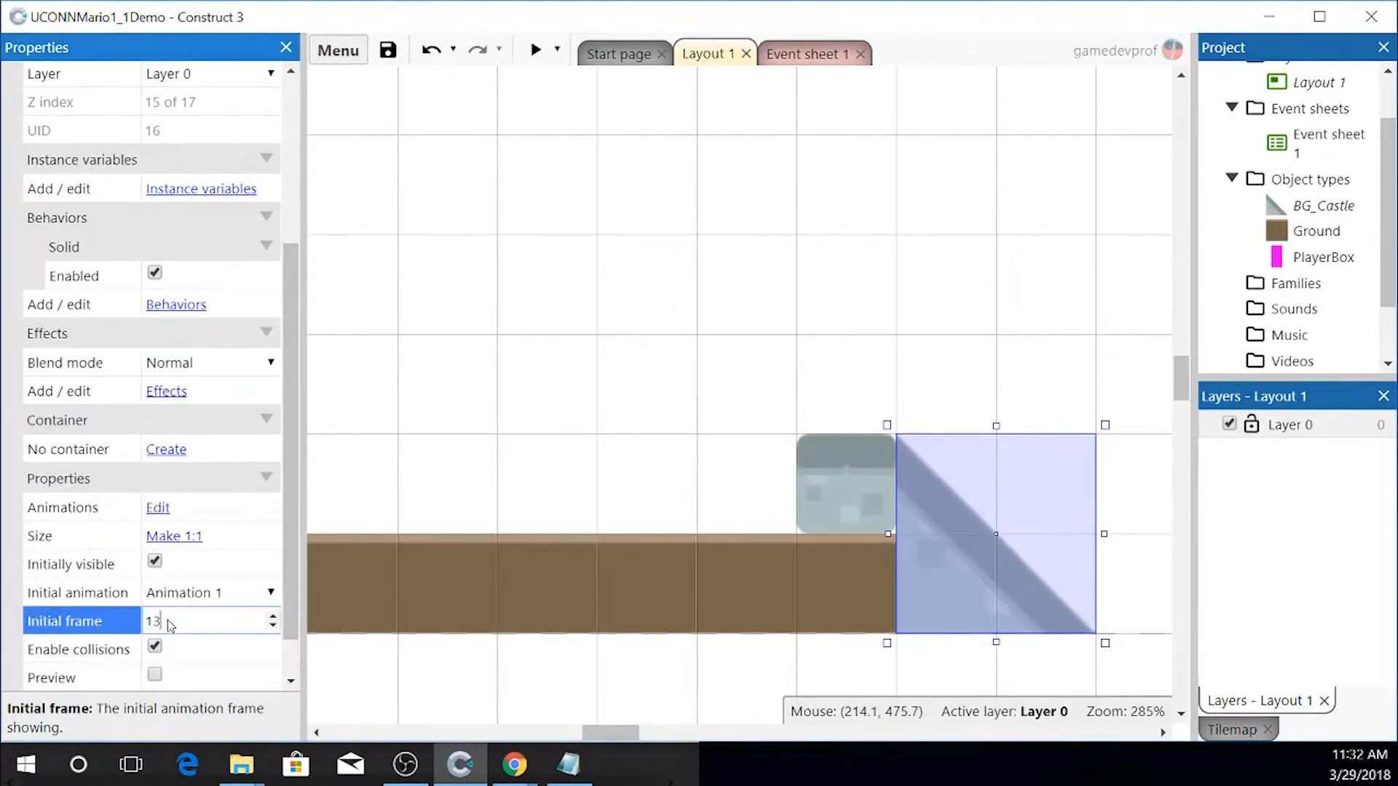
text(2)
key(Tab)
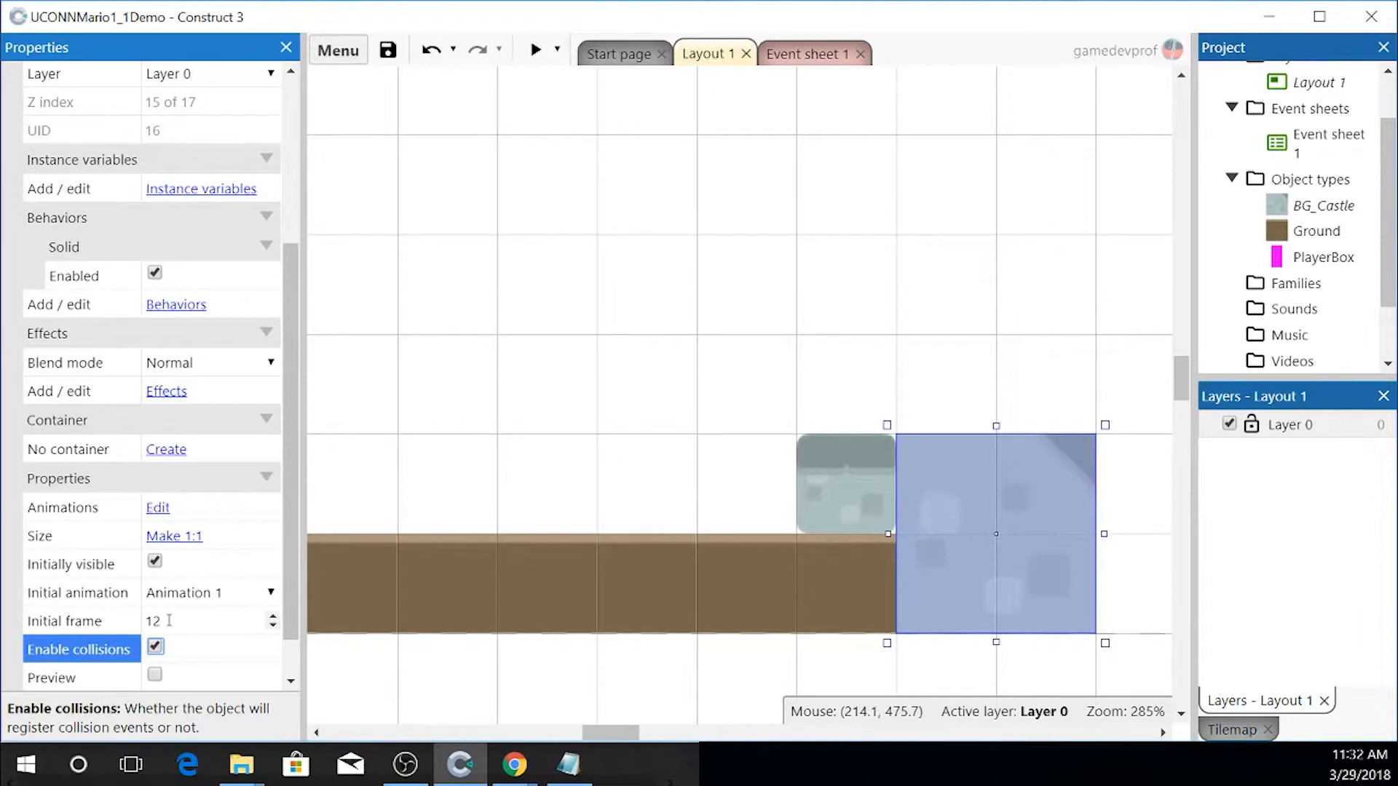
- Step the large BG_Castle instance's initial frame down to 9 and deselect it
click(273, 626)
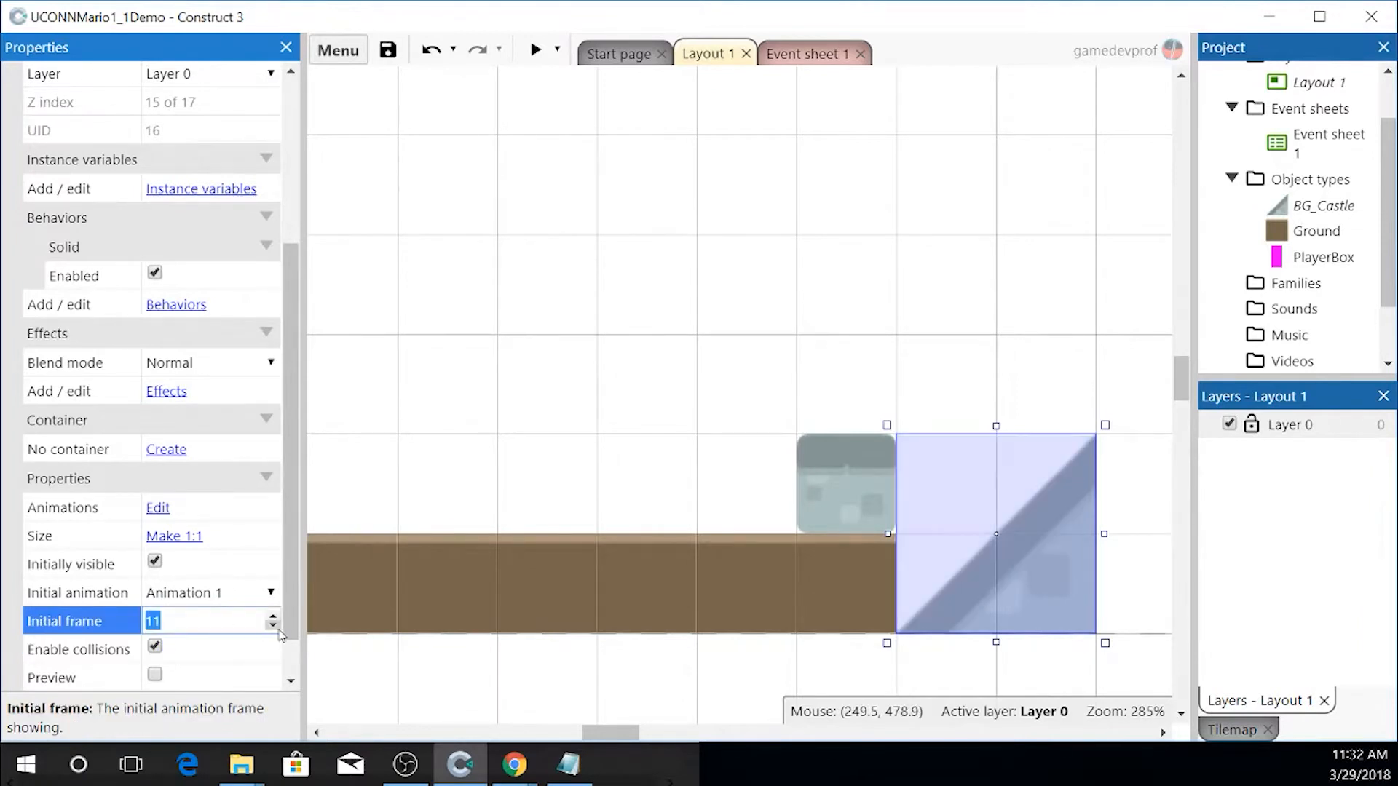
click(274, 626)
click(274, 626)
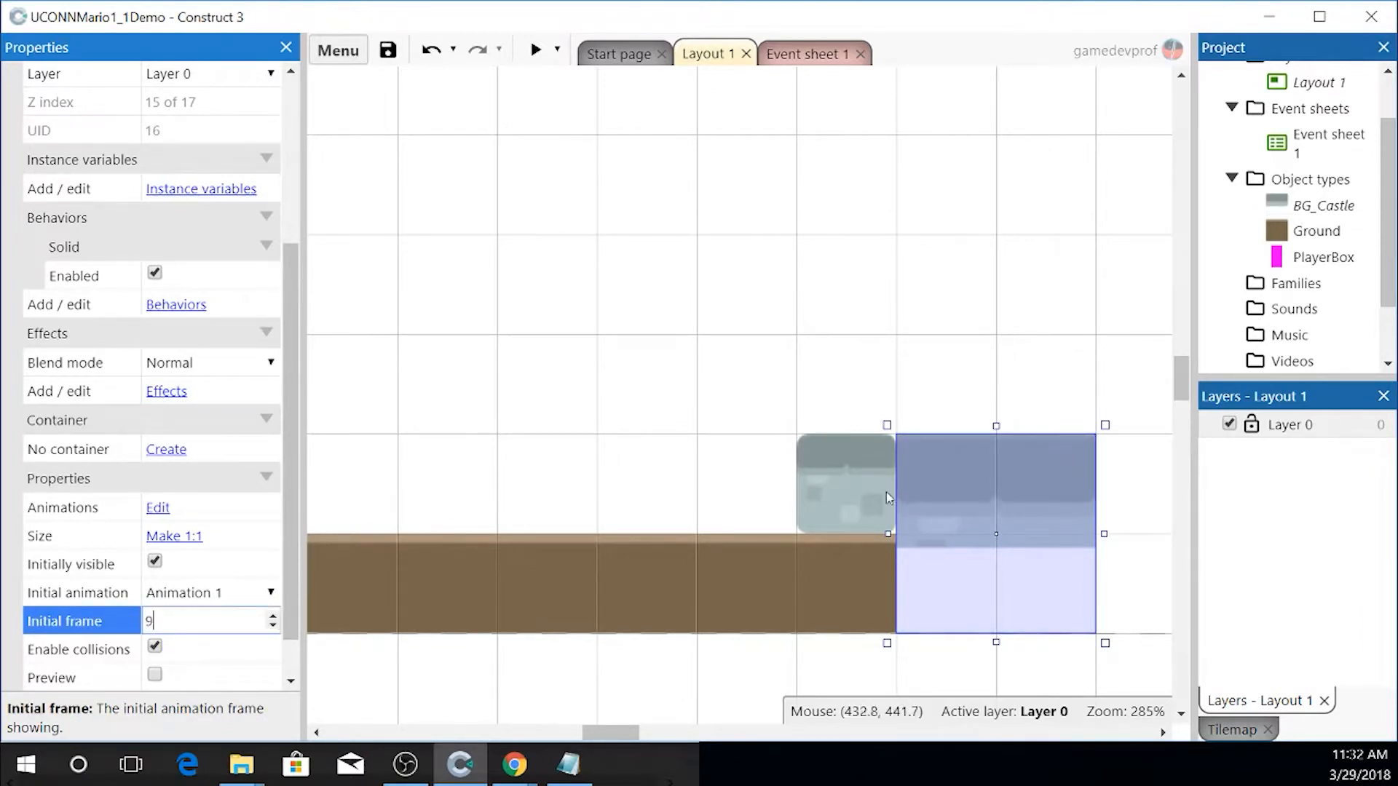
click(661, 430)
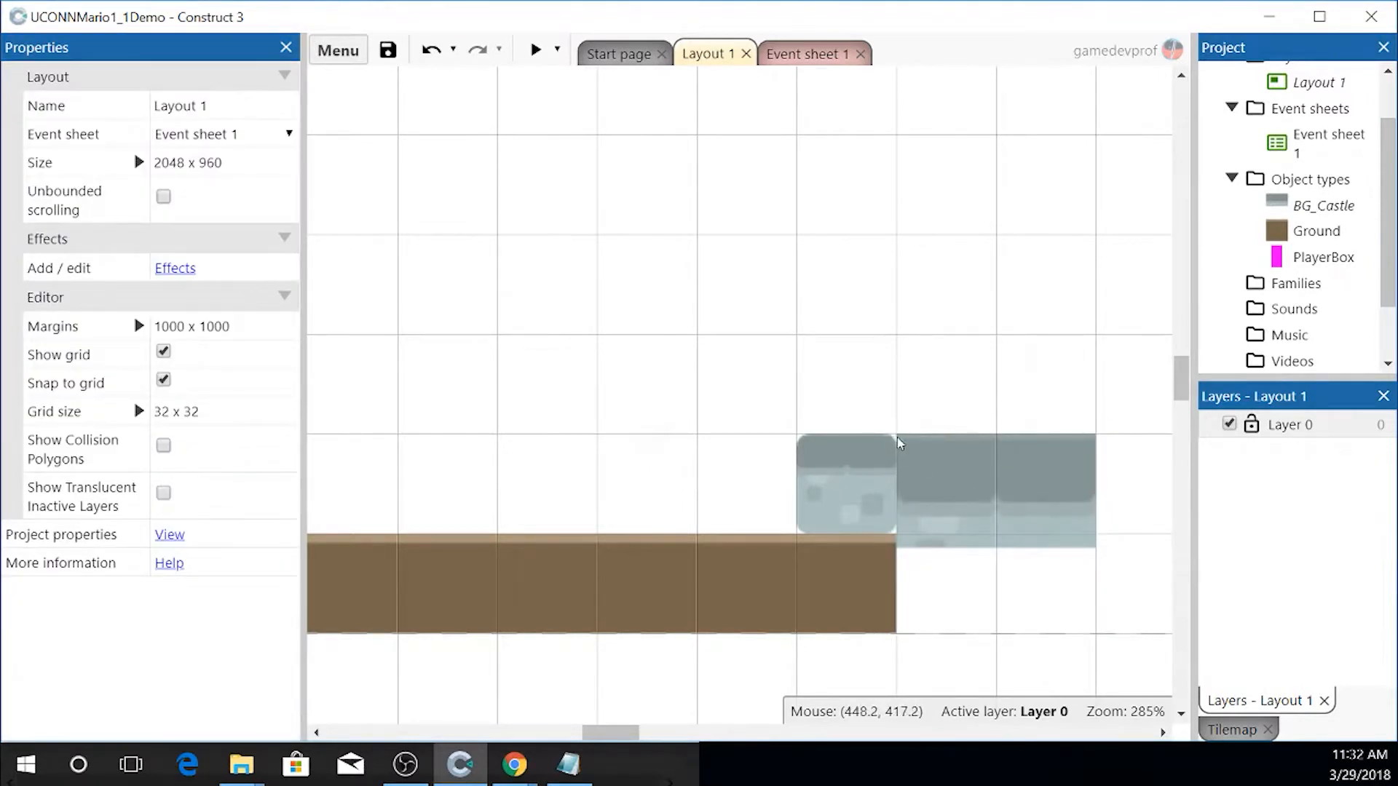
- Set the initial frame of the small 32 x 32 BG_Castle block on the ground to 15
click(875, 462)
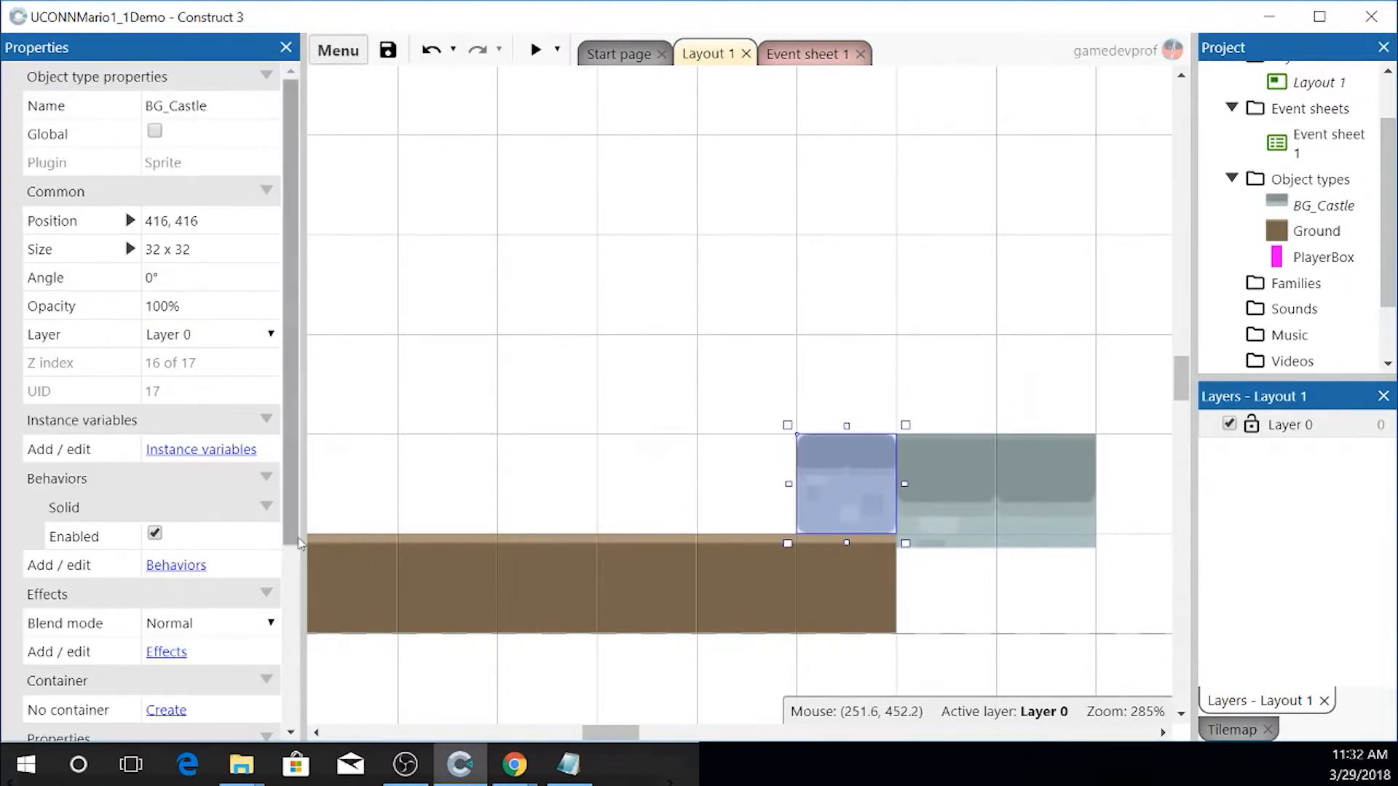
scroll(269, 619, down, 3)
scroll(260, 576, down, 1)
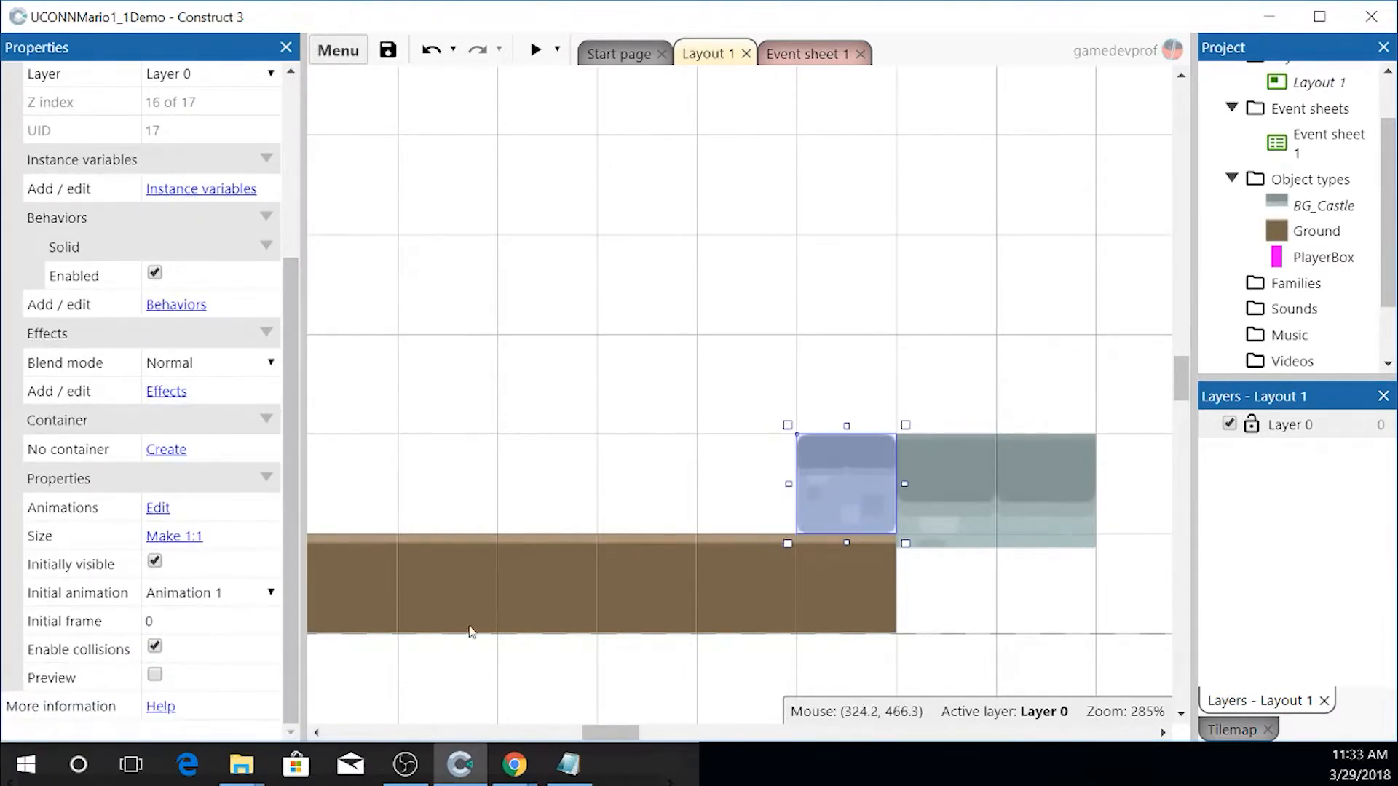
click(187, 615)
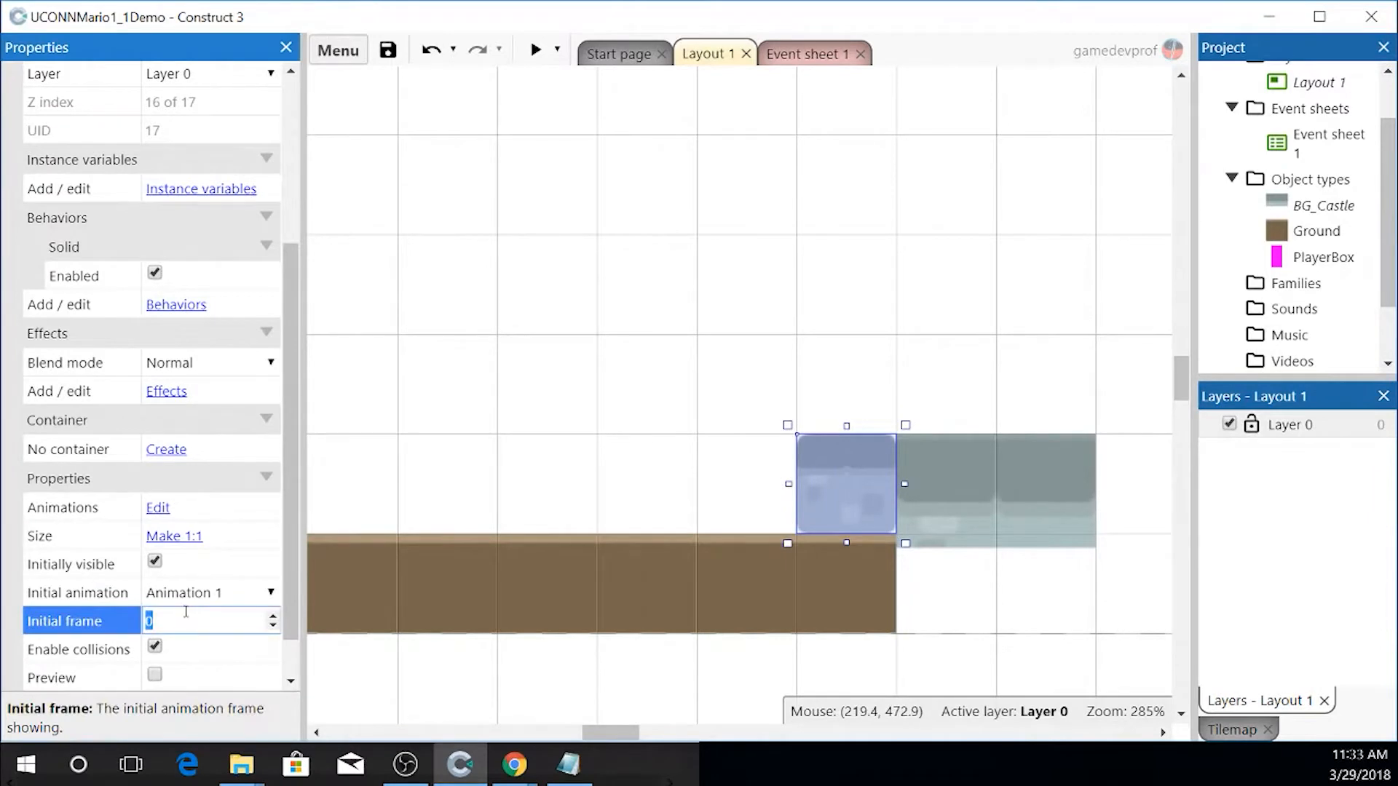
key(Tab)
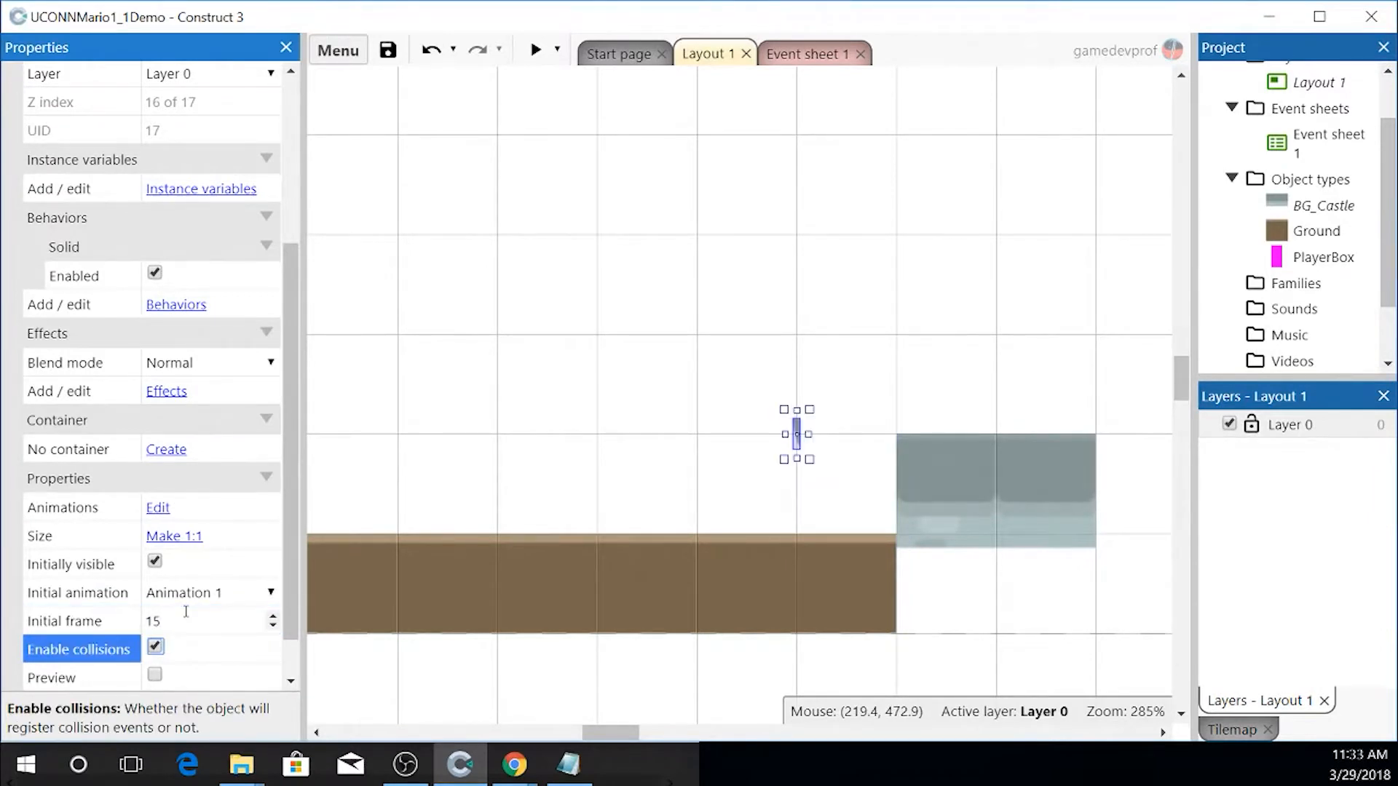
- Set the small BG_Castle block's initial frame to 11 and try to reposition it on the grid
click(186, 617)
text(11)
key(Tab)
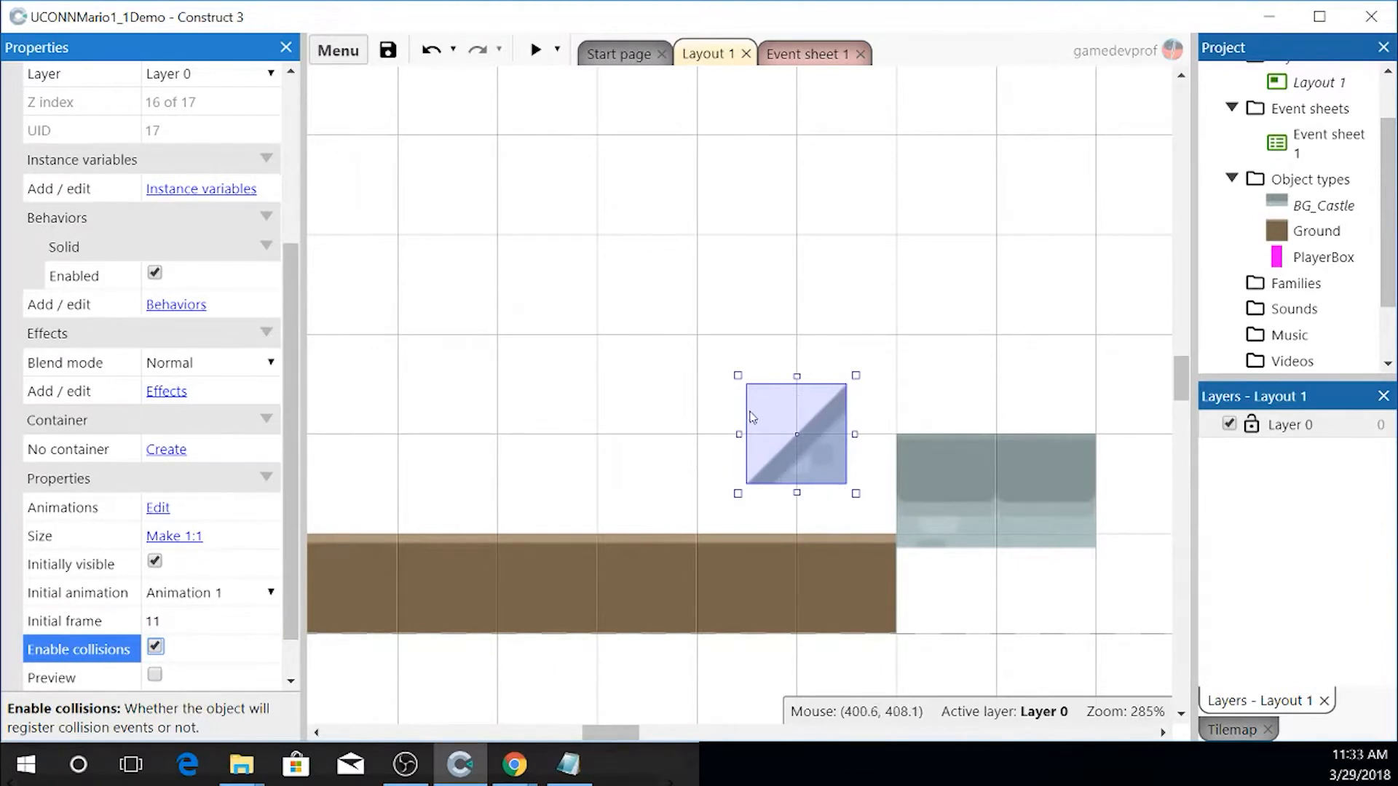
mouse_move(817, 454)
mouse_down()
mouse_move(817, 547)
mouse_move(822, 434)
mouse_up()
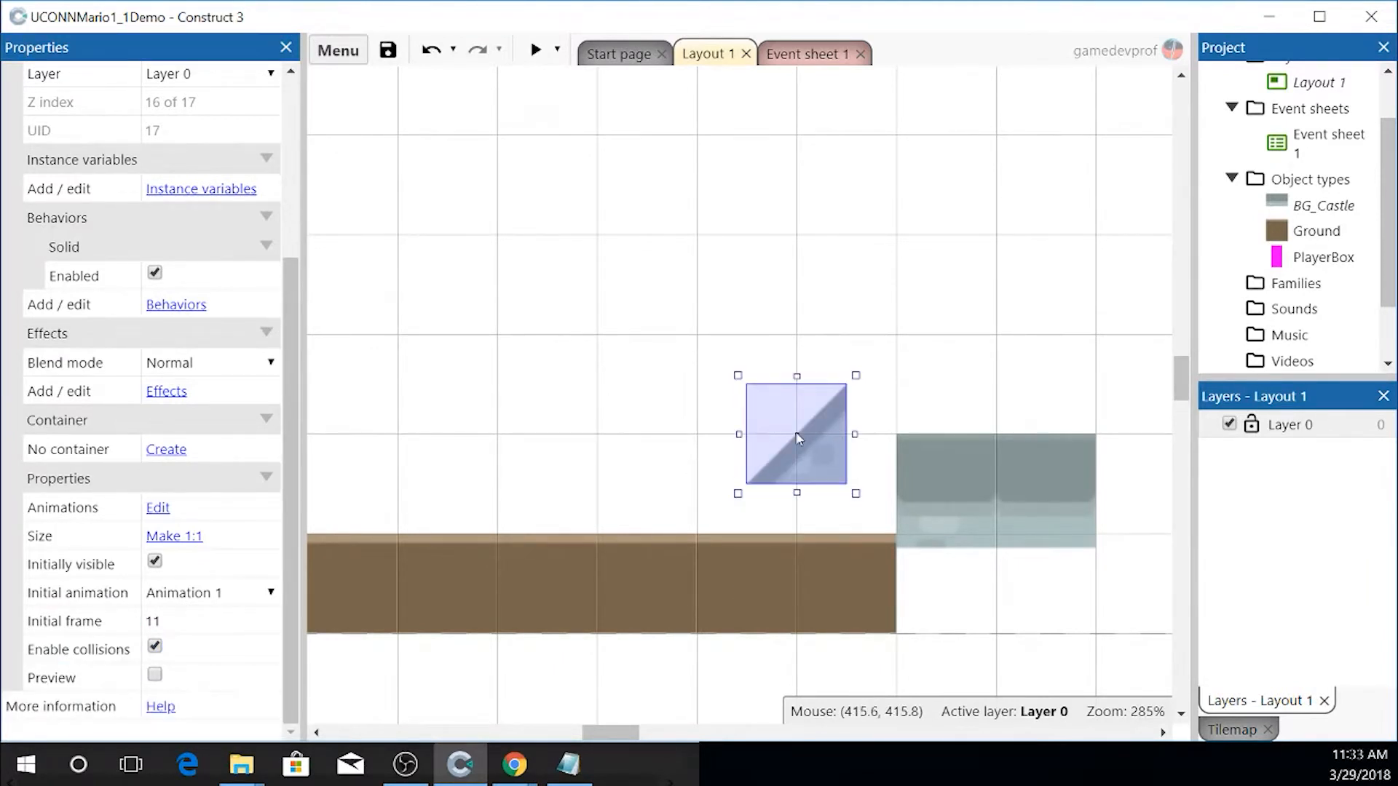
- Apply frame 0's origin at 0, 0 to the whole BG_Castle animation
double_click(836, 419)
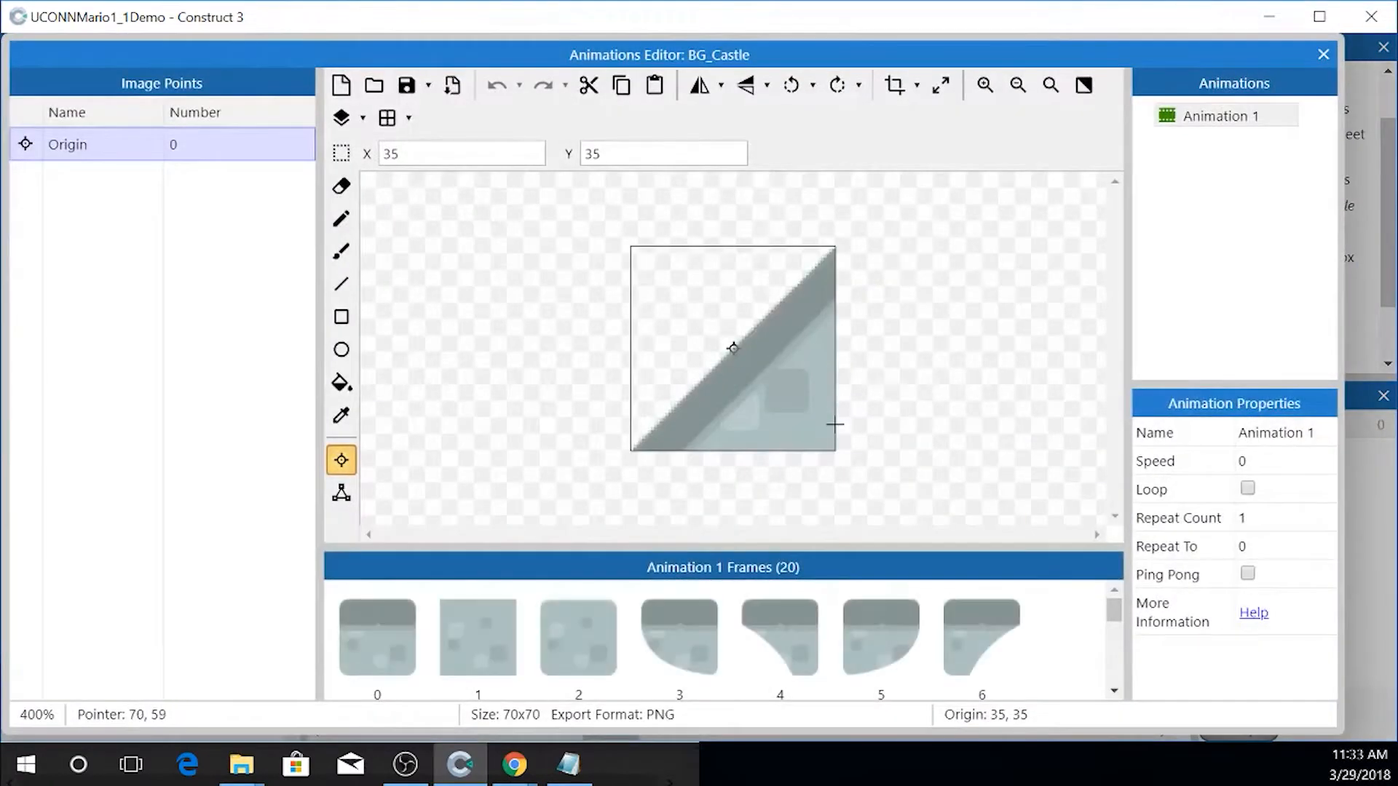
click(402, 627)
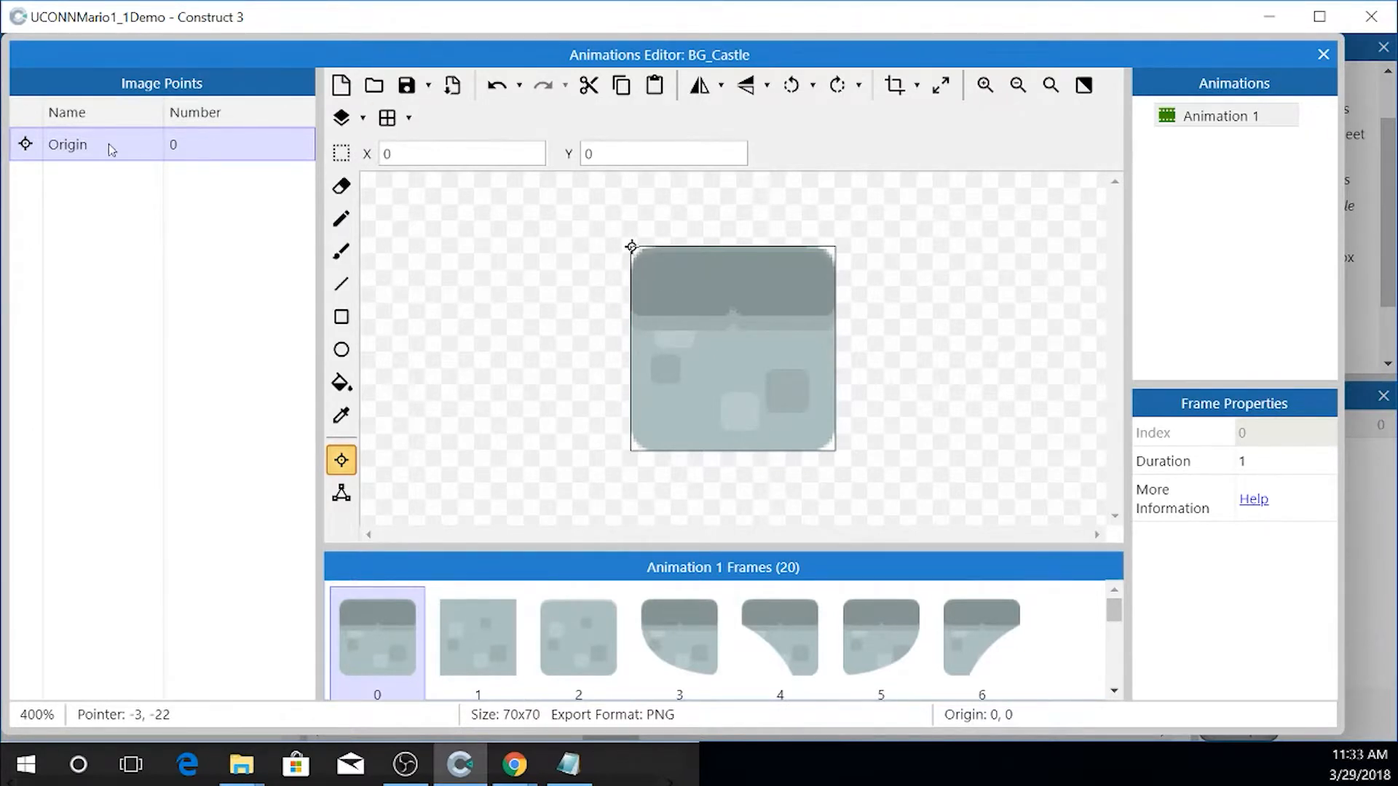
right_click(74, 151)
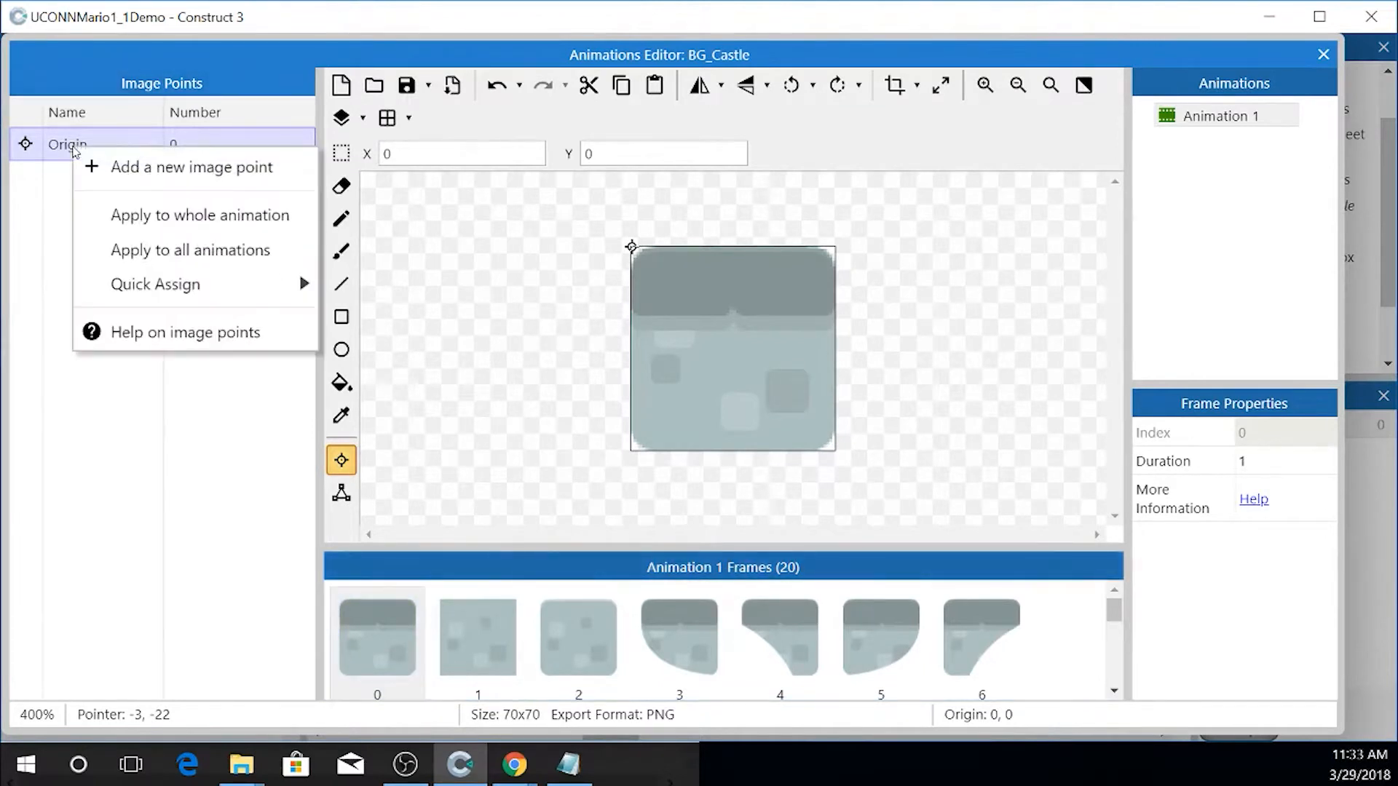
click(142, 216)
- Check the origin point on frames 1 through 6 of the BG_Castle animation
click(529, 663)
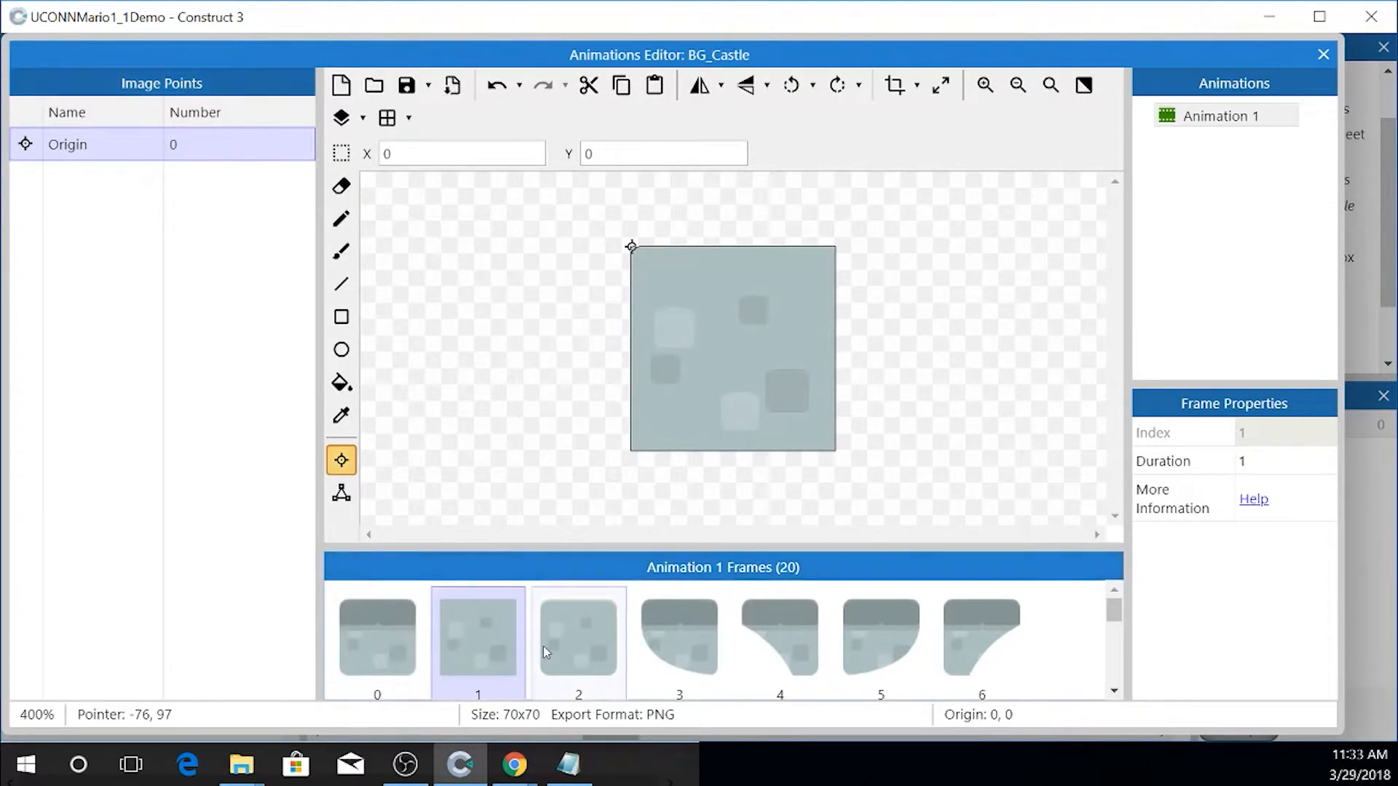
click(543, 645)
click(691, 634)
click(793, 632)
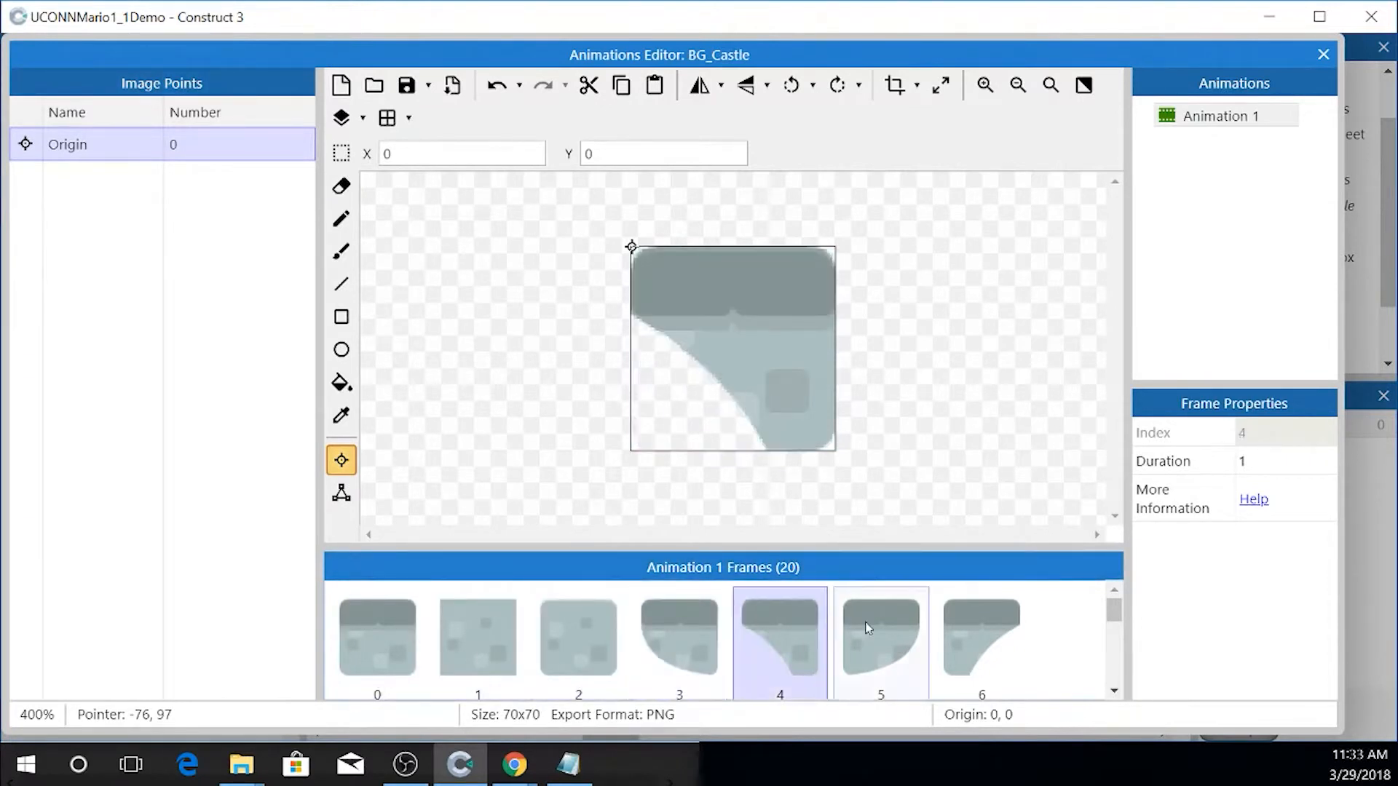
click(910, 623)
click(940, 625)
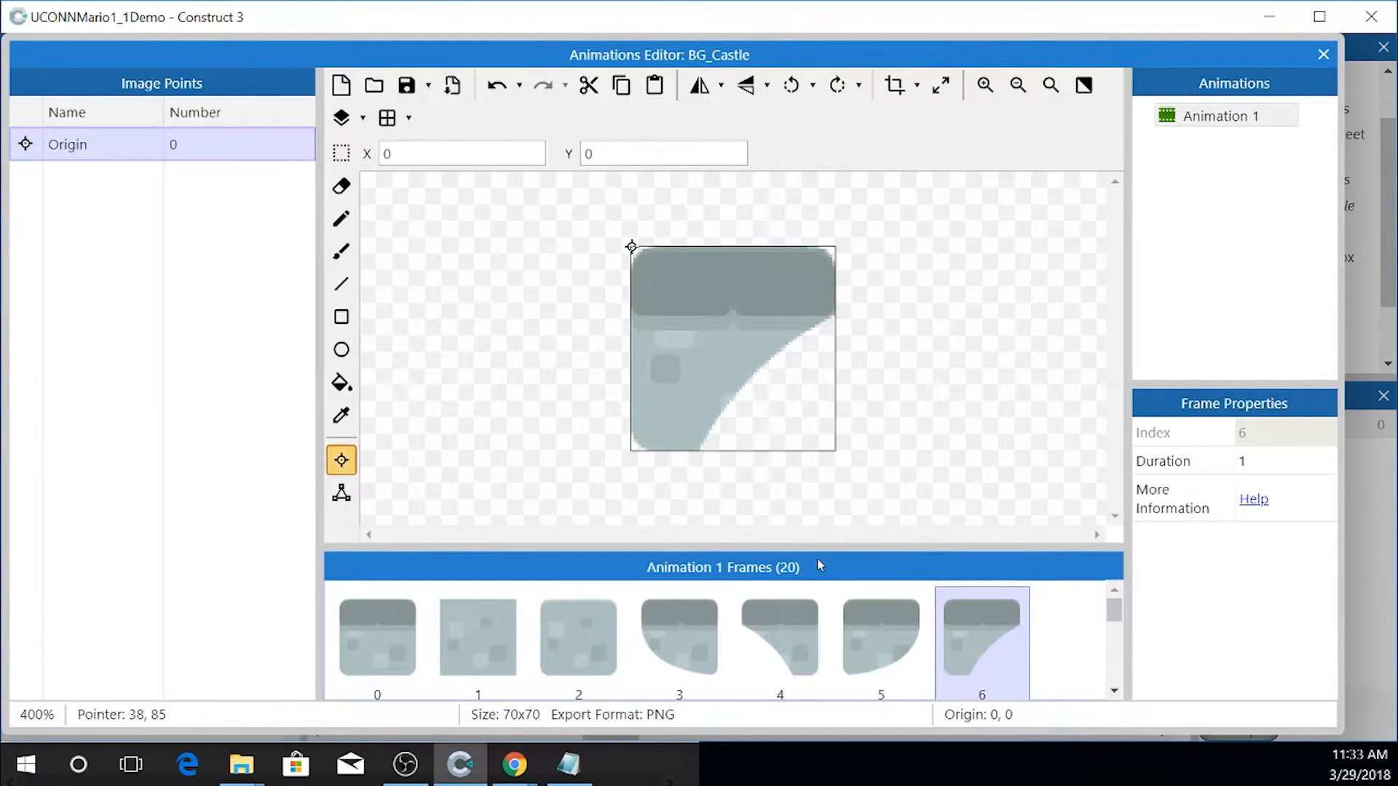
drag(872, 547, 872, 488)
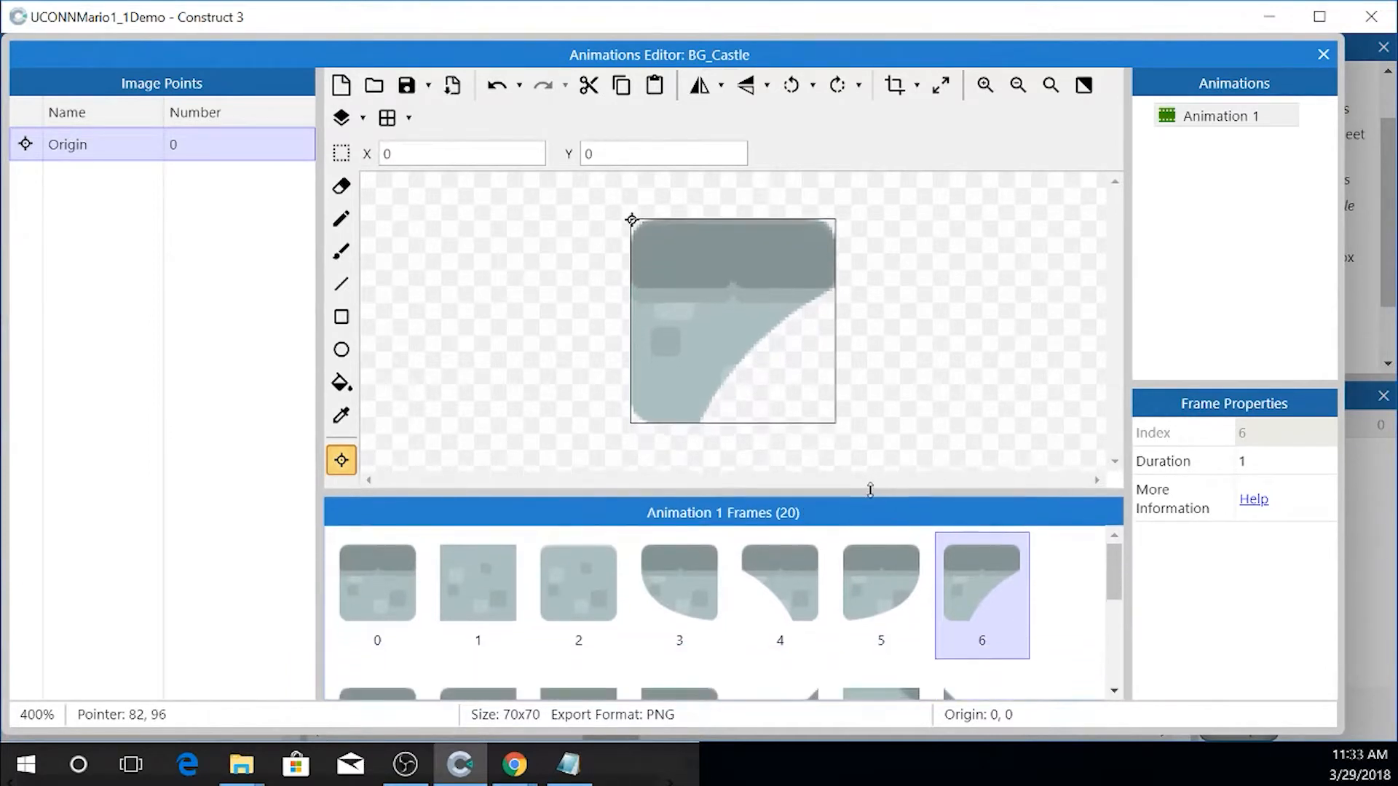
click(460, 566)
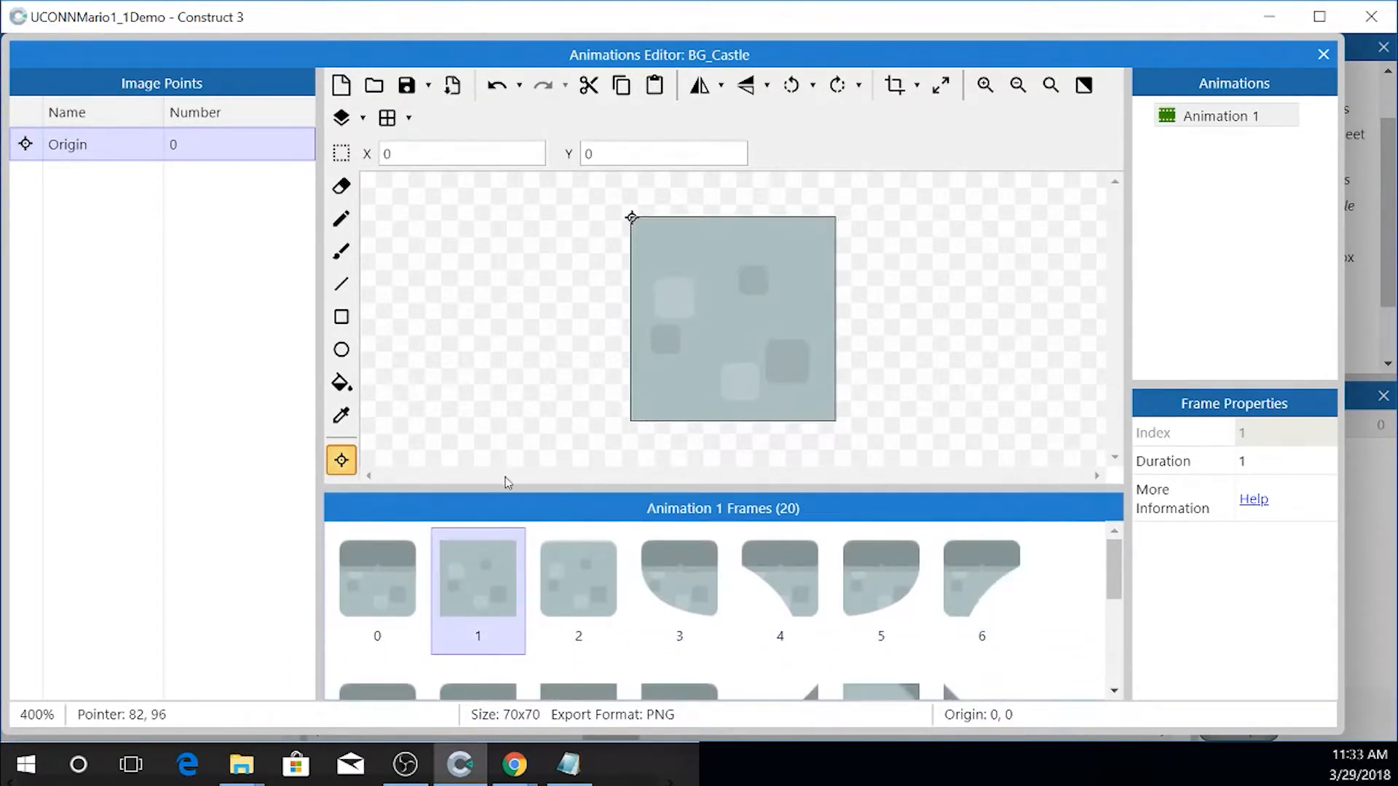
click(374, 486)
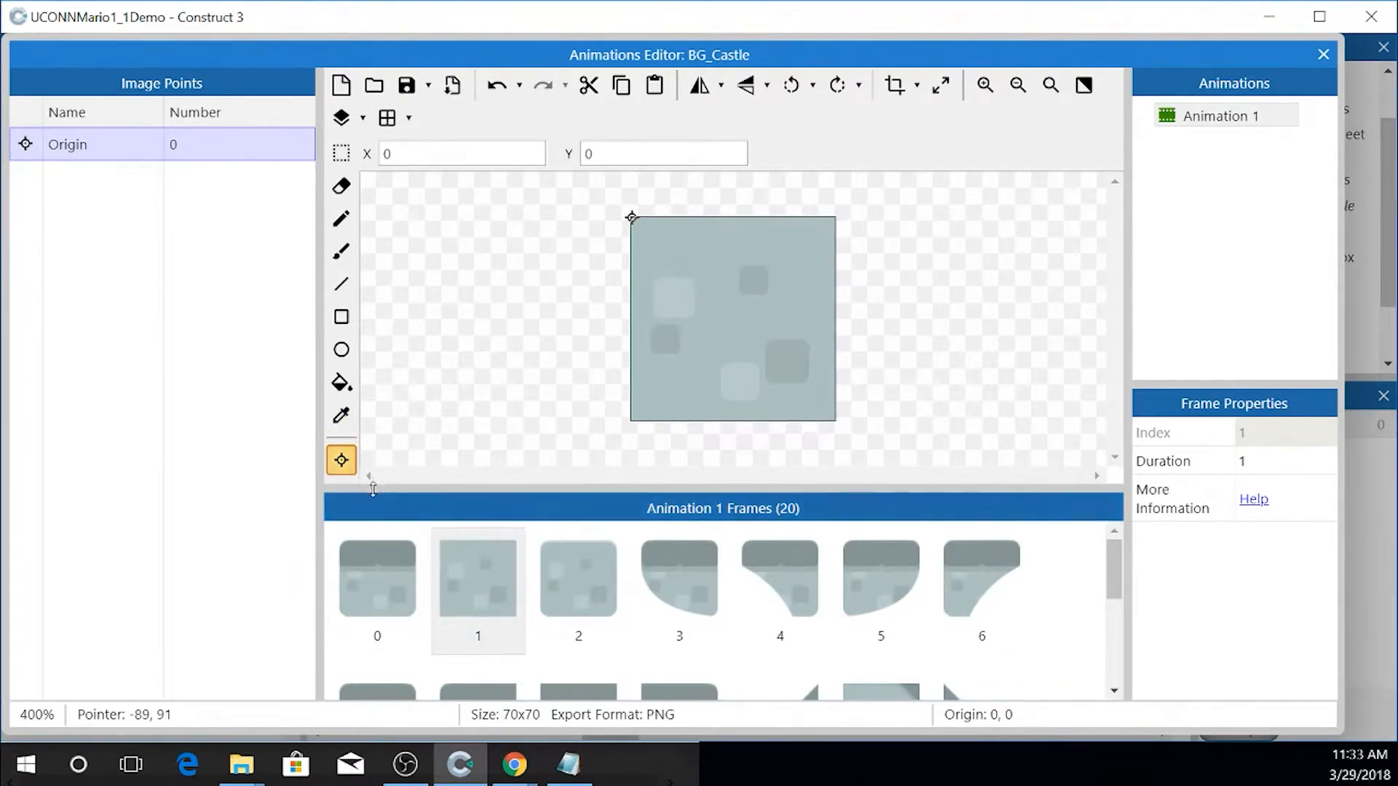
drag(374, 489, 374, 547)
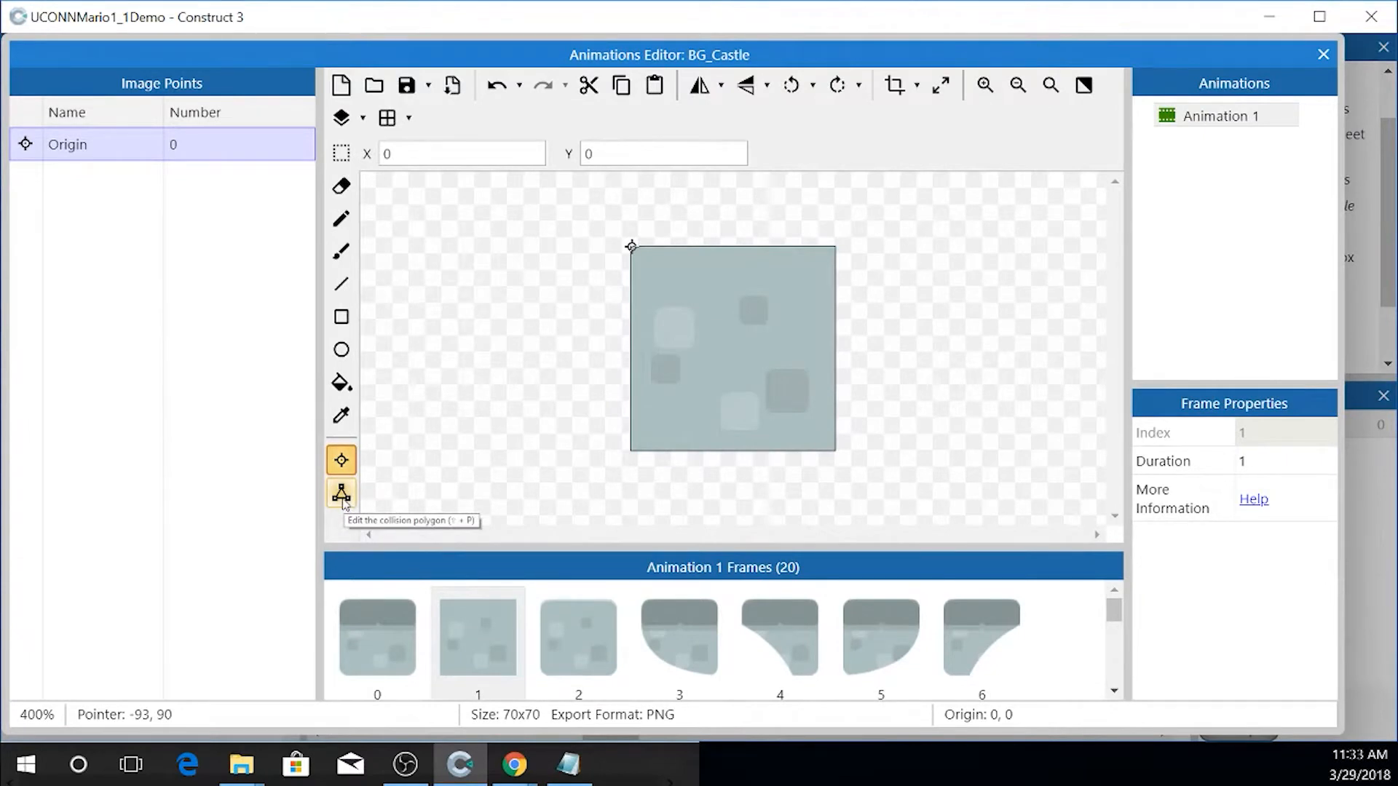
- Try to delete the upper-left collision polygon point at 0, 0 on the triangular slope in BG_Castle frame 11
click(343, 497)
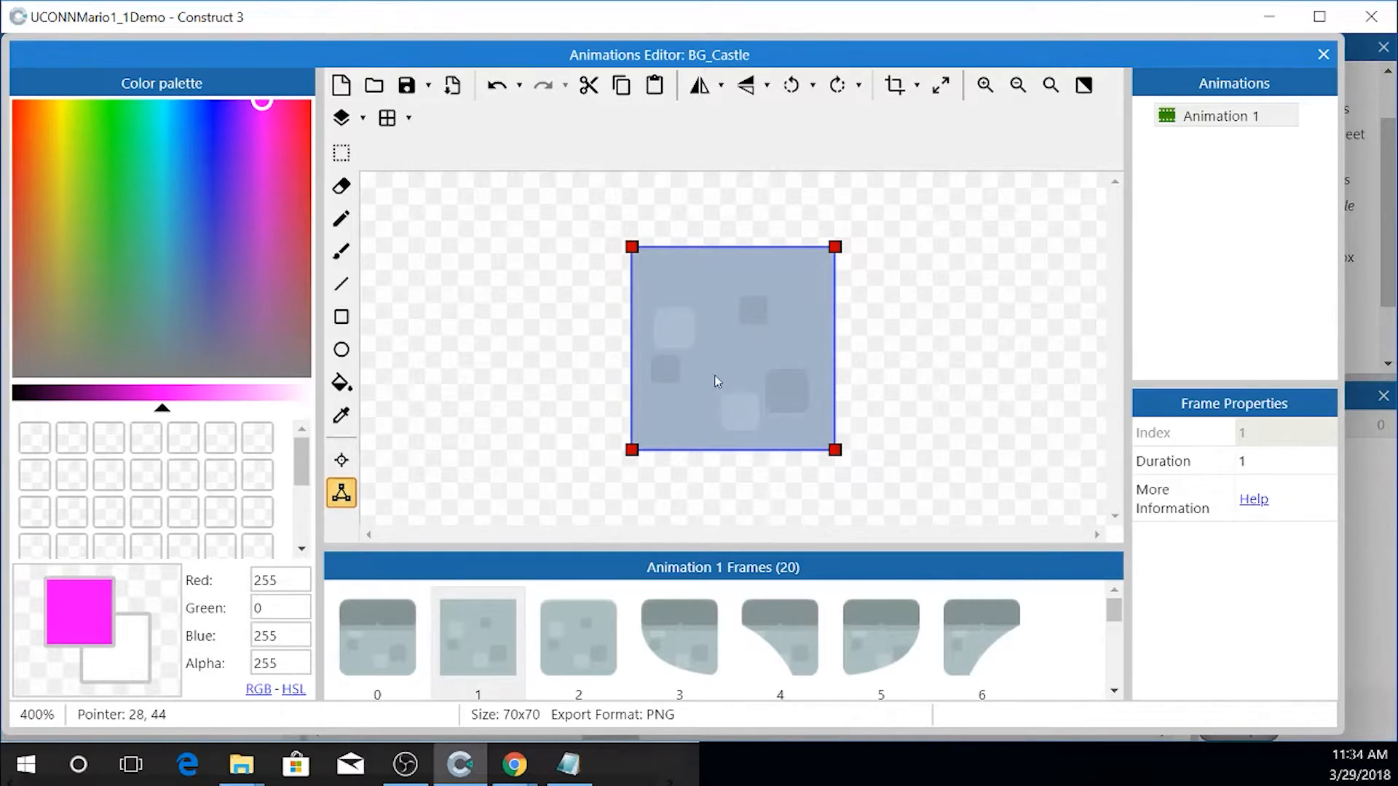
drag(1113, 611, 1114, 639)
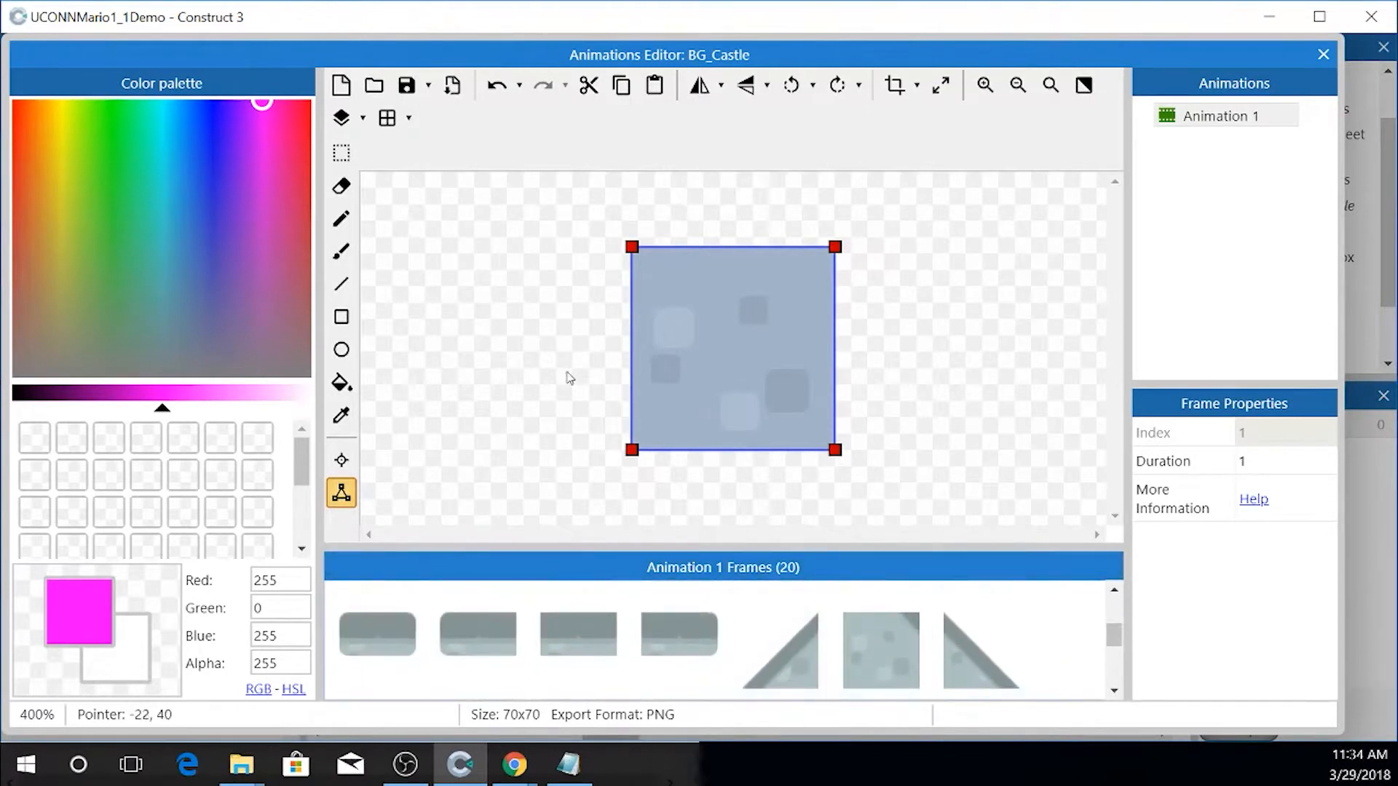
click(801, 650)
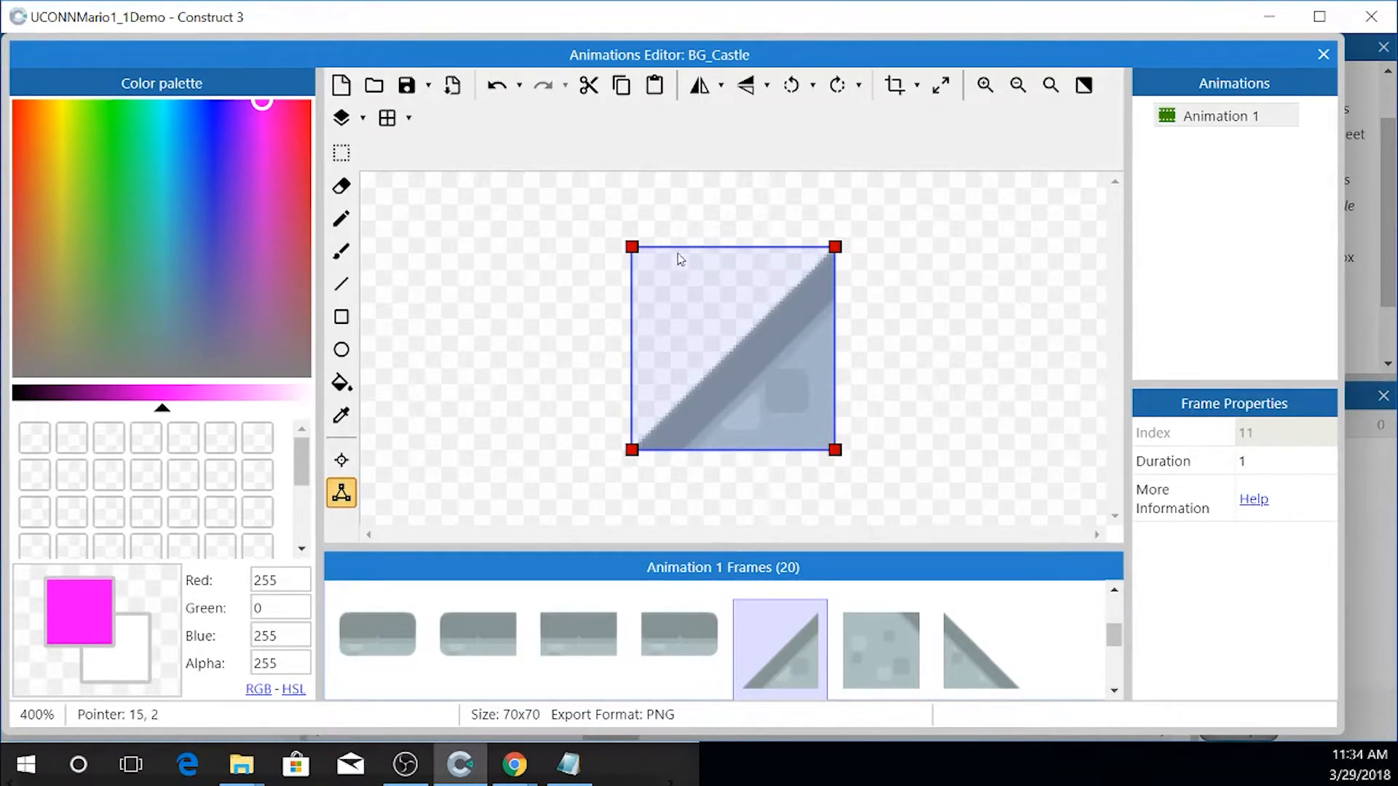
click(633, 248)
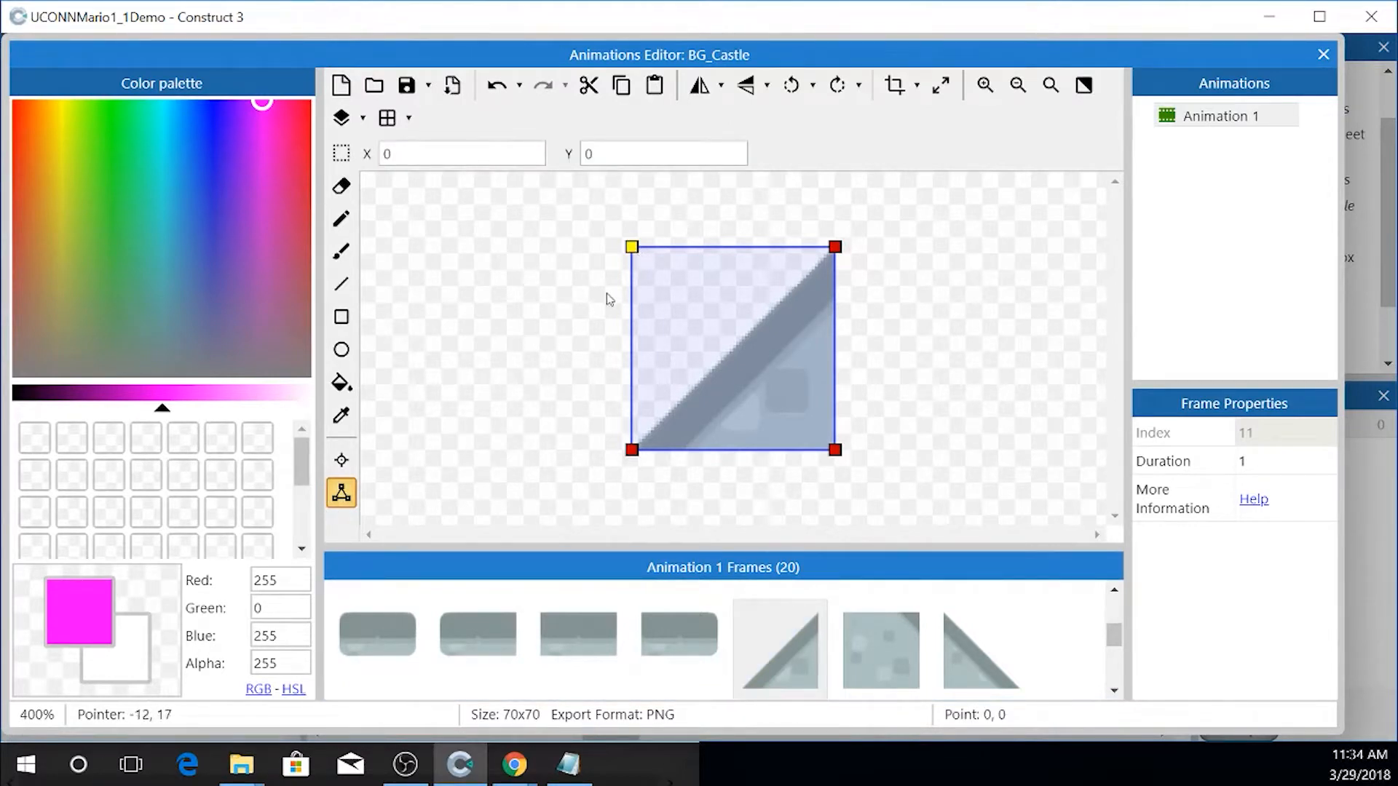
key(Delete)
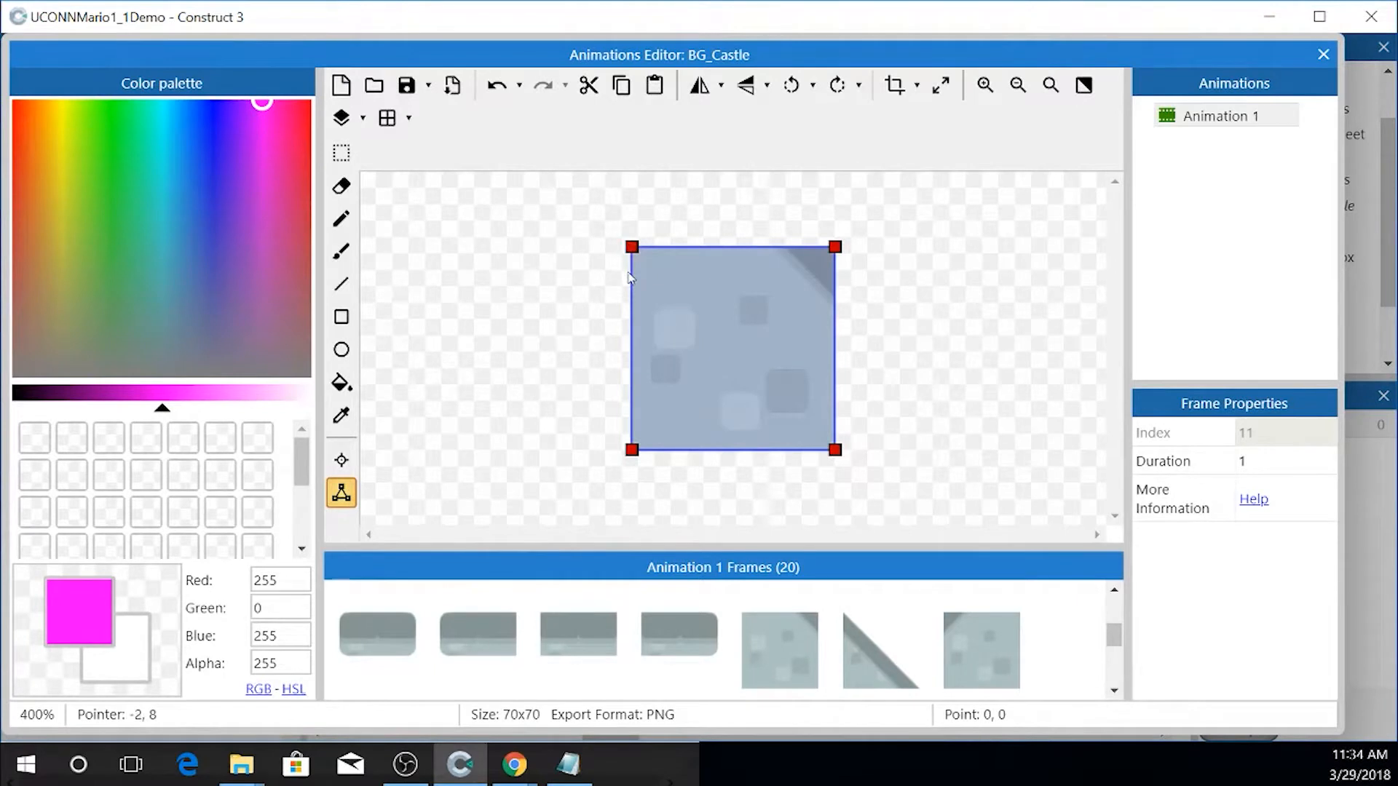
- Undo the frame deletion and delete the upper-left collision point of slope frame 11
key(ctrl+z)
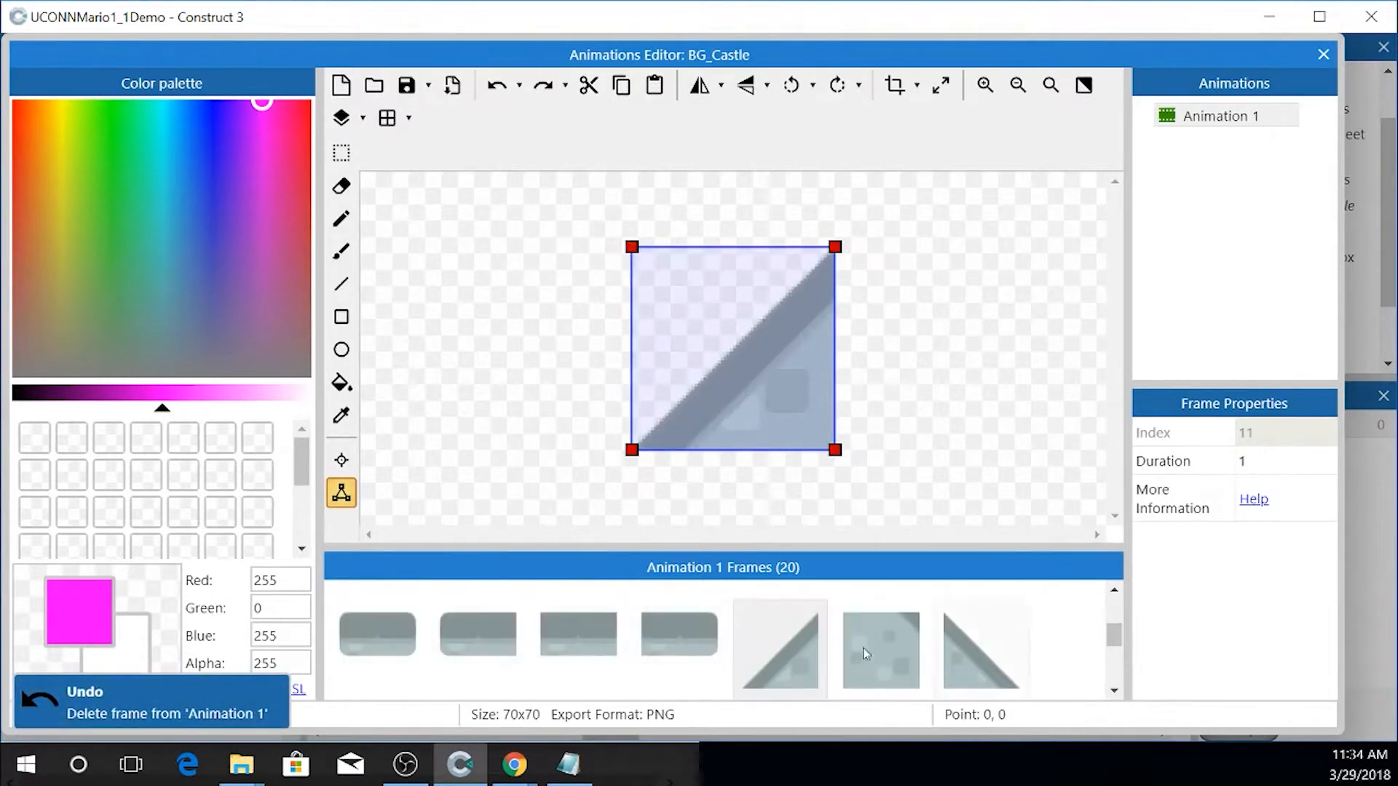
click(792, 649)
click(571, 231)
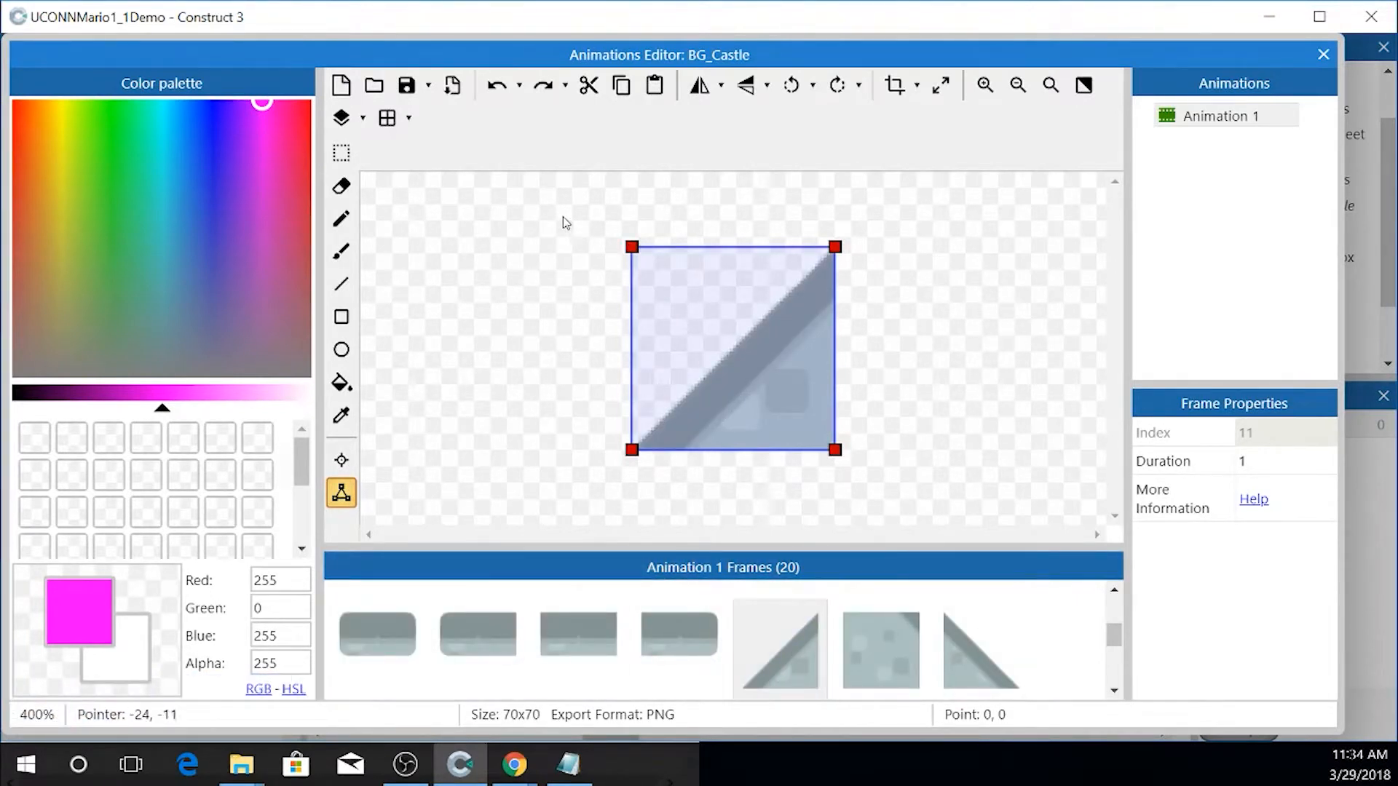
click(632, 249)
right_click(635, 254)
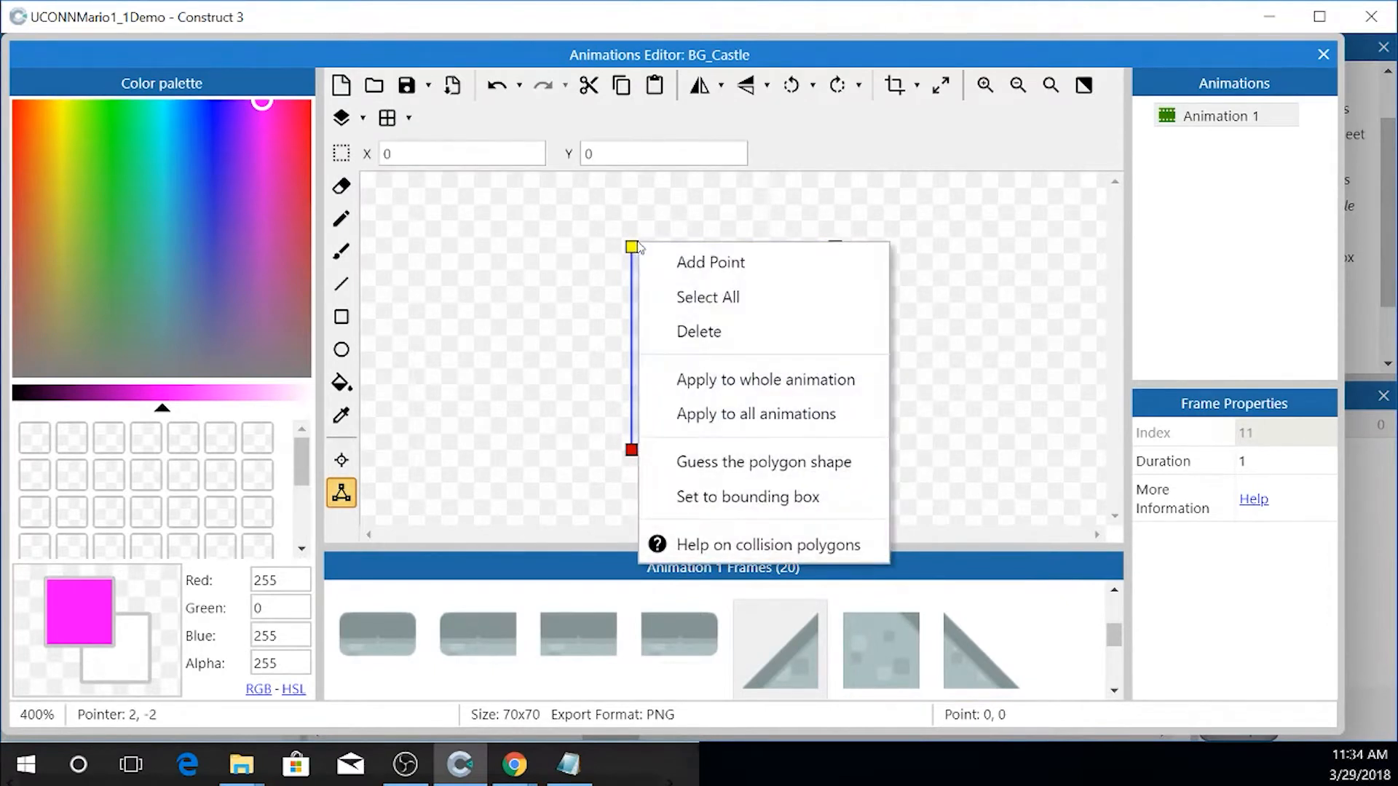
click(698, 332)
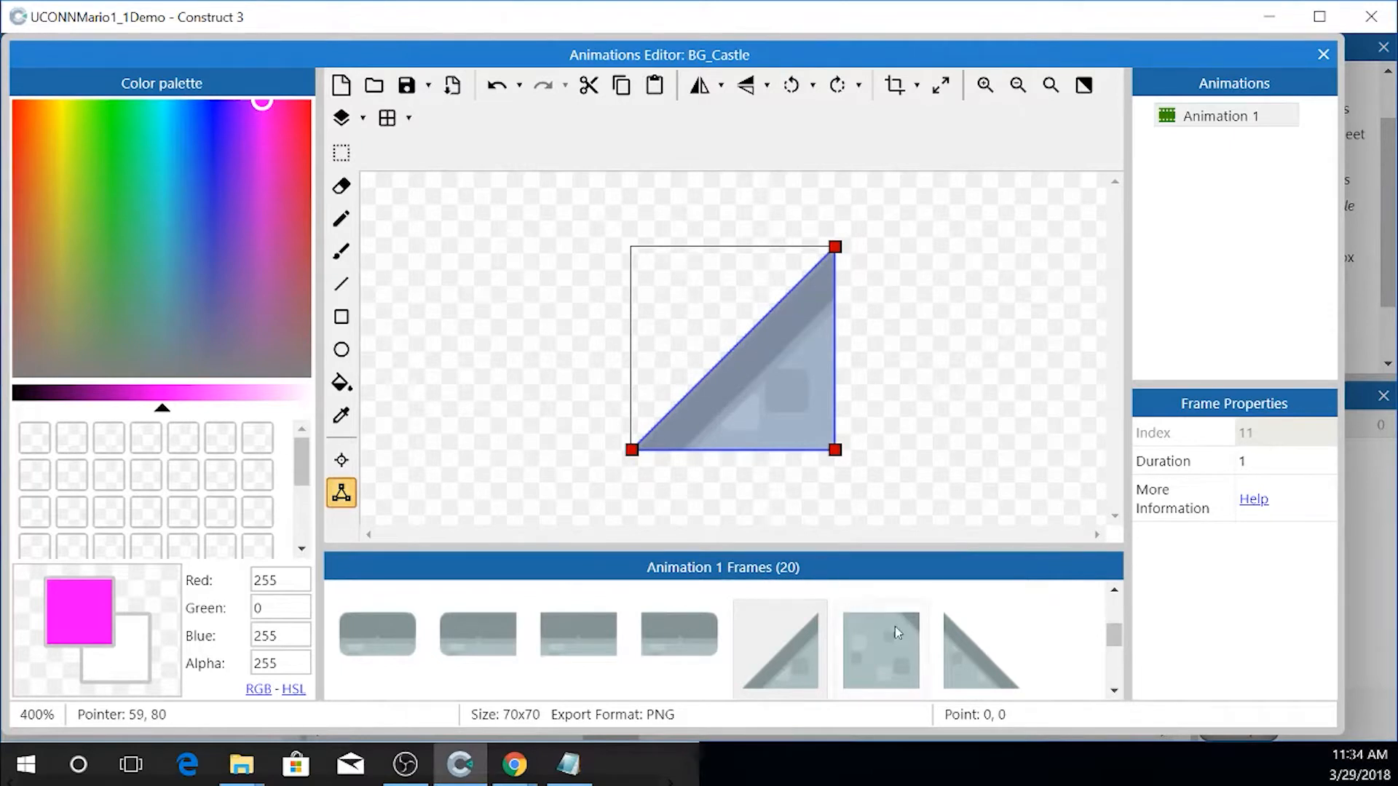
- Delete the upper-right collision point of slope frame 13 so its collision polygon becomes a triangle
click(945, 639)
click(836, 247)
right_click(836, 246)
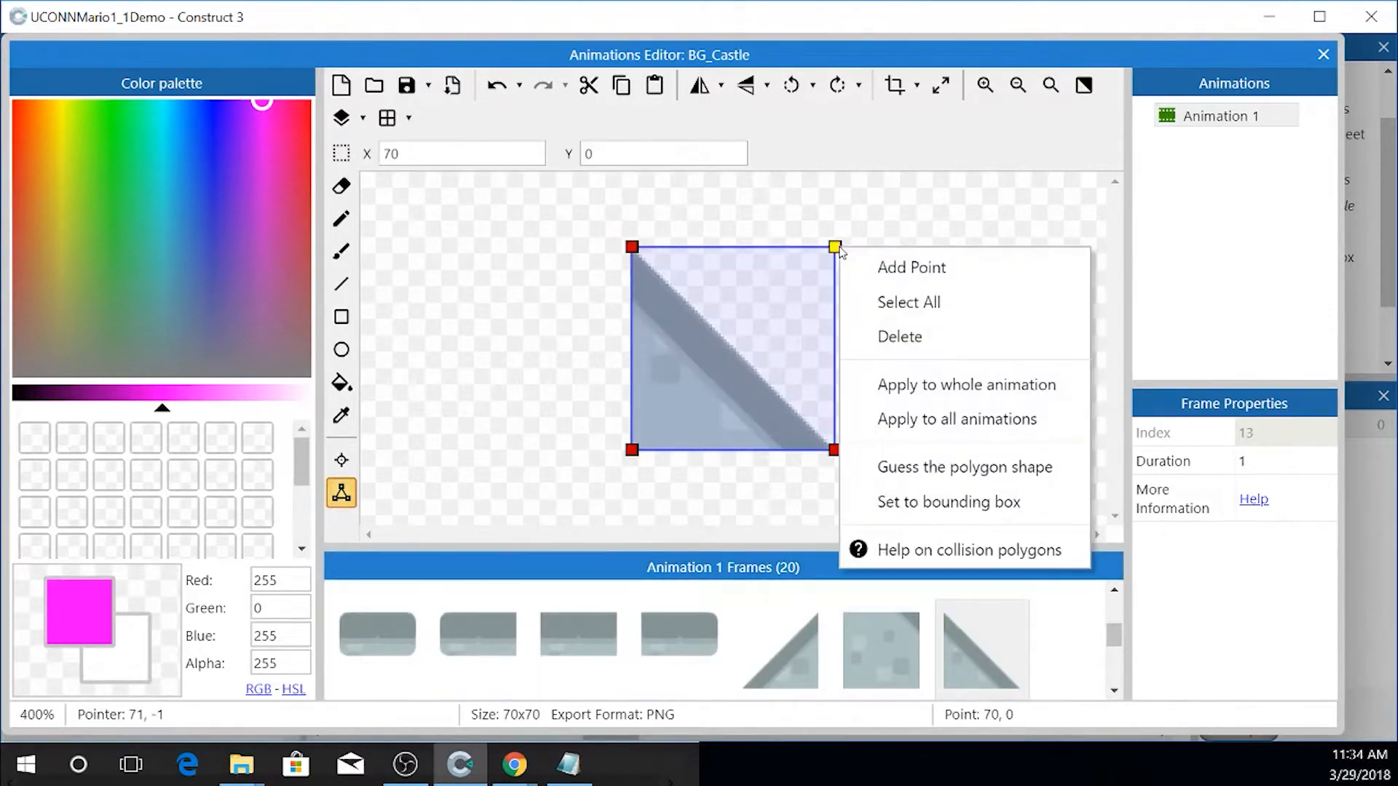
click(881, 335)
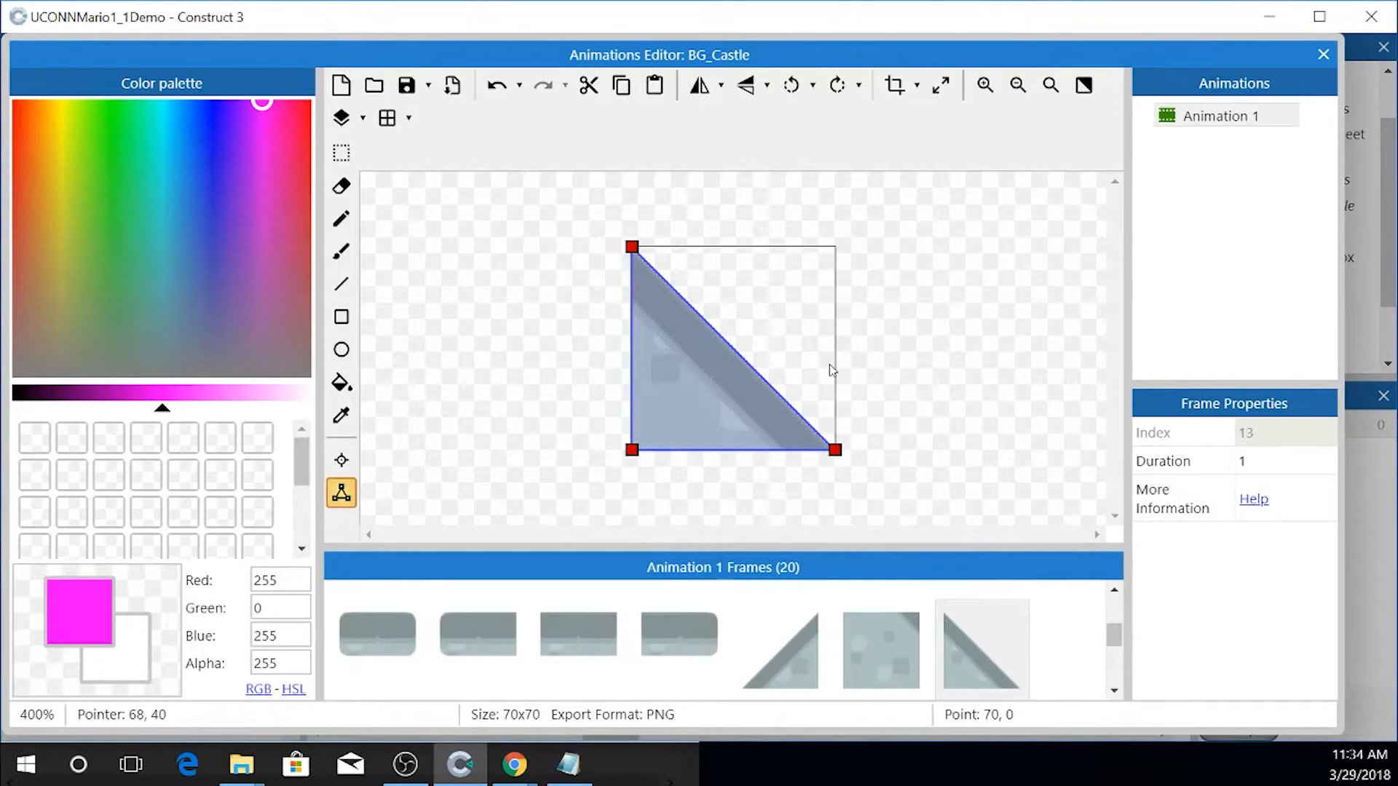
- Review the collision polygons of the small frames 16 and 15 and the curved frame 4
scroll(917, 633, down, 2)
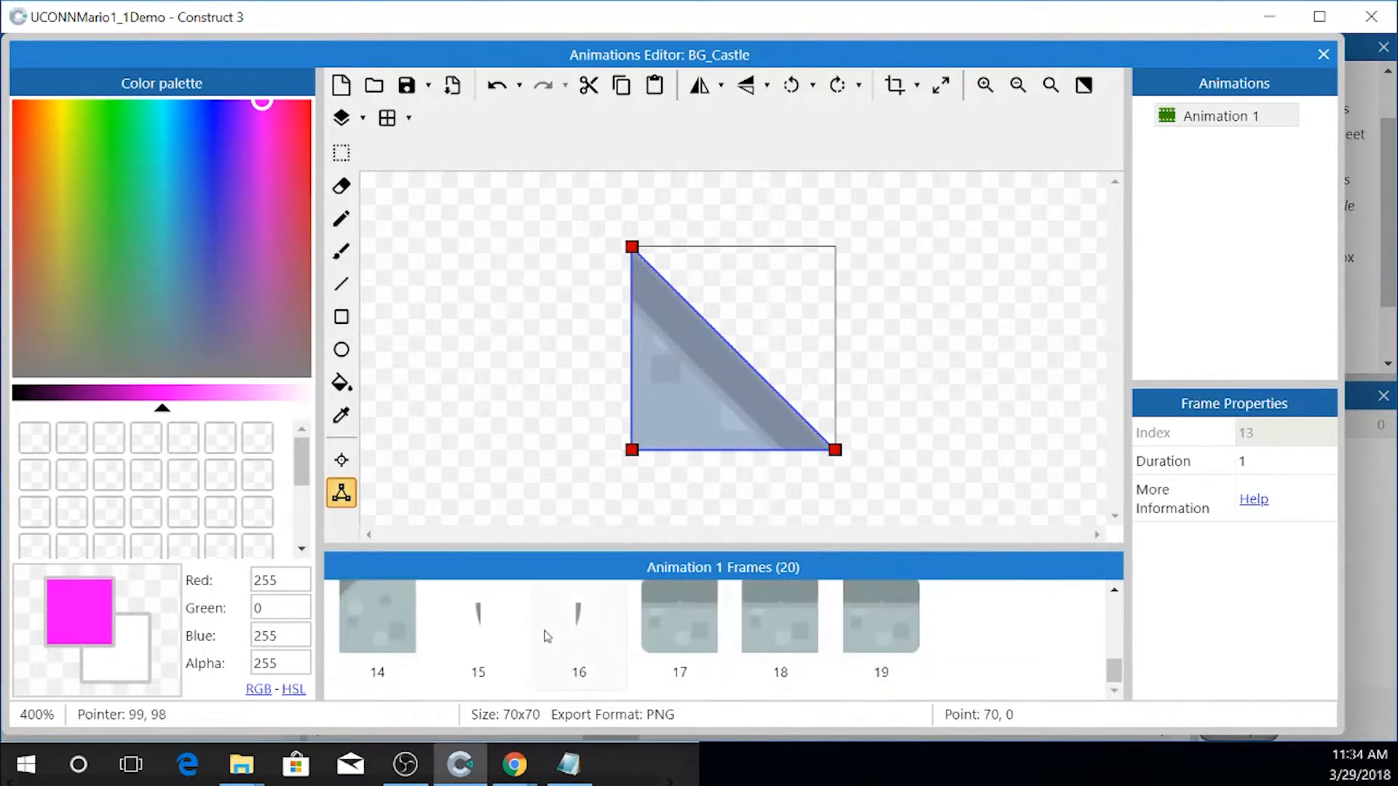
click(565, 651)
click(441, 640)
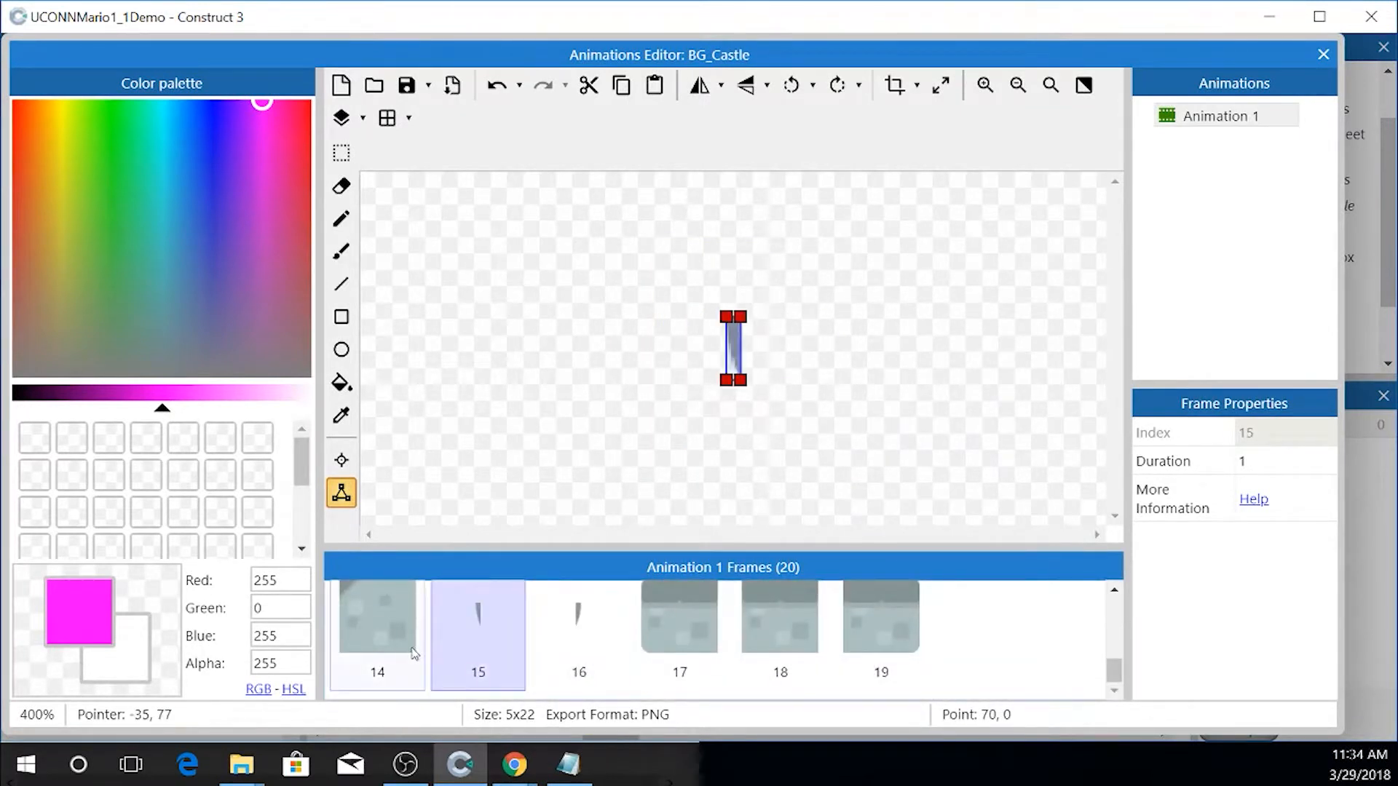
scroll(838, 684, up, 3)
click(815, 652)
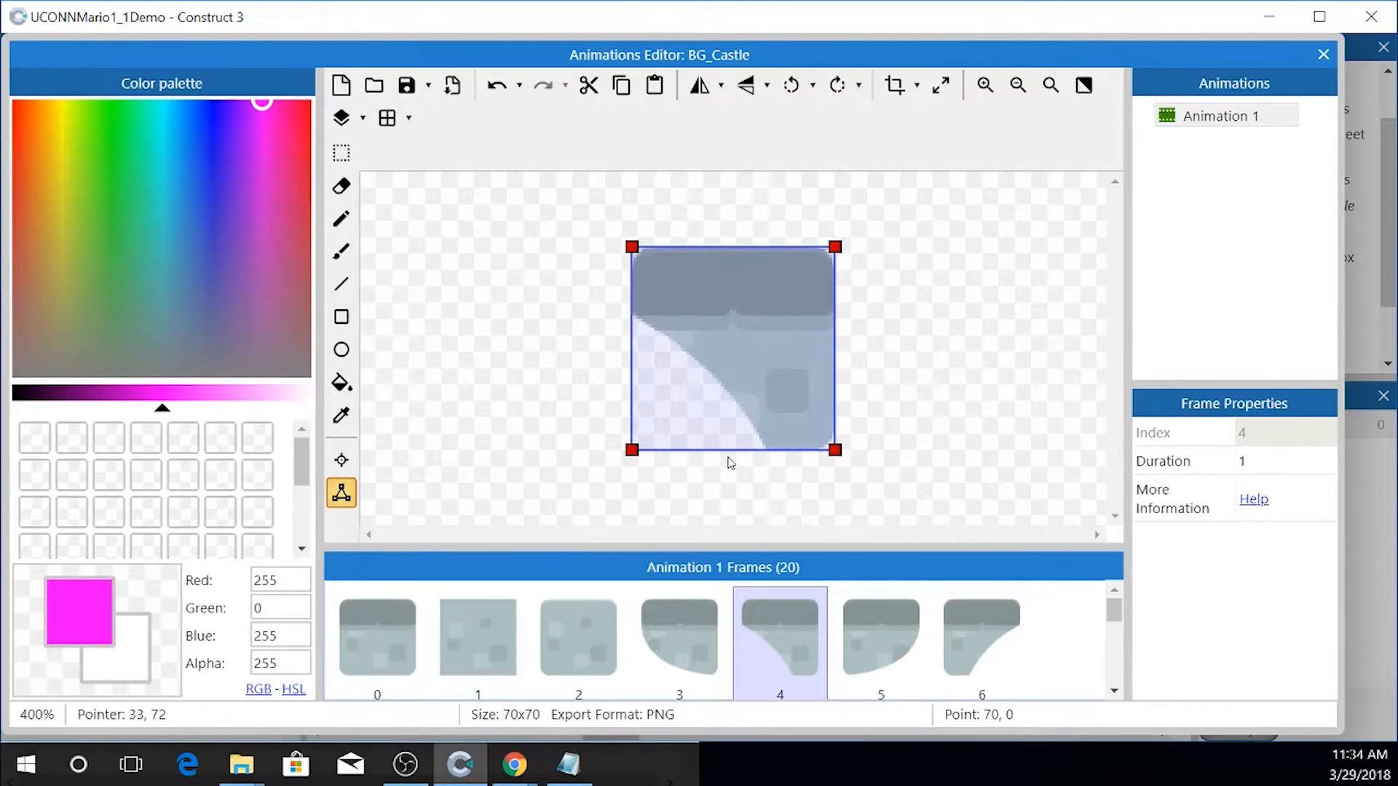
- Move frame 0's lower-left, lower-right and upper-right collision points out to the exact corners of the image
click(396, 605)
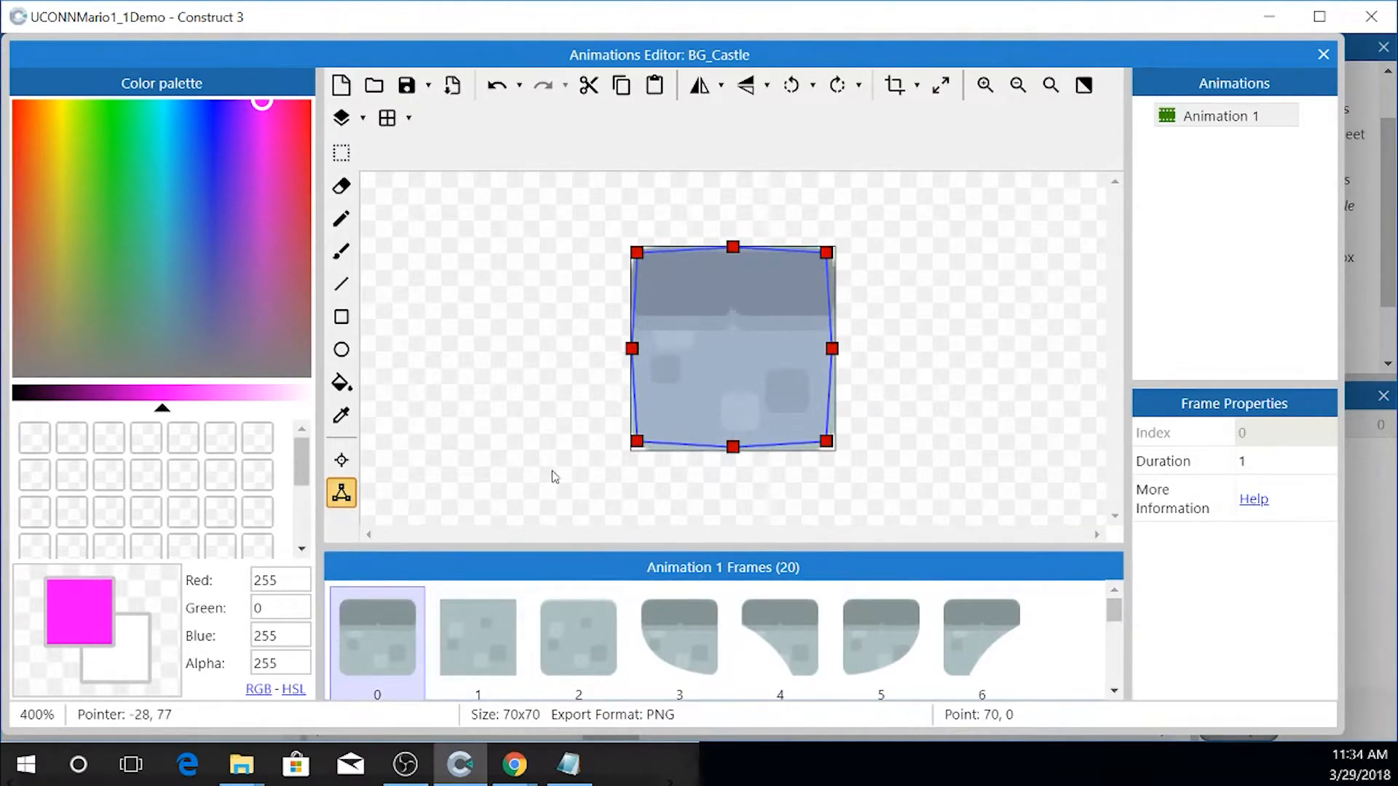
drag(638, 442, 630, 452)
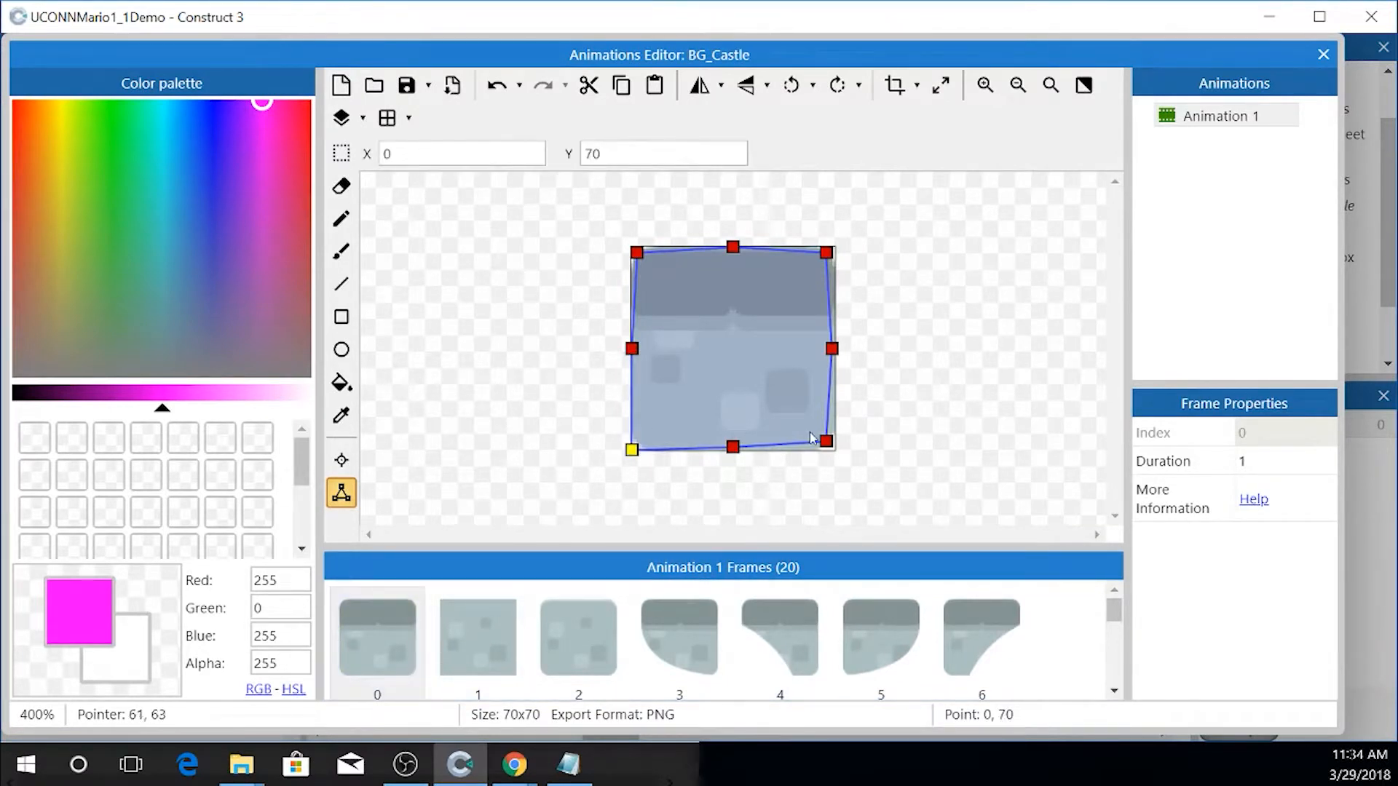
drag(826, 441, 868, 484)
drag(826, 252, 880, 221)
click(834, 346)
key(Delete)
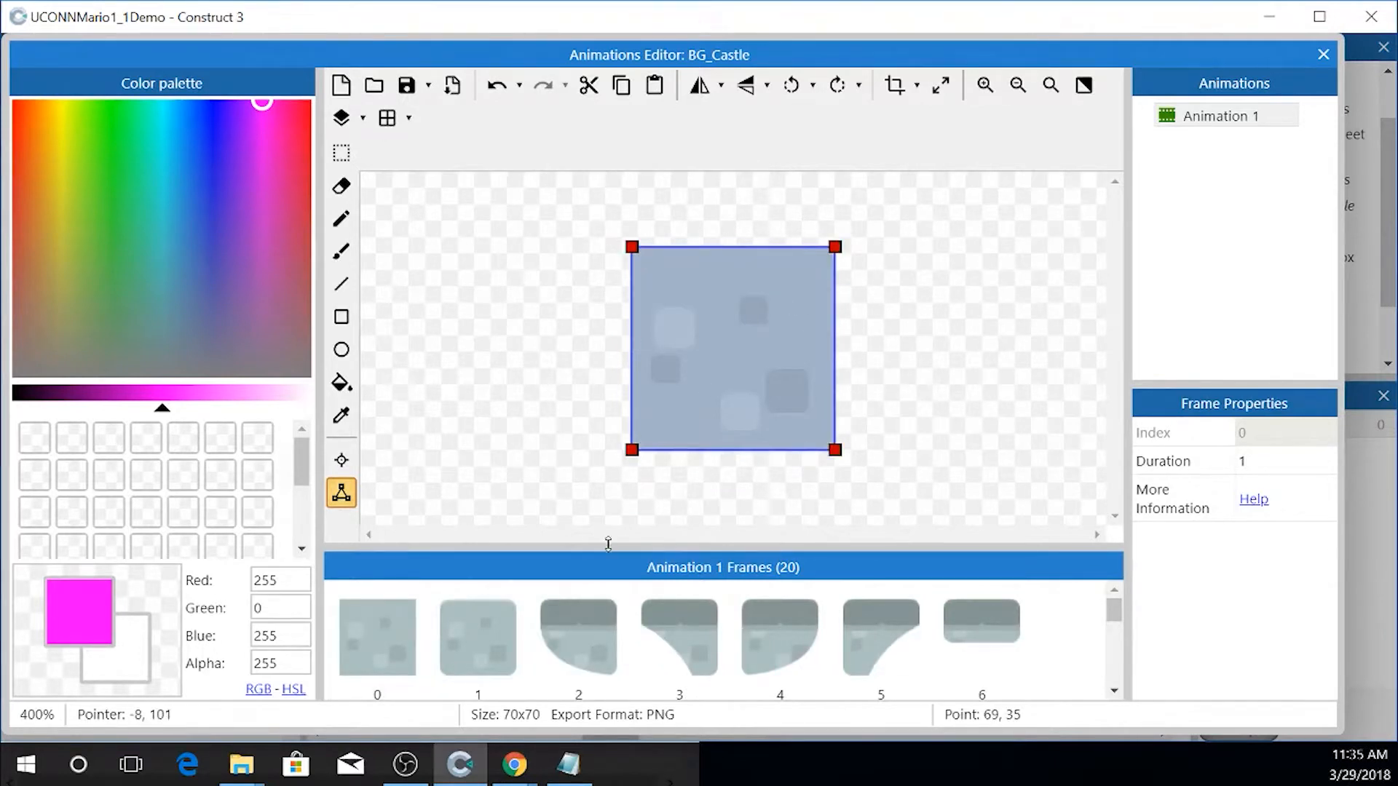
key(ctrl+z)
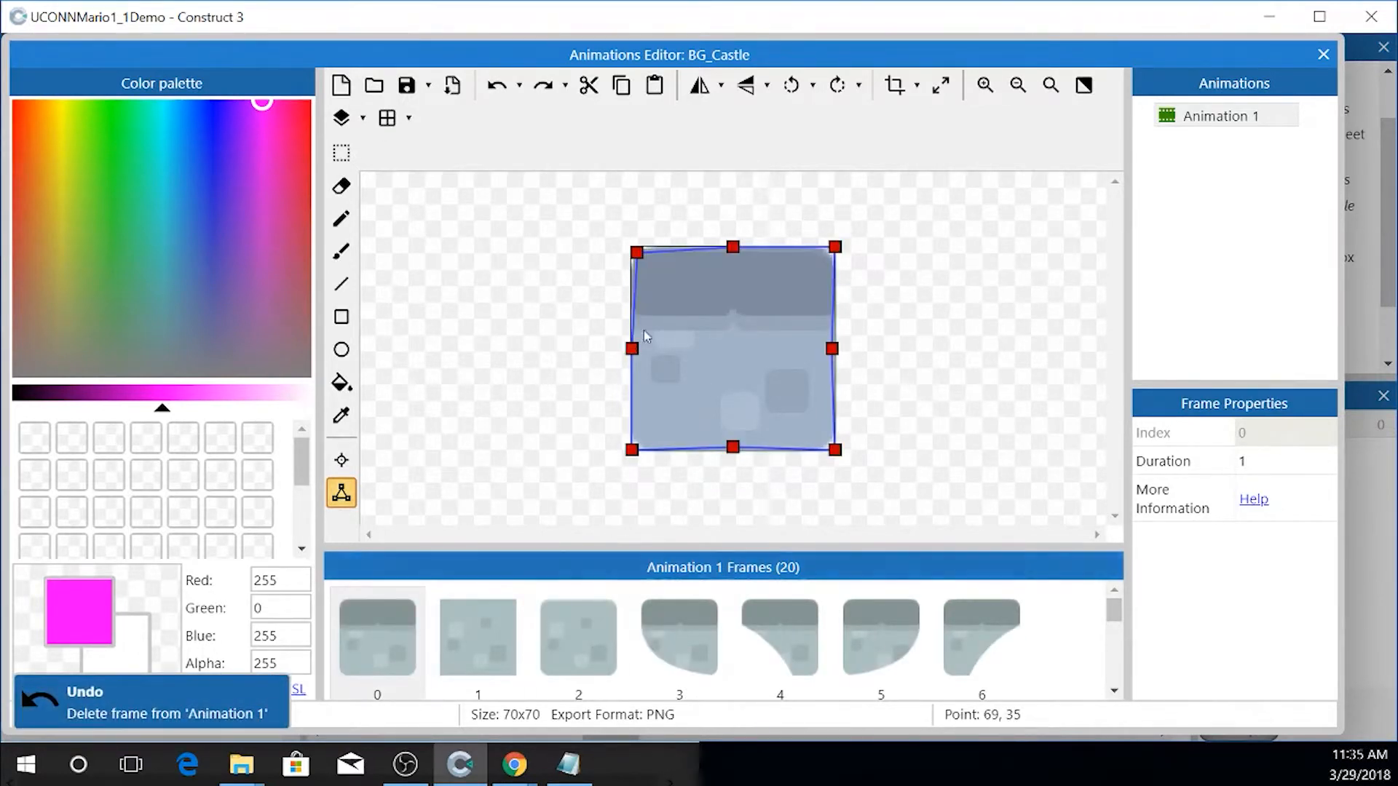
- Delete the middle collision points on frame 0's right and left edges and move the upper-left point to the image corner
right_click(832, 349)
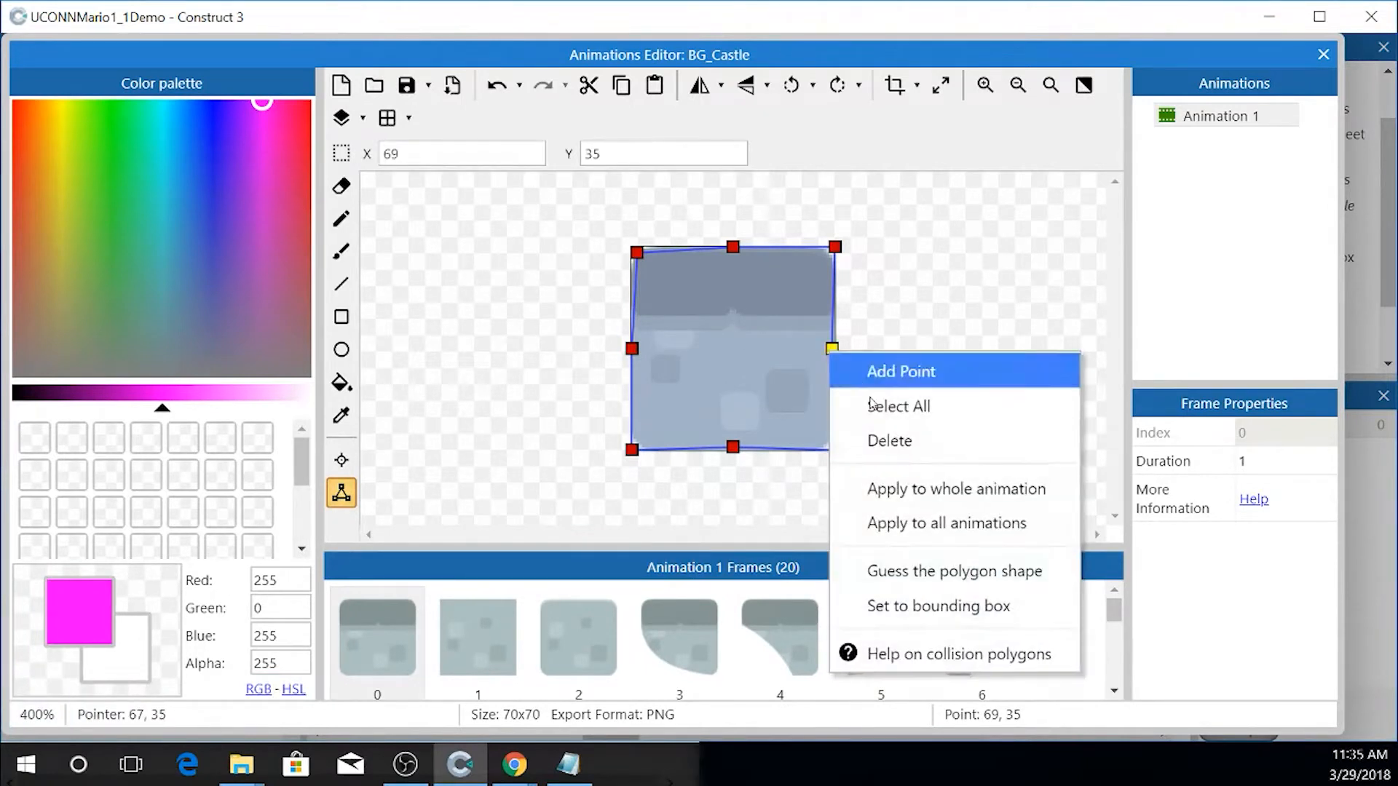
click(866, 439)
right_click(632, 349)
click(673, 438)
click(629, 252)
drag(626, 248, 621, 243)
- Delete the middle collision points on frame 0's top and bottom edges, and close the Animations Editor
right_click(730, 241)
click(711, 213)
right_click(733, 248)
click(771, 337)
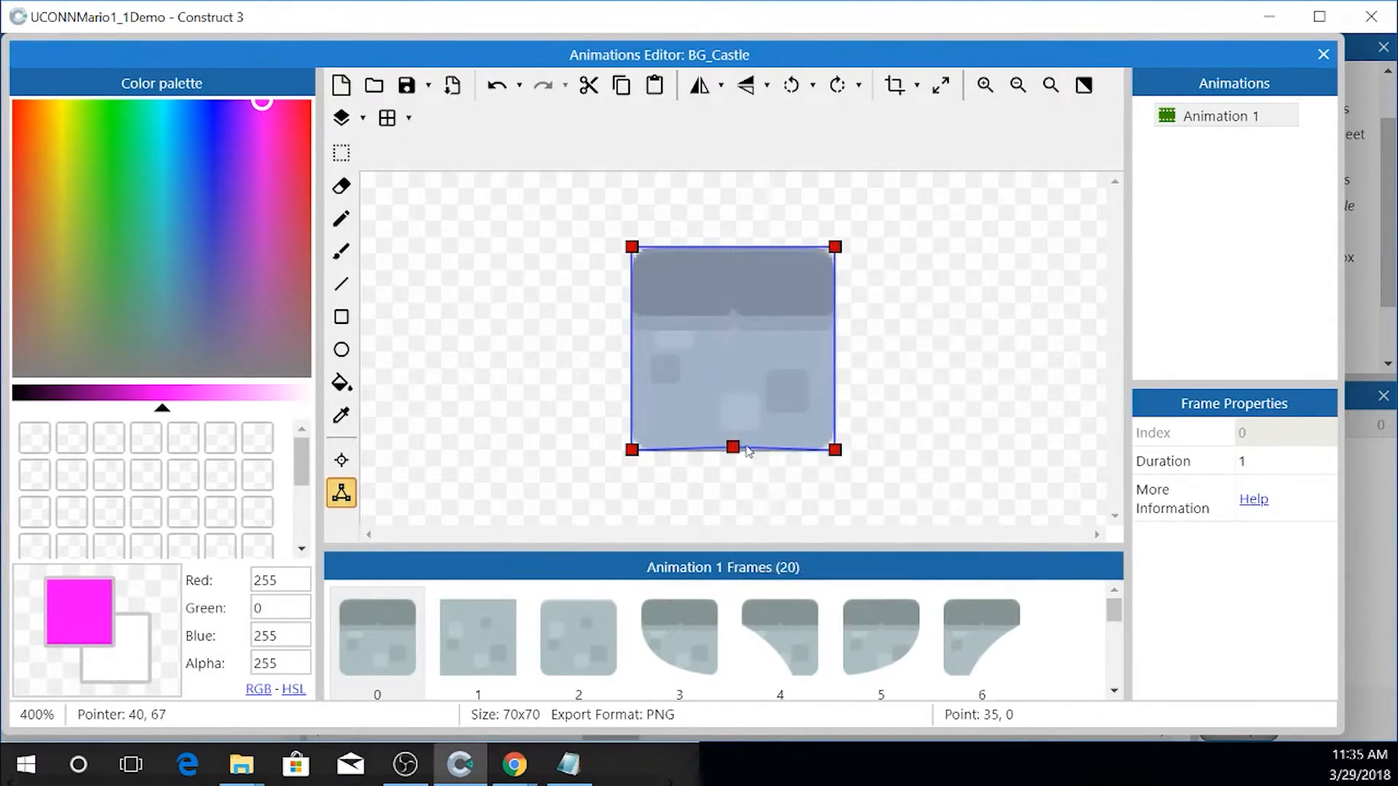
right_click(739, 449)
click(844, 212)
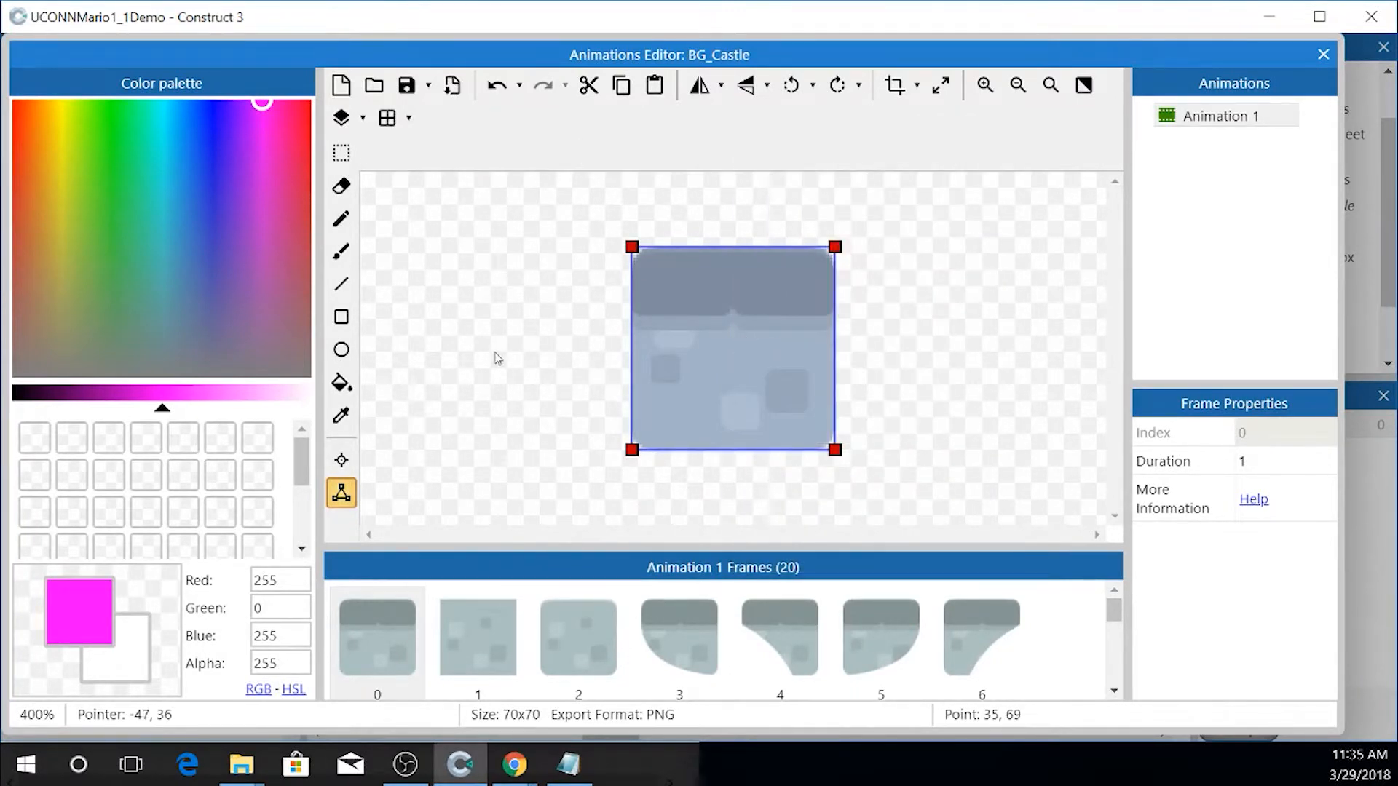
click(1323, 54)
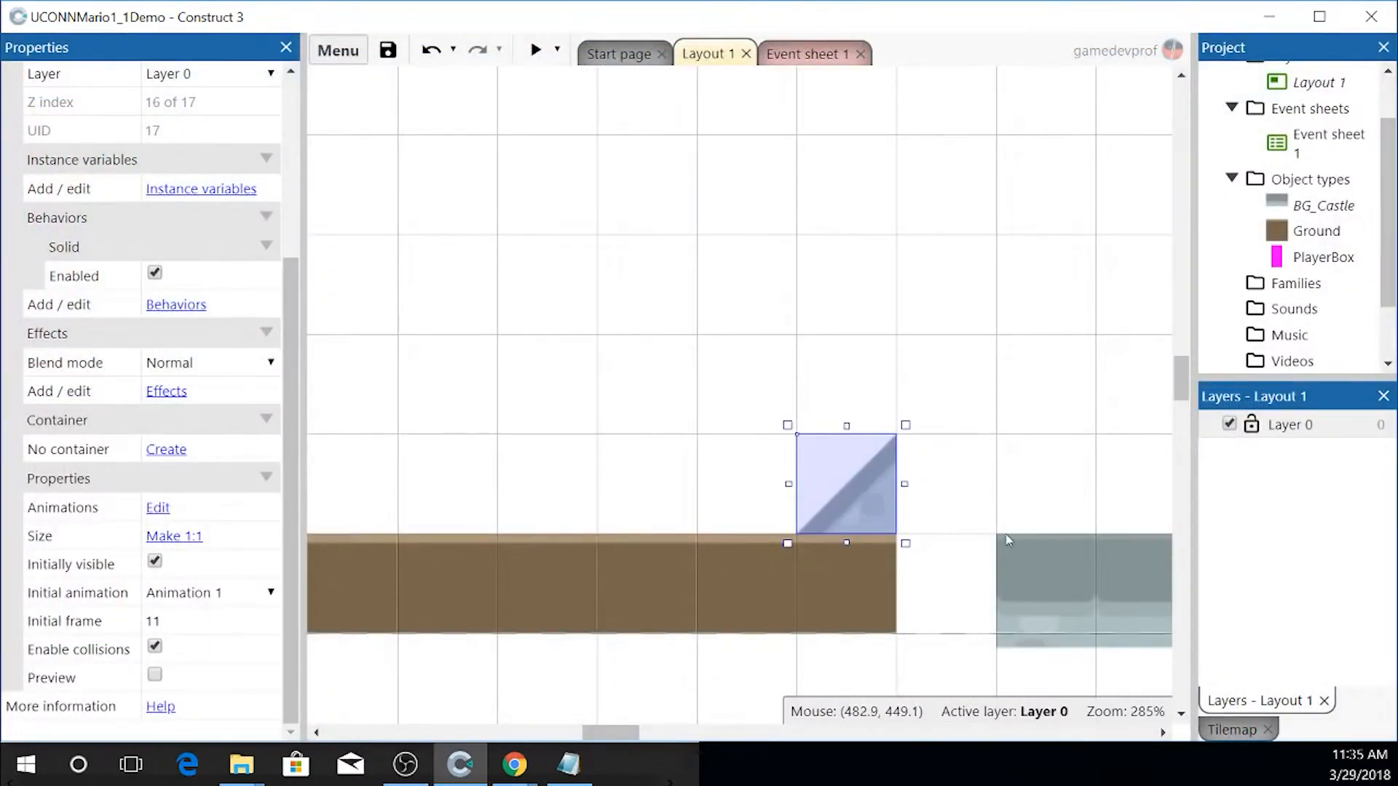
- Move the 64 x 64 castle block to position 448, 416, directly beside the slope tile, and deselect it
click(1085, 589)
drag(1085, 590, 985, 489)
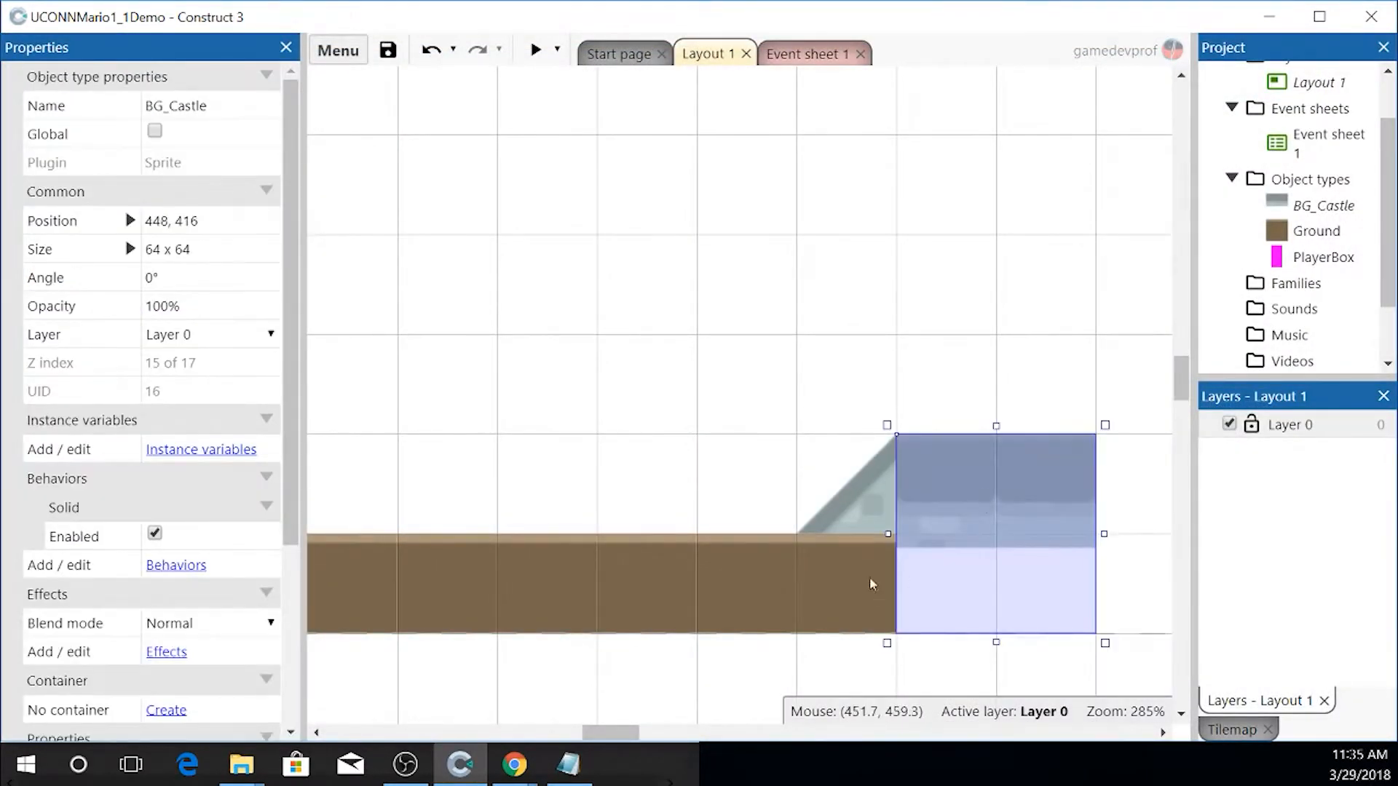
click(837, 688)
- Preview the layout, walk the player box back and forth on the triangular slope, and close the preview
click(537, 51)
click(815, 458)
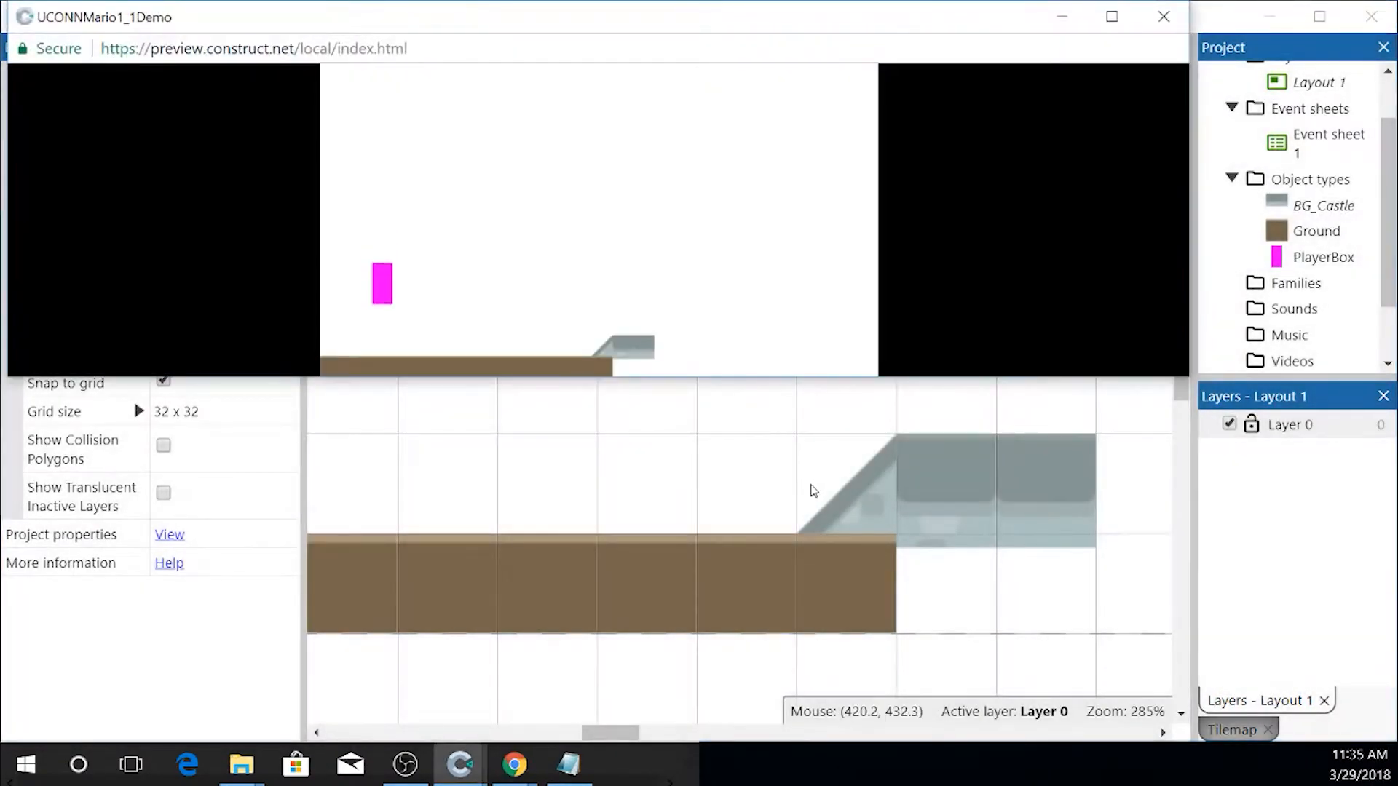
key(Right)
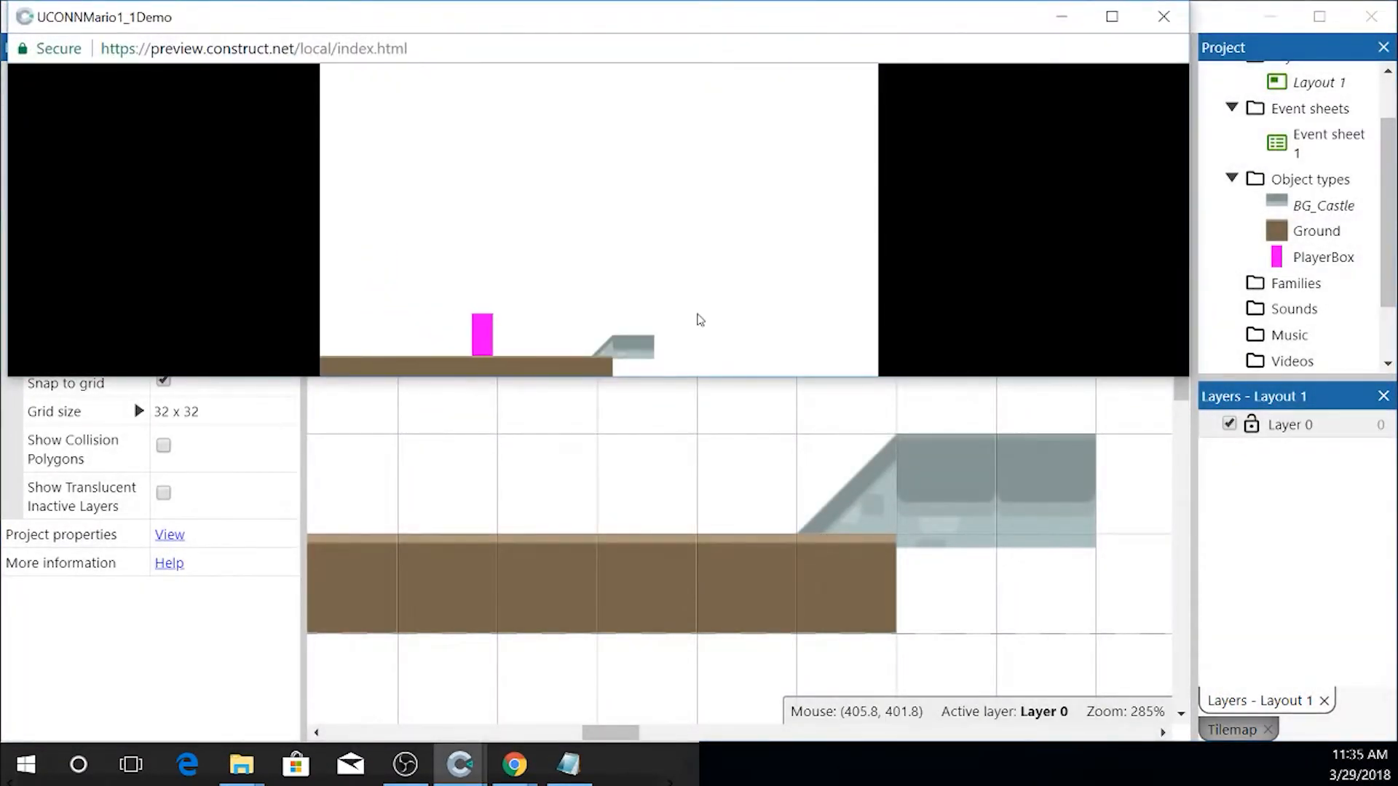
key(Right)
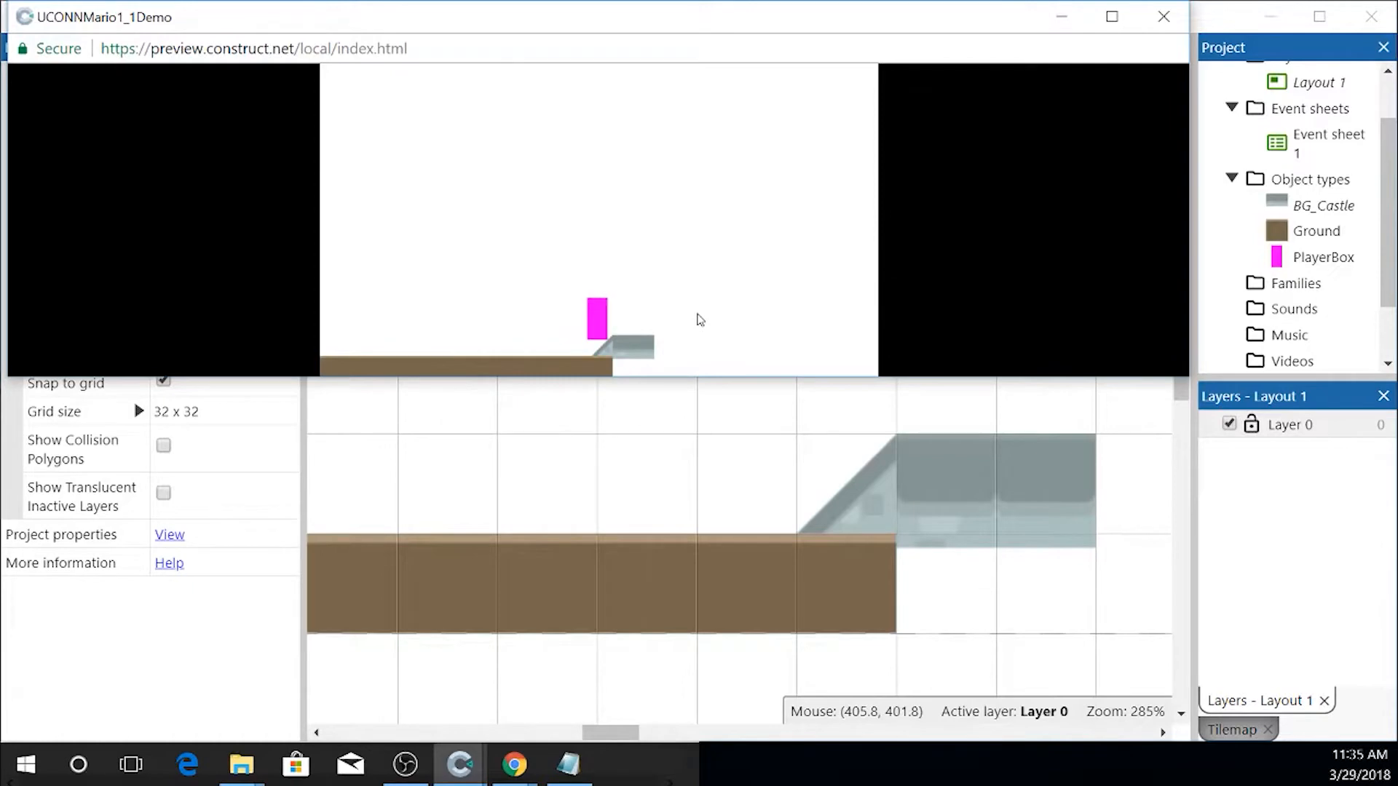
key(Left)
key(Right)
key(Left)
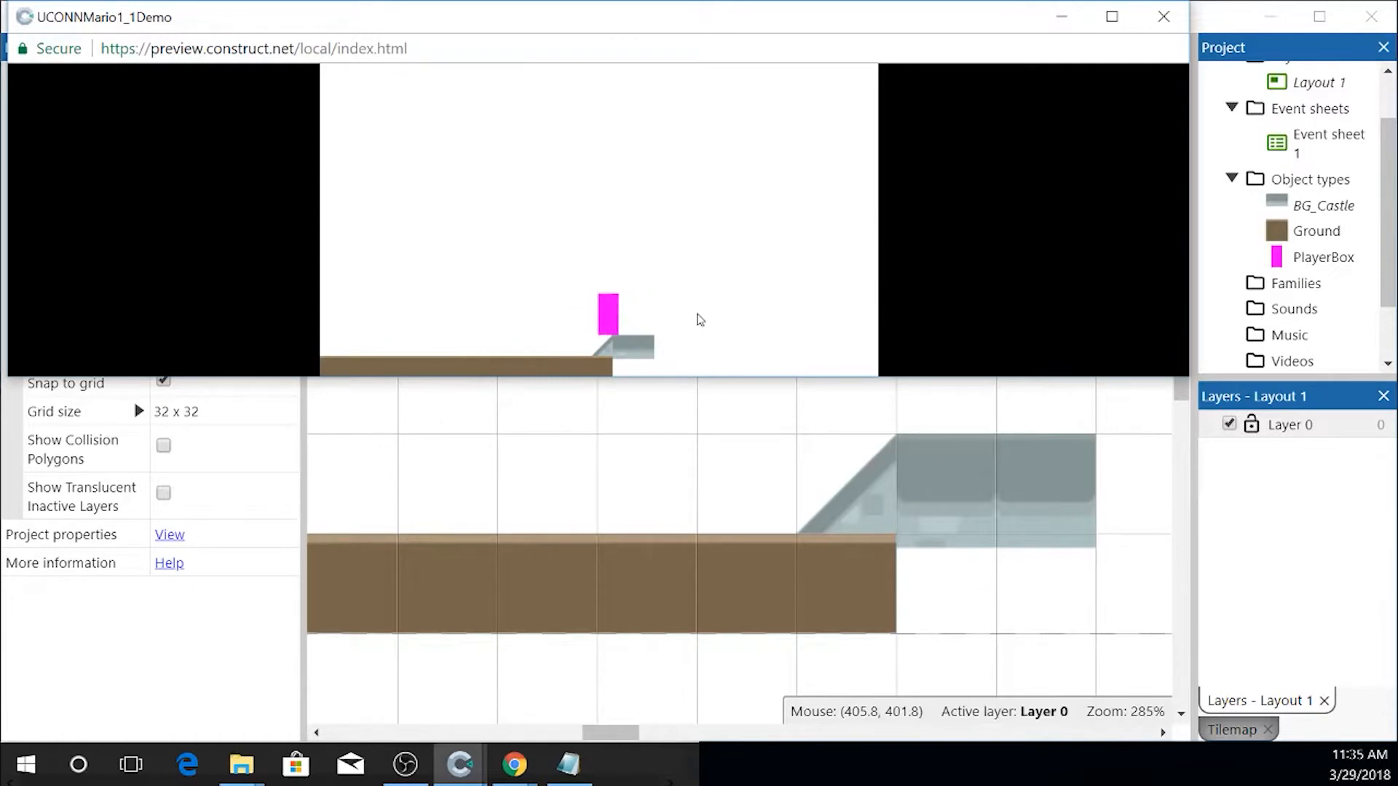
click(1162, 16)
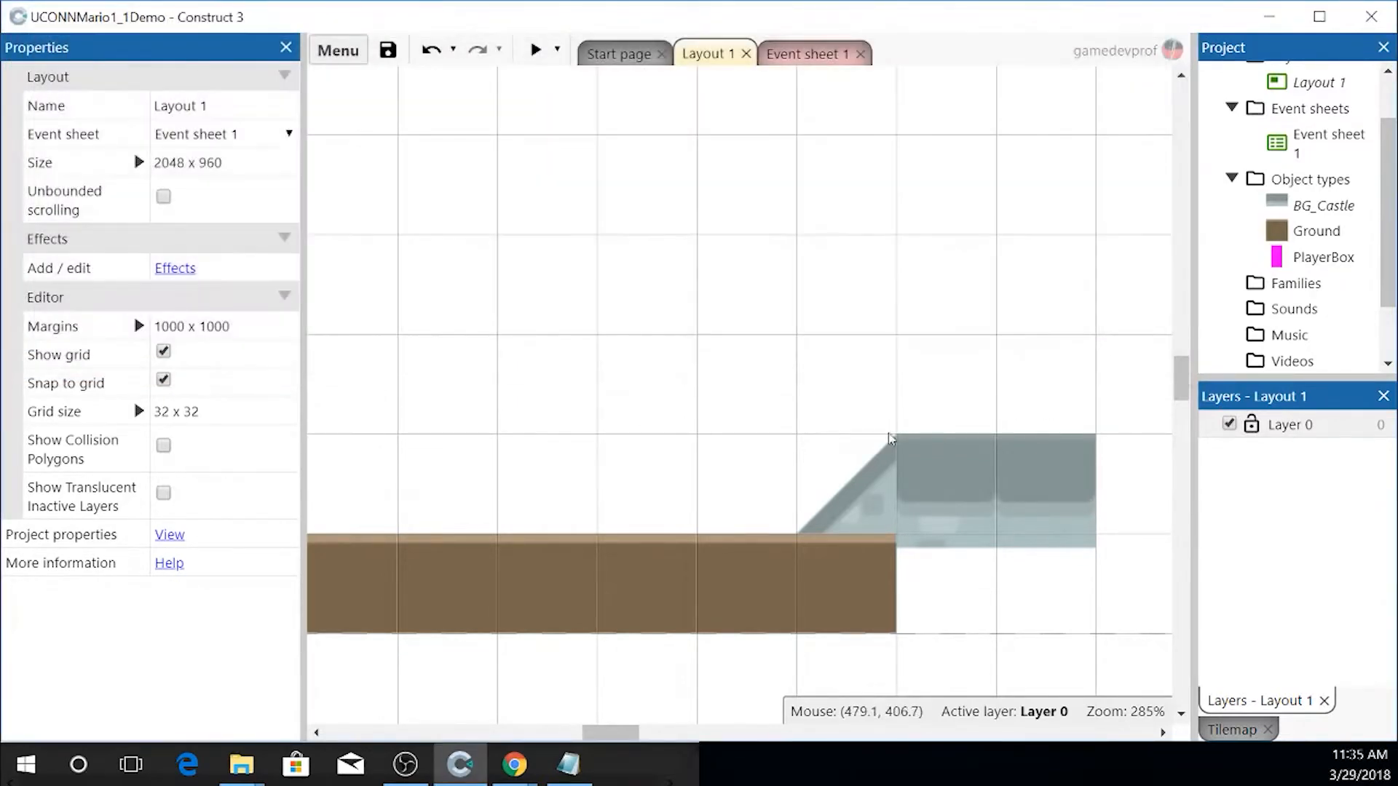
- Try guessing the polygon shape for the slope tile's collision polygon, and undo the change
double_click(848, 488)
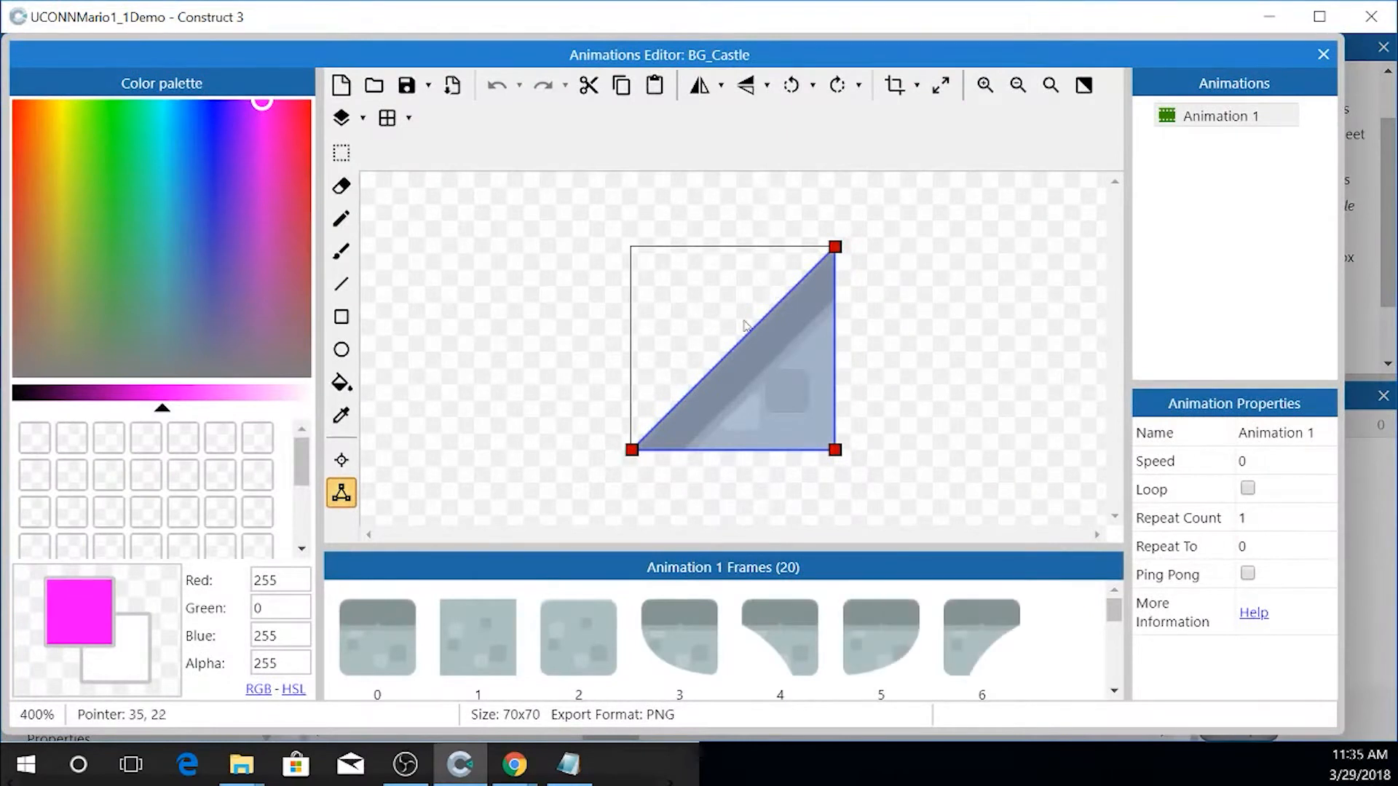
right_click(735, 357)
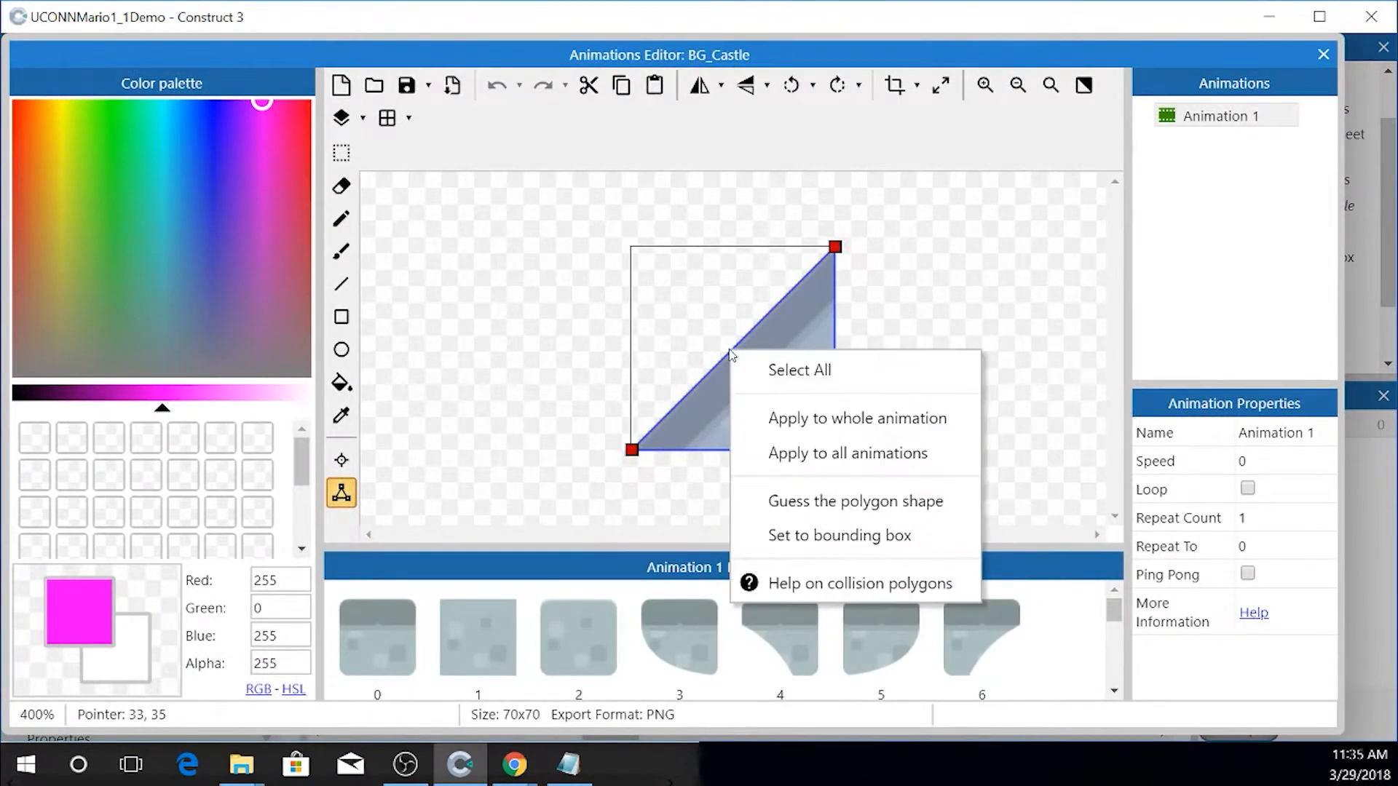
click(888, 507)
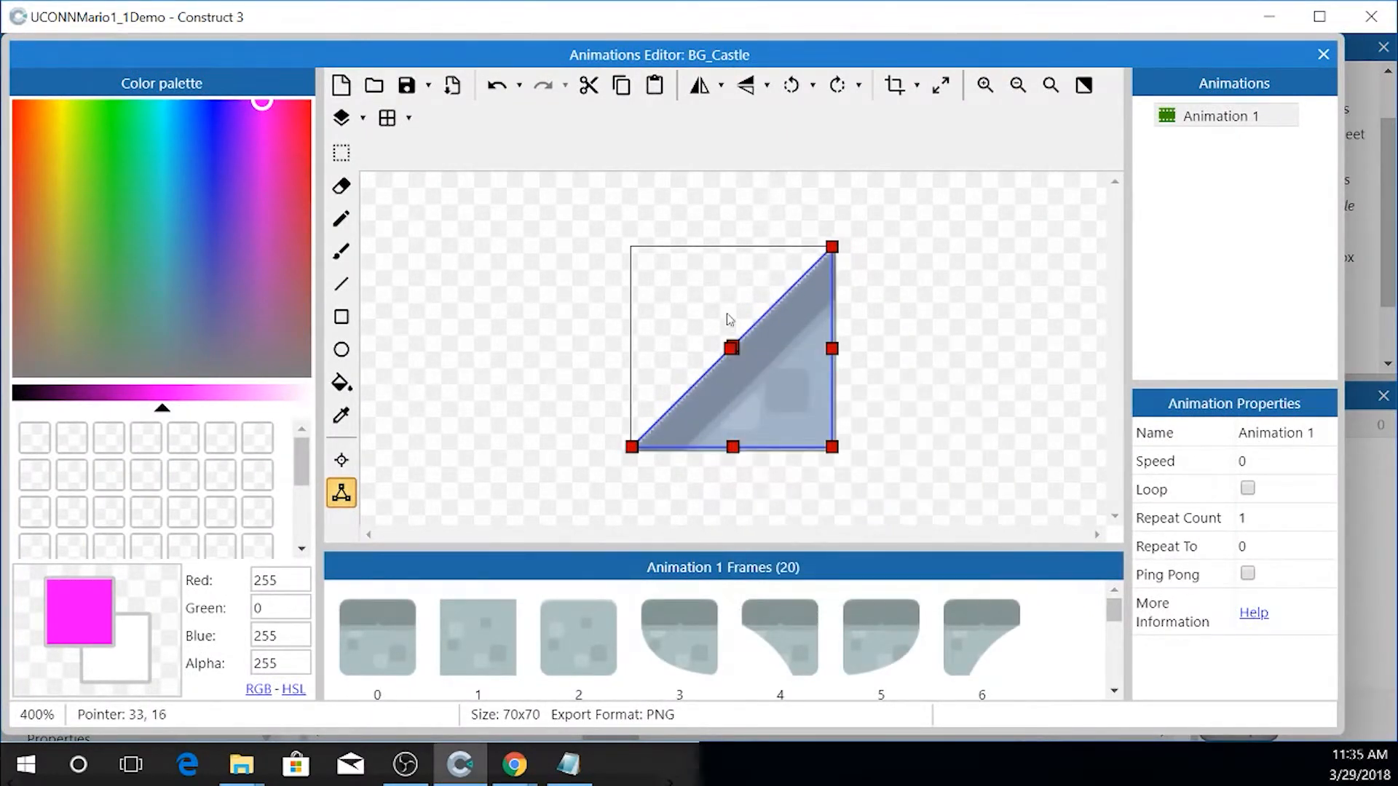
key(ctrl+z)
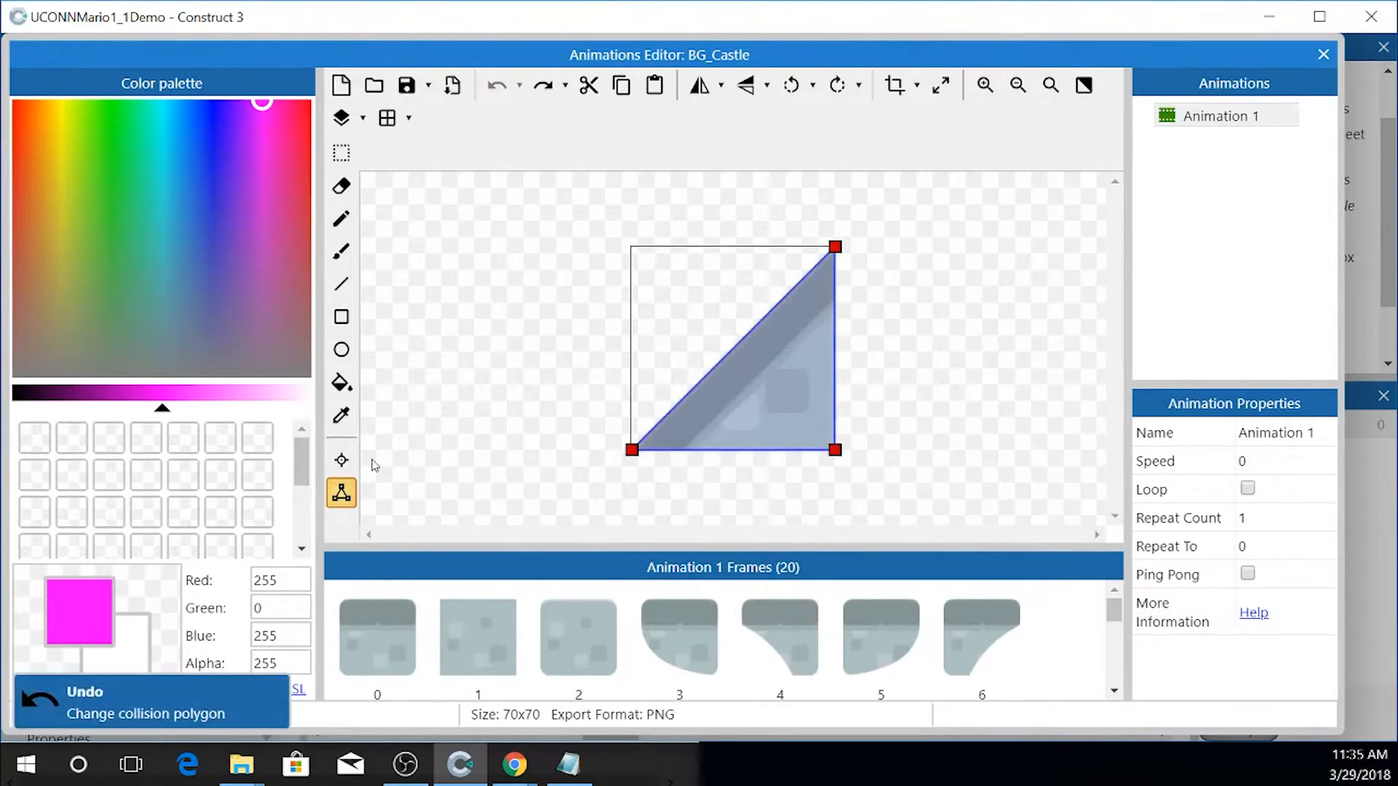
- Add a collision point to the slope frame, arrange the points into a full square, and close the Animations Editor
right_click(730, 357)
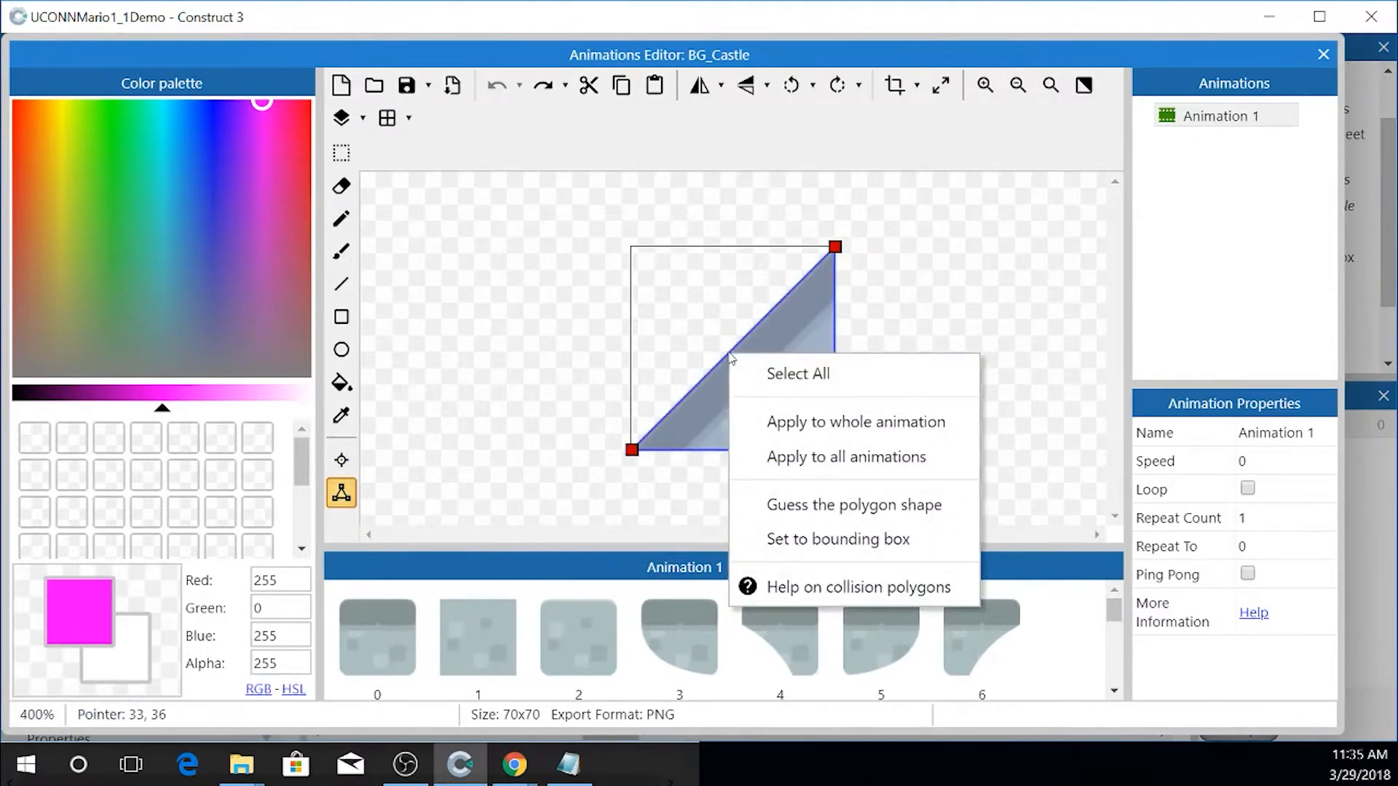
right_click(834, 246)
click(905, 265)
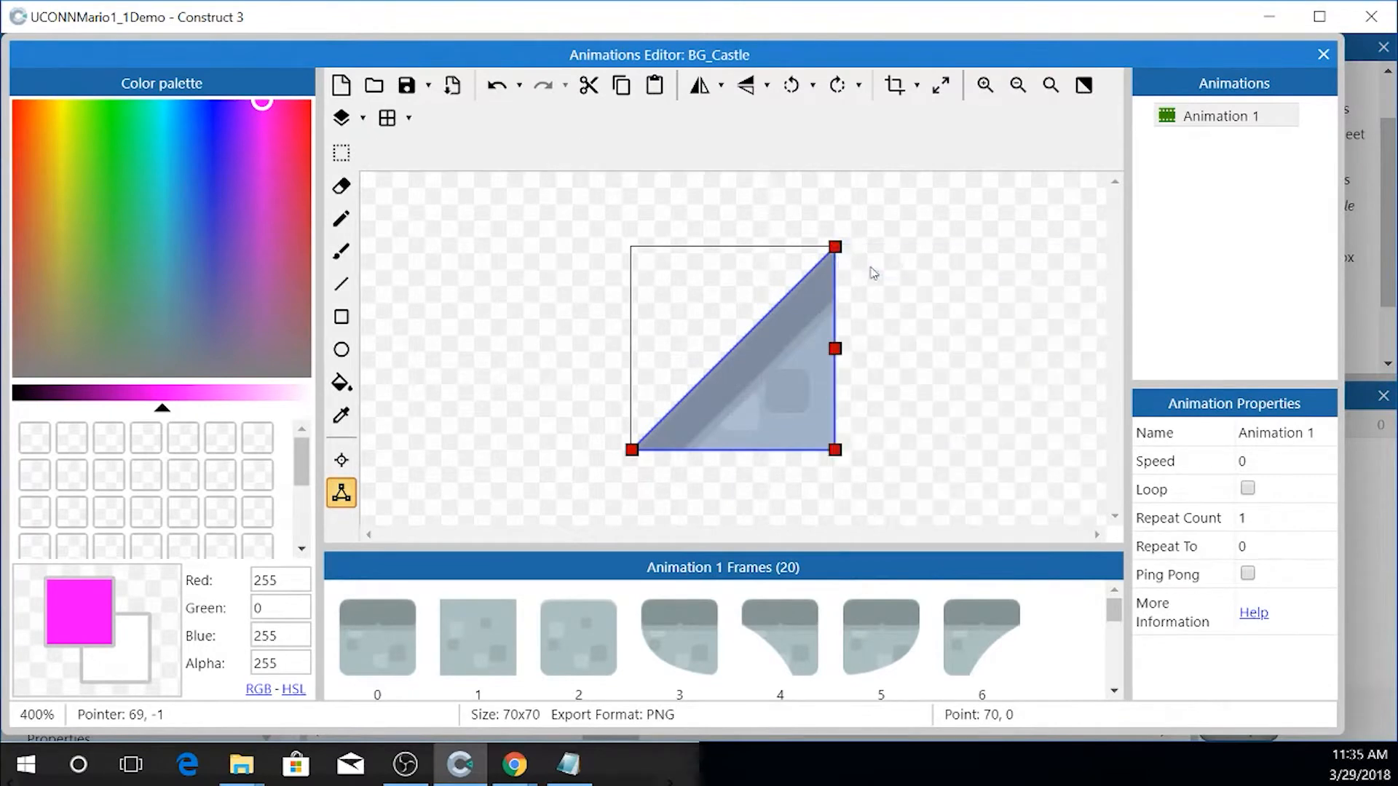
drag(835, 246, 509, 206)
drag(834, 348, 863, 161)
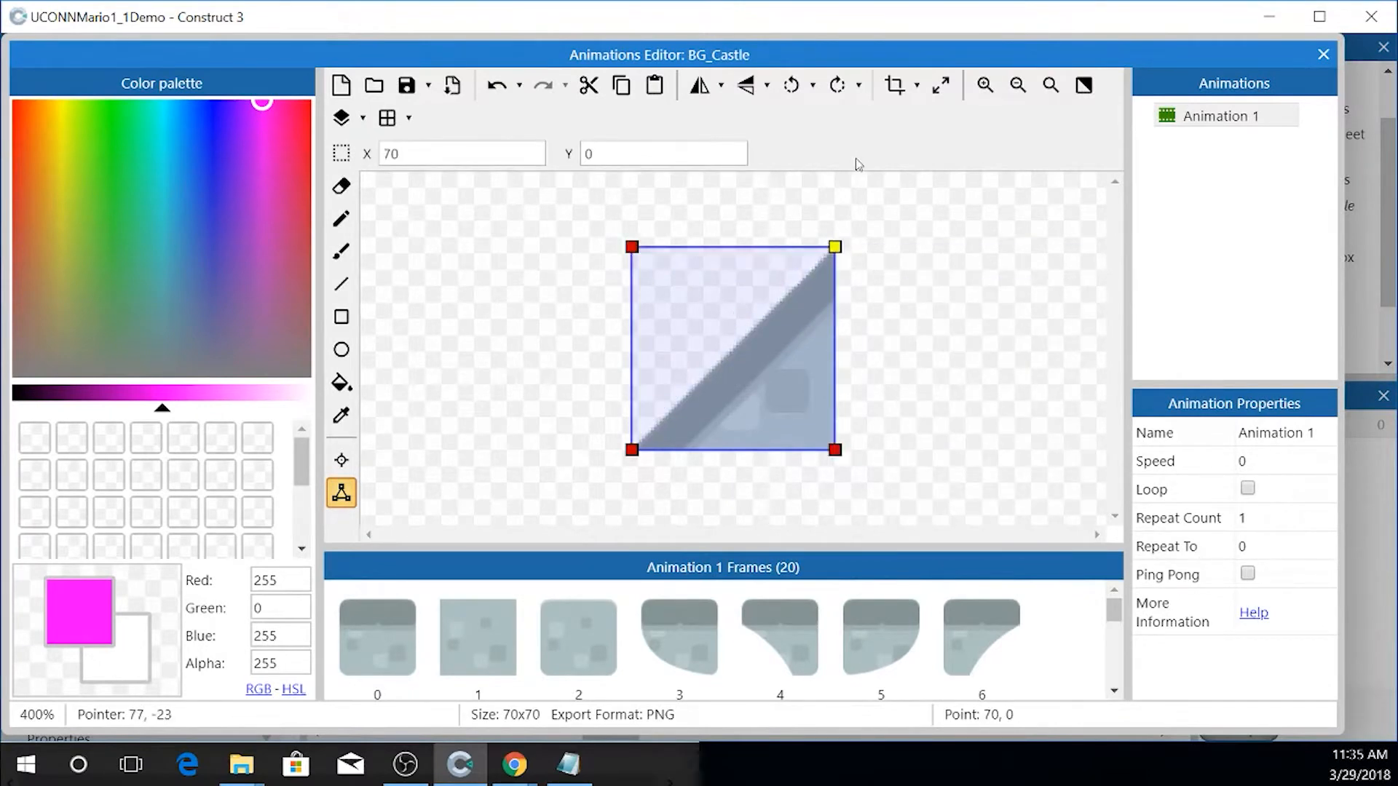
click(1322, 54)
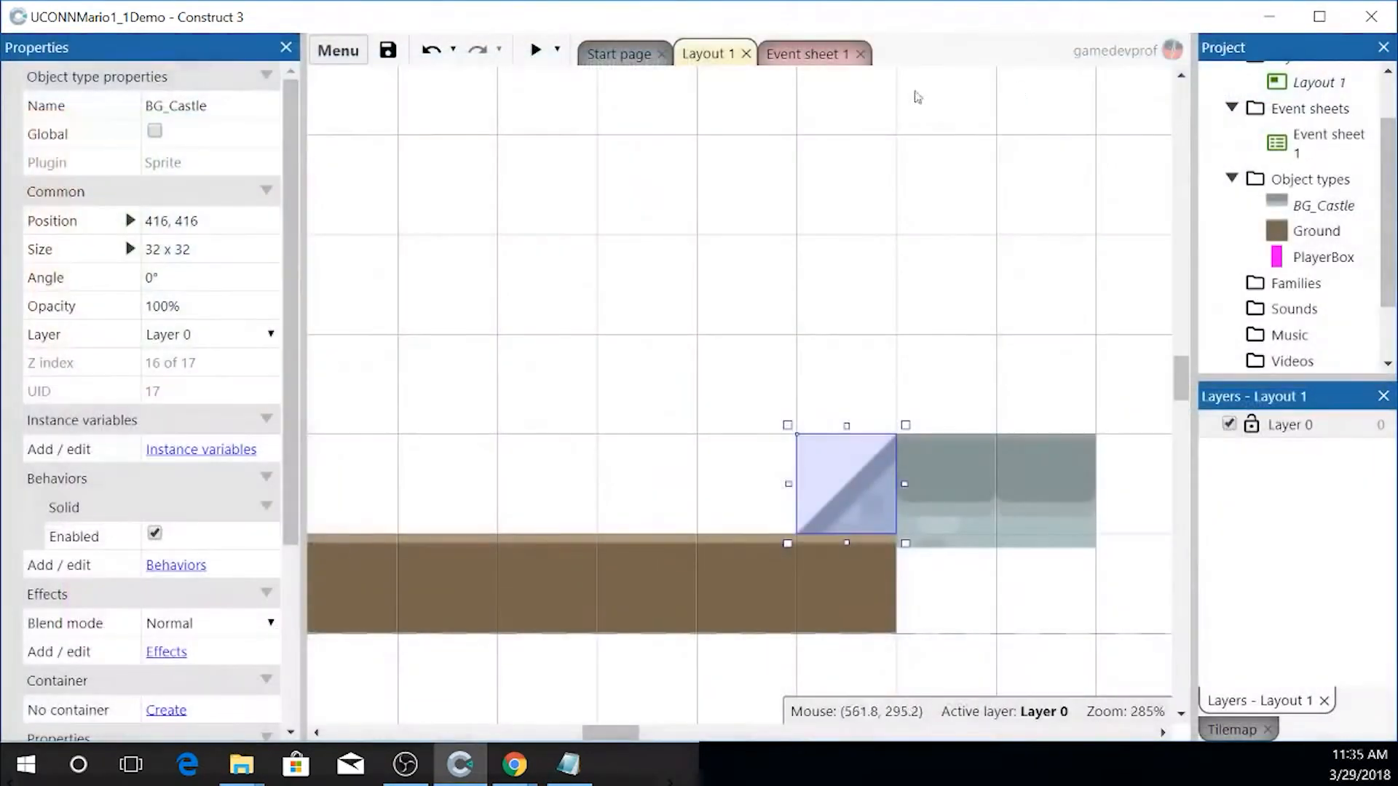
- Preview the layout, move and jump the player box against the square-collision slope tile, and close the preview
click(535, 49)
click(805, 459)
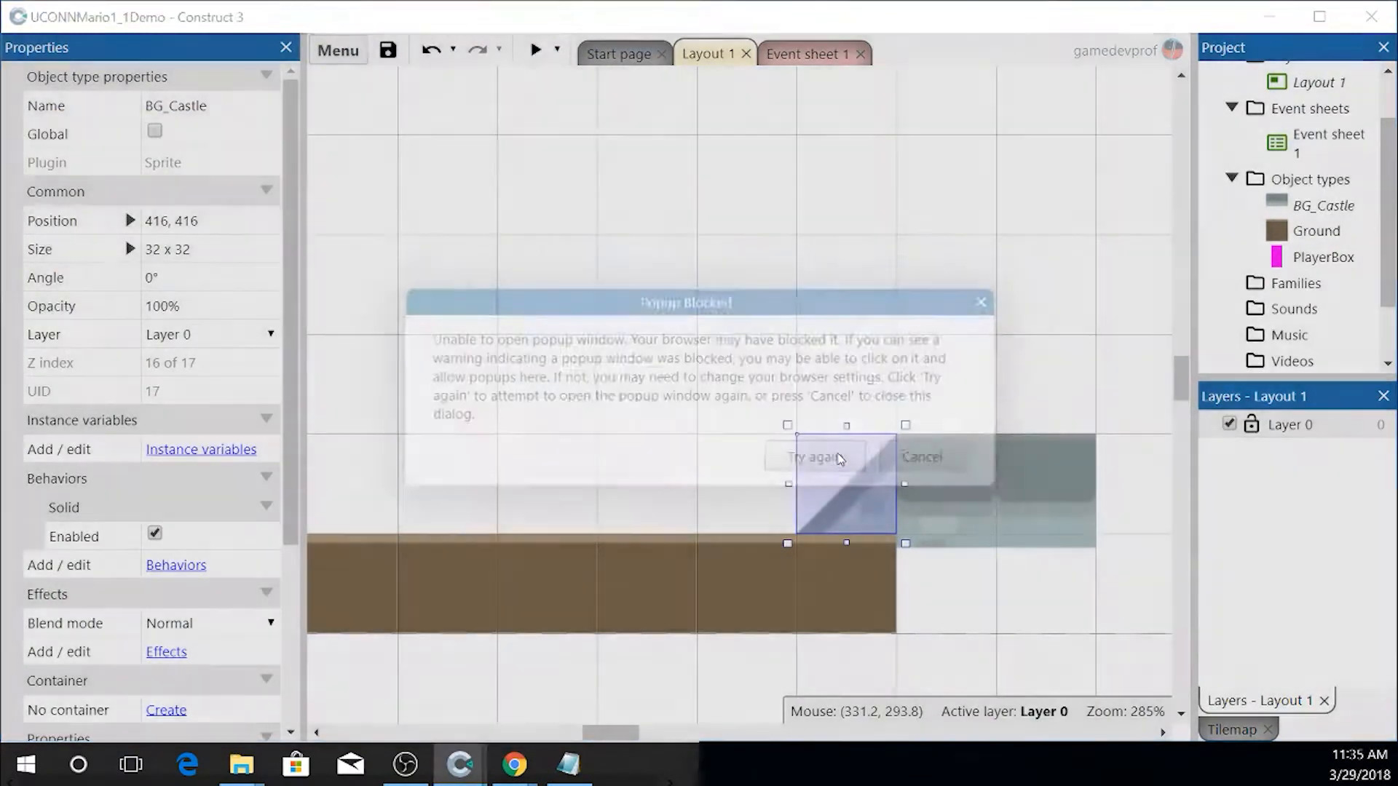
key(Right)
key(Up)
key(Right)
key(Right)
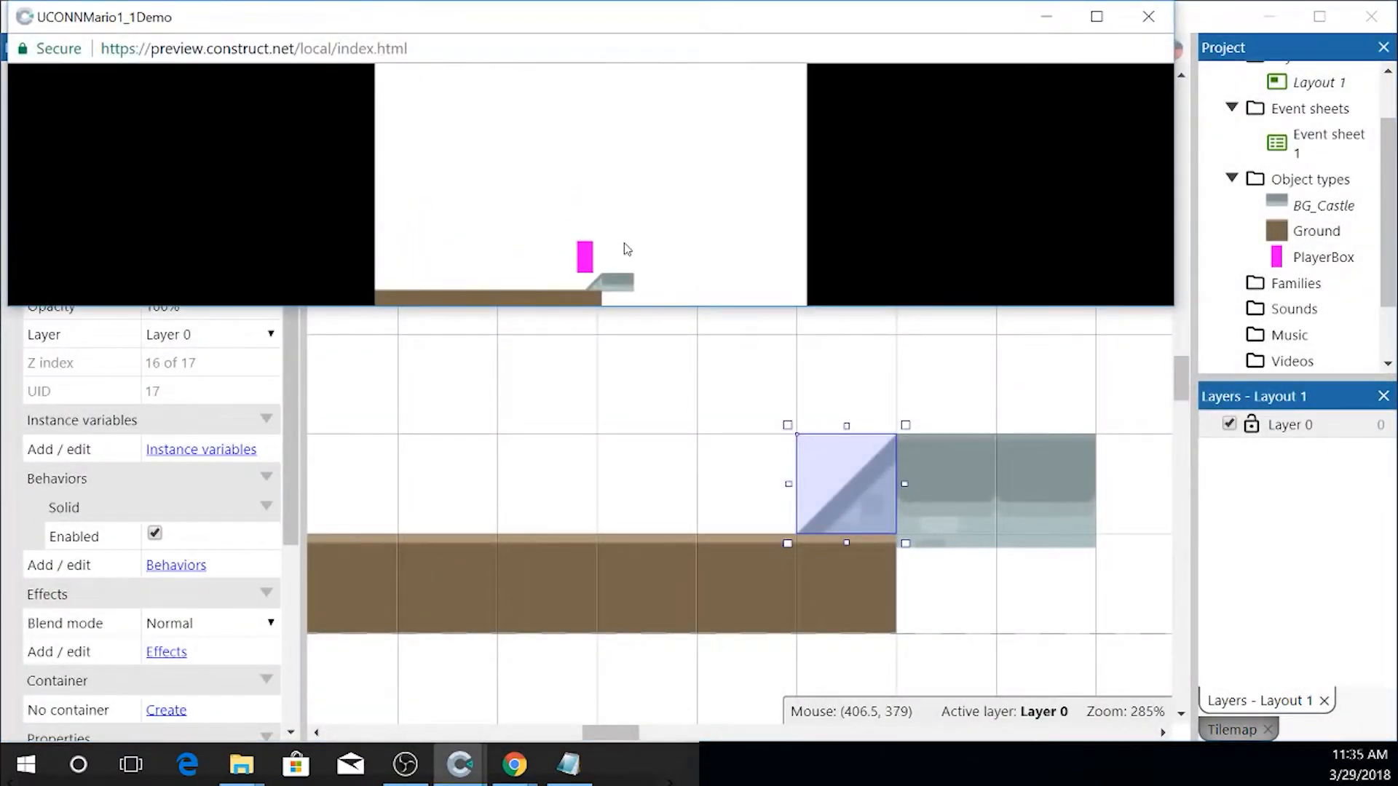
click(1148, 16)
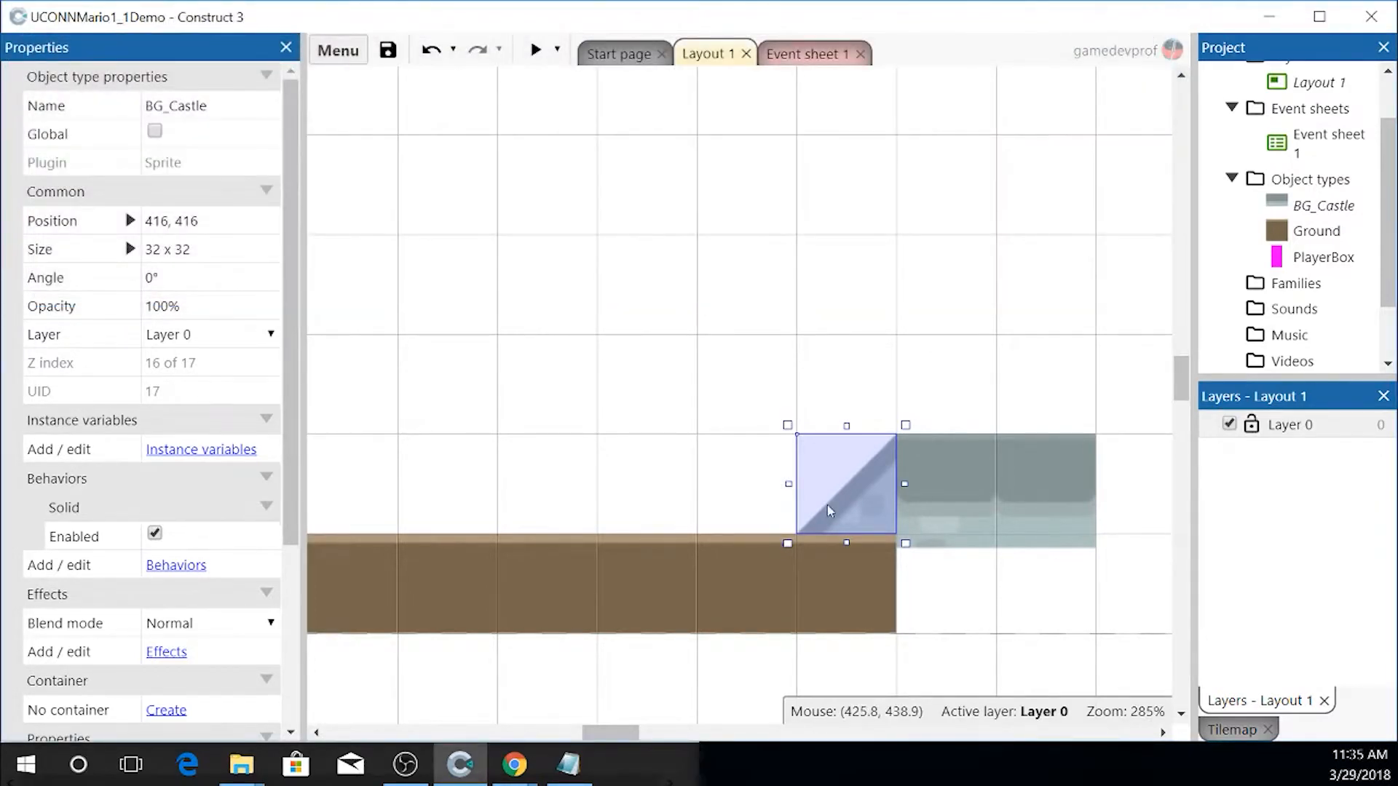
- Reopen the slope tile's frame and delete its upper-left collision point to restore the triangular polygon
double_click(827, 505)
click(634, 243)
key(Delete)
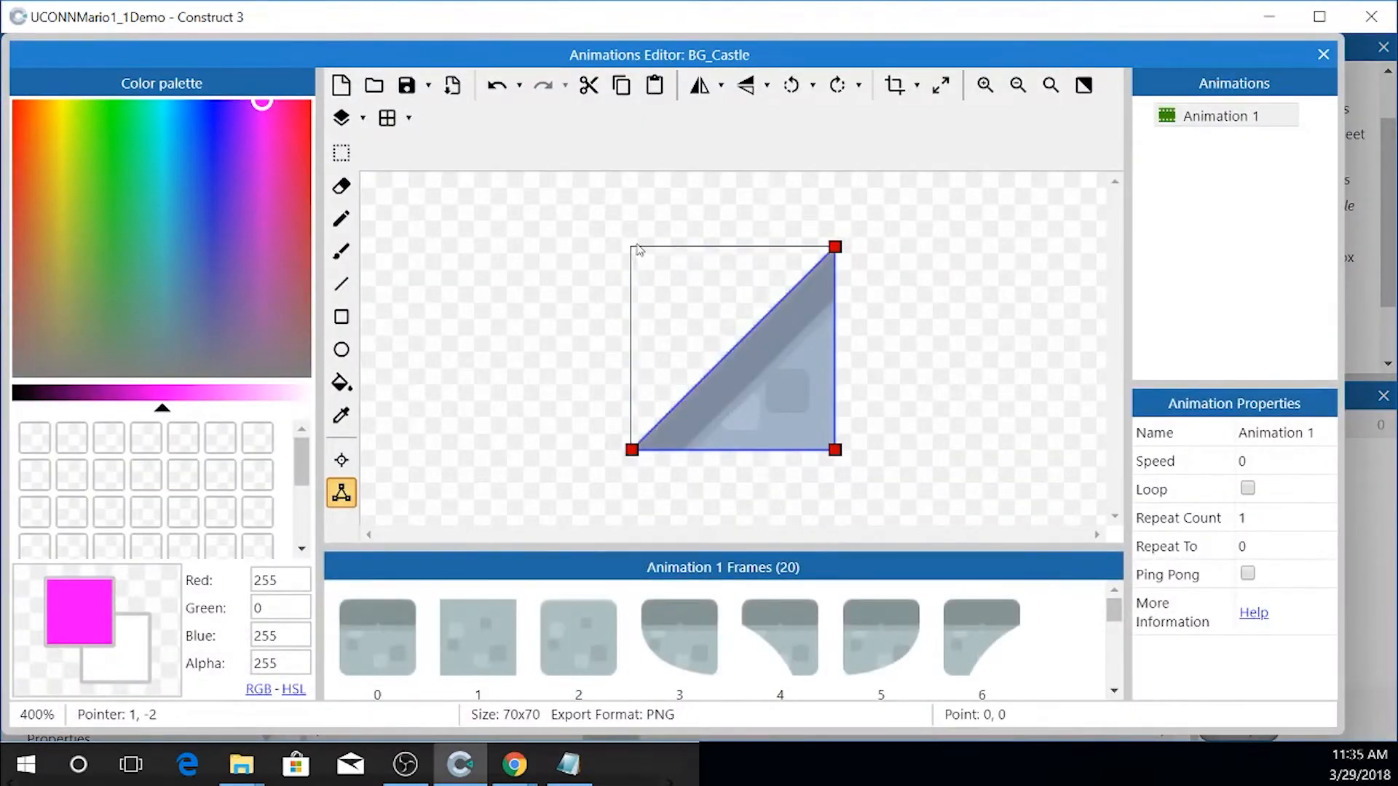
- Close the Animations Editor and insert a new Sprite object named Player in the empty space between the player box and the ground
click(1322, 54)
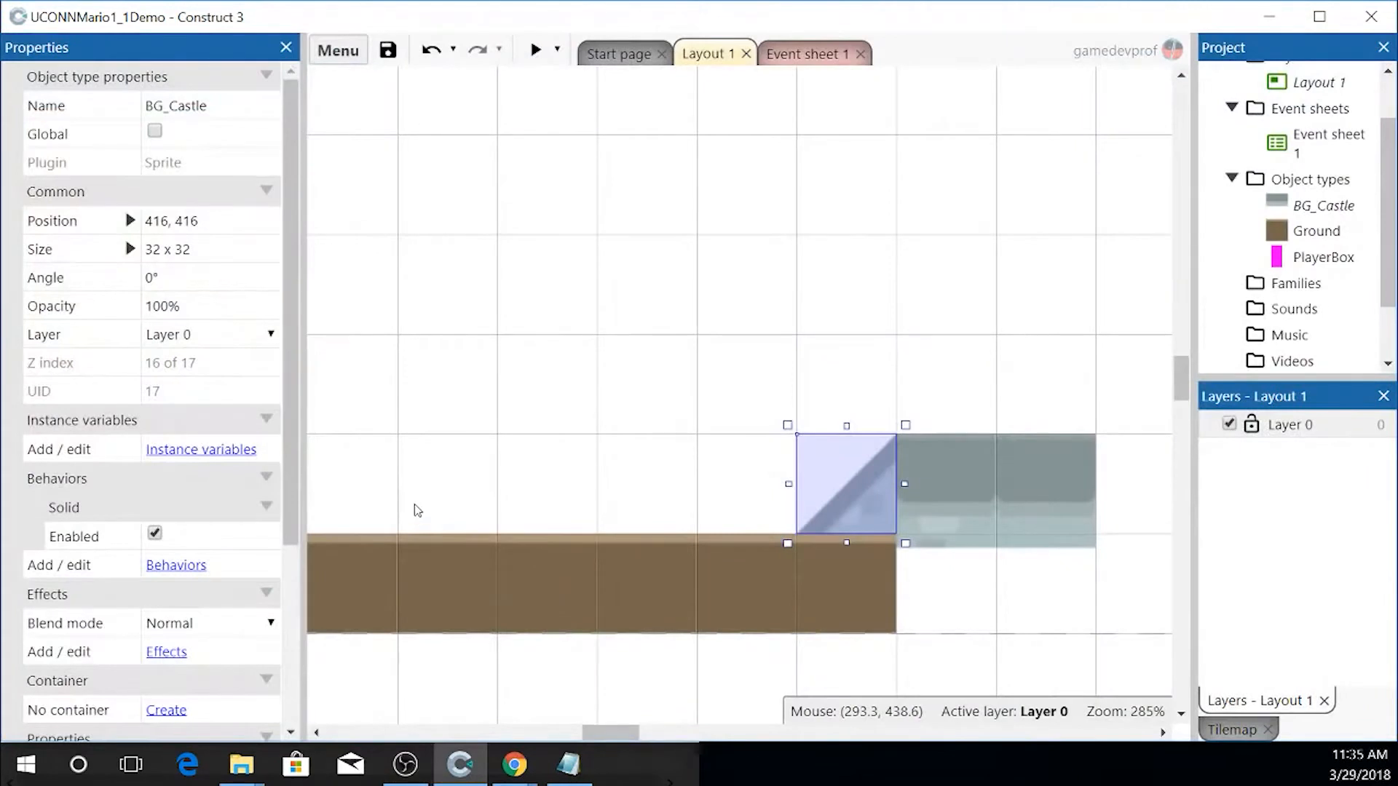
click(481, 472)
drag(629, 735, 574, 735)
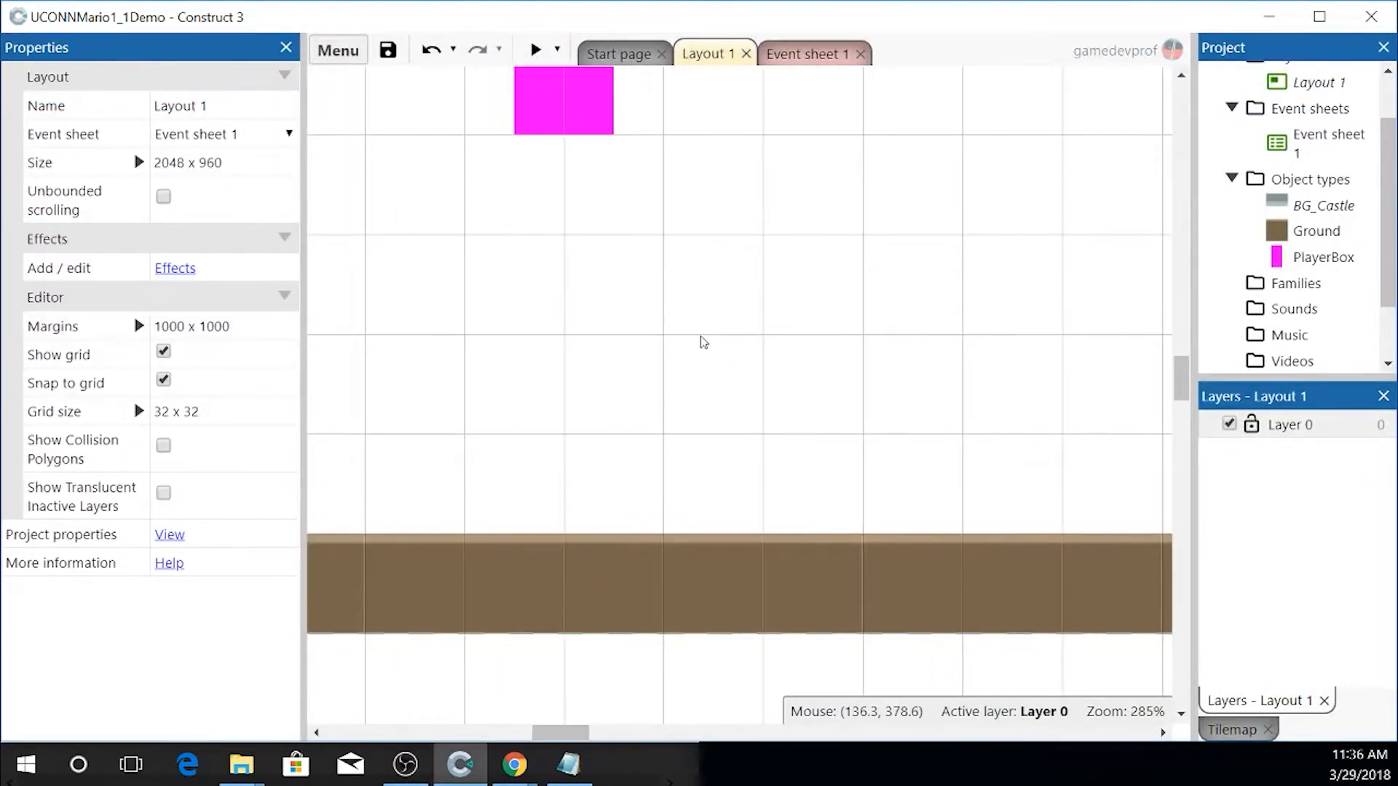
ctrl+scroll(771, 391, down, 6)
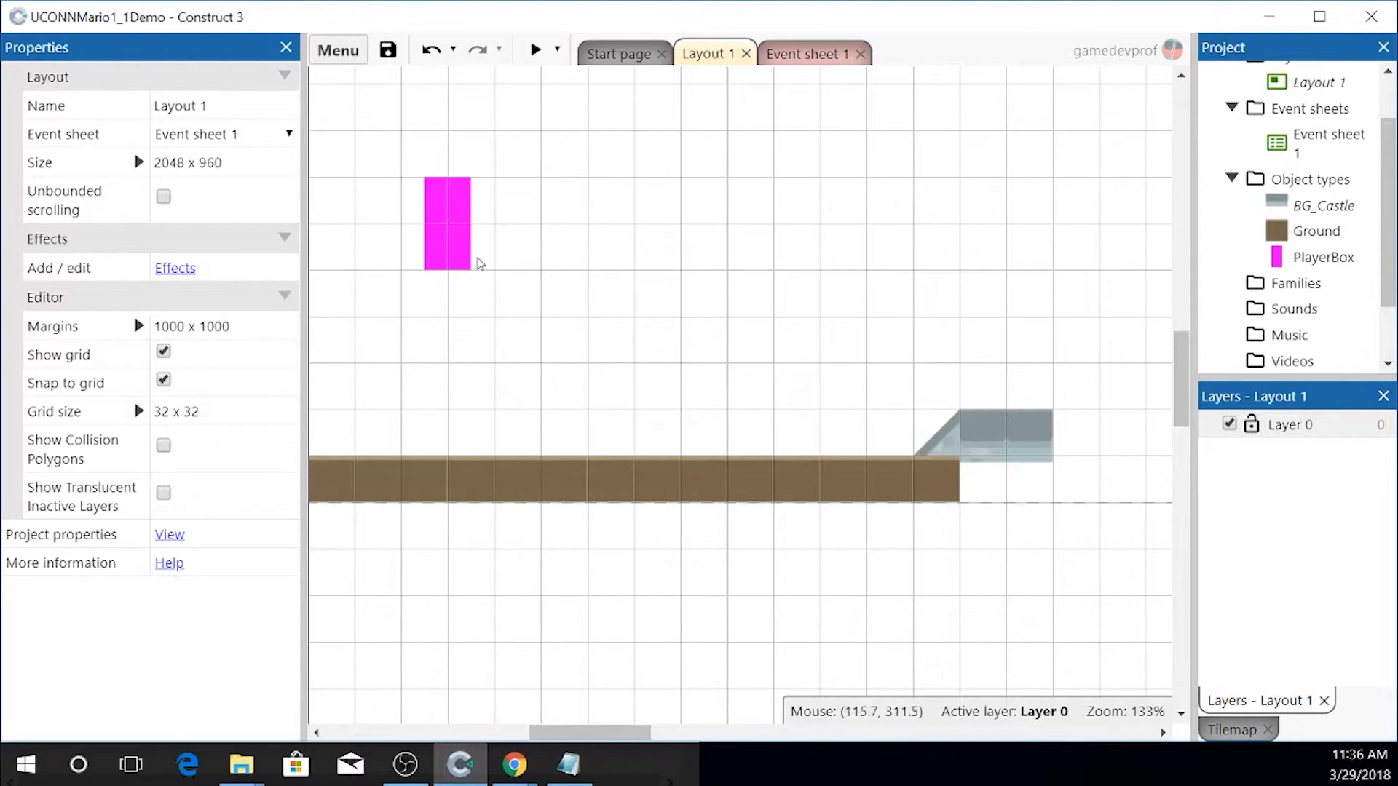
right_click(575, 329)
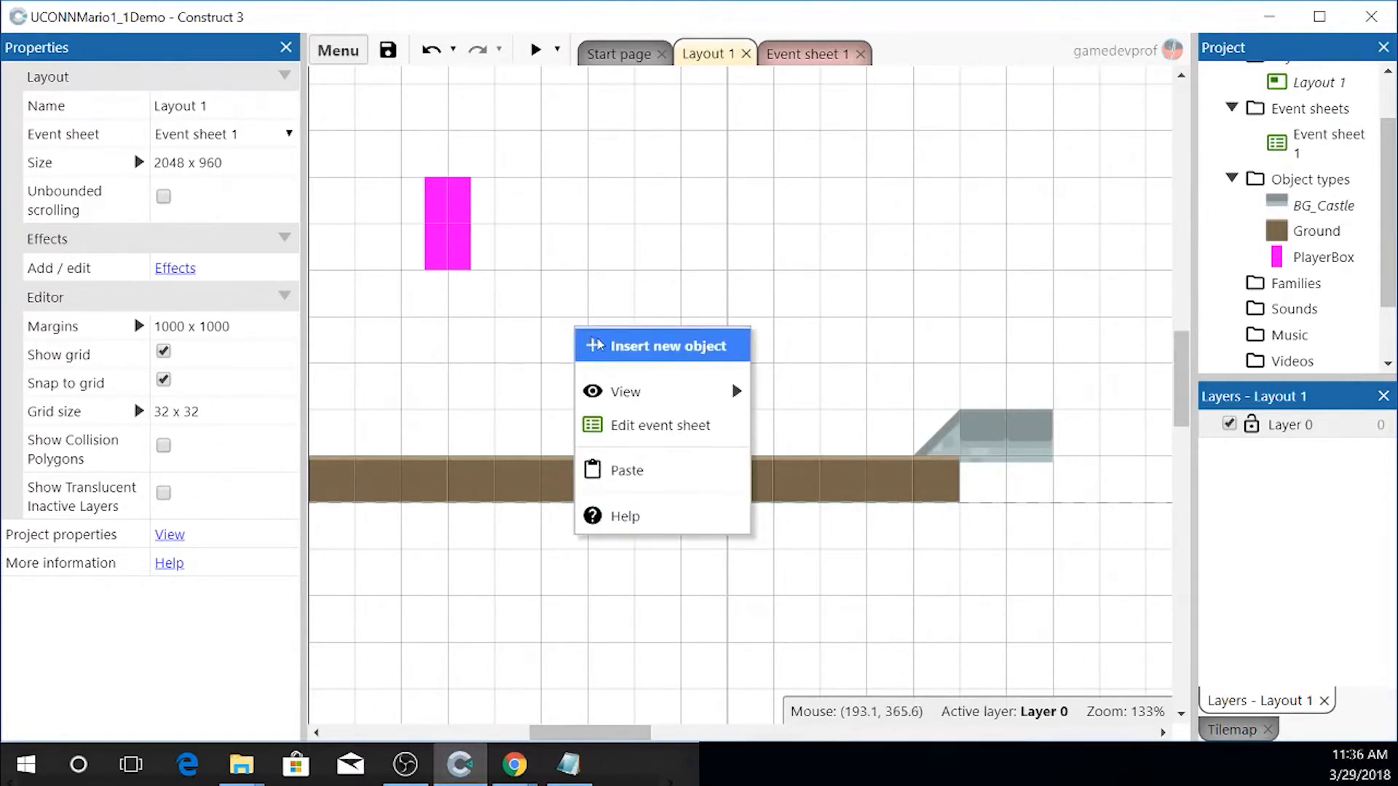
click(603, 342)
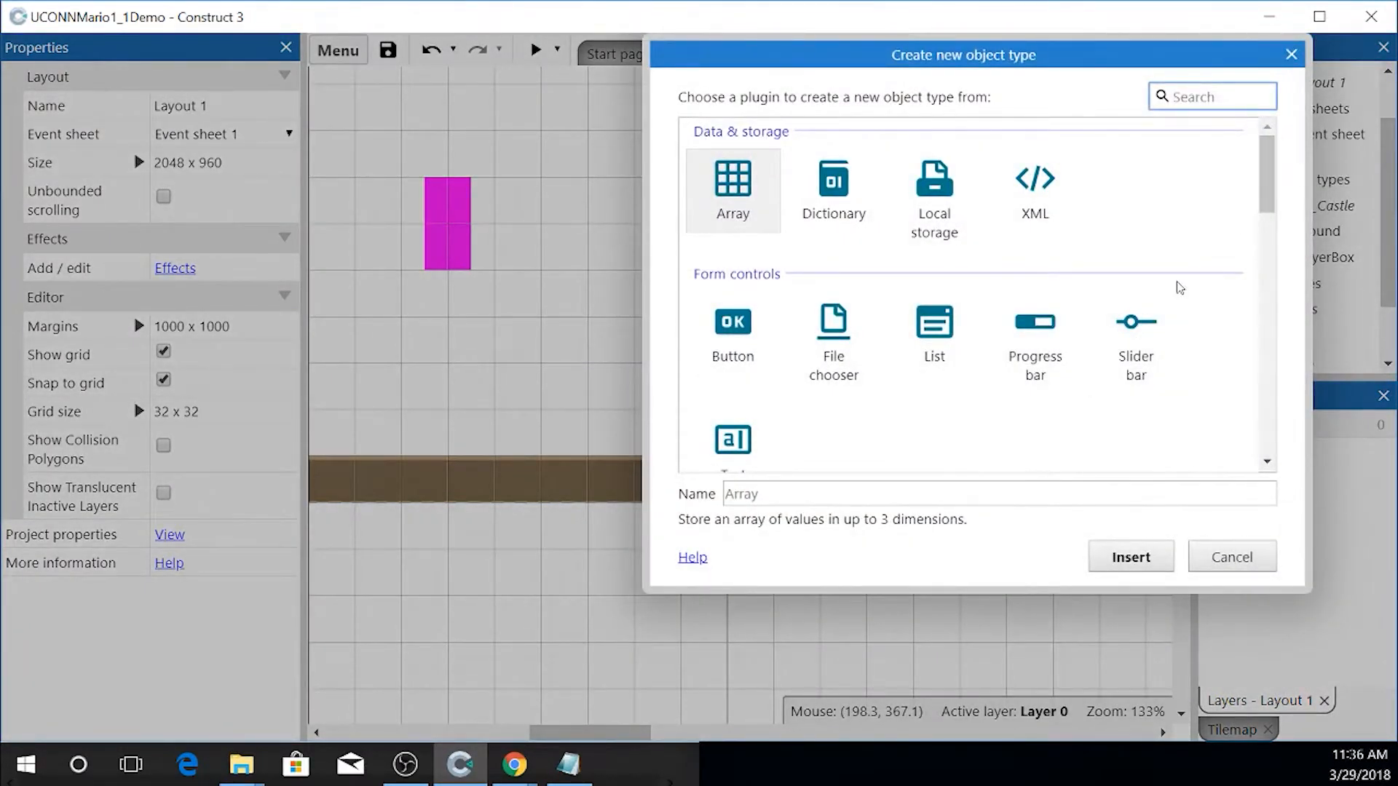
click(781, 500)
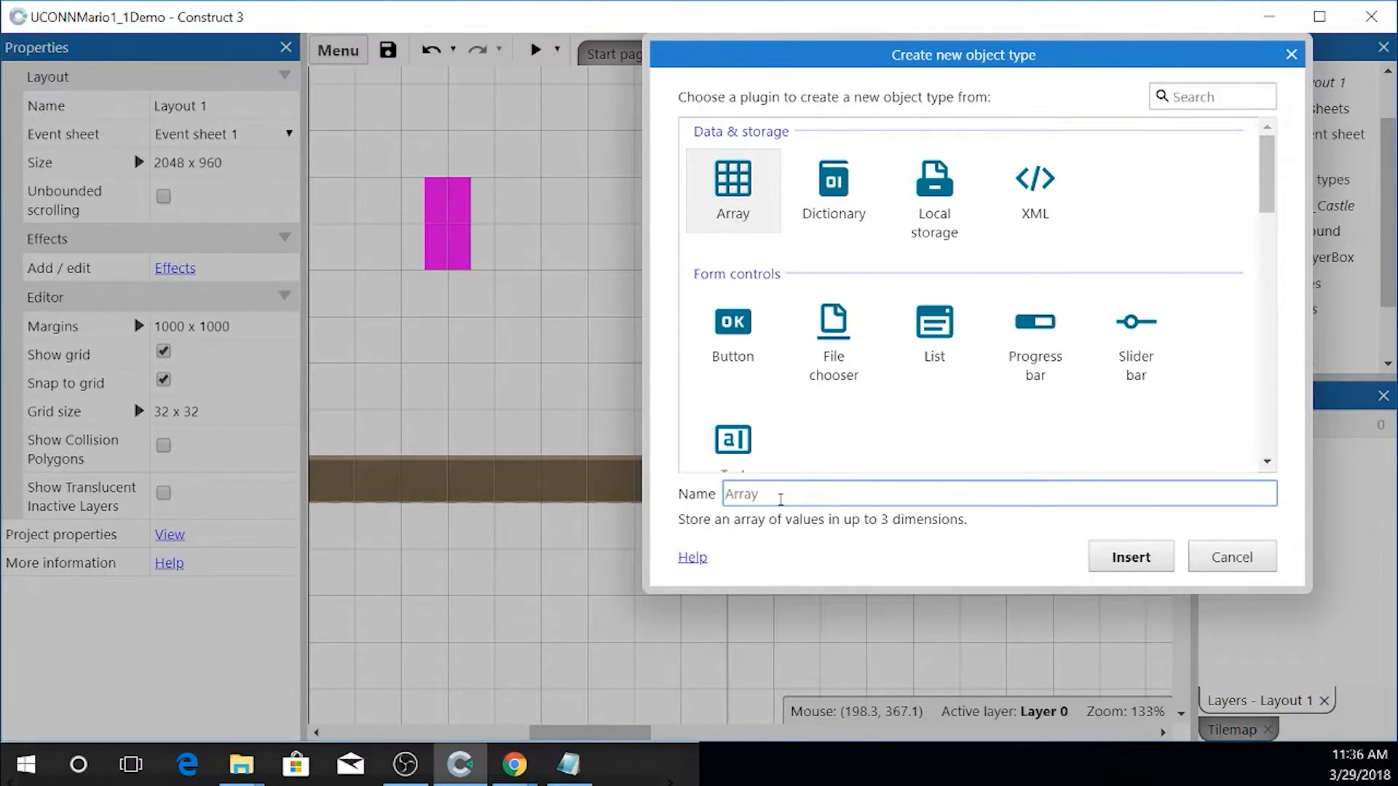
text(Player)
scroll(913, 343, down, 4)
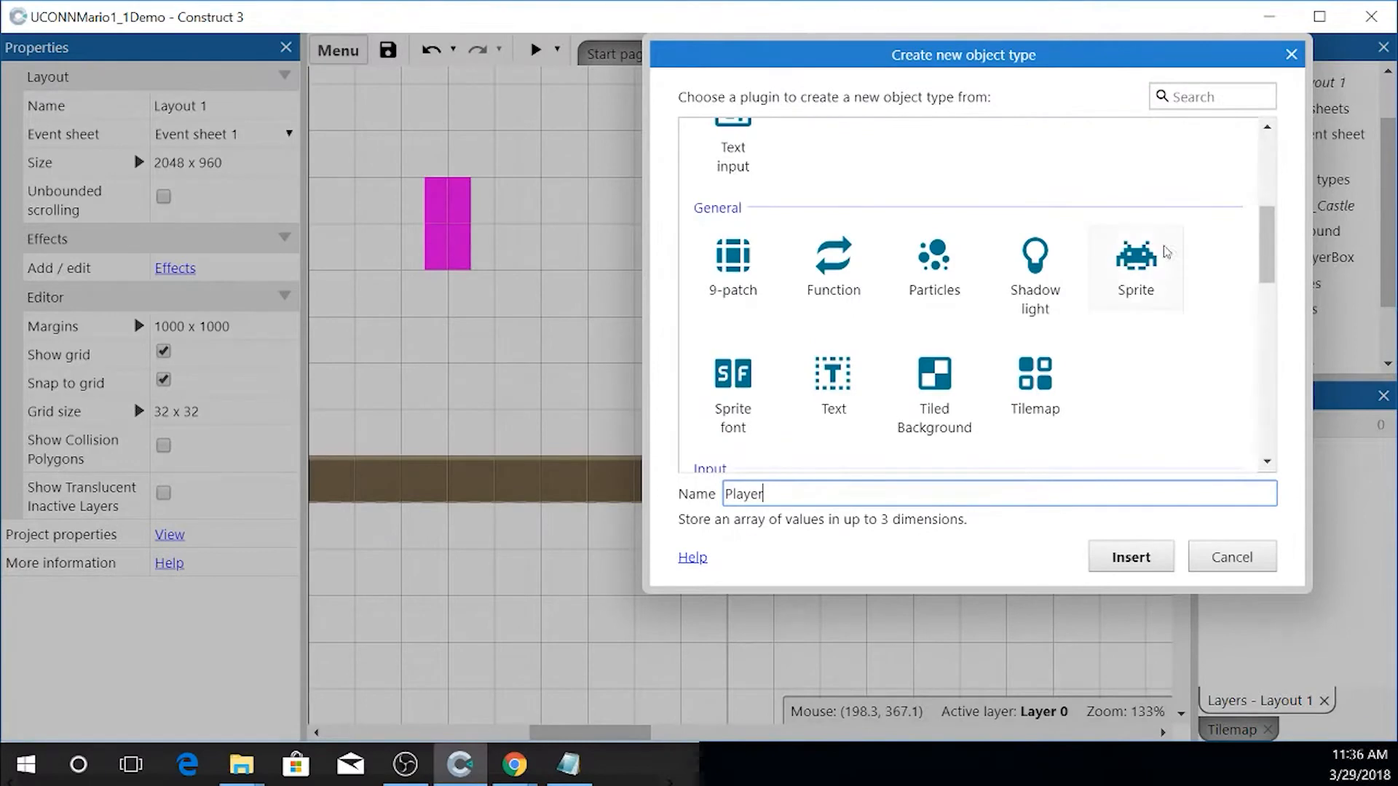
double_click(1147, 251)
click(577, 347)
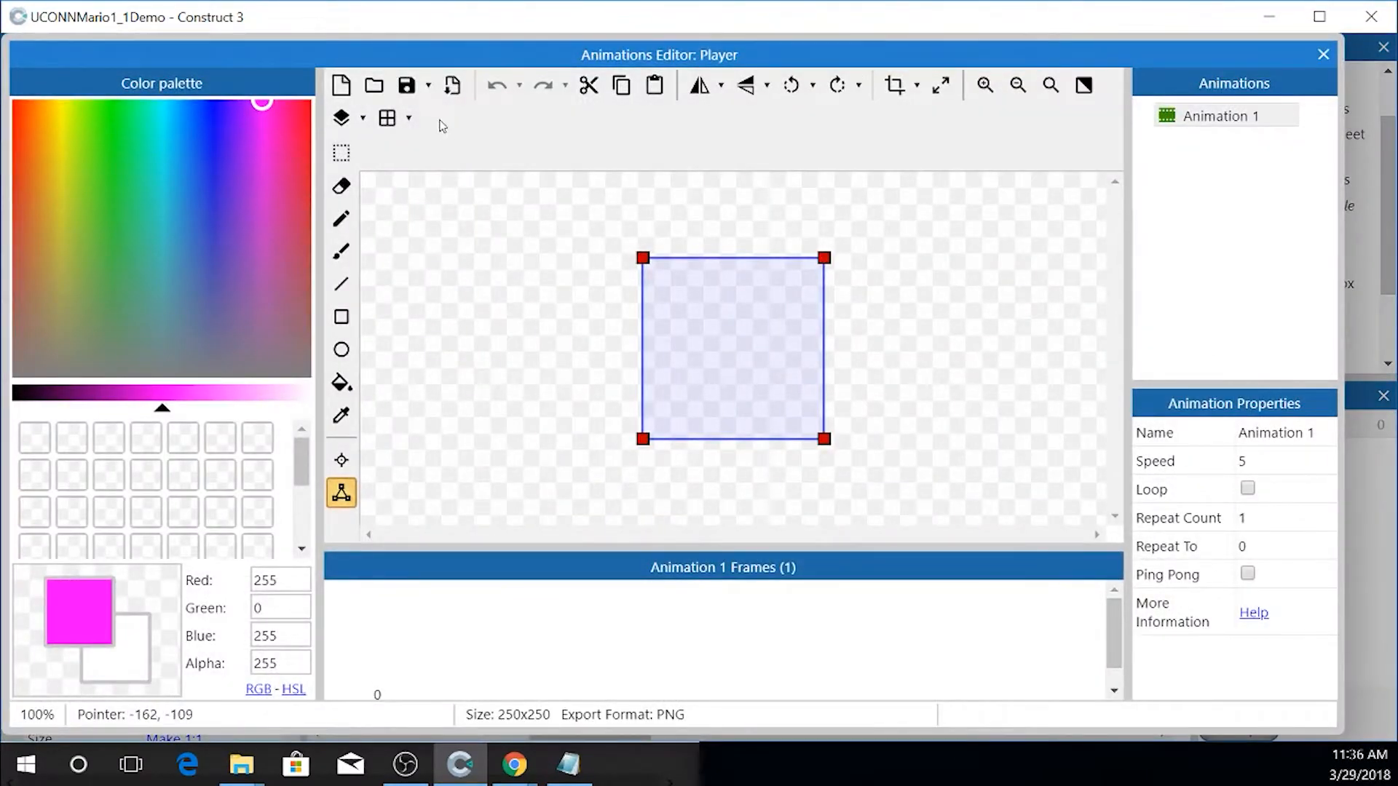
- Import the p1_stand image from the Base pack's Player folder as a frame of the Player sprite
right_click(439, 644)
mouse_move(553, 571)
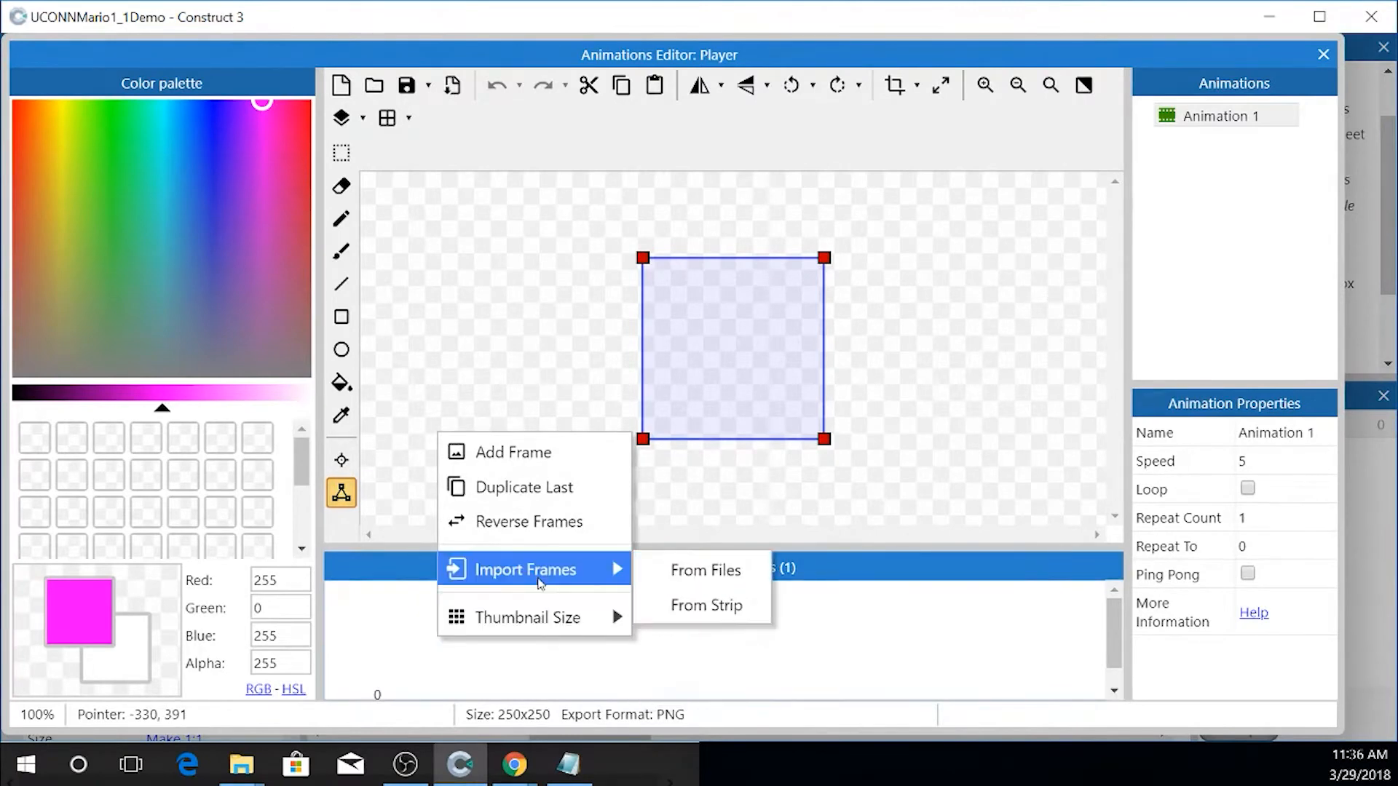
click(737, 578)
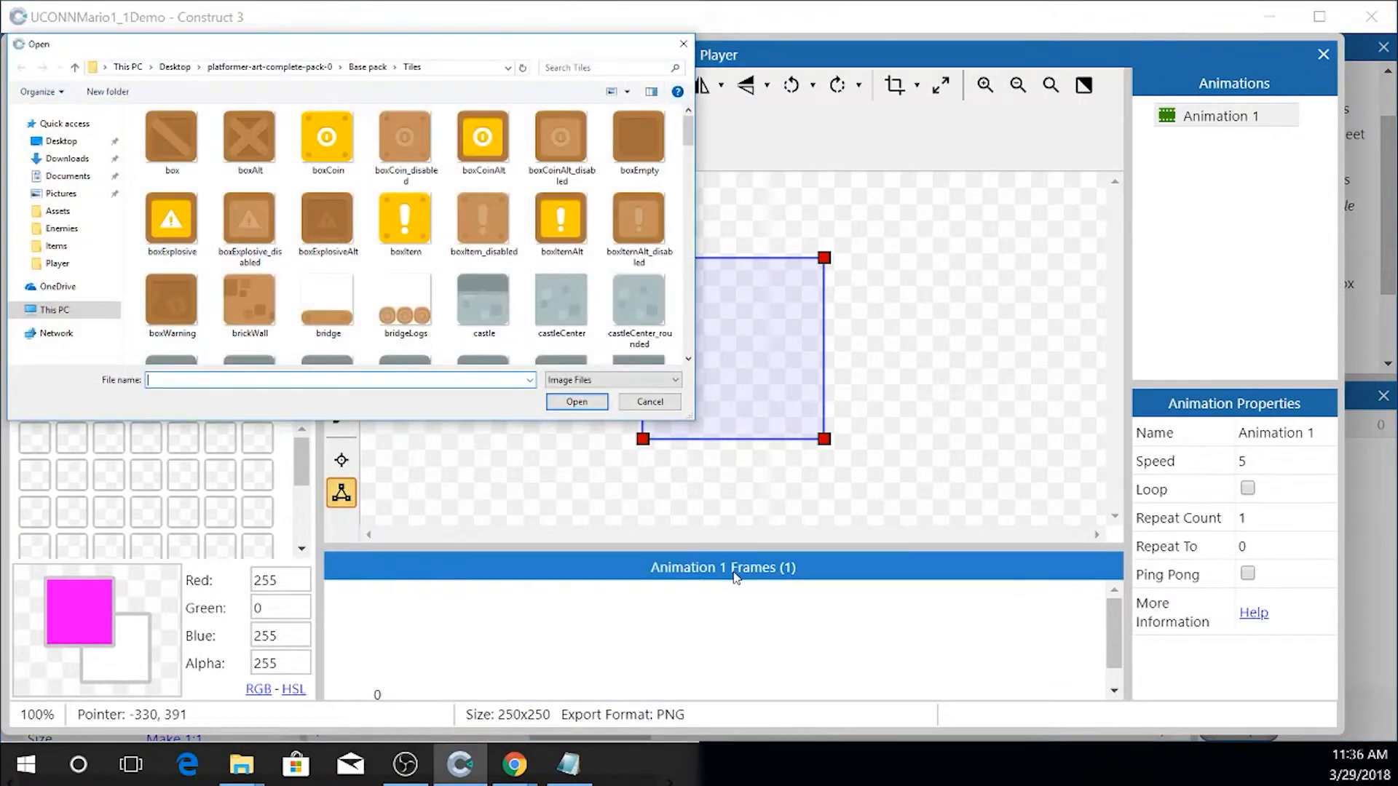
click(366, 67)
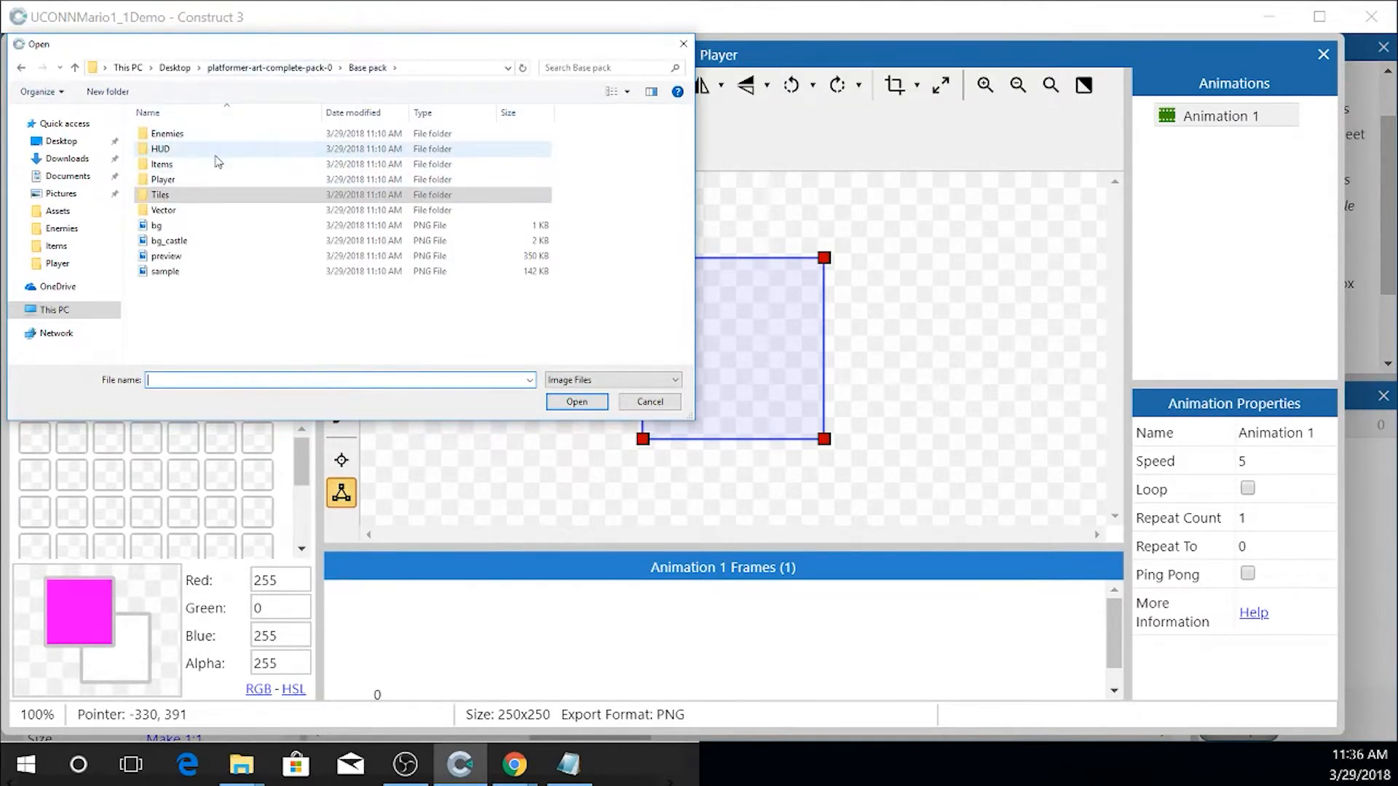
double_click(161, 179)
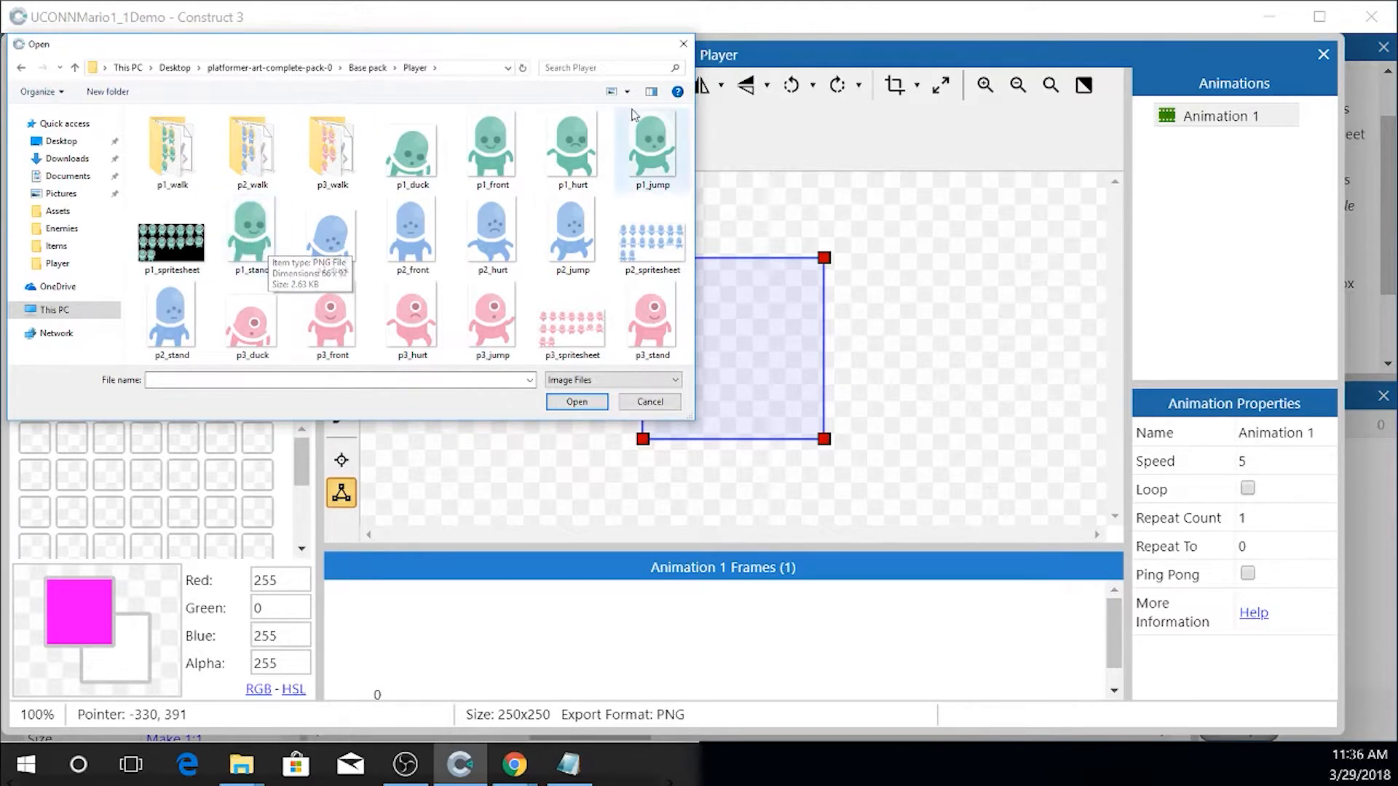
double_click(268, 252)
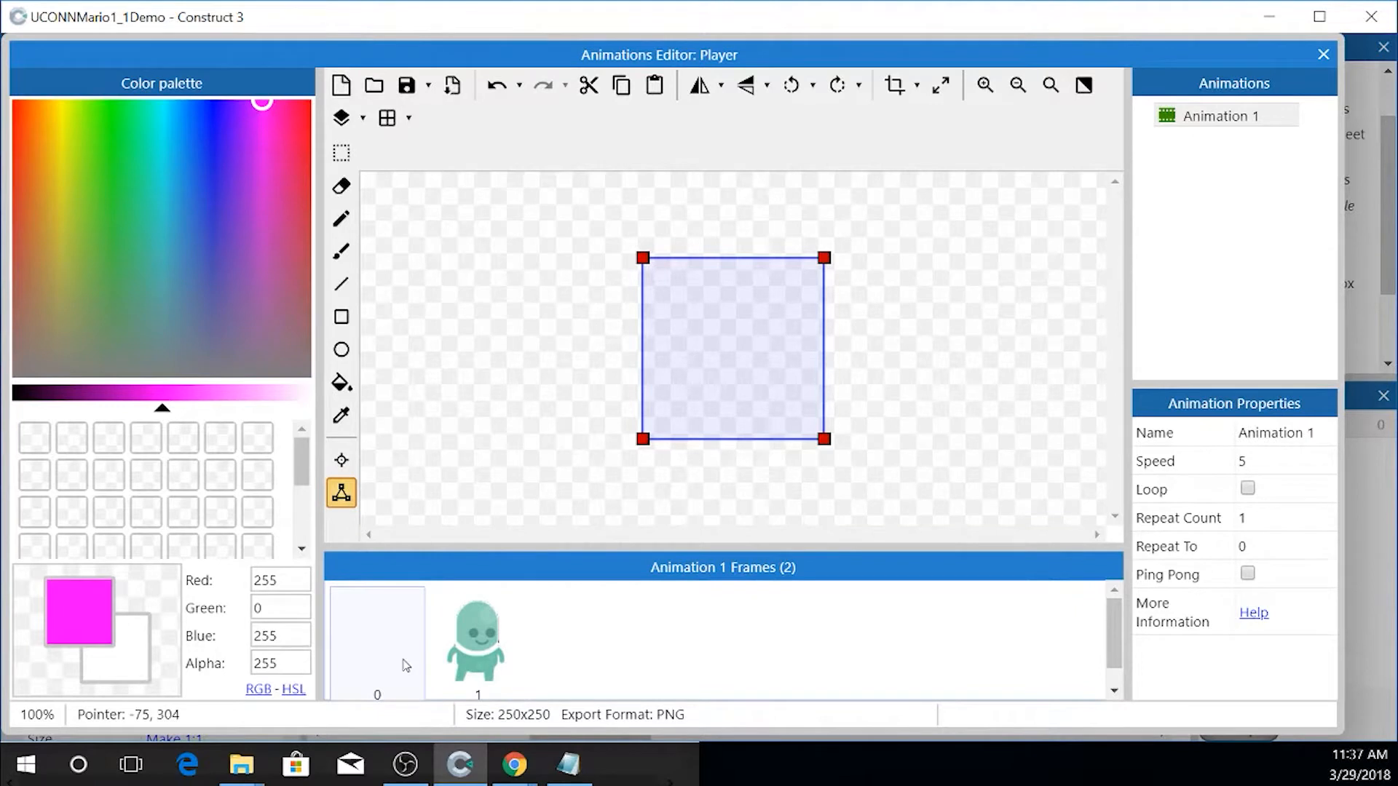
- Delete the blank first frame of the Player animation and select the remaining standing character frame
click(404, 664)
right_click(364, 641)
click(406, 581)
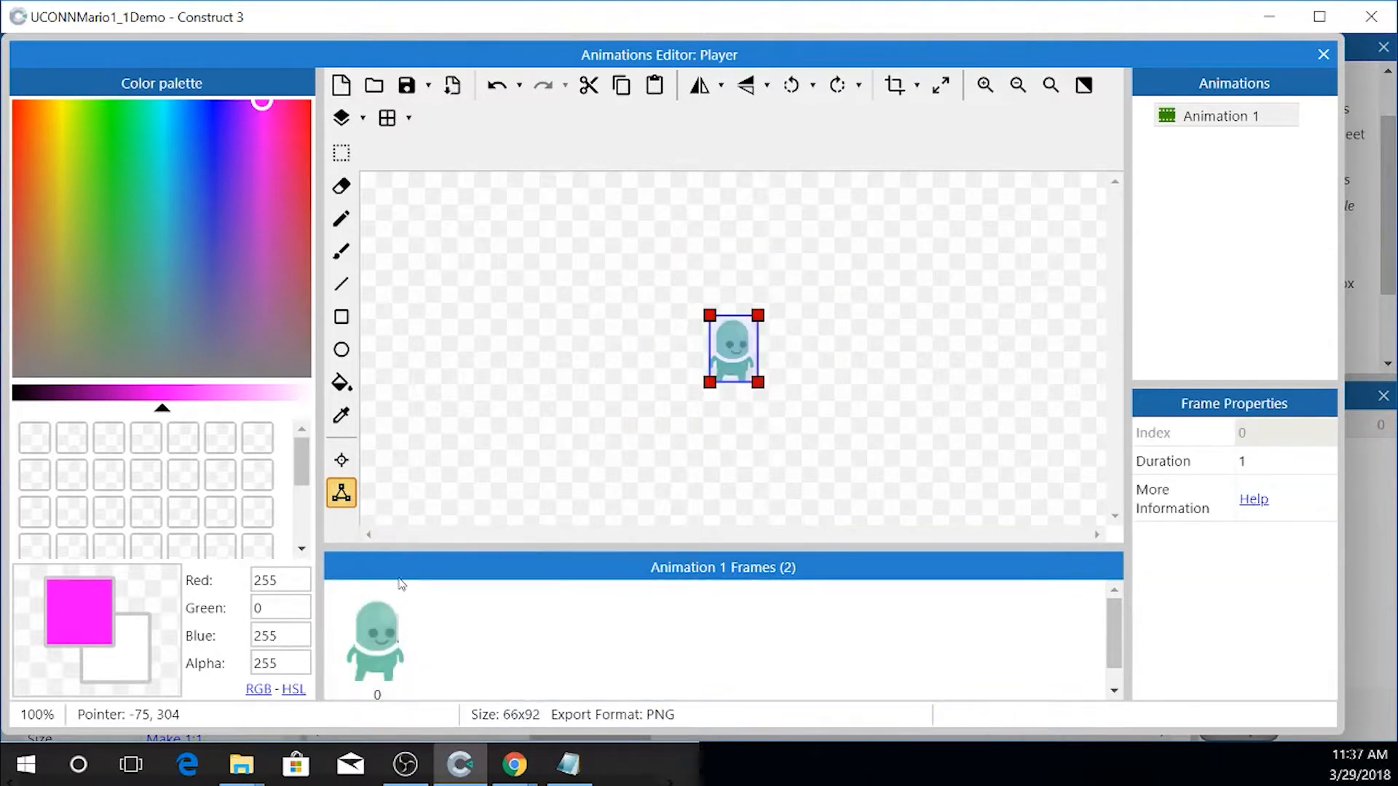
click(377, 655)
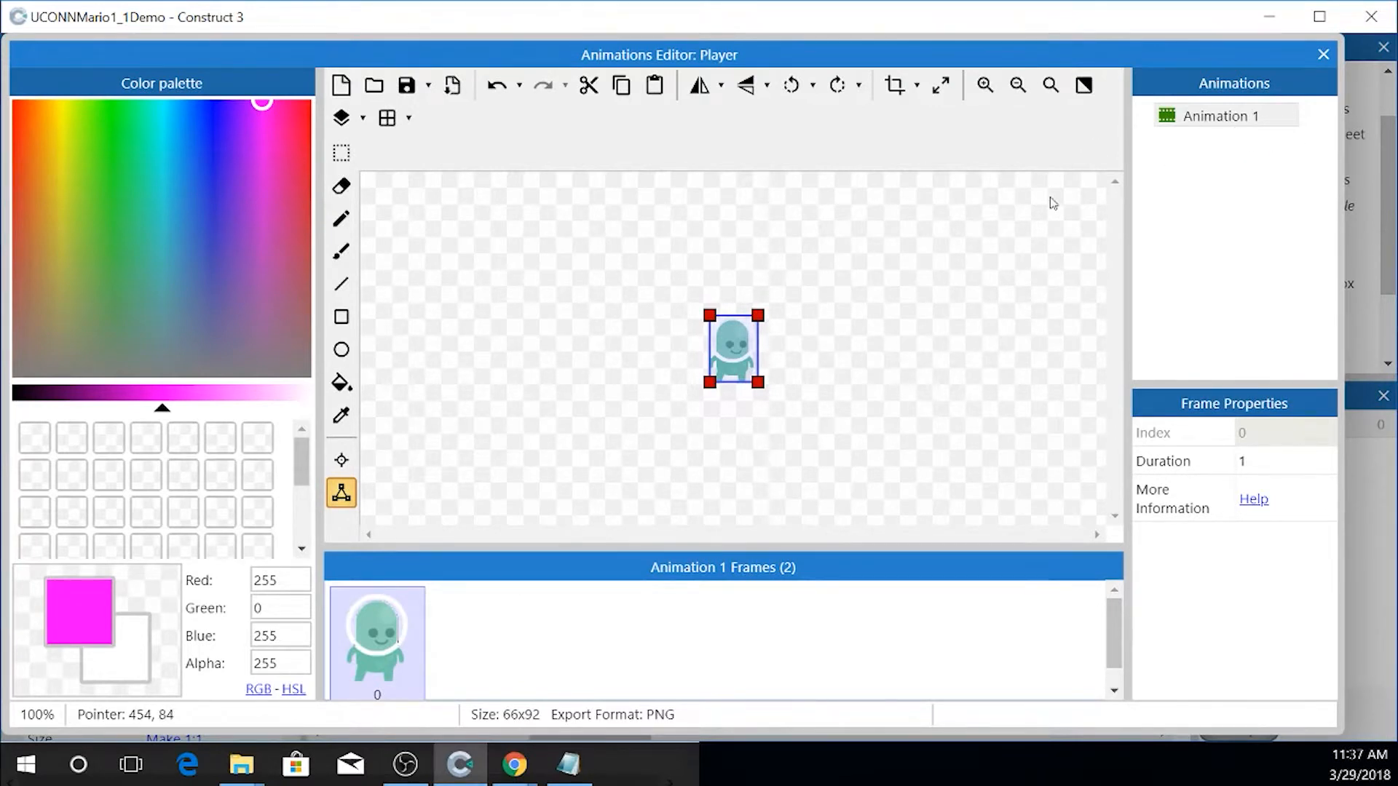
- Place the standing frame's origin at the character's feet, at X 33 and Y 92
click(341, 460)
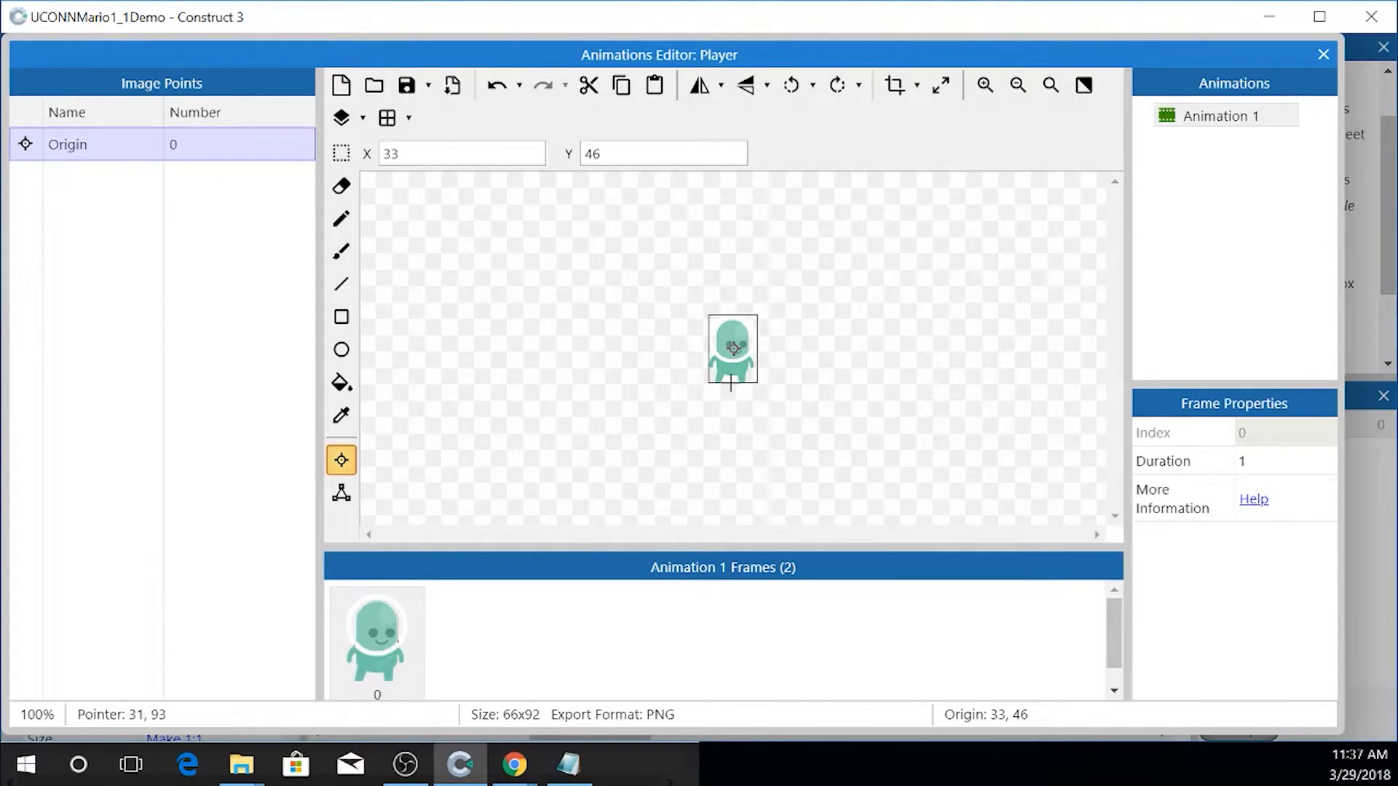
click(733, 383)
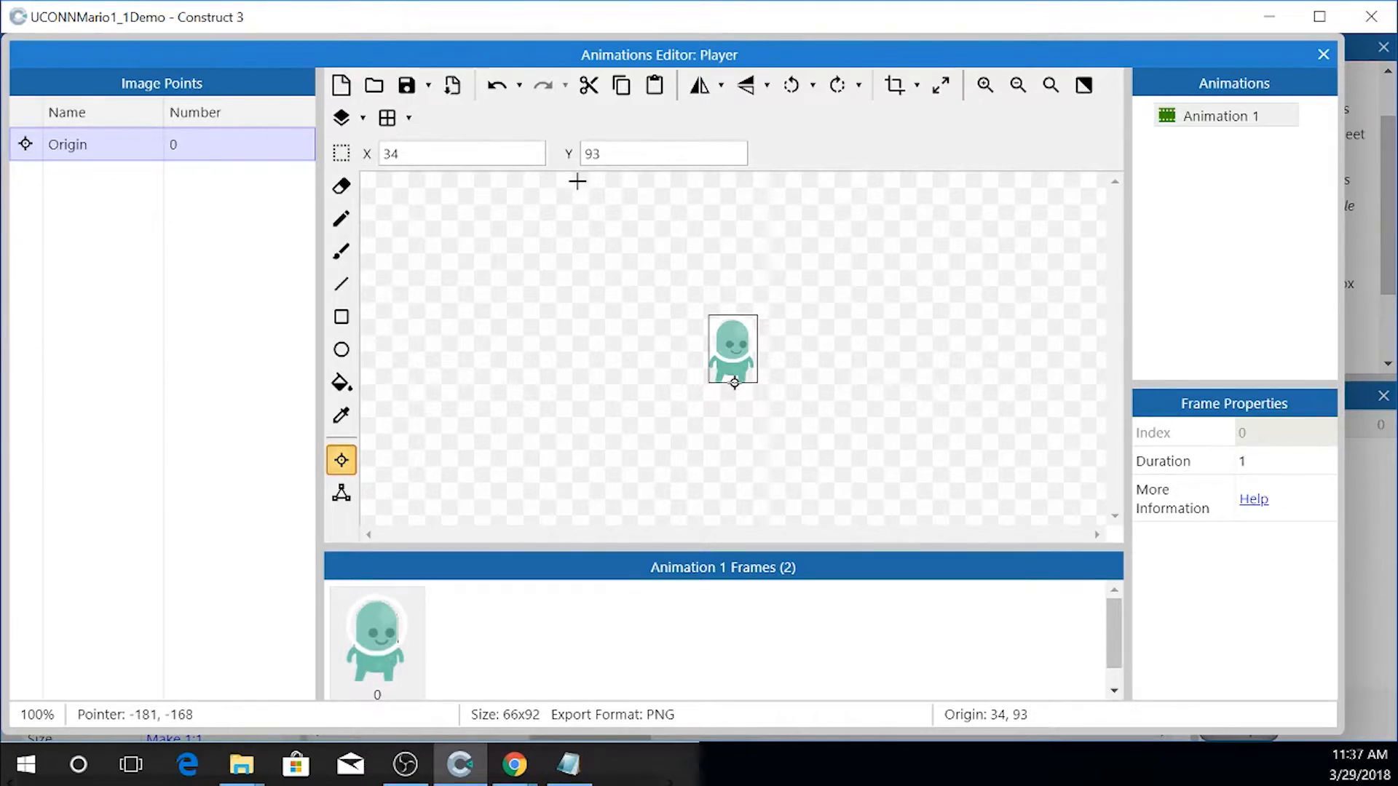
double_click(595, 154)
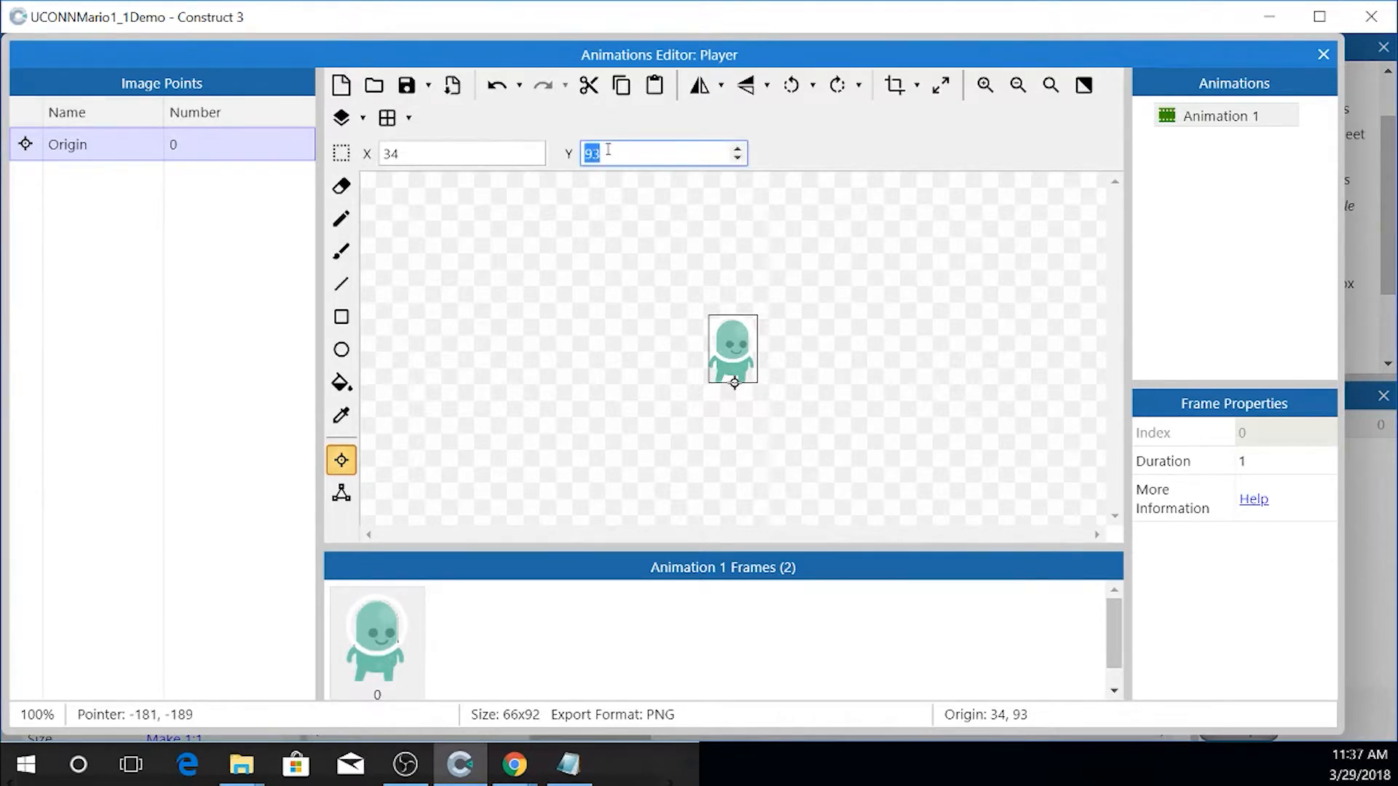
key(shift+Tab)
text(33)
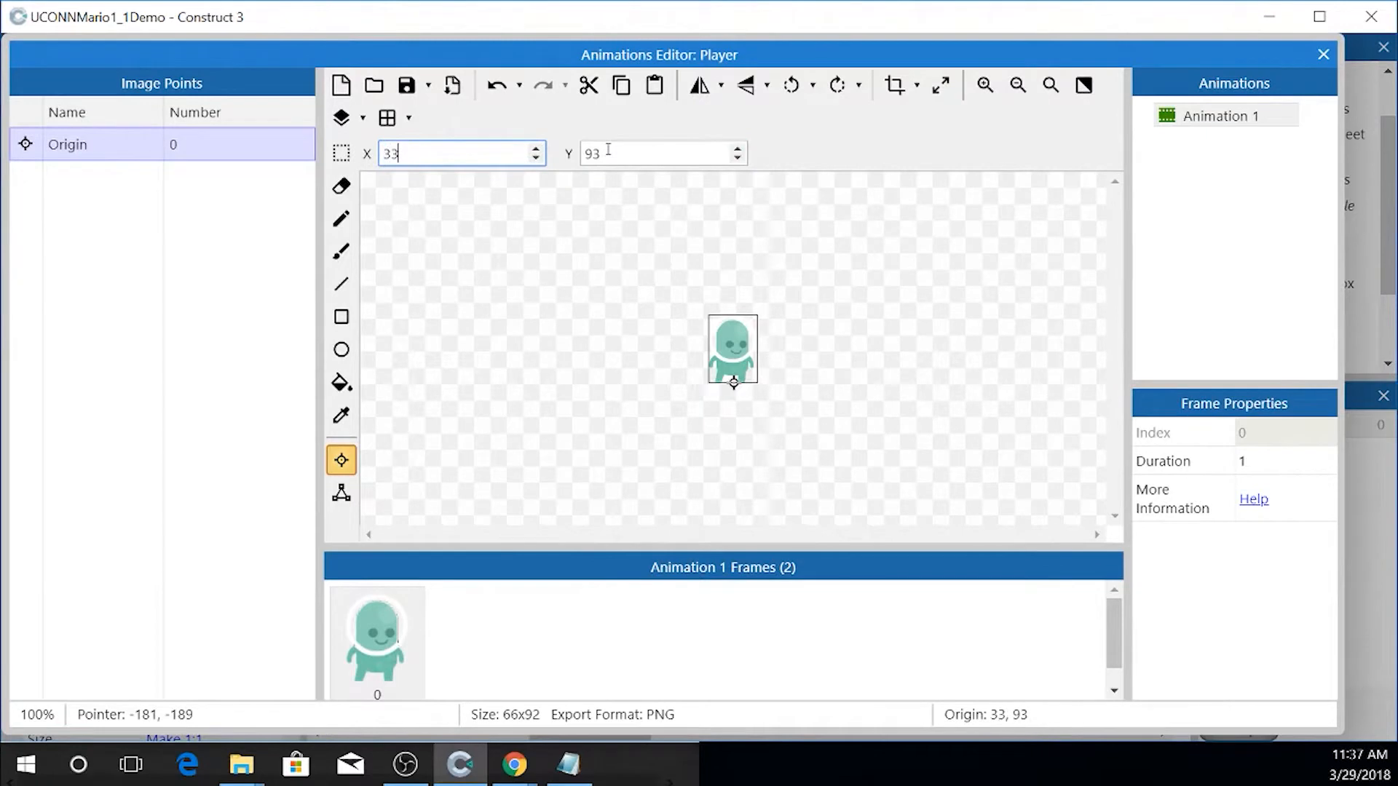
key(Tab)
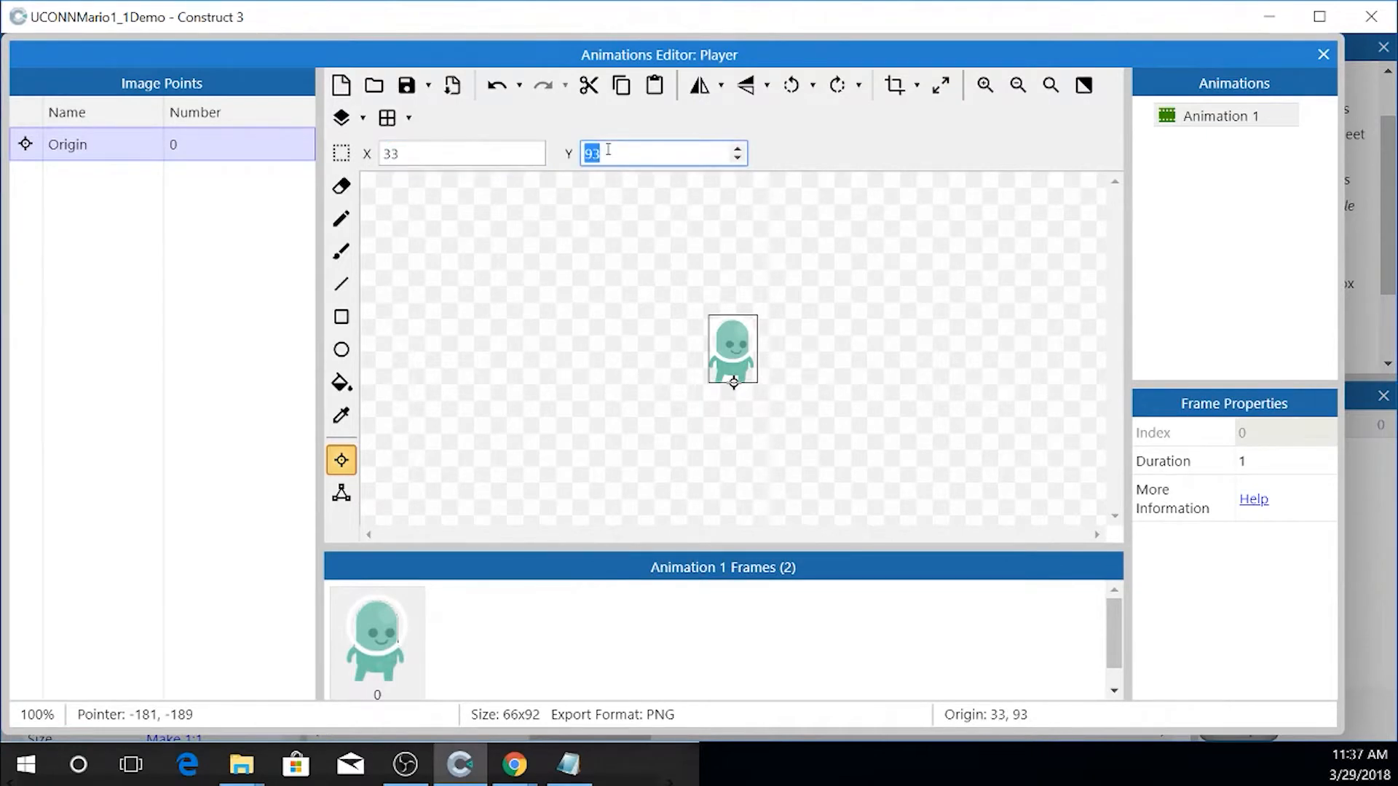
text(92)
- Rename the Player sprite's Animation 1 to idle
double_click(1207, 115)
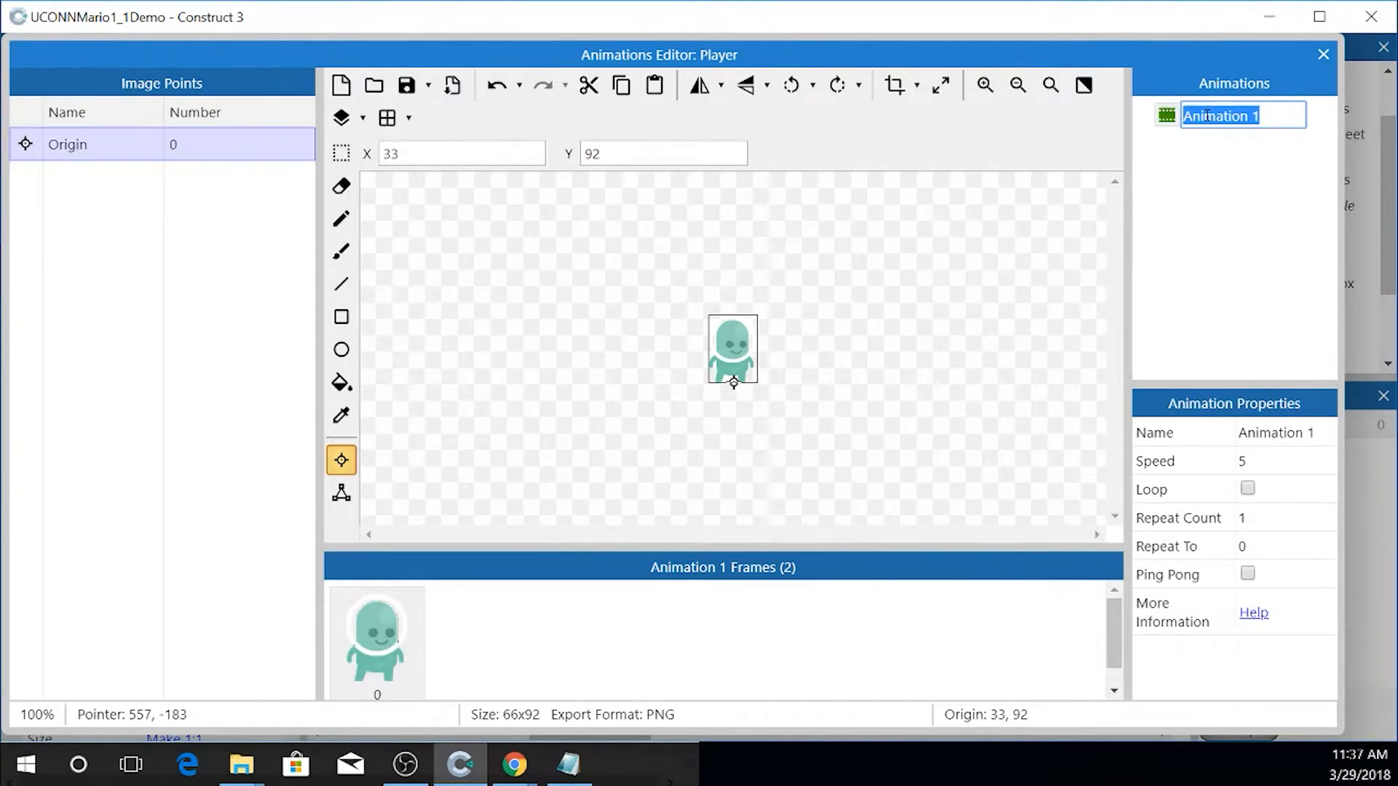
text(idle)
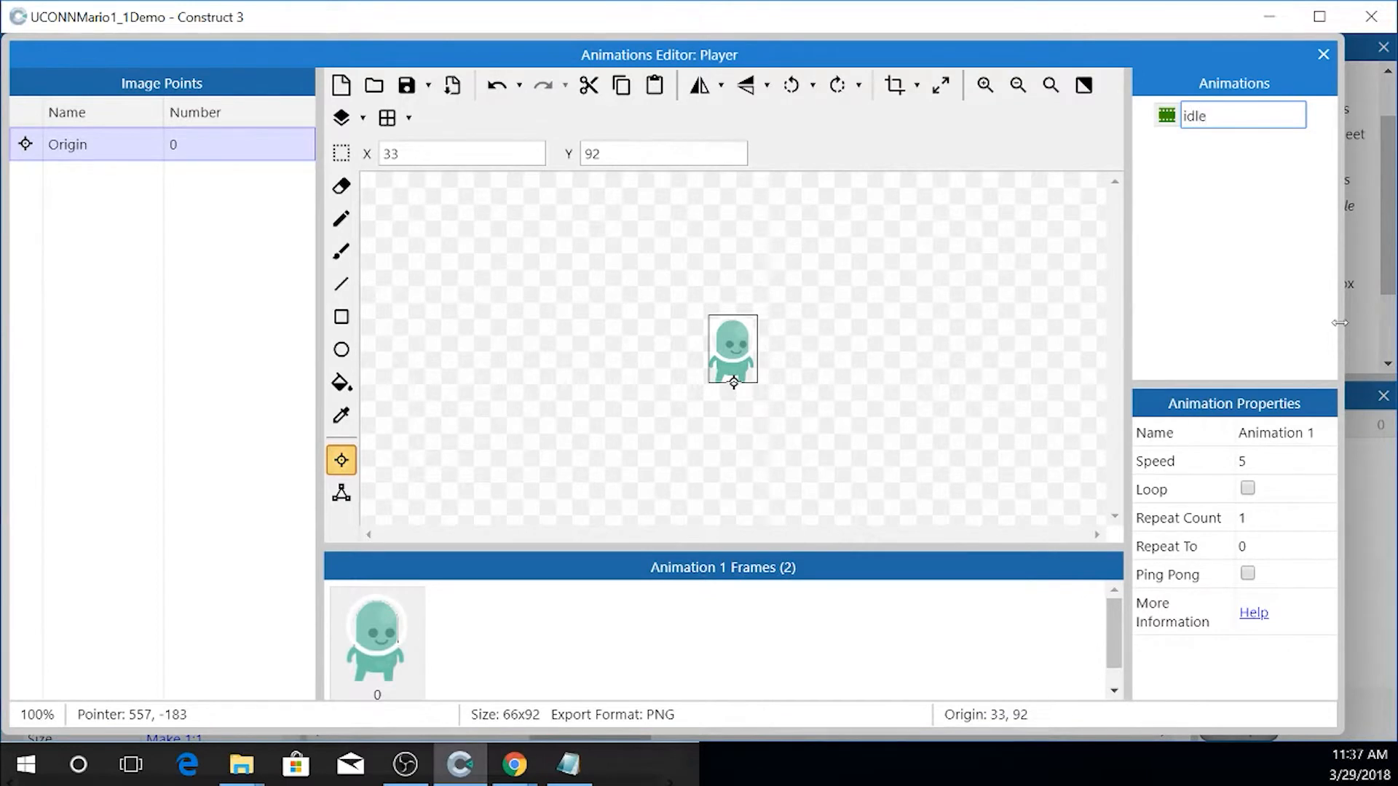
key(Return)
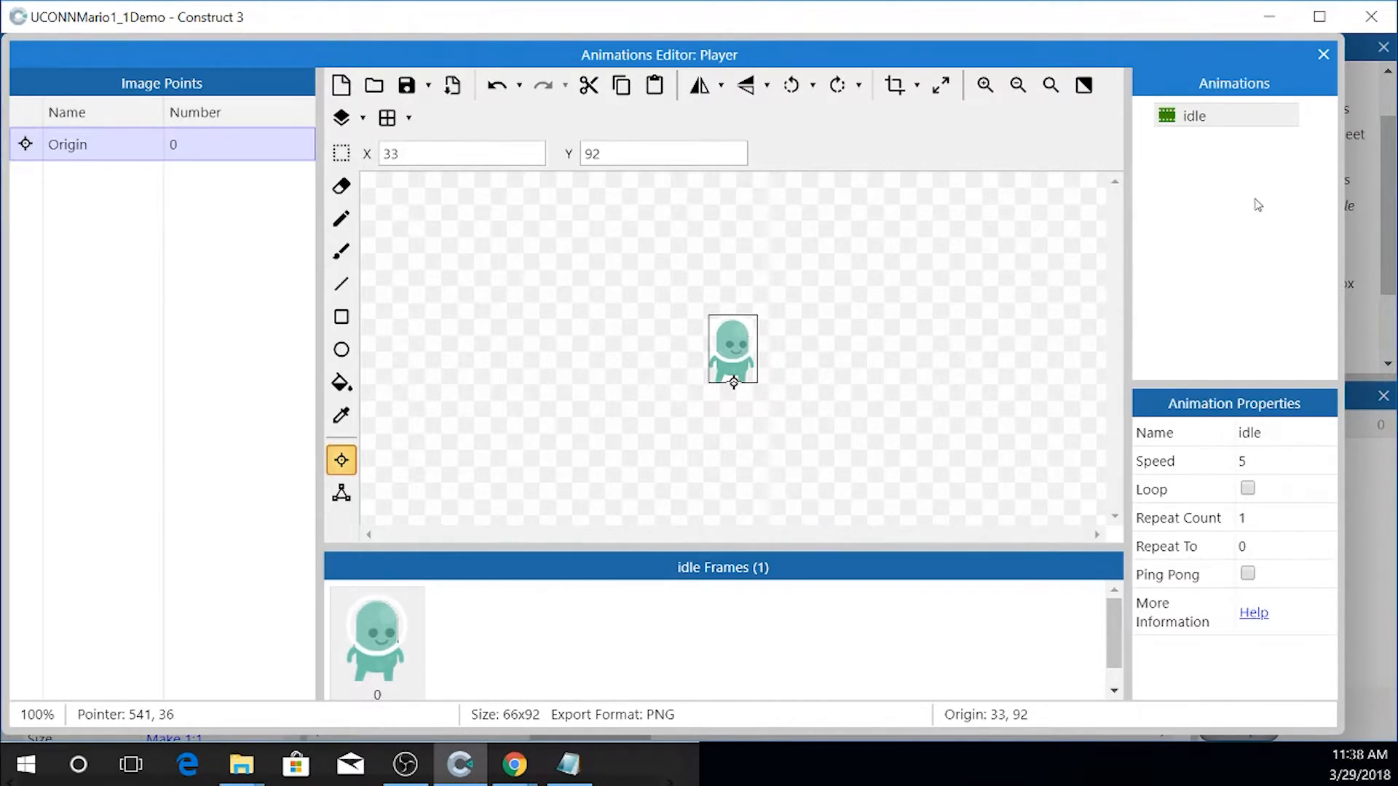
- Add a second animation to the Player sprite and name it walk
right_click(1215, 144)
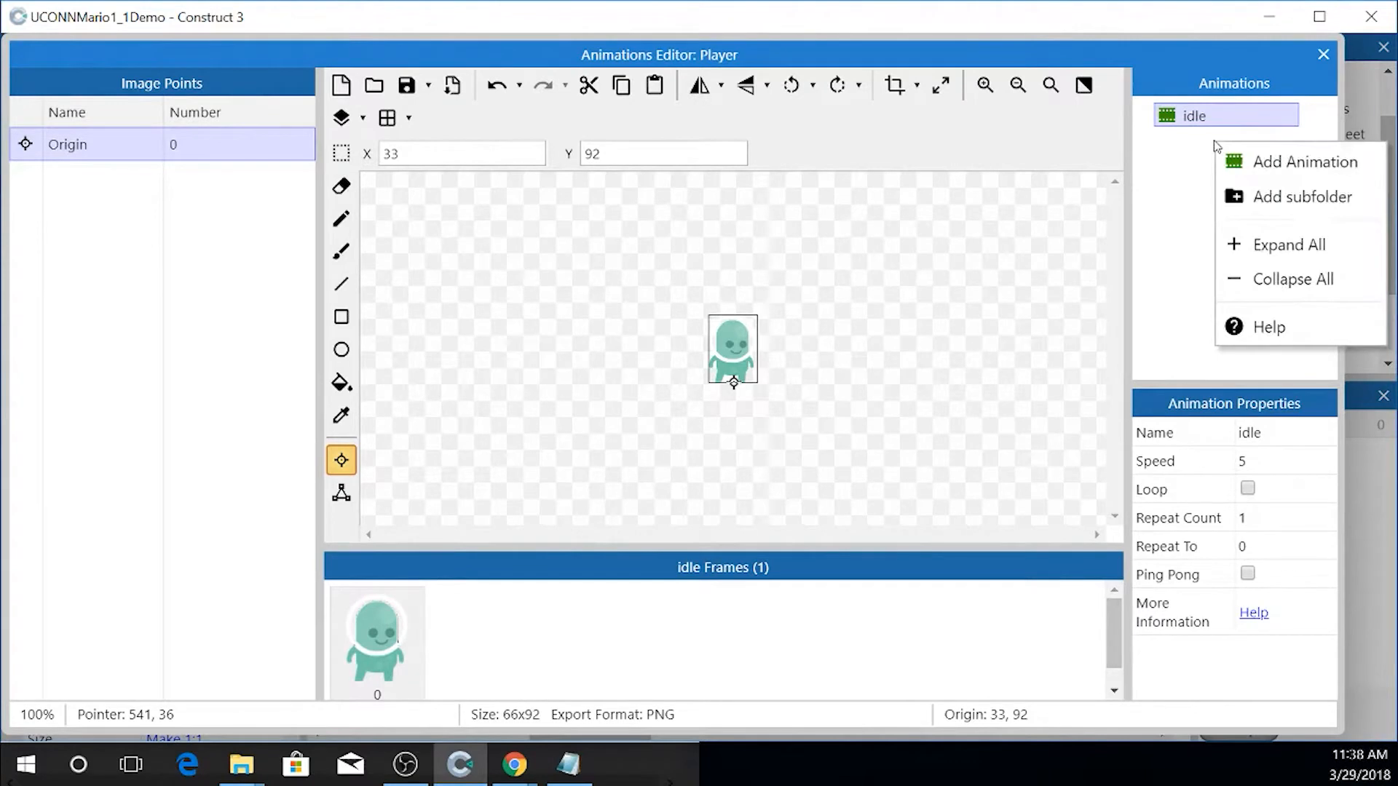
click(1257, 161)
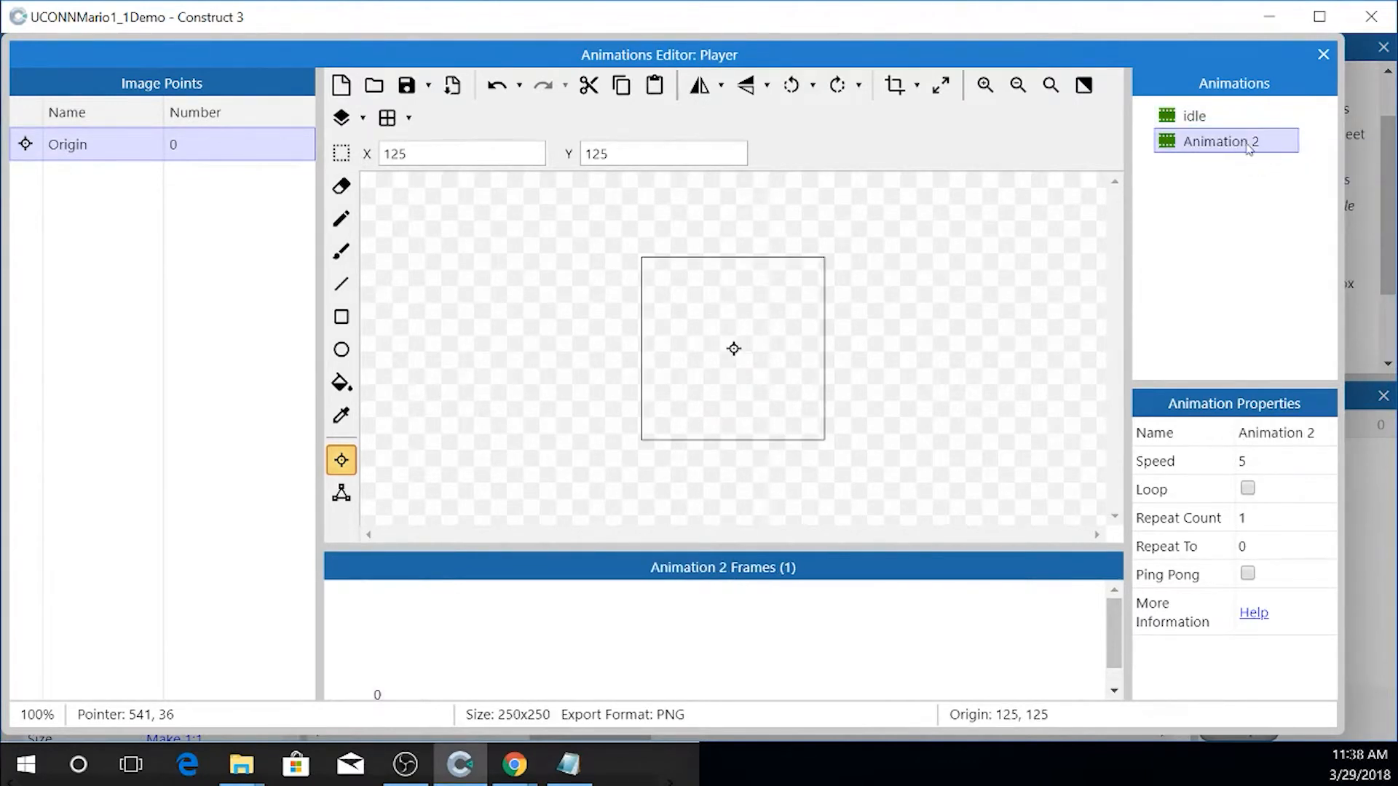
right_click(1228, 151)
click(1126, 197)
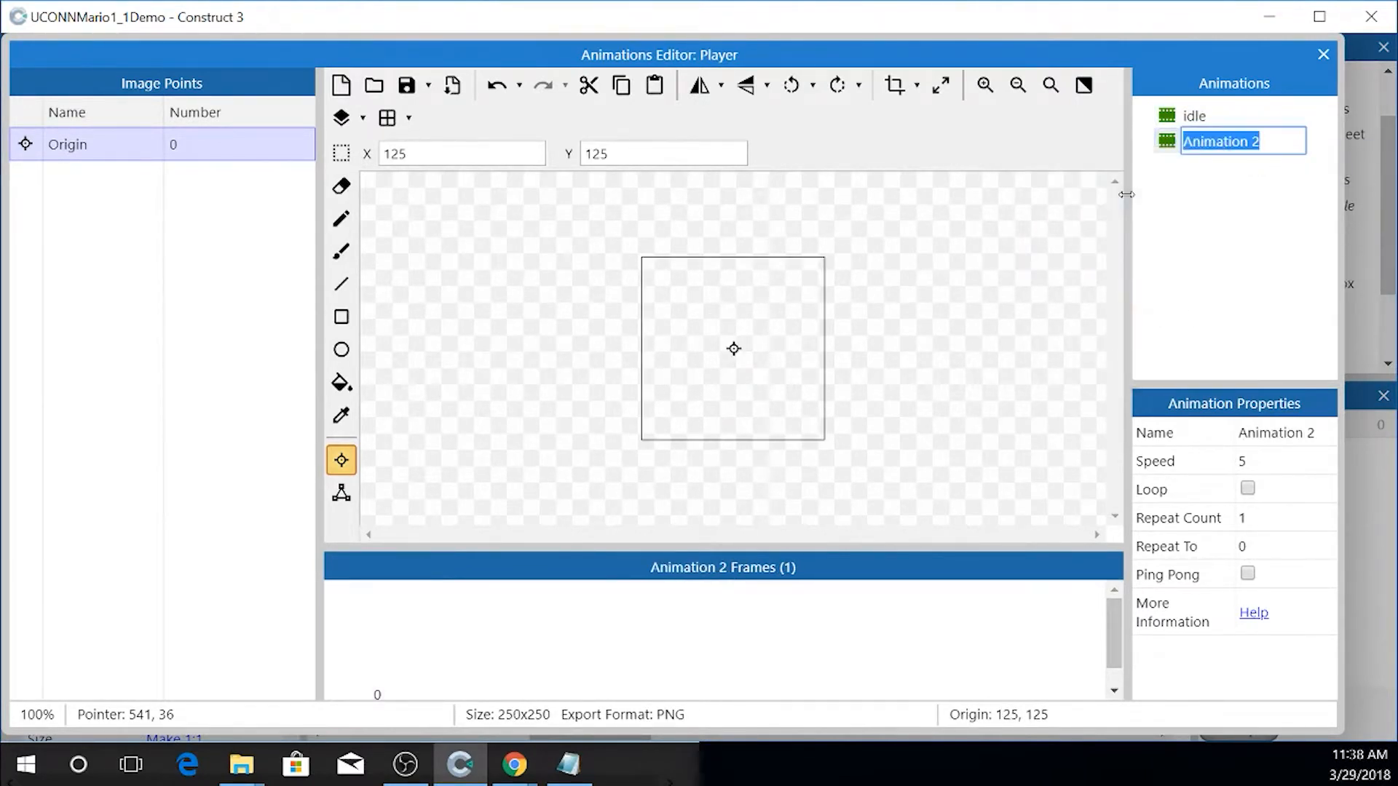
text(walk)
key(Return)
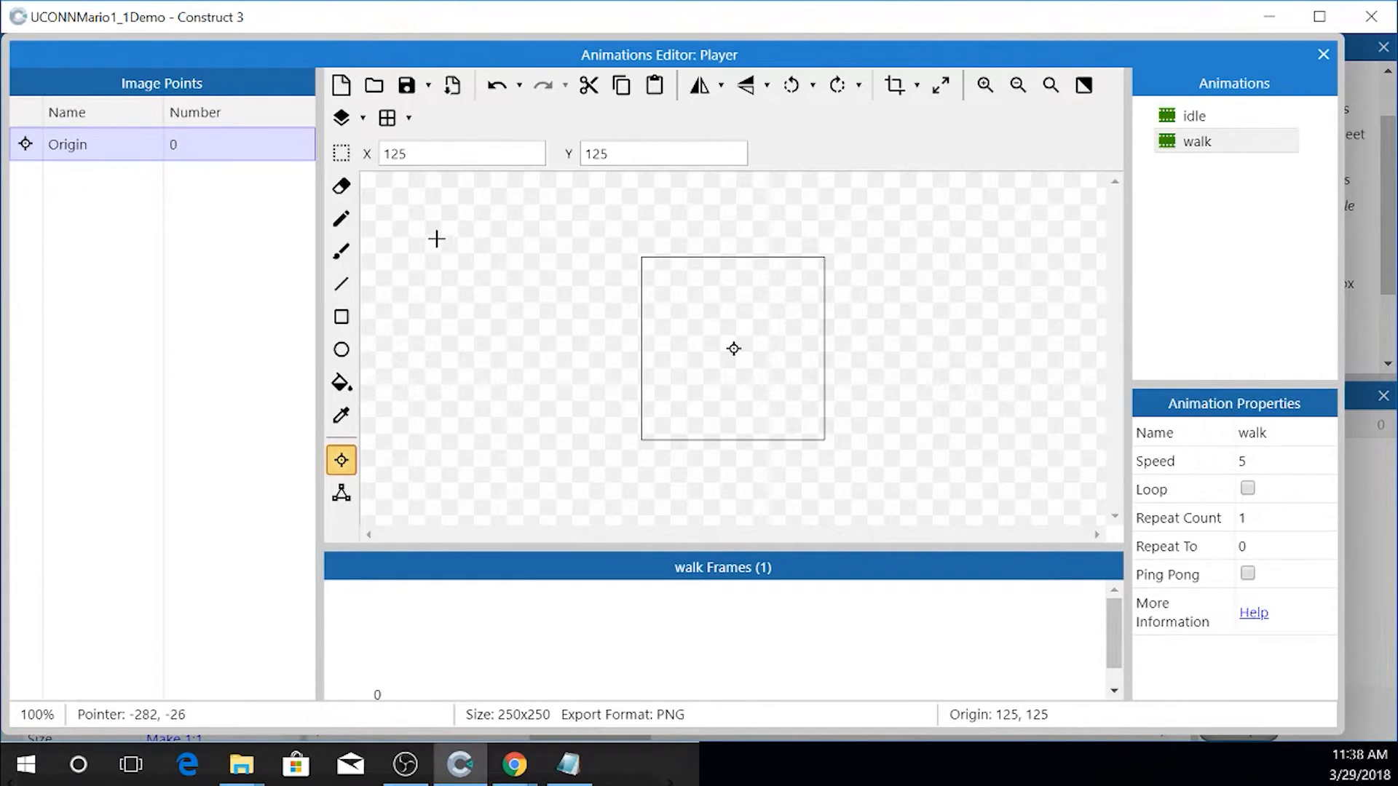
- Import the images p1_walk01 through p1_walk11 from the p1_walk PNG folder as frames of the walk animation
right_click(475, 640)
mouse_move(534, 568)
click(758, 568)
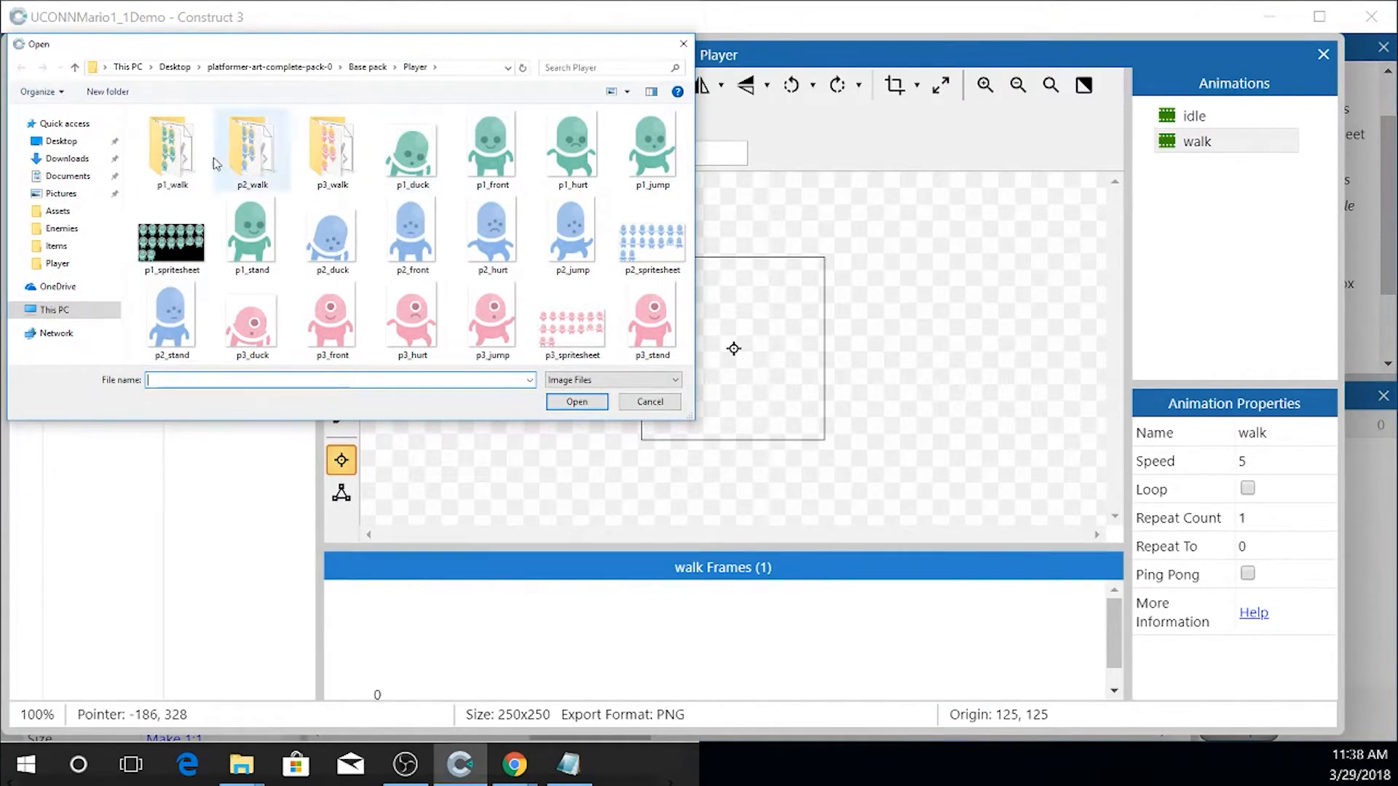
click(168, 166)
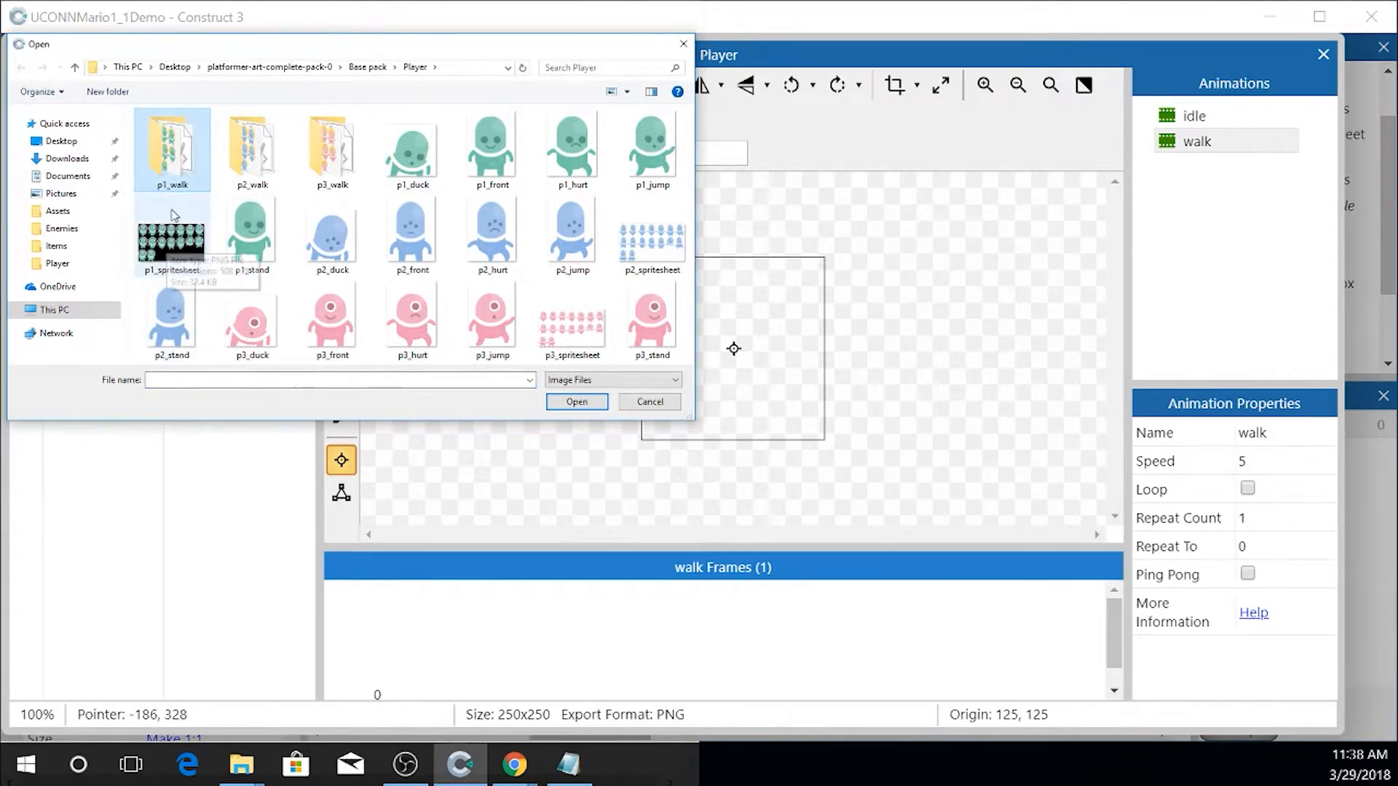
double_click(166, 151)
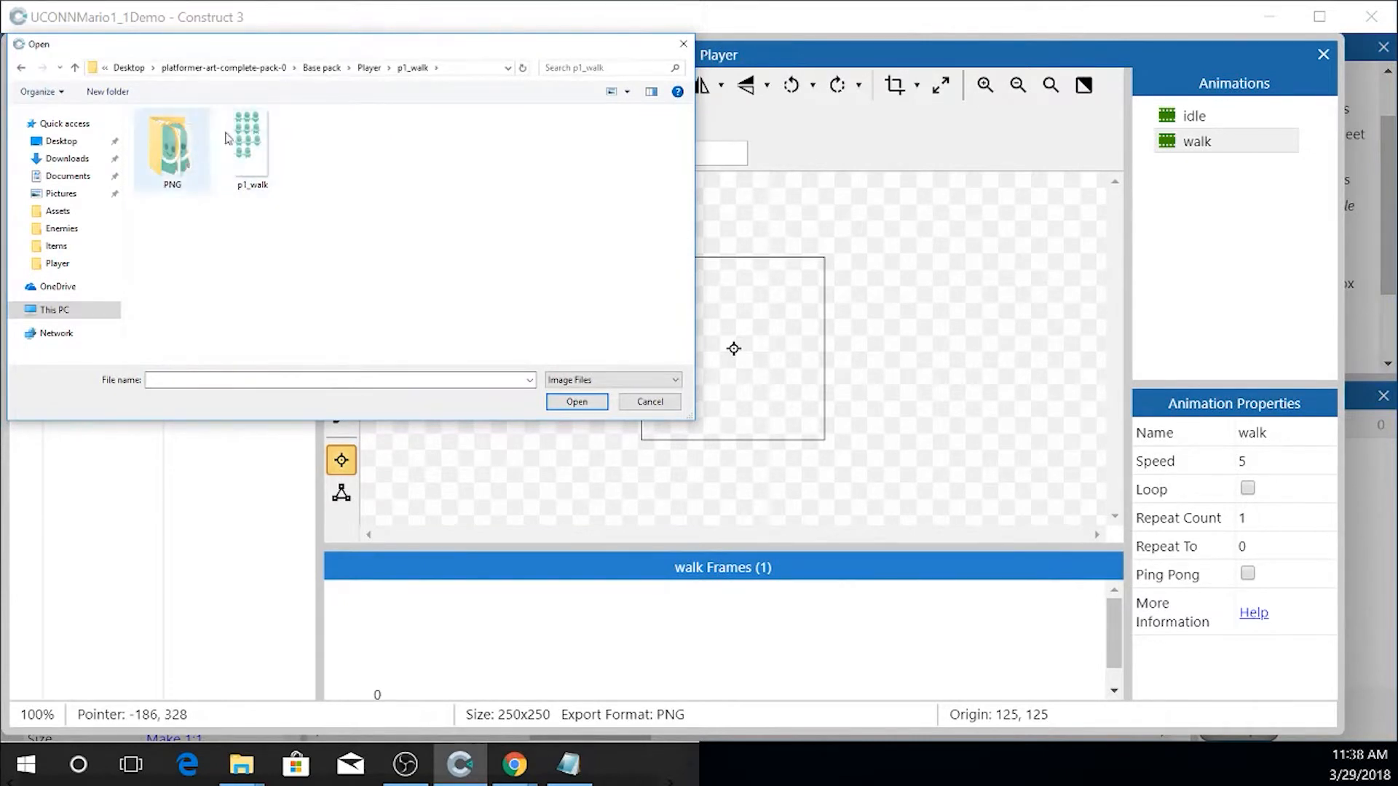
double_click(172, 149)
click(172, 149)
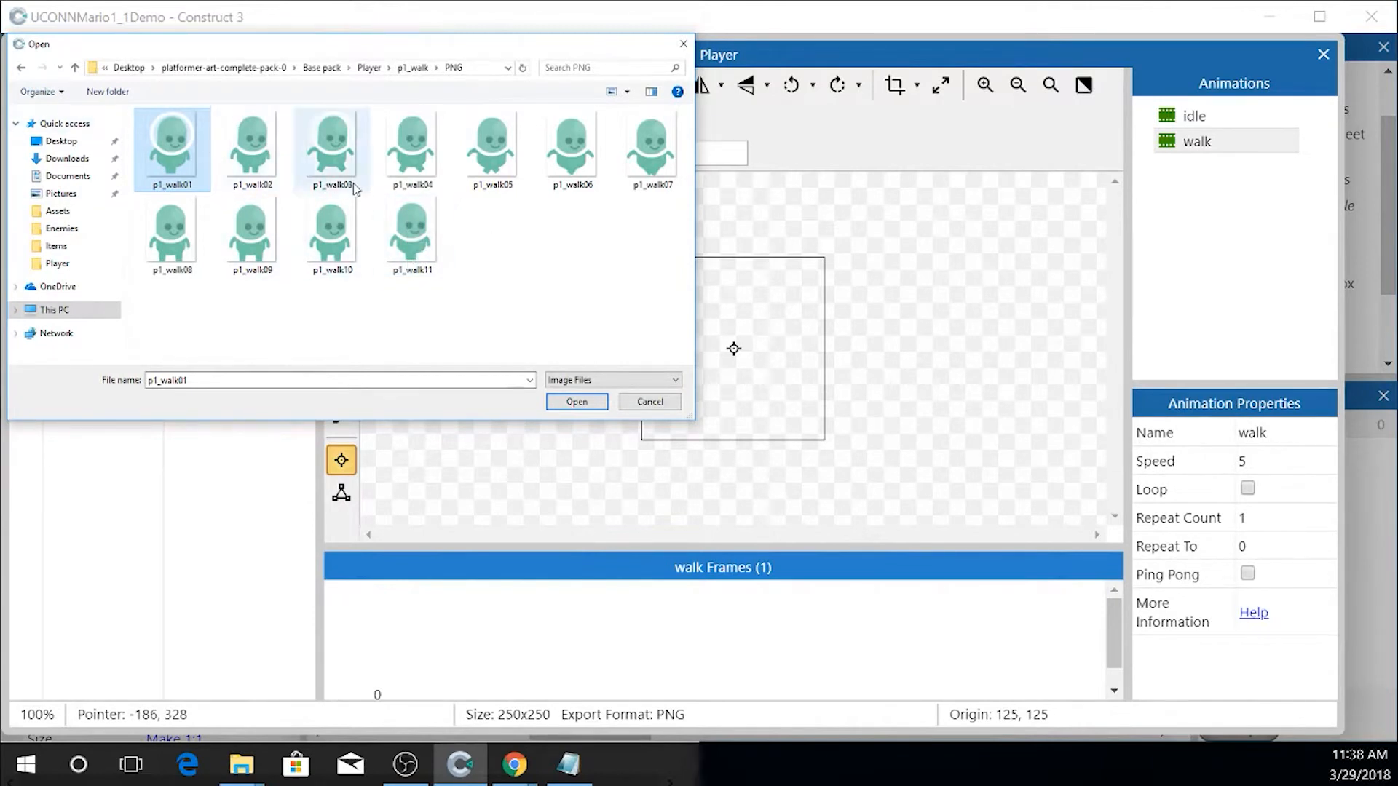
shift+click(426, 234)
click(577, 401)
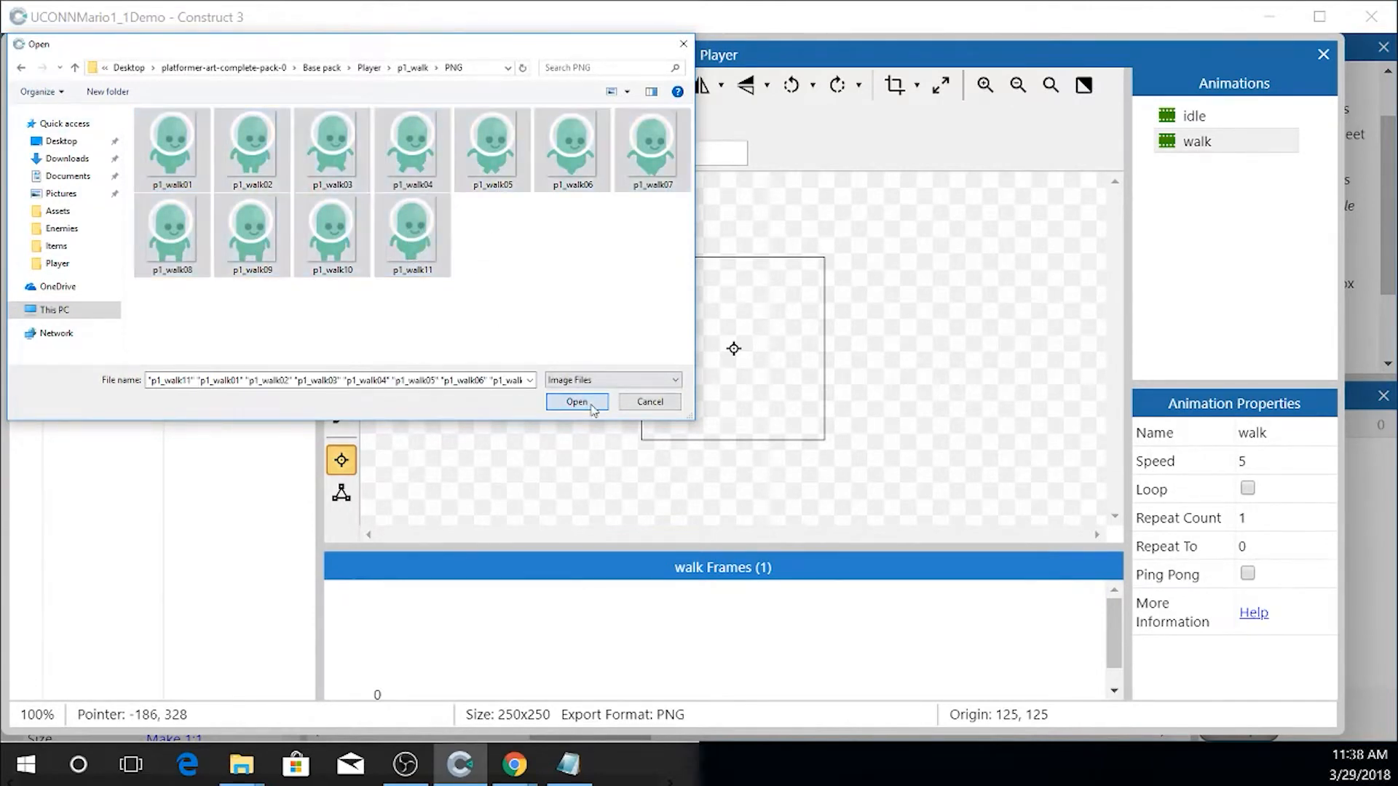
- Delete the blank first frame of the walk animation, and check the idle animation's origin before returning to walk
click(412, 637)
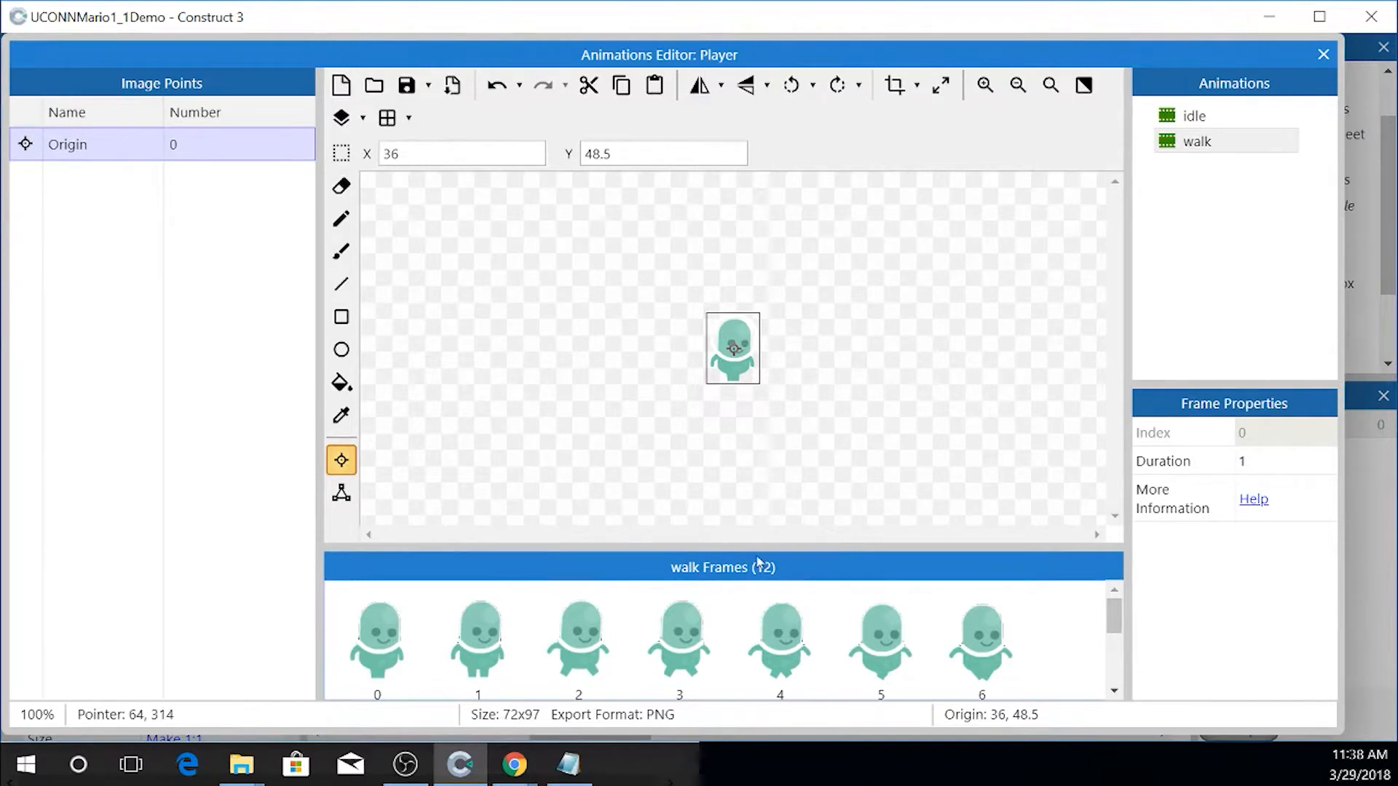
click(1191, 118)
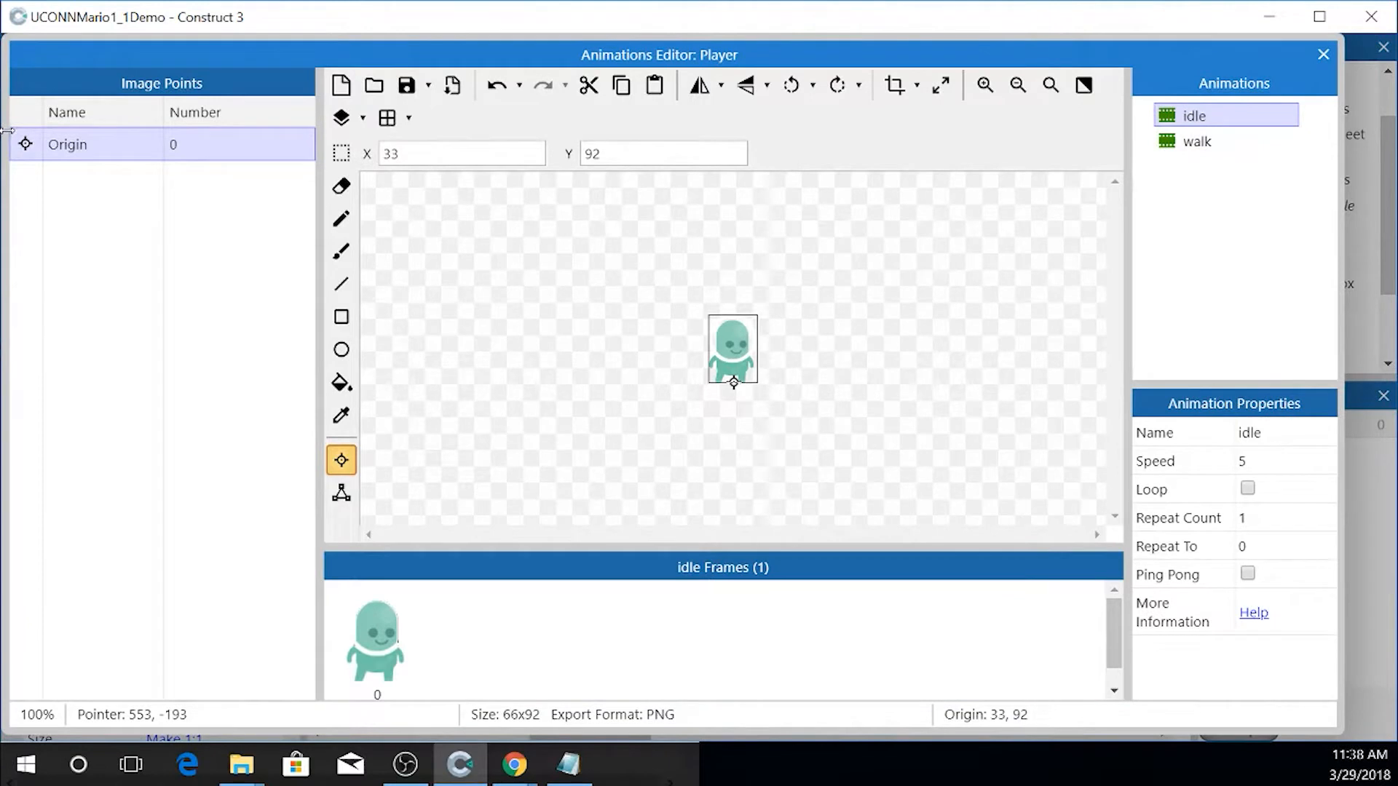
click(1202, 143)
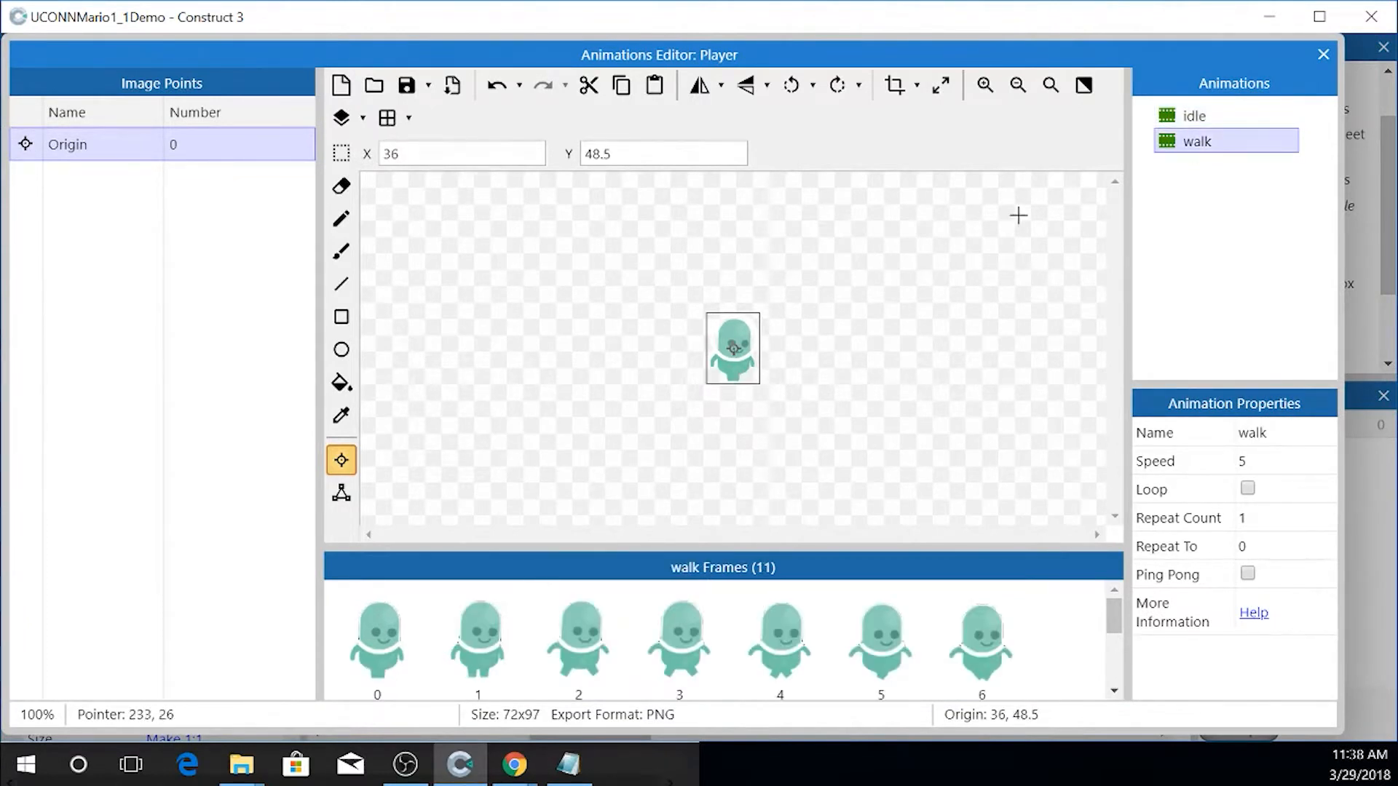
- Compare the idle animation's origin with the origins of the walk animation's individual frames
click(1193, 116)
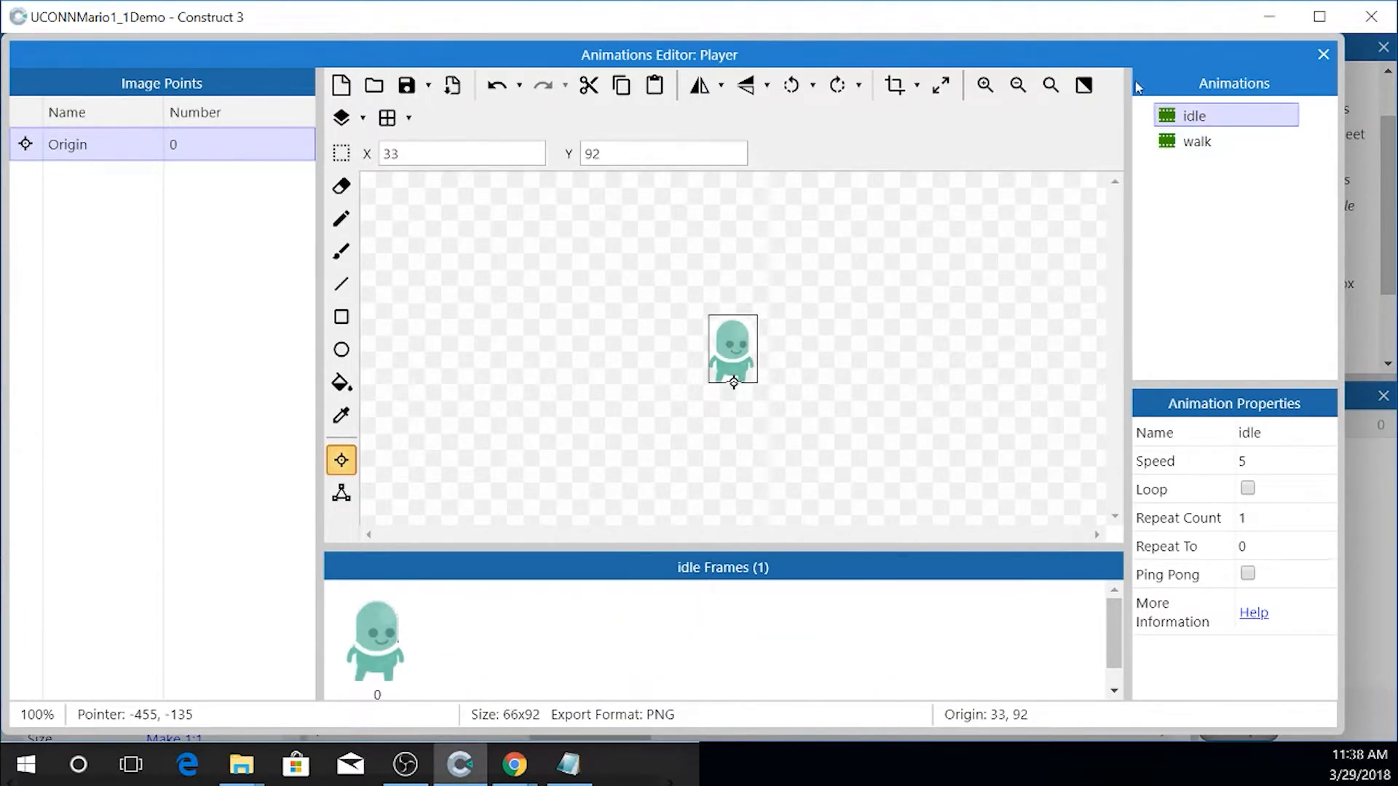
click(1179, 150)
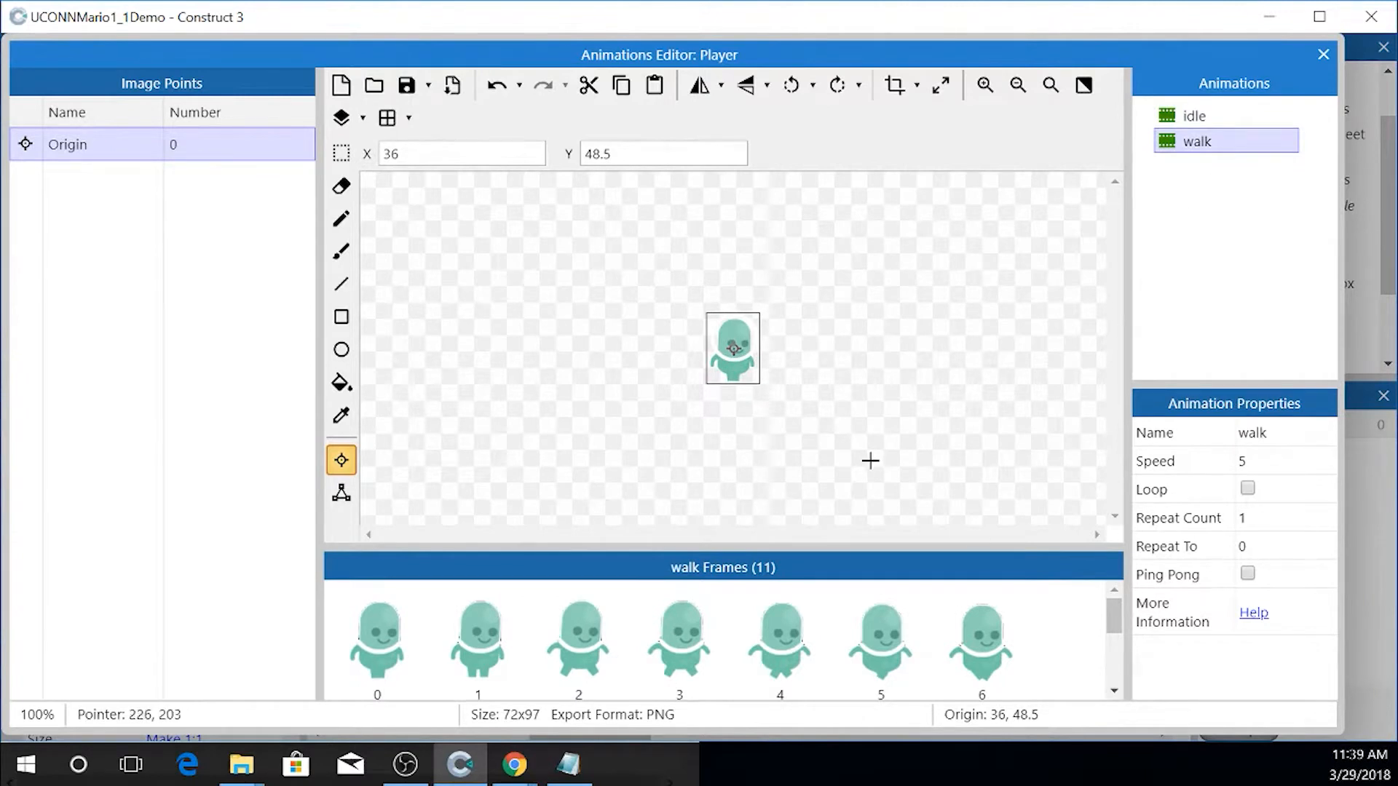
click(355, 637)
click(469, 644)
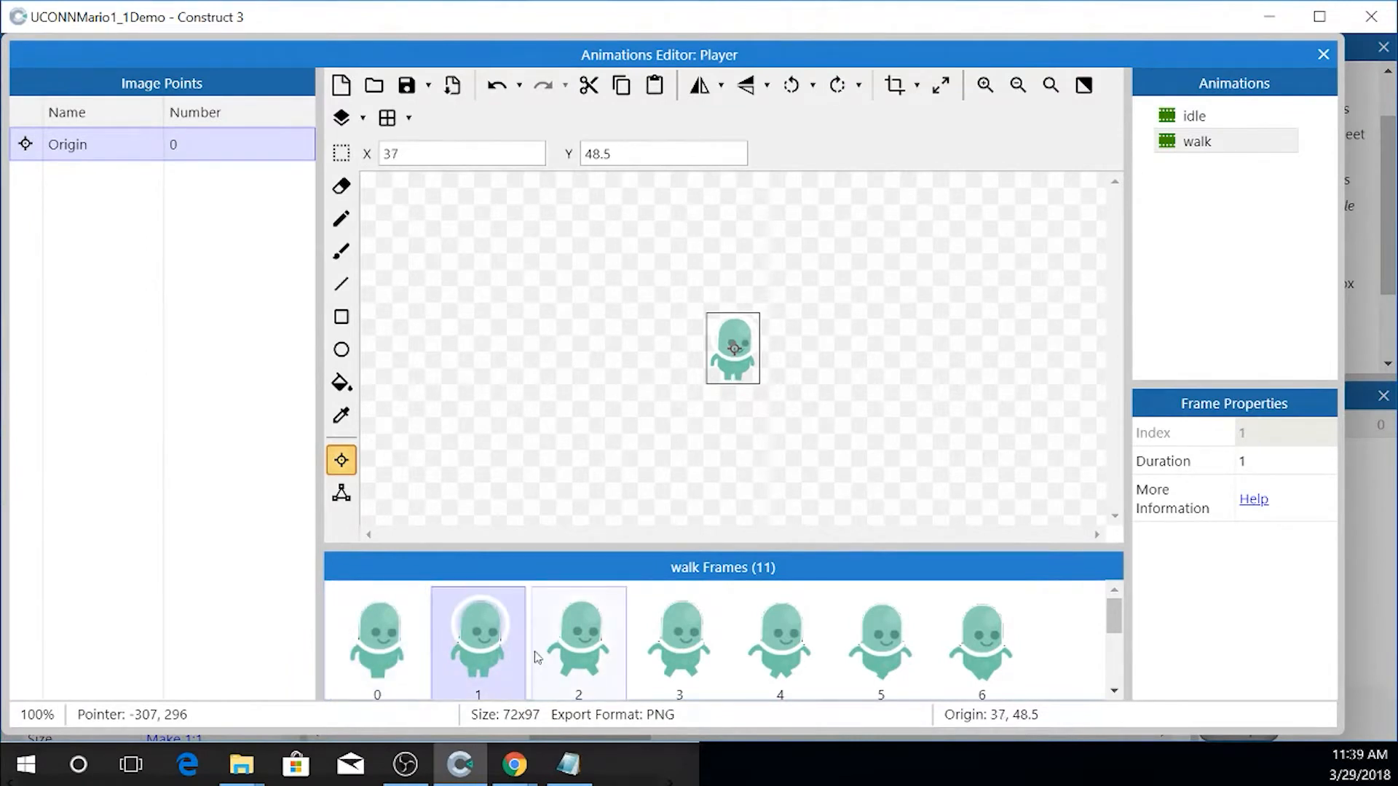
click(700, 634)
click(742, 635)
click(877, 634)
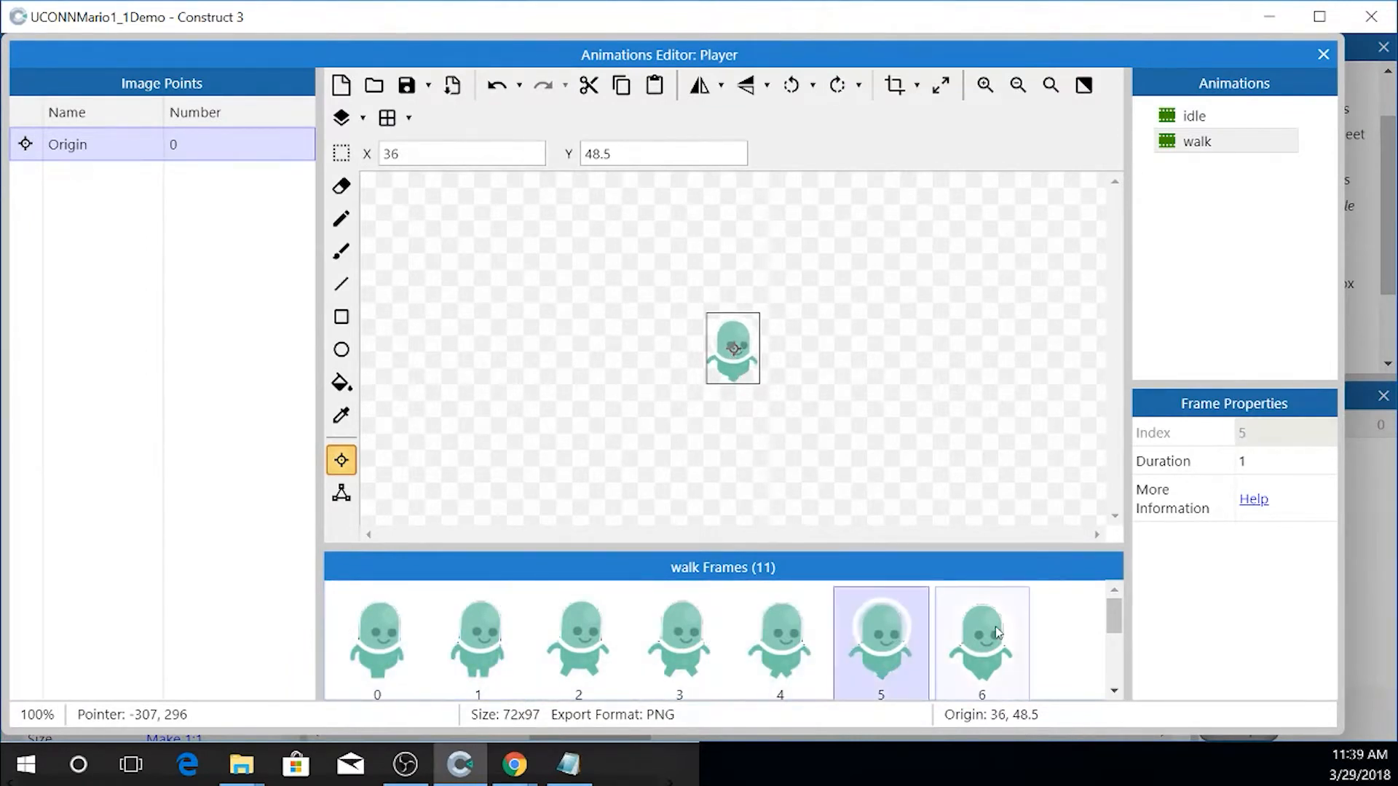
click(997, 631)
click(401, 649)
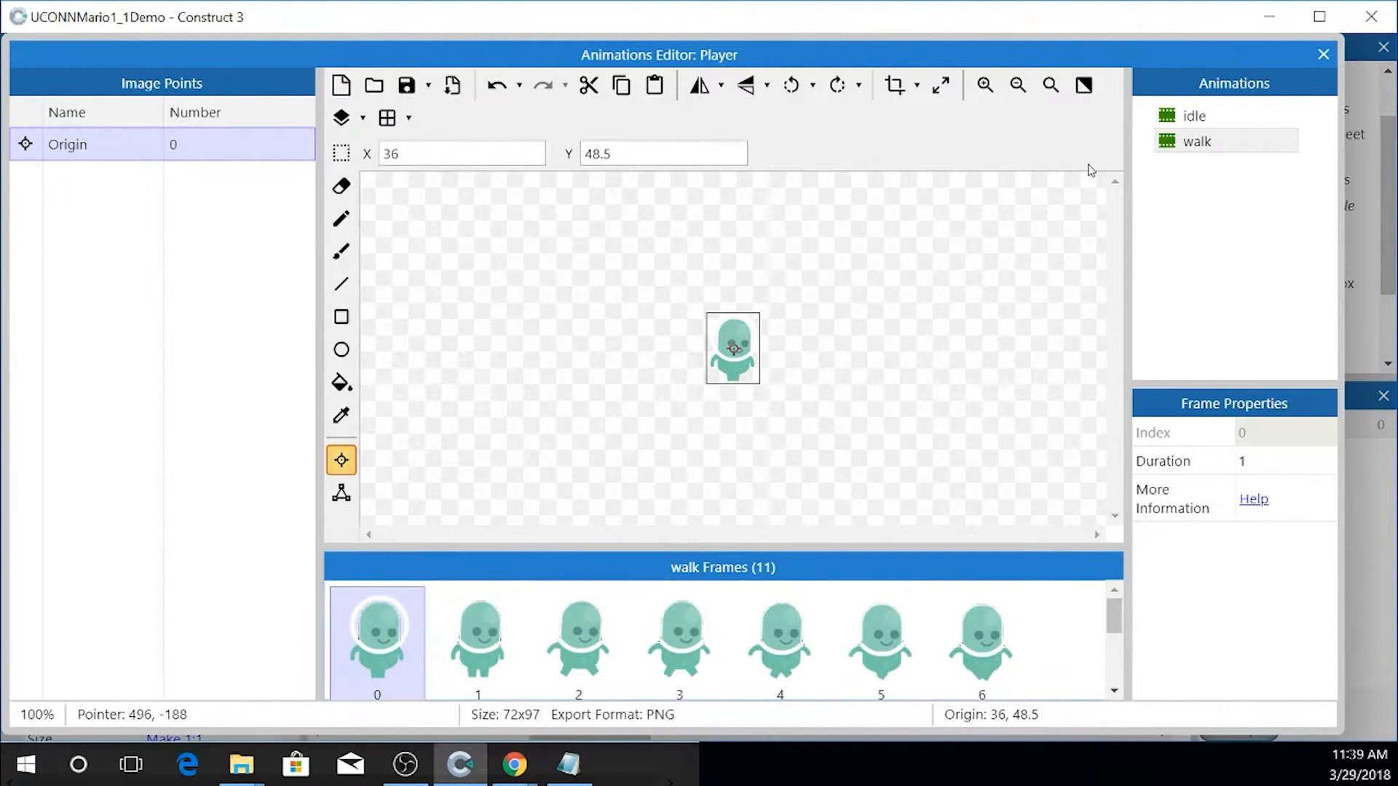
click(1192, 118)
click(1193, 142)
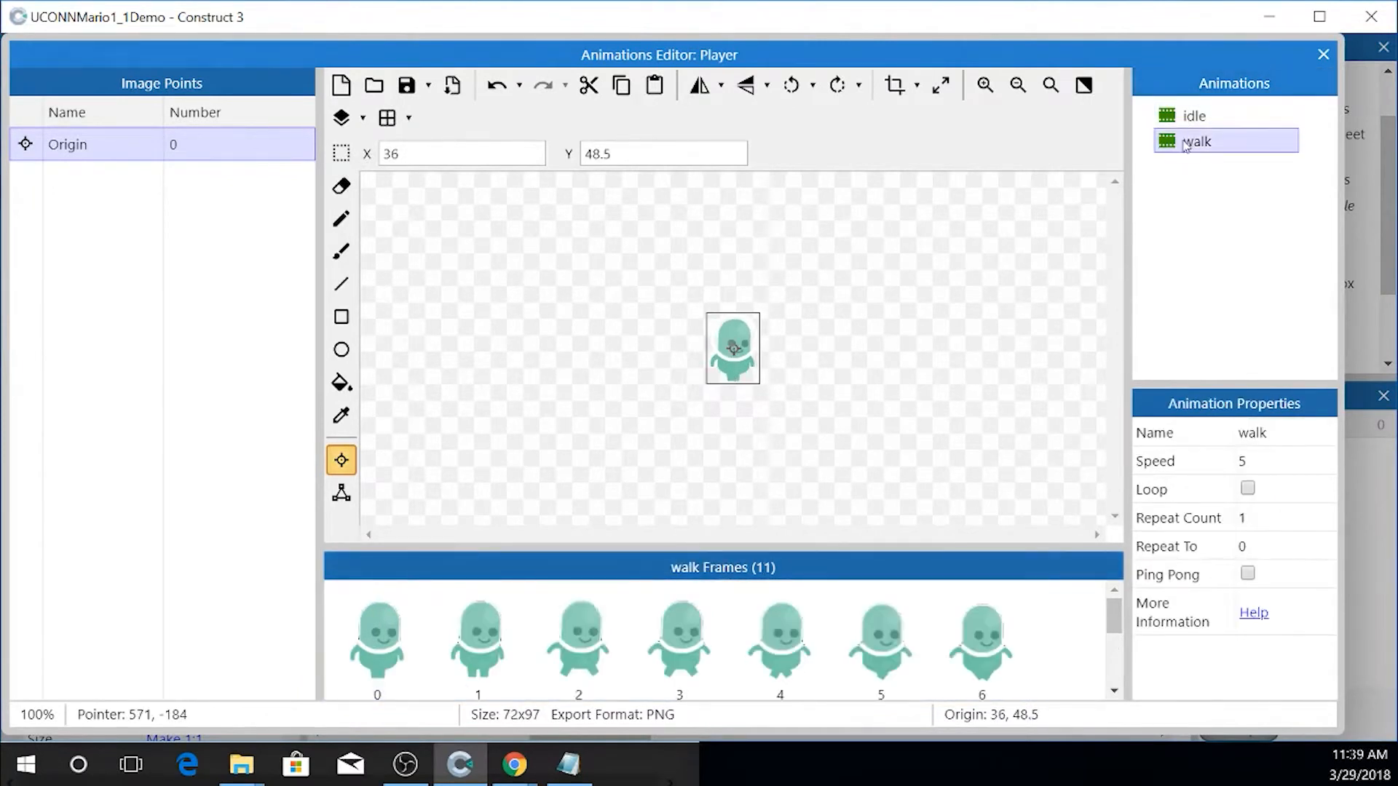
- Set the walk animation's speed to 10 and make it loop
click(1267, 460)
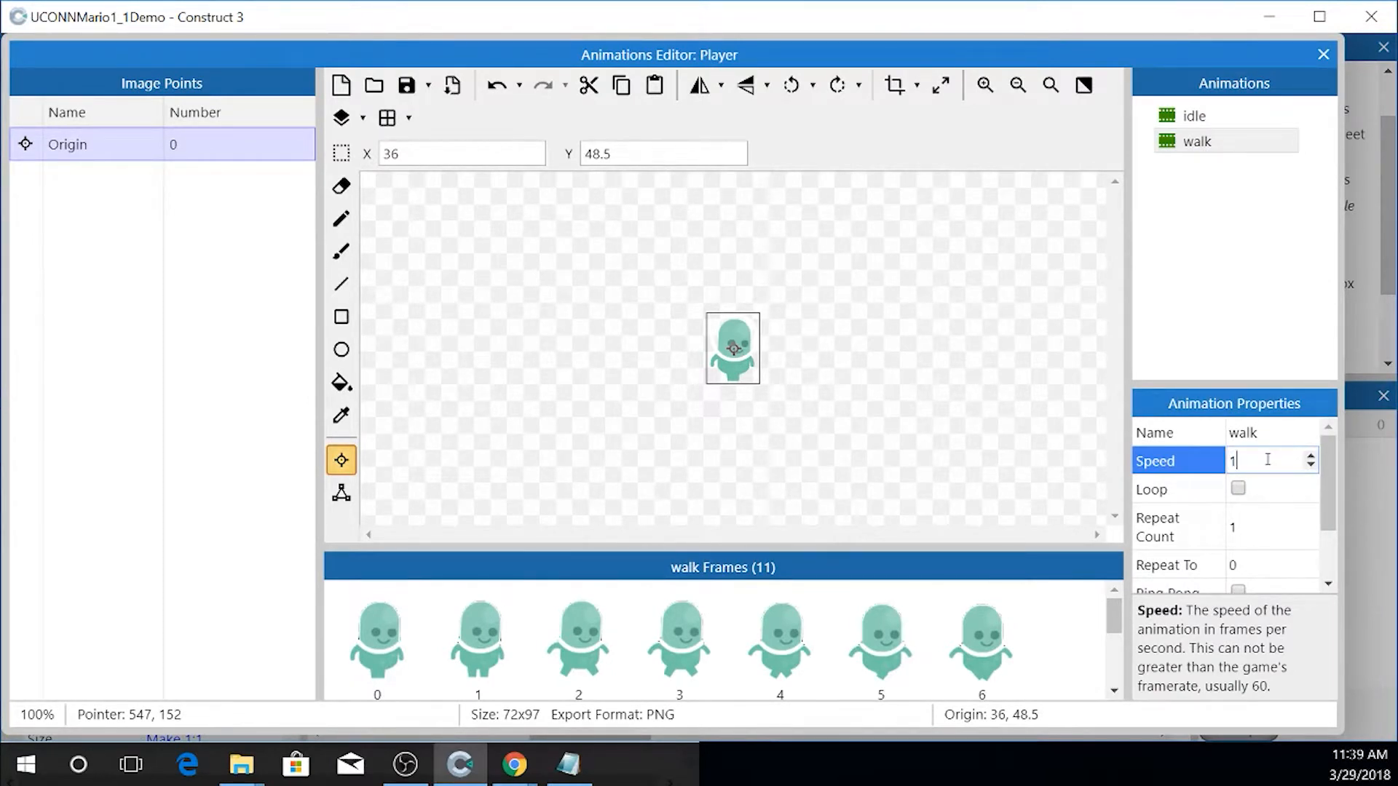
text(10)
key(Tab)
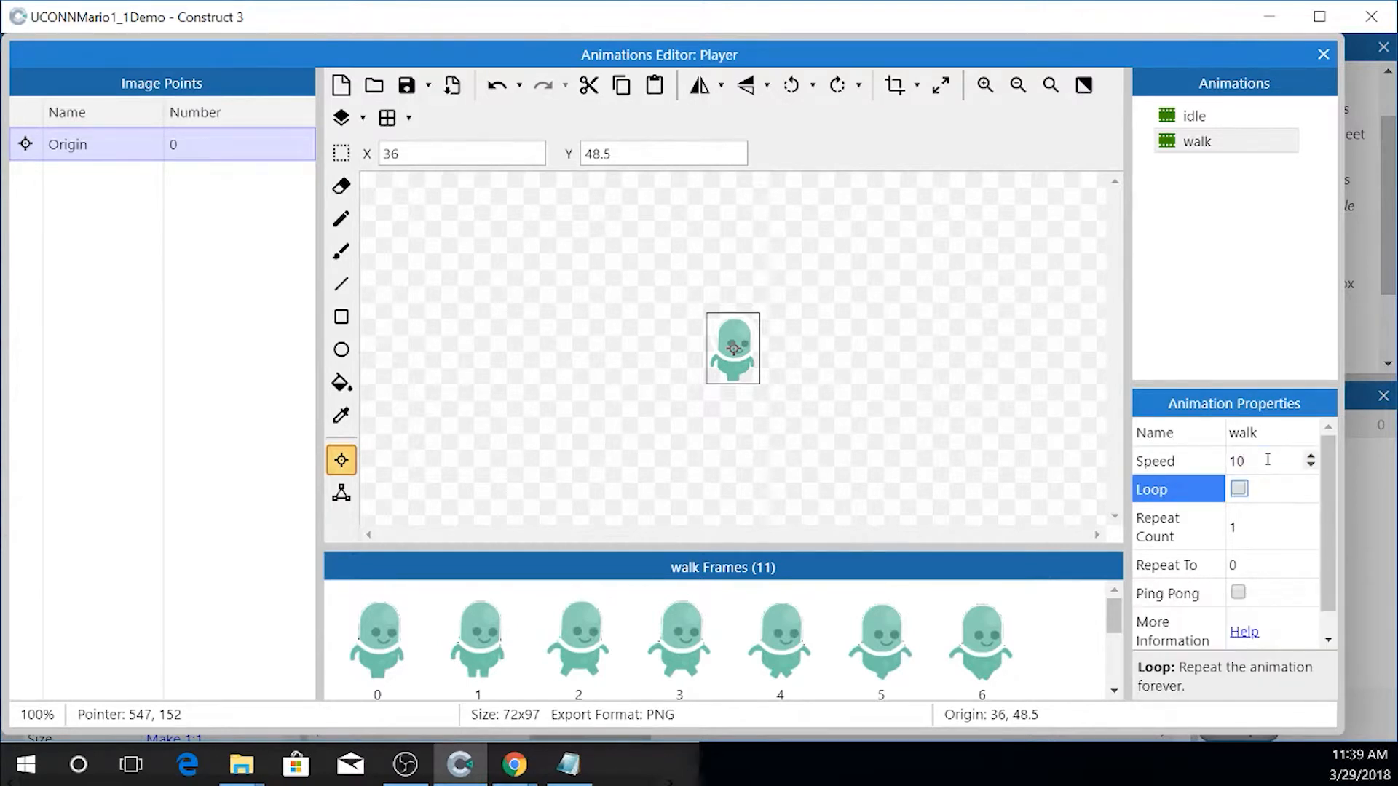
scroll(987, 690, down, 3)
scroll(984, 691, up, 1)
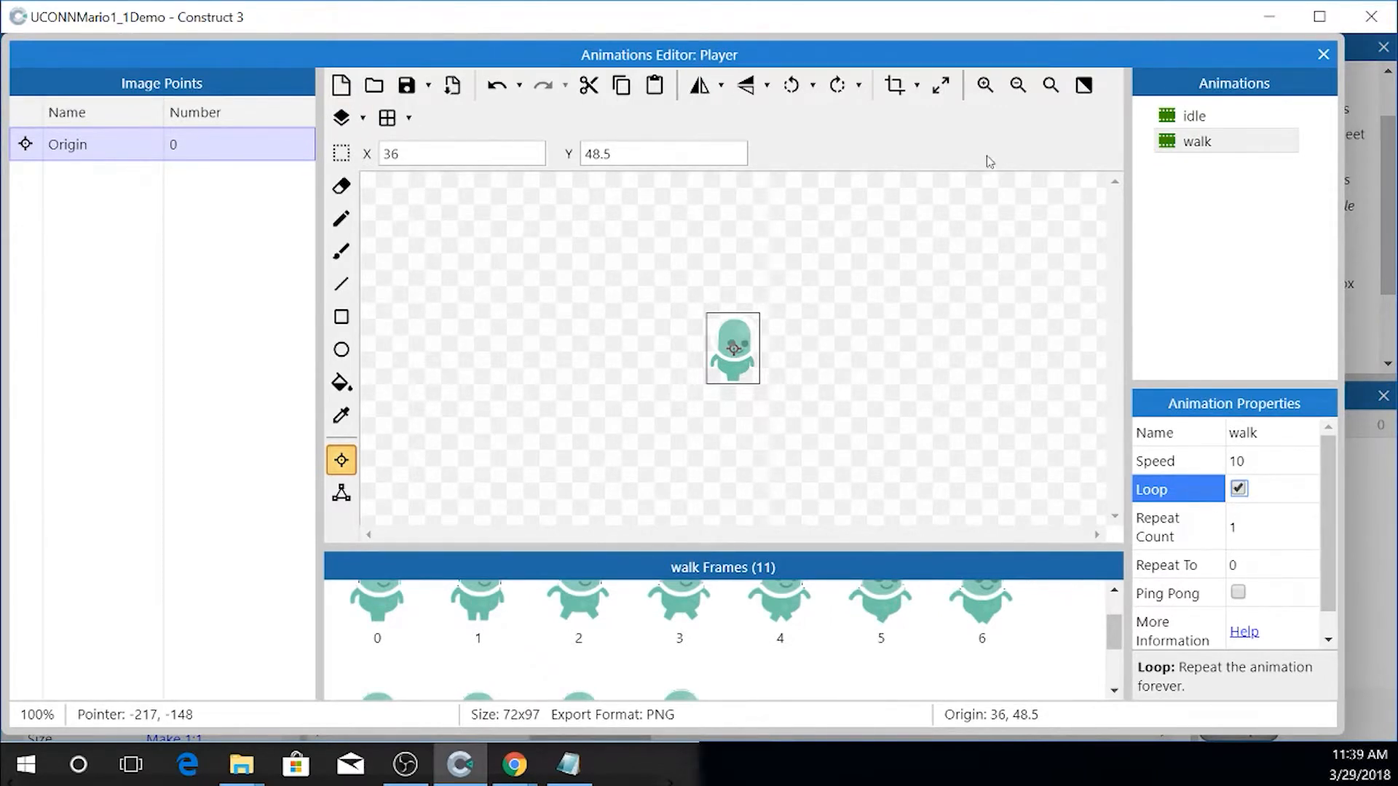
click(1191, 122)
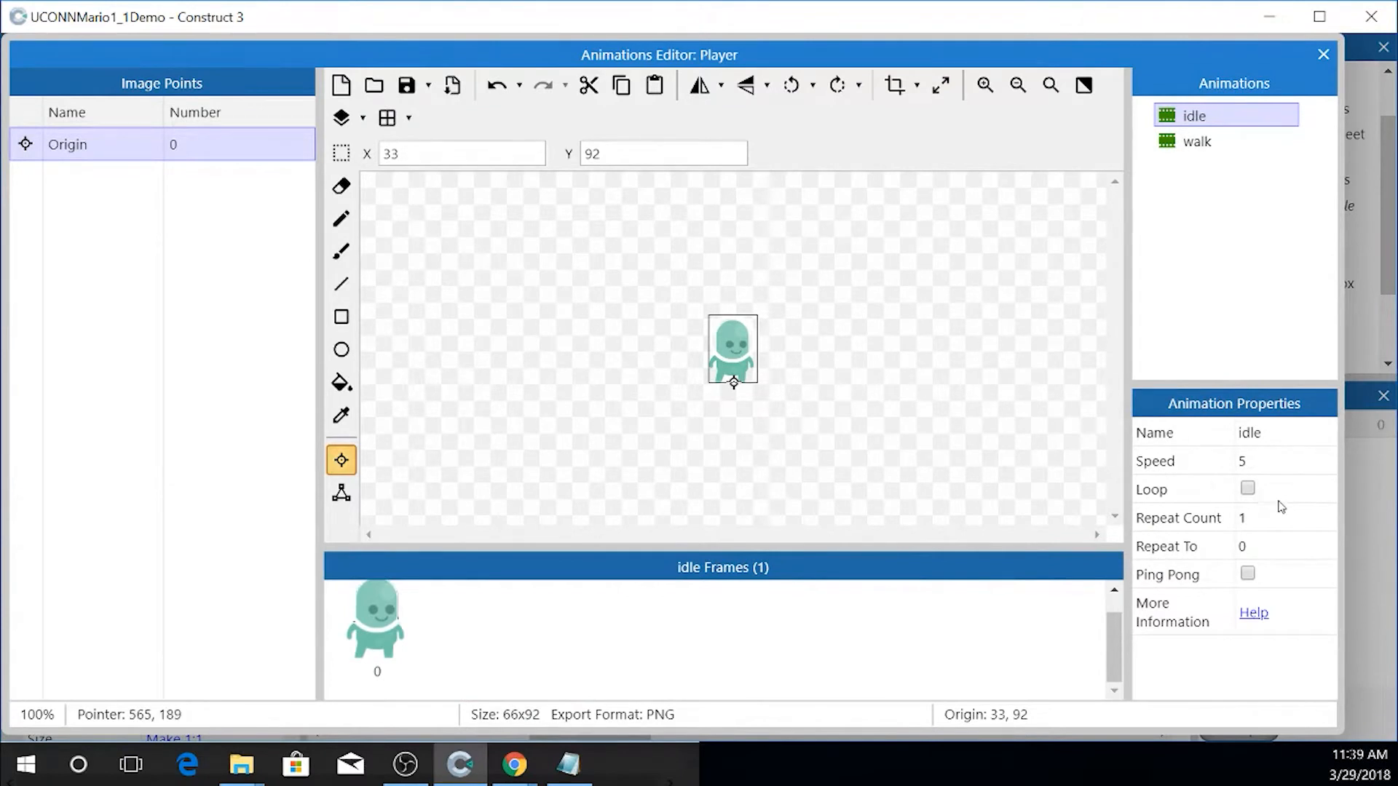
click(1255, 498)
click(1237, 488)
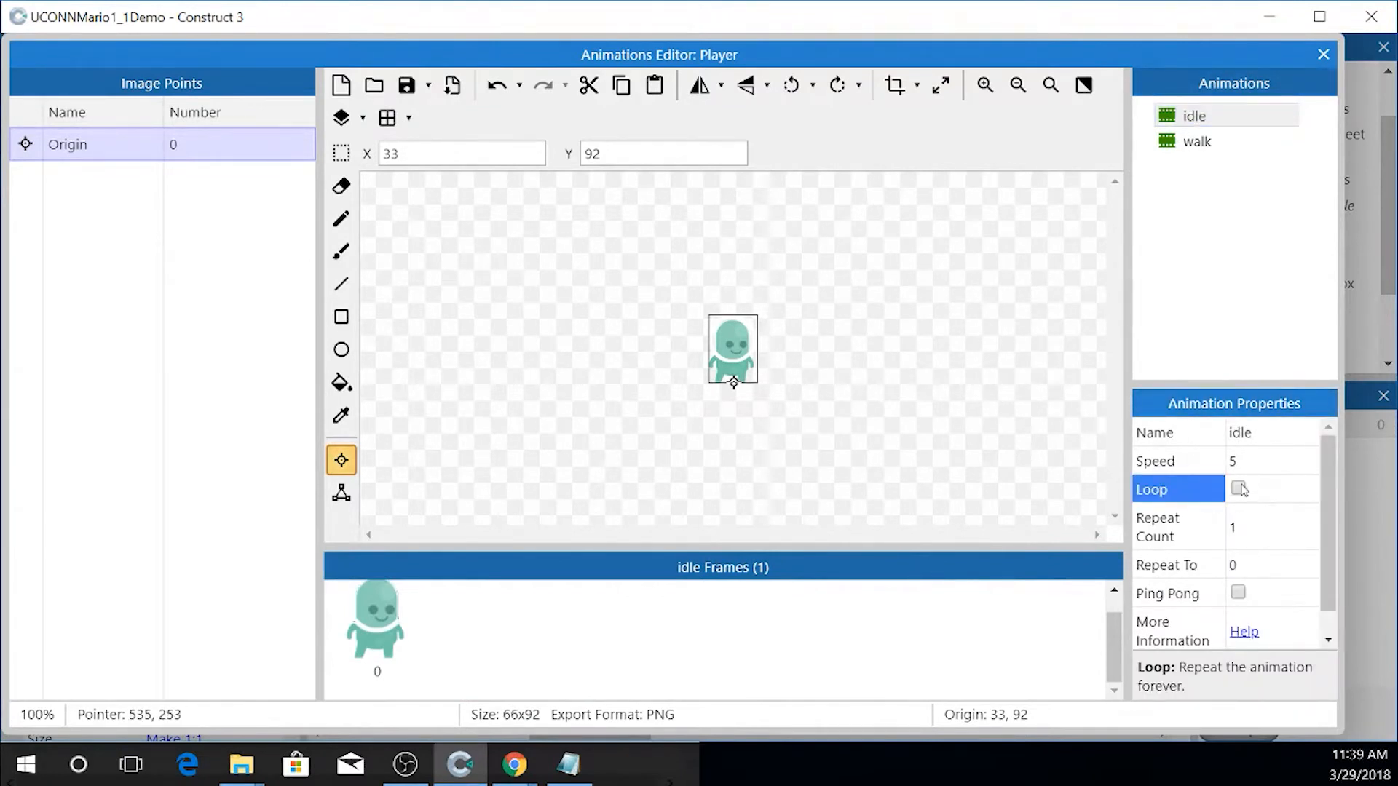
click(1208, 143)
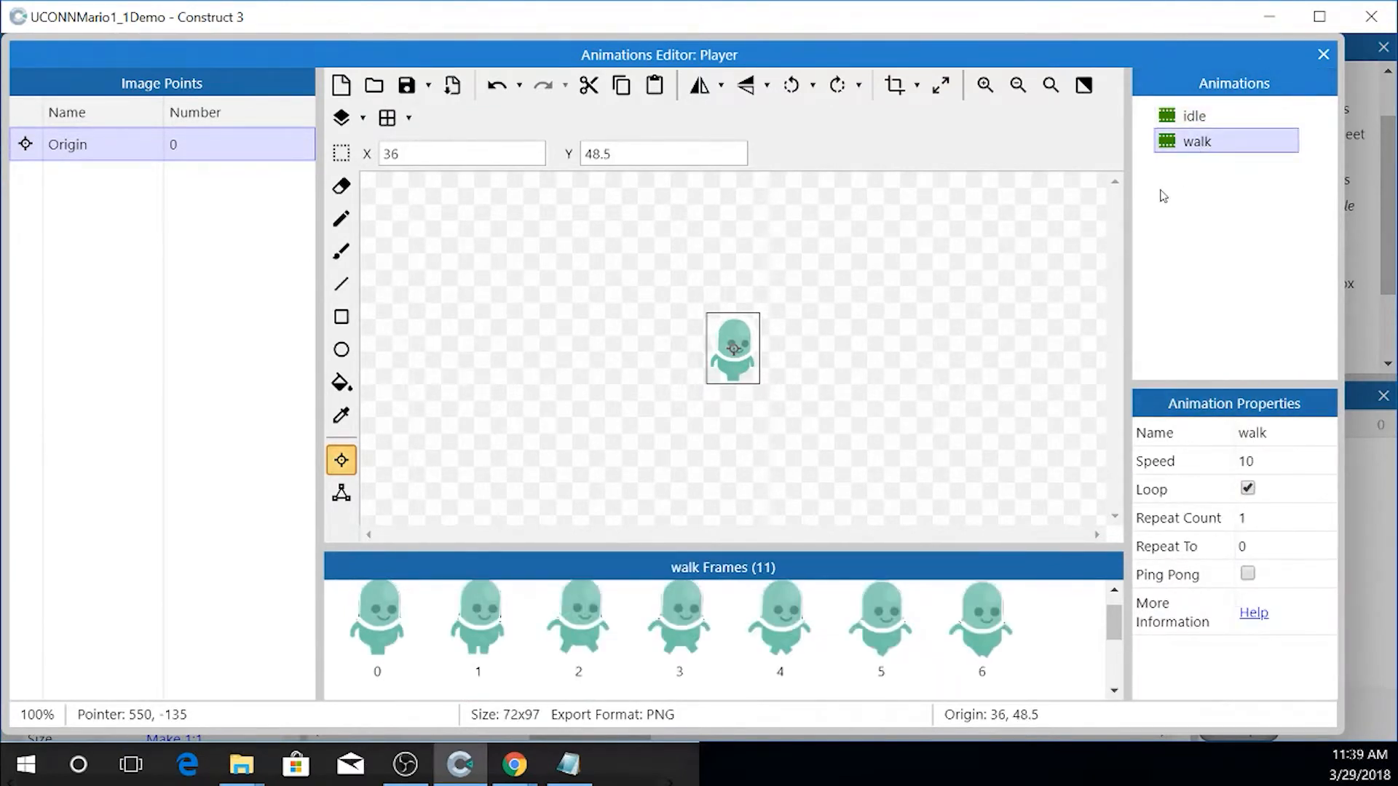
- Add a third animation to the Player sprite and import the p1_jump image from the Player folder as a frame
right_click(1189, 174)
click(1223, 189)
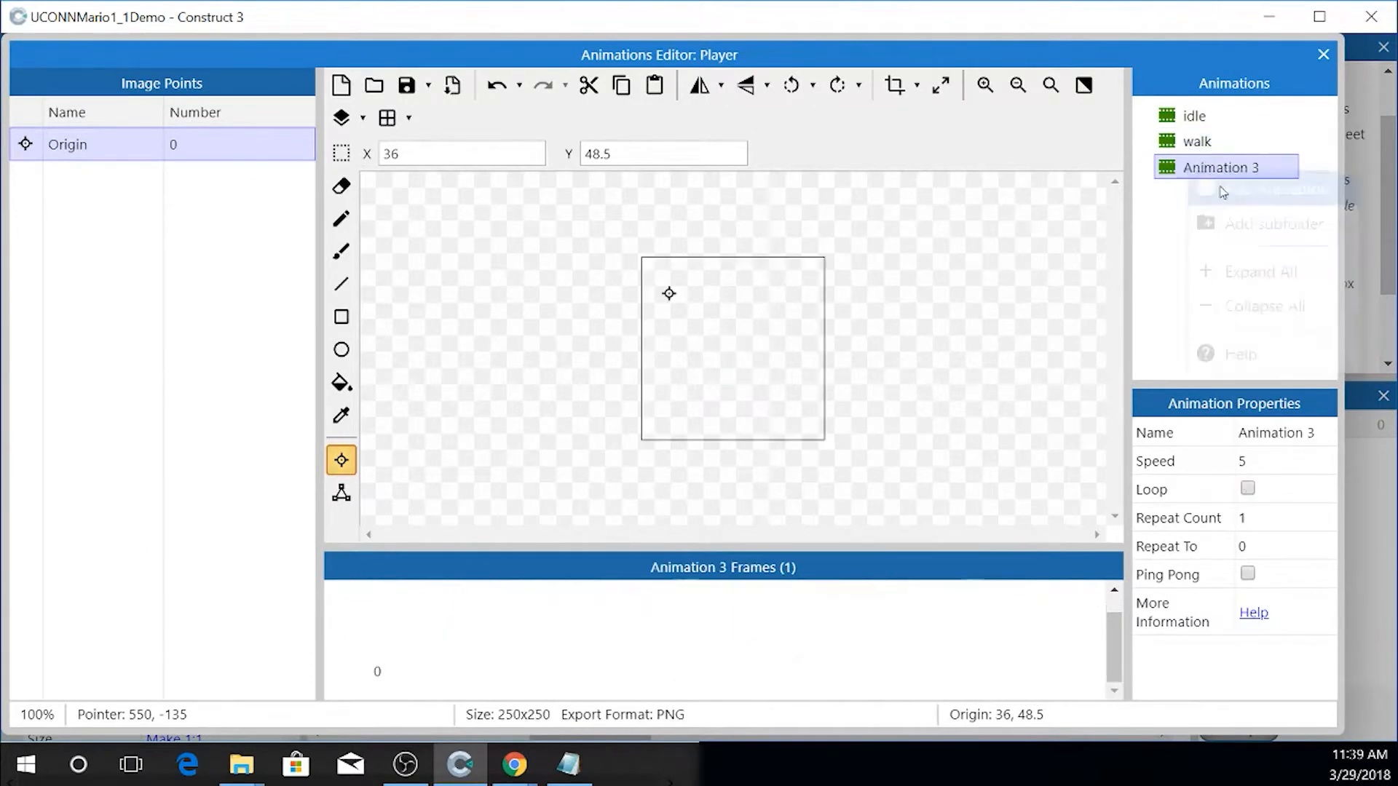
right_click(466, 631)
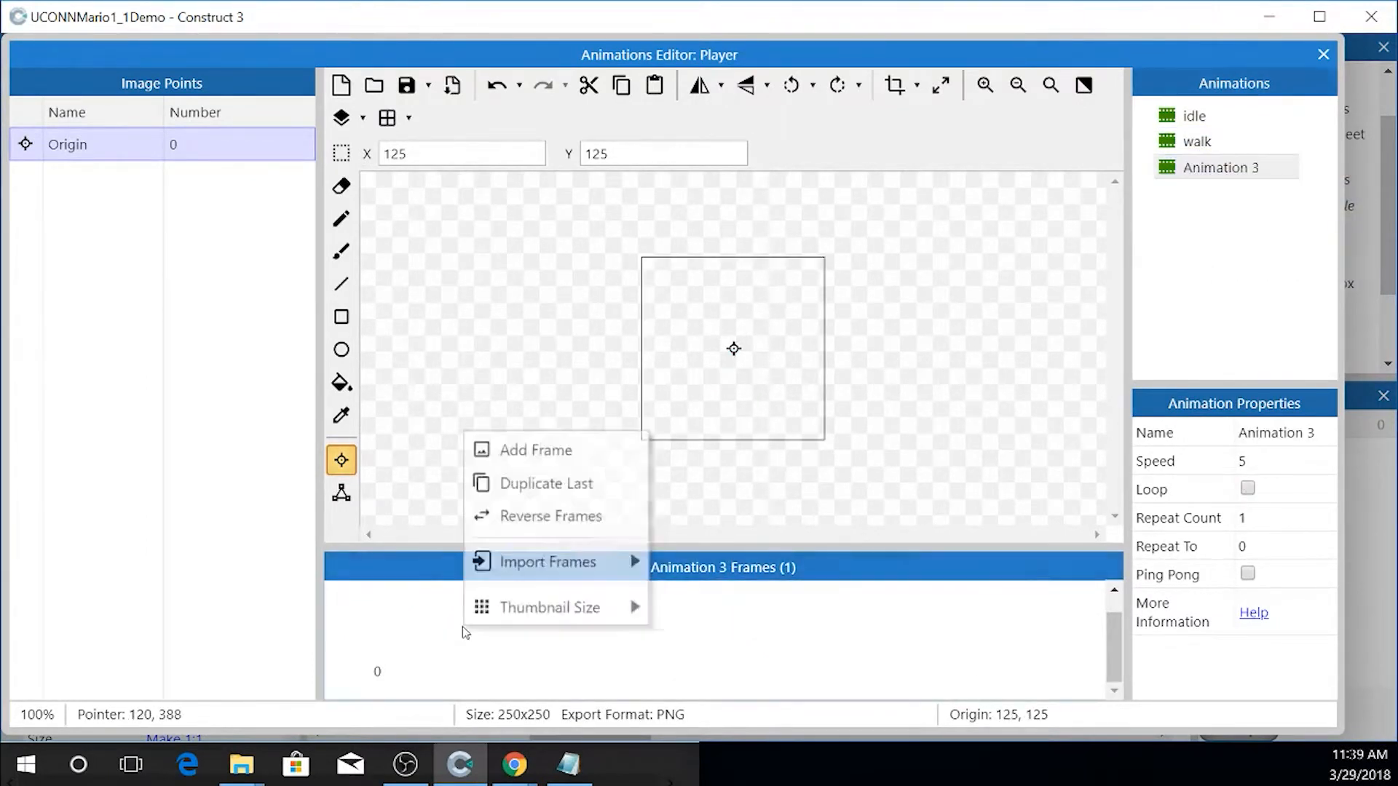
mouse_move(495, 607)
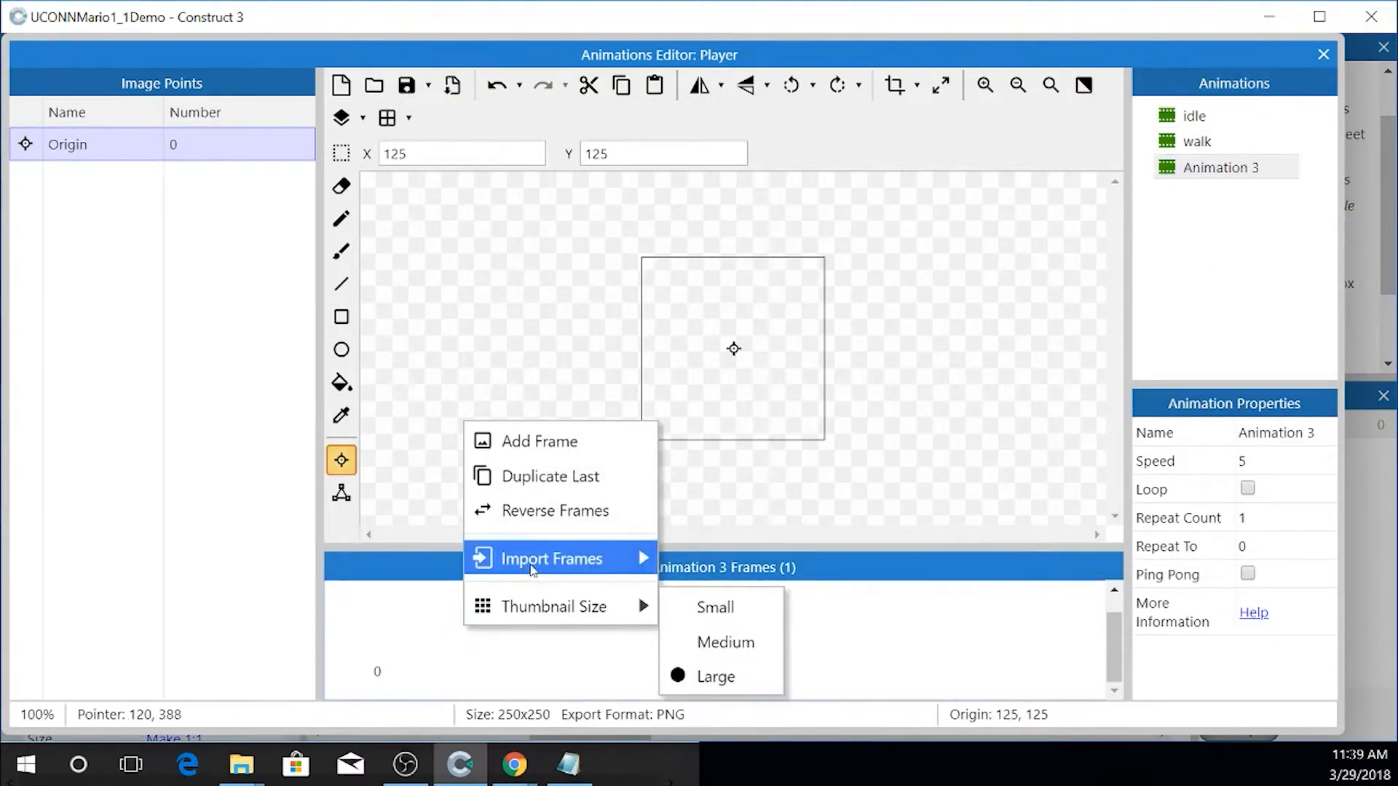
mouse_move(533, 570)
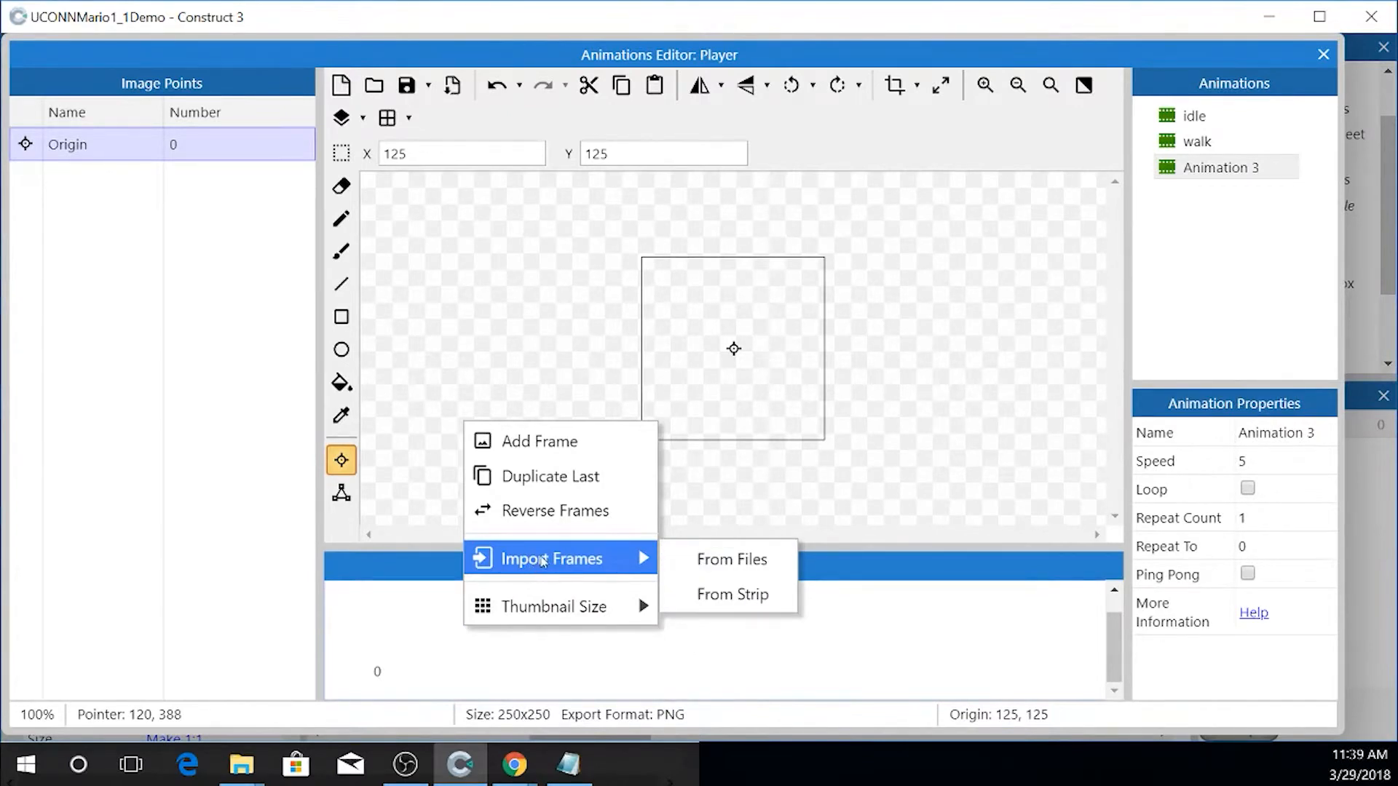
click(783, 564)
click(370, 68)
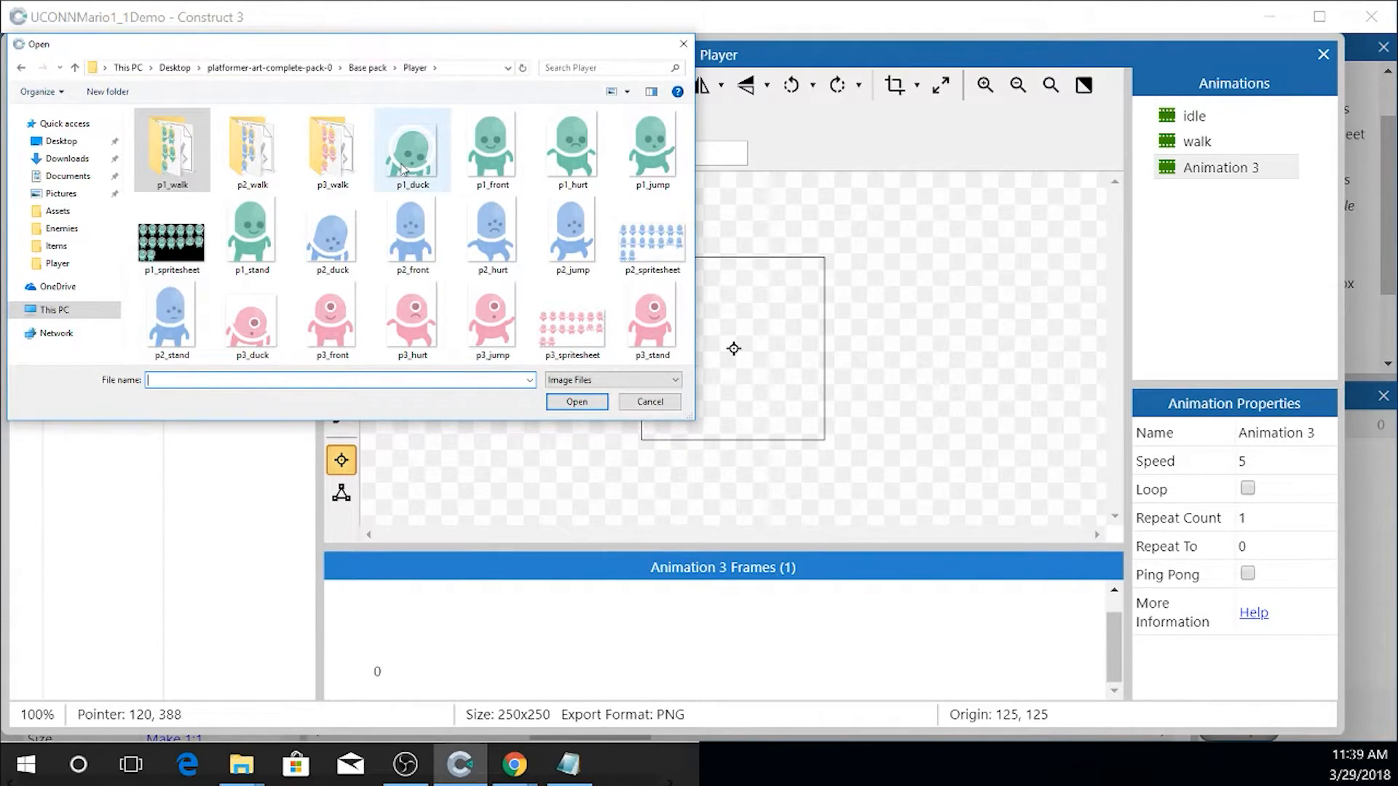
double_click(475, 150)
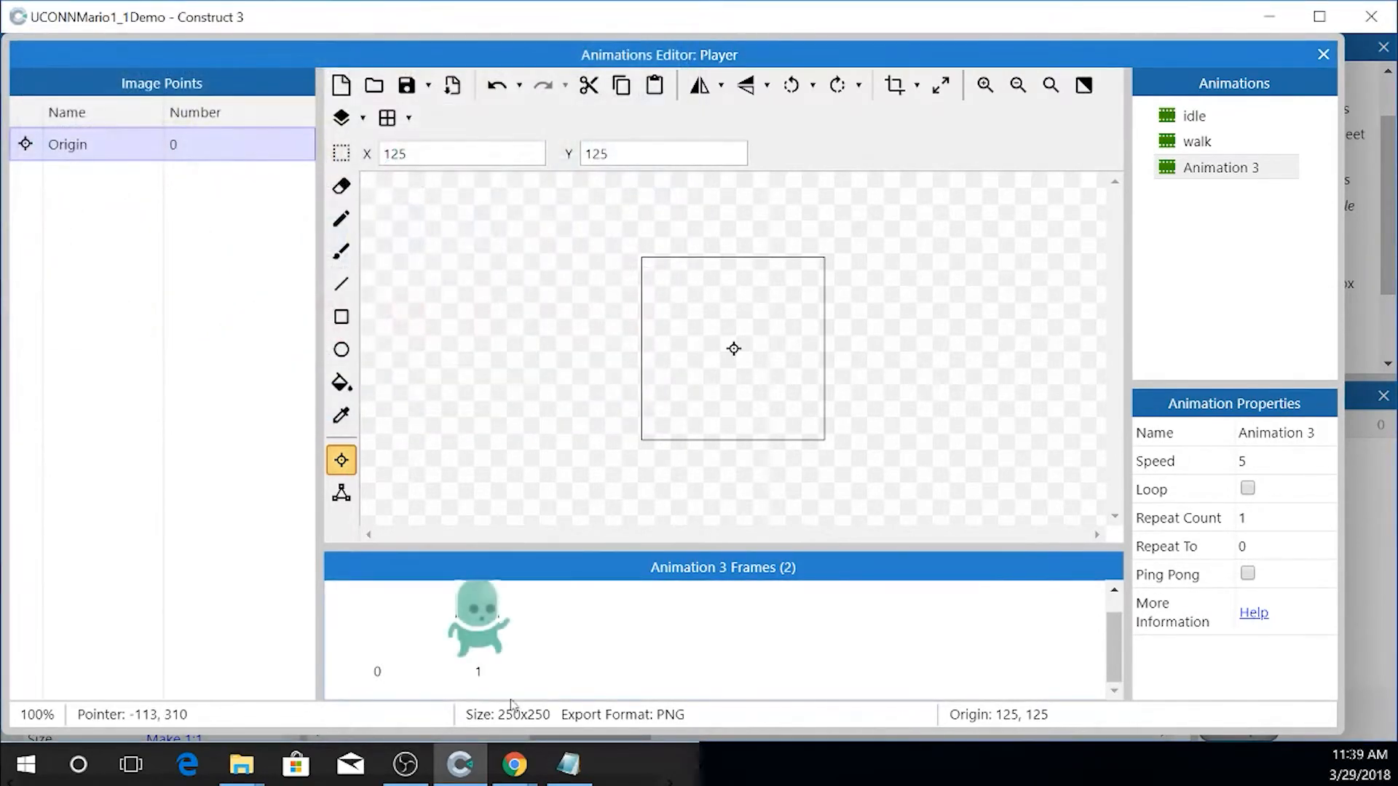
- Delete the third animation's blank first frame and rename the animation jump
right_click(400, 617)
click(462, 552)
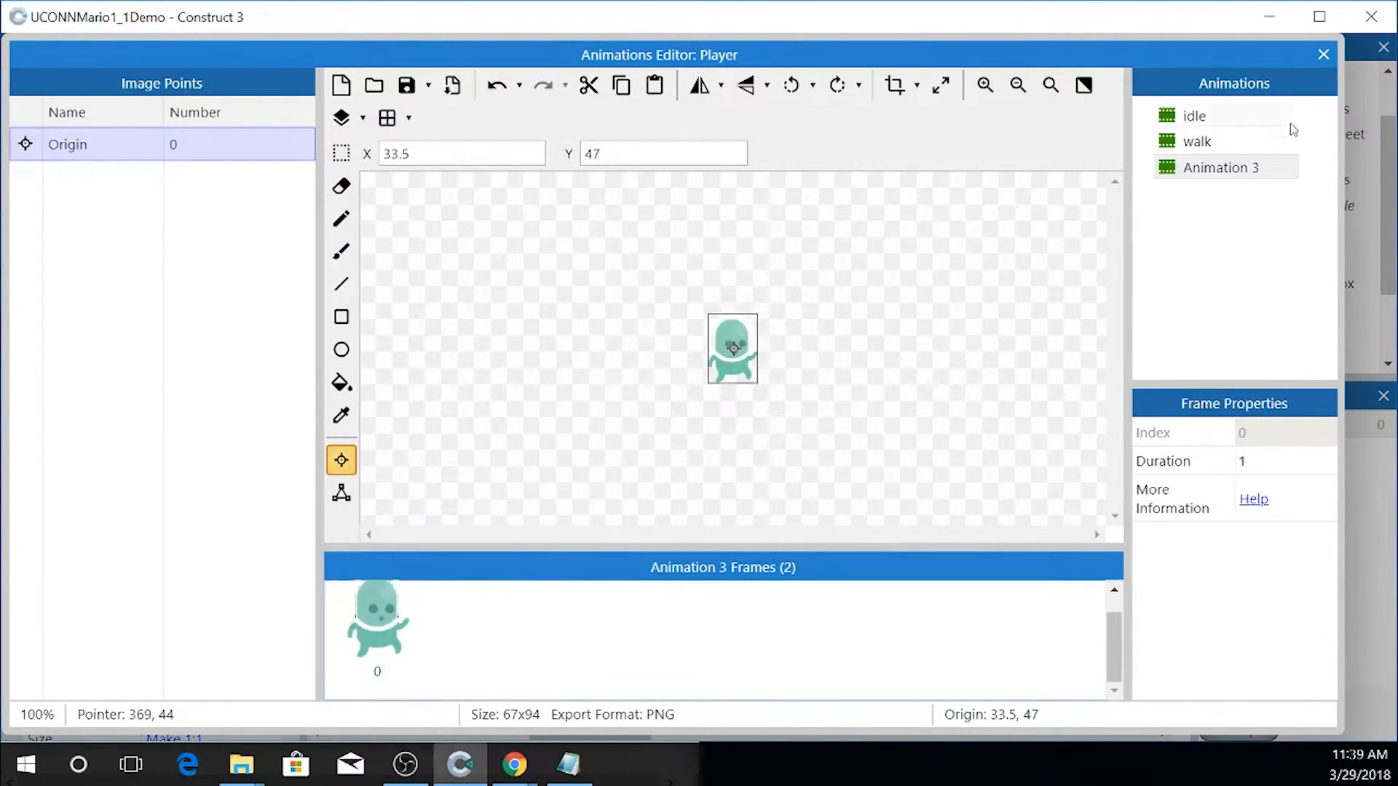
right_click(1215, 169)
click(1127, 219)
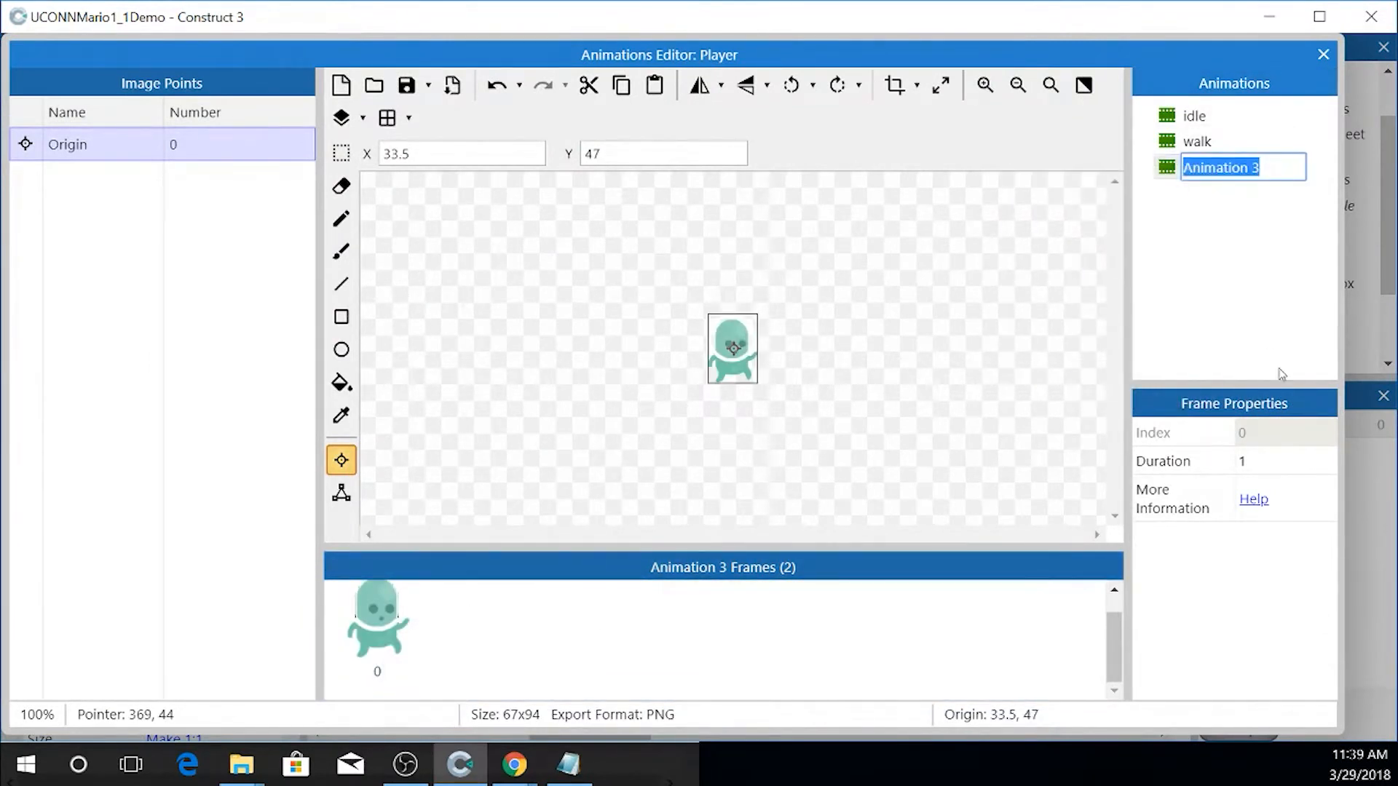
text(jum)
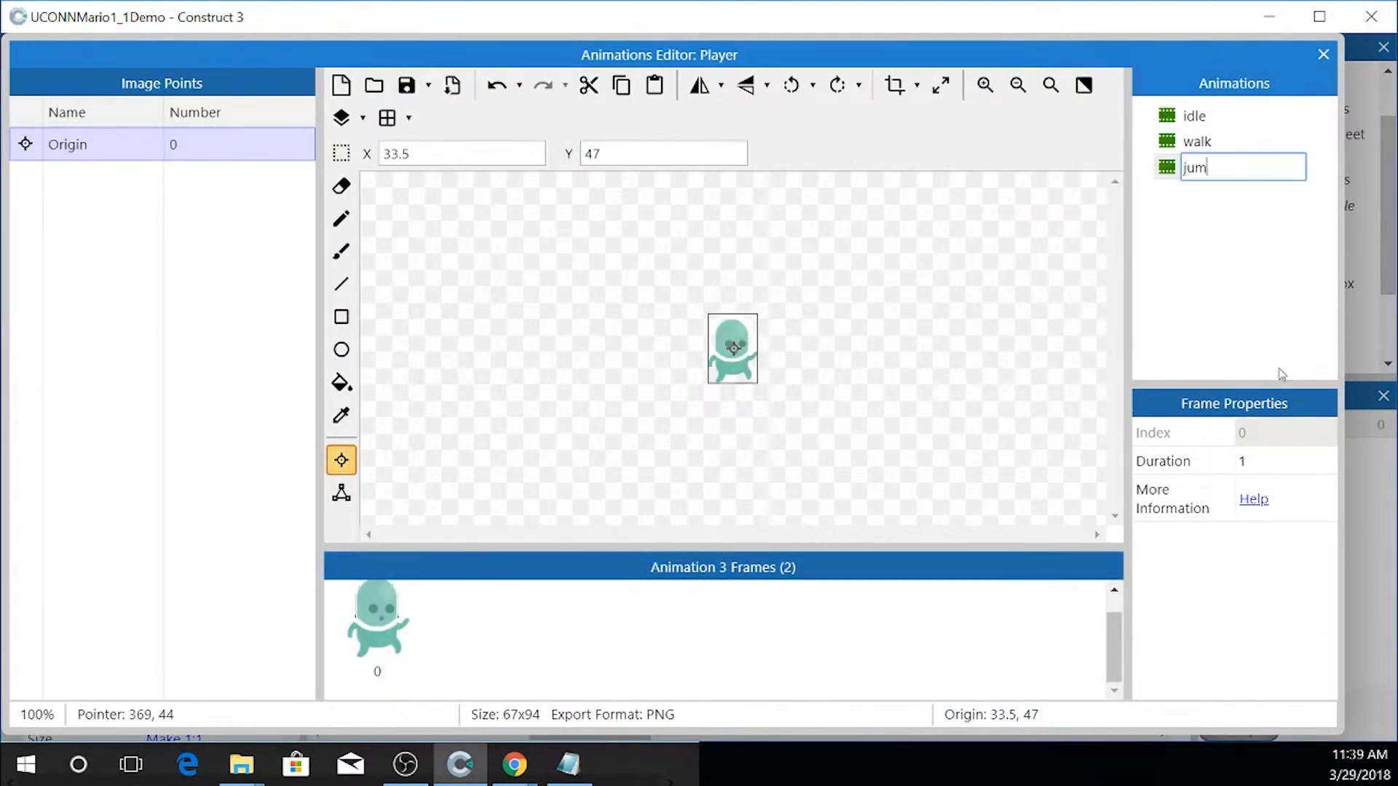
text(p)
key(Return)
- Add a fourth animation to the Player sprite and import the p1_hurt image from the Player folder as a frame
right_click(1194, 223)
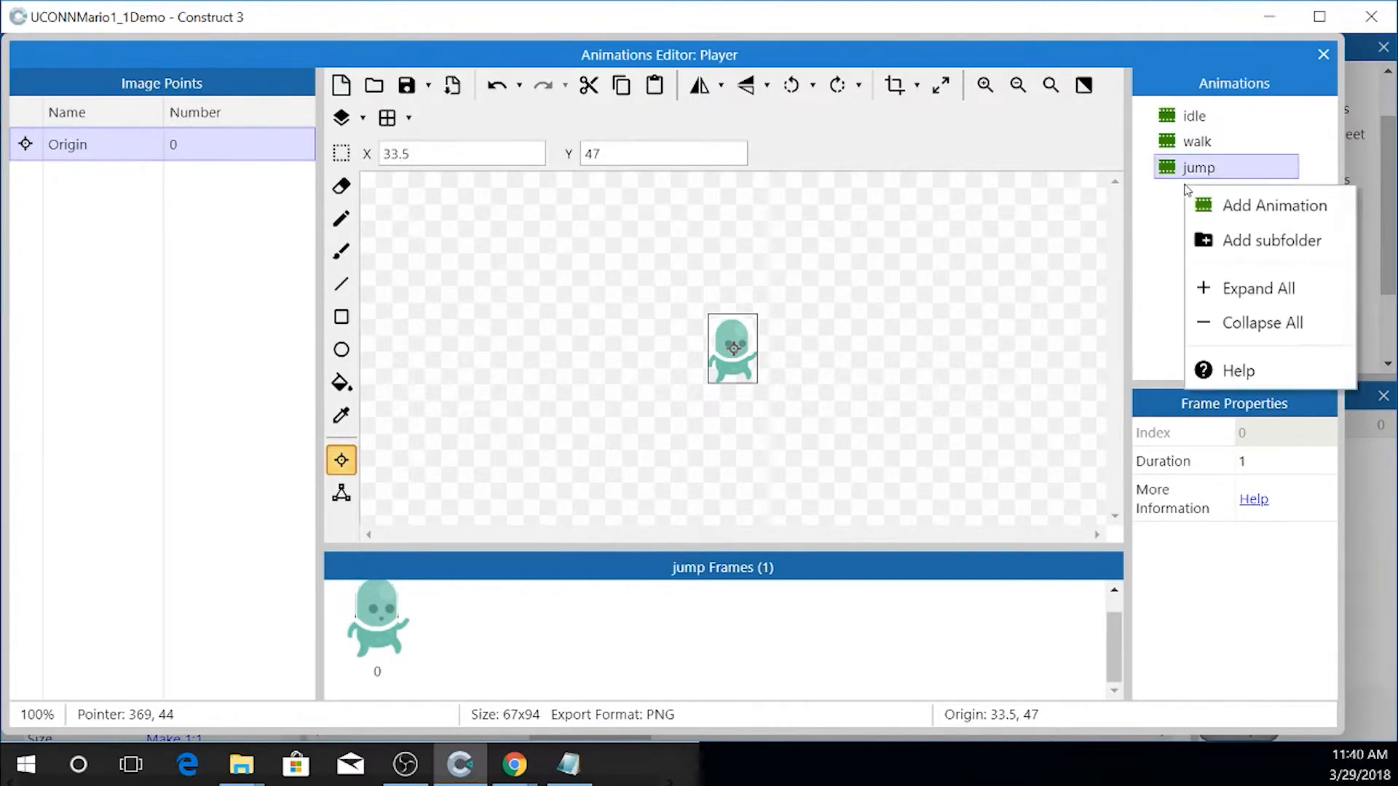
click(1206, 208)
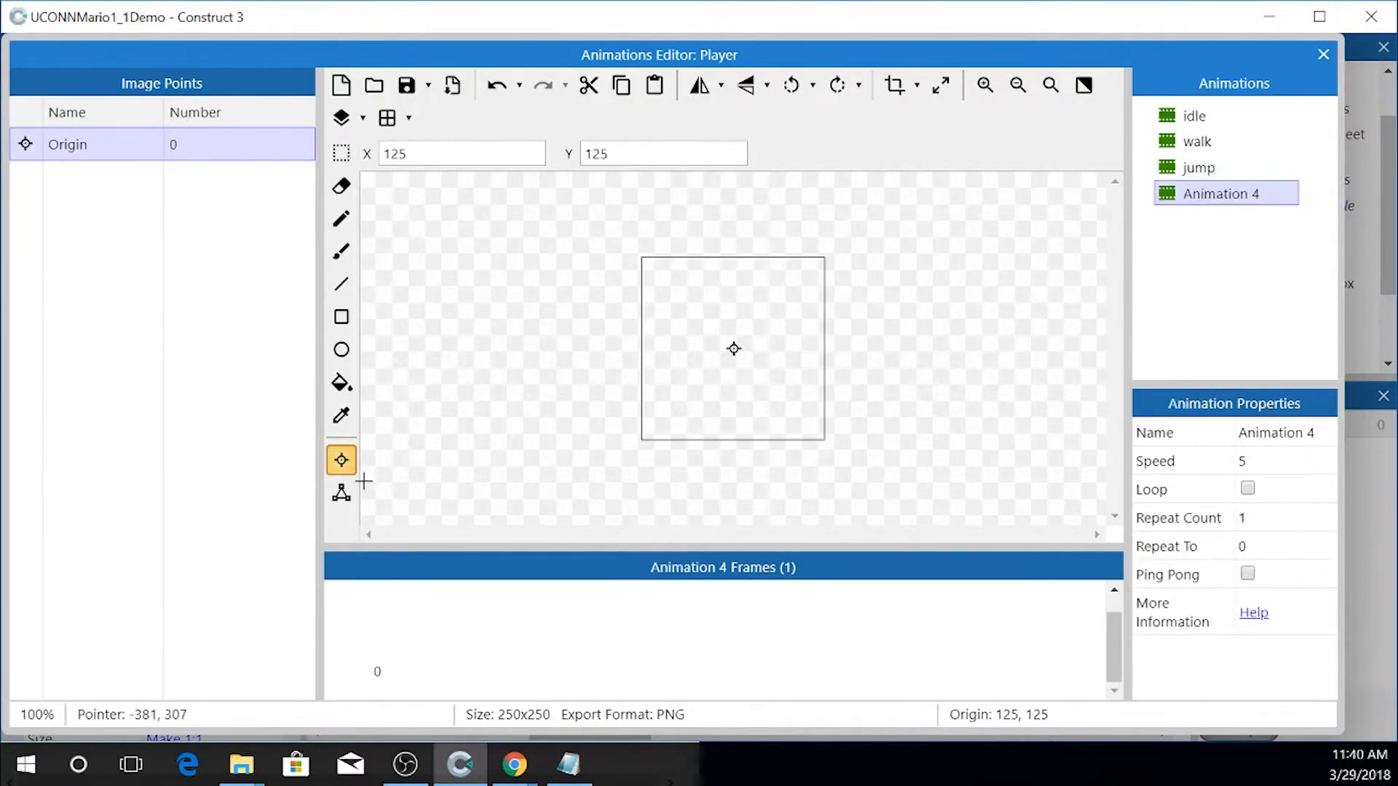
right_click(477, 615)
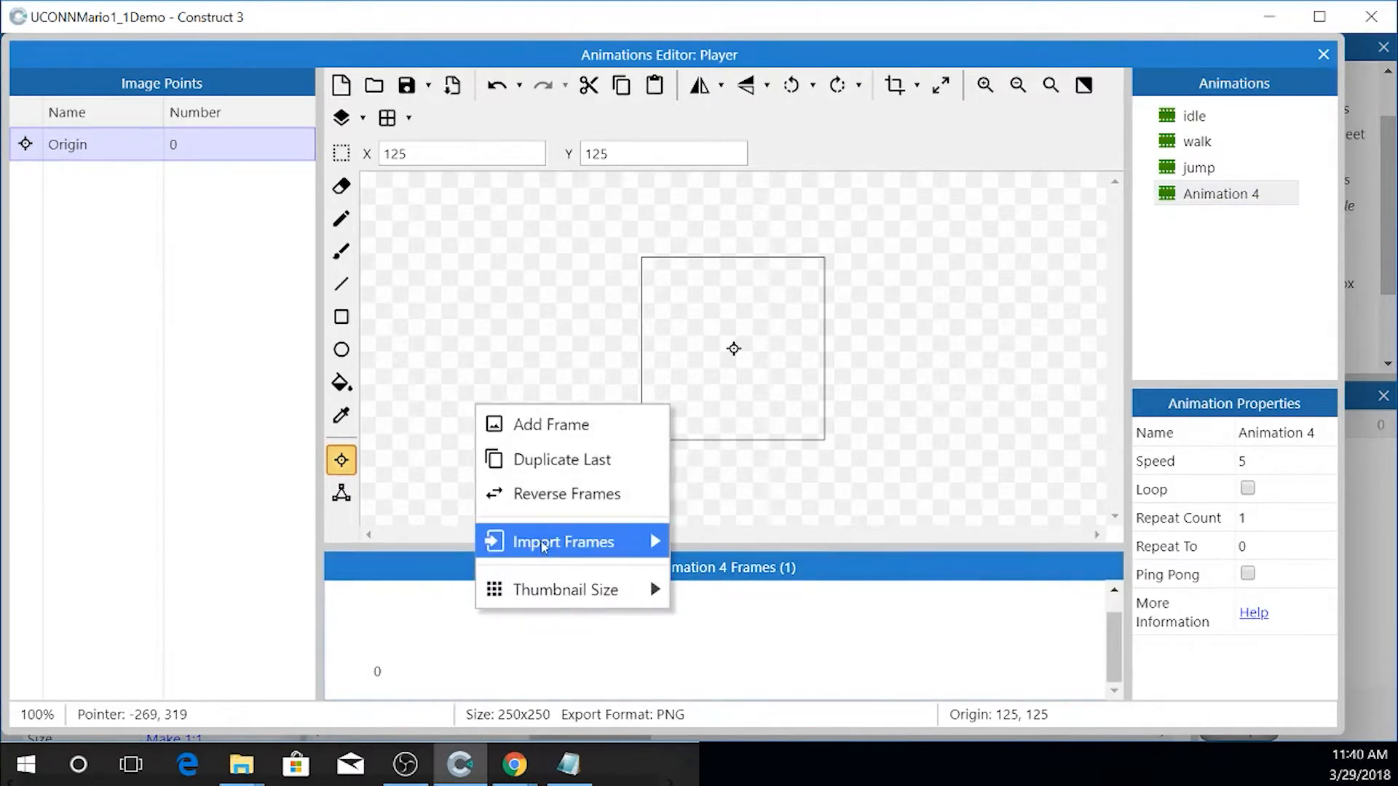
mouse_move(626, 547)
click(779, 546)
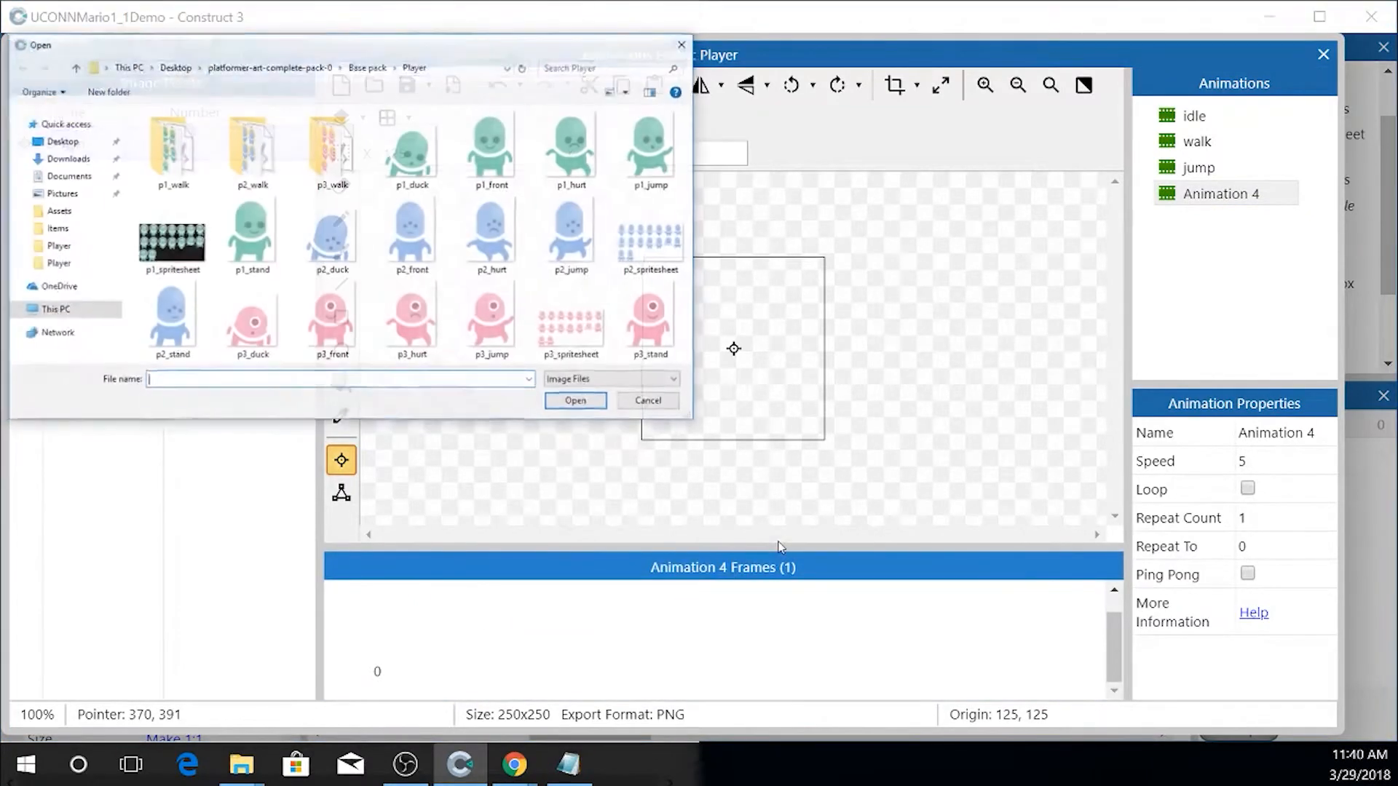
double_click(564, 139)
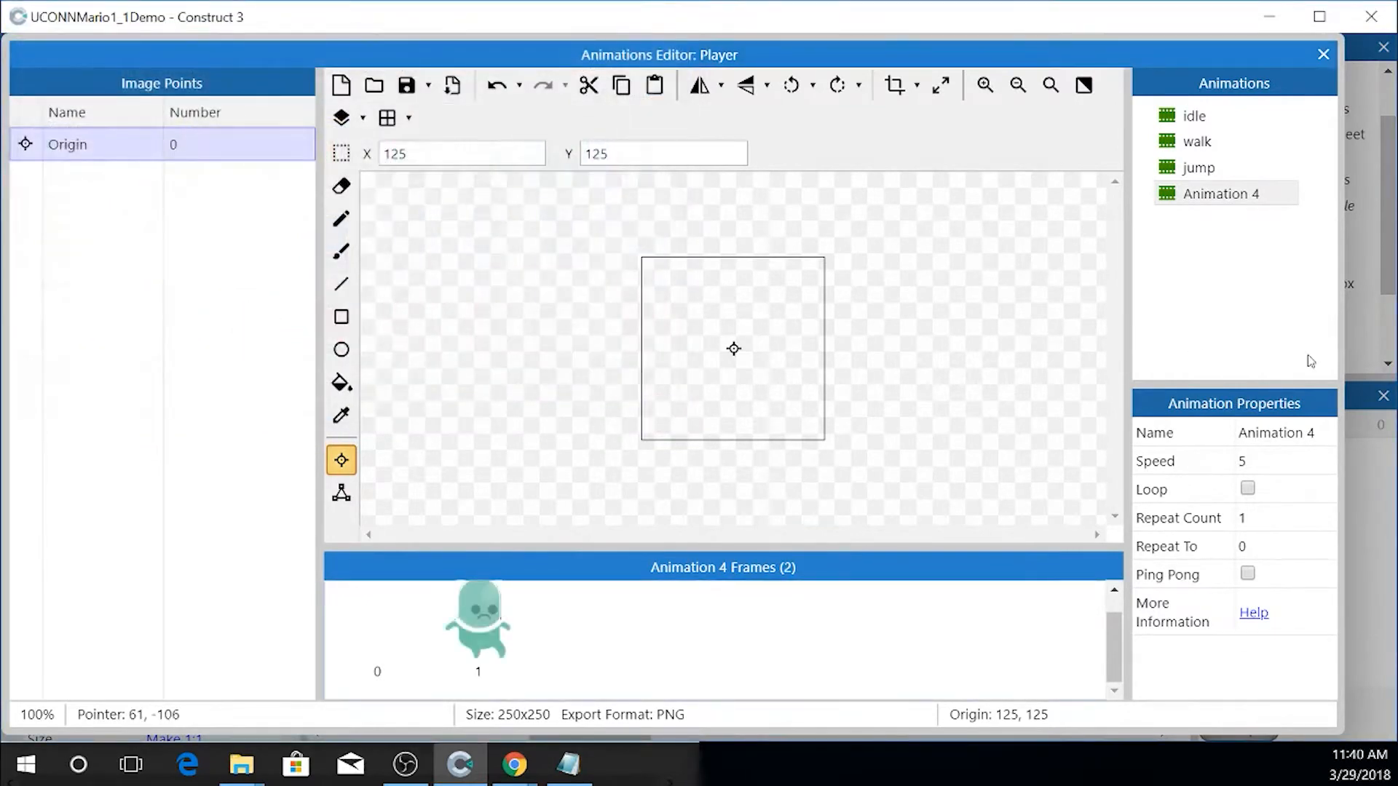
- Delete the fourth animation's blank first frame and rename the animation death
right_click(405, 614)
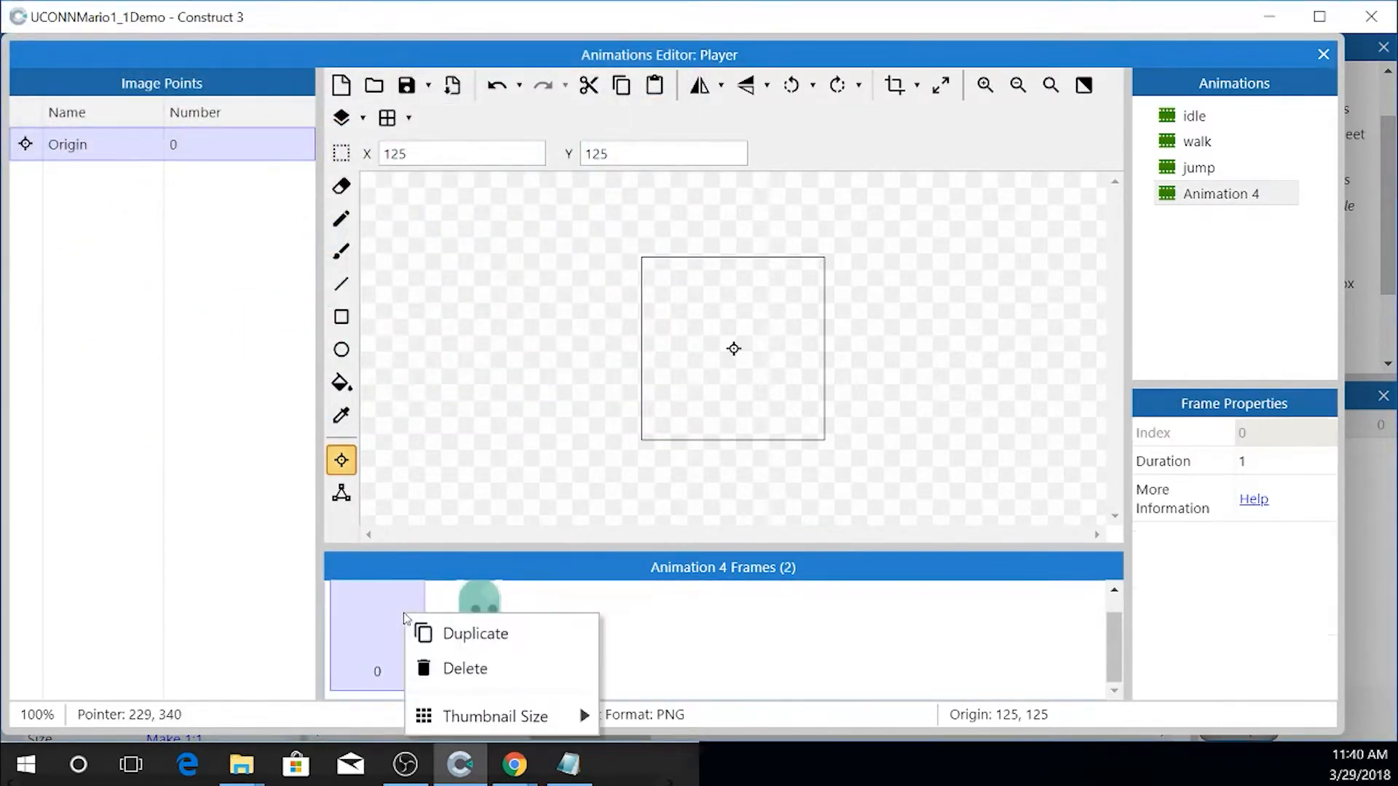
click(425, 668)
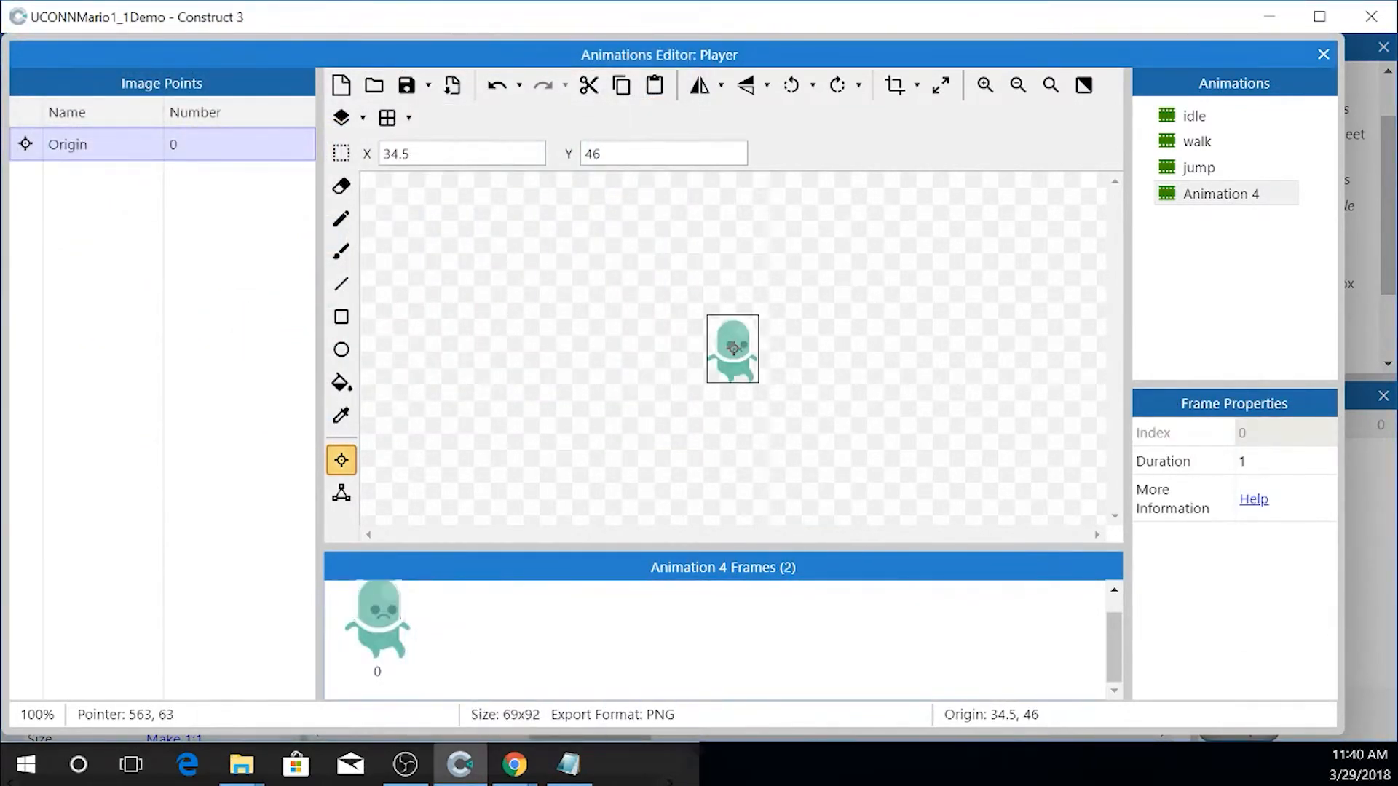
right_click(1214, 197)
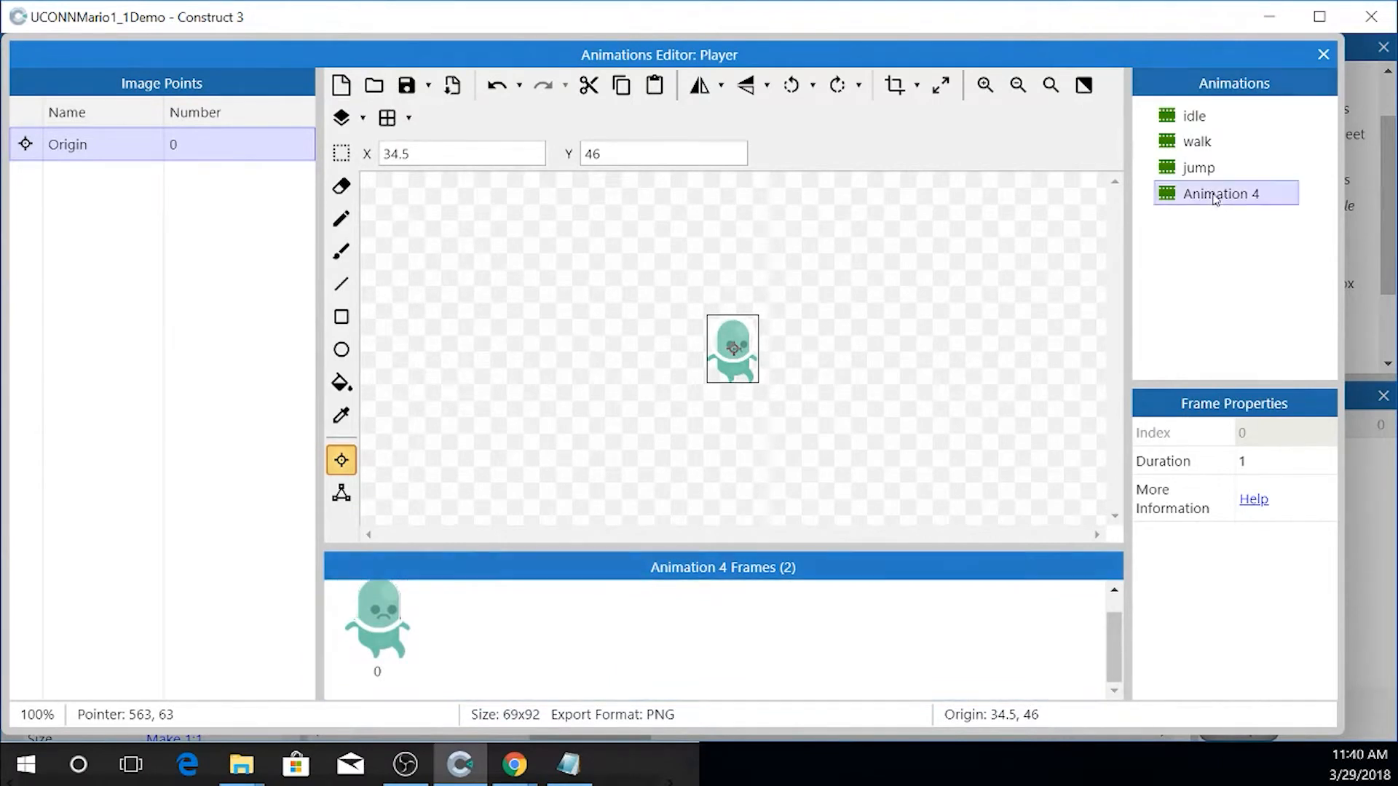
click(1148, 248)
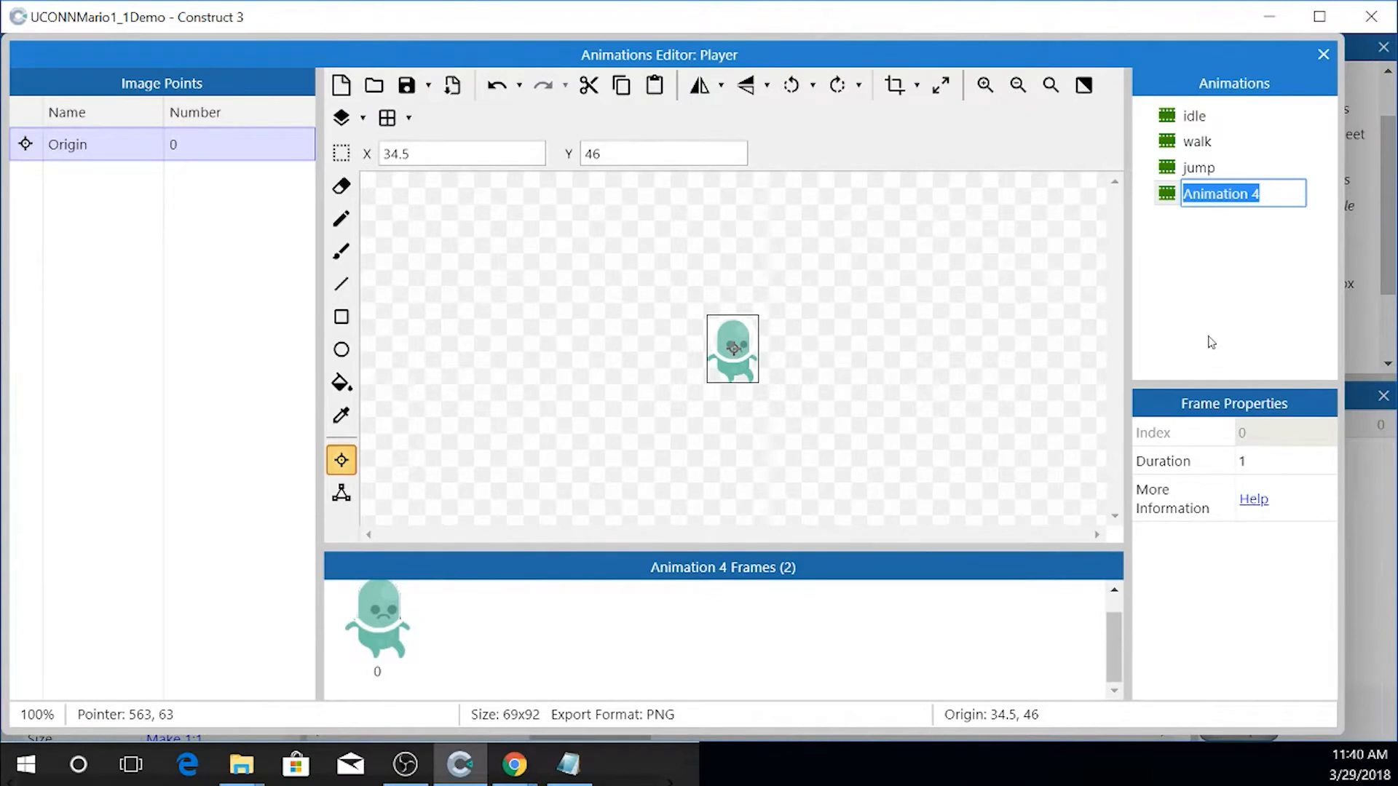
text(death)
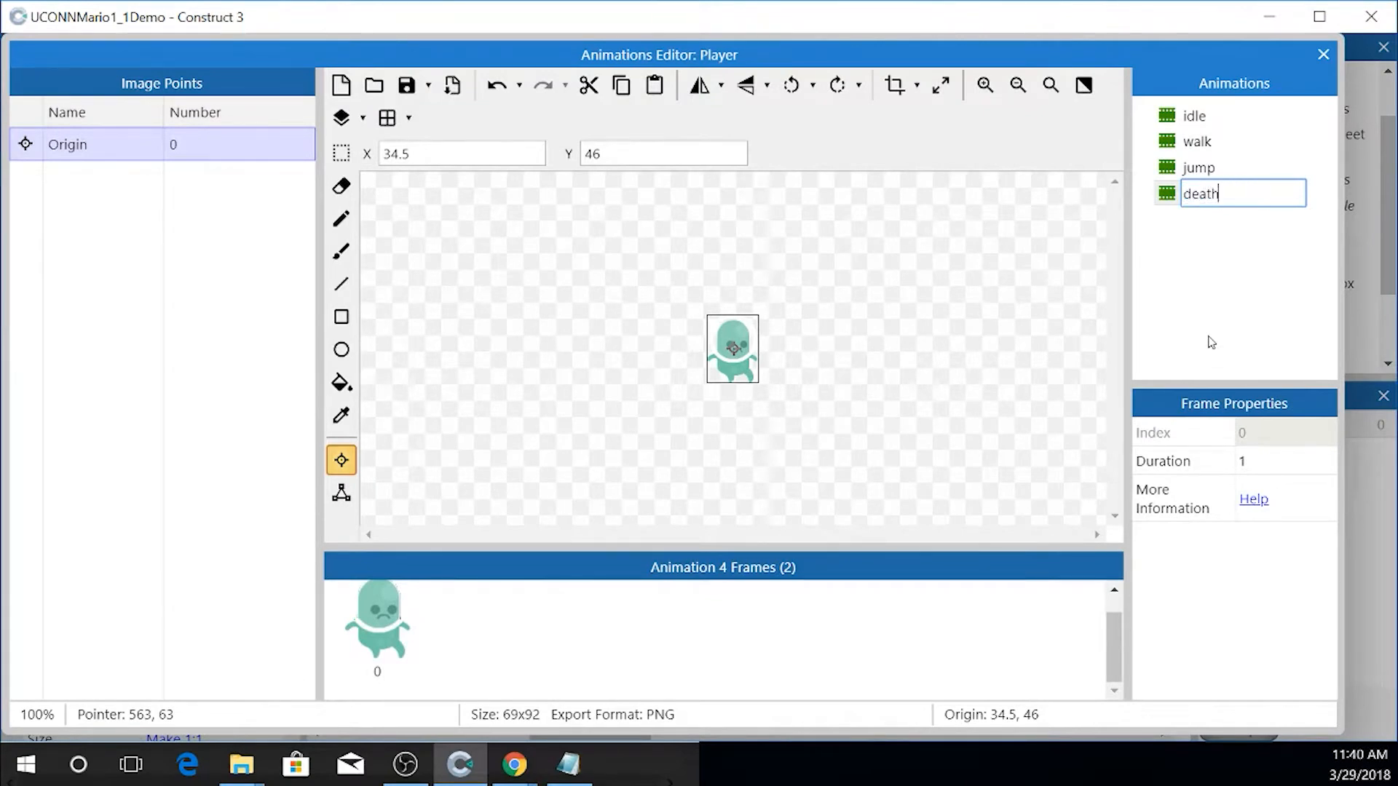
key(Return)
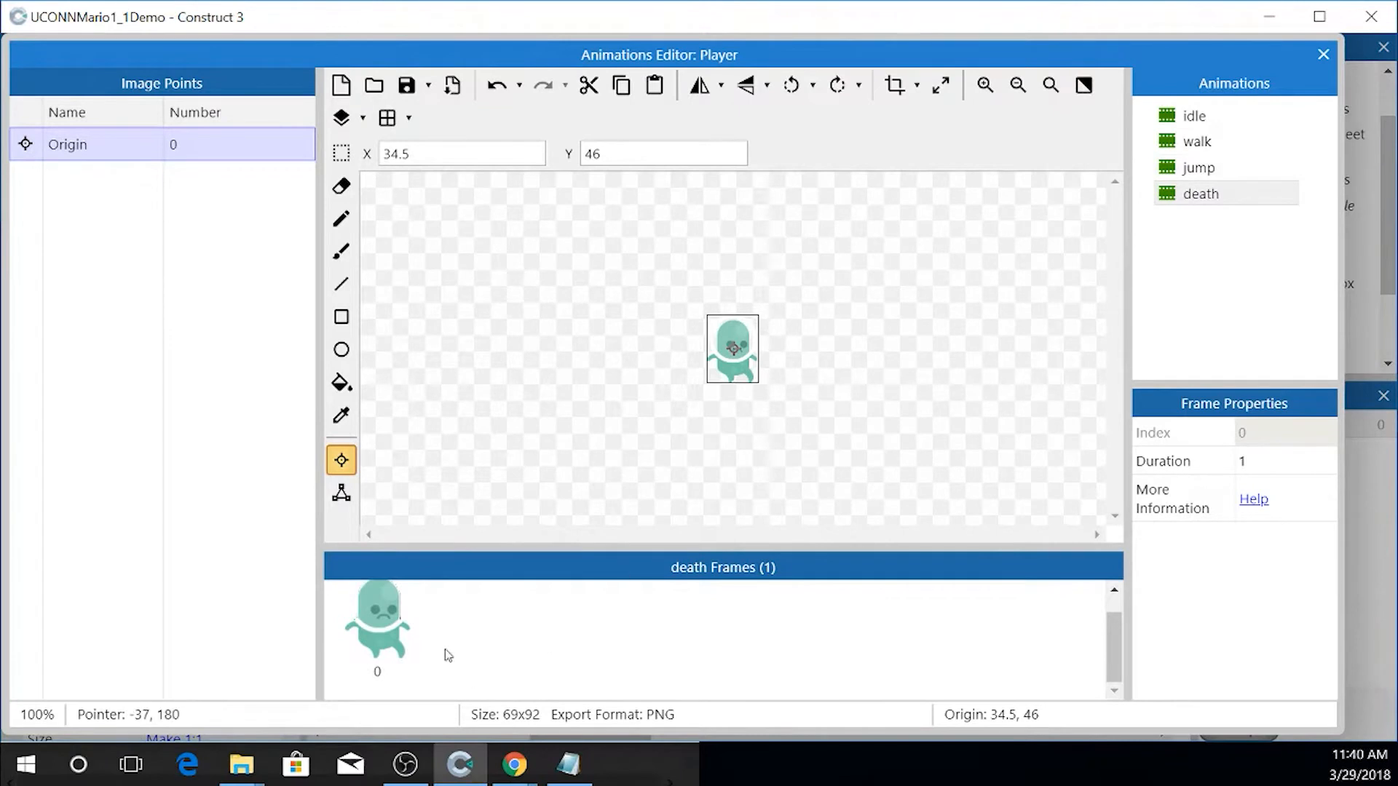
- Duplicate the death animation's frame to give the animation a second frame
right_click(387, 626)
click(615, 594)
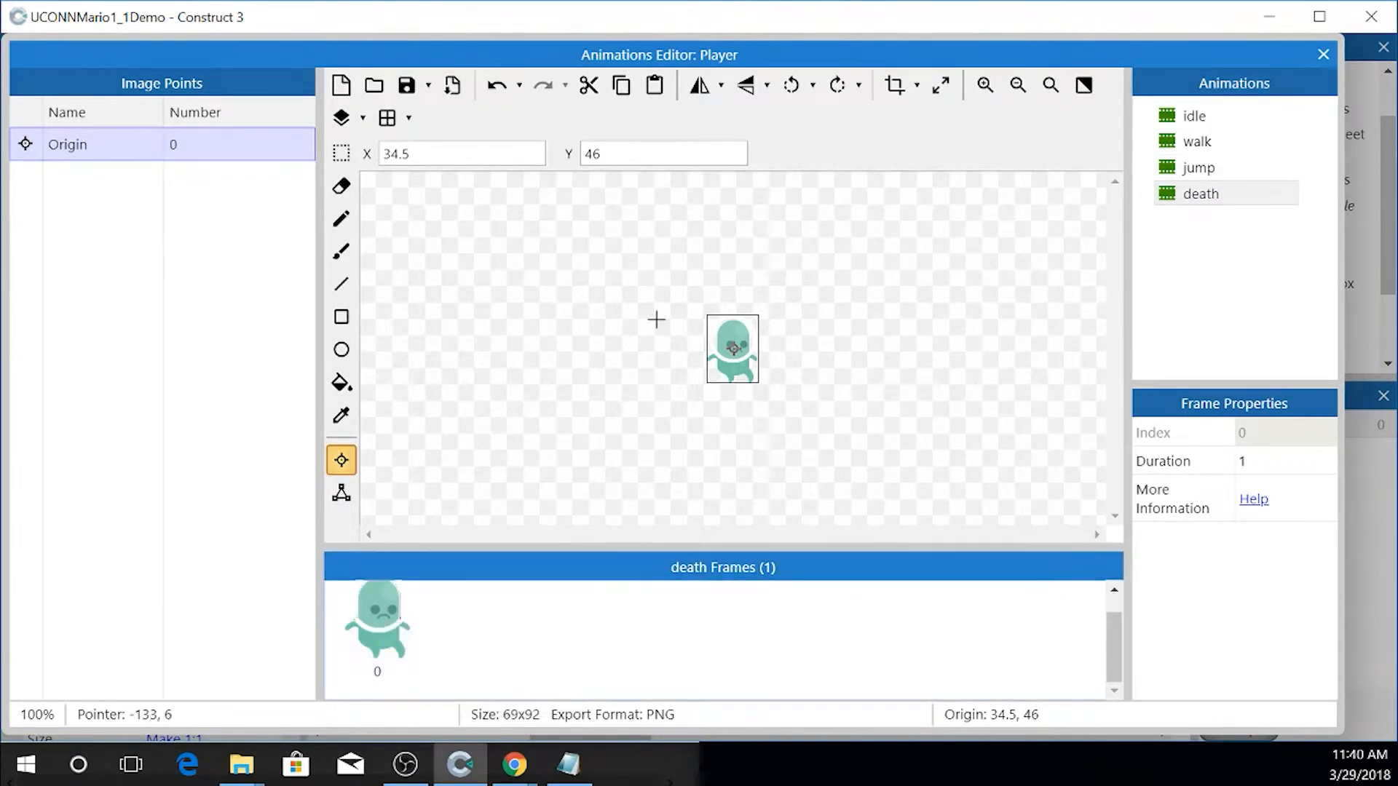
right_click(379, 621)
click(431, 639)
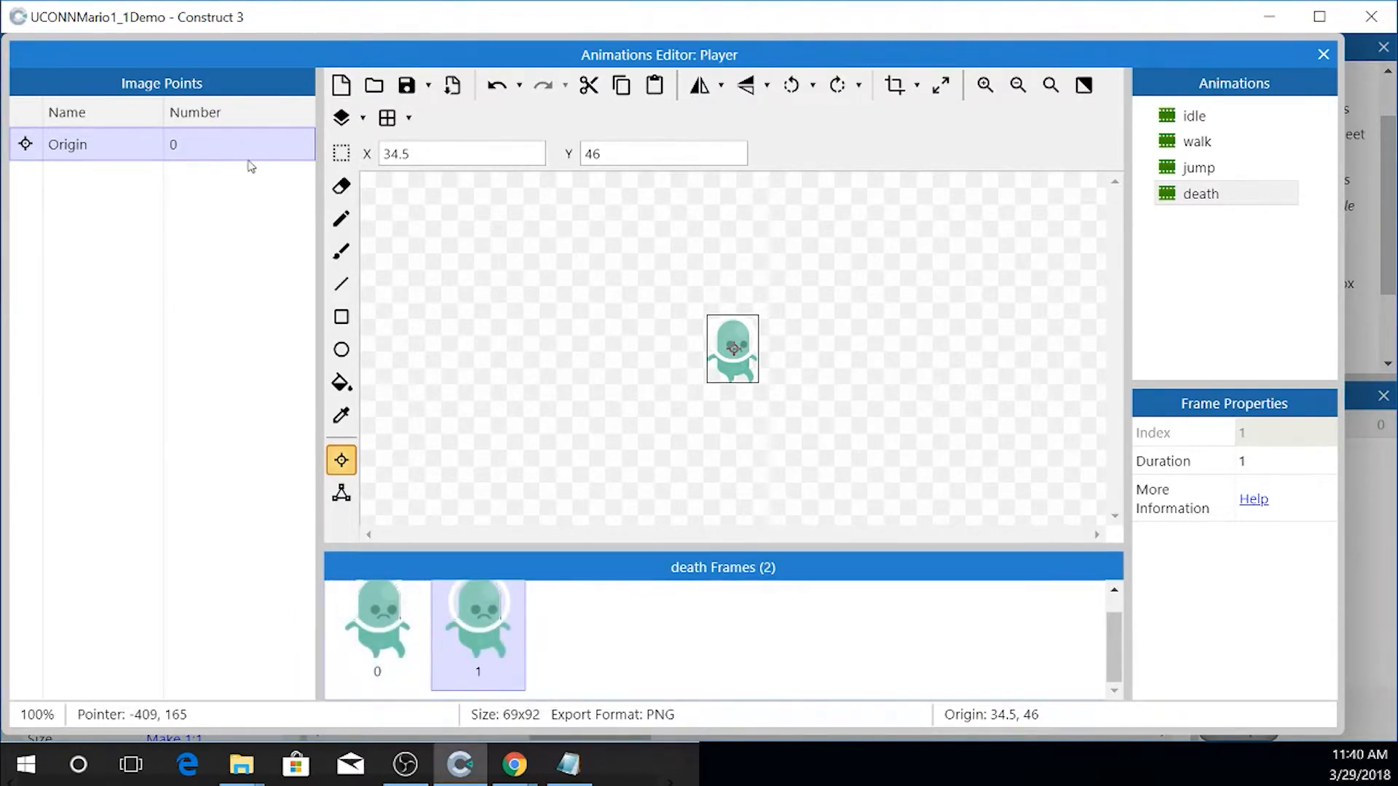
- Select the whole character image in the death animation's second frame and shift it down 18 pixels
click(342, 154)
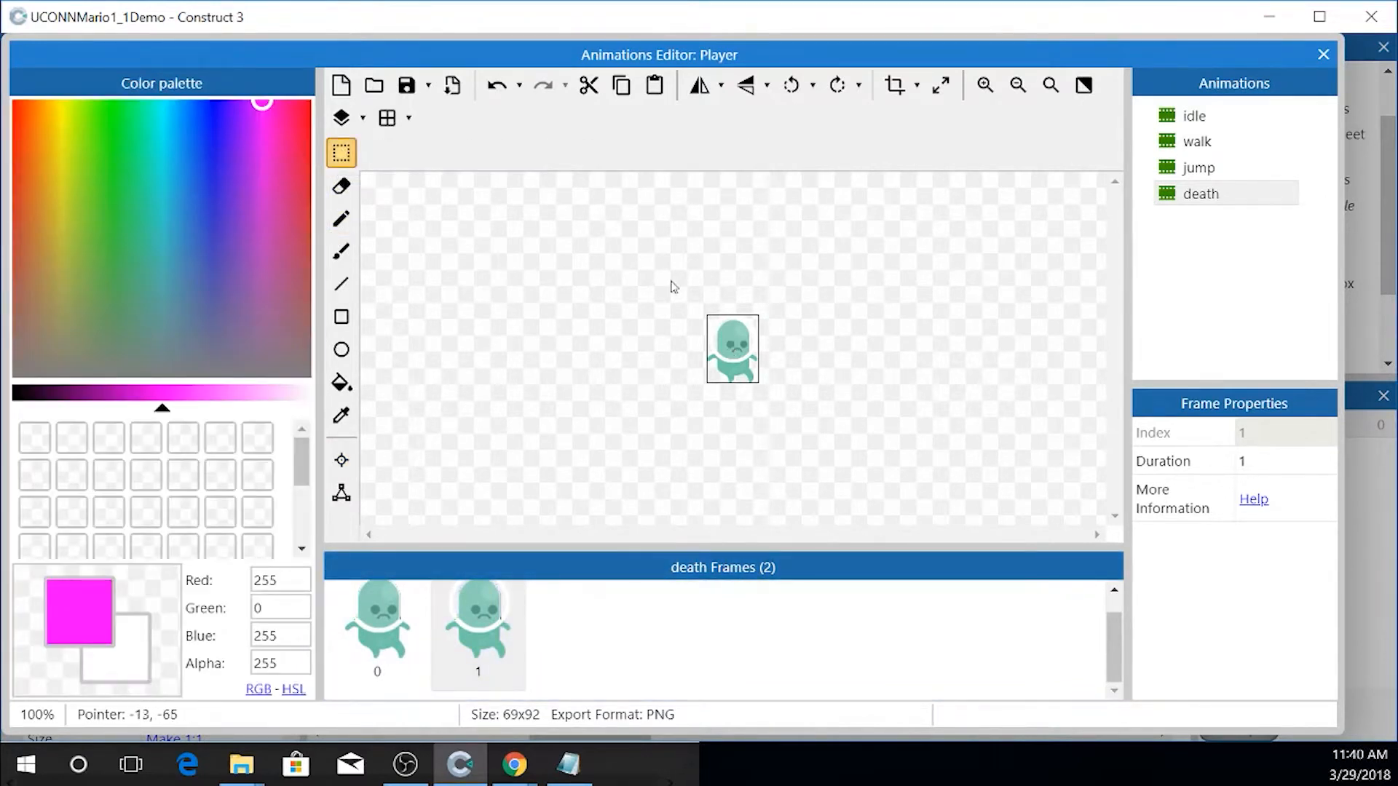
drag(632, 276, 821, 459)
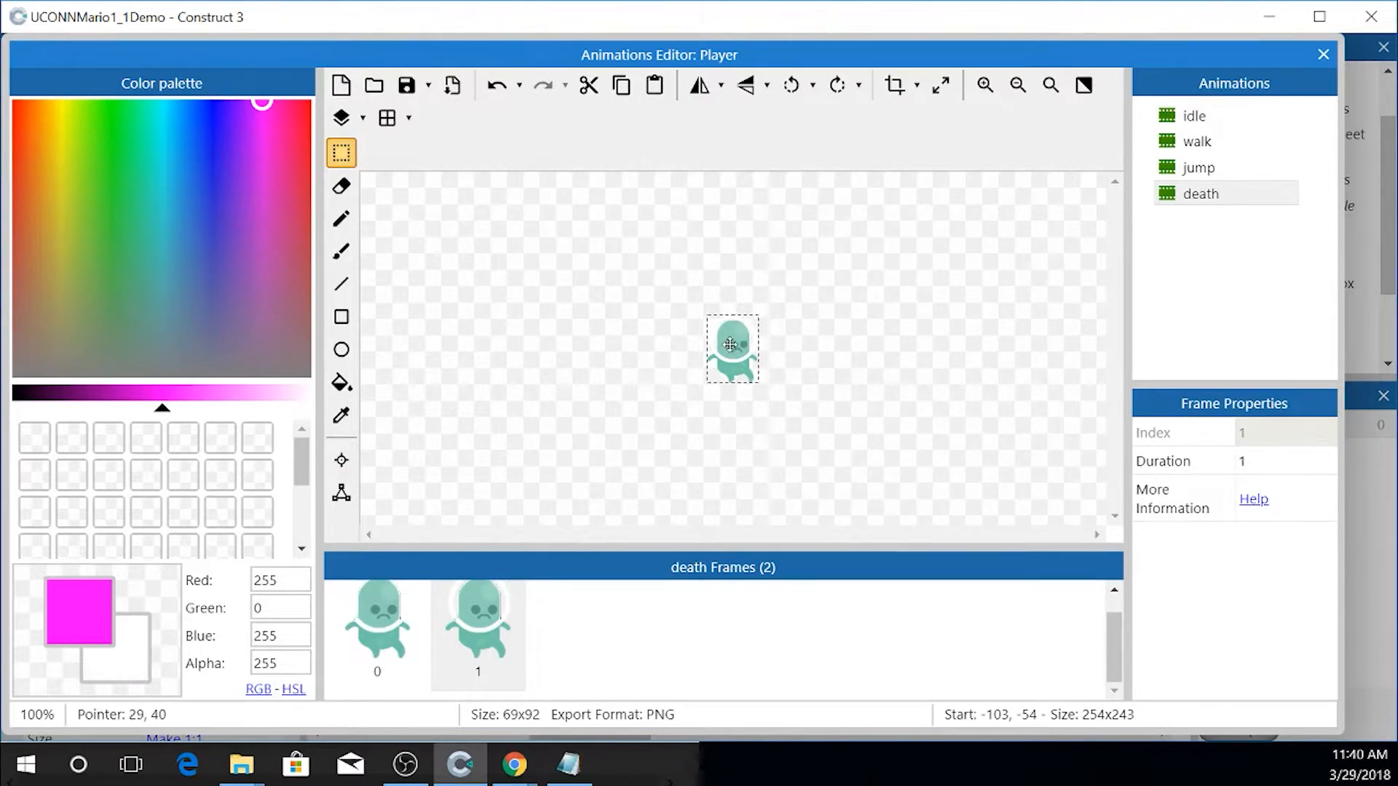
scroll(730, 344, up, 4)
scroll(677, 284, down, 1)
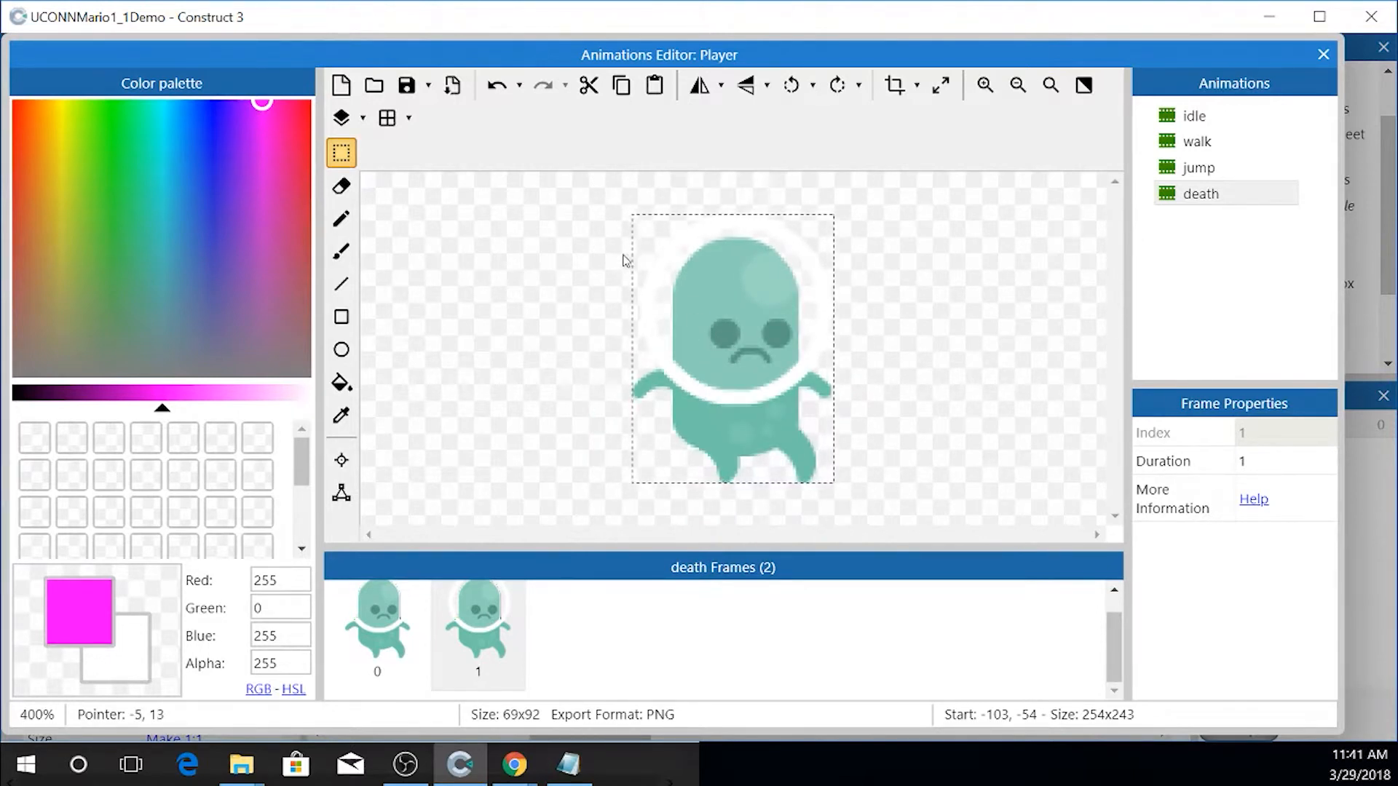
drag(714, 231, 720, 286)
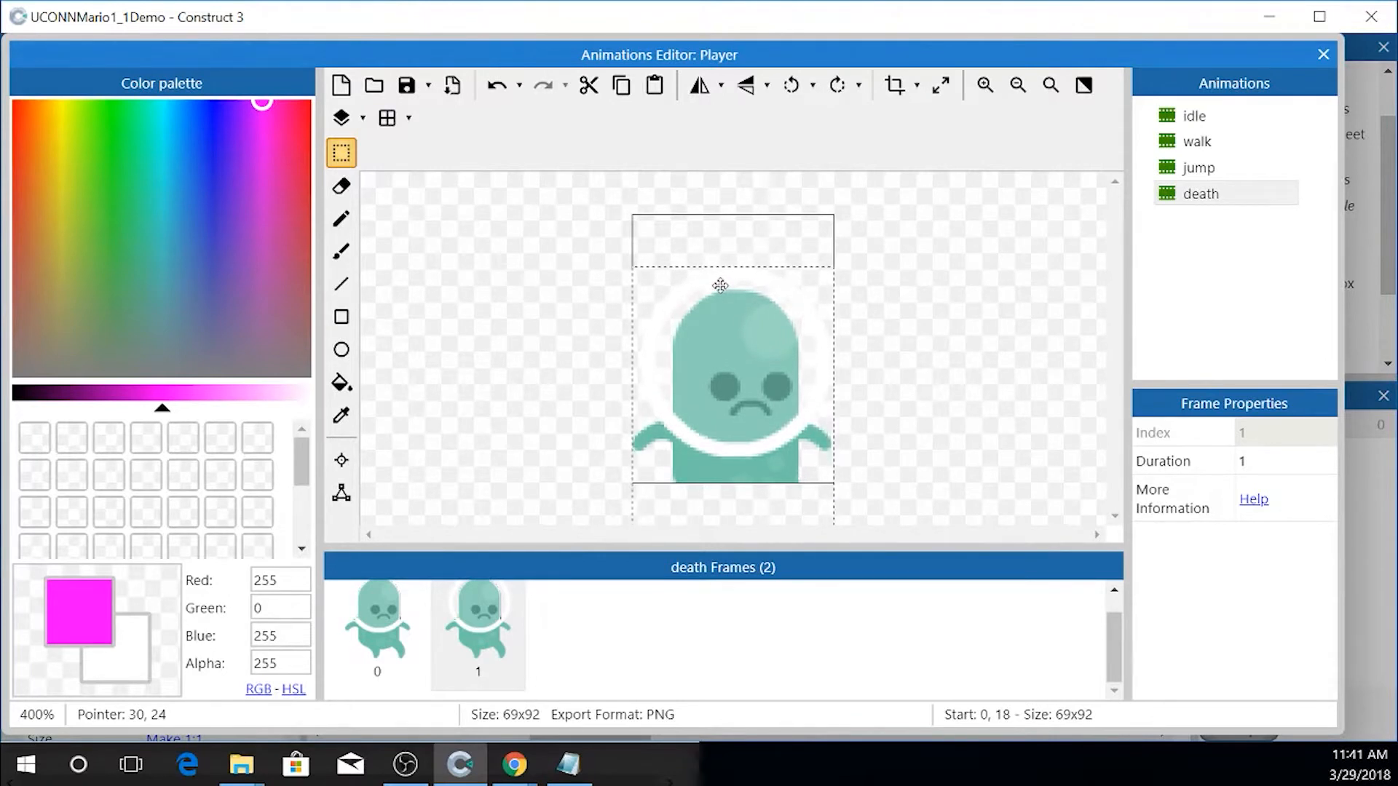
click(498, 235)
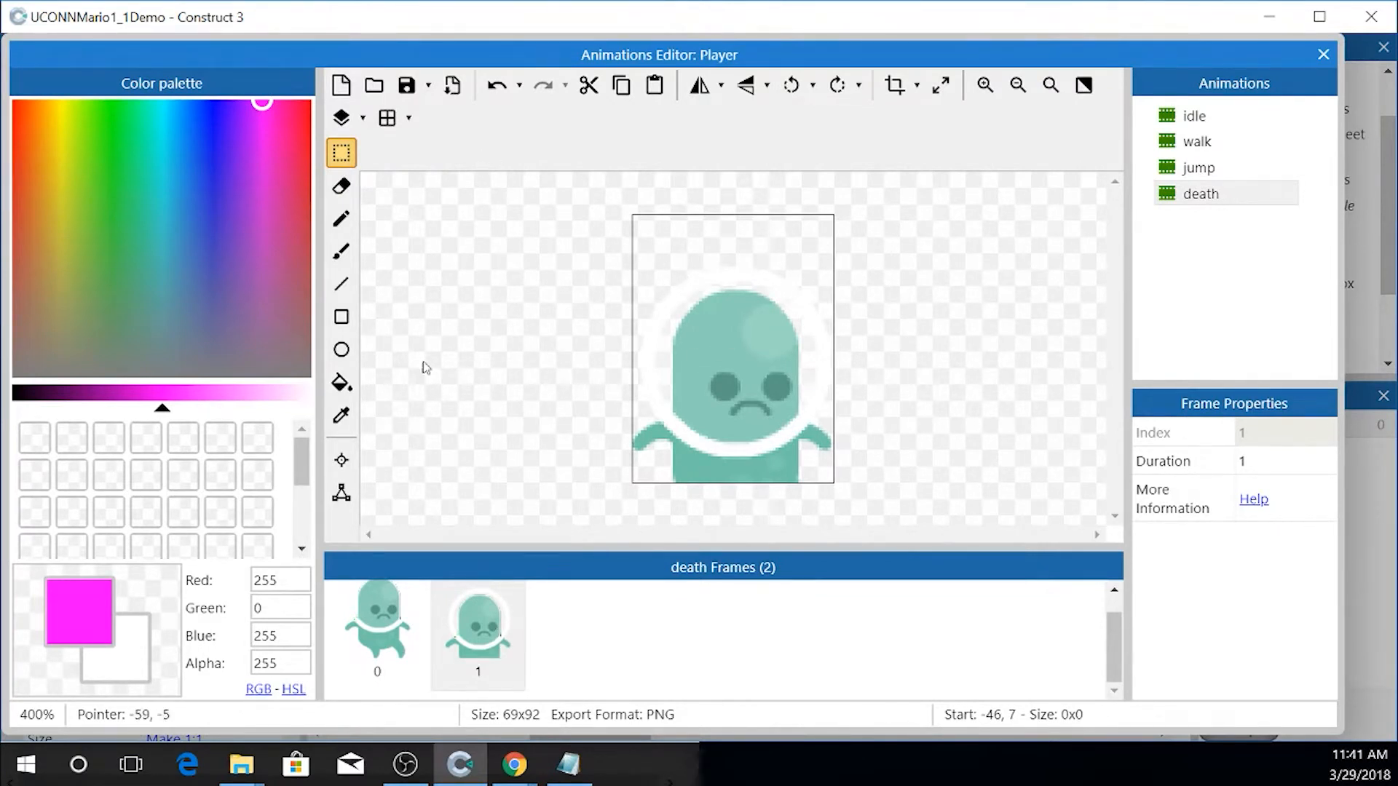
- Duplicate the death animation's last frame and shift the copy's character further down so it is cut off at the mouth
right_click(500, 611)
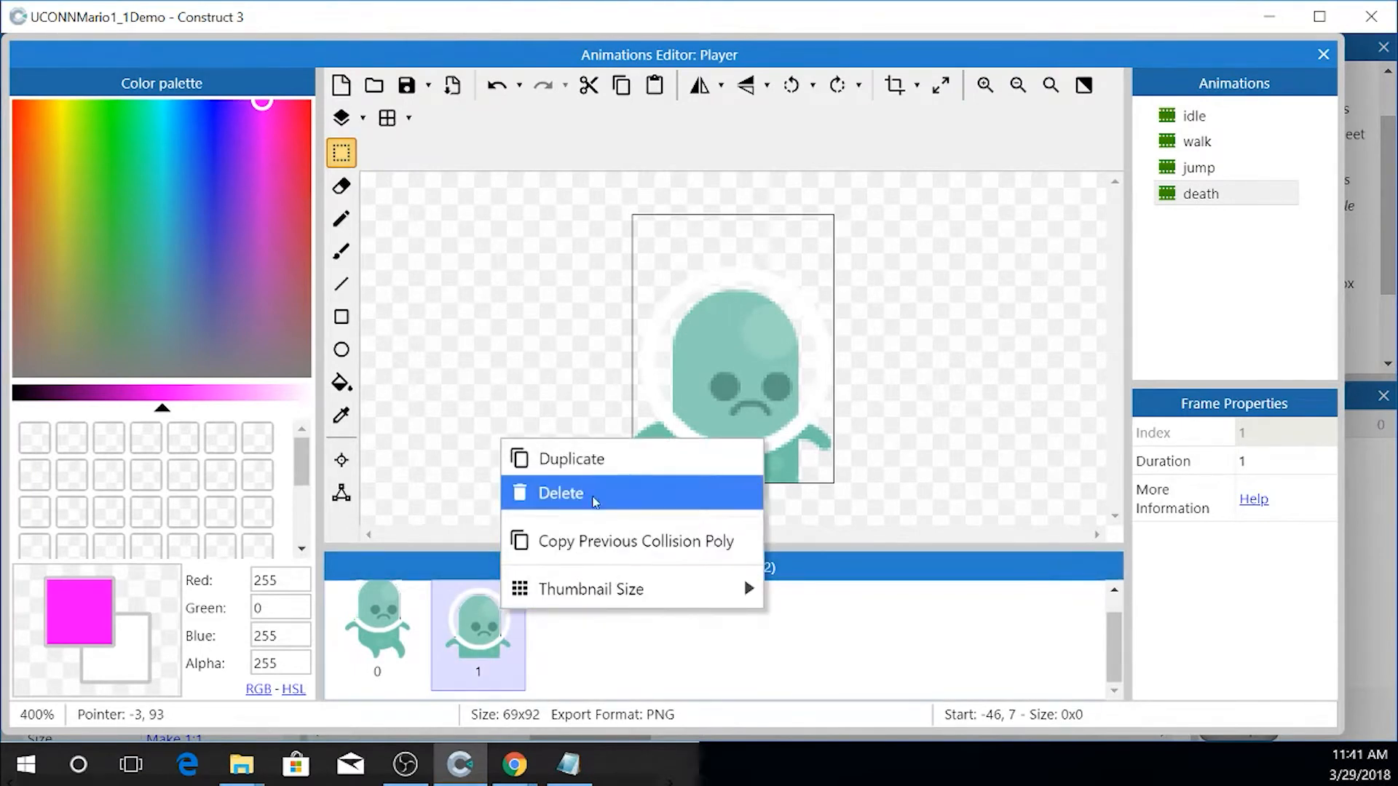
click(594, 469)
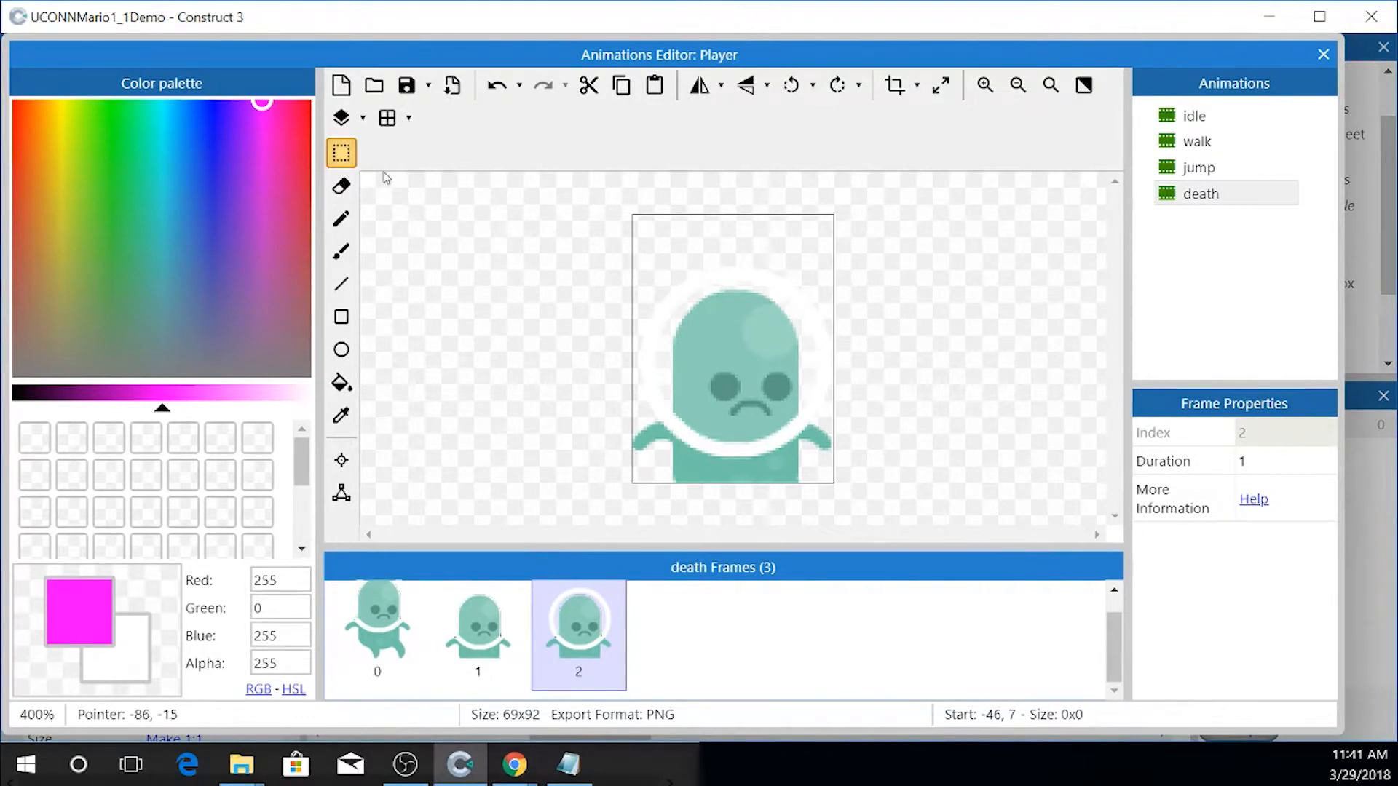
click(350, 156)
click(341, 152)
drag(559, 233, 978, 587)
drag(704, 325, 705, 394)
click(527, 408)
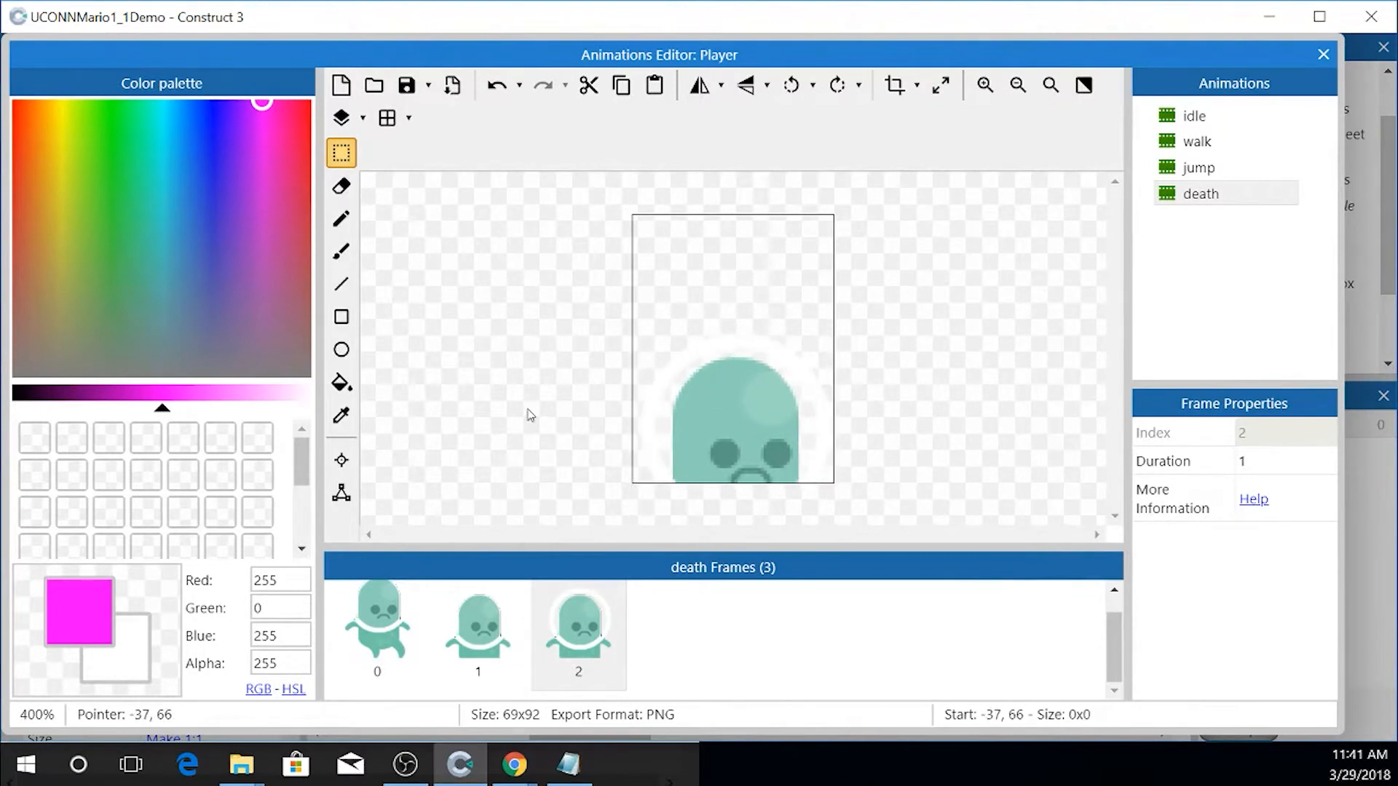
- Duplicate death frame 2, lower the copy's character until only the top of its head remains, and close the Animations Editor
right_click(674, 635)
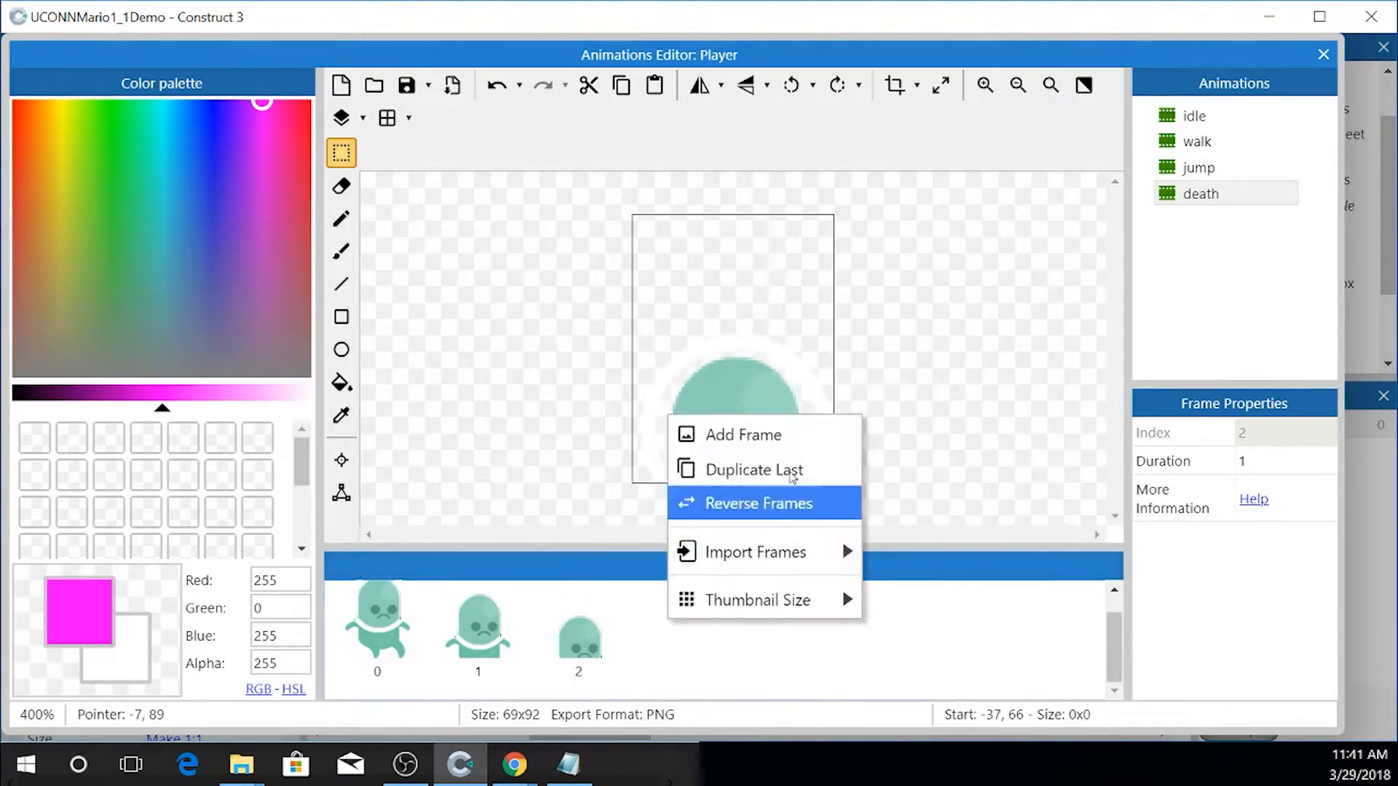
right_click(564, 627)
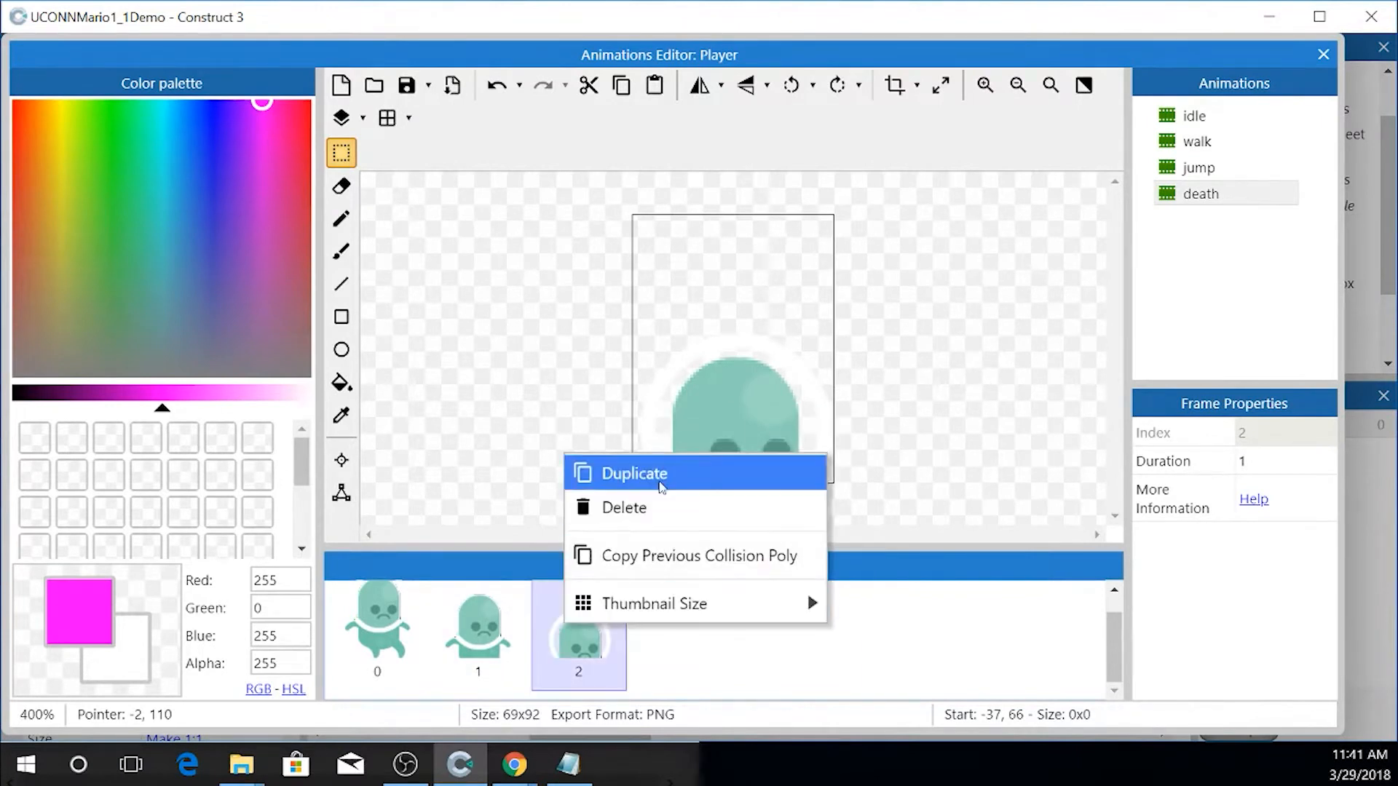
click(661, 479)
drag(548, 308, 924, 525)
drag(728, 408, 725, 485)
click(574, 453)
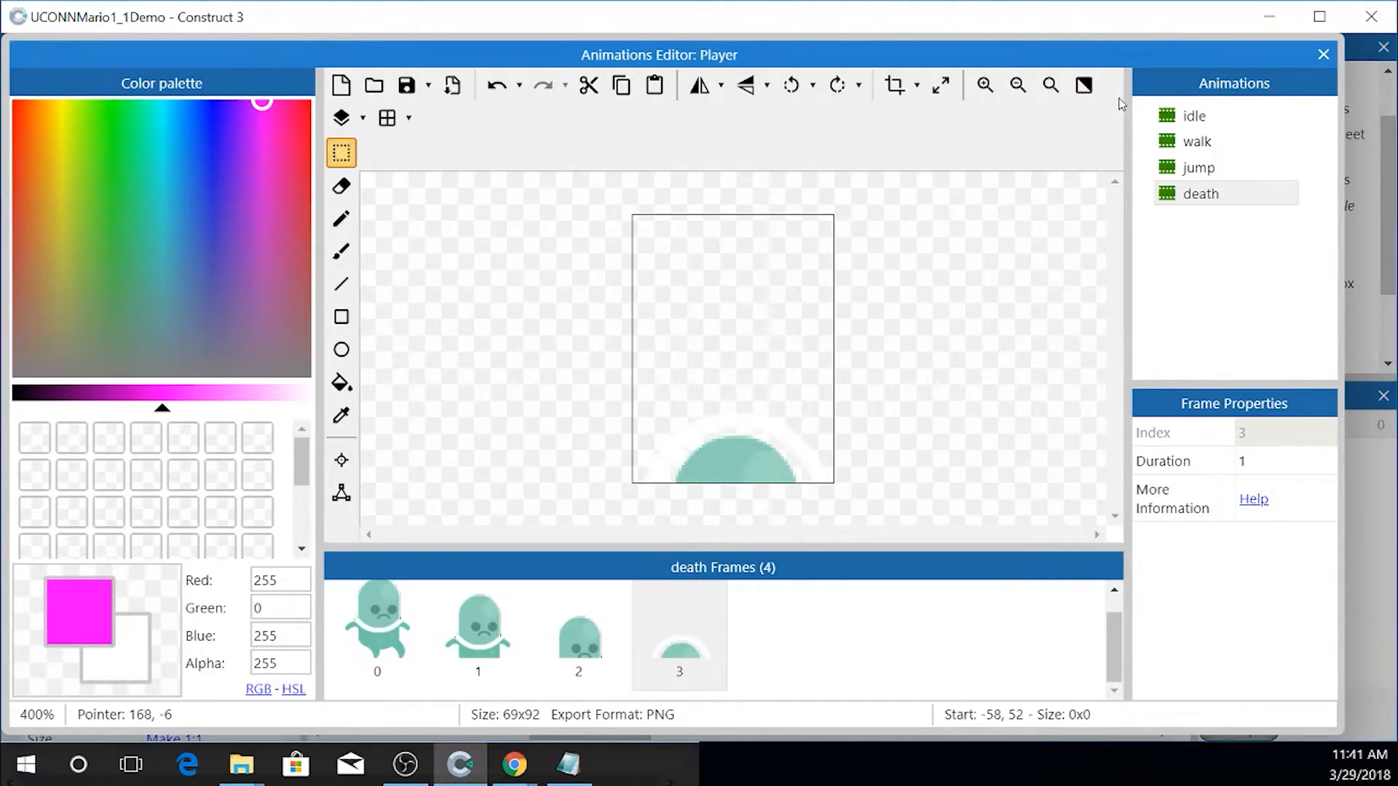
click(1322, 55)
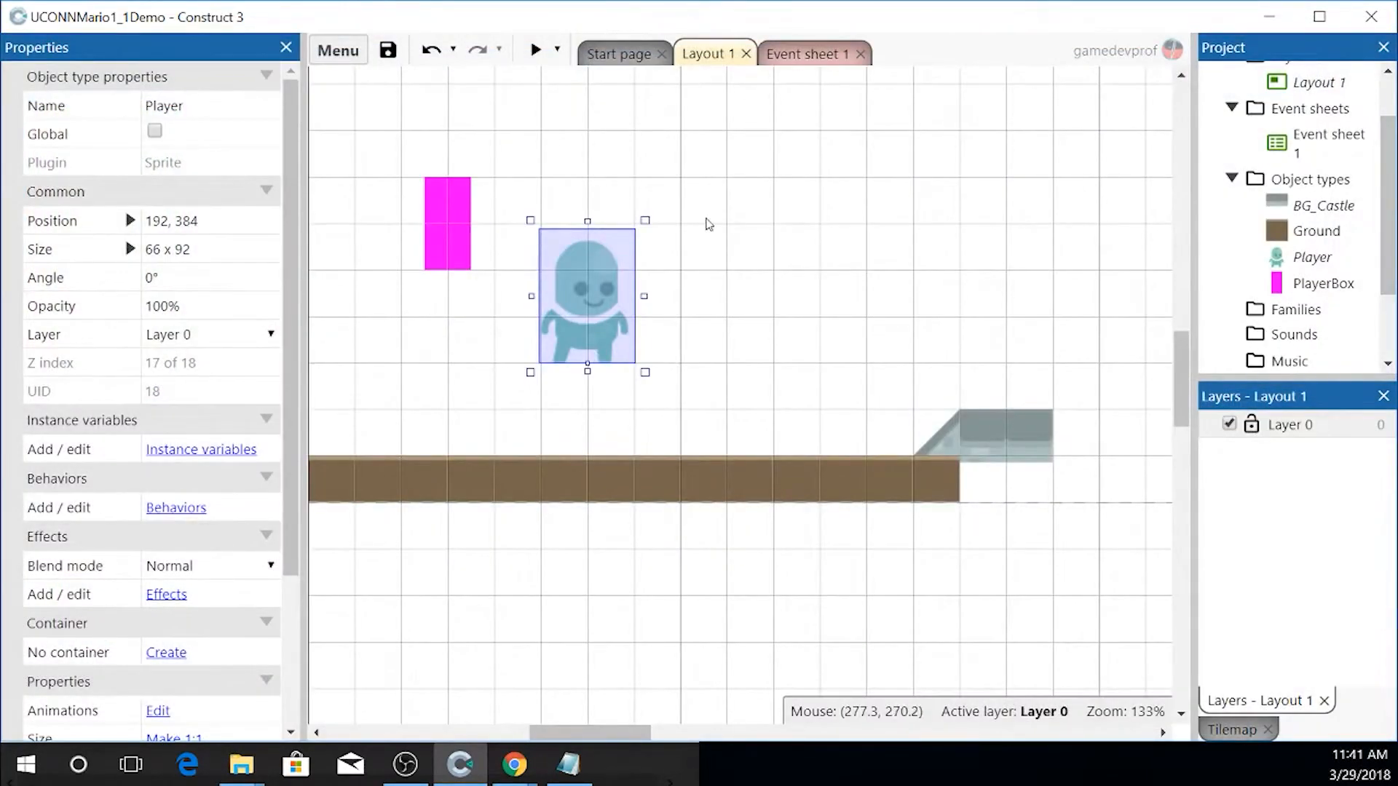
- Apply the Player's idle origin point to all animations and check the origin in walk, jump and death
double_click(604, 302)
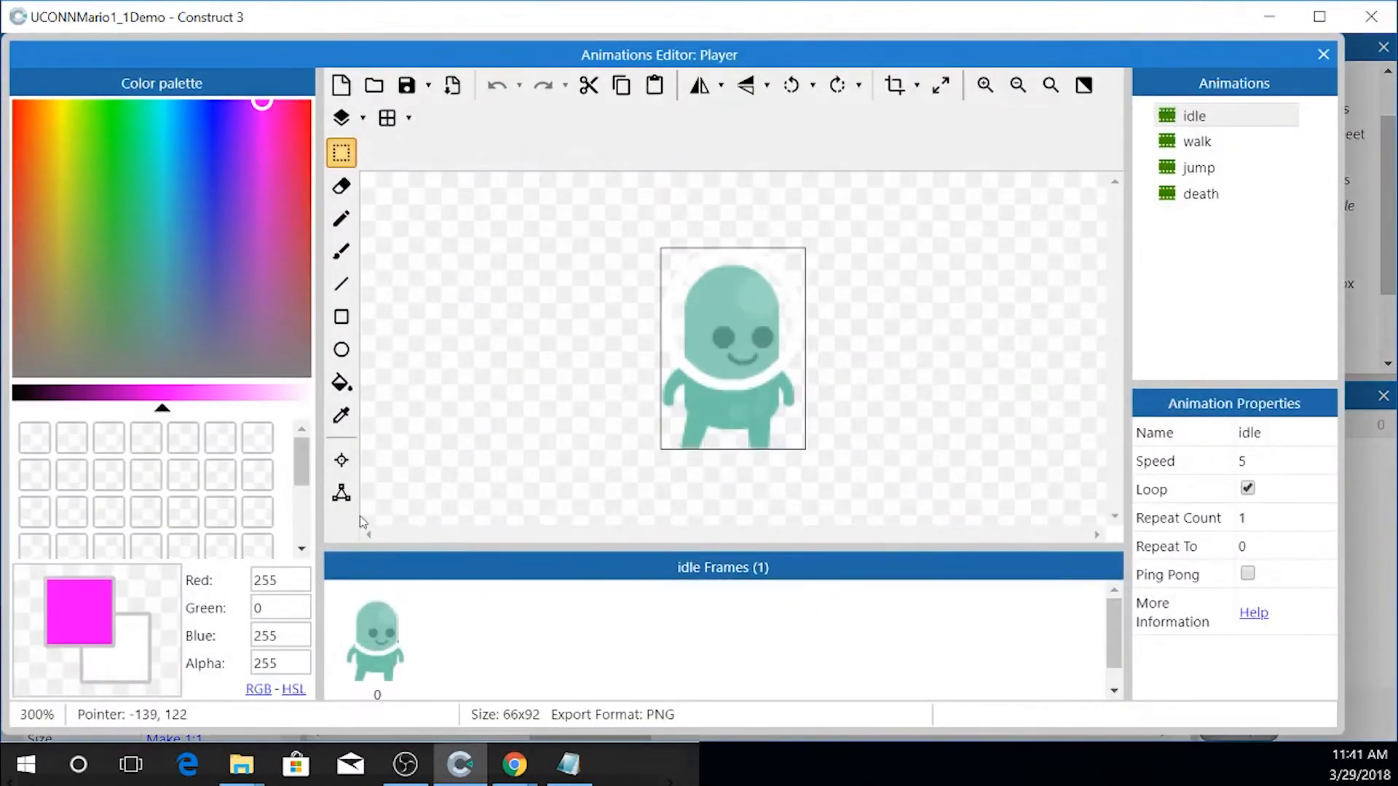
click(1210, 118)
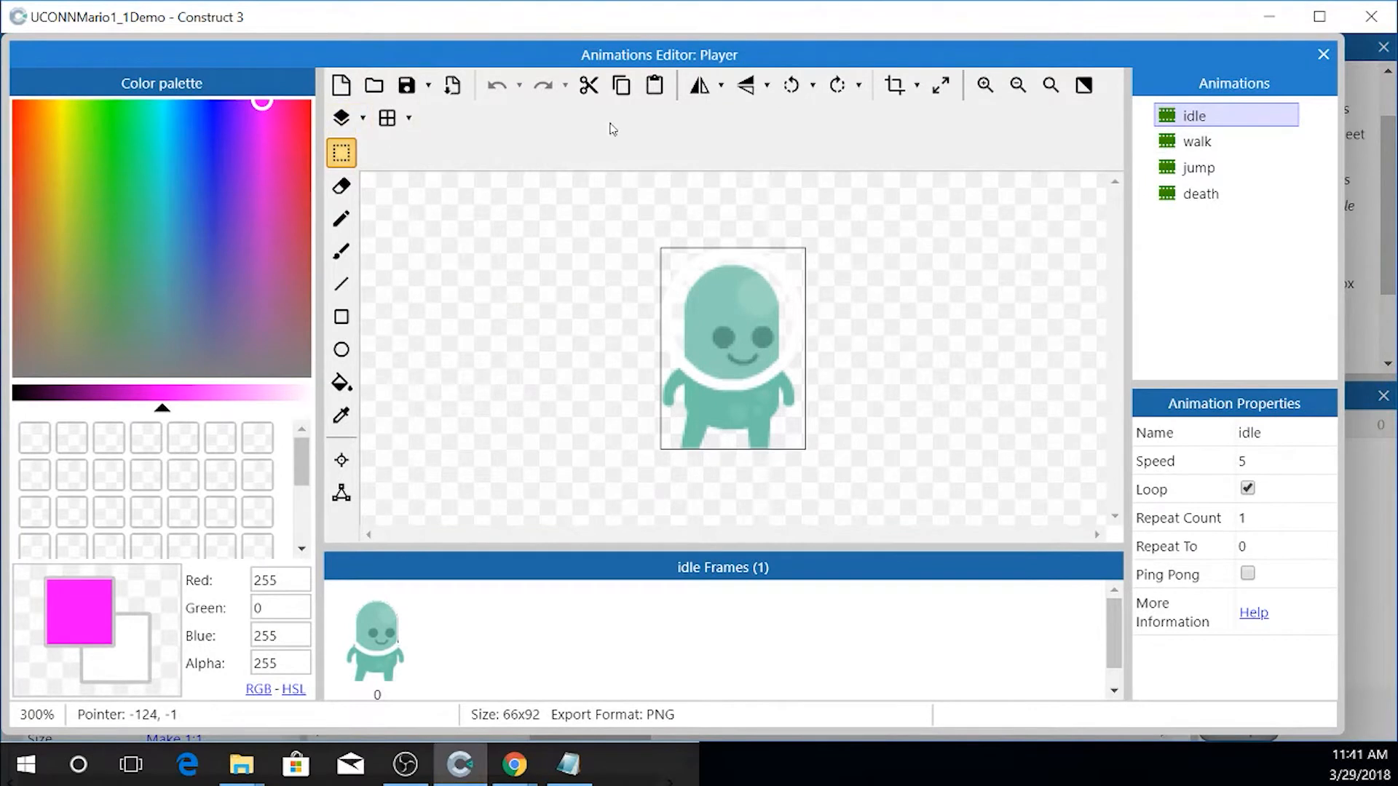
click(341, 459)
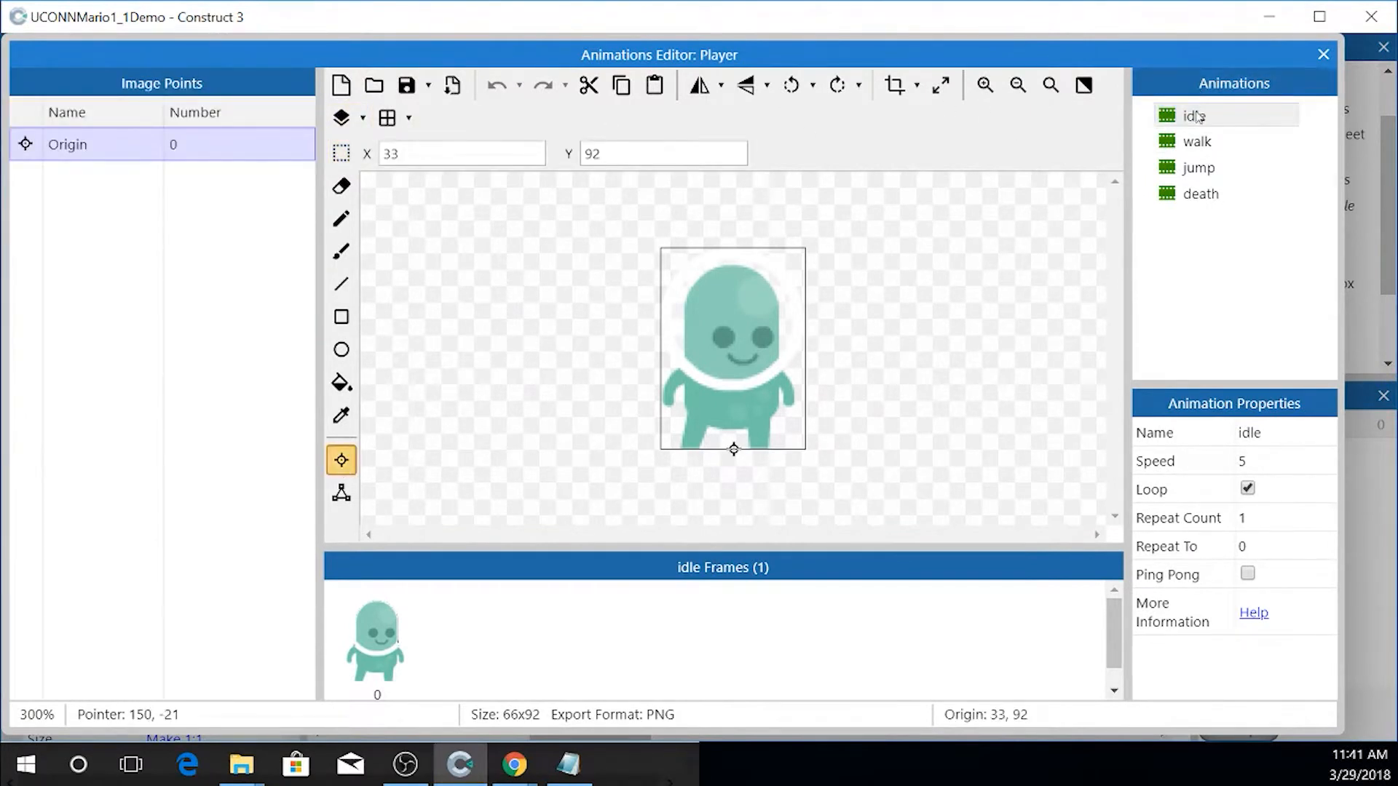
right_click(98, 144)
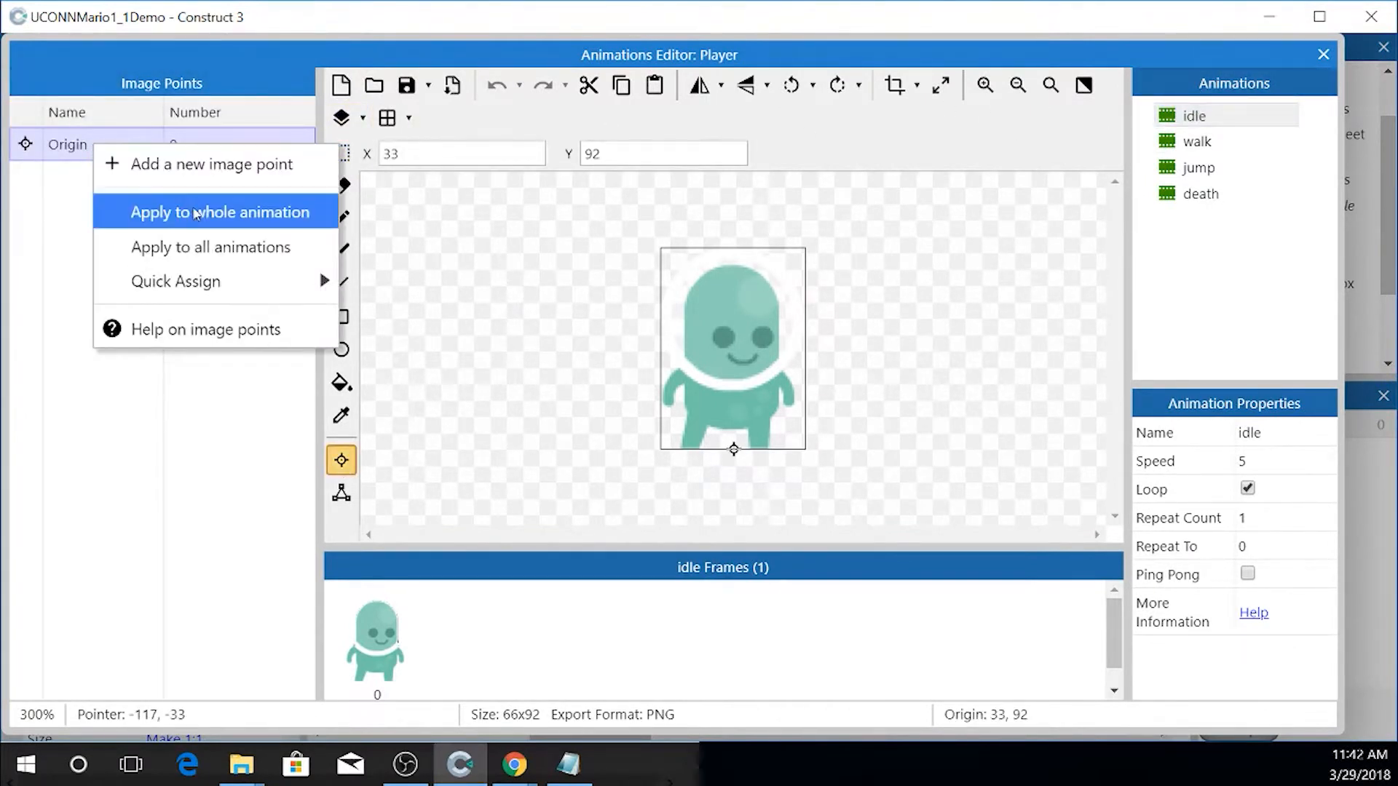
click(216, 254)
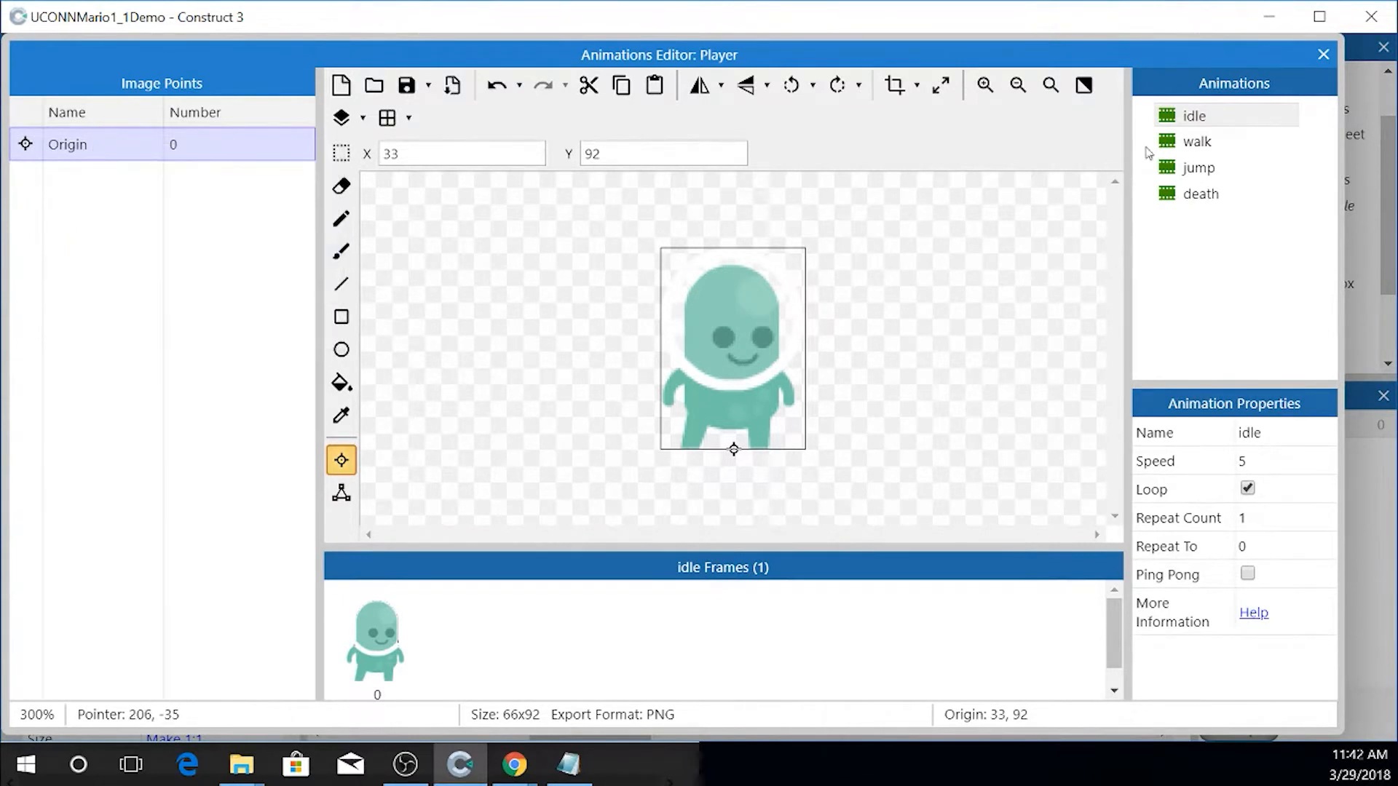
click(1196, 141)
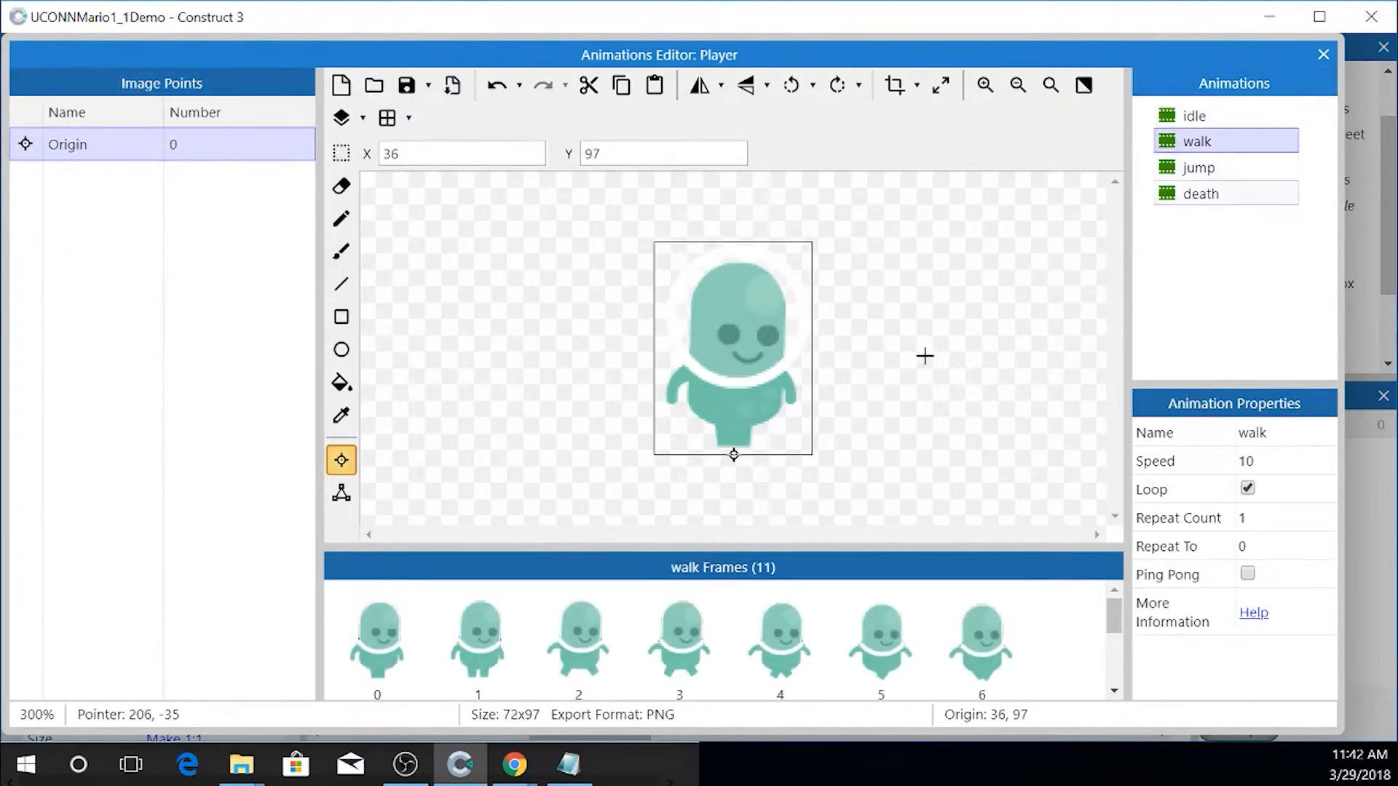
click(1189, 172)
click(1193, 192)
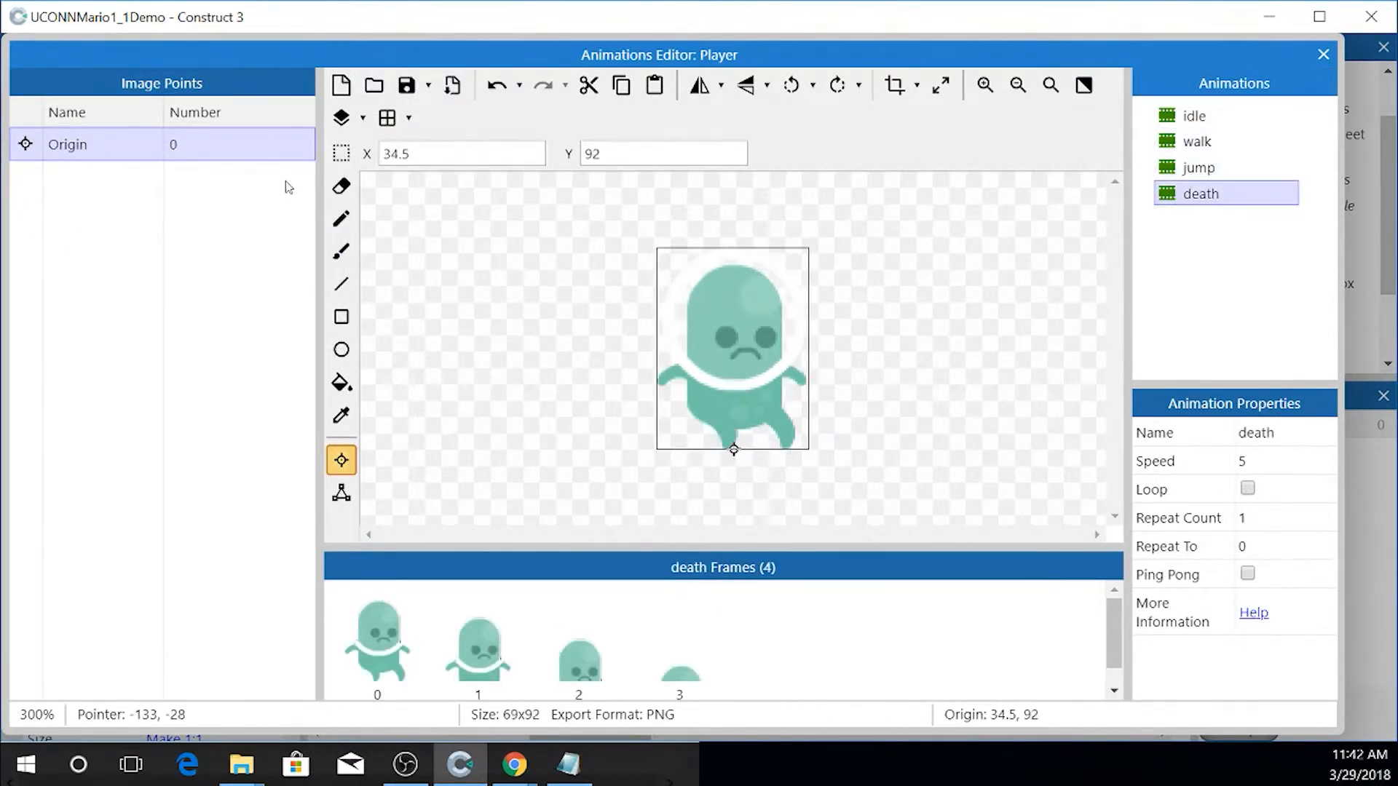
click(1323, 54)
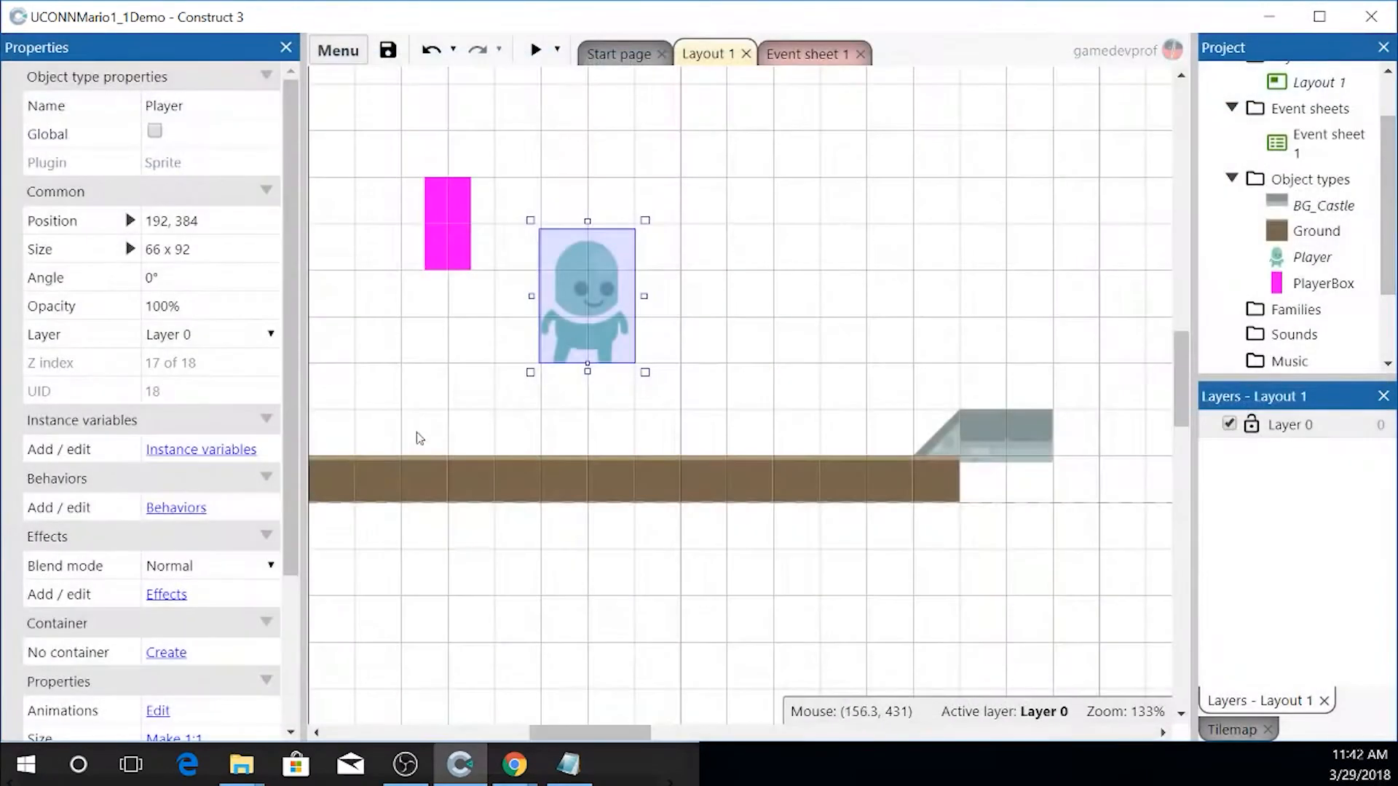
- Move PlayerBox down closer to the ground and place the Player sprite to its right at 256, 384
drag(560, 340, 607, 381)
drag(463, 214, 496, 277)
click(526, 382)
click(648, 313)
drag(648, 313, 683, 274)
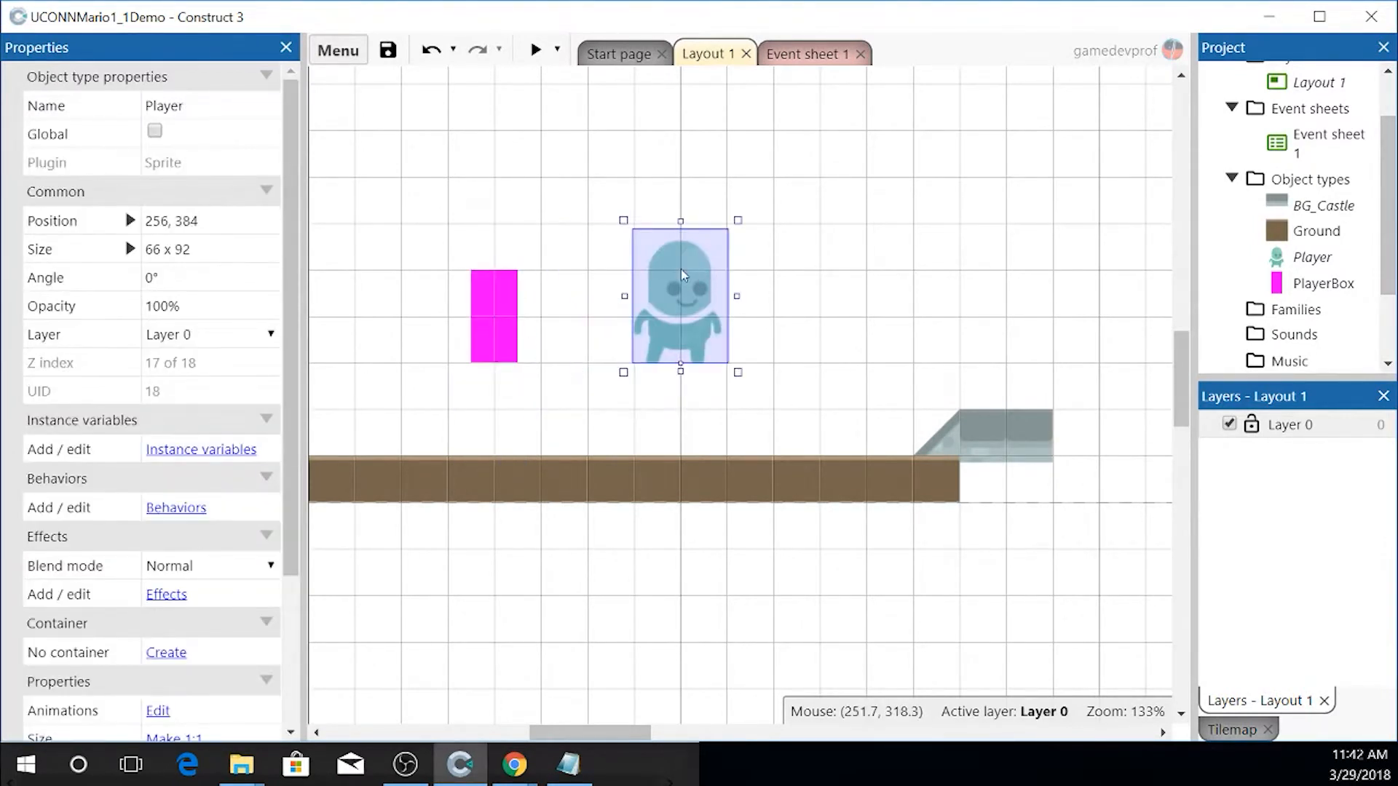
- Preview the layout, retrying the blocked popup, test running left and right and jumping, and close the preview
click(536, 49)
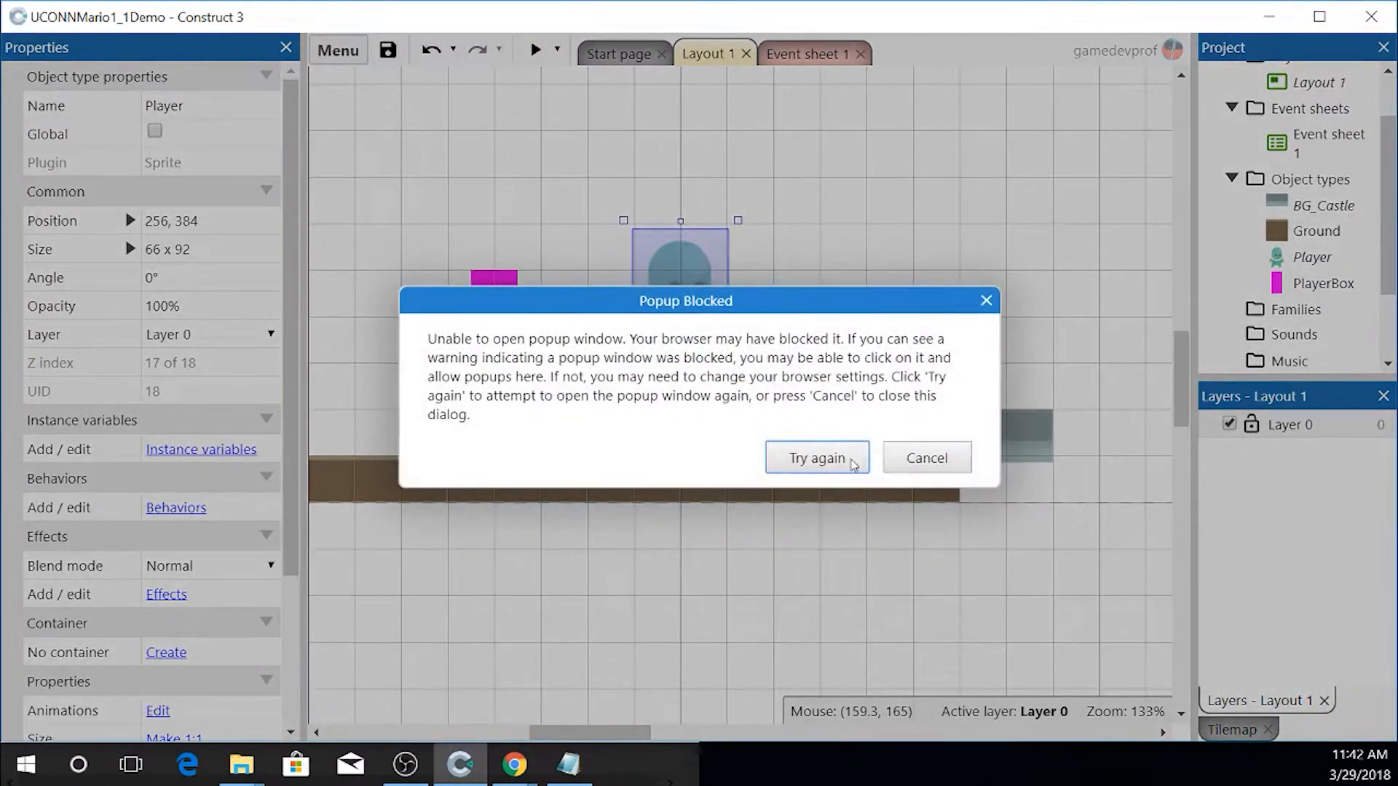
click(849, 457)
key(Right)
key(Up)
key(Left)
key(Right)
key(Up)
key(Left)
key(Right)
key(Left)
key(Up)
key(Right)
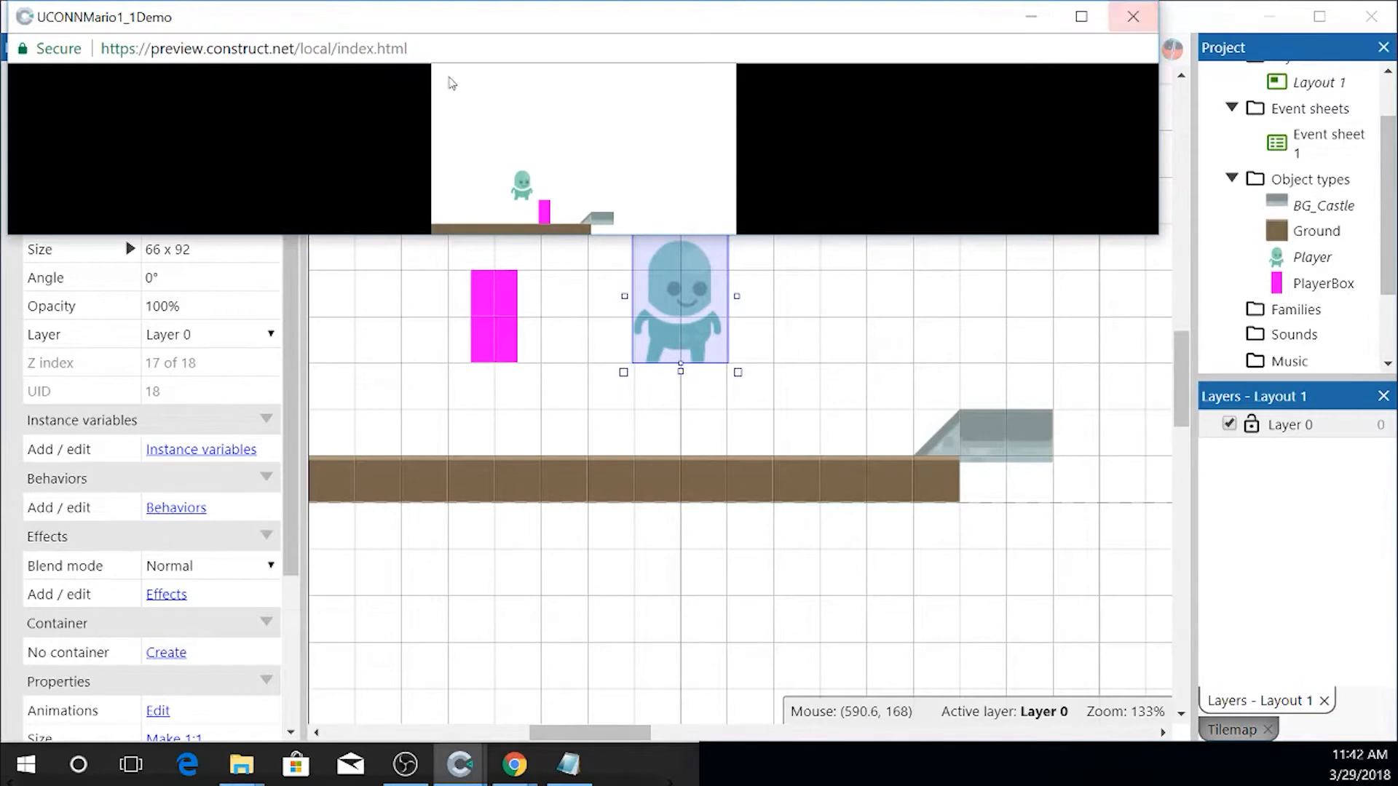
click(1212, 36)
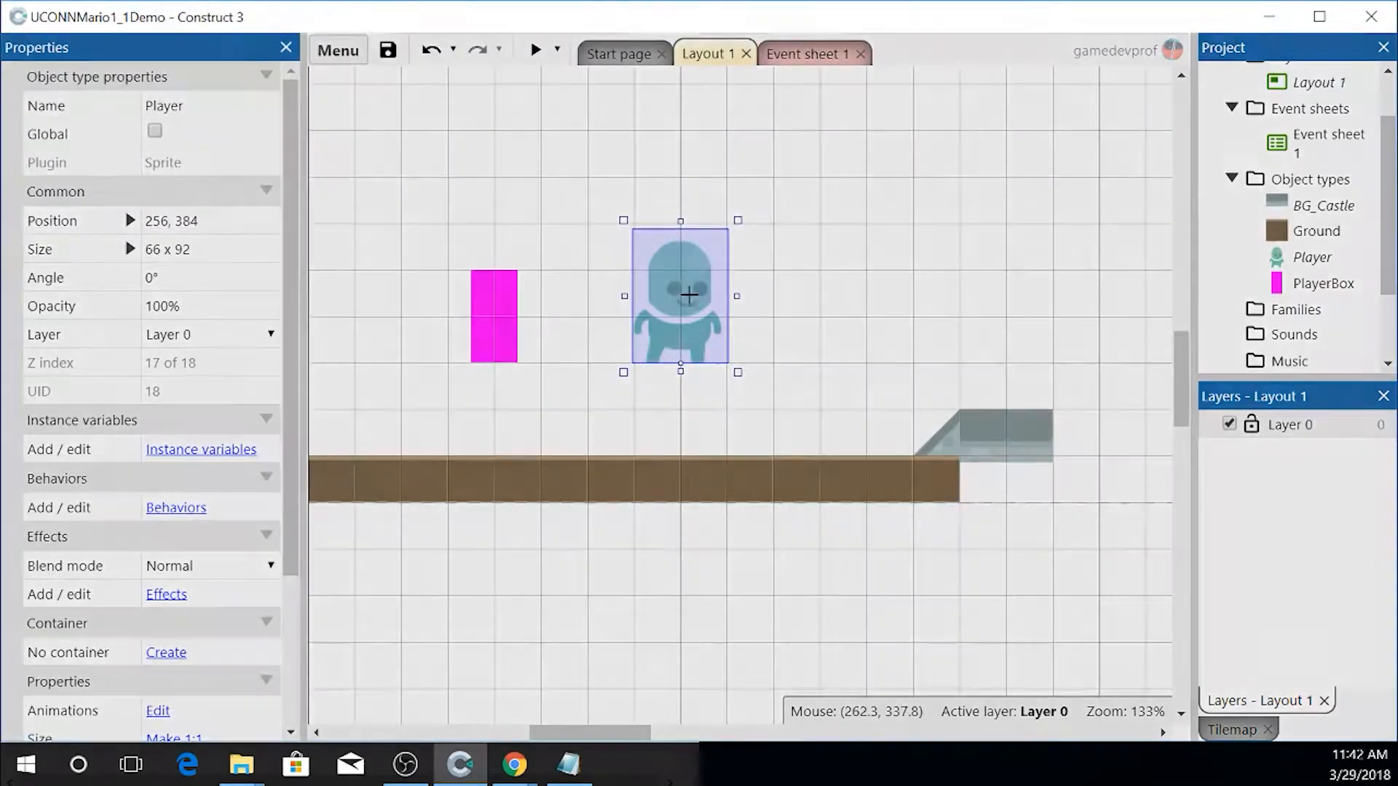
- Duplicate the Player's idle frame and shift the upper part of the copied character down 4 pixels
double_click(688, 294)
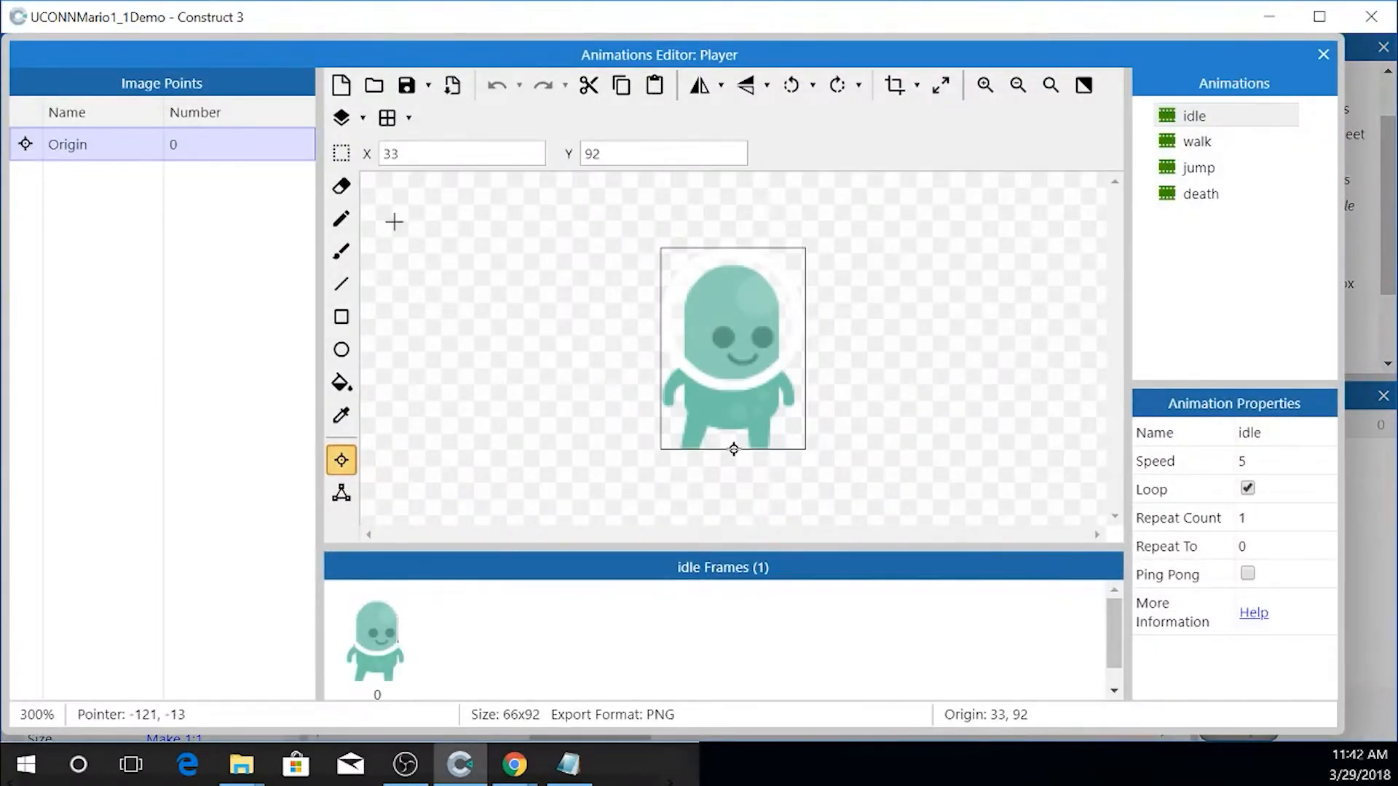
right_click(380, 624)
click(448, 636)
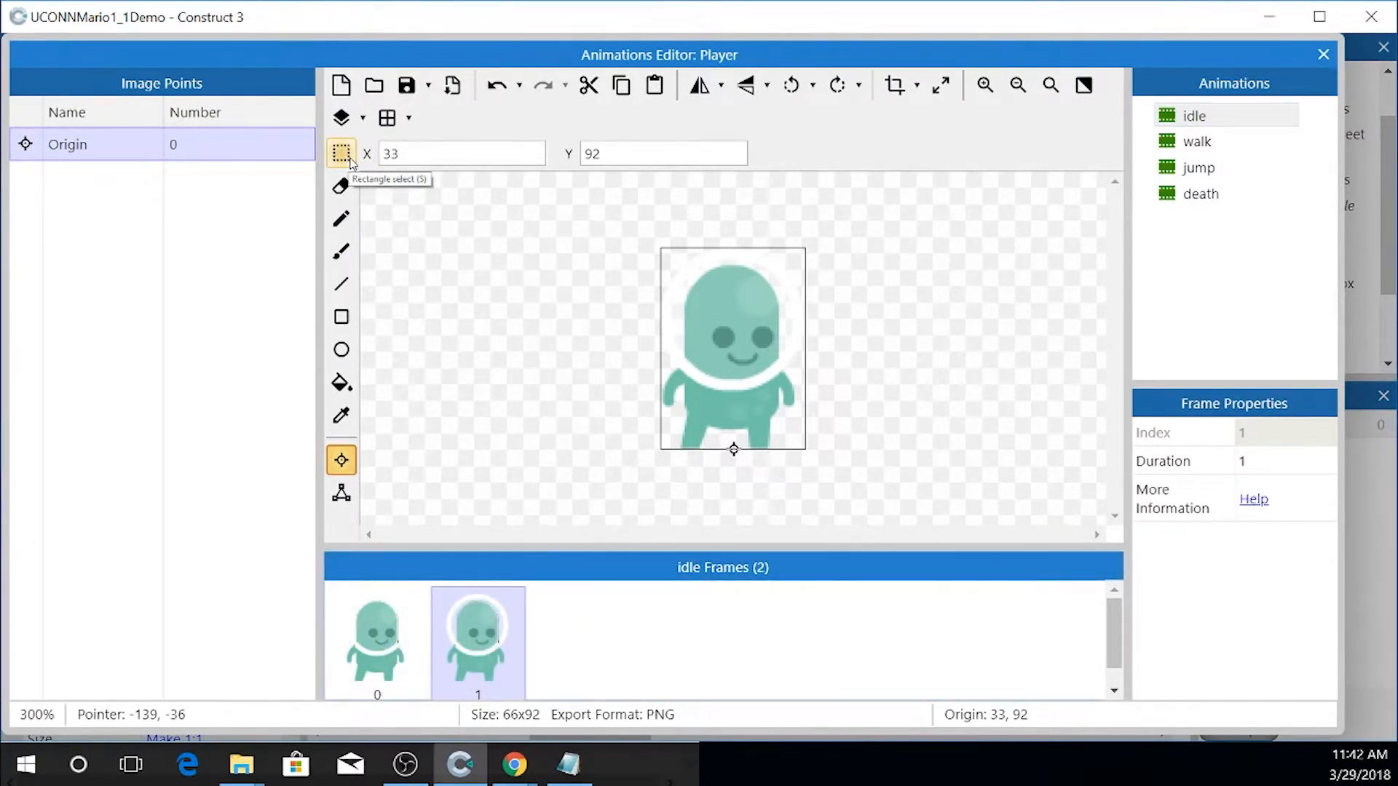
click(340, 155)
drag(637, 235, 821, 414)
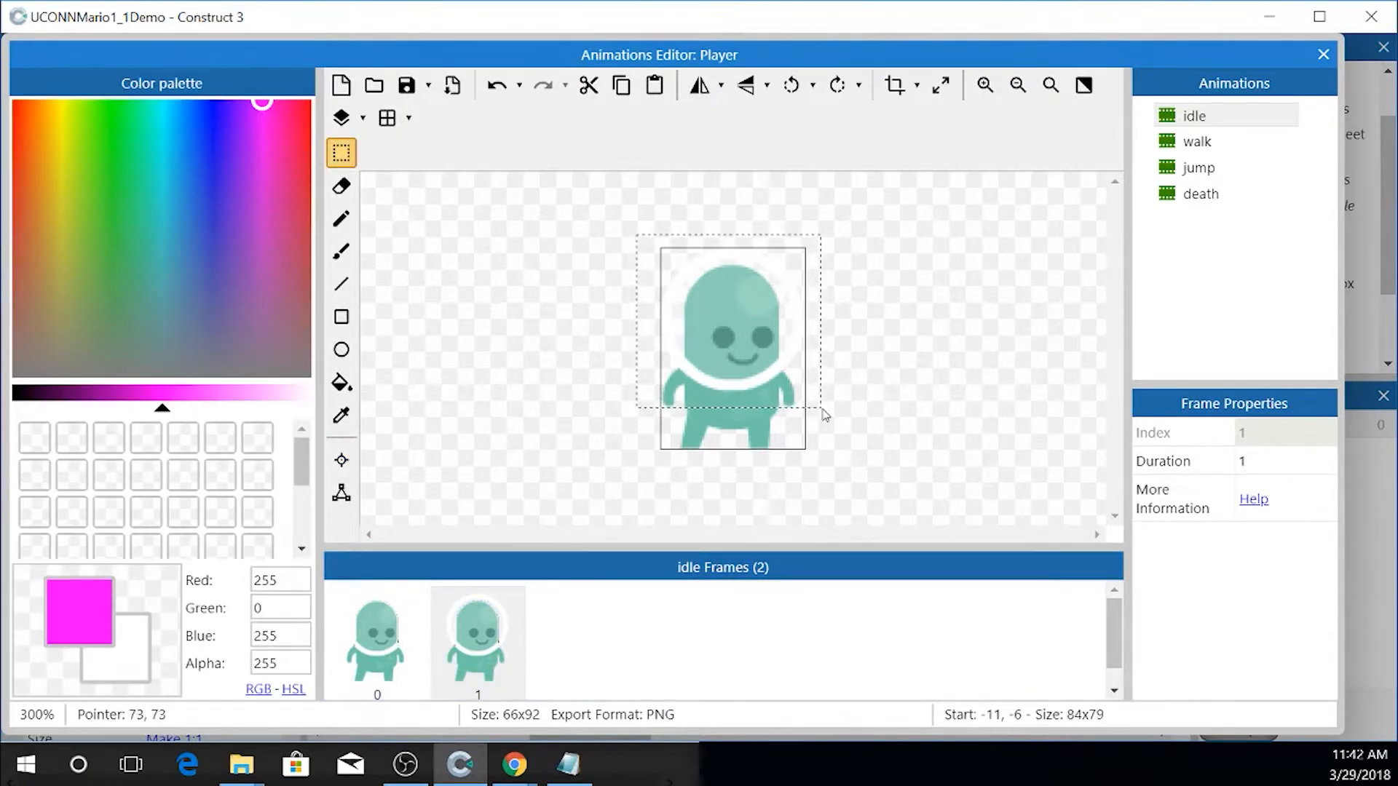
drag(744, 296, 744, 304)
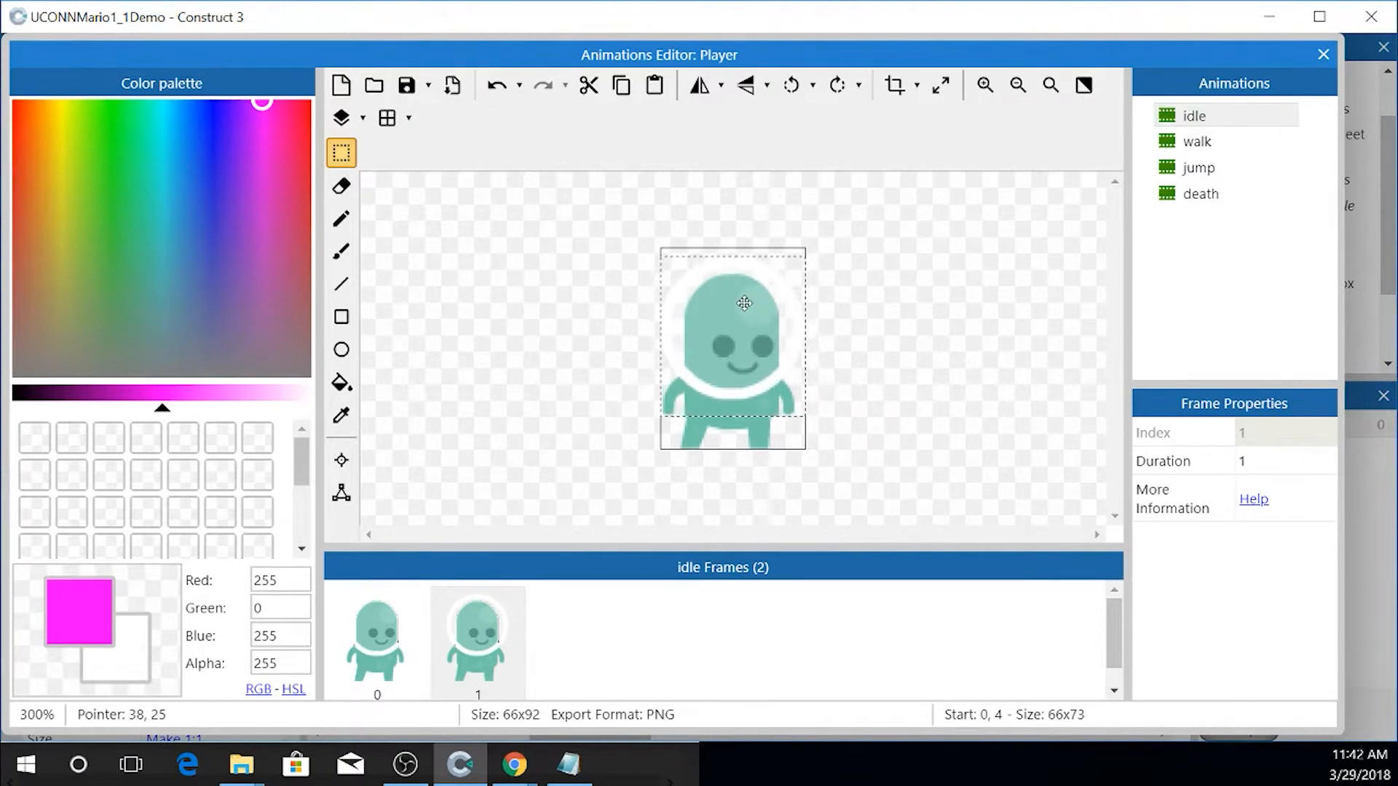
click(630, 328)
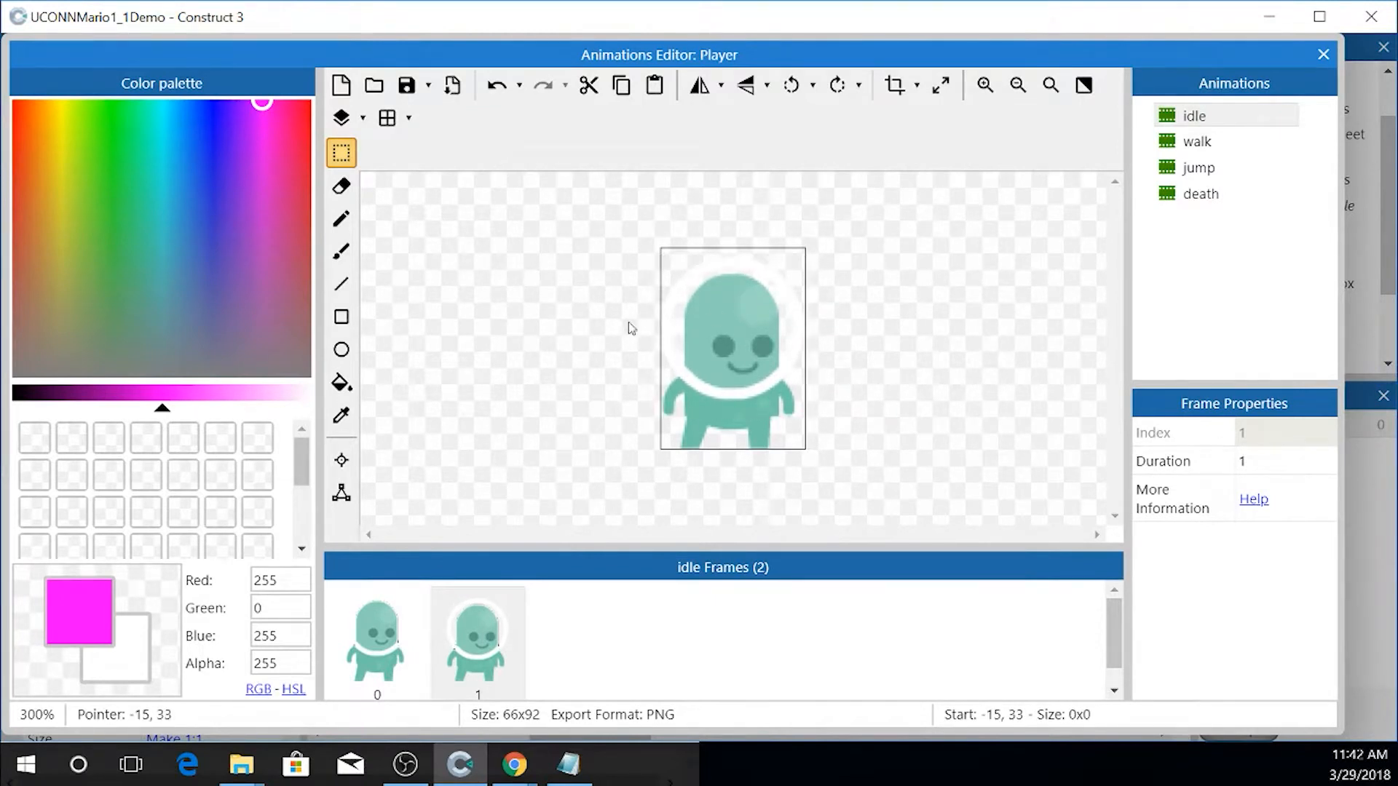
- Sample the green of the character's lower body and touch up the second idle frame around the legs with a size 2 brush
click(341, 251)
click(730, 430)
click(341, 415)
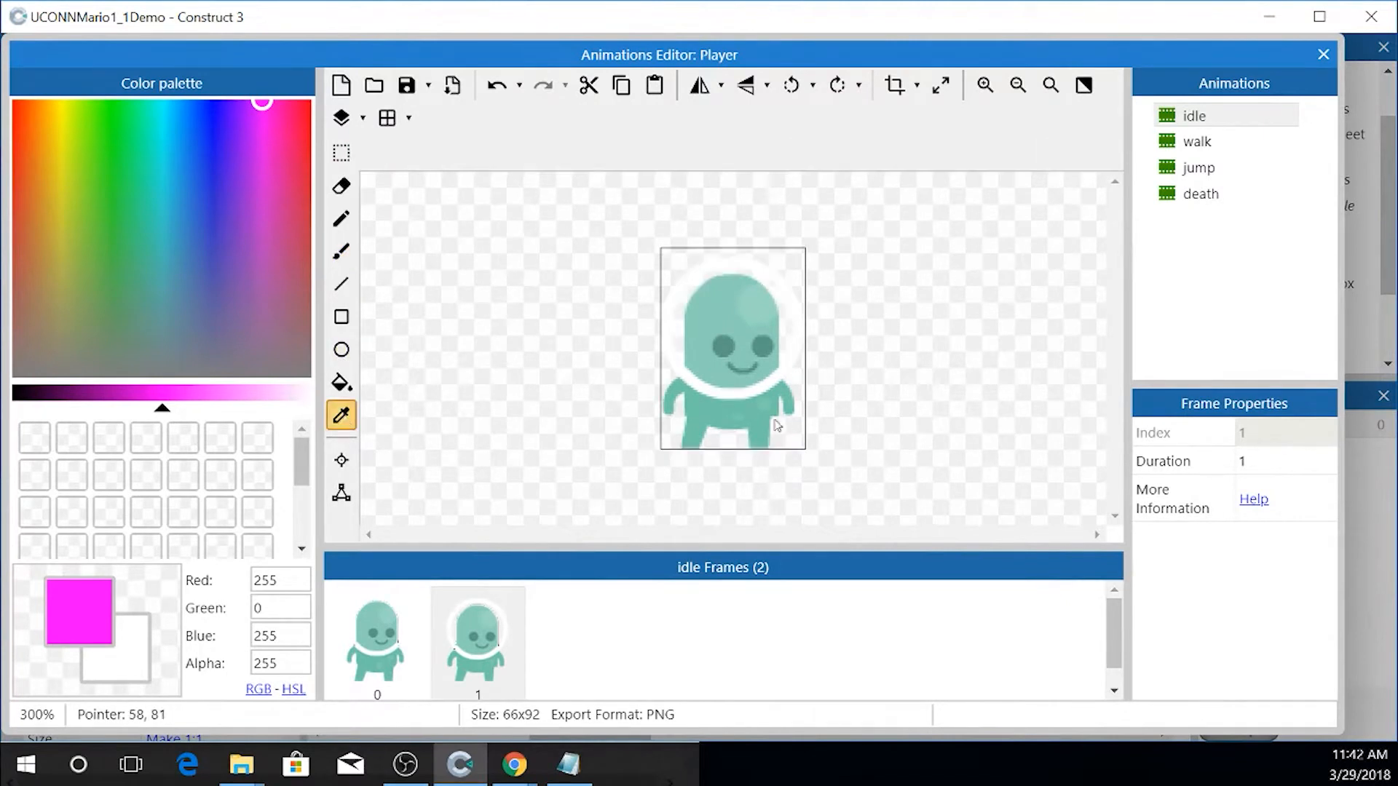
click(759, 418)
click(341, 219)
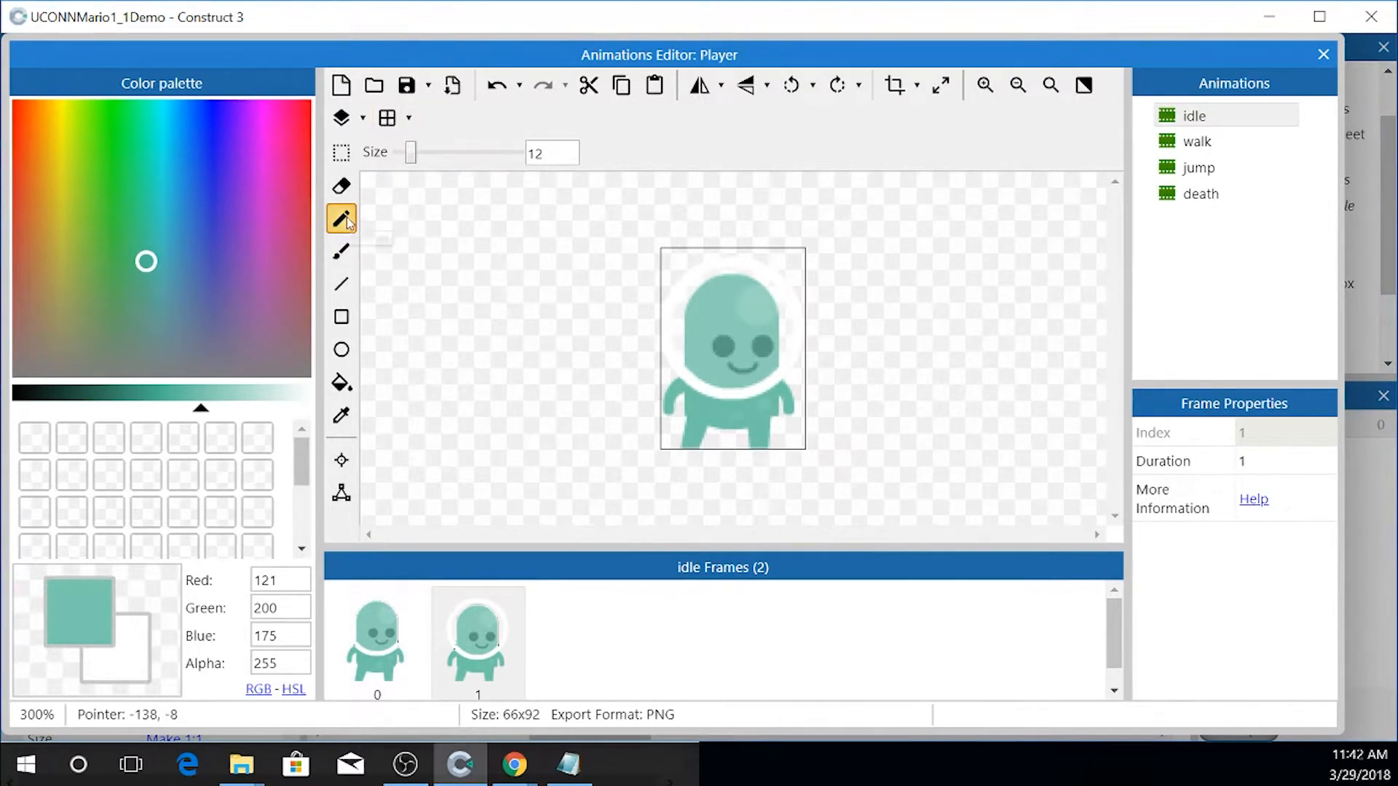
click(340, 251)
scroll(774, 455, up, 2)
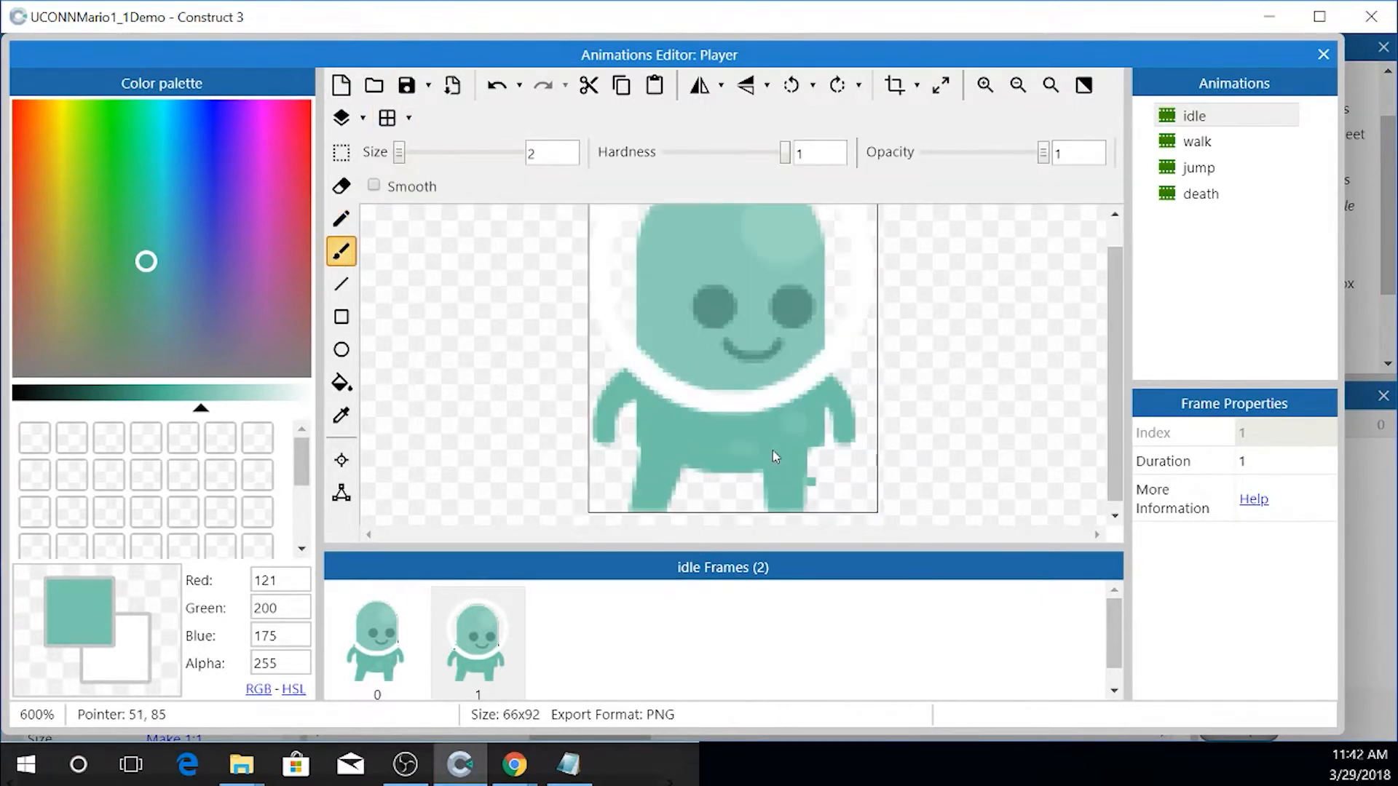
scroll(774, 455, up, 1)
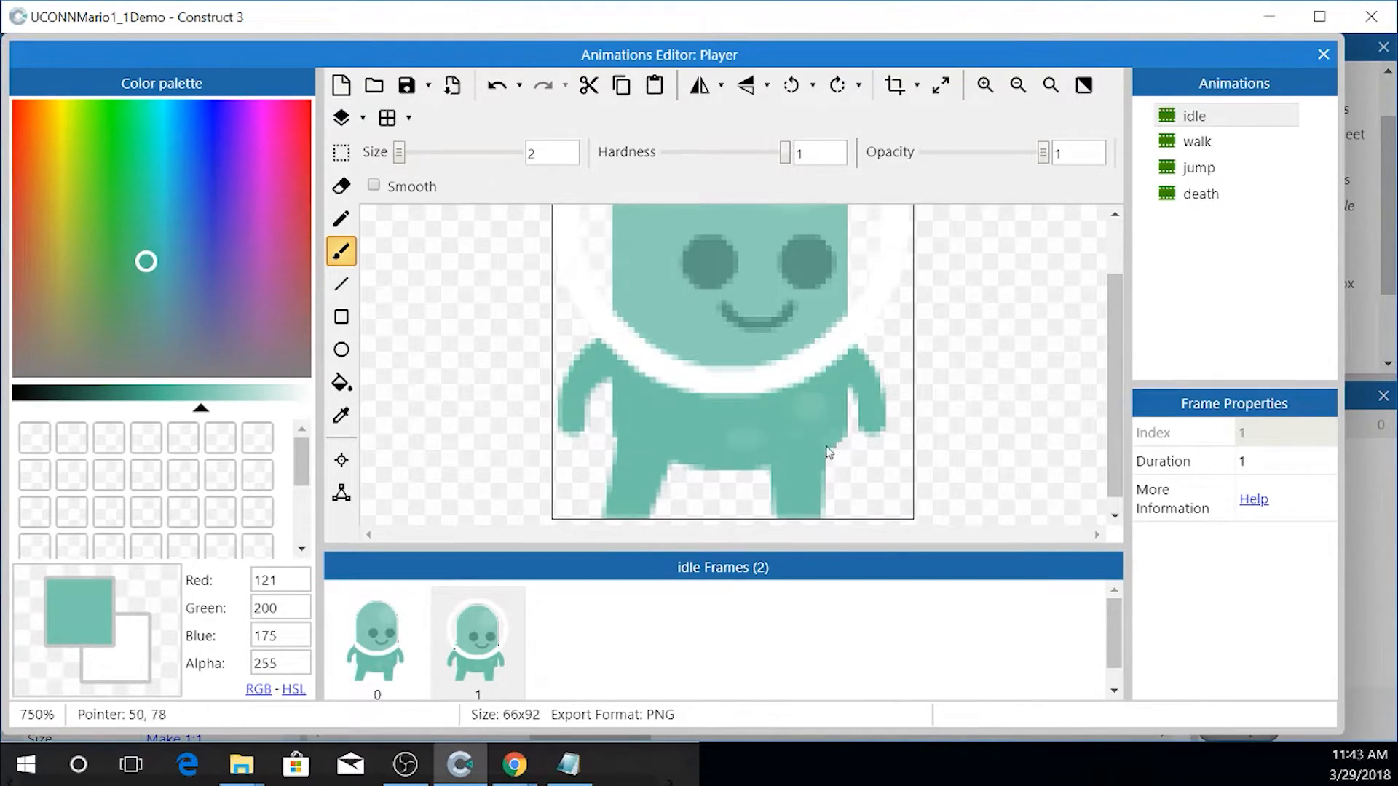
scroll(702, 465, down, 1)
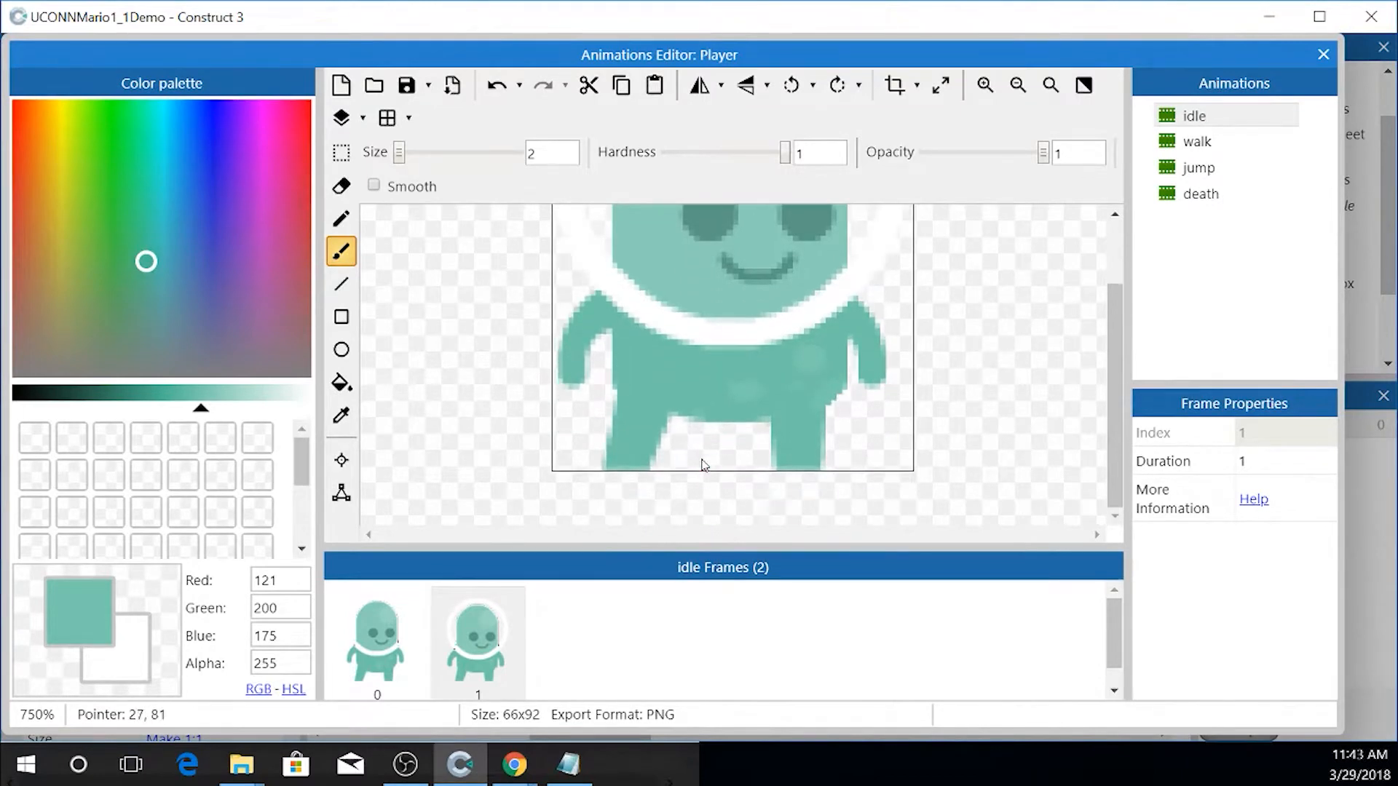
ctrl+scroll(703, 466, down, 1)
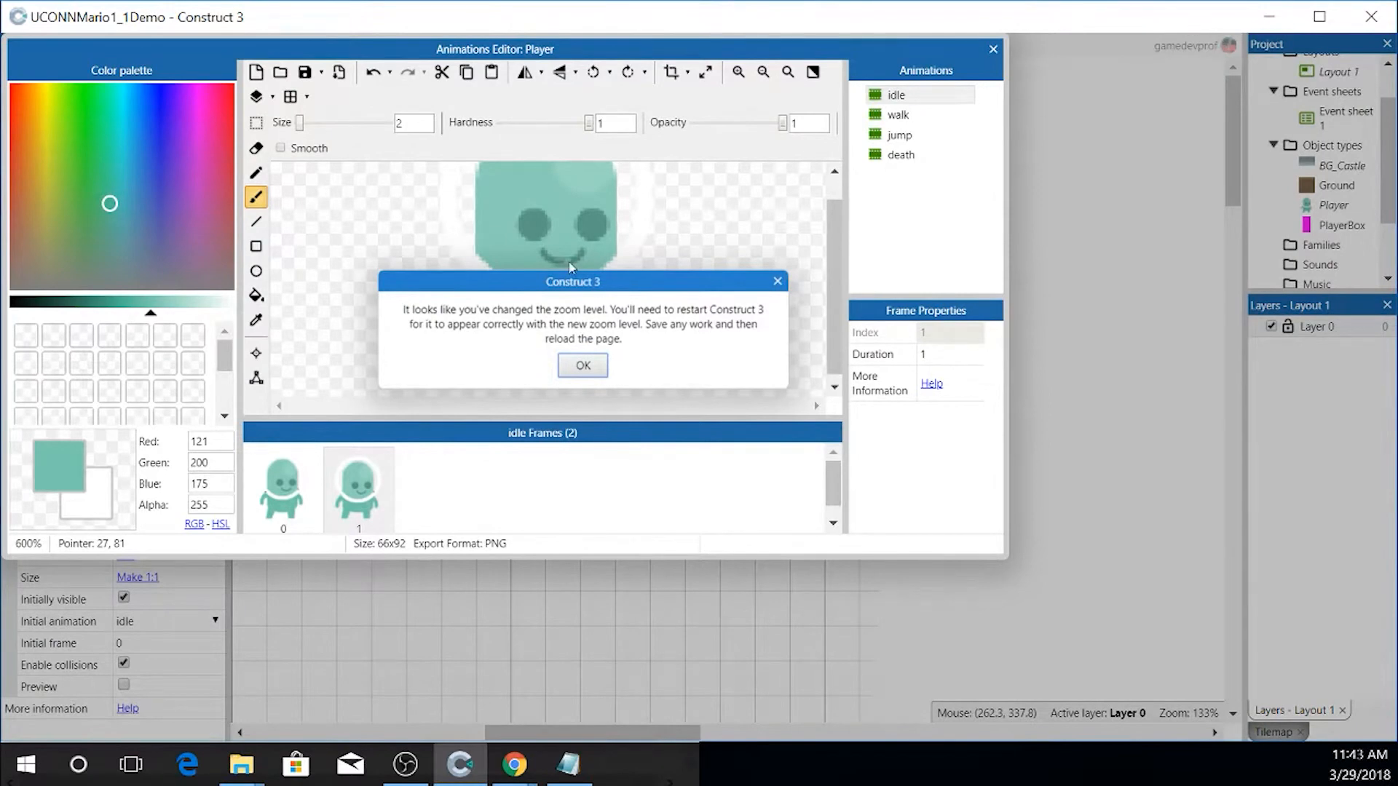
- Dismiss the zoom-level notice, close the Player's Animations Editor and save the project
click(583, 365)
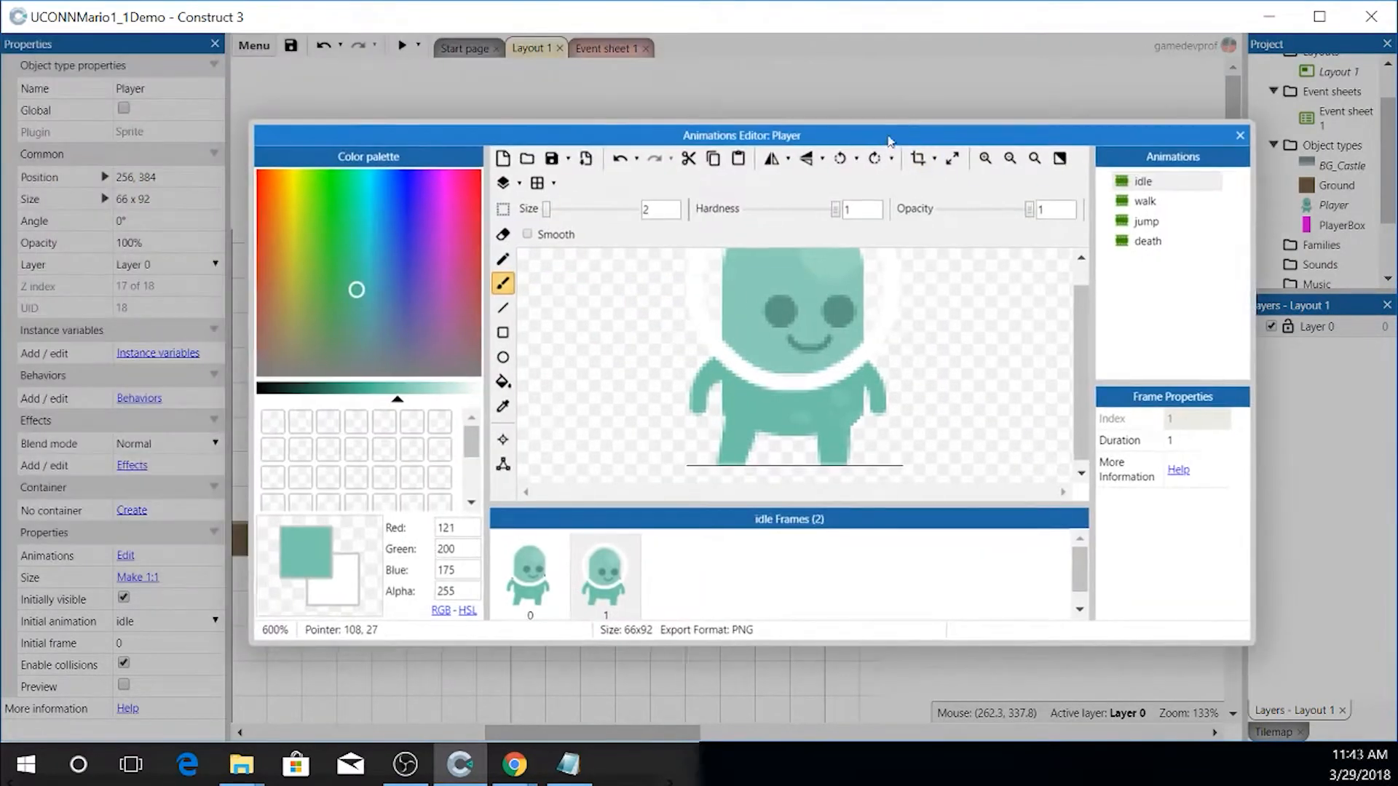
click(719, 577)
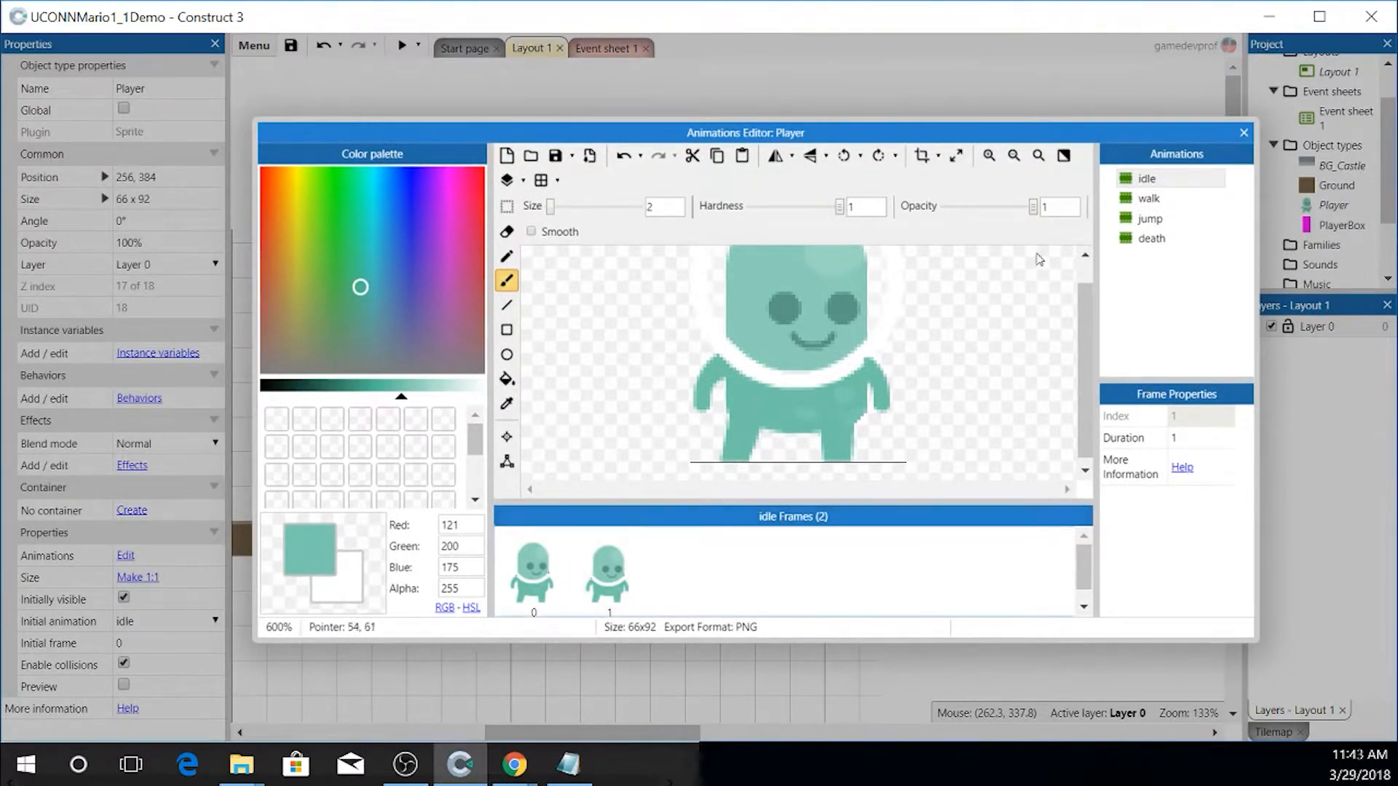
drag(1083, 326, 1097, 271)
click(1243, 132)
scroll(749, 473, up, 10)
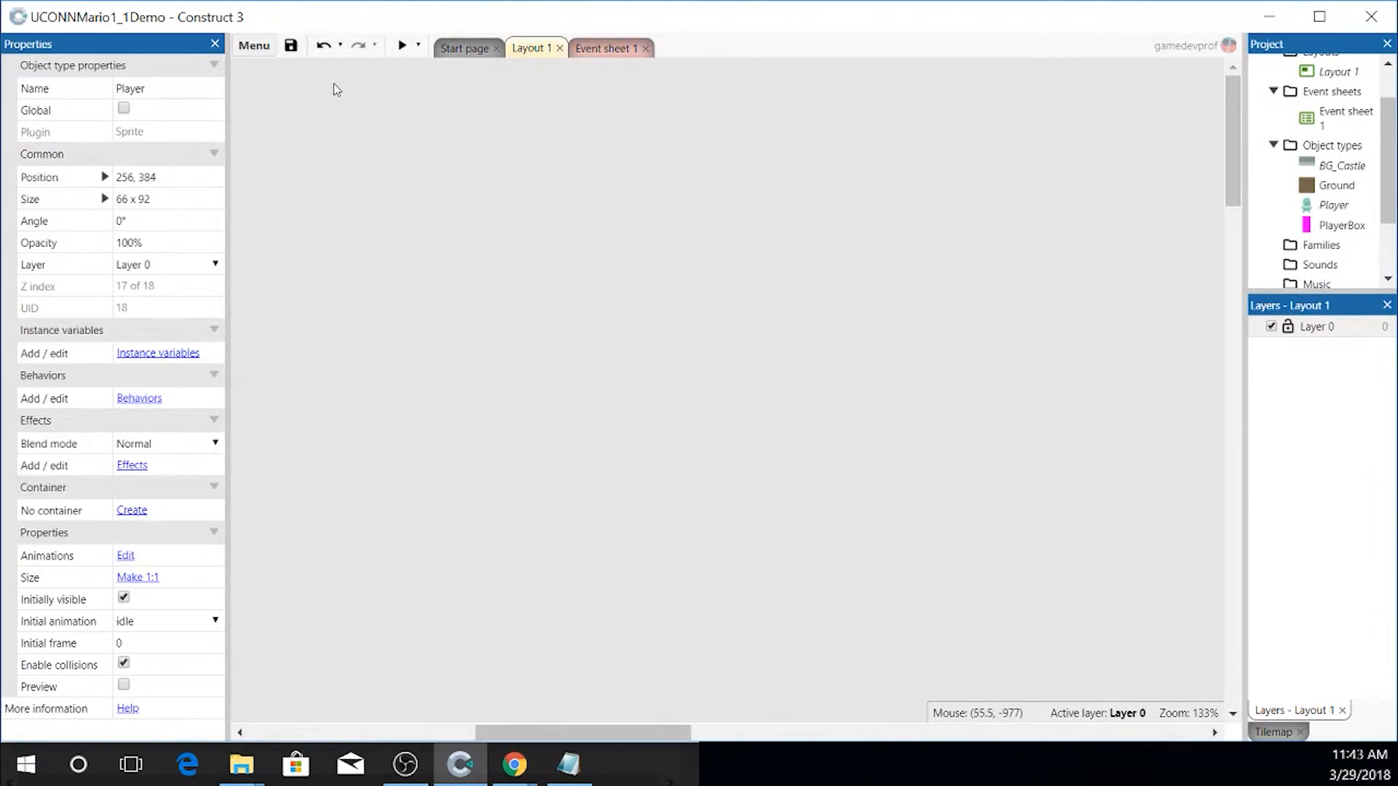
click(290, 45)
- Preview the layout, retrying the blocked popup, watch the Player's idle animation in the maximized window, and close the preview
drag(1232, 131, 1236, 344)
scroll(655, 449, down, 3)
scroll(543, 300, up, 3)
click(401, 45)
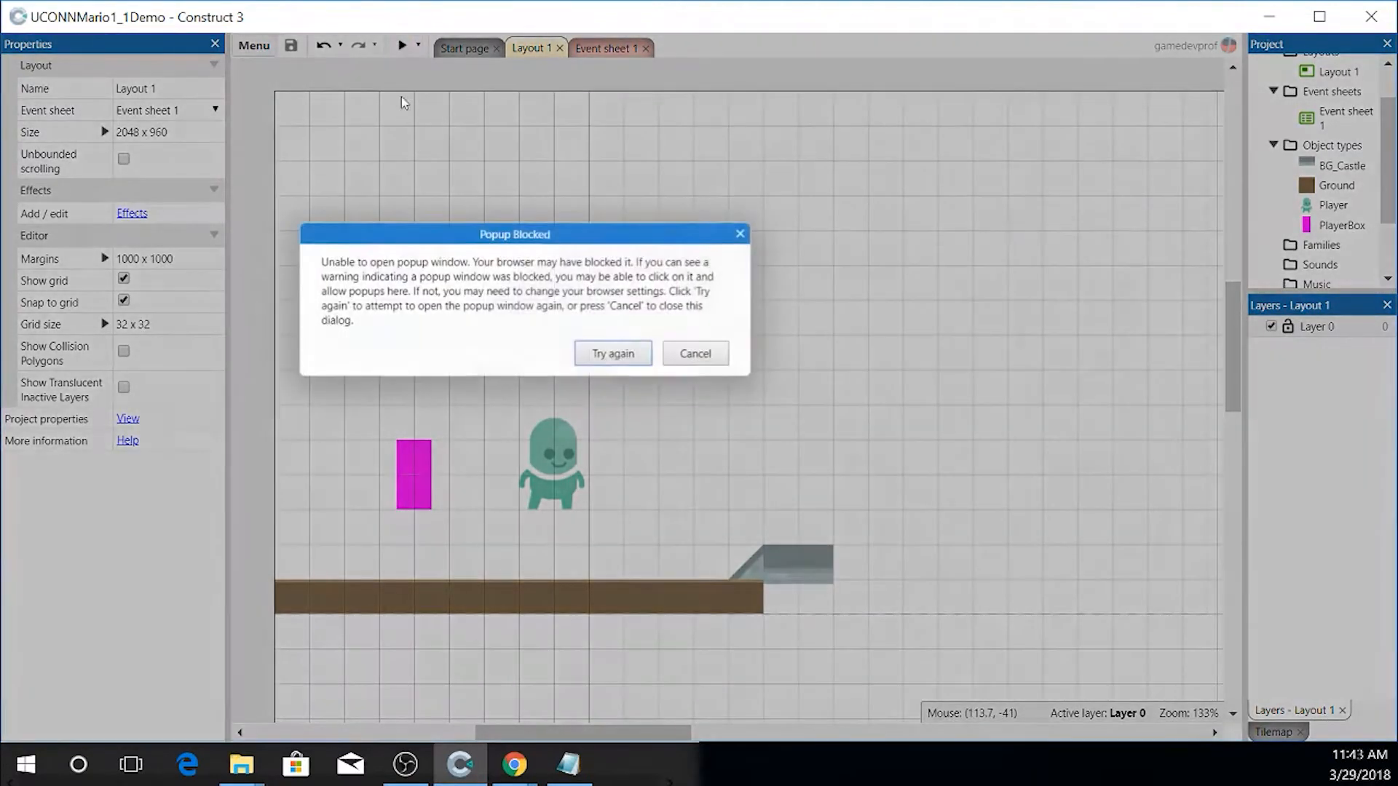
click(613, 354)
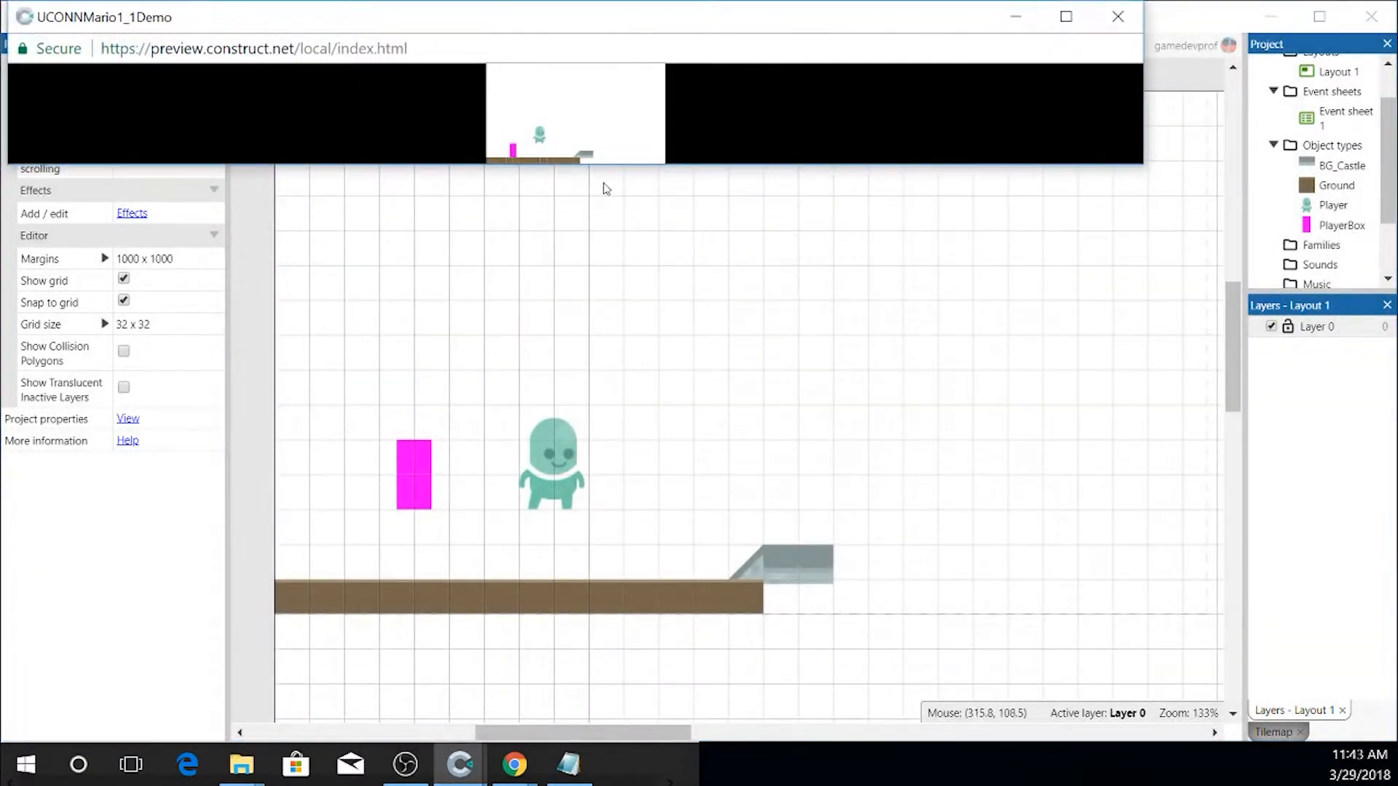
double_click(752, 28)
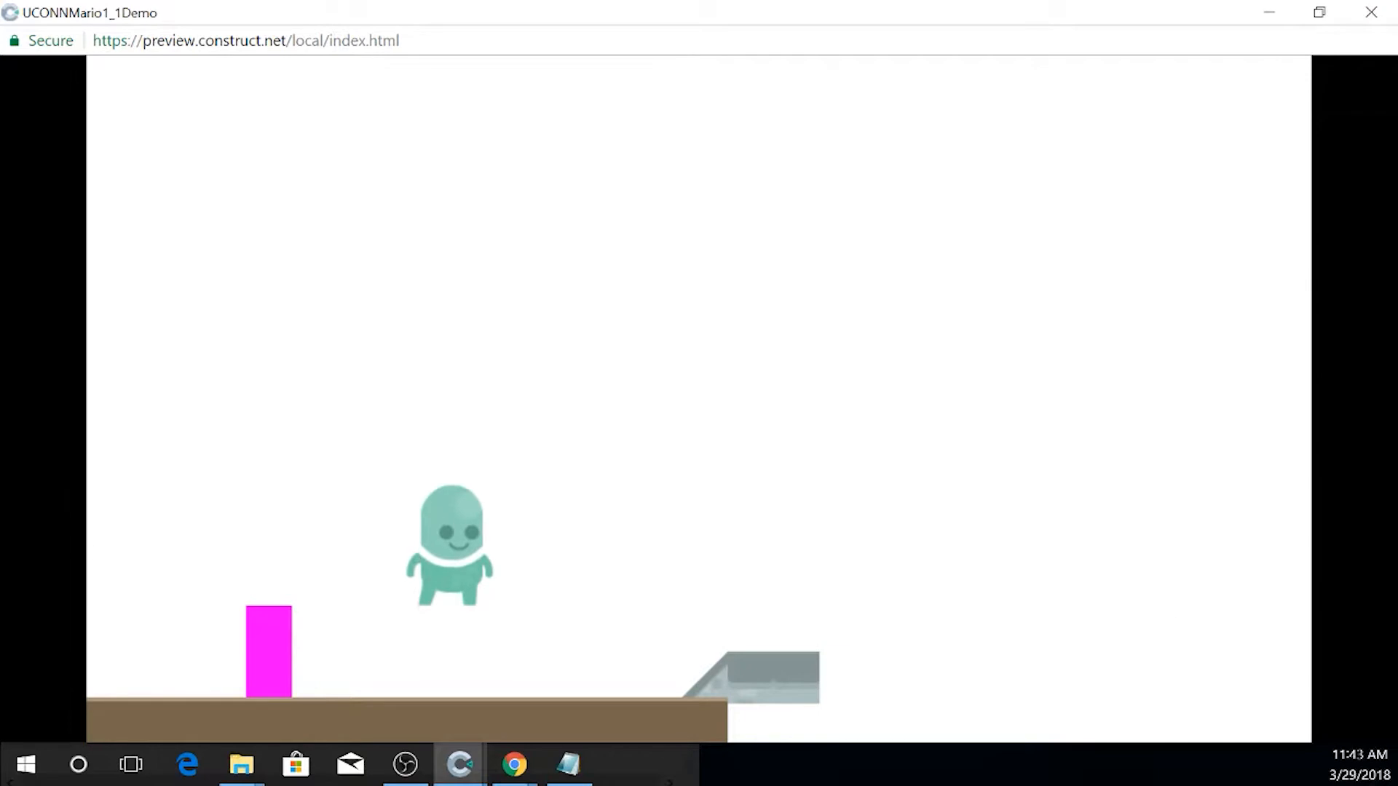
click(1371, 13)
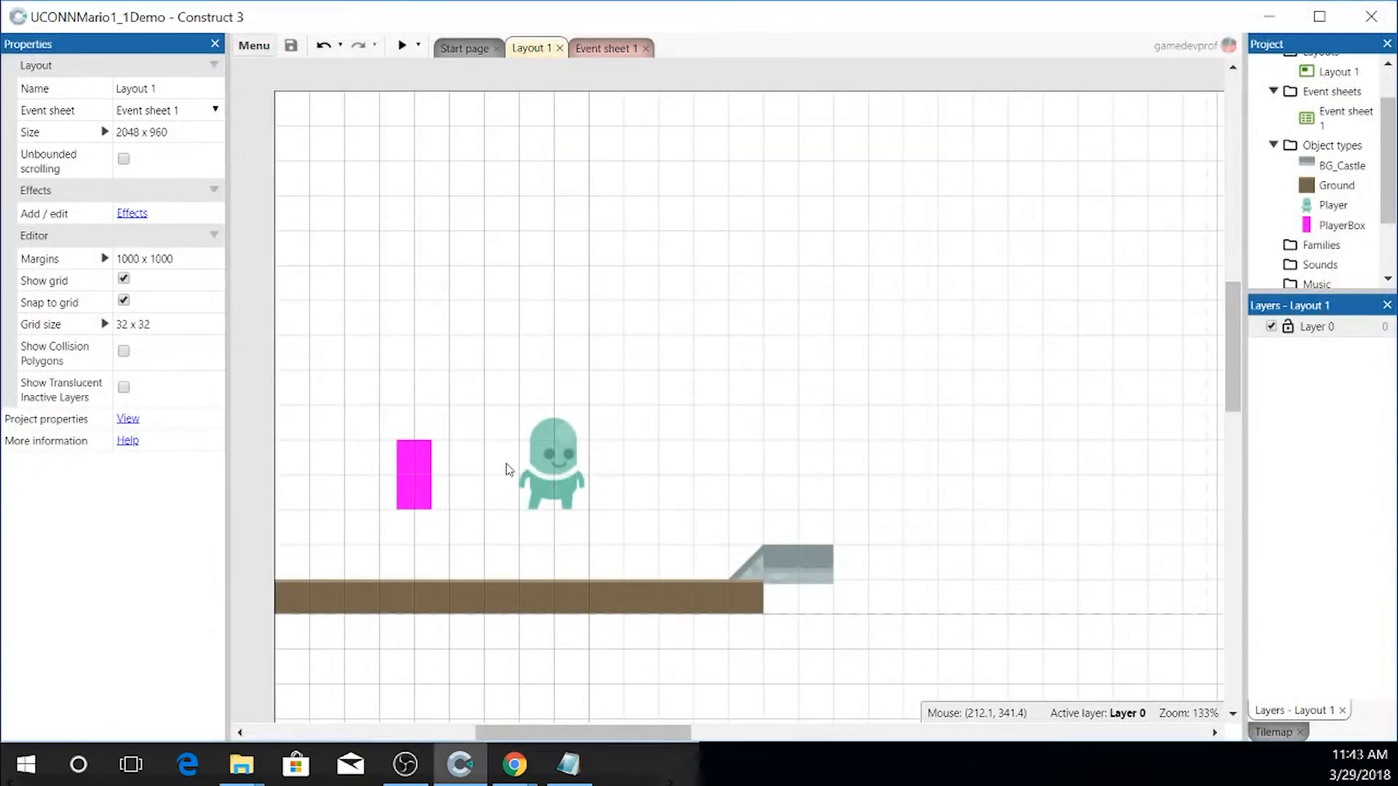
- Move the Player sprite farther right of PlayerBox to 288, 384 and check the properties of both objects
mouse_move(553, 466)
mouse_down()
mouse_move(621, 355)
mouse_move(556, 442)
mouse_move(418, 467)
mouse_move(402, 450)
mouse_move(436, 382)
mouse_move(575, 449)
mouse_up()
click(427, 478)
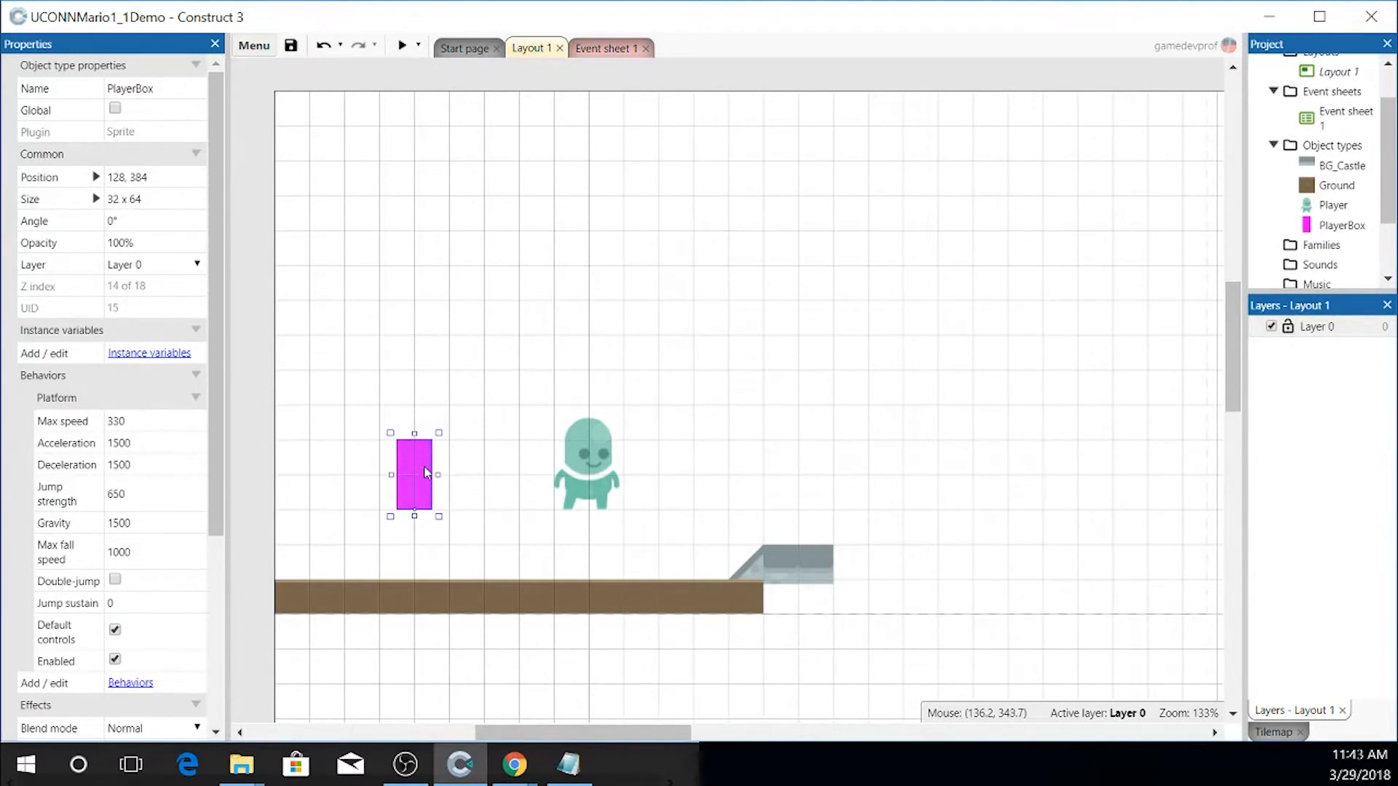
click(591, 466)
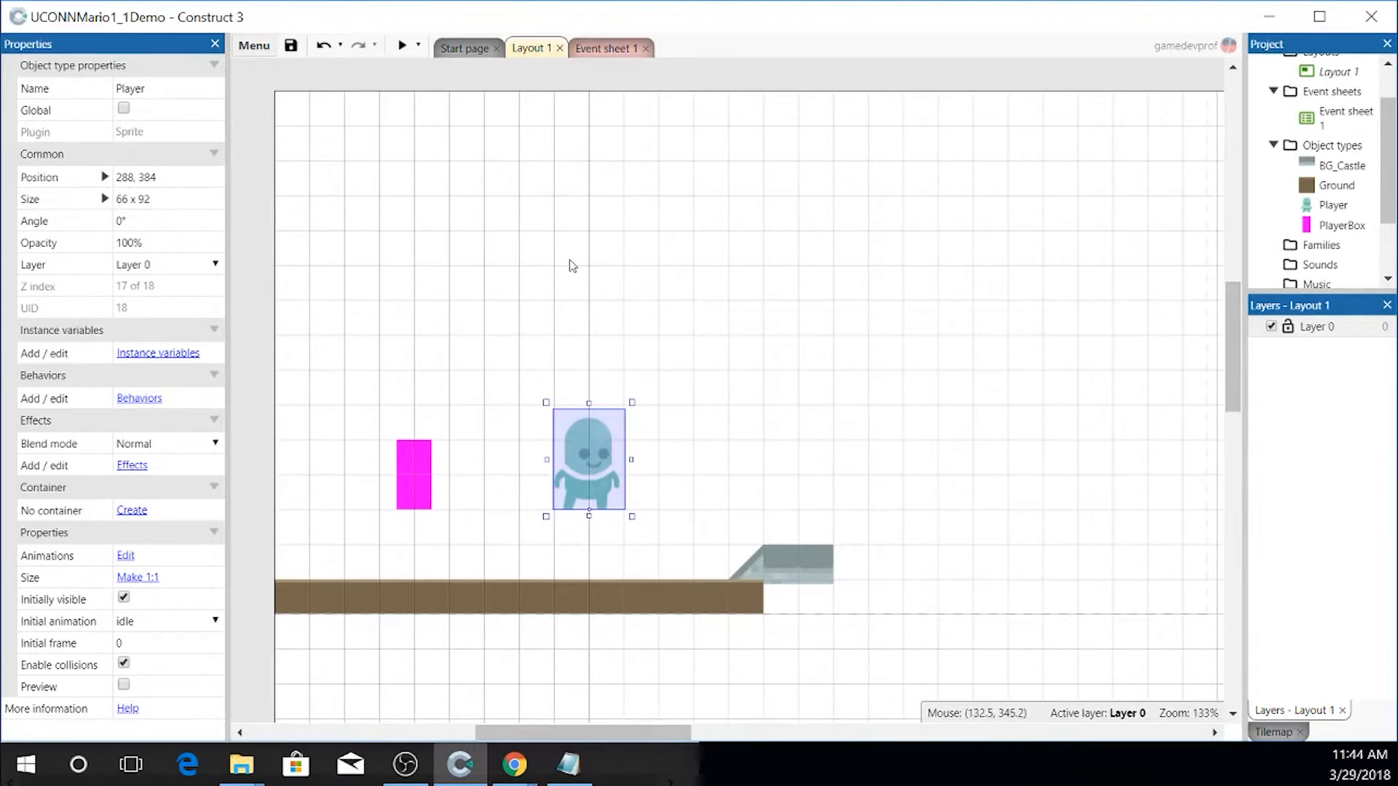
- Add an event with the System condition Every tick to Event sheet 1
click(615, 48)
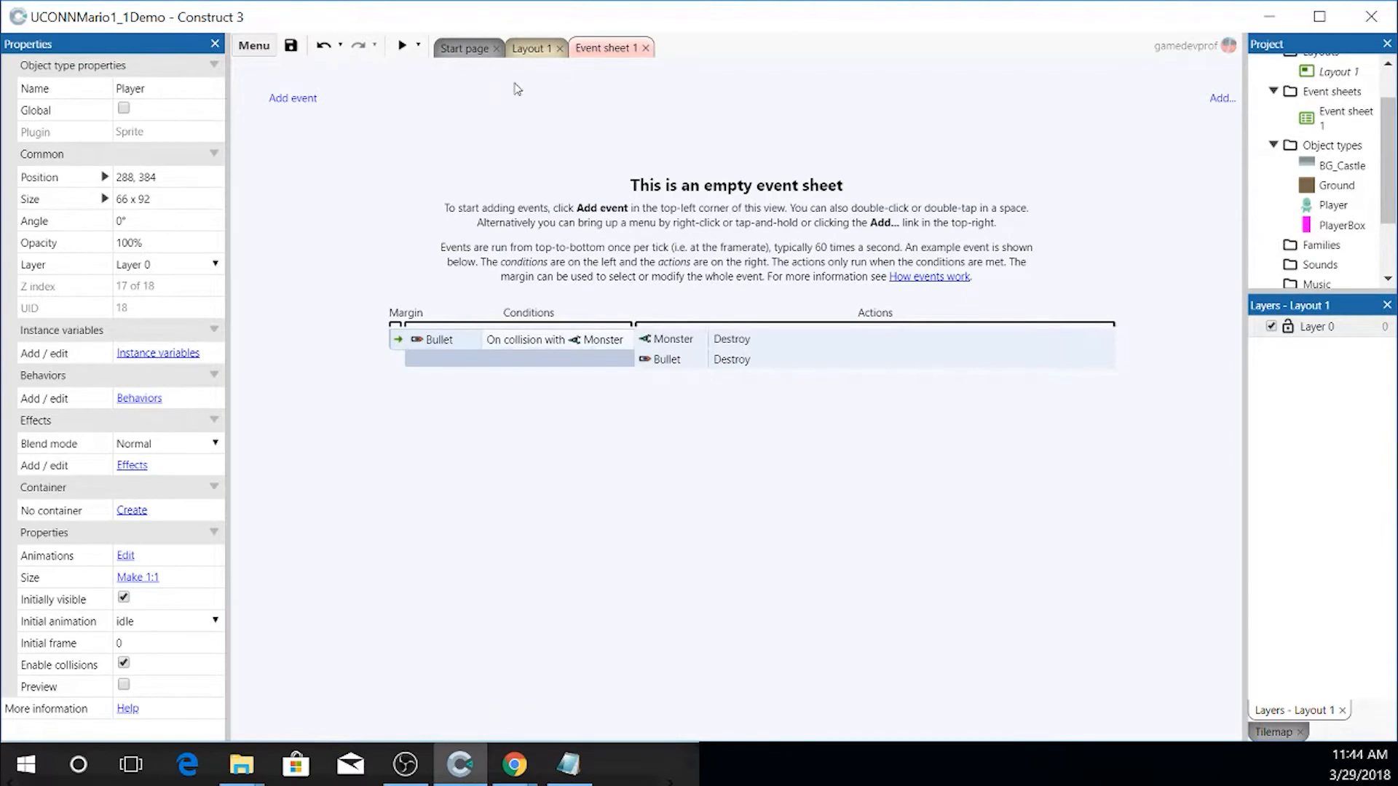
click(312, 96)
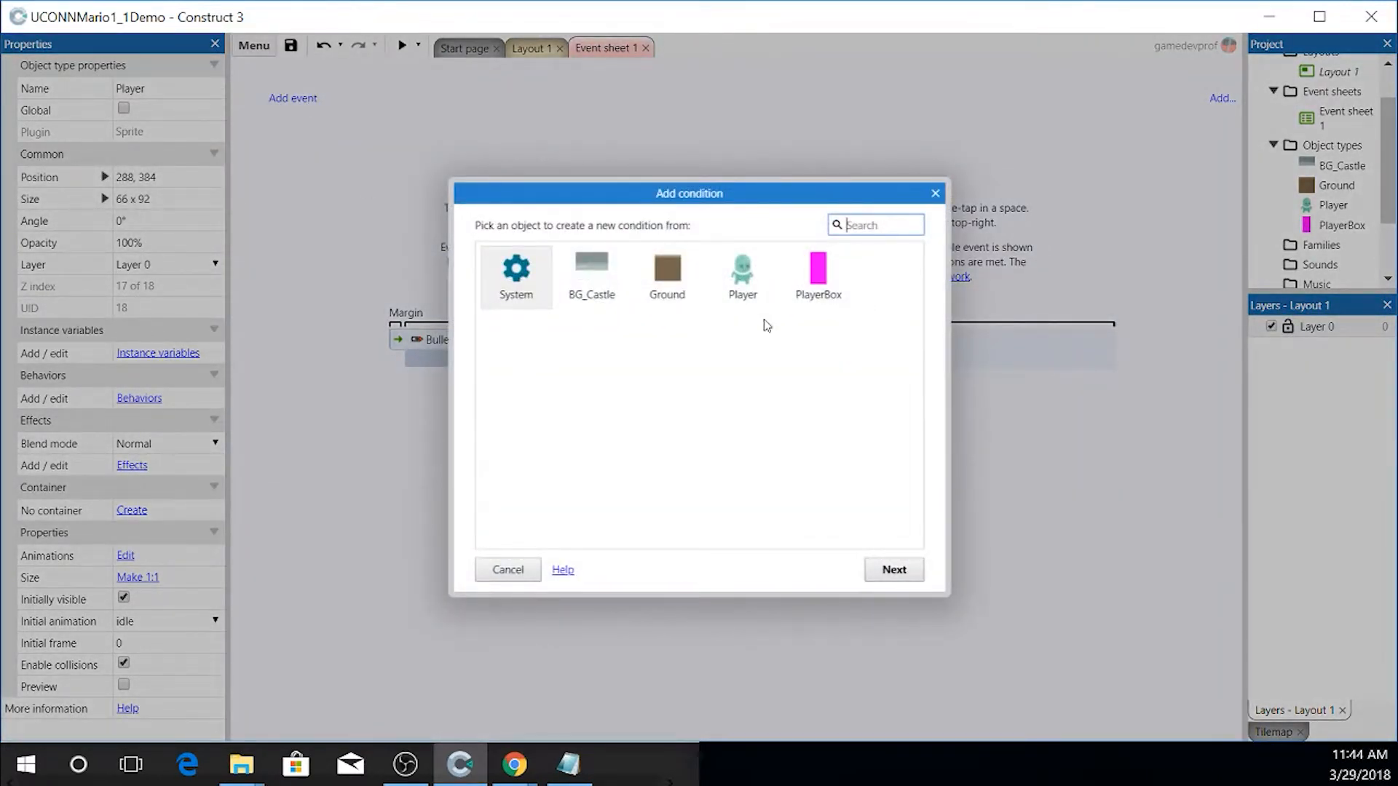
double_click(515, 266)
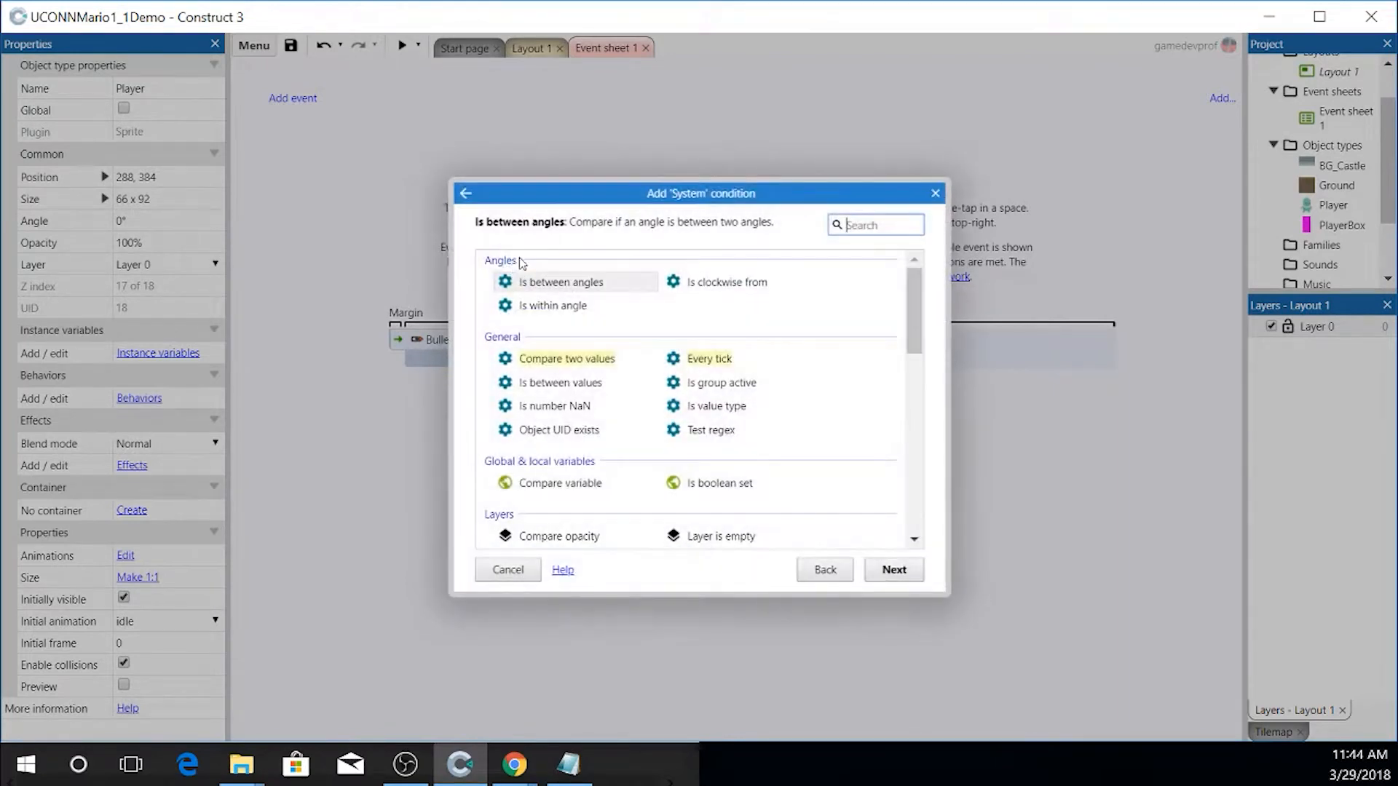
mouse_move(916, 297)
mouse_down()
mouse_move(915, 374)
mouse_move(916, 295)
mouse_up()
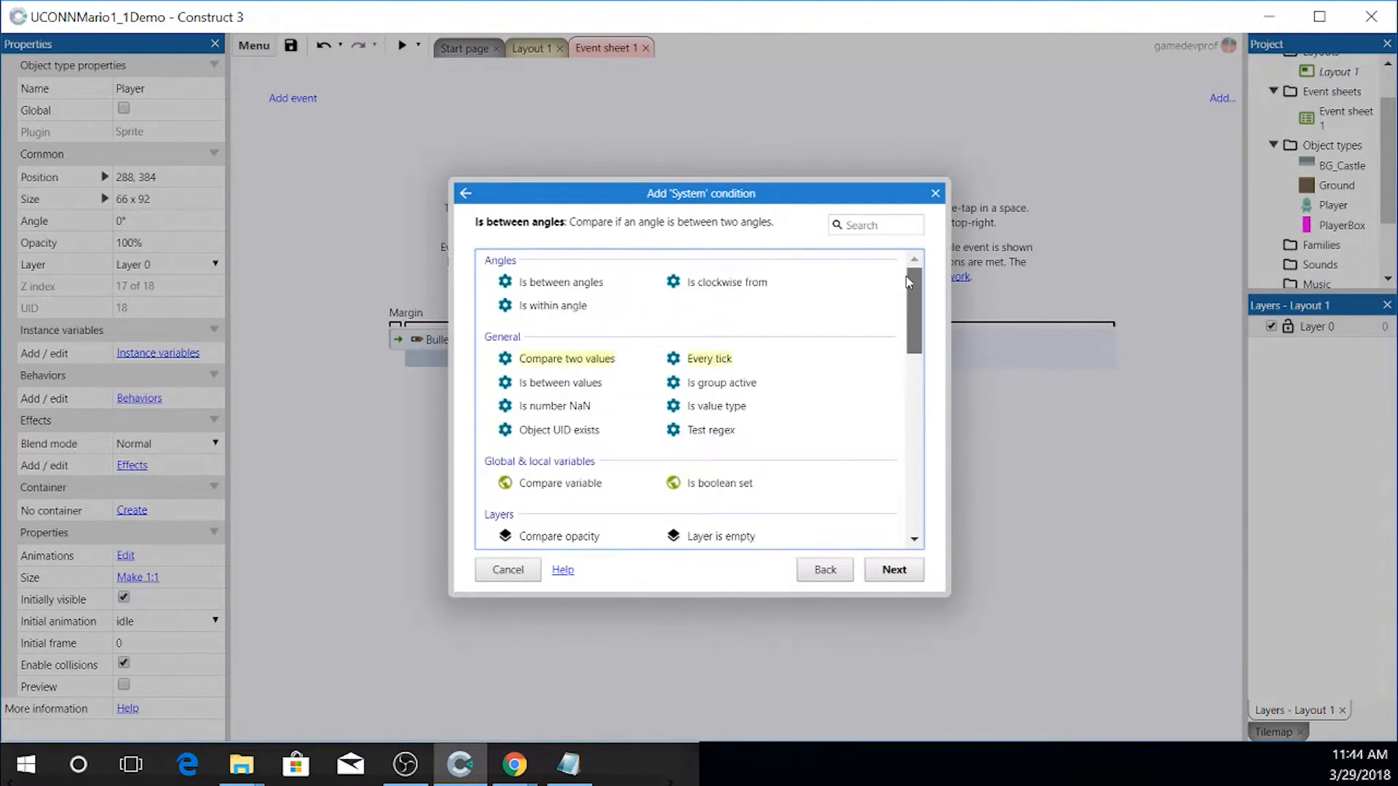
click(719, 364)
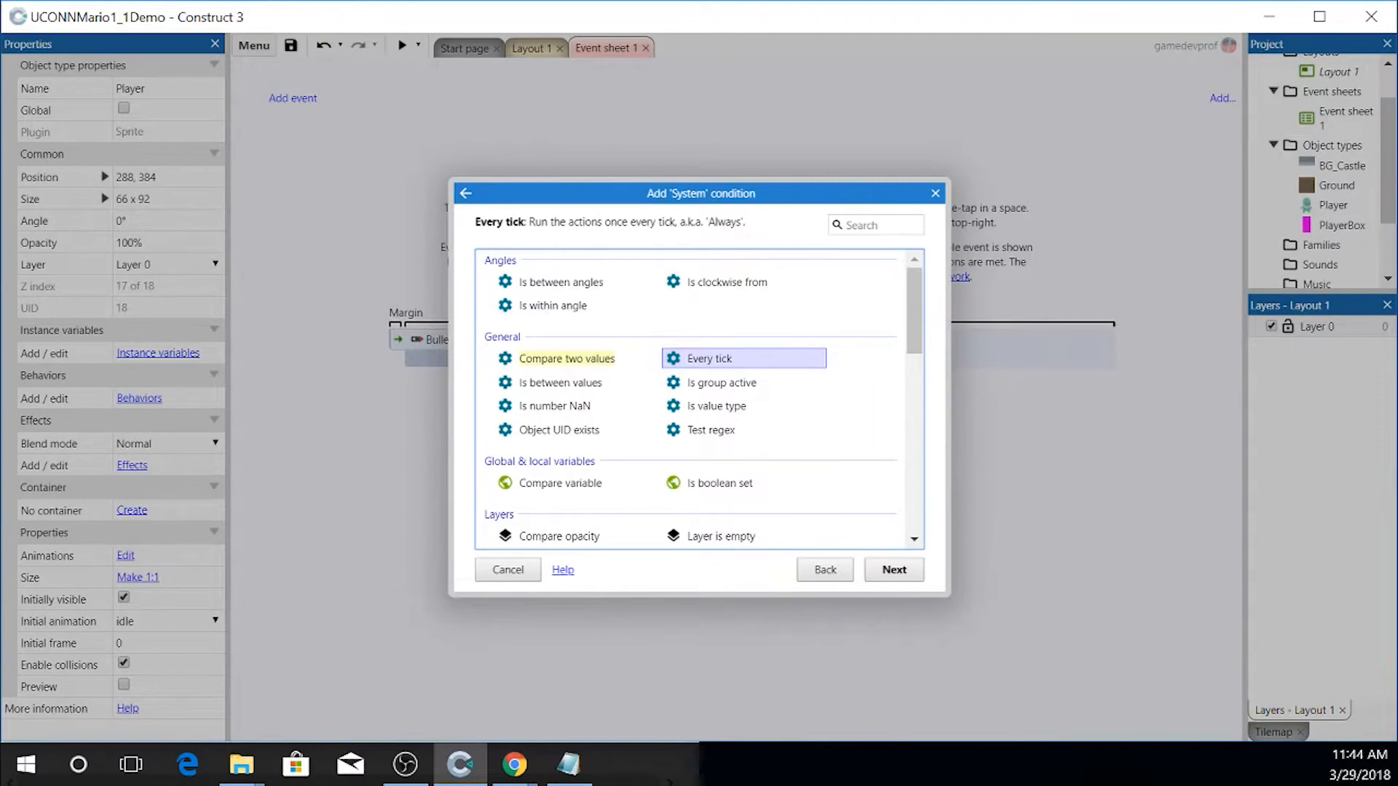
click(893, 570)
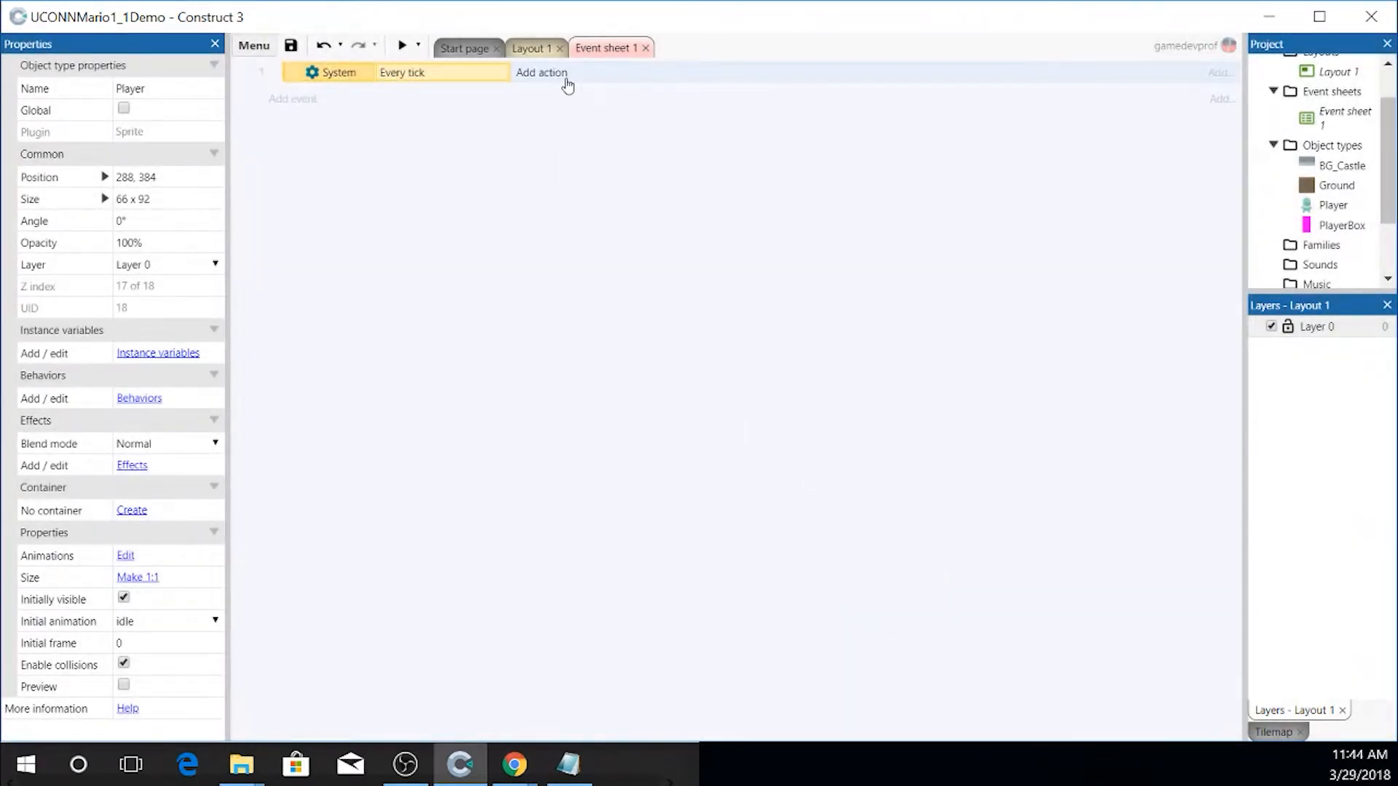
- Add a Player action to the Every tick event that sets its position to another object, PlayerBox, at image point 0
click(567, 85)
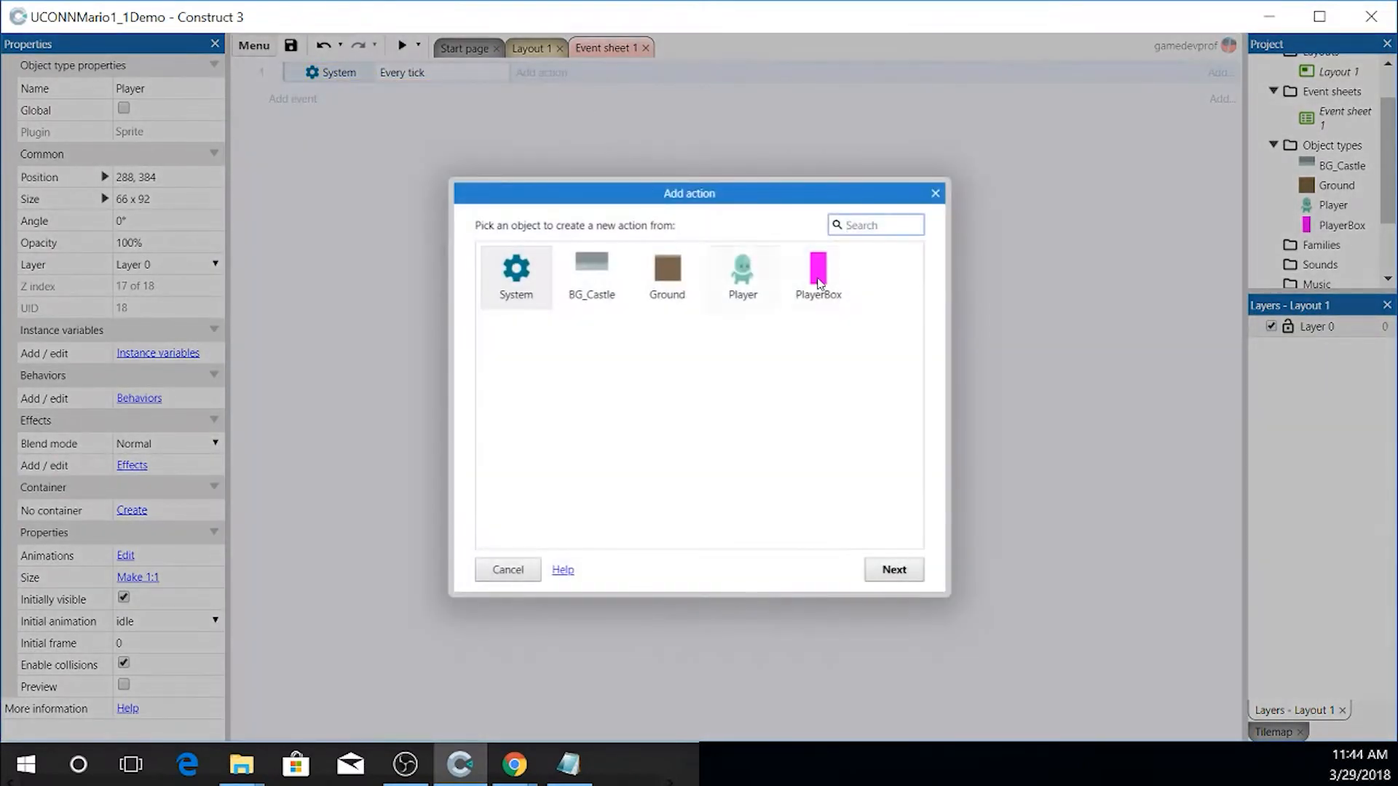
click(746, 299)
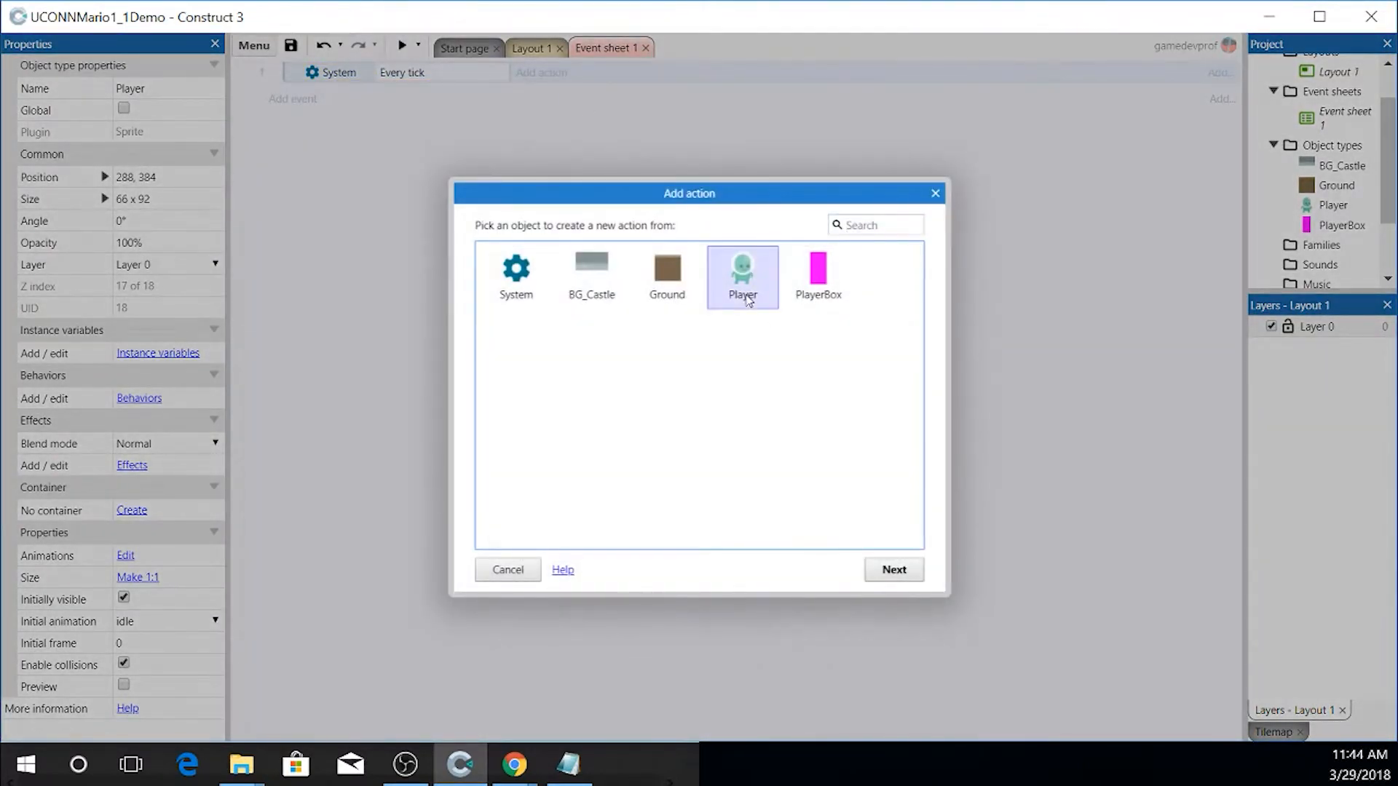
double_click(747, 299)
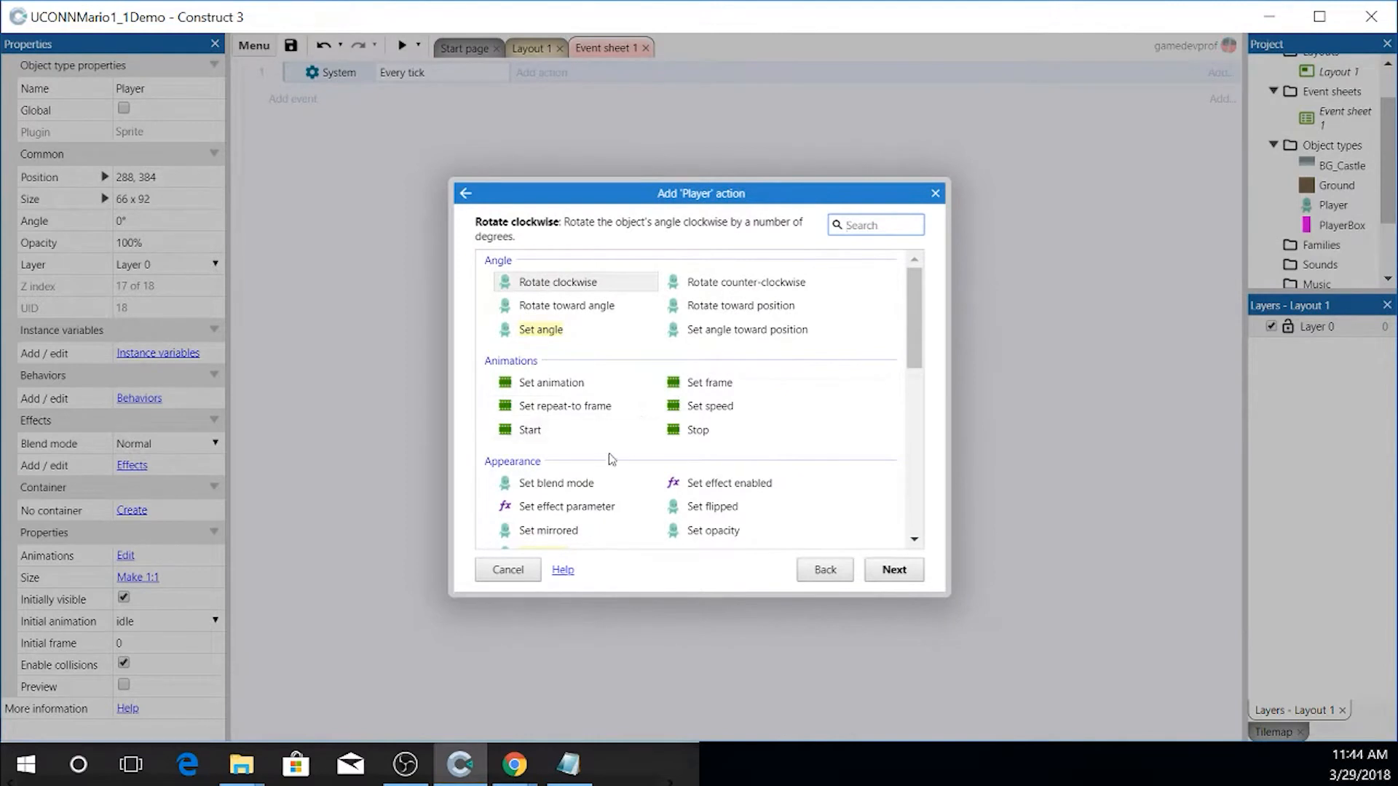
drag(914, 301, 910, 443)
click(623, 412)
double_click(622, 412)
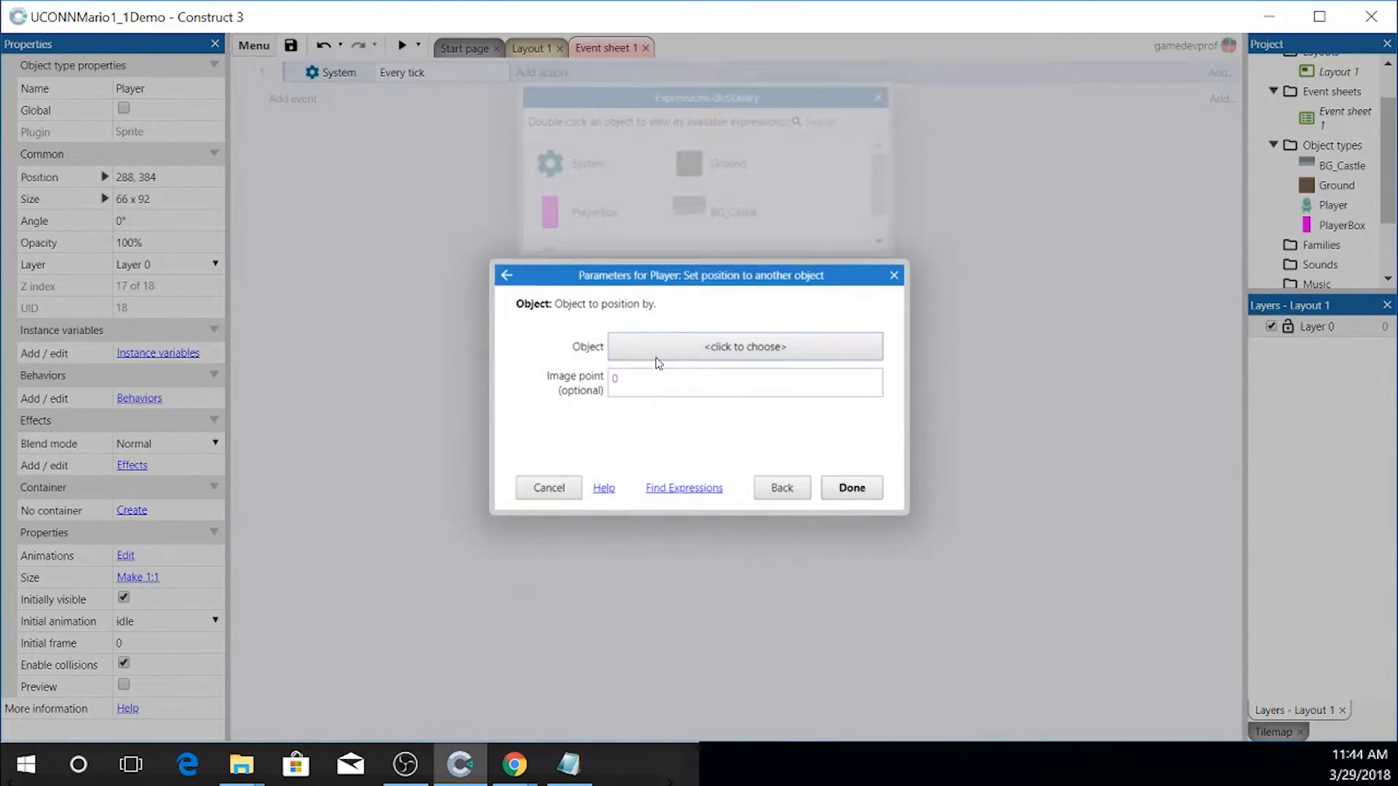
drag(726, 276, 733, 327)
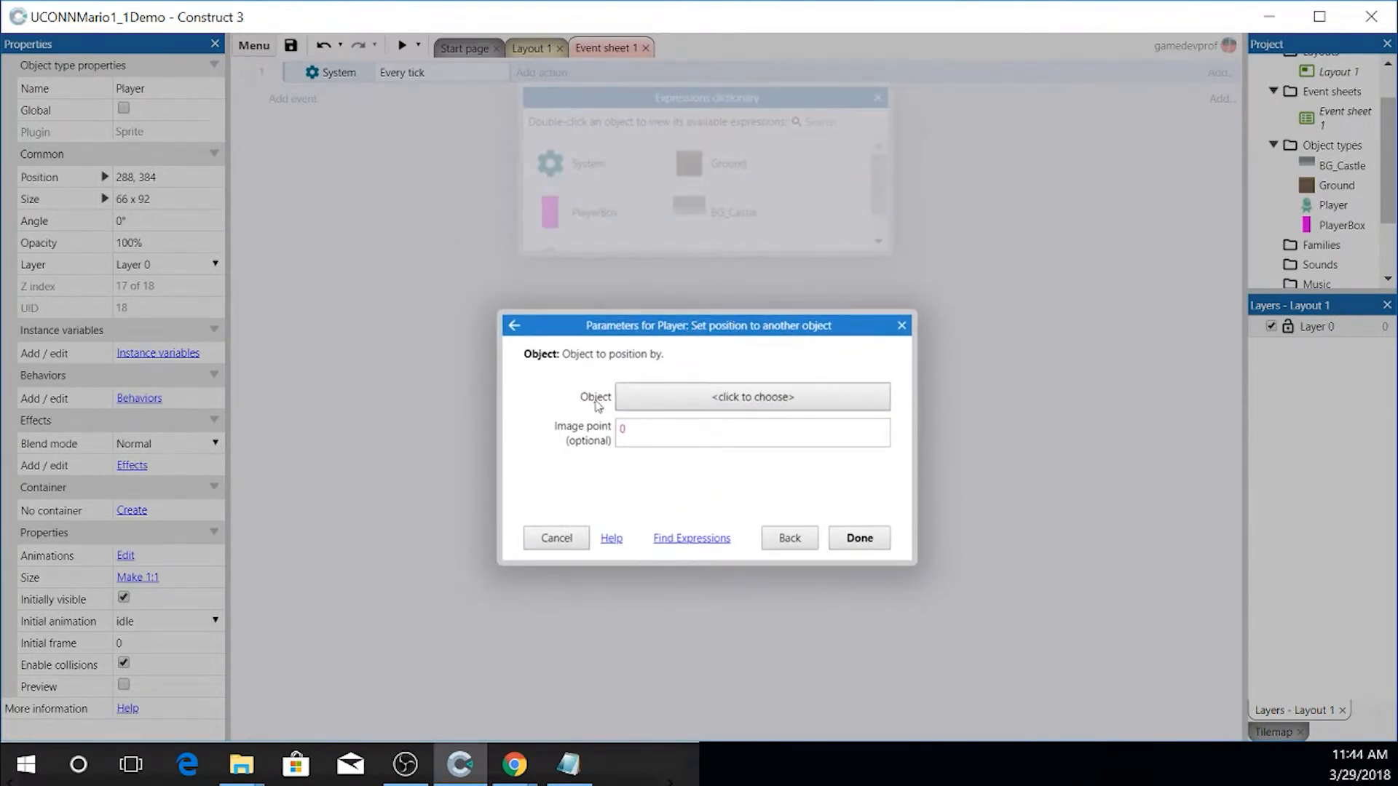
click(778, 397)
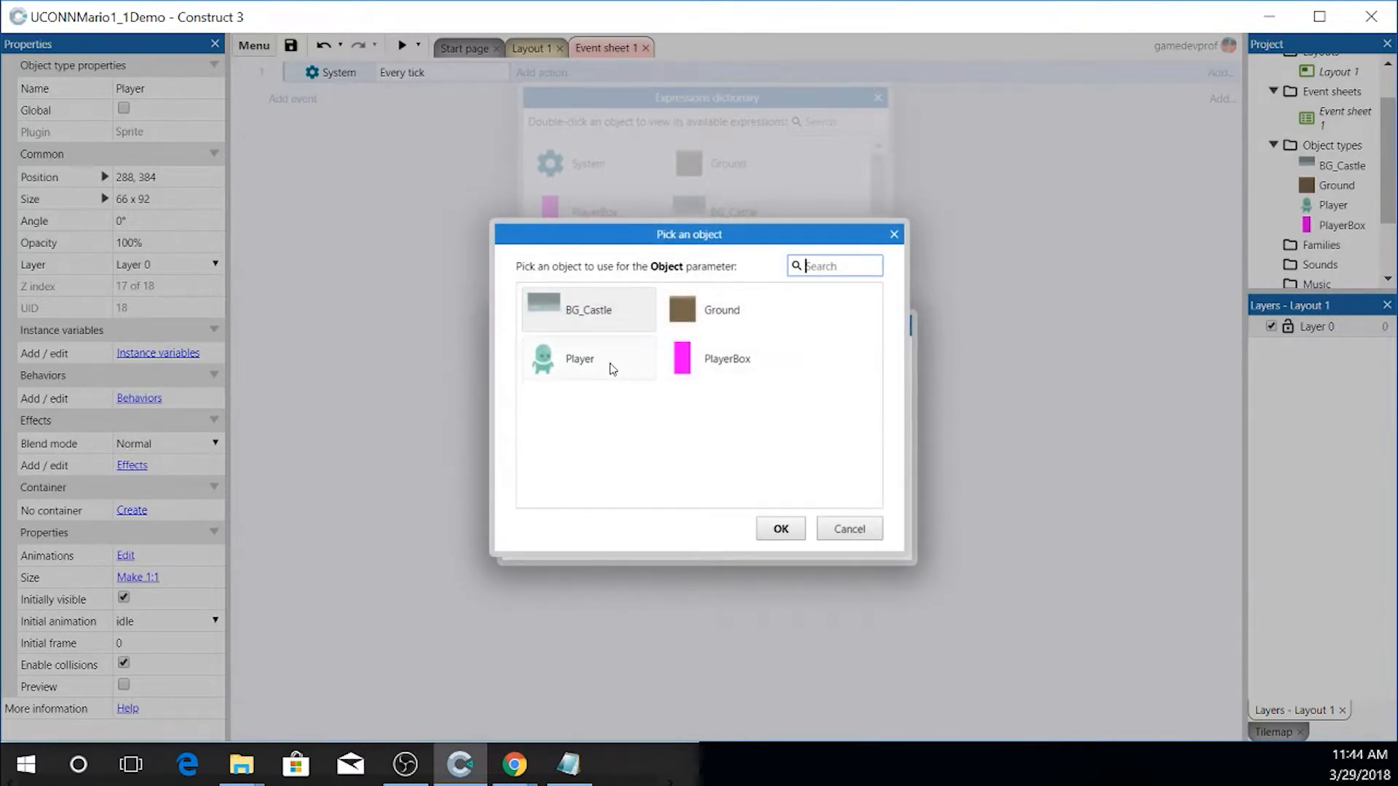
double_click(684, 362)
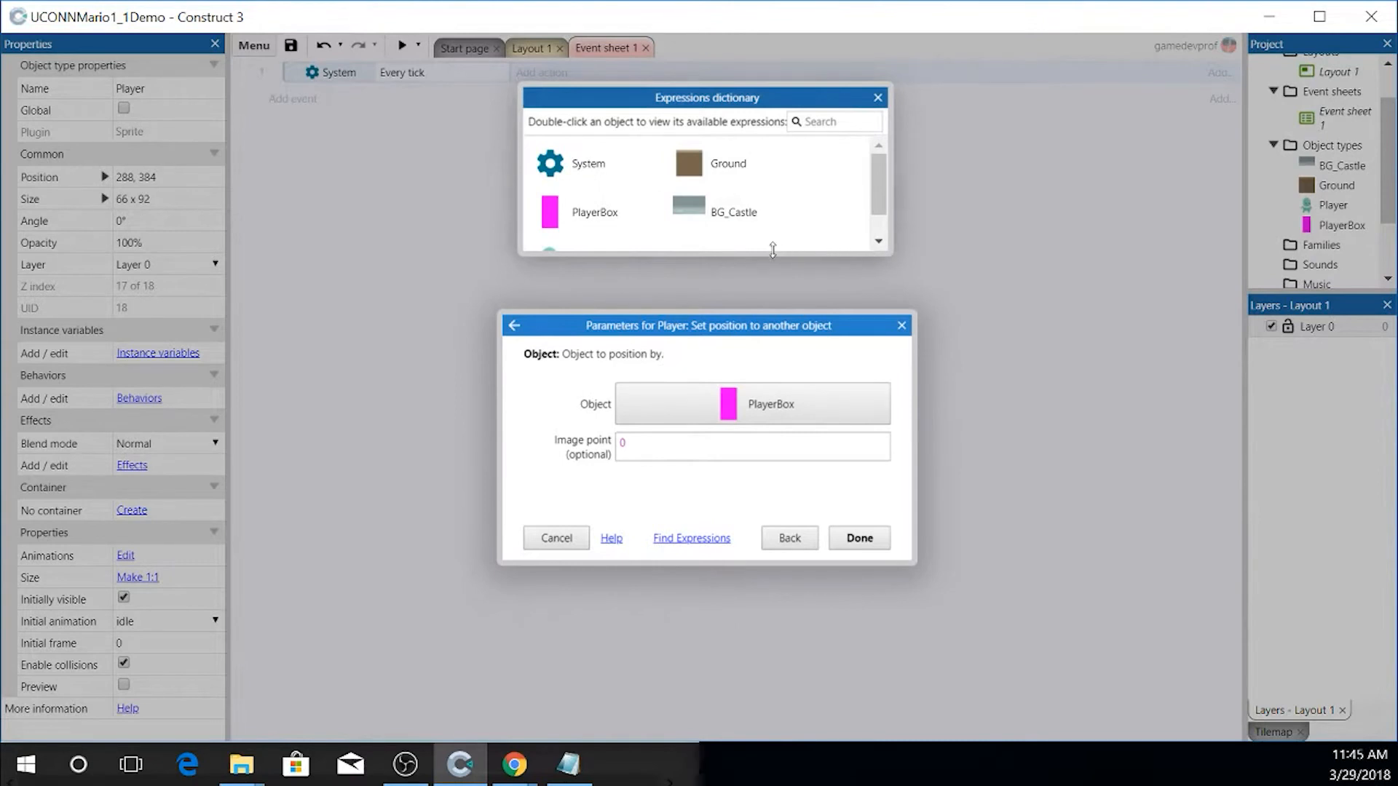
drag(773, 250, 773, 293)
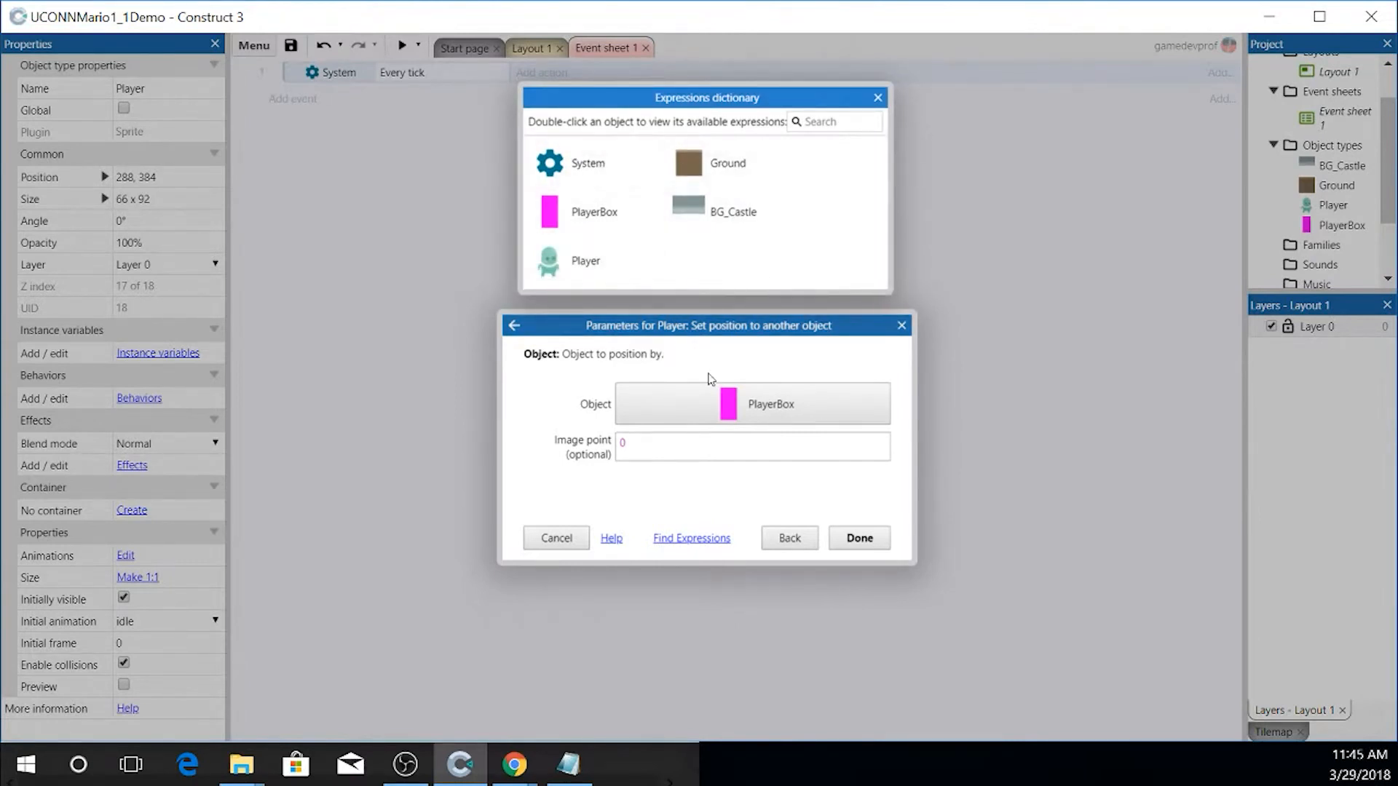
click(857, 541)
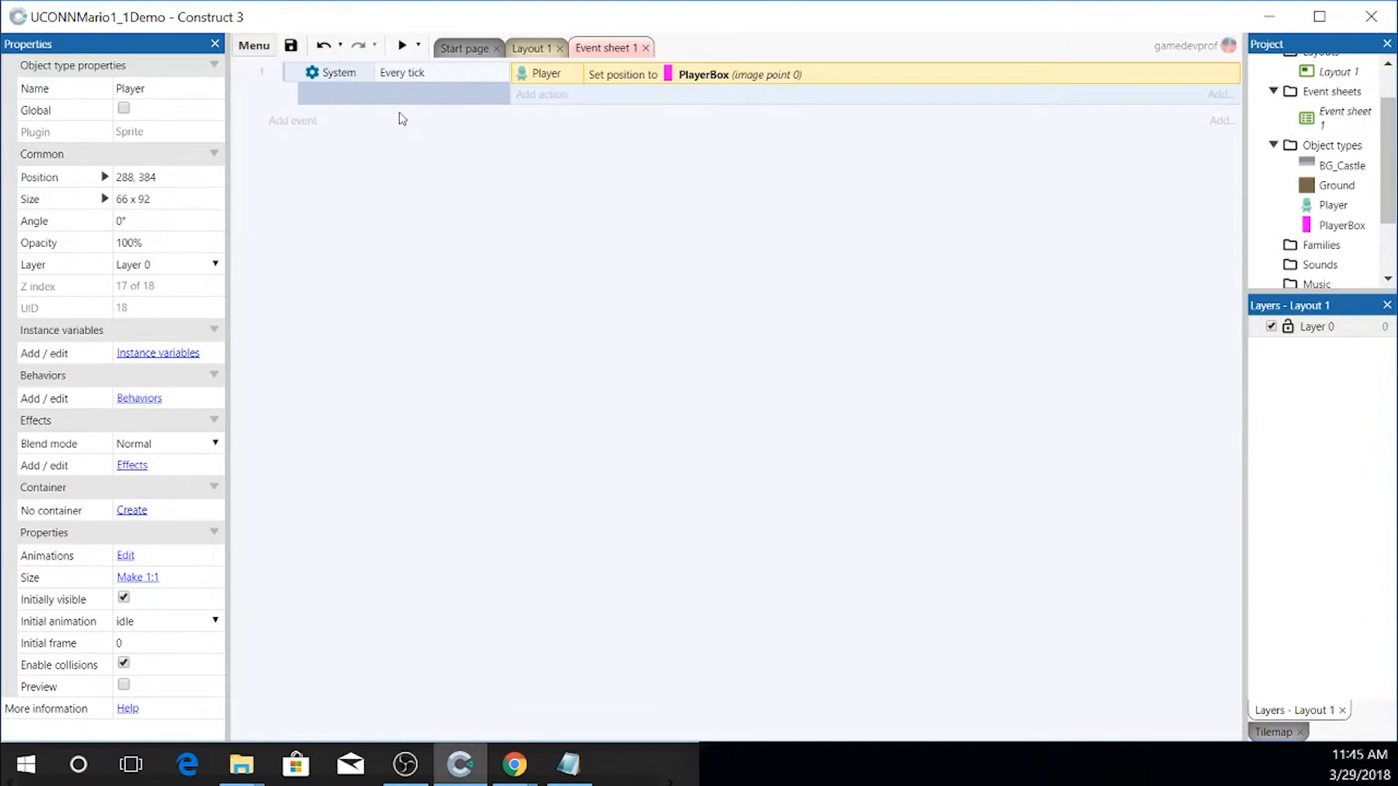
- Preview the layout, retrying the blocked popup, and test running left and right and jumping with the Player attached to PlayerBox
click(408, 44)
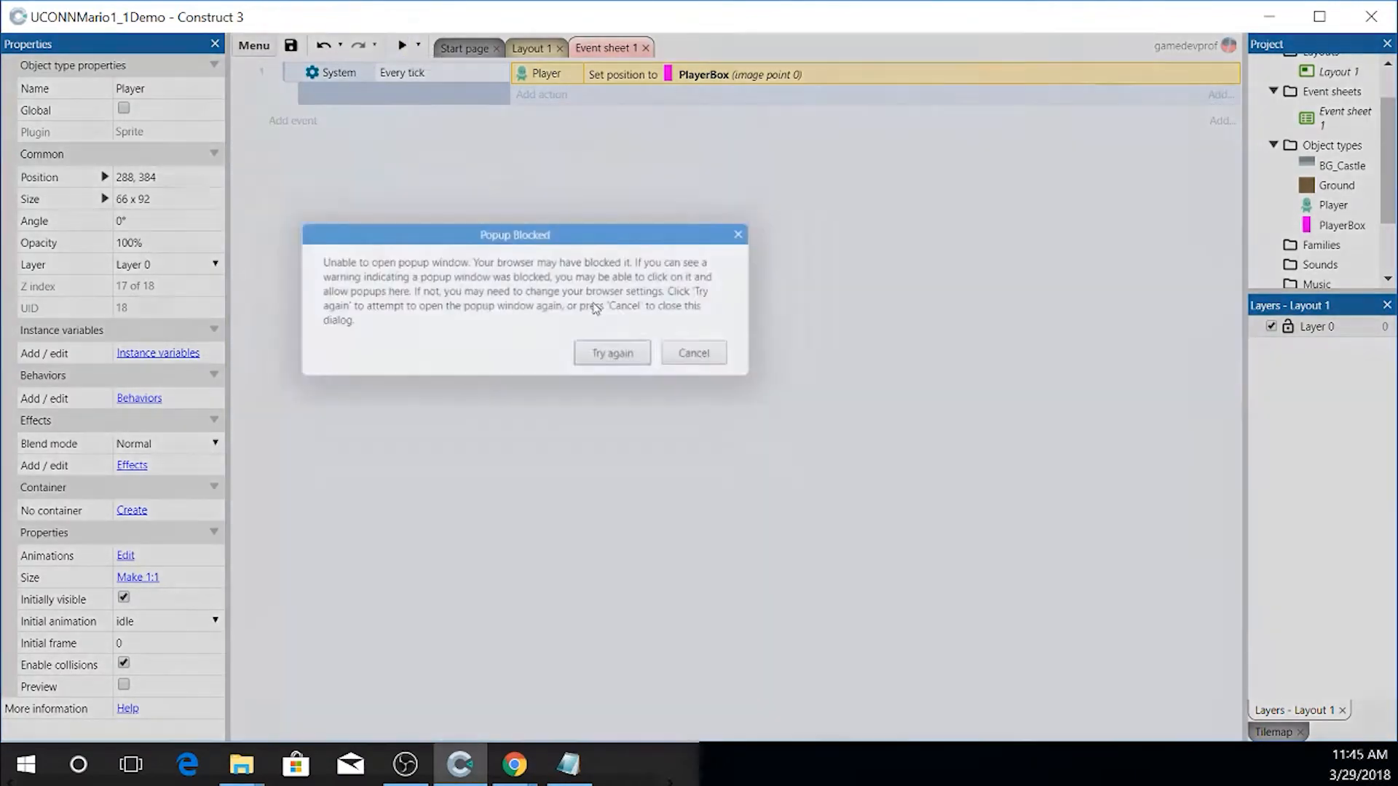
click(595, 356)
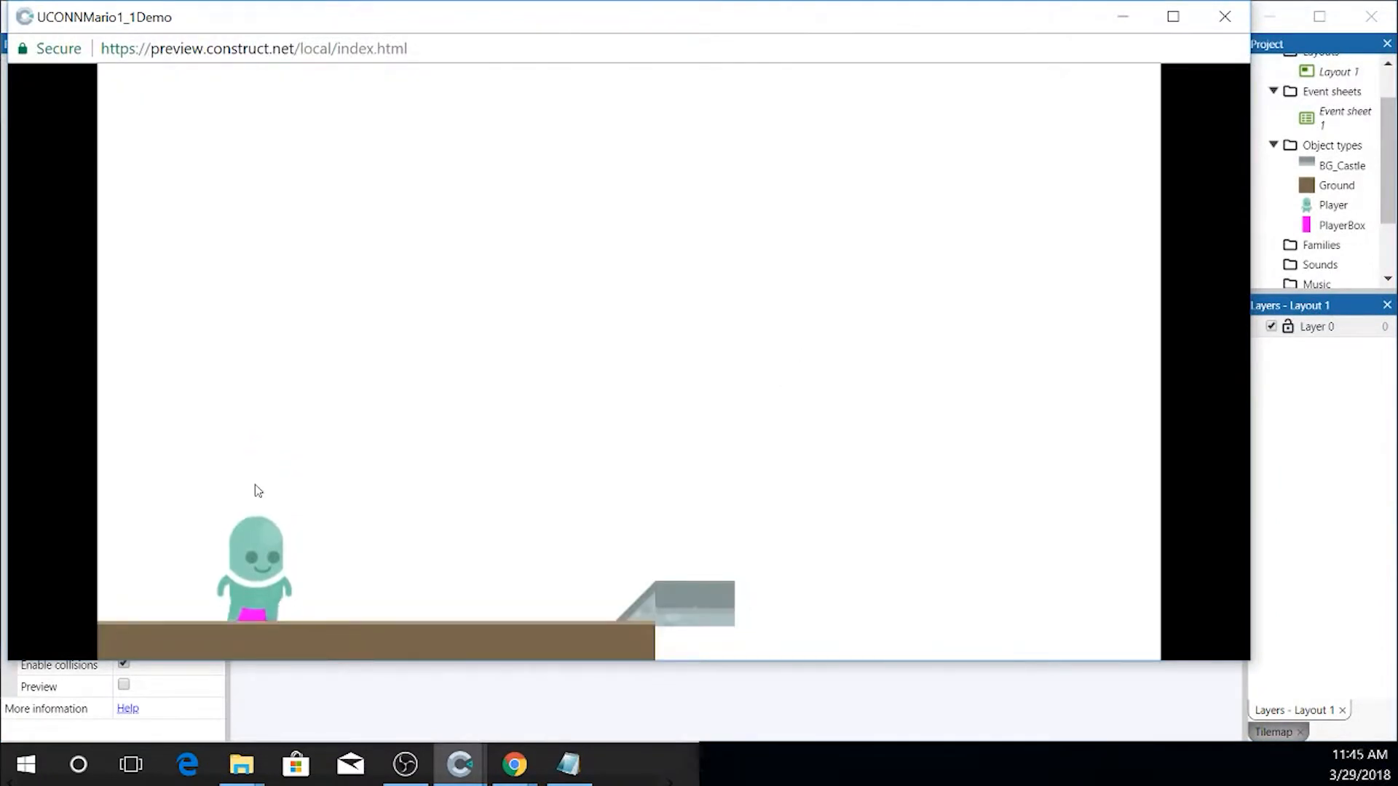
key(Right)
key(Left)
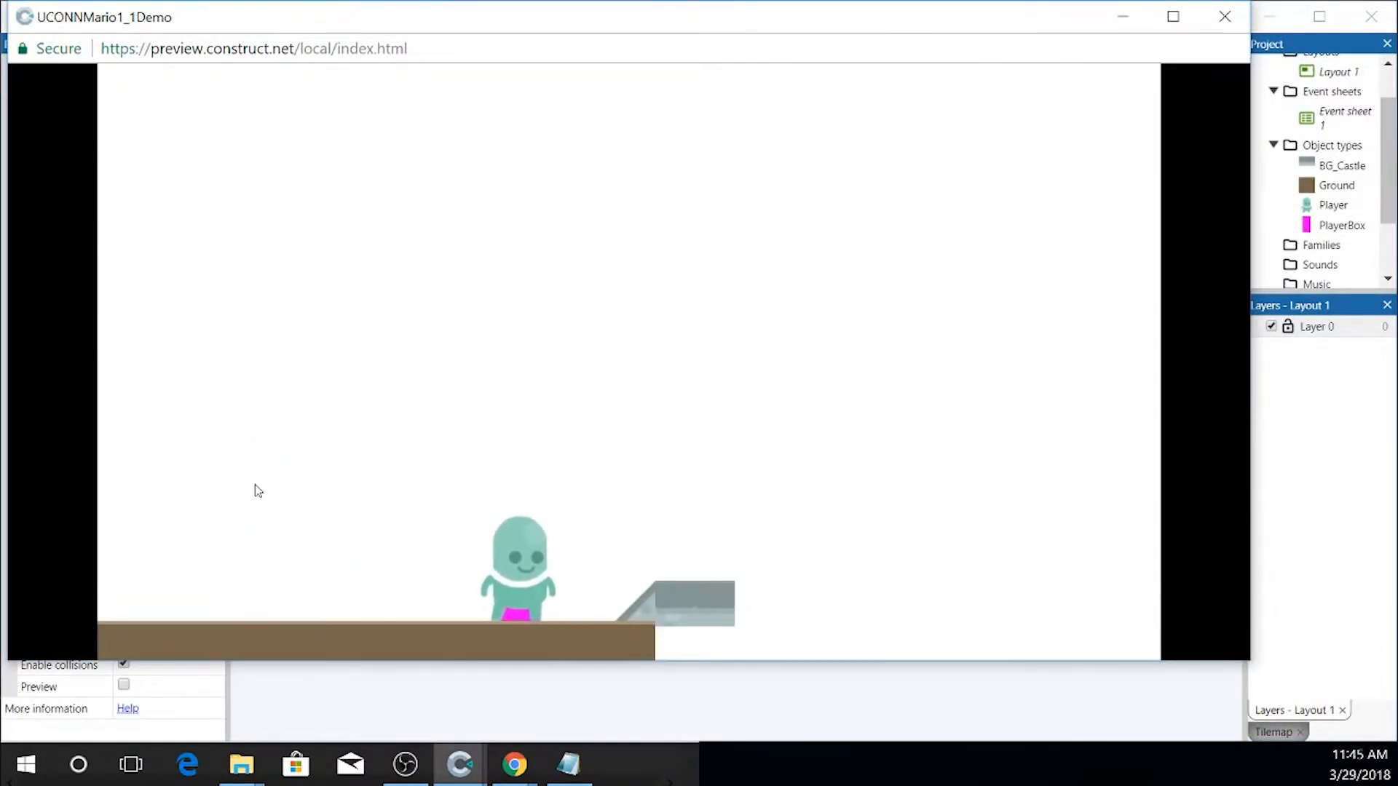
key(Up)
key(Right)
key(Left)
key(Up)
key(Right)
key(Left)
key(Right)
key(Left)
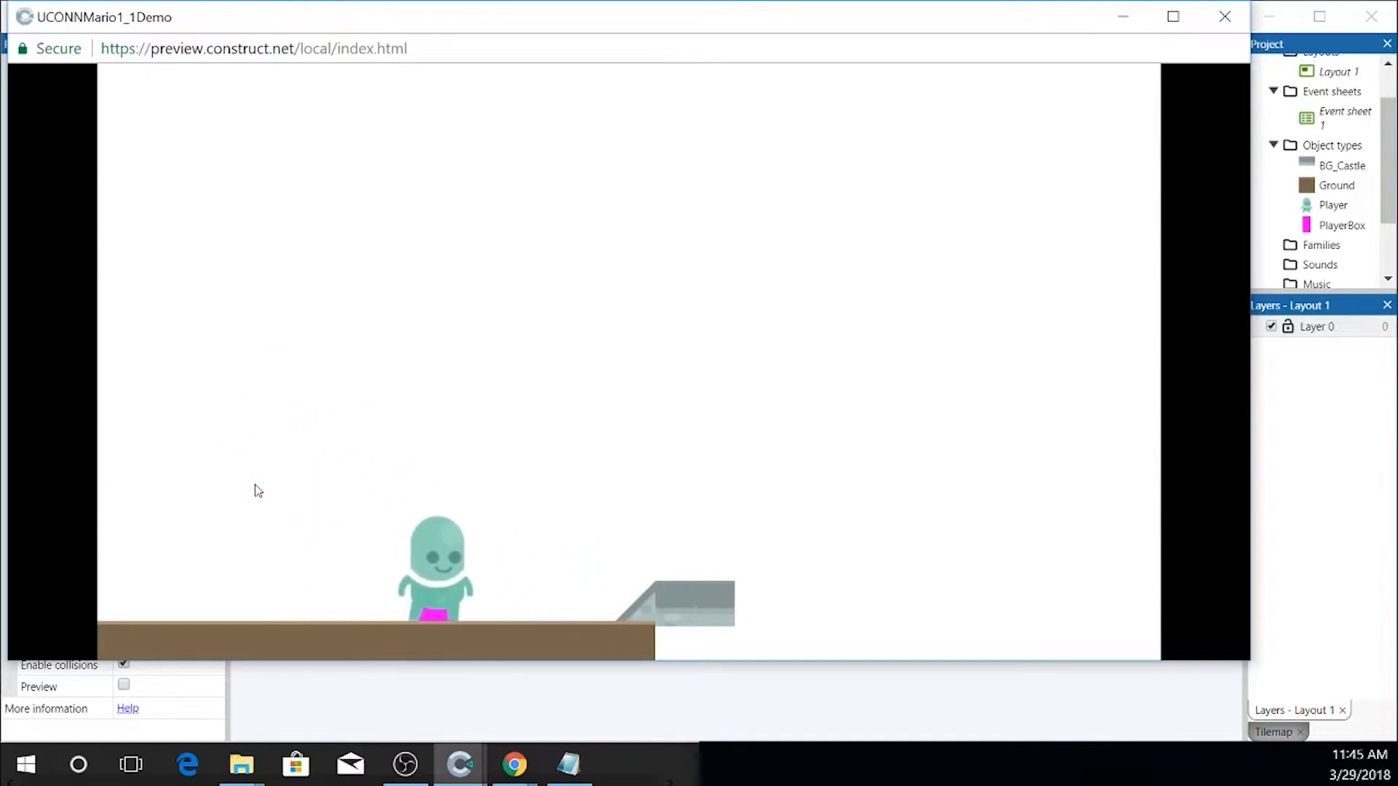
key(Right)
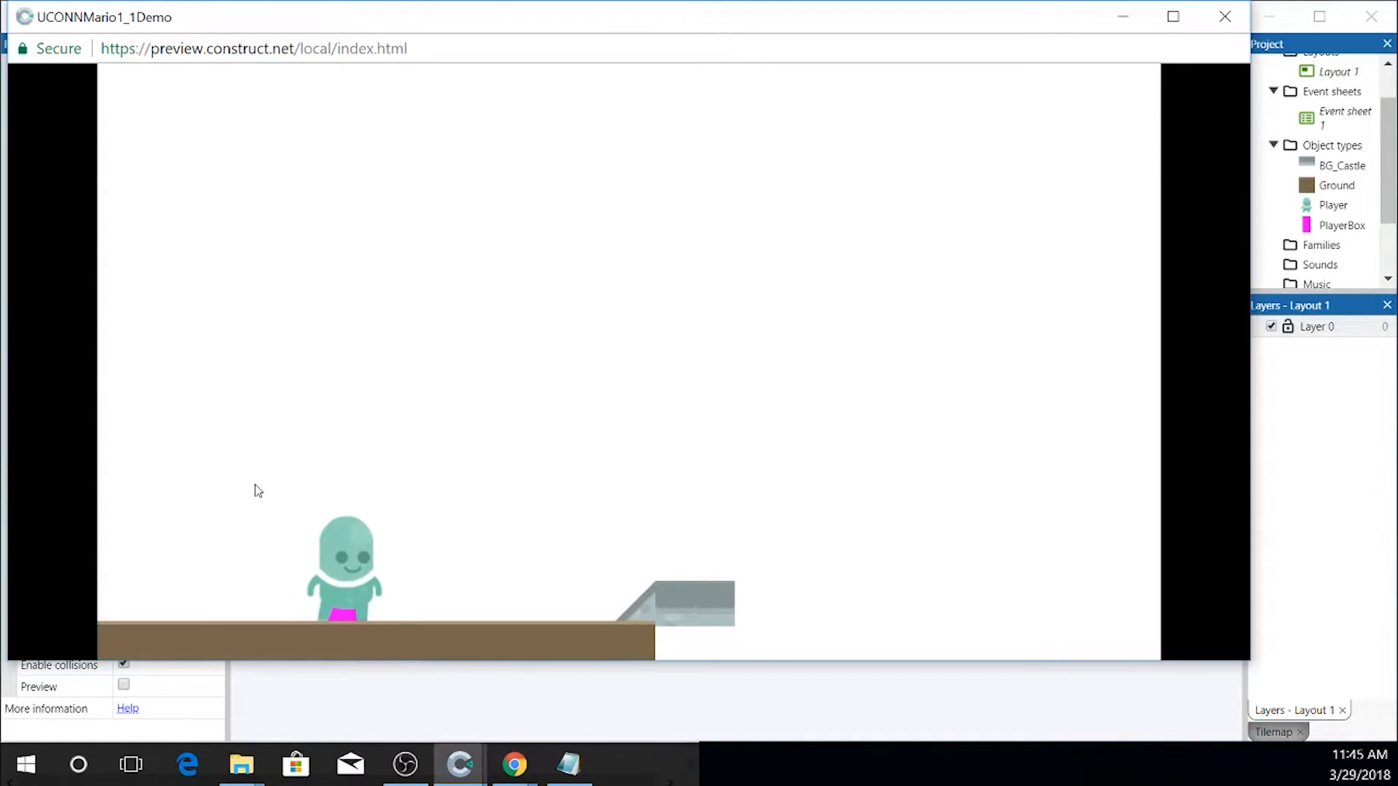
- Close the game preview window
click(1223, 17)
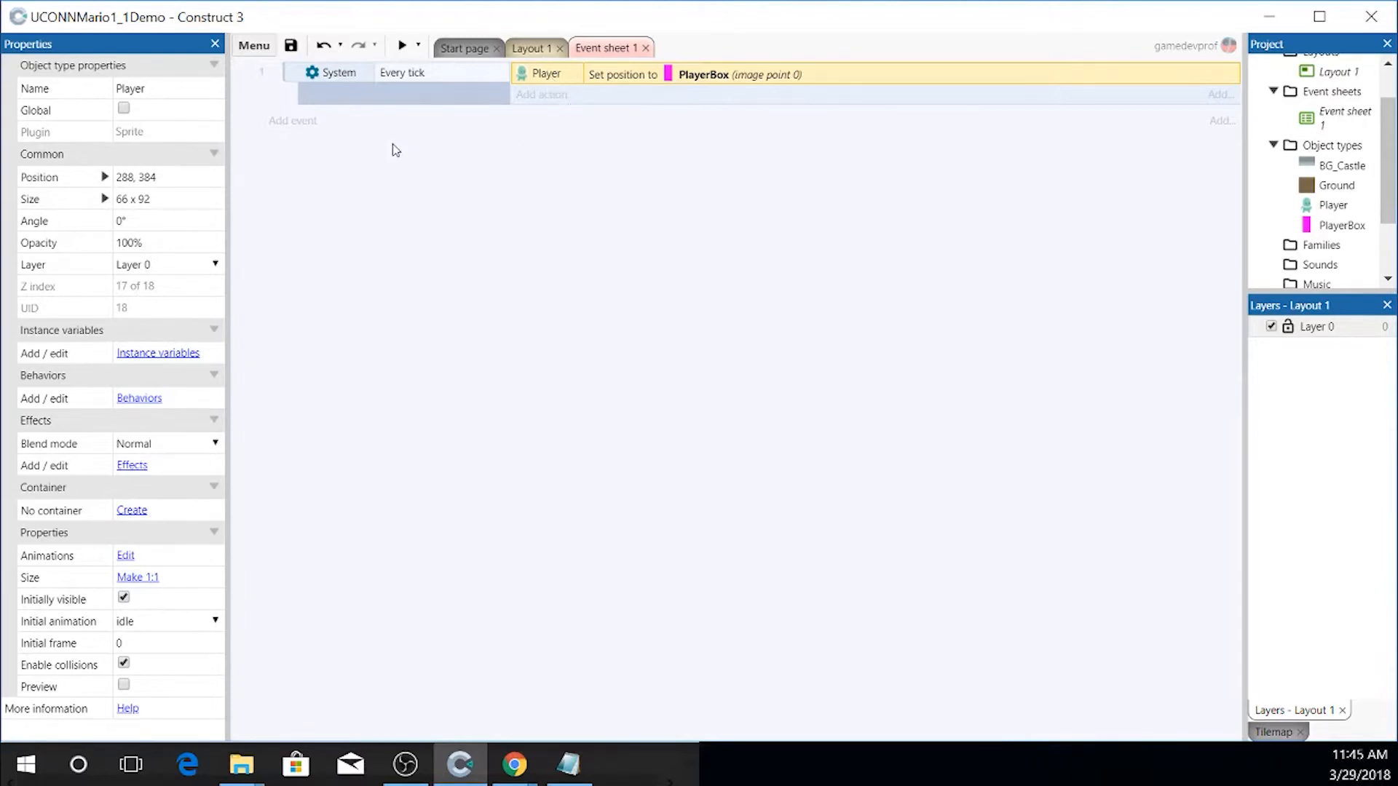
click(295, 125)
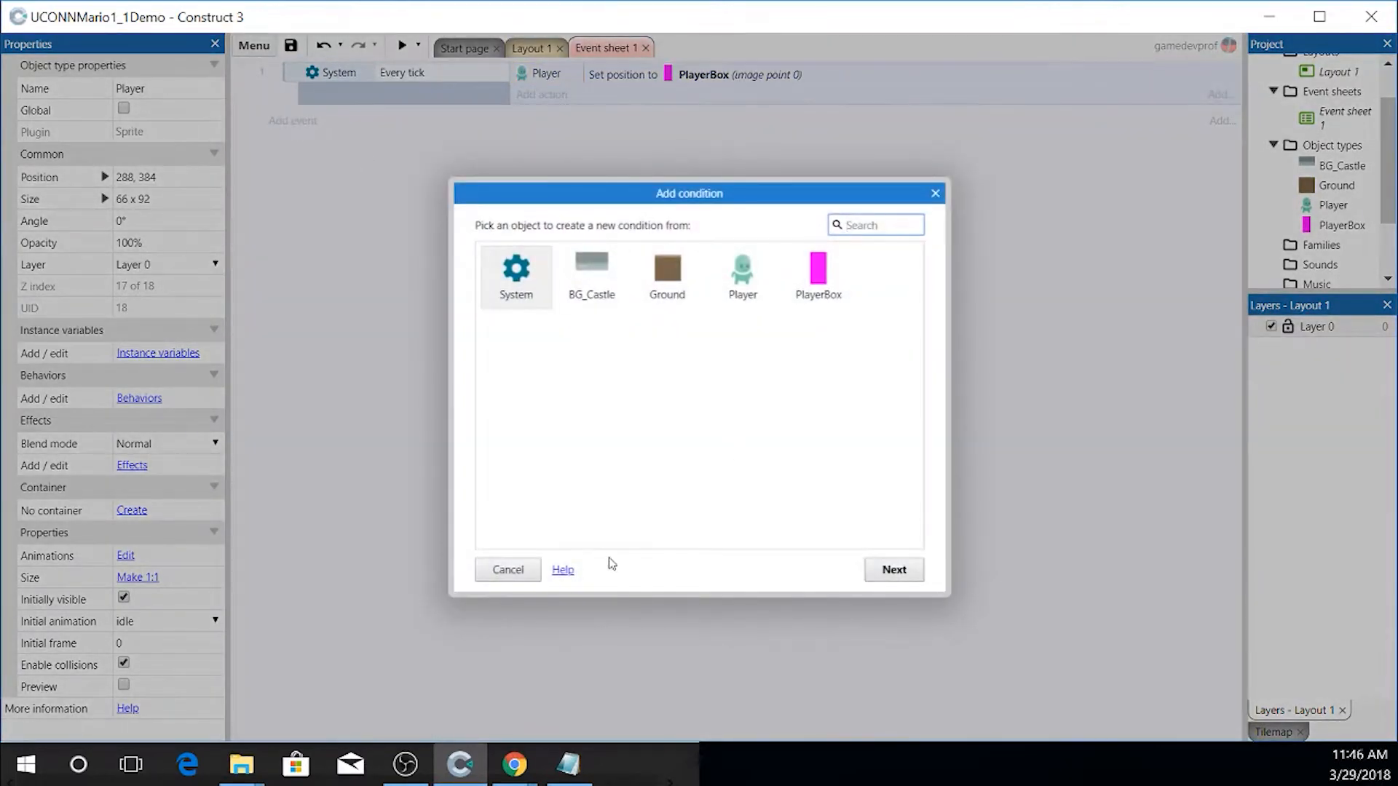
click(505, 568)
right_click(306, 170)
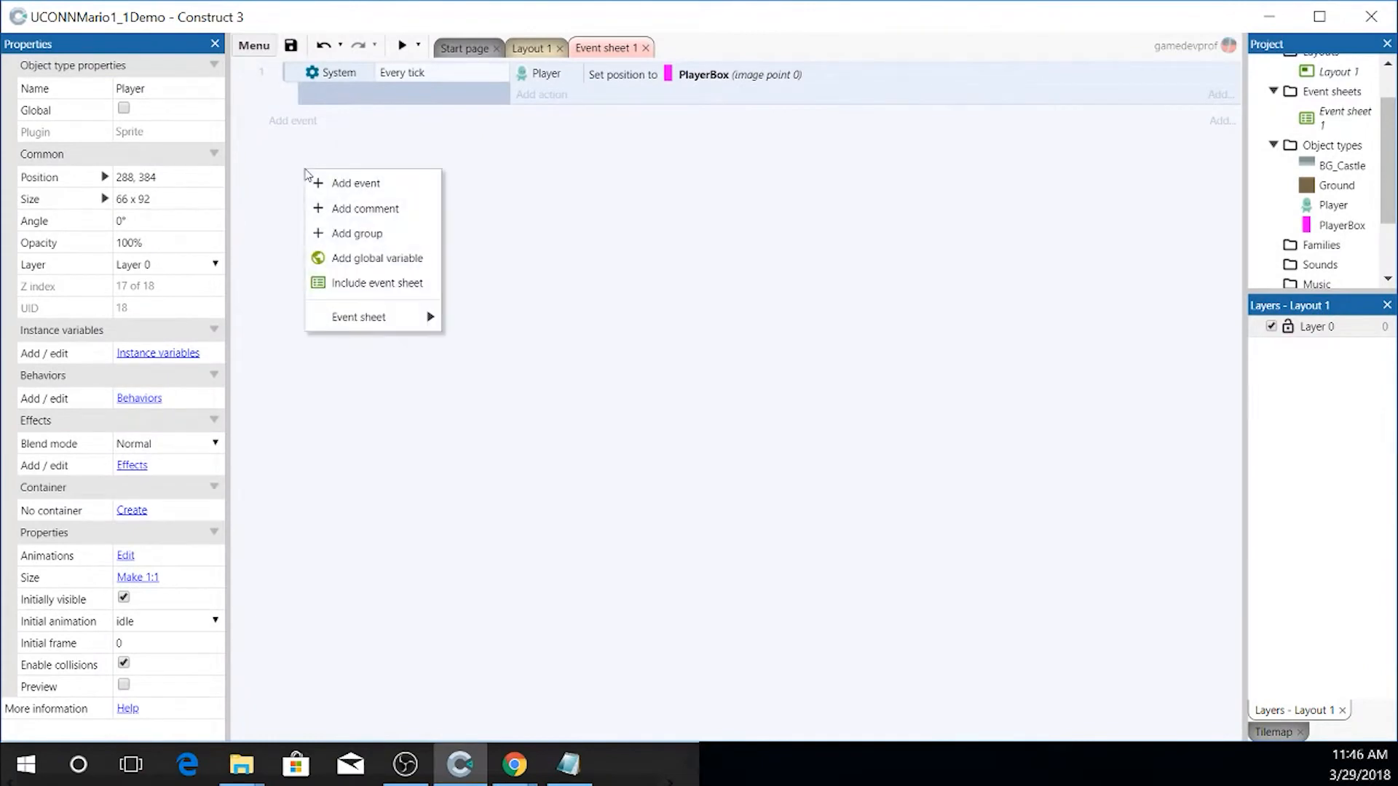
click(398, 233)
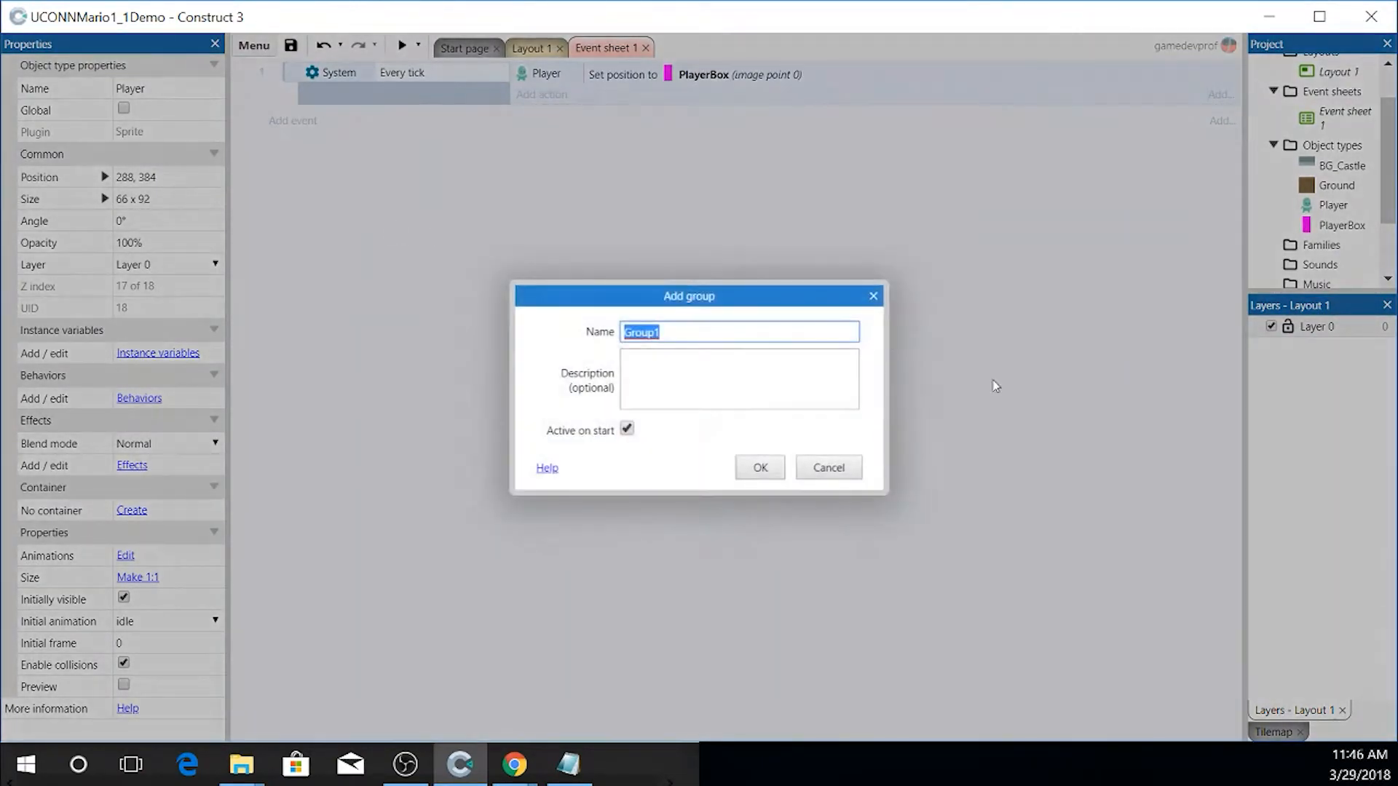
click(830, 469)
- Add an event group named Player to Event sheet 1, below the Every tick event
right_click(327, 163)
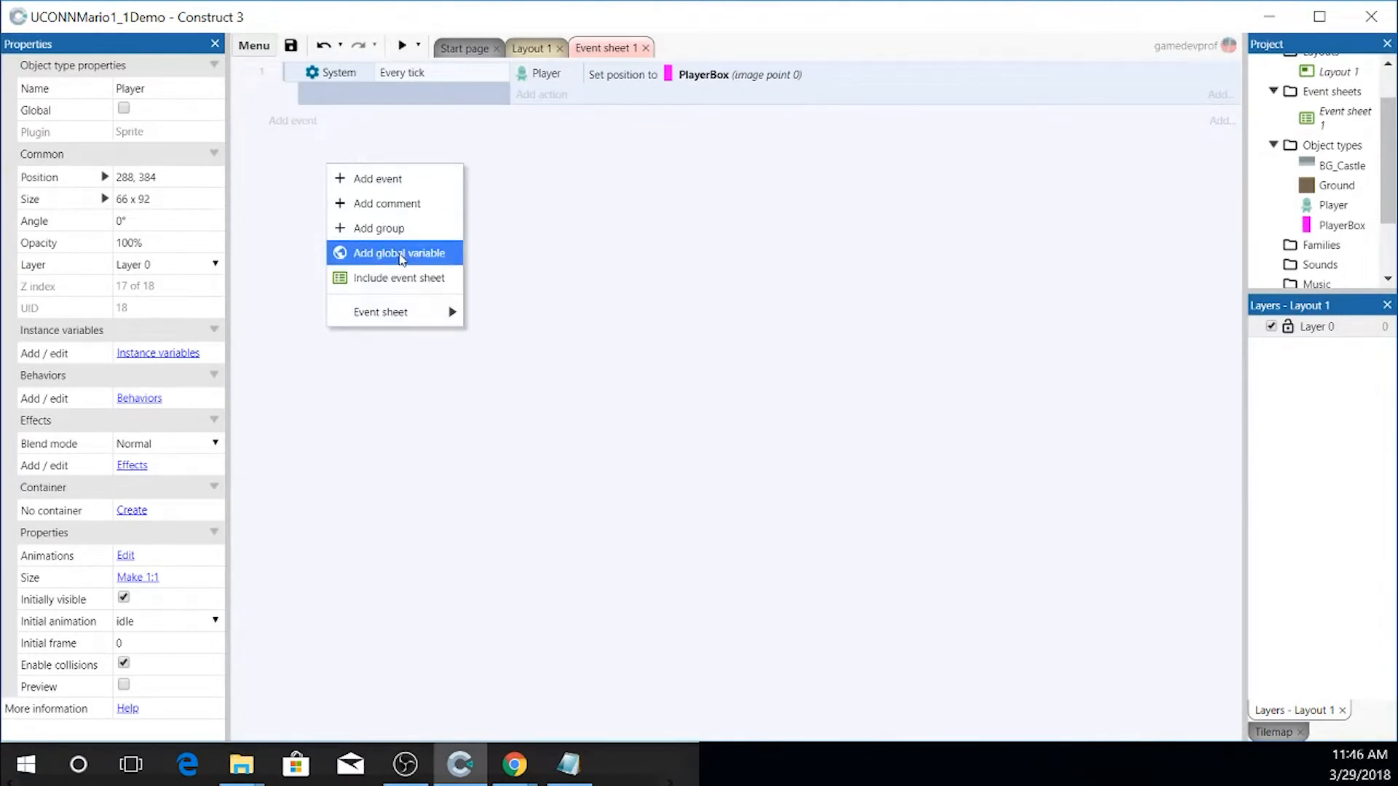
click(413, 229)
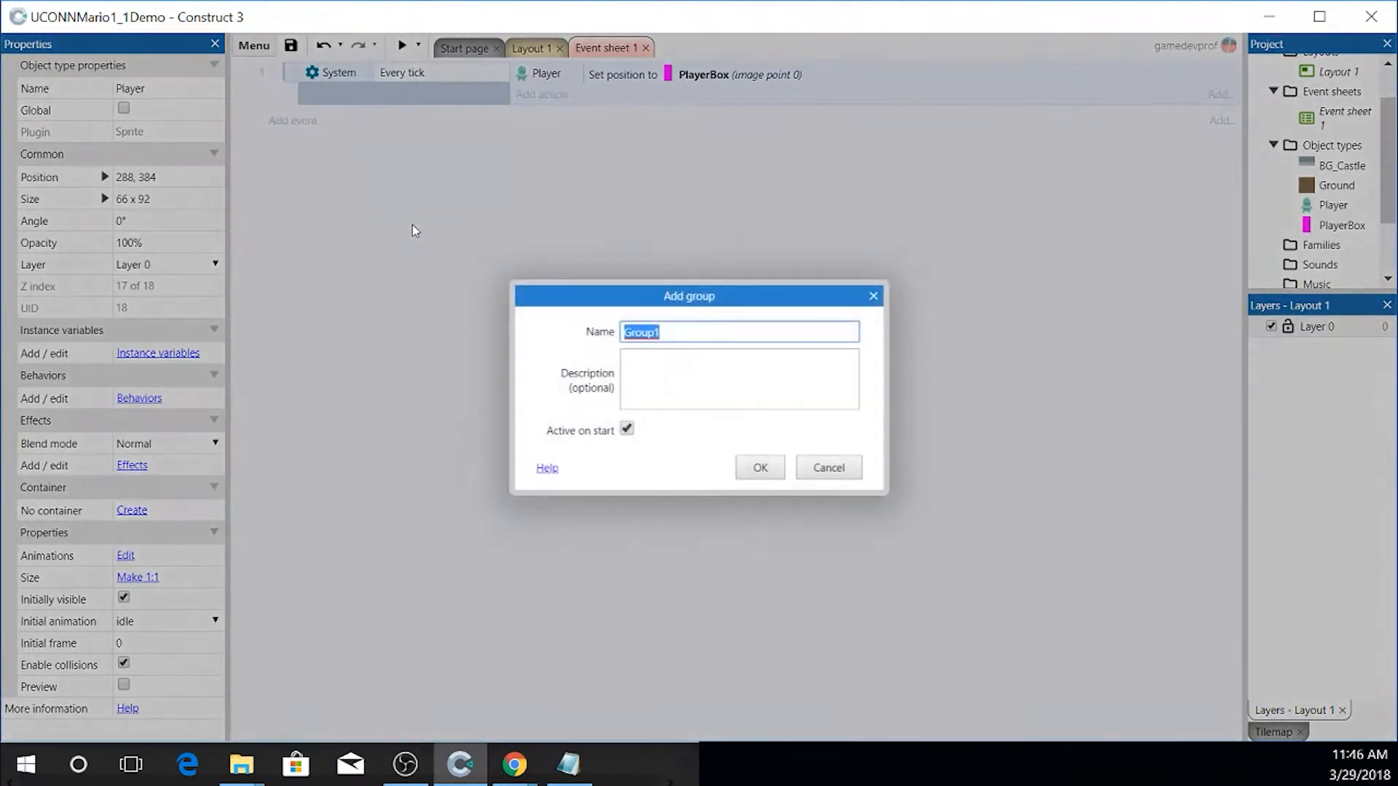
text(M)
click(777, 471)
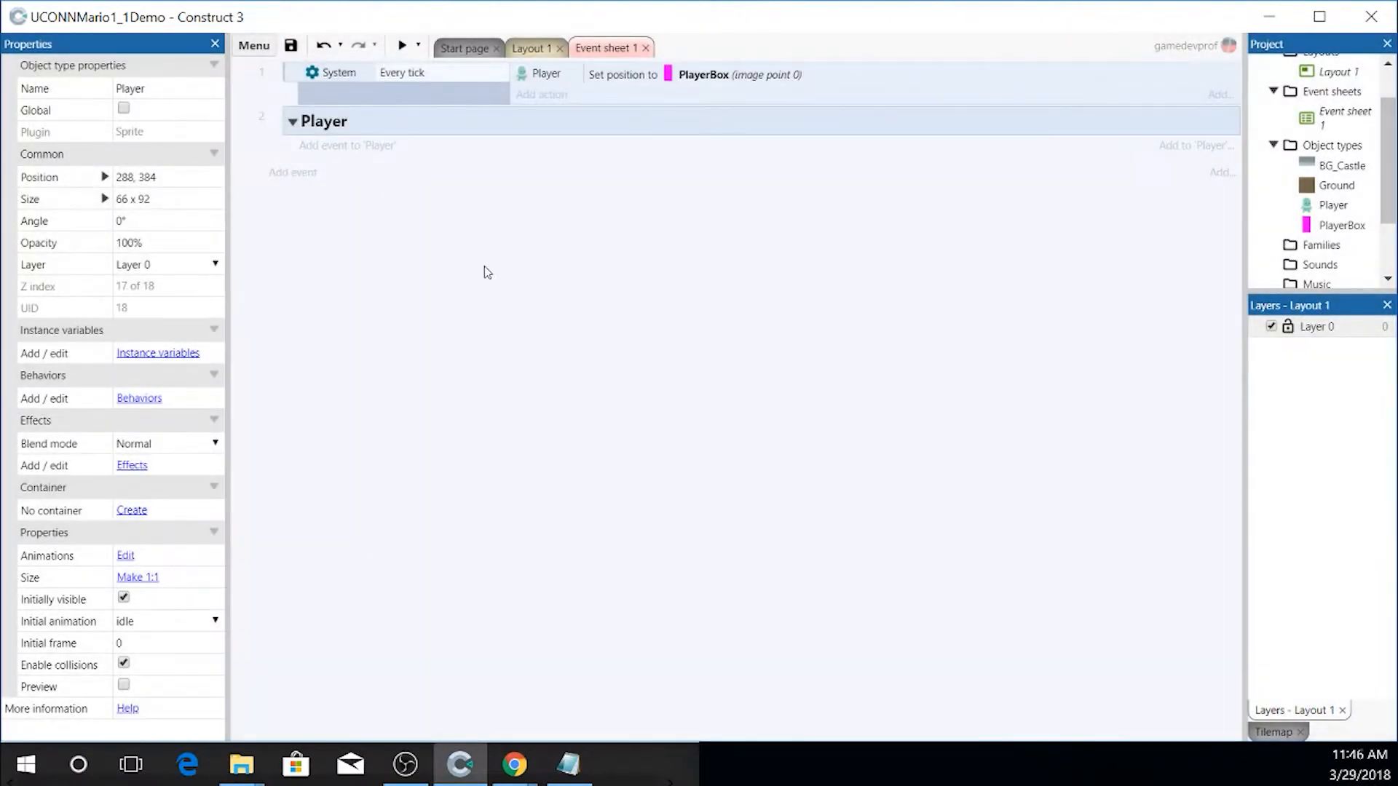
click(317, 147)
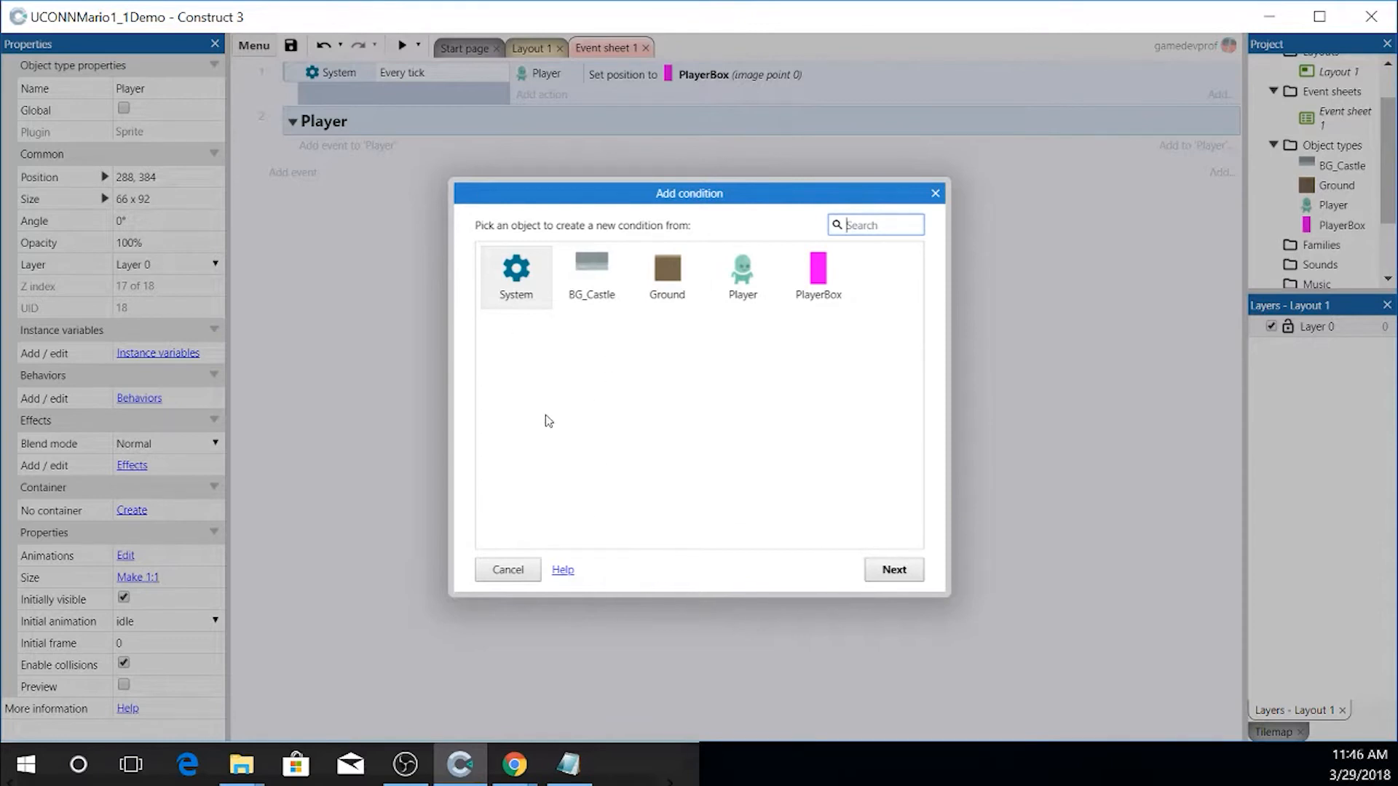
click(585, 392)
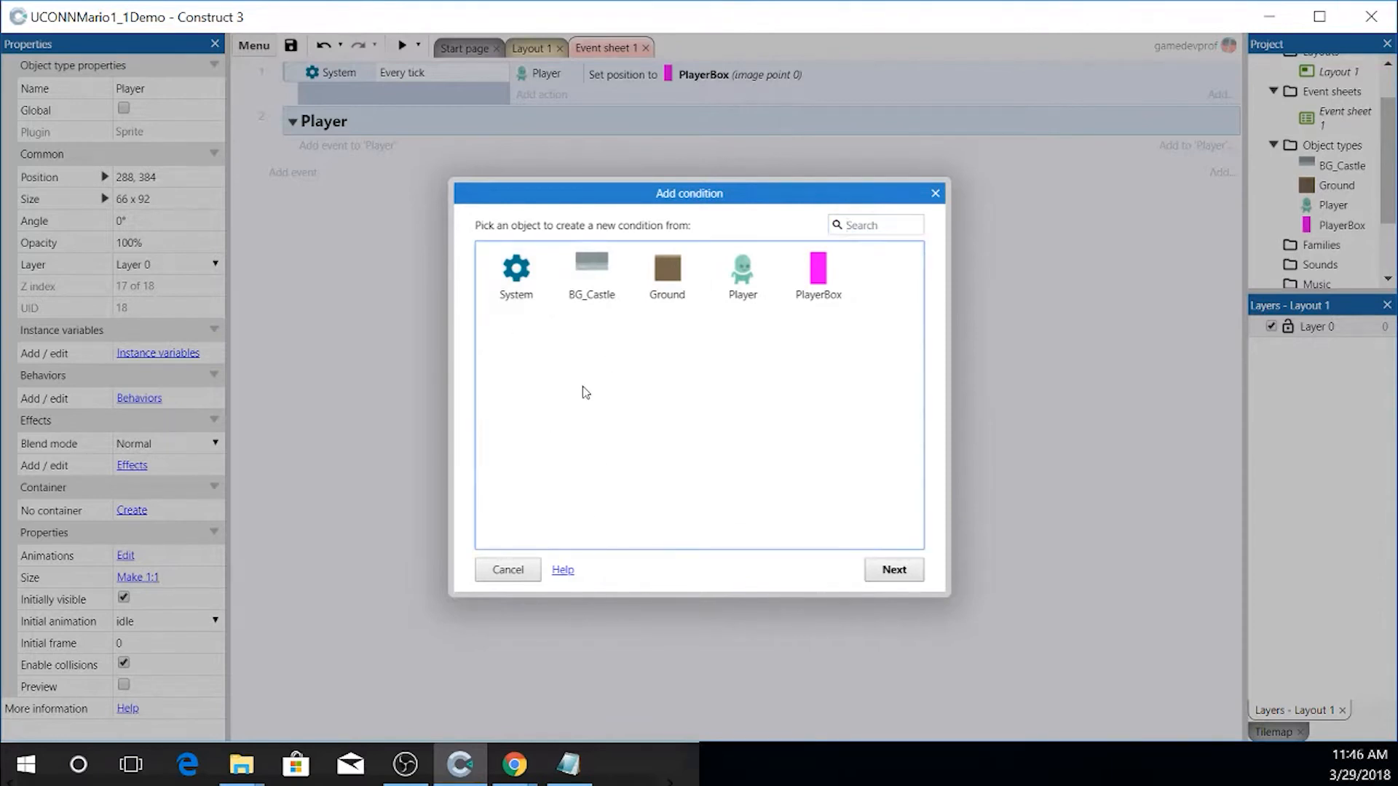
click(507, 573)
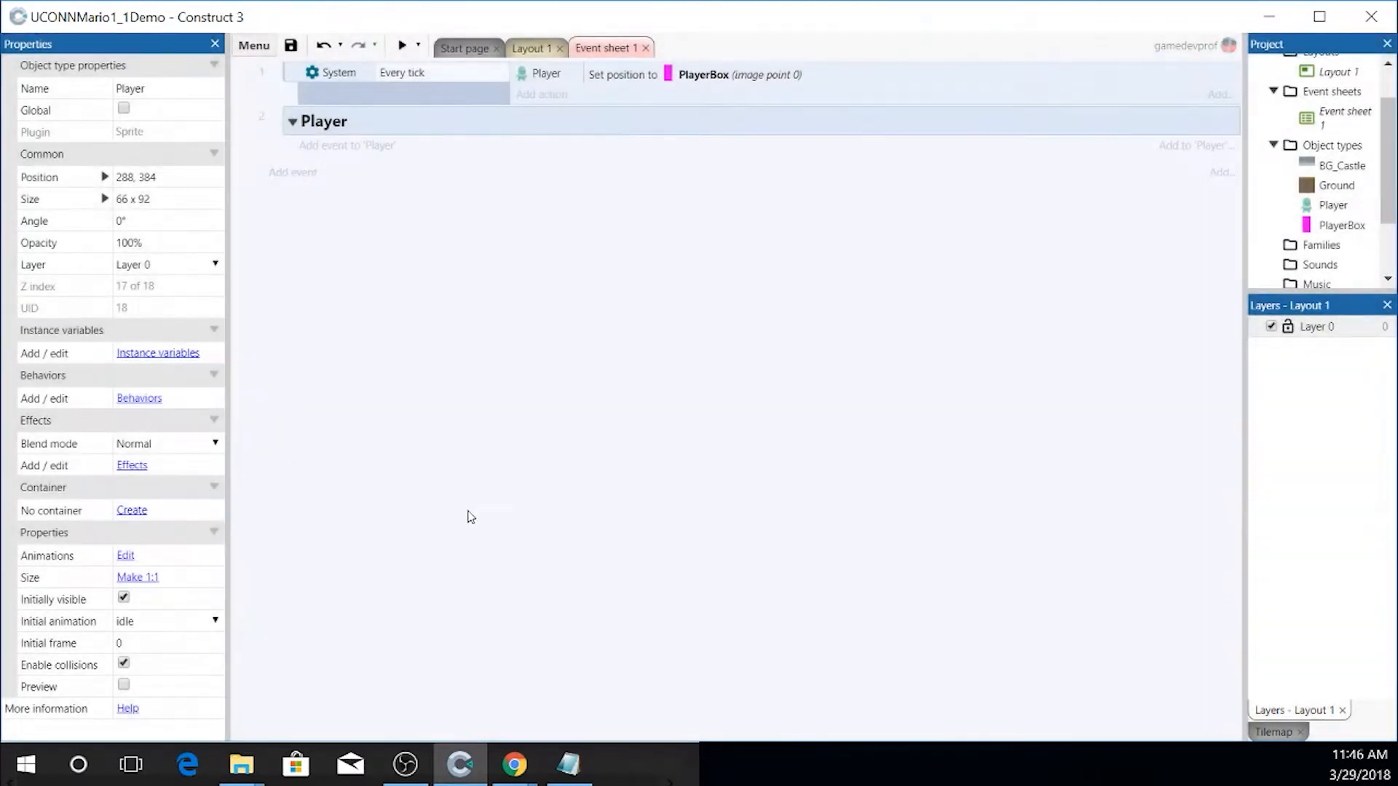
- Insert a Keyboard input object into the project from Layout 1
click(546, 49)
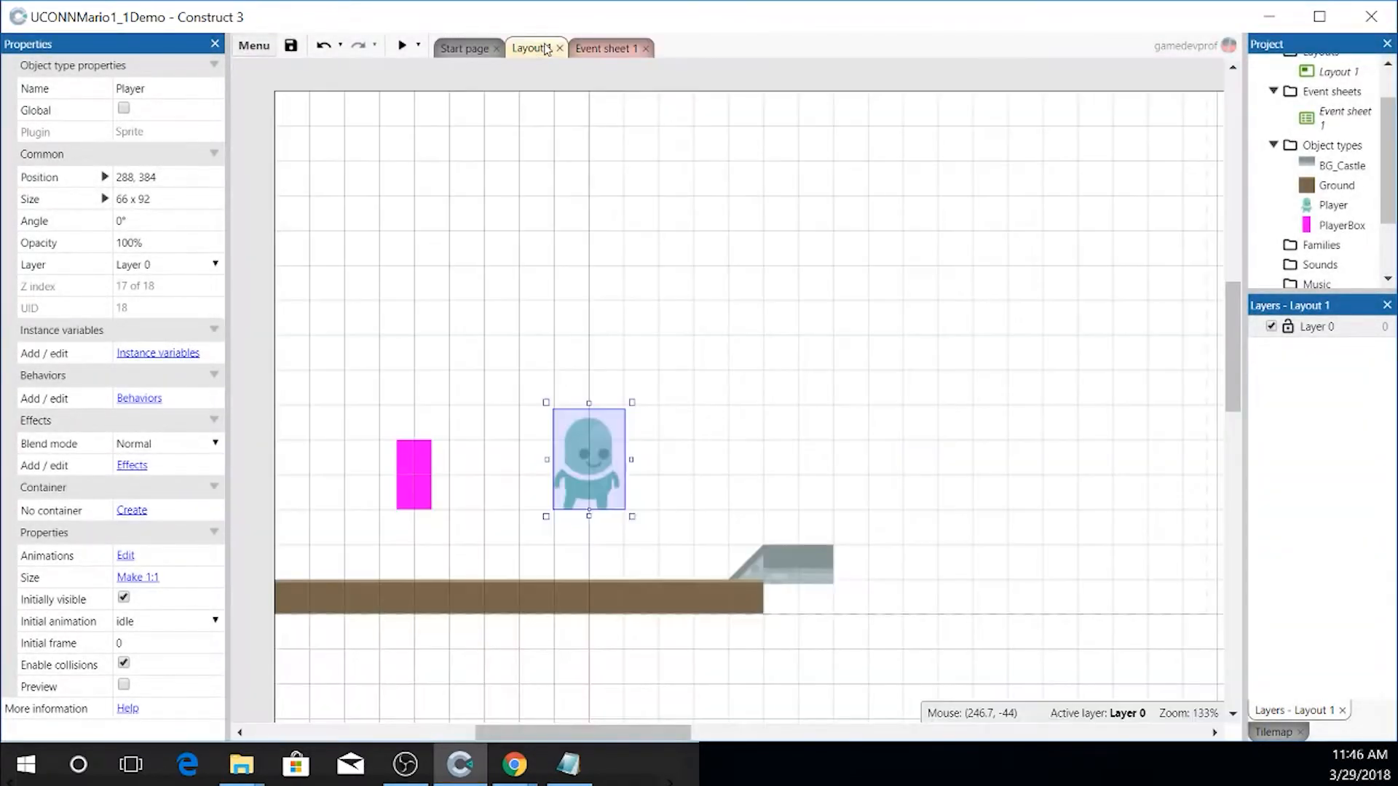
right_click(275, 84)
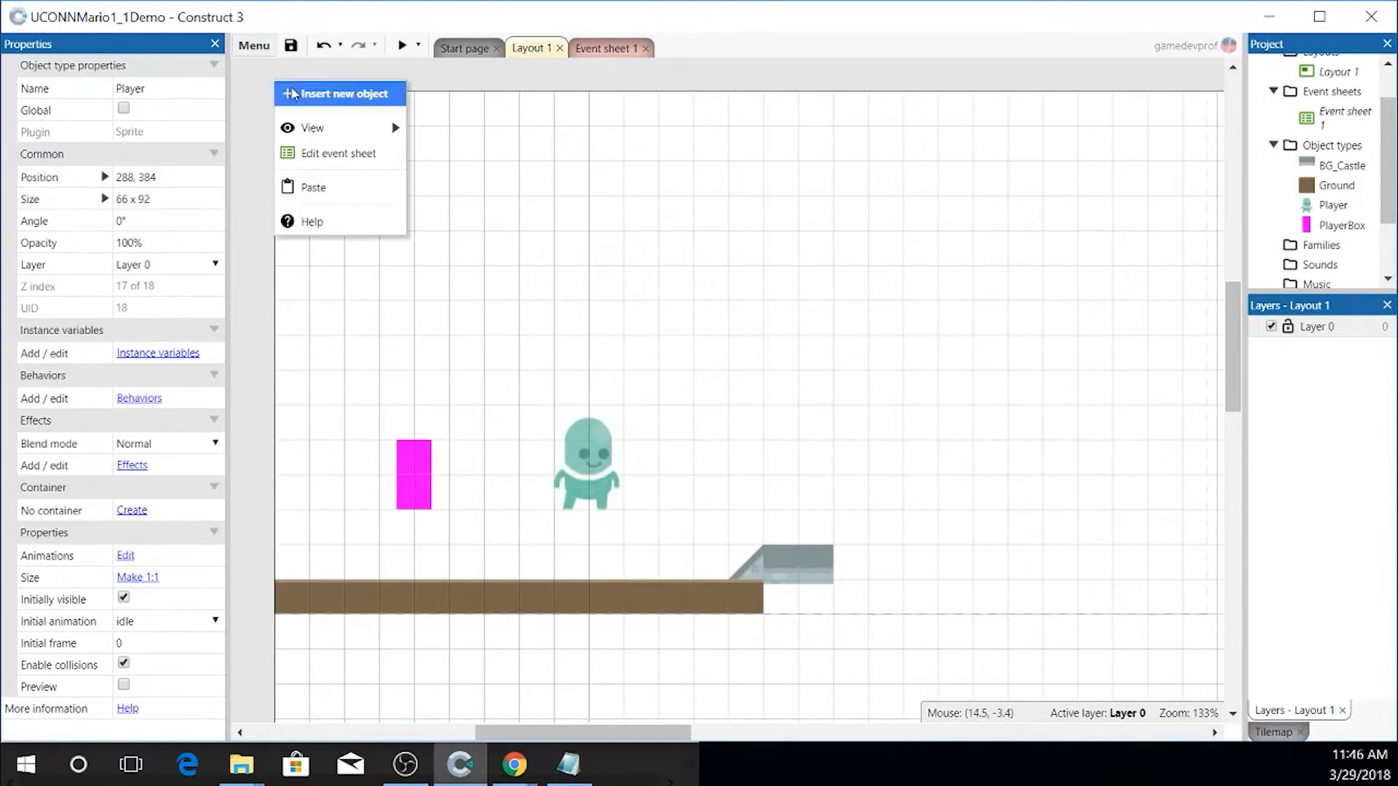
click(300, 93)
scroll(735, 239, down, 6)
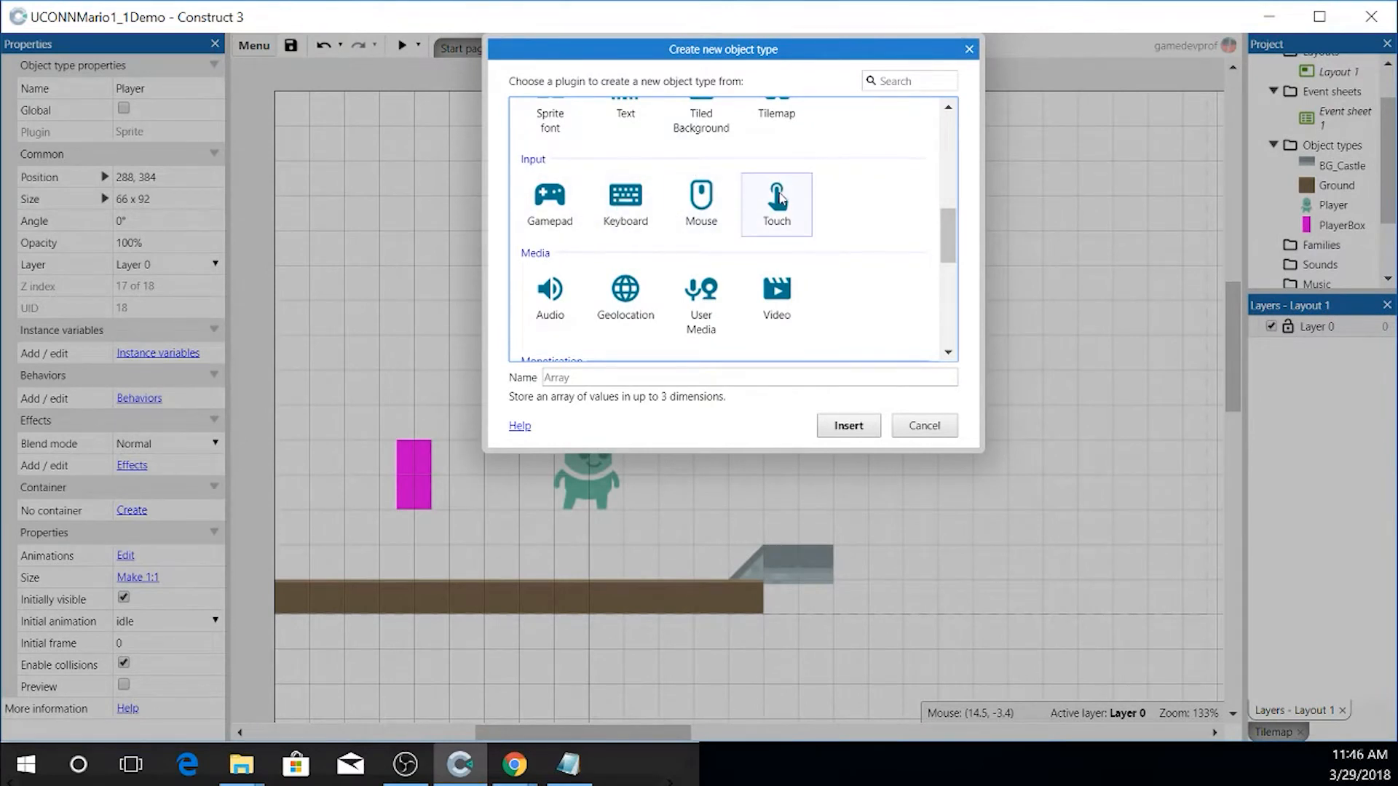
click(622, 214)
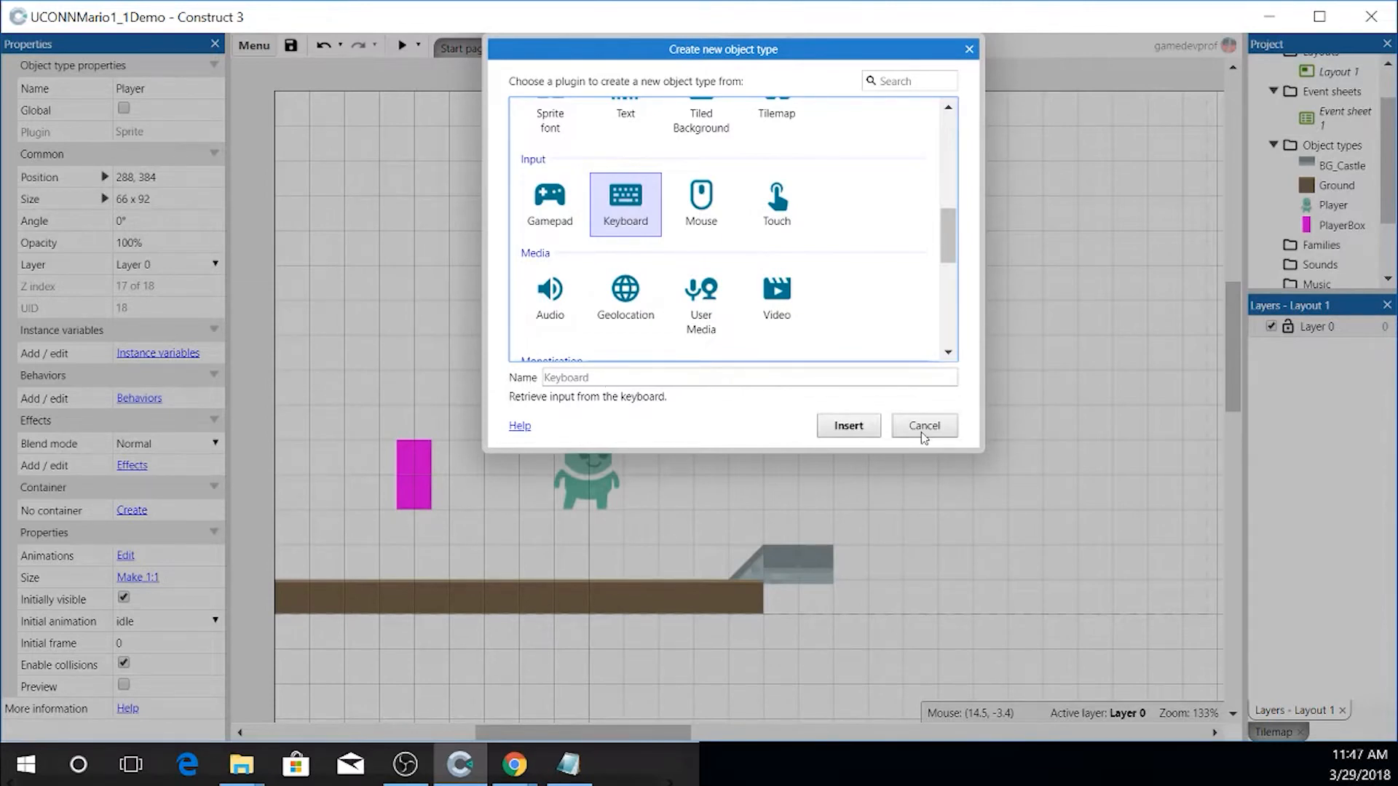
click(869, 432)
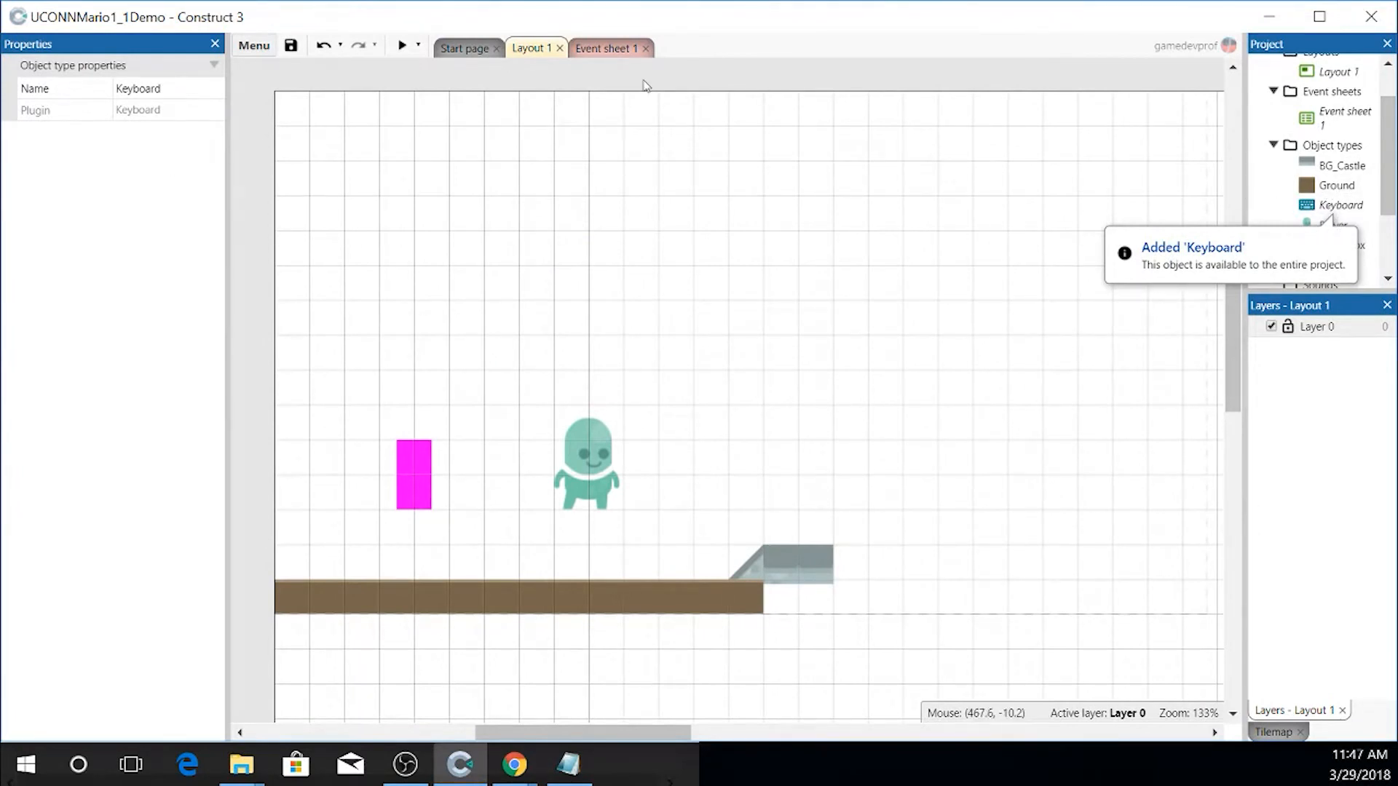
- Add an event to the Player group on Event sheet 1 with the Keyboard condition On key pressed for the Left arrow
click(584, 50)
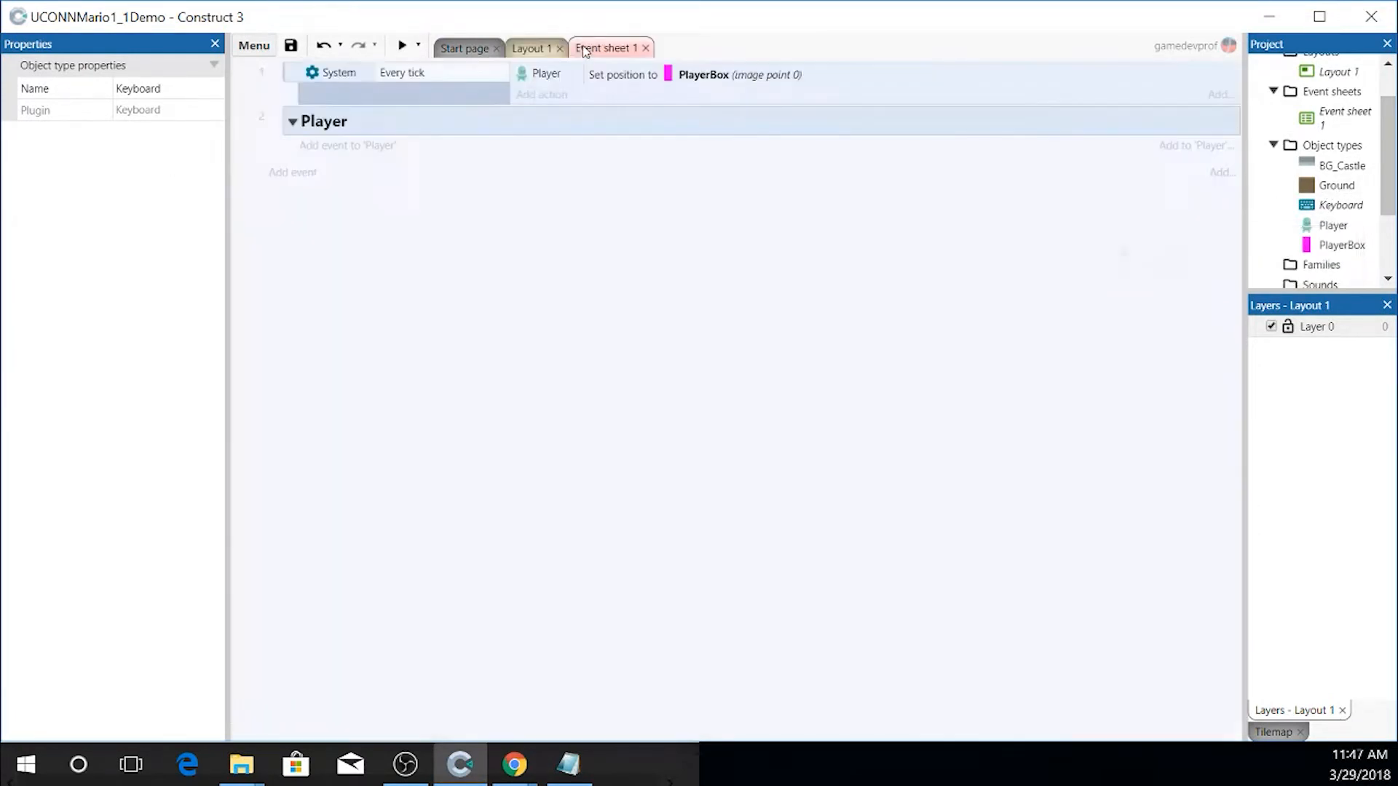
click(331, 147)
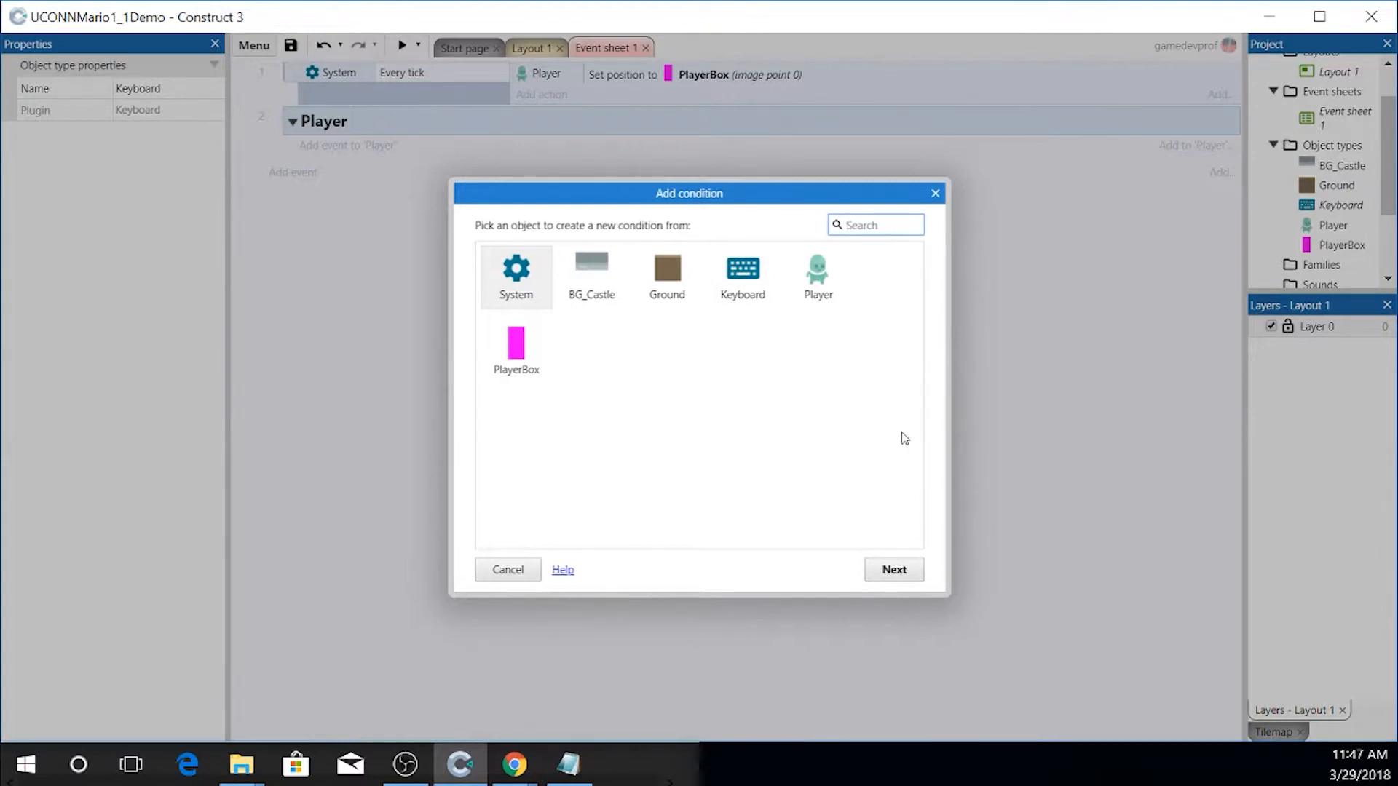
click(744, 287)
double_click(744, 287)
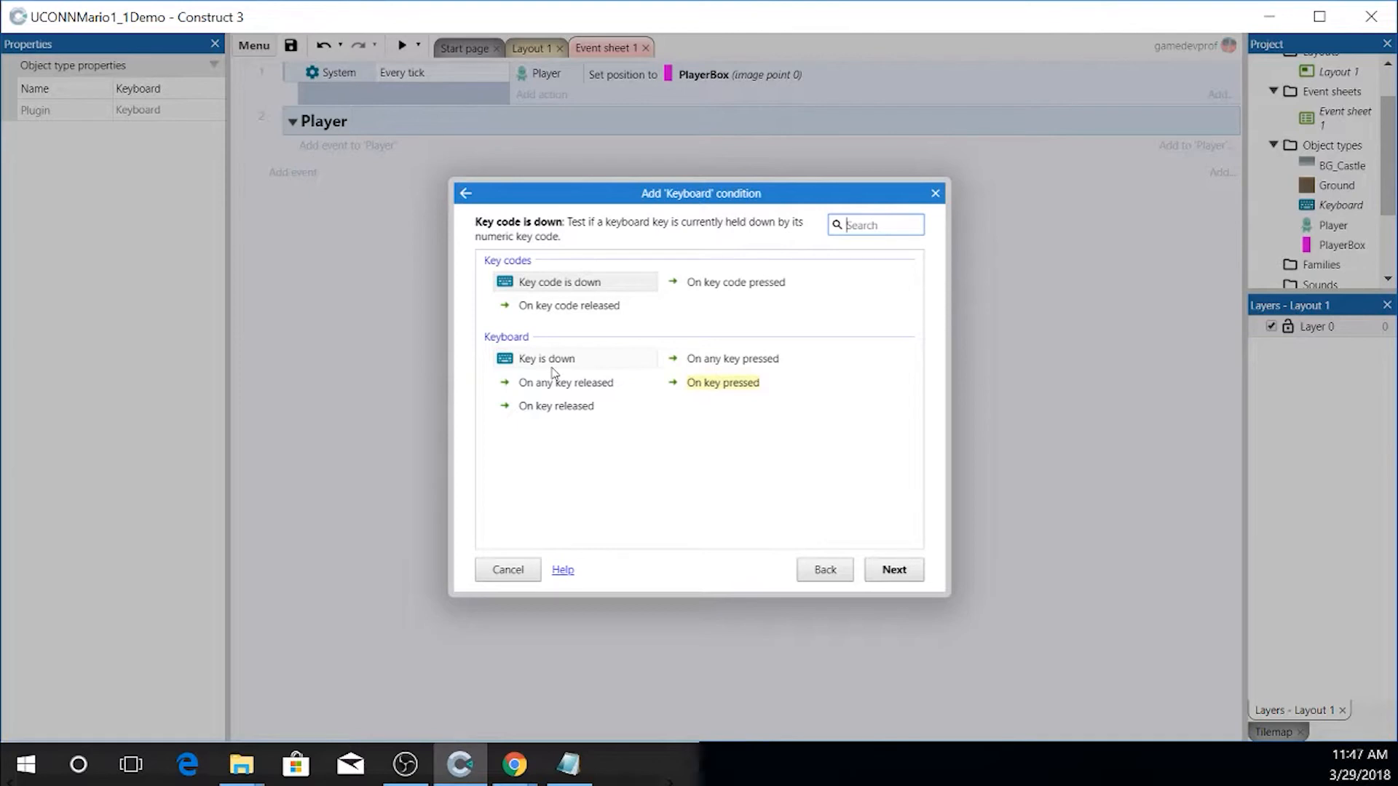
double_click(697, 384)
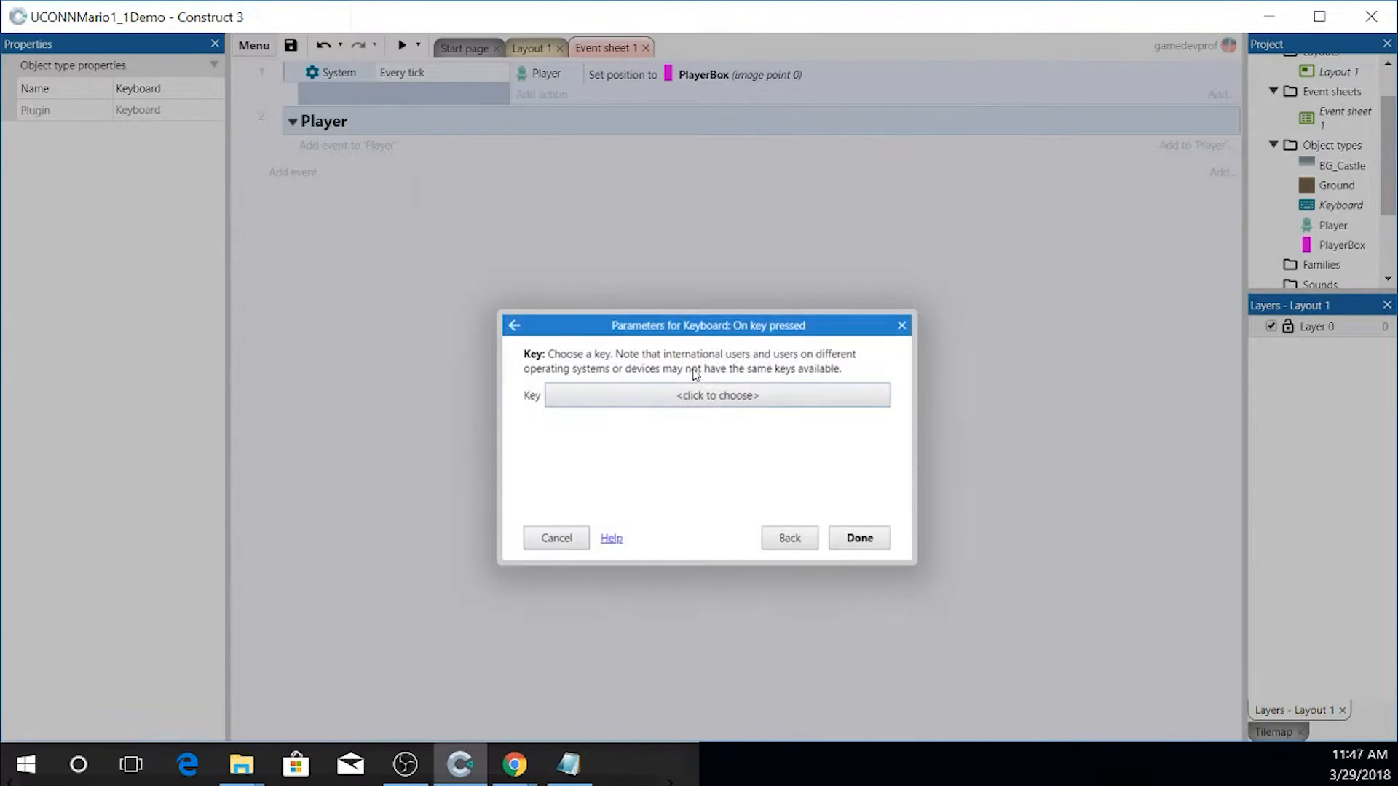
click(591, 401)
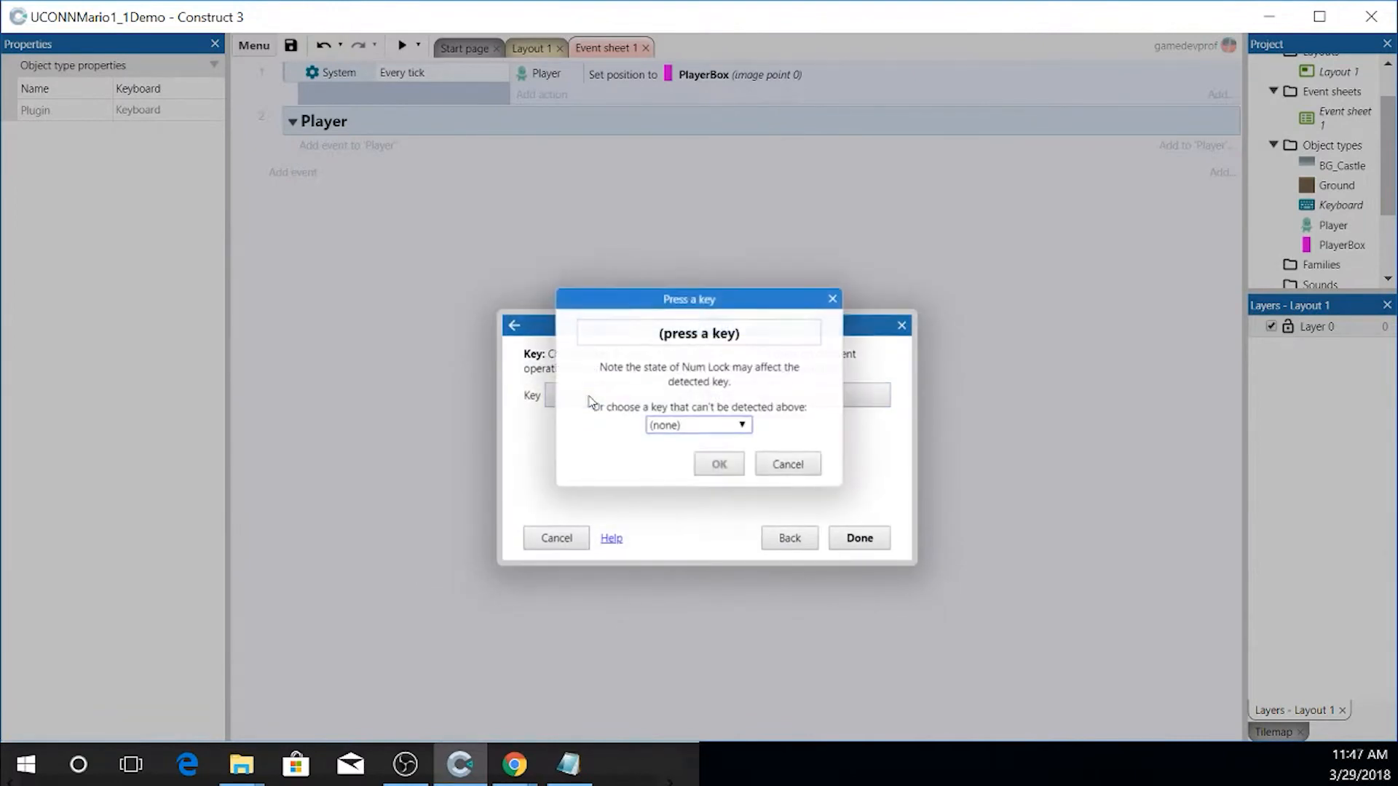
drag(649, 301, 645, 134)
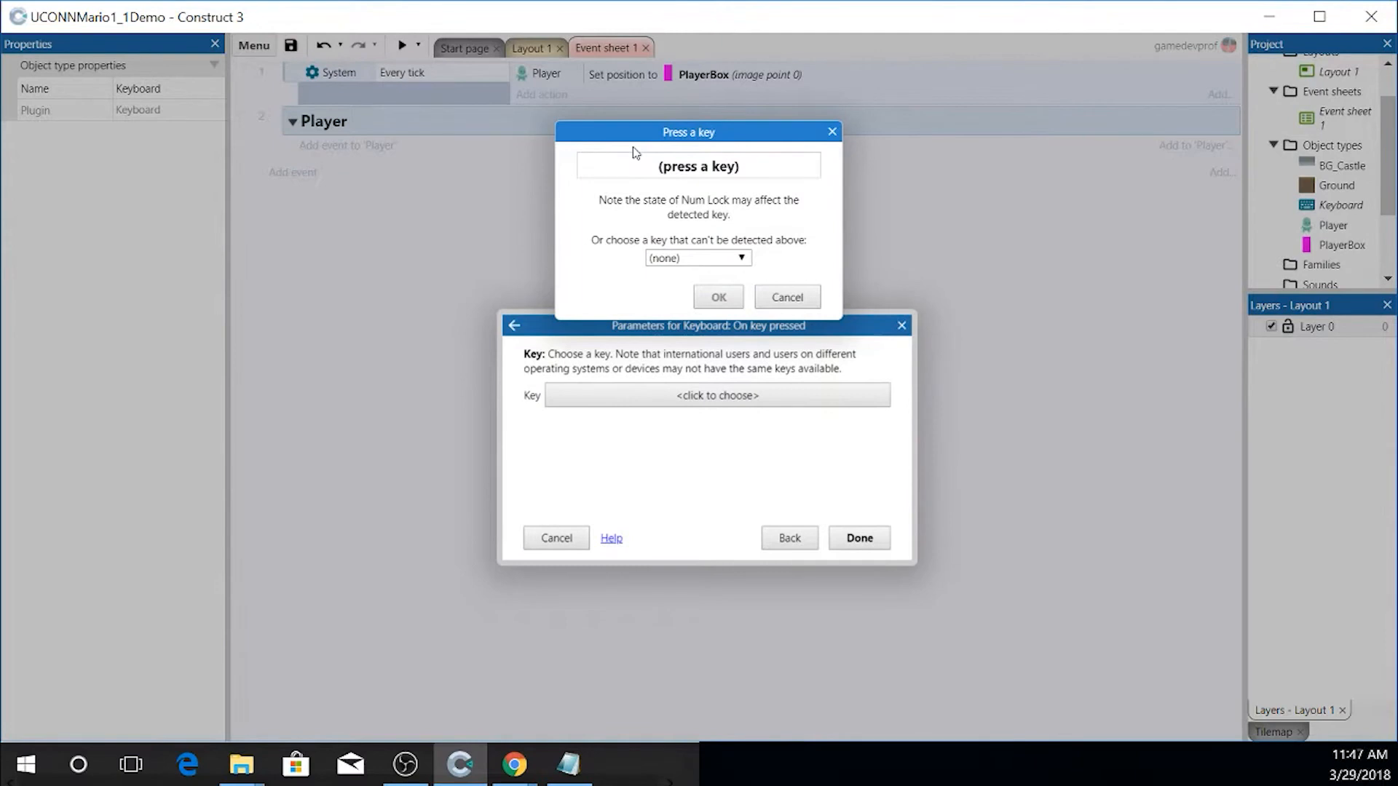
key(Left)
key(f)
key(h)
key(Left)
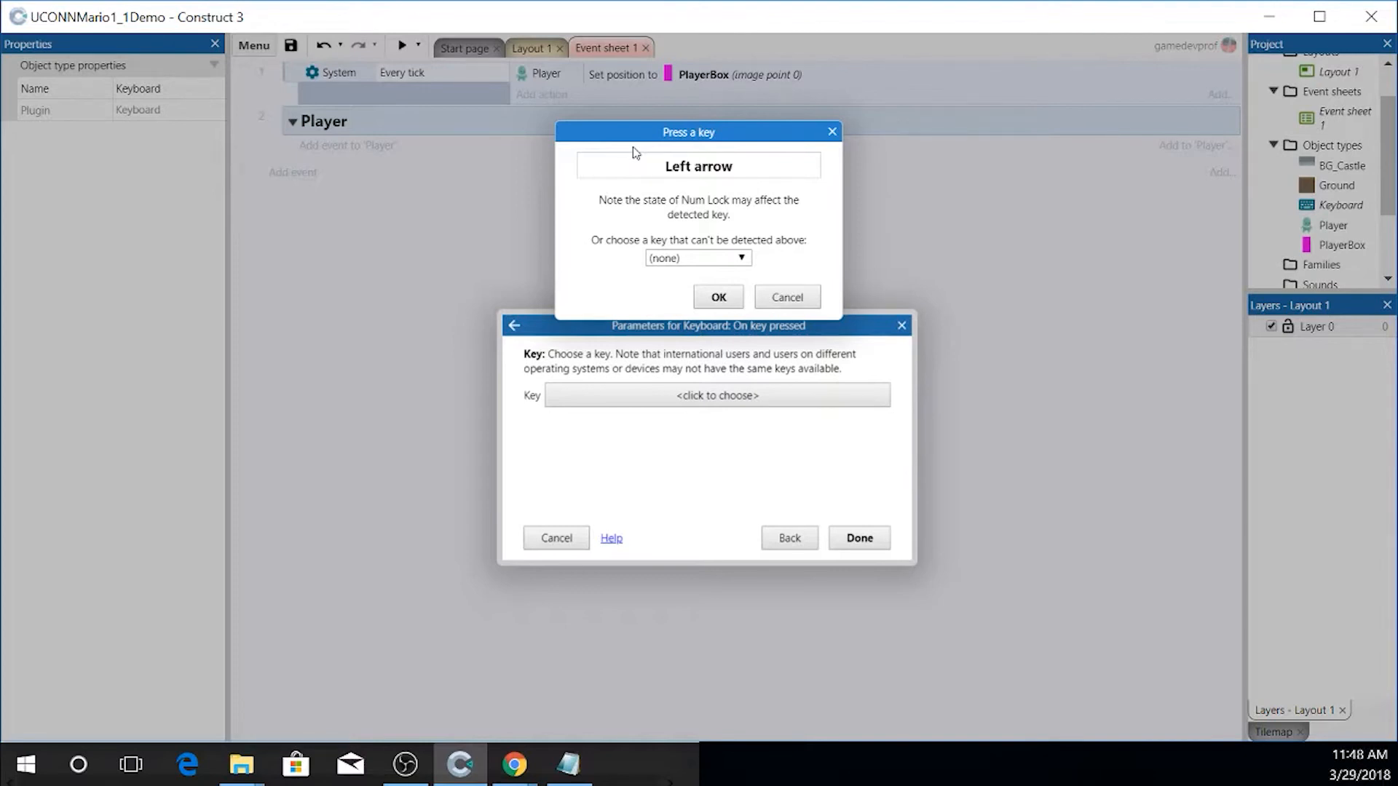
click(718, 297)
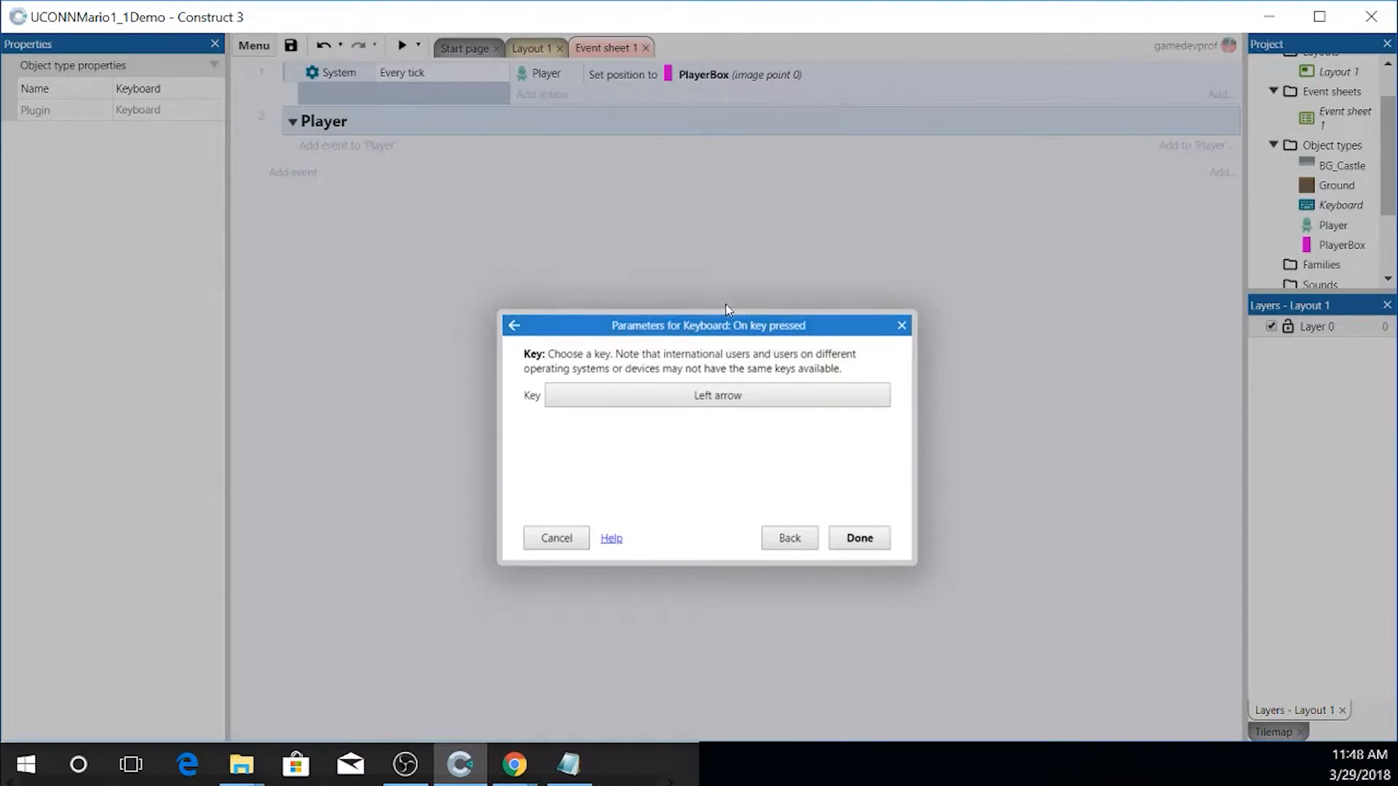
click(859, 538)
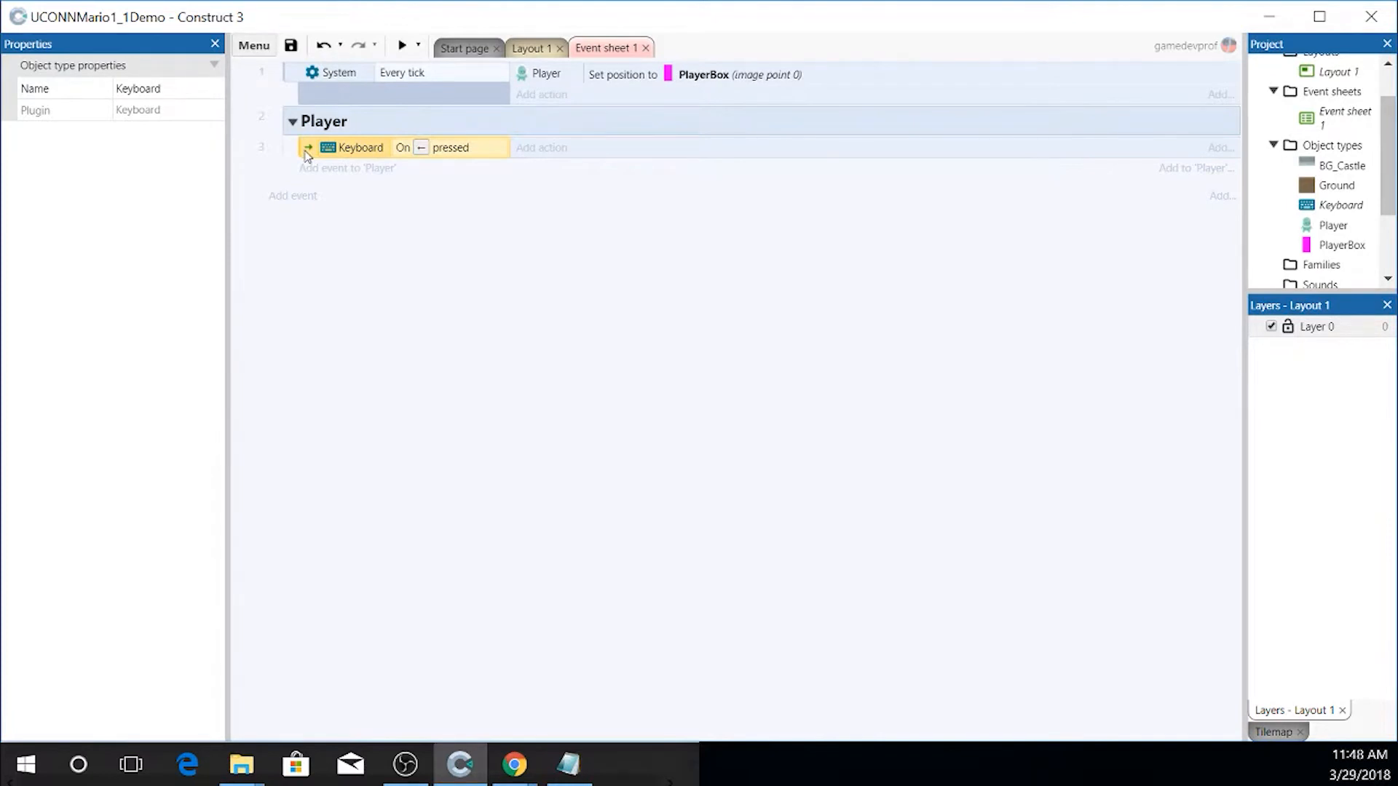
- Duplicate the Left arrow event in the Player group and set the copy's key to Right arrow
key(ctrl+c)
key(ctrl+v)
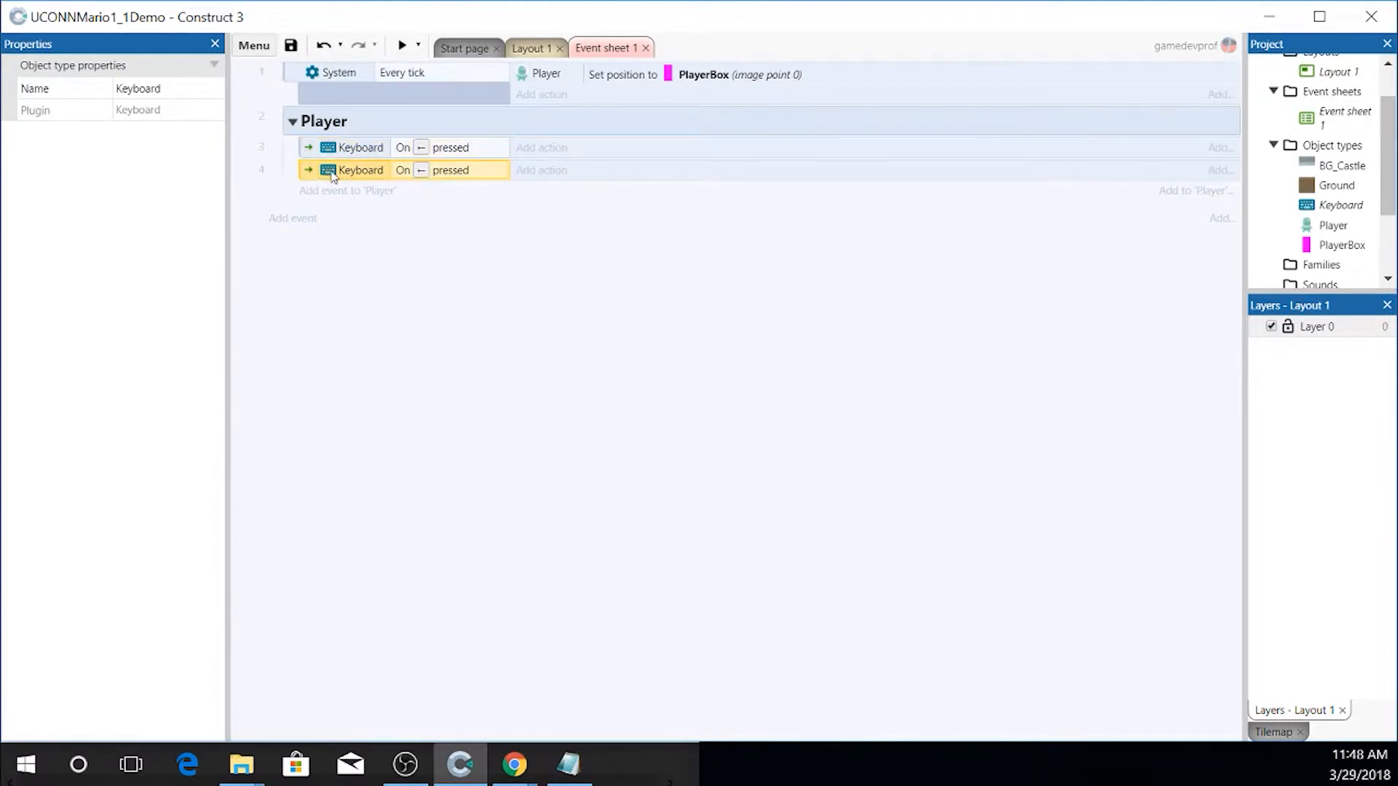
double_click(420, 170)
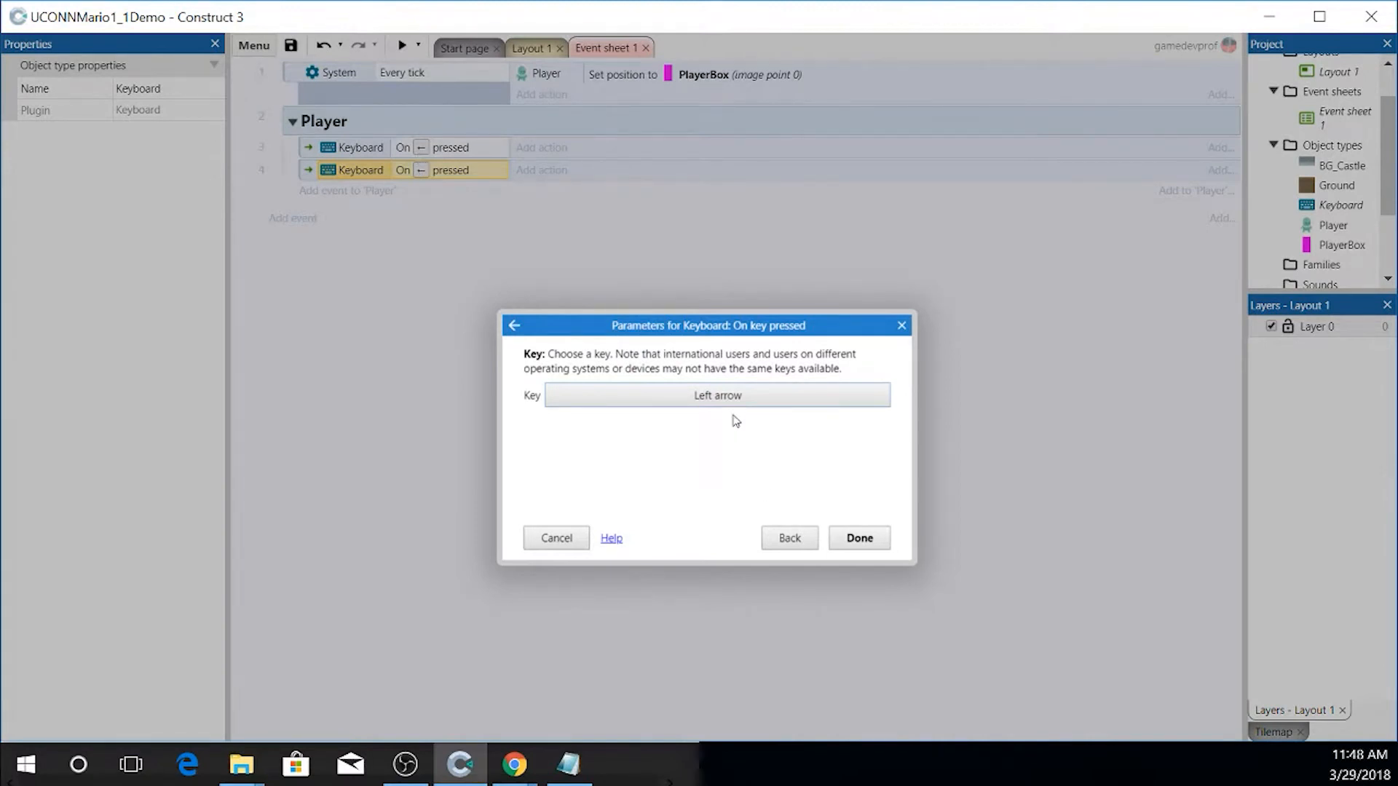
click(694, 396)
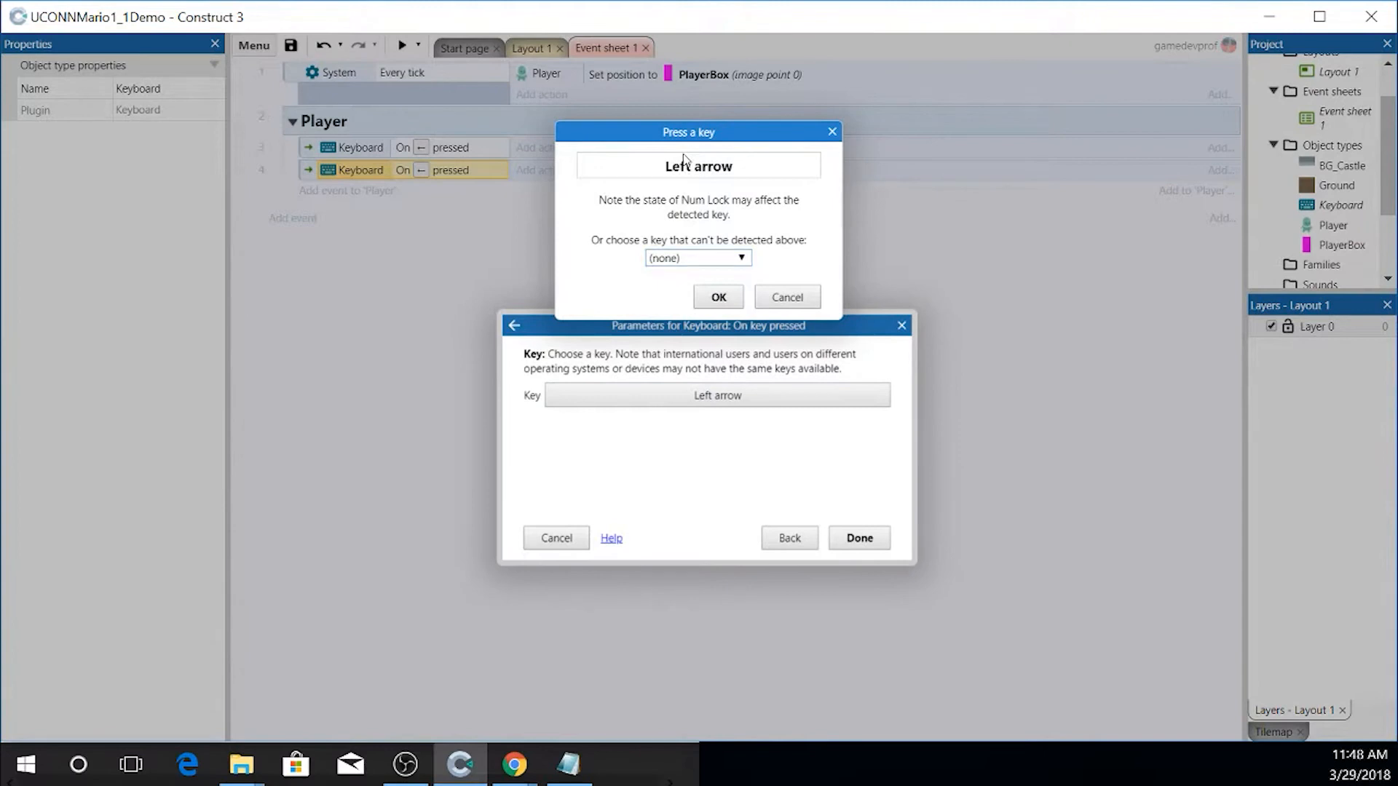
key(Right)
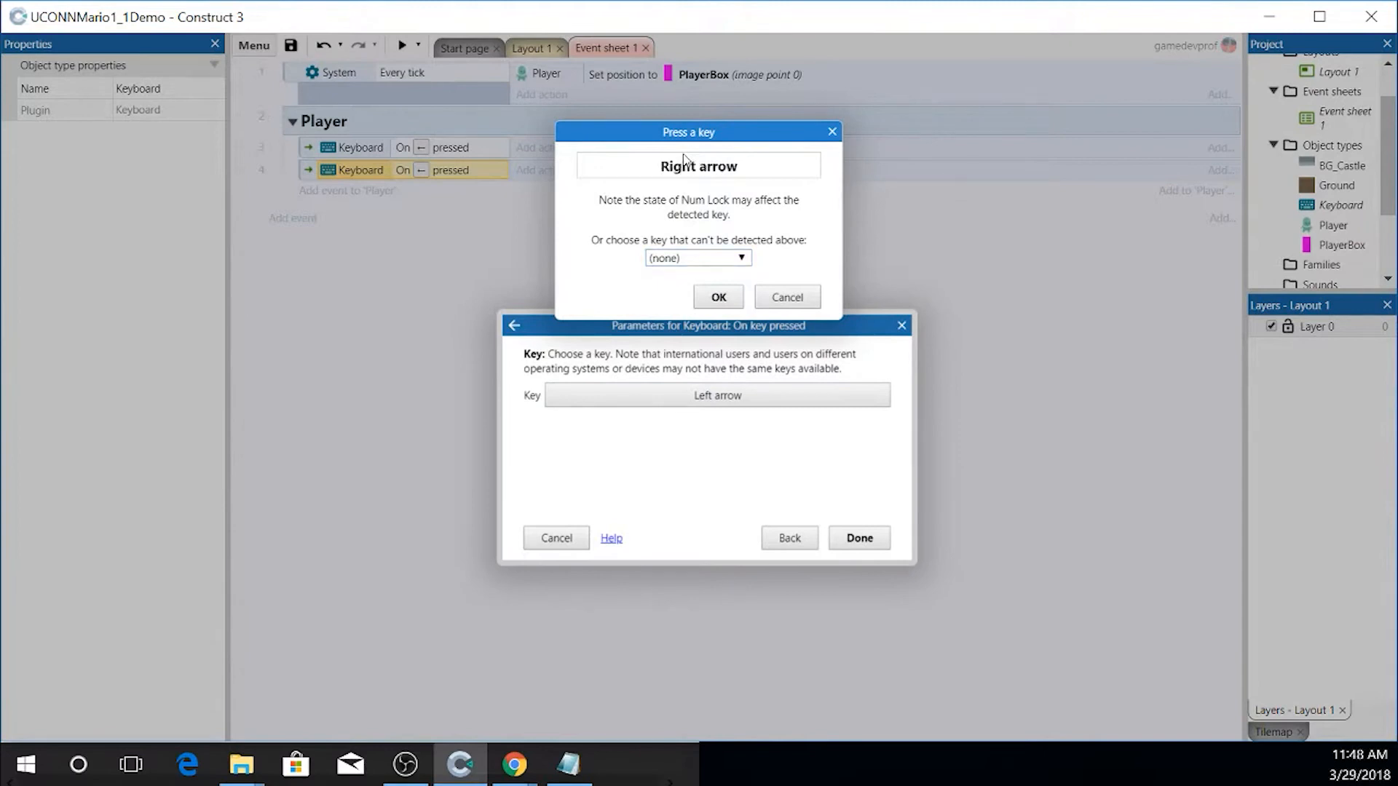
click(700, 293)
click(861, 540)
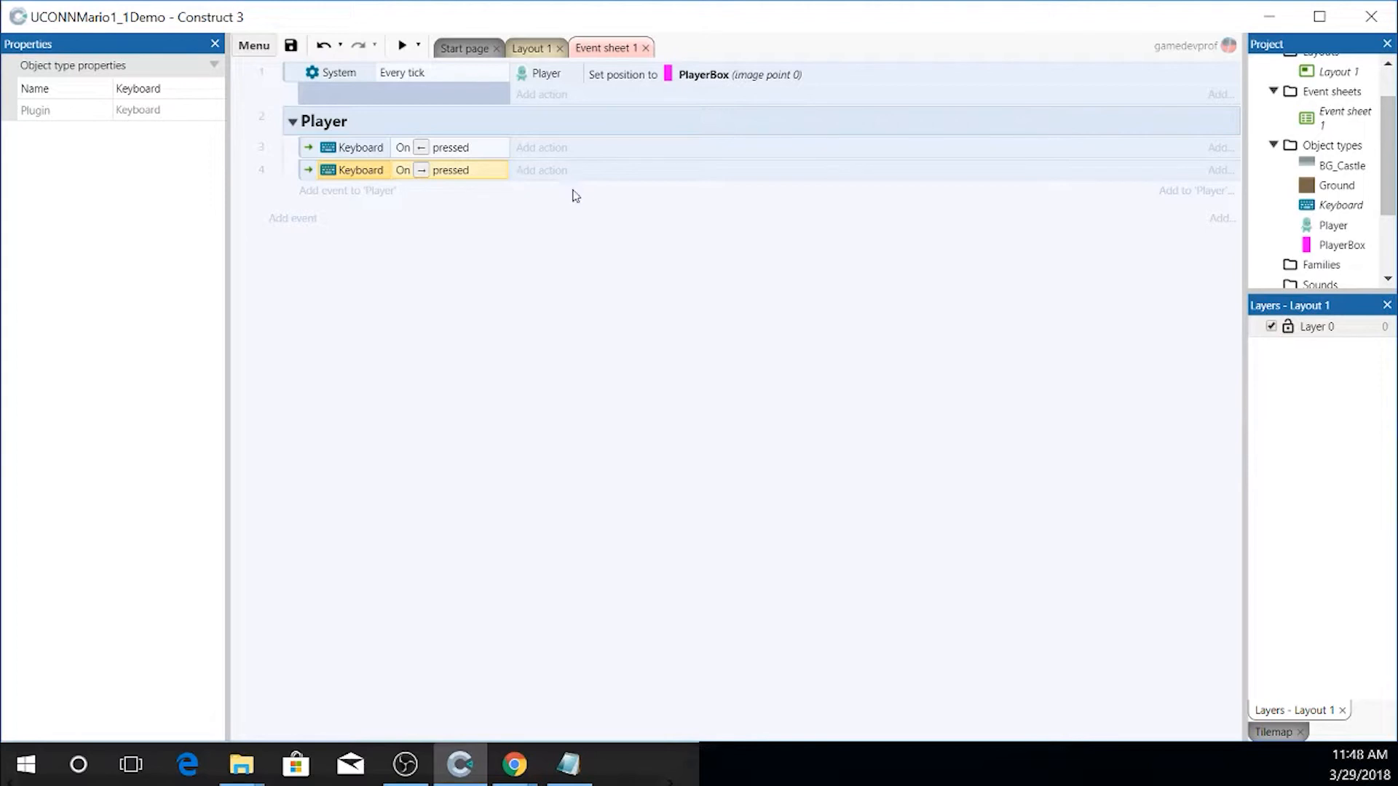
- Start a new instance variable for the PlayerBox object and set its type to String
click(1331, 247)
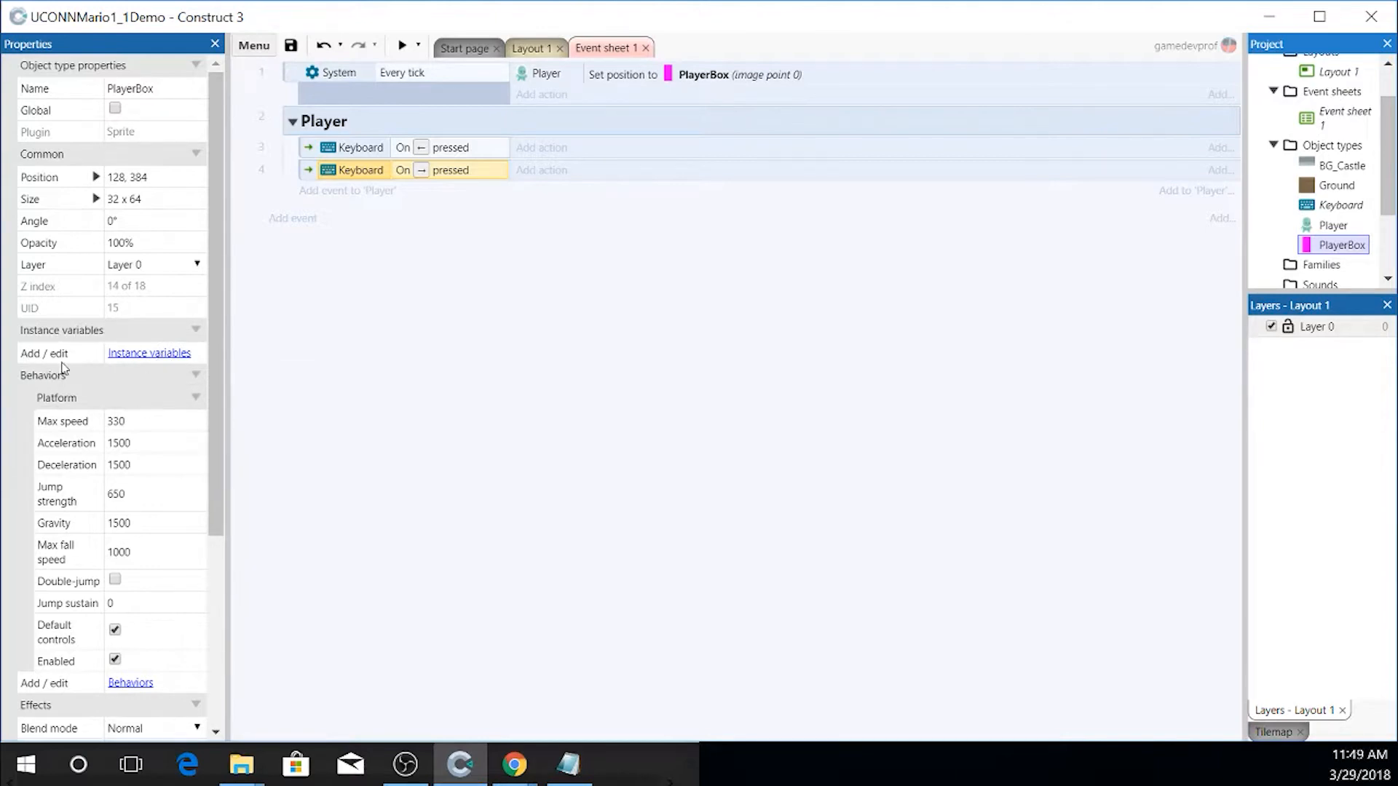
click(146, 353)
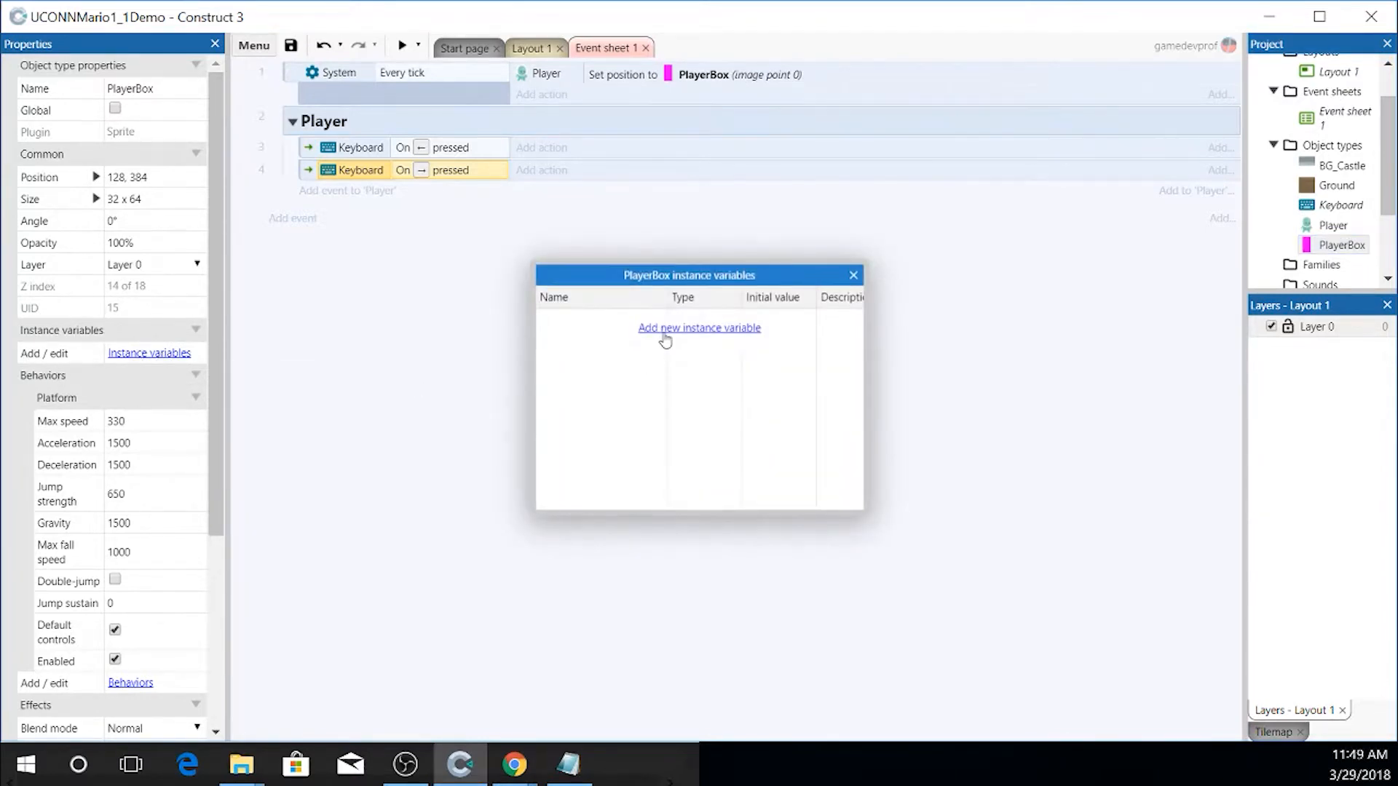
click(663, 333)
drag(677, 294, 646, 394)
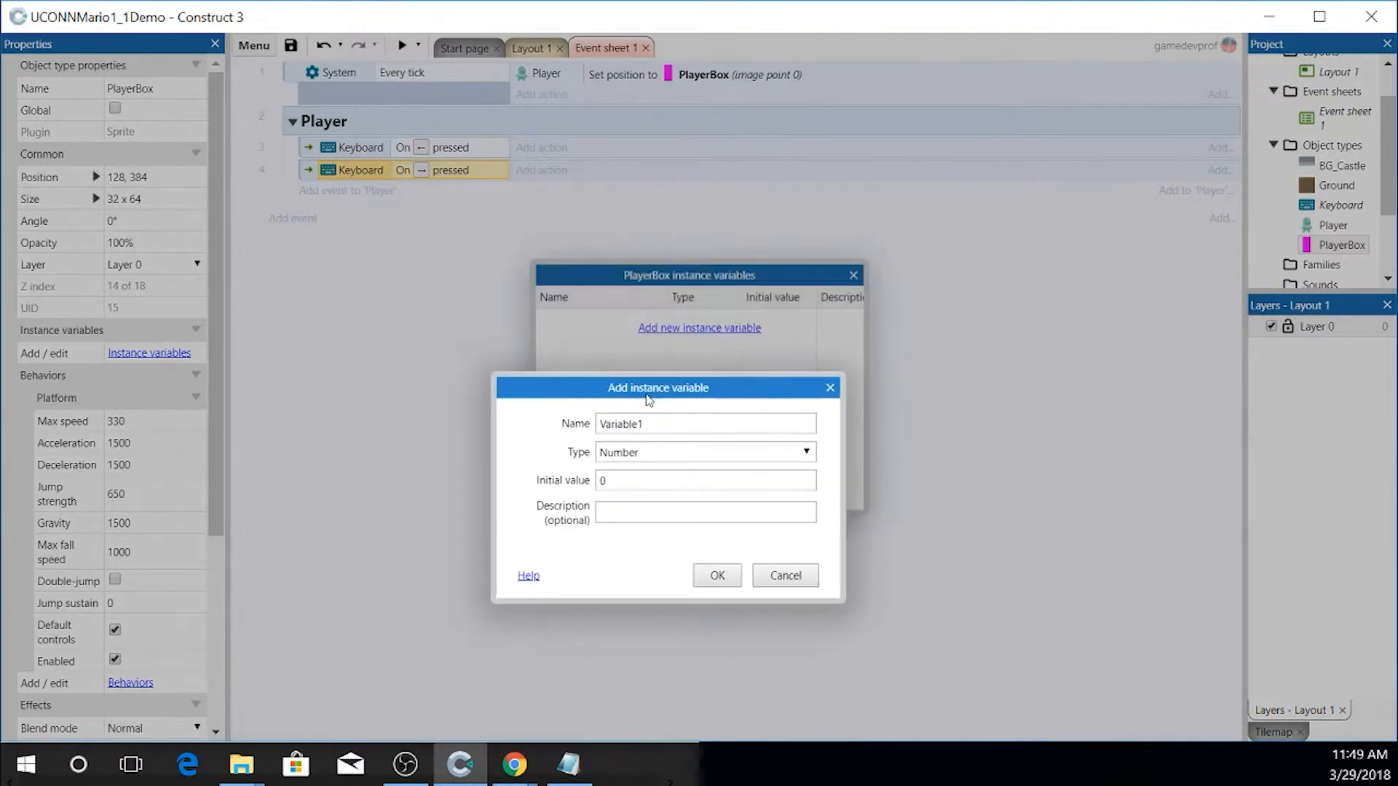
click(639, 452)
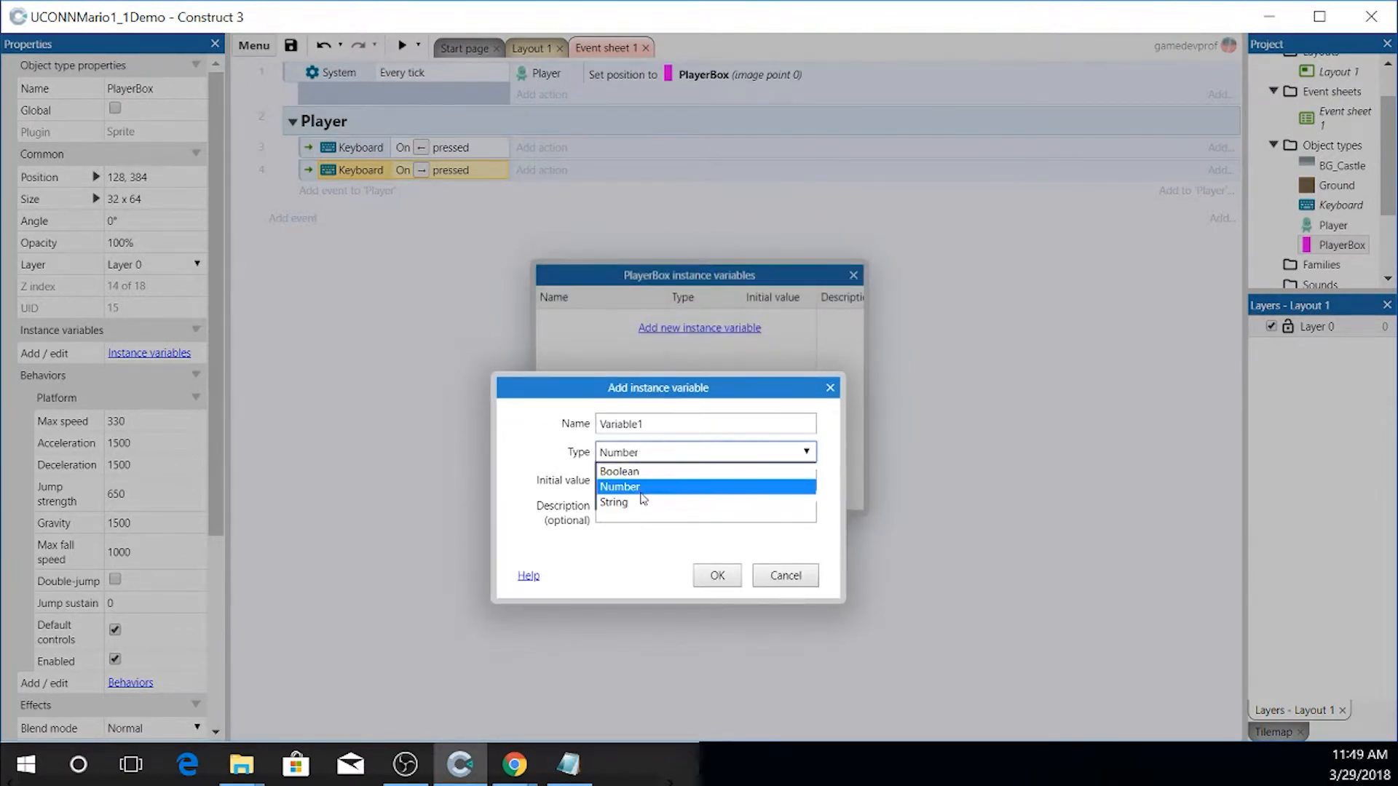
click(641, 502)
click(666, 453)
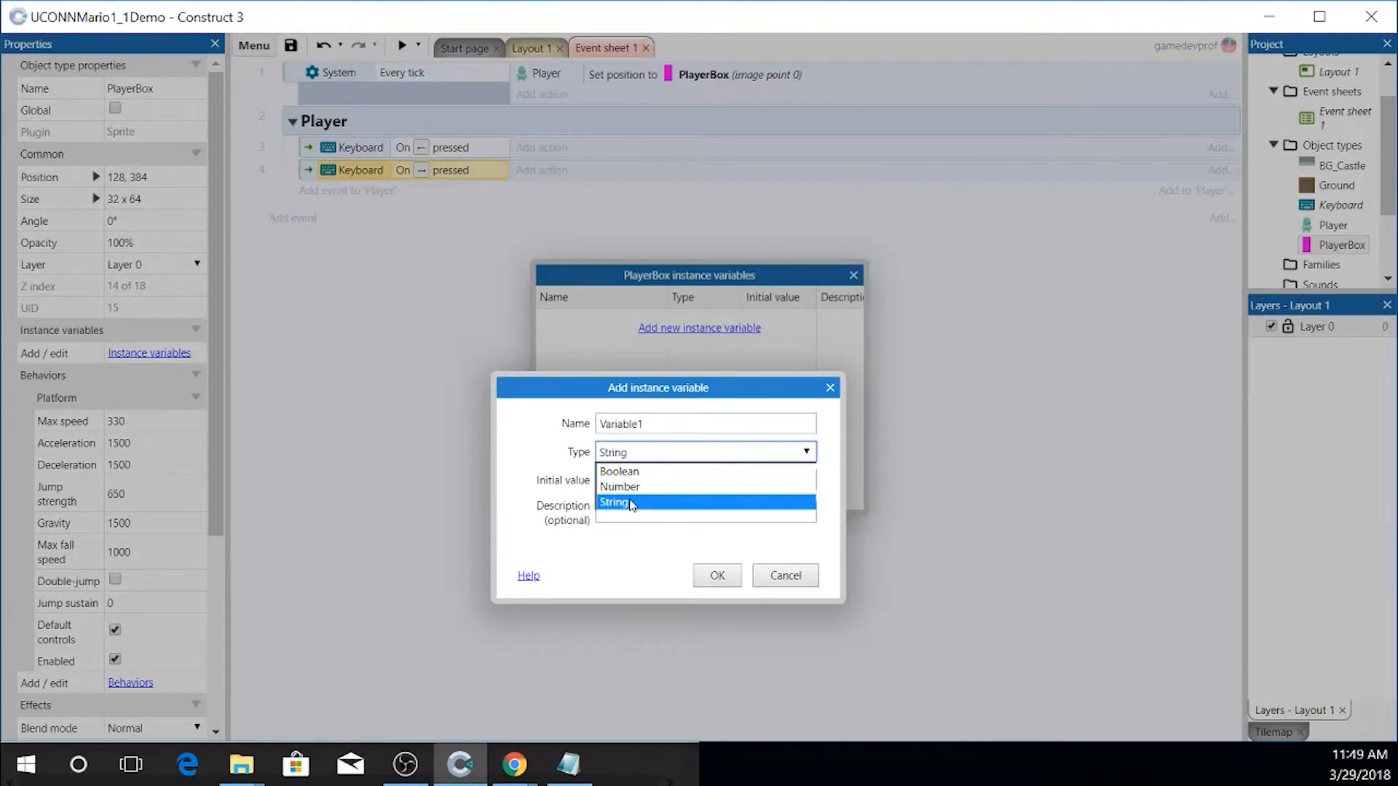
click(709, 504)
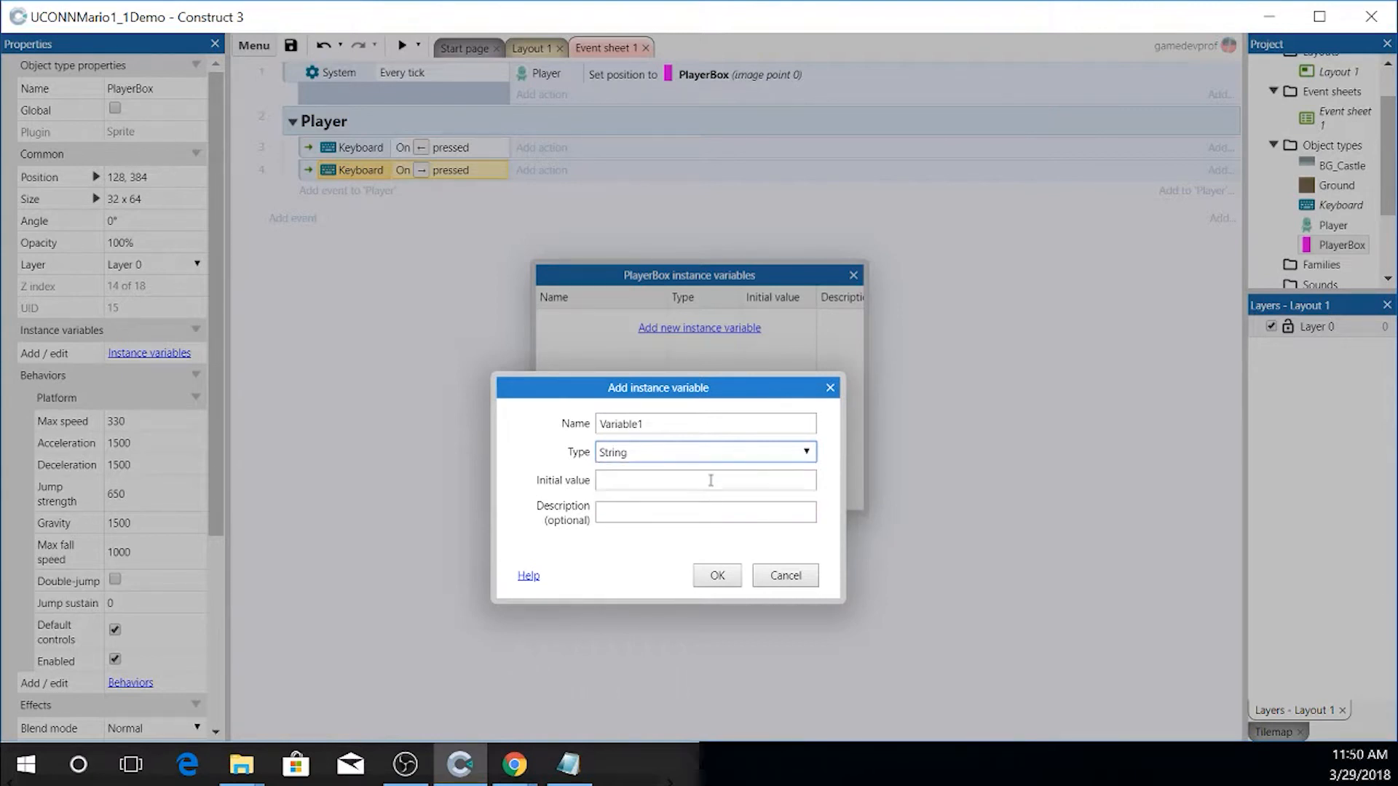
- Name the PlayerBox instance variable facing, give it the initial value right, and add it
double_click(652, 426)
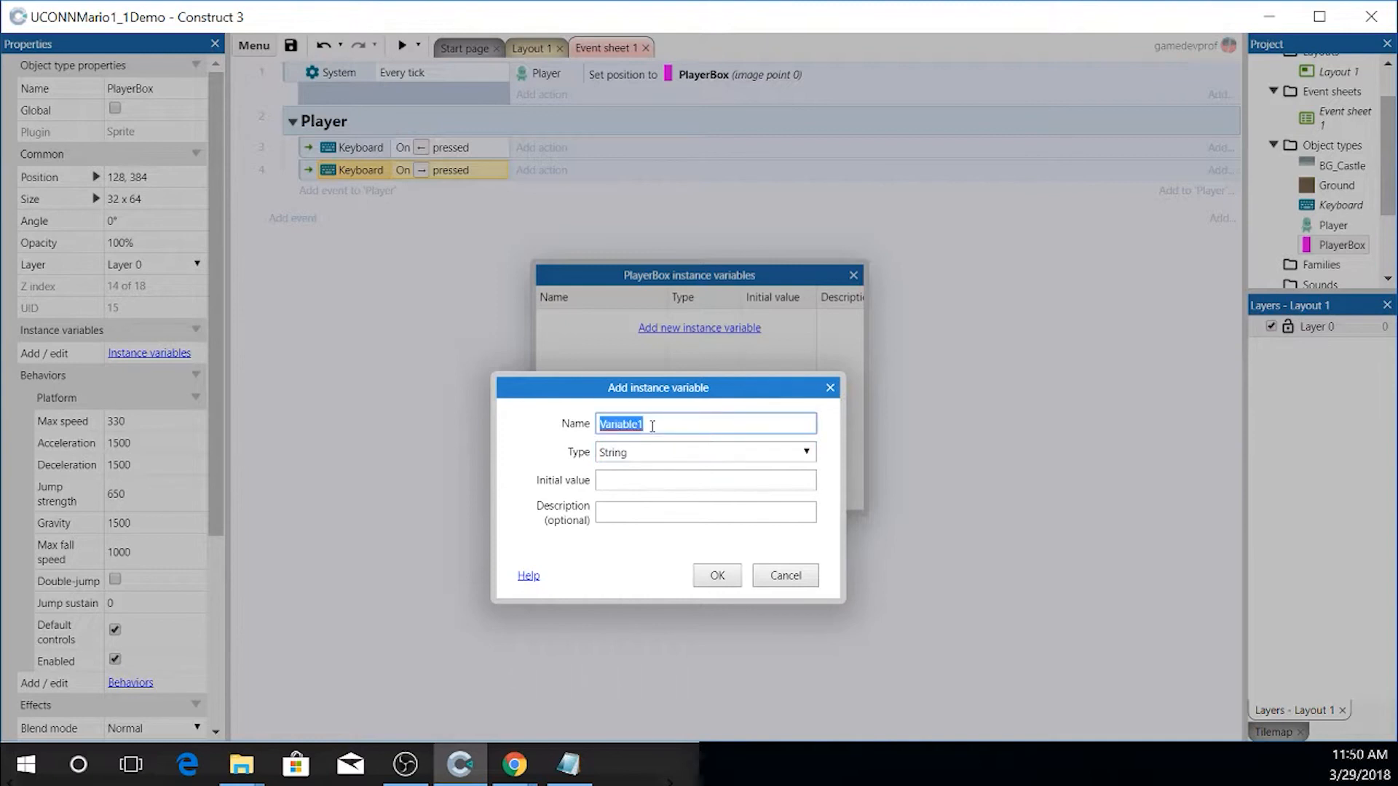
text(facing)
click(620, 484)
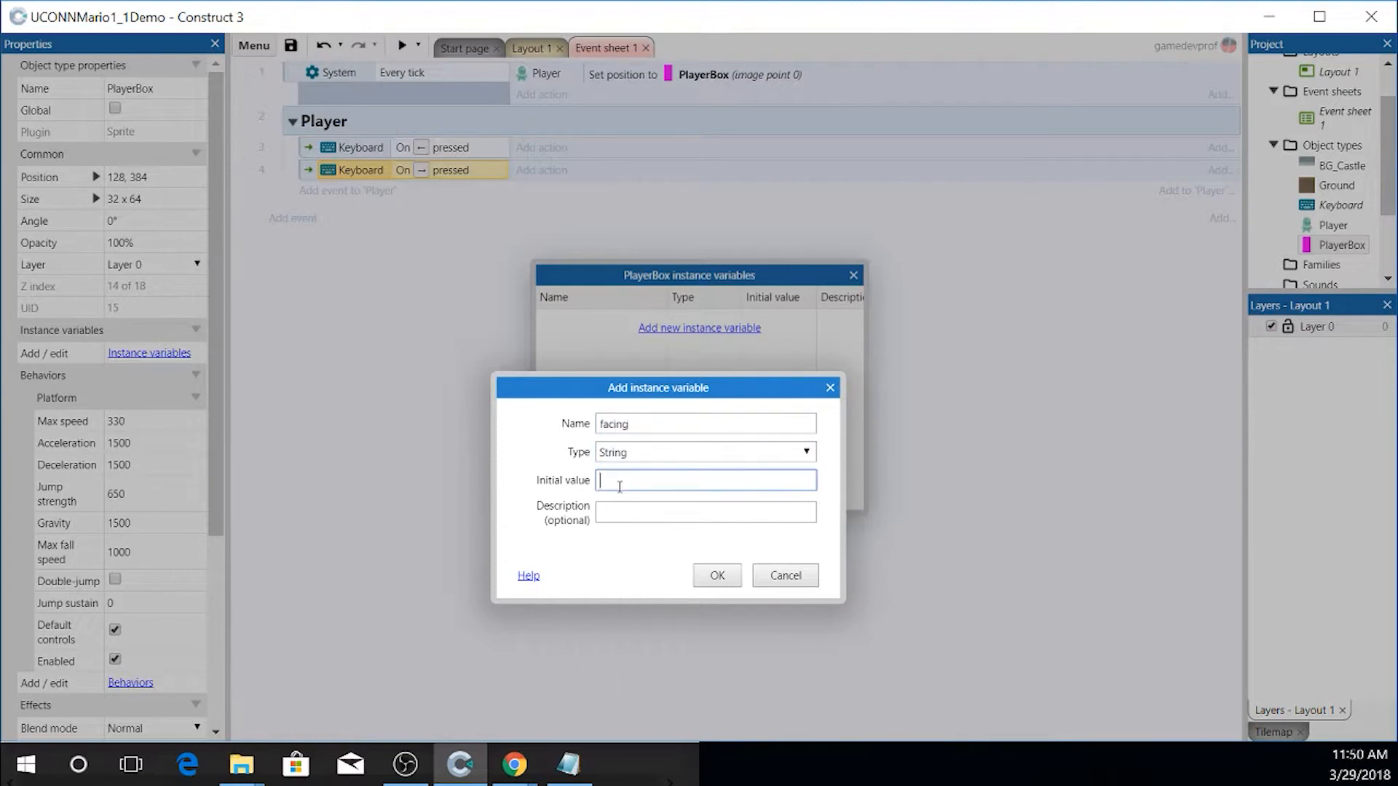
text(right)
click(718, 576)
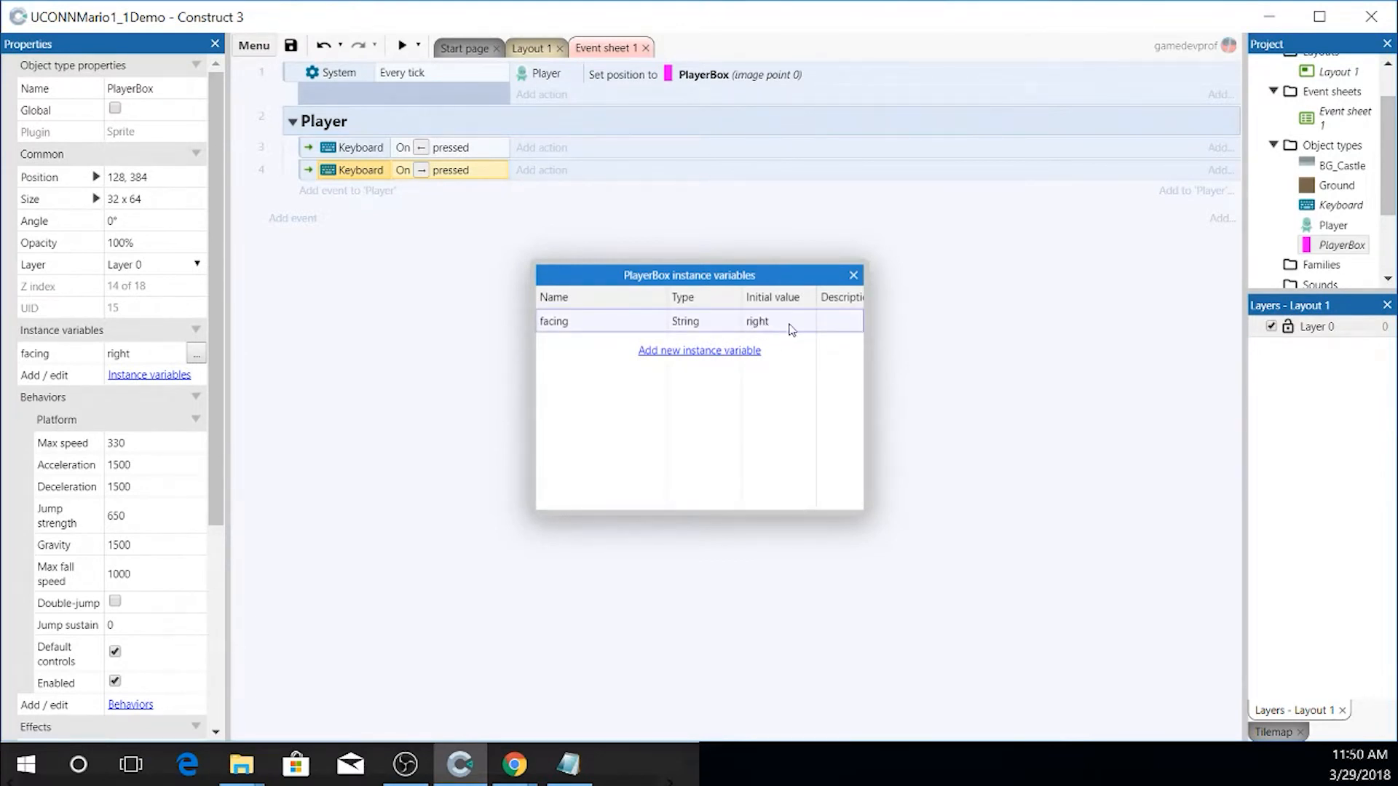
click(854, 275)
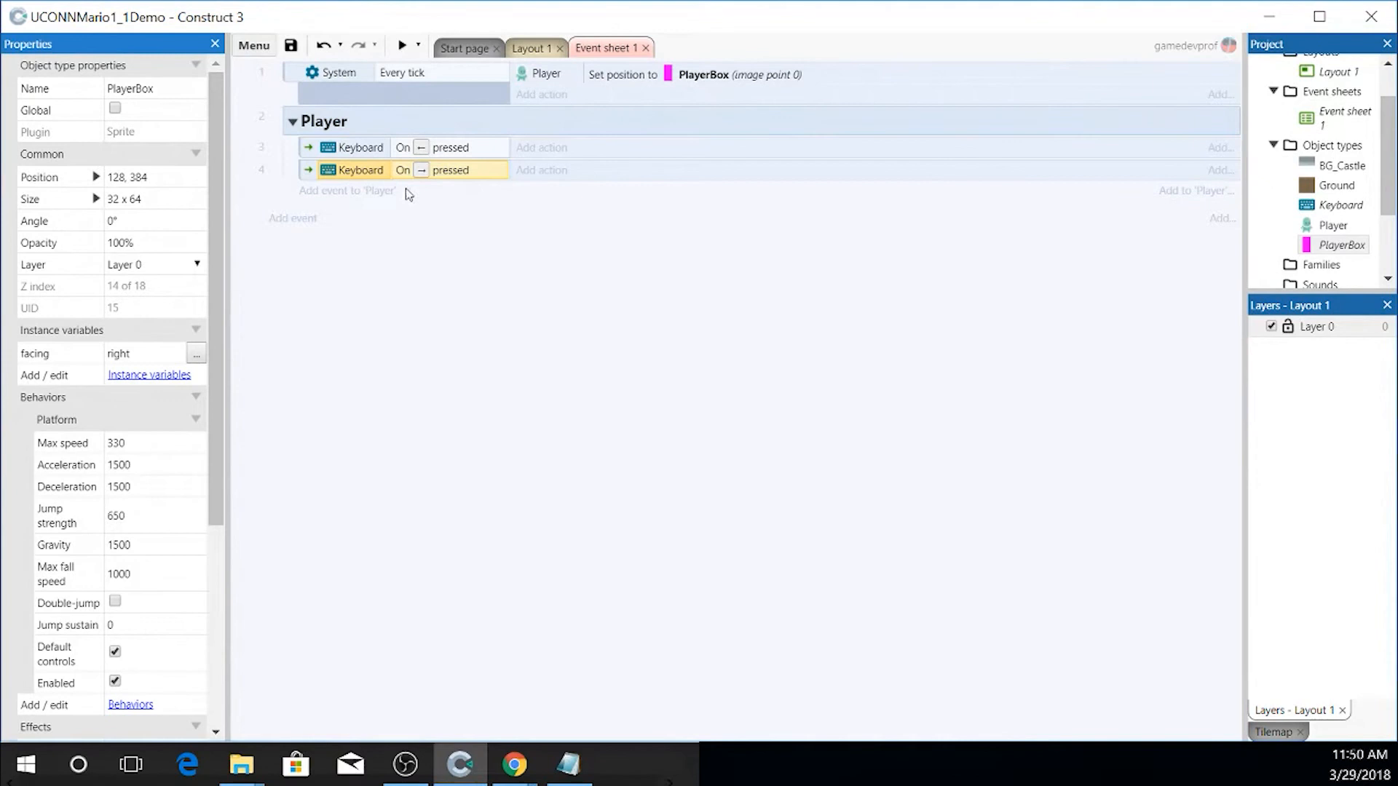
- Start a PlayerBox Set value action for the facing variable in the Left arrow event and clear the default value
click(354, 150)
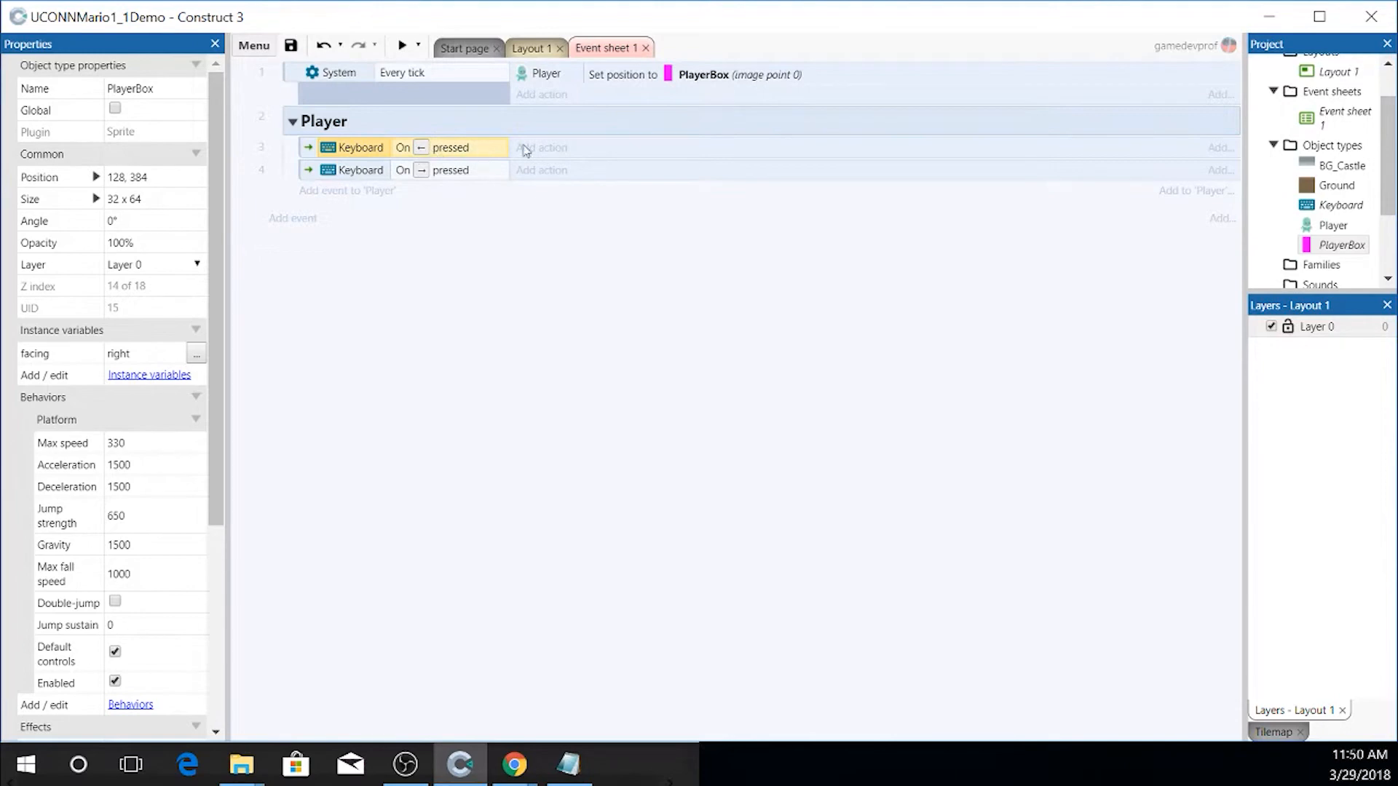
click(562, 150)
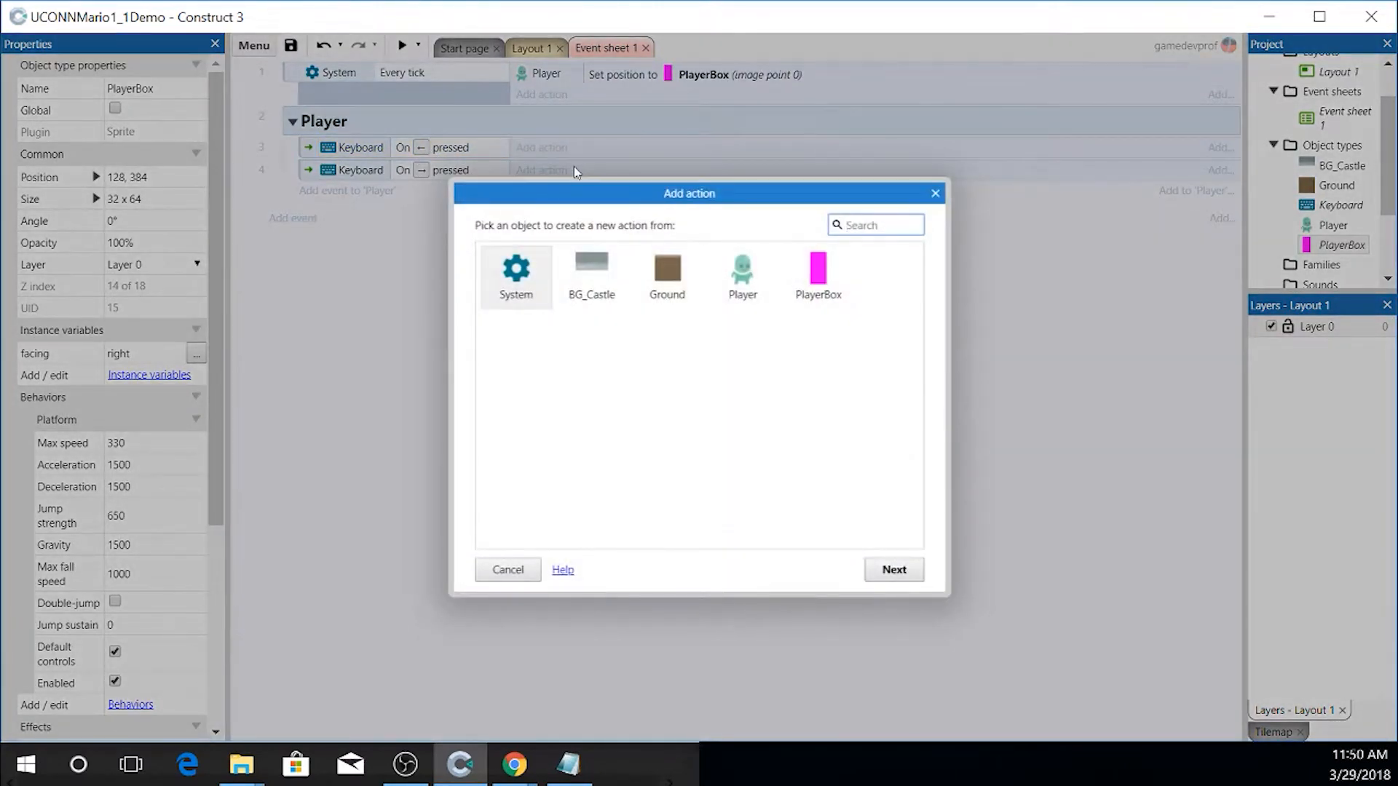
click(811, 285)
double_click(812, 285)
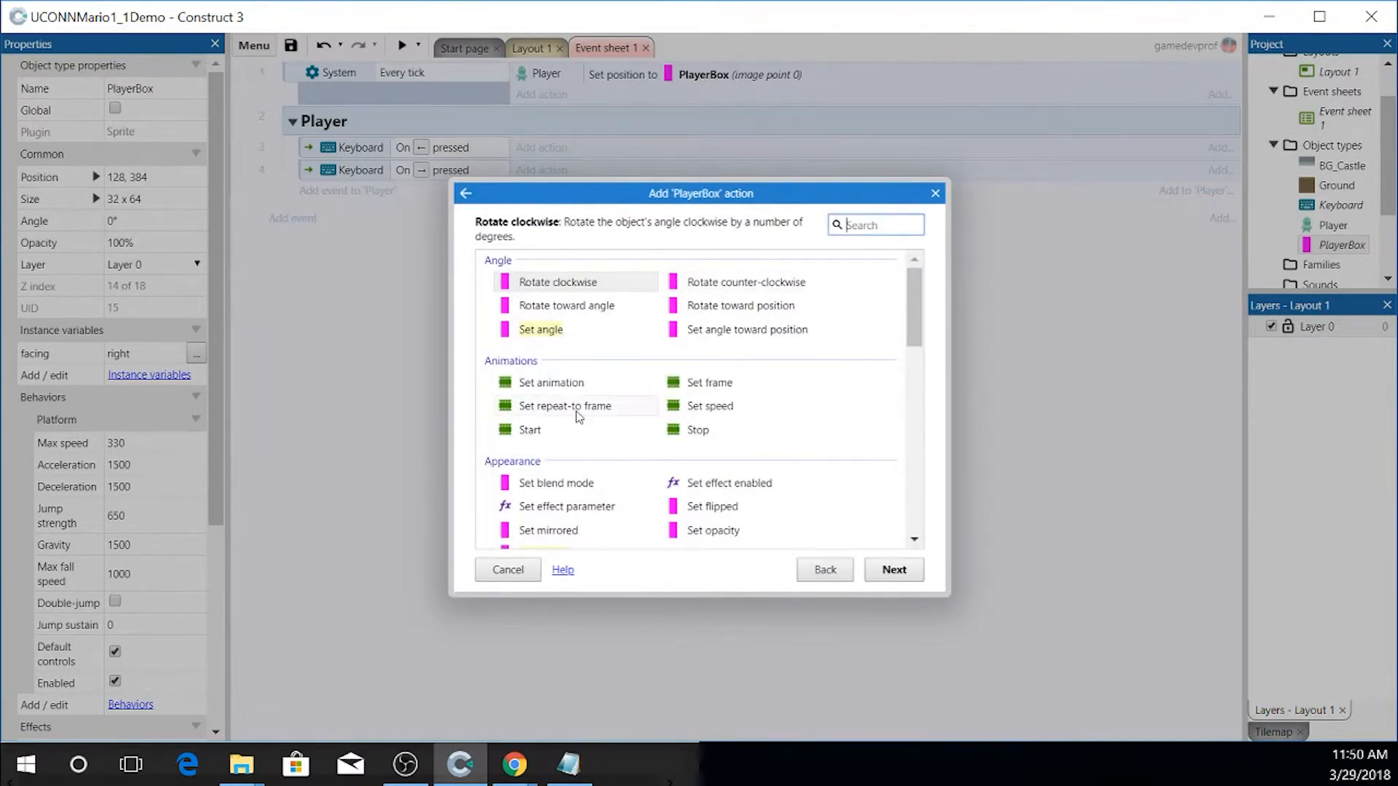
scroll(602, 462, down, 3)
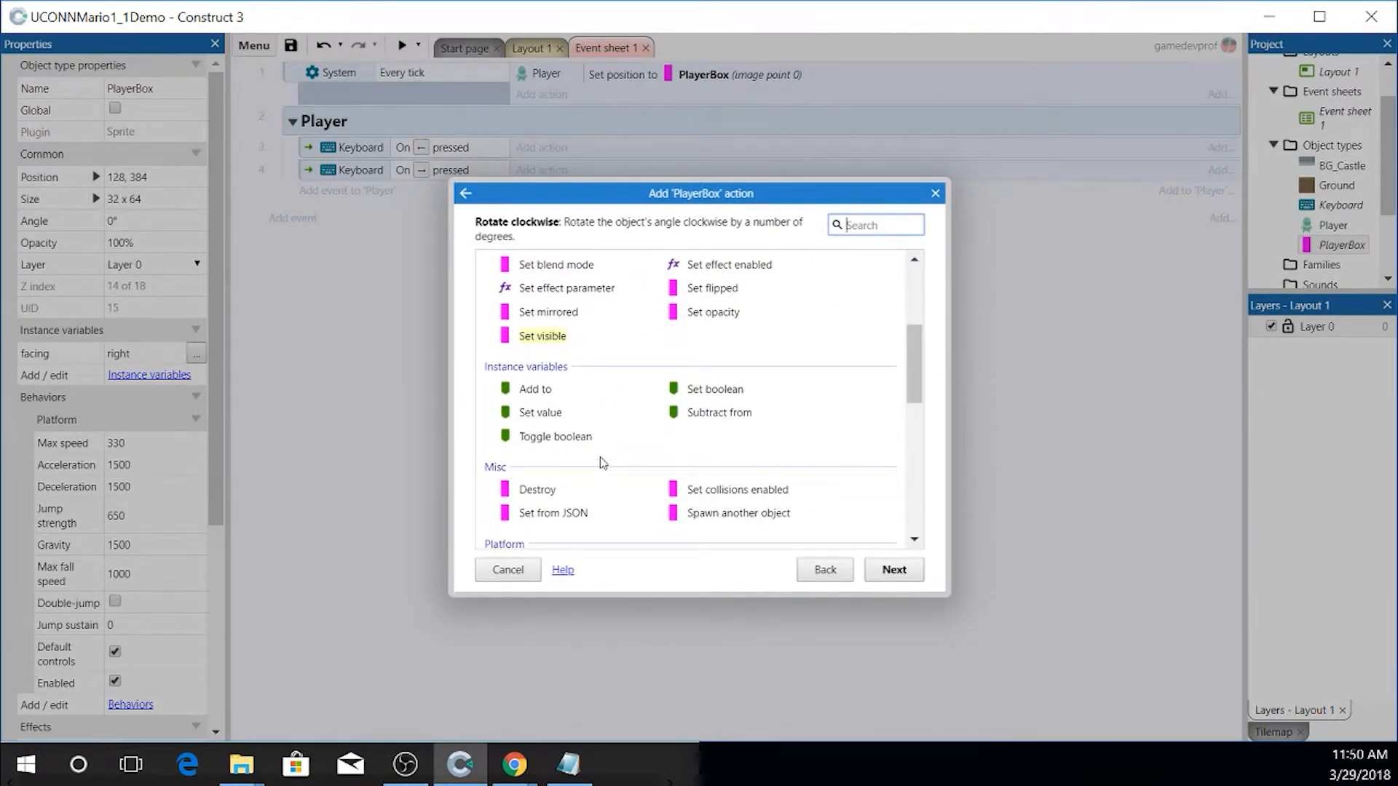
double_click(549, 419)
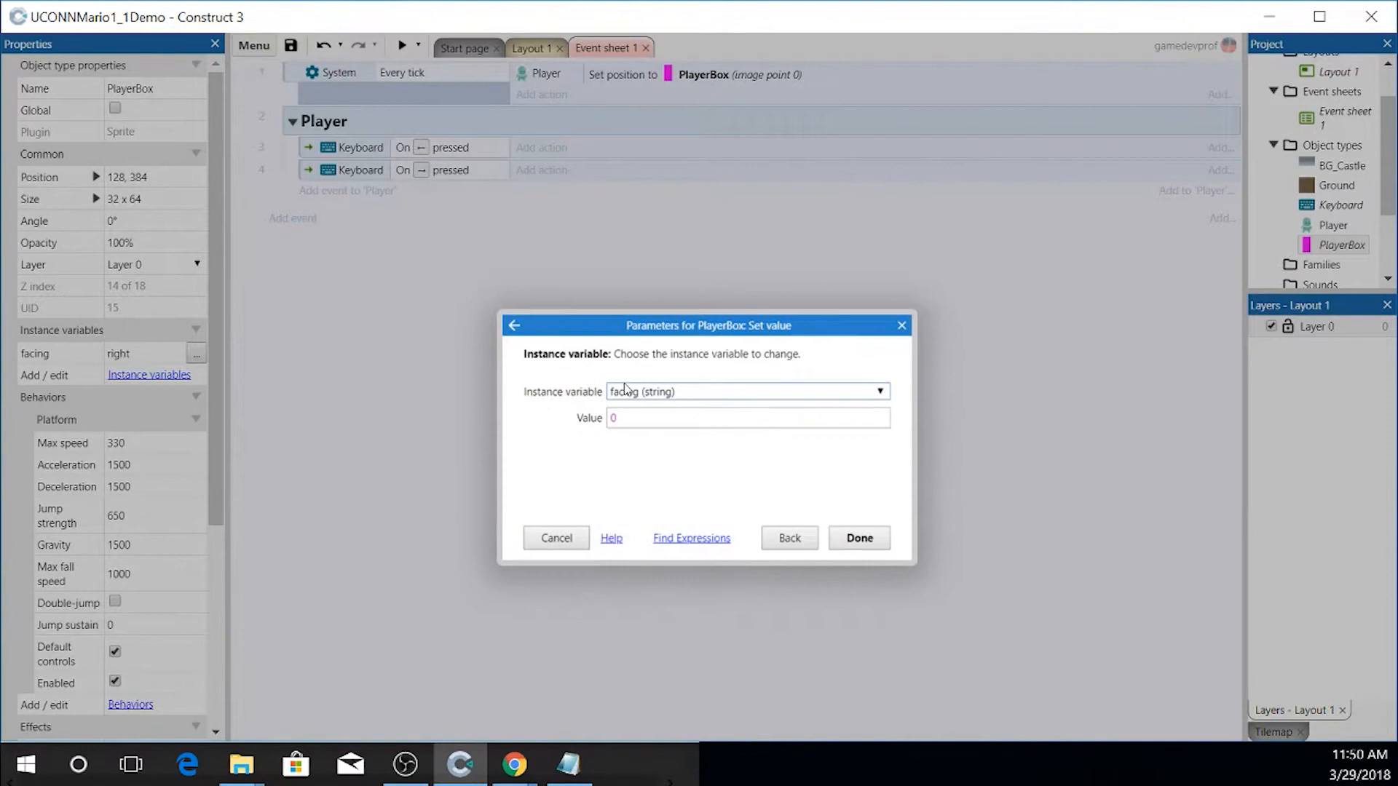
click(652, 425)
drag(652, 425, 595, 429)
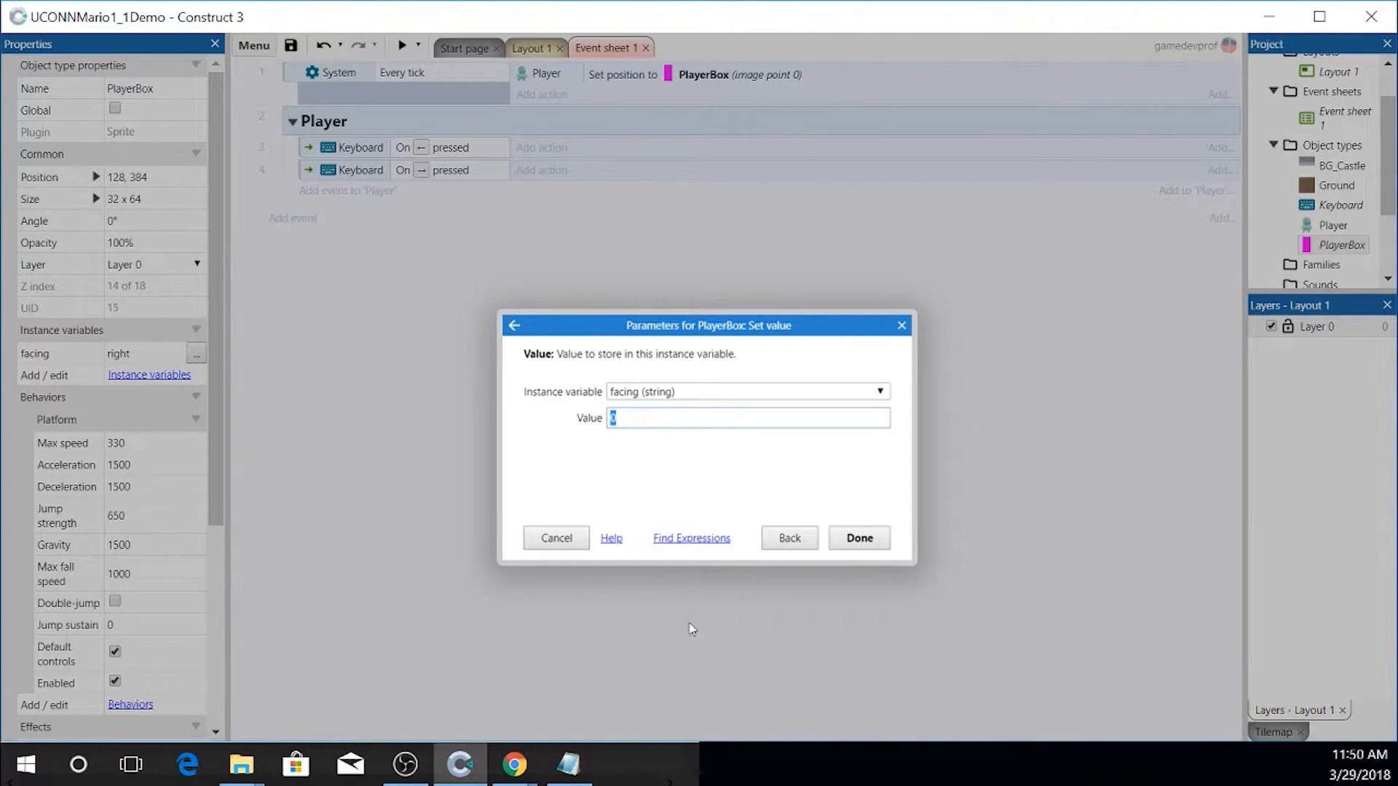
key(Right)
key(BackSpace)
text(Plaer)
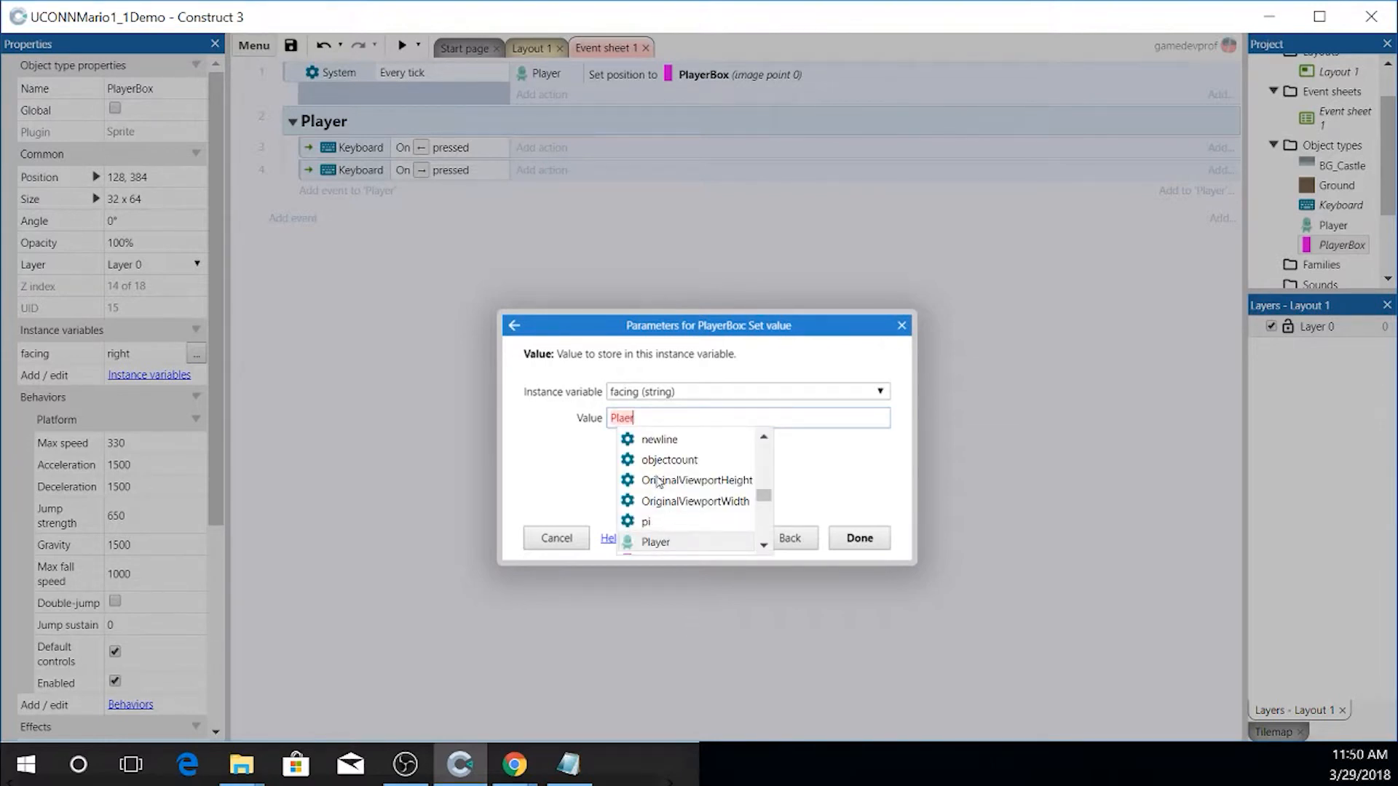
click(638, 543)
text(.Angle)
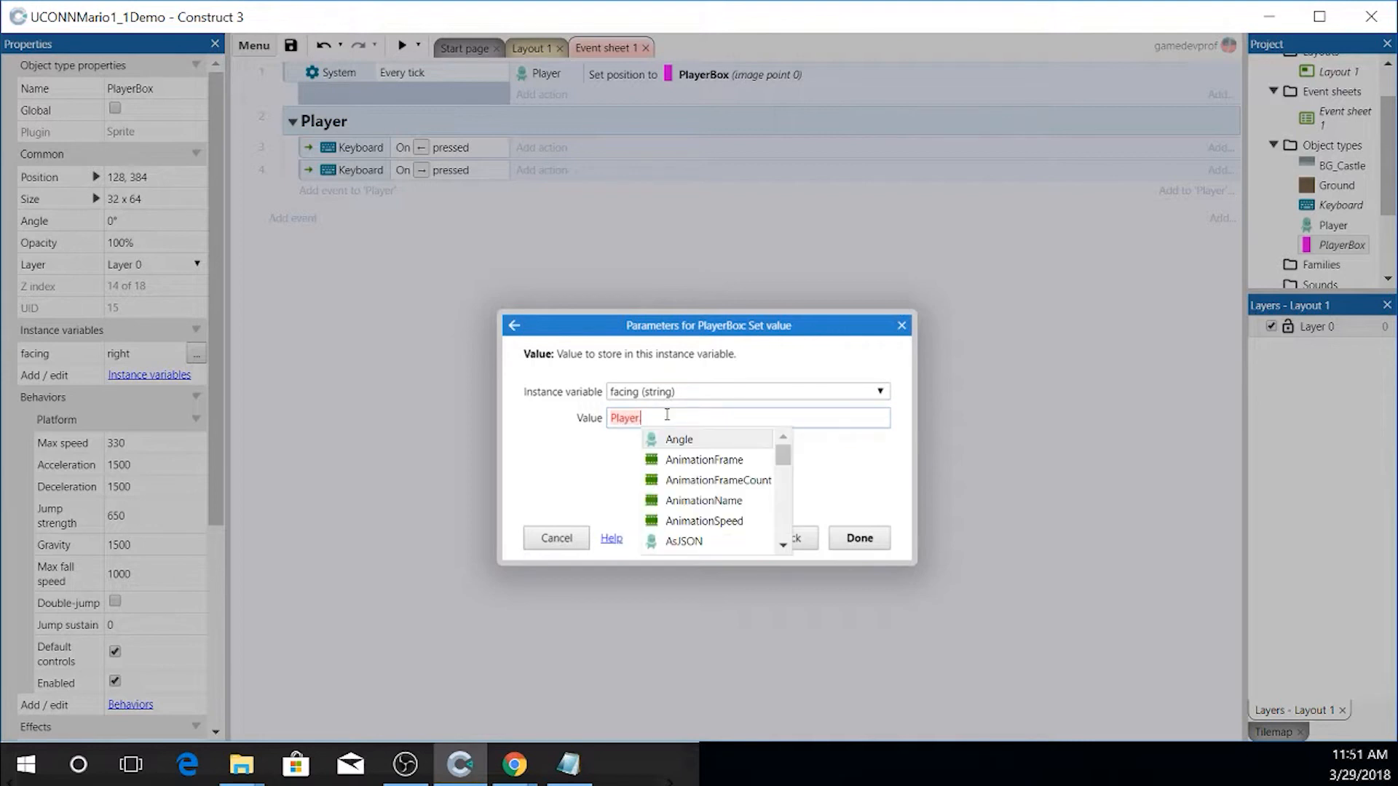
key(BackSpace)
key(BackSpace)
key(BackSpace)
key(BackSpace)
key(BackSpace)
key(BackSpace)
key(BackSpace)
key(BackSpace)
key(BackSpace)
key(BackSpace)
key(BackSpace)
key(BackSpace)
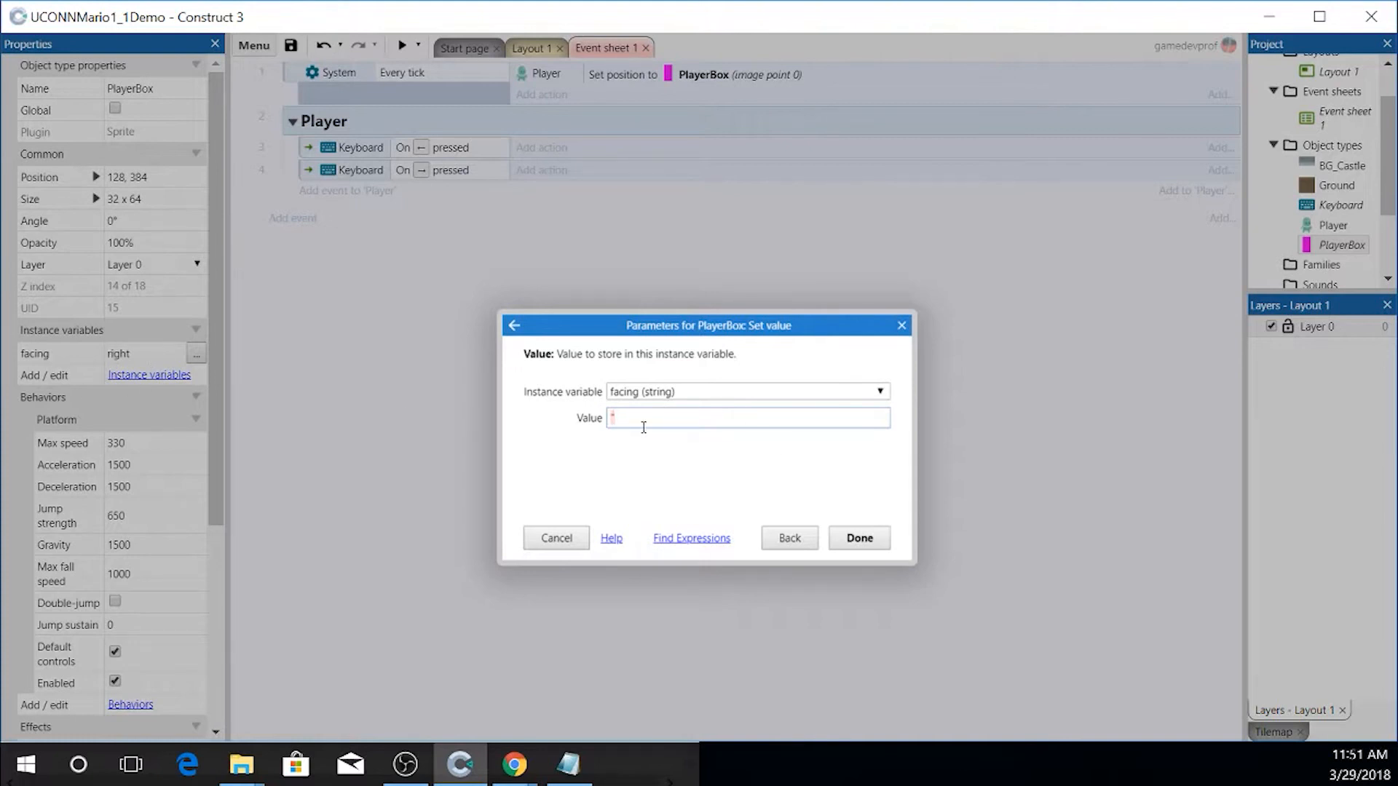
- Set the facing value in the Left arrow event's action to "left" and finish the action
text(left")
key(Return)
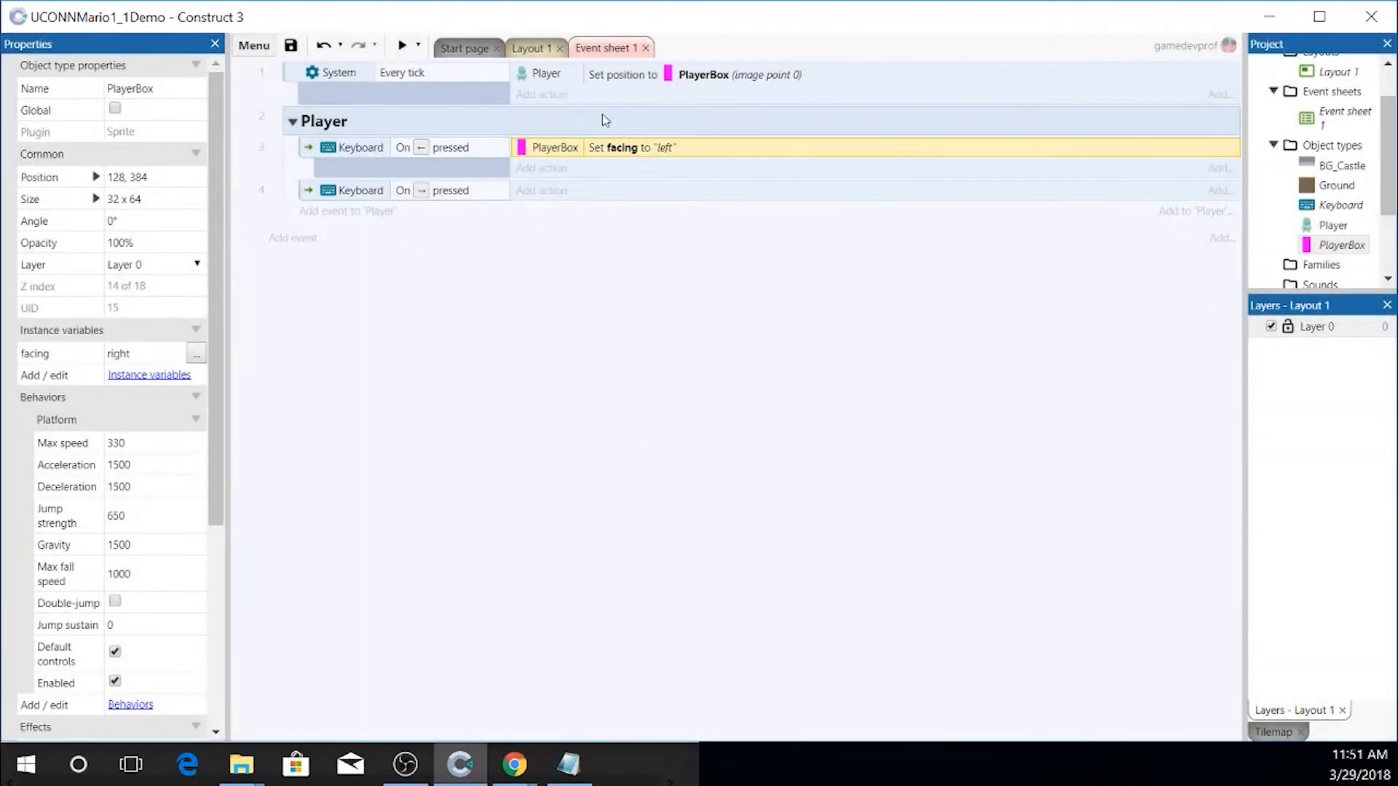
- Start a PlayerBox Set value action for the facing variable in the Right arrow event
click(552, 191)
double_click(816, 271)
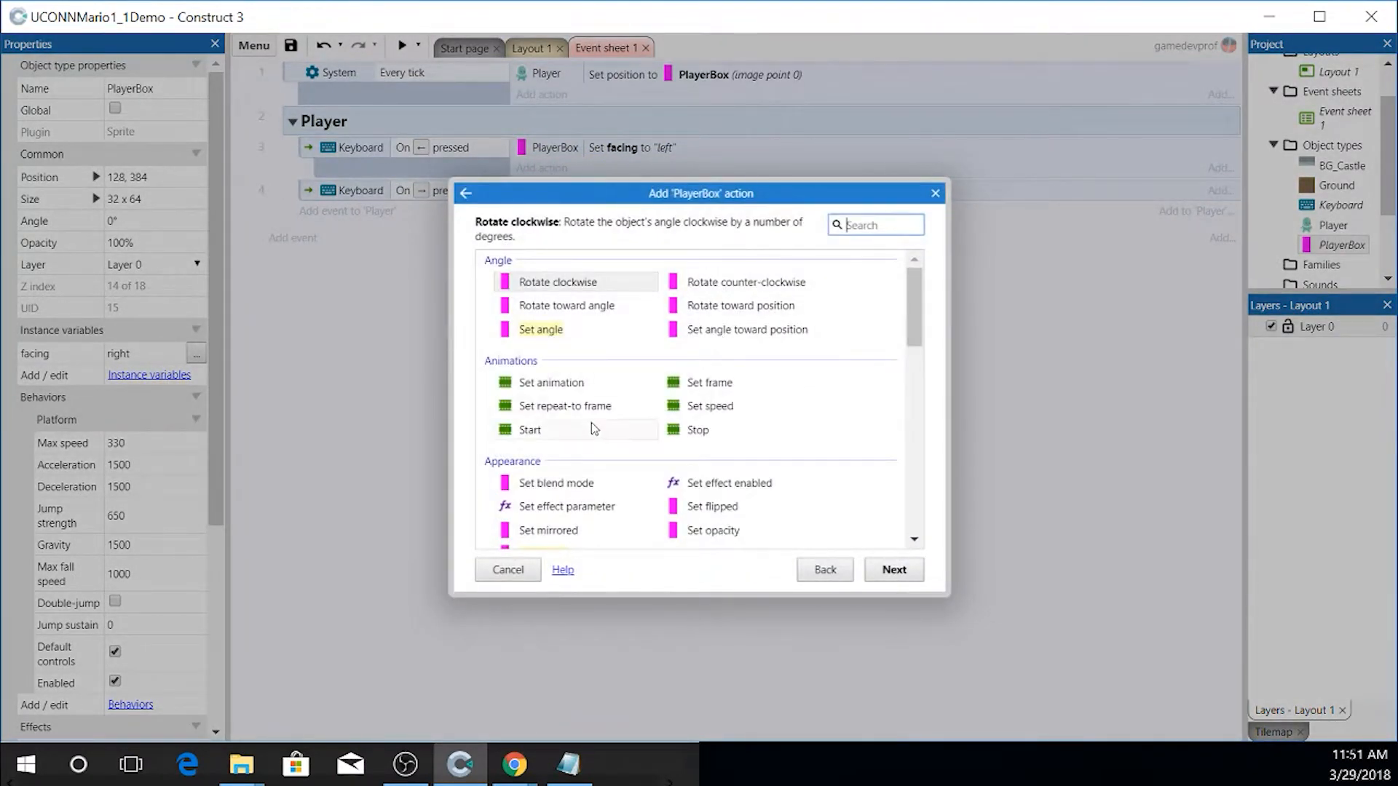
scroll(593, 428, down, 3)
double_click(535, 420)
click(645, 395)
click(632, 434)
- Set the facing value in the Right arrow event's action to the quoted string "right" and finish the action
drag(627, 420, 577, 417)
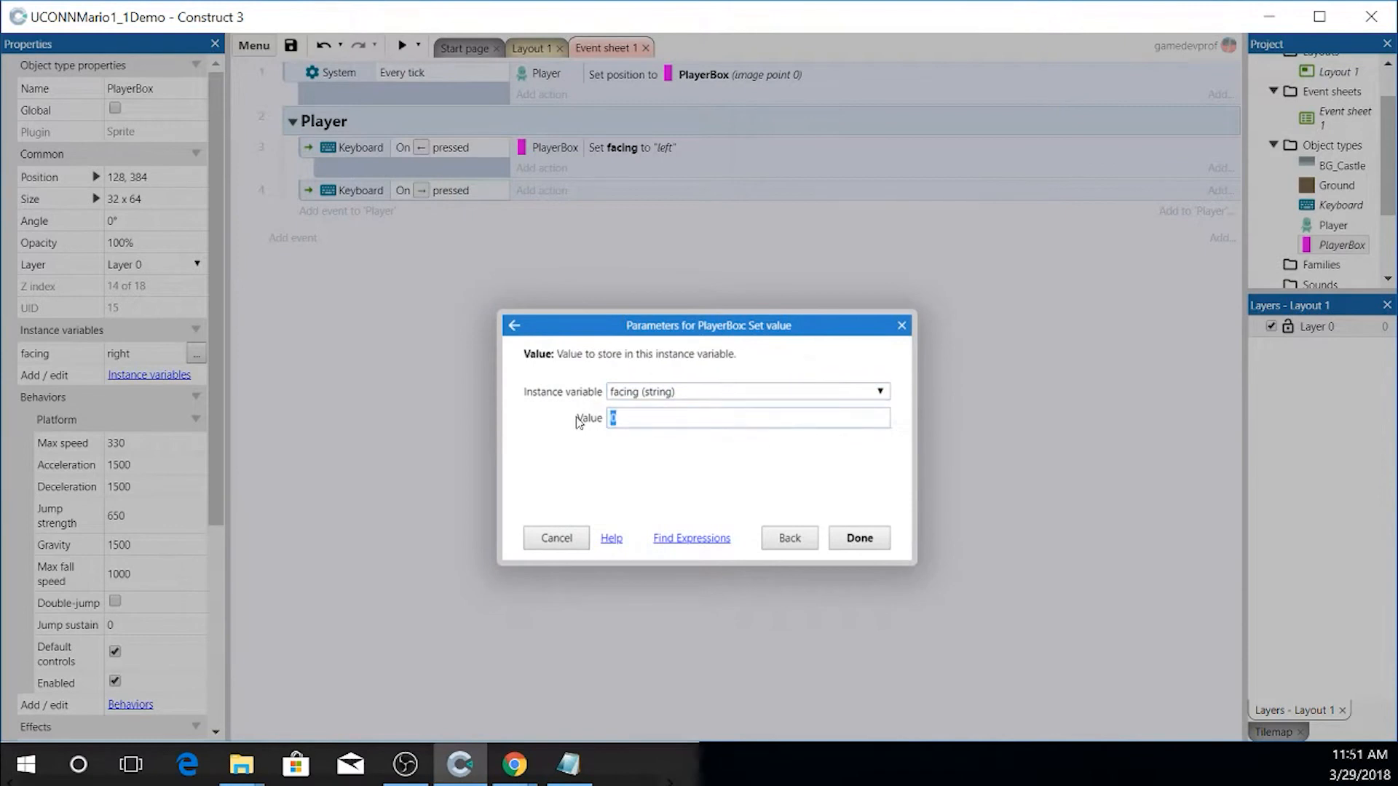
text(right)
click(866, 540)
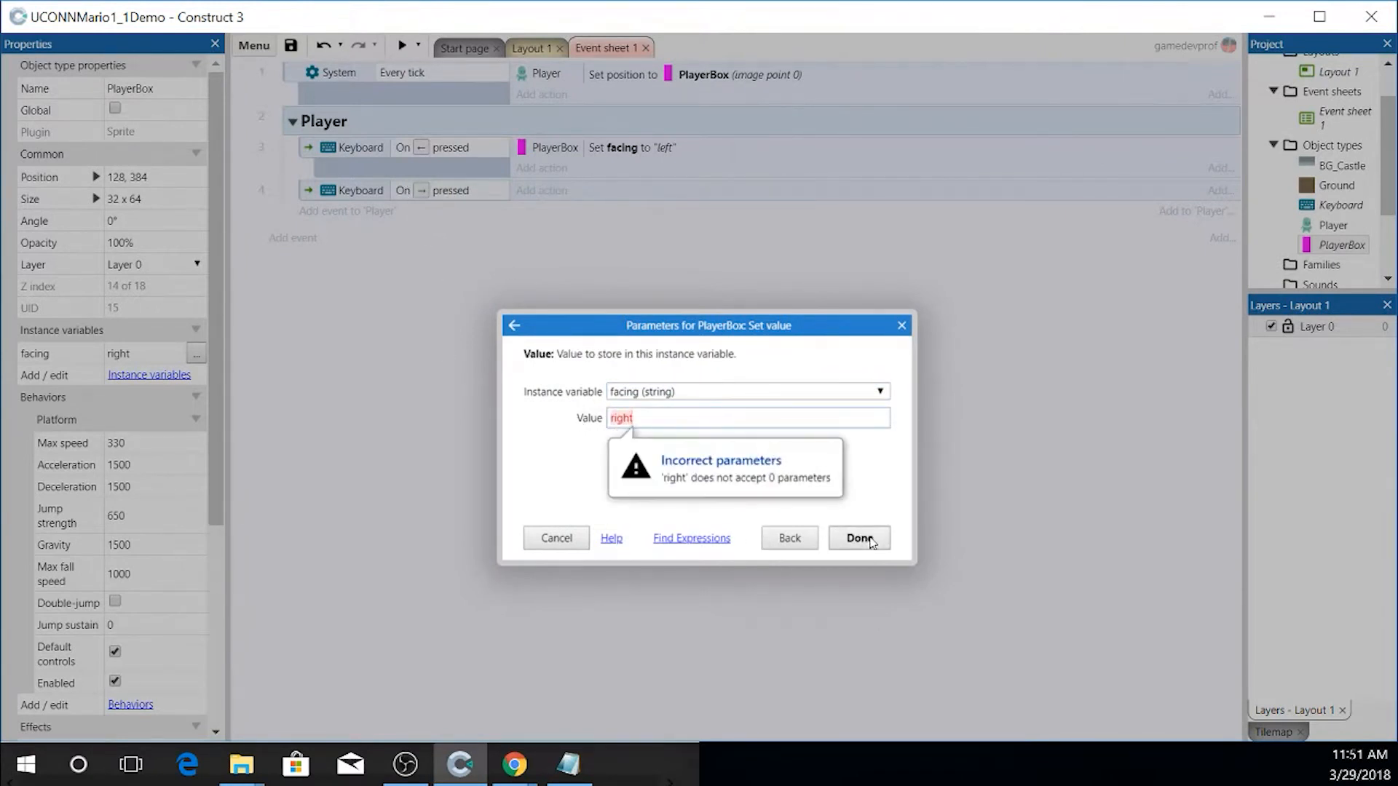
click(663, 420)
text(")
key(Home)
text(")
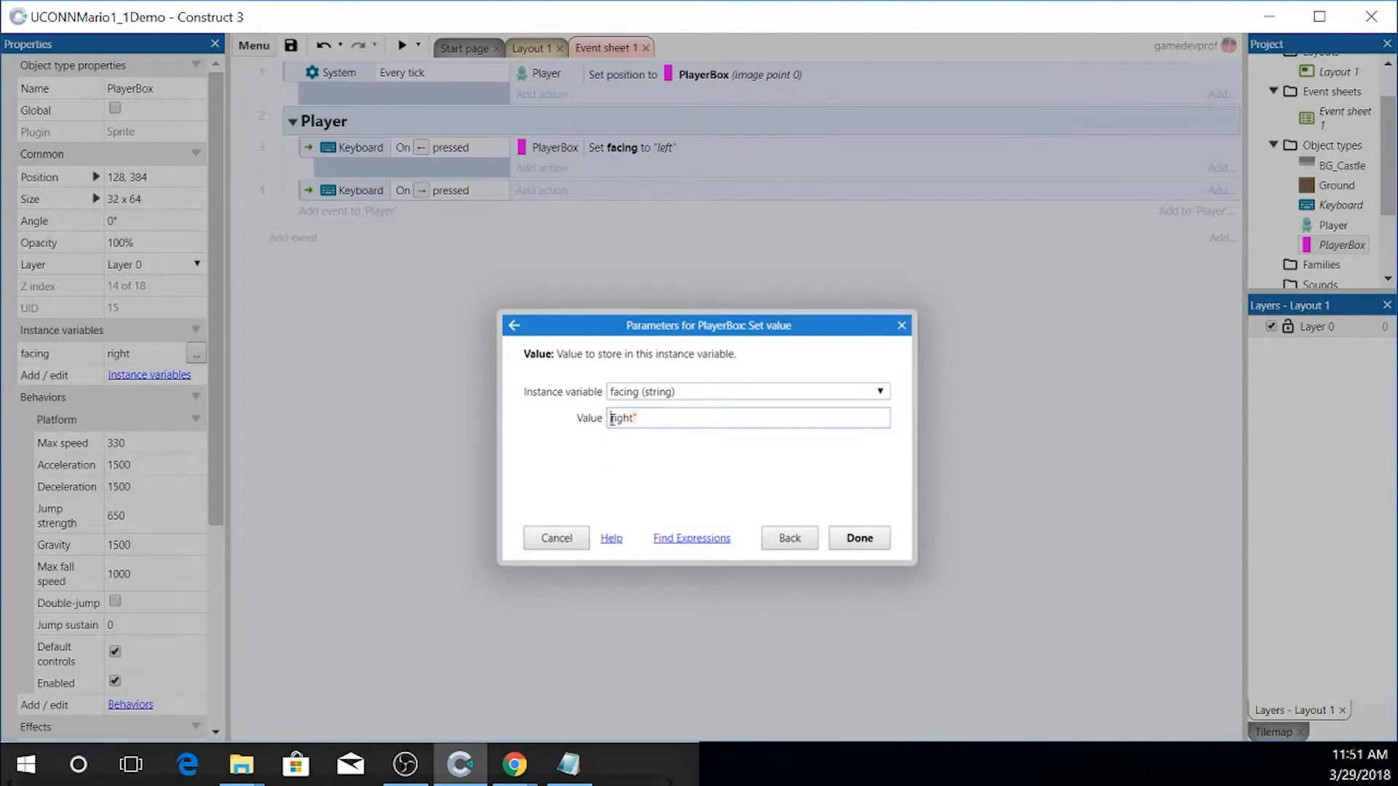
click(856, 538)
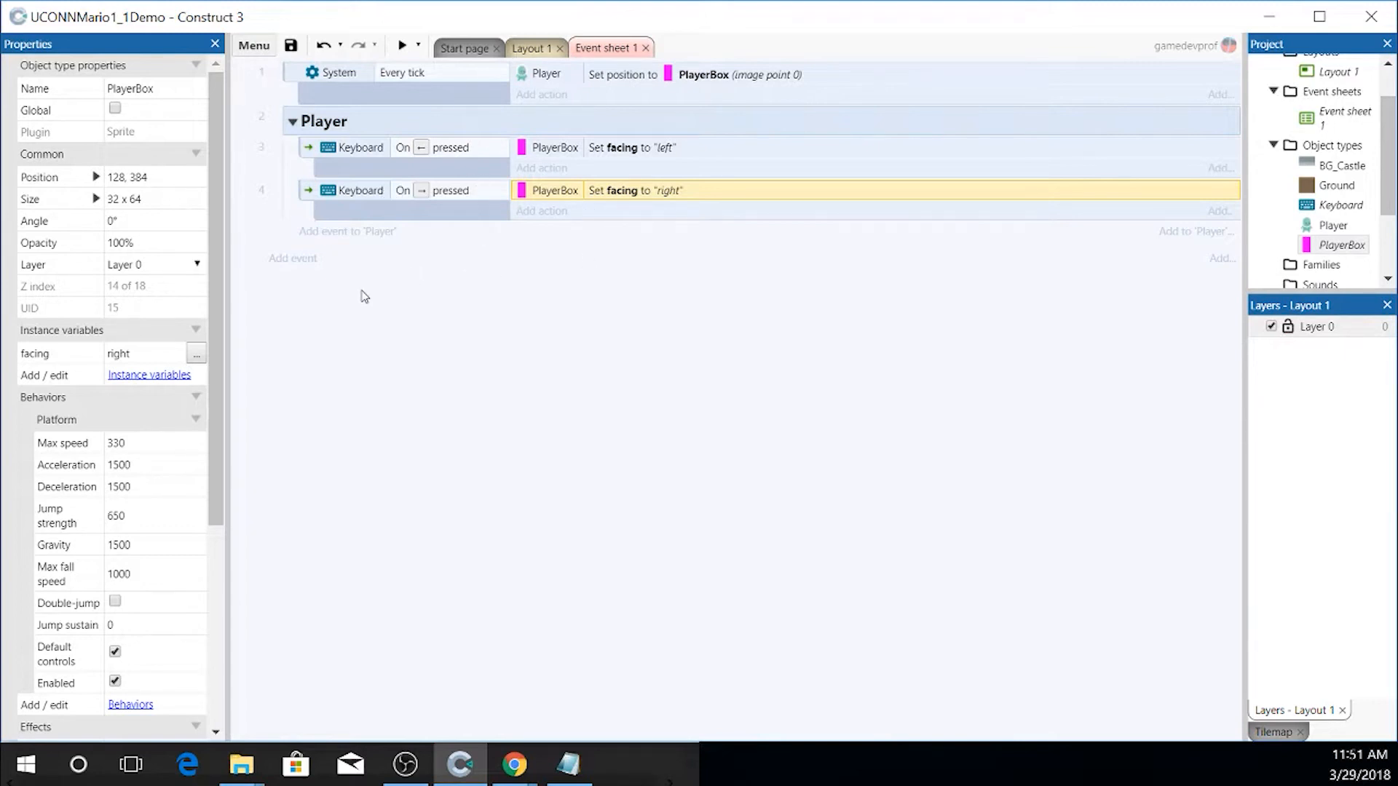
- Preview the layout and test moving the player right and left with the arrow keys
click(401, 46)
click(614, 352)
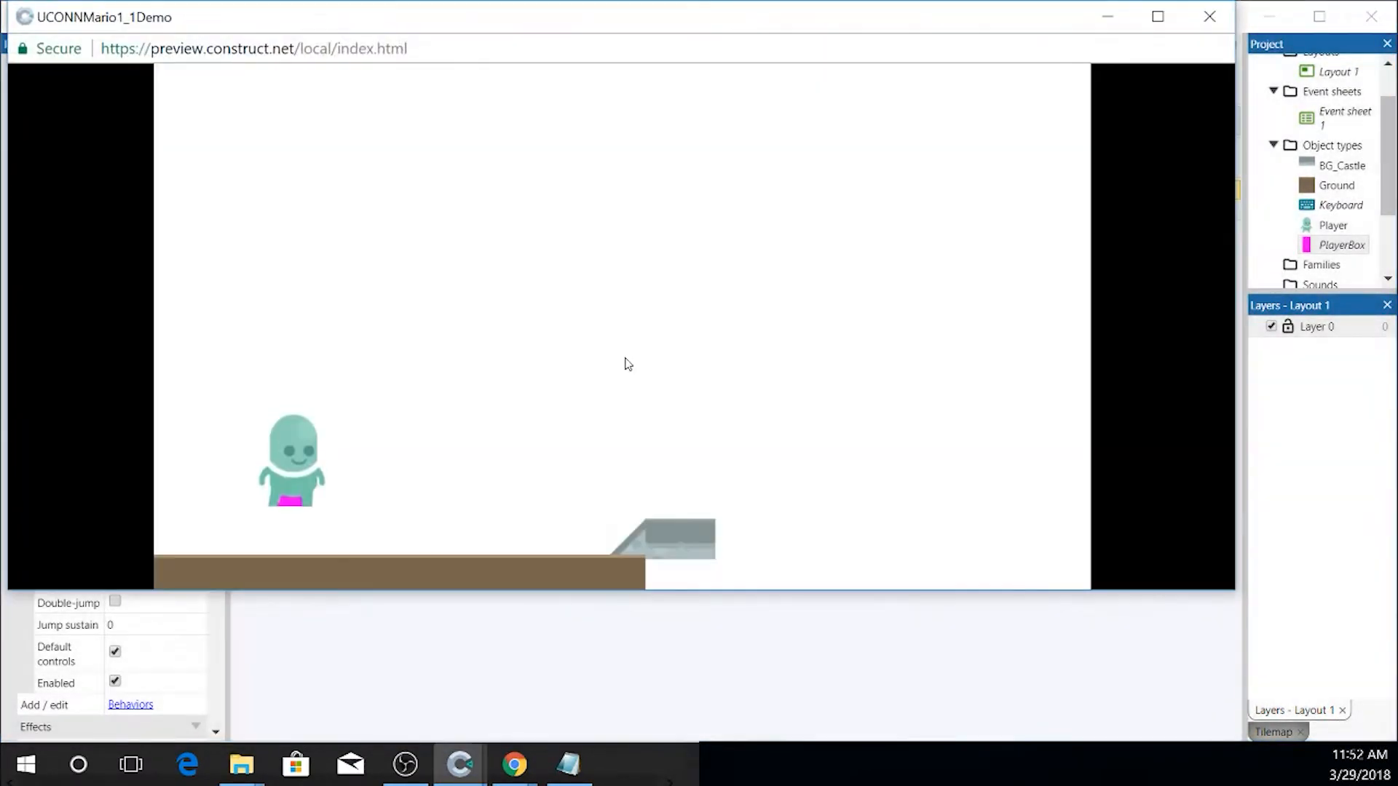
key(Right)
key(Left)
key(Right)
key(Left)
key(Right)
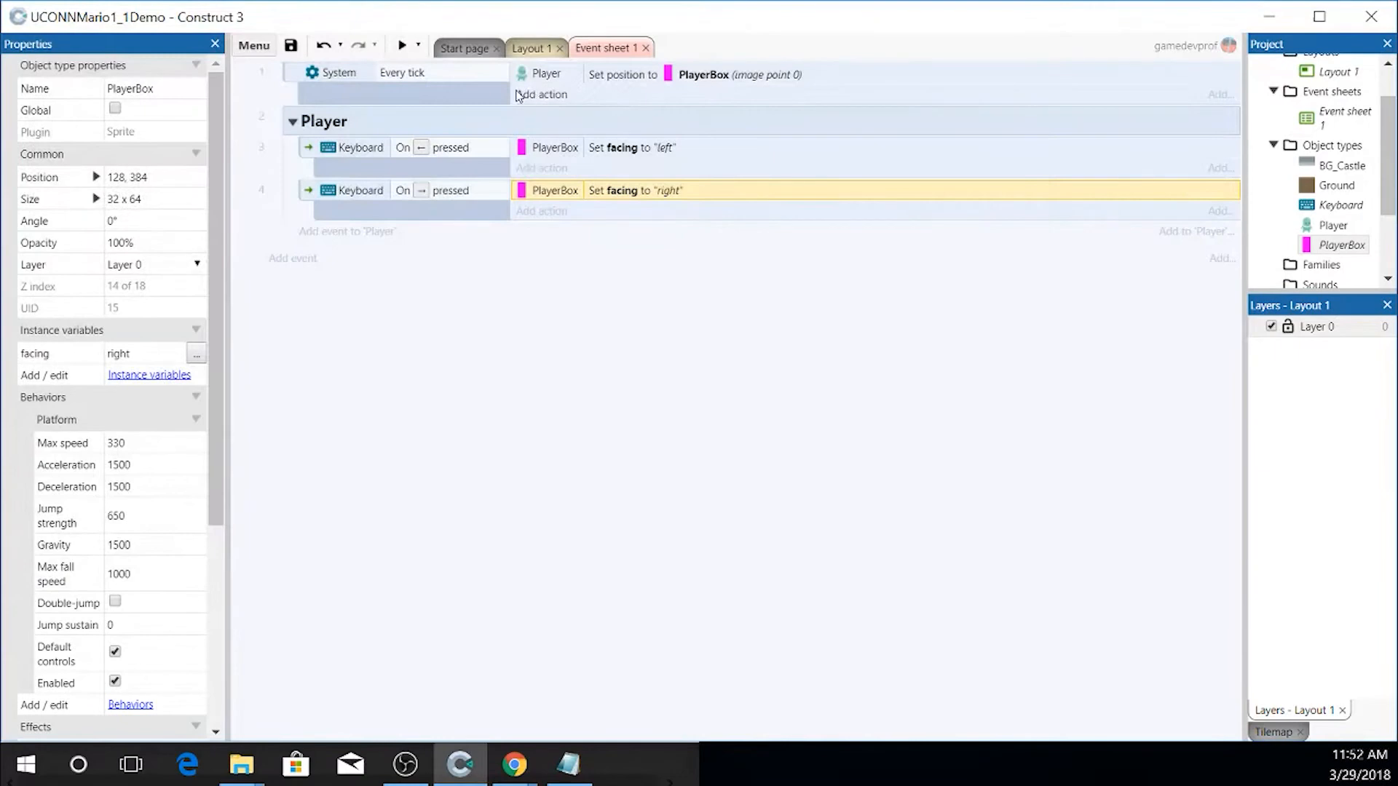
- Run the layout in debug mode and maximize the debugger window
click(418, 46)
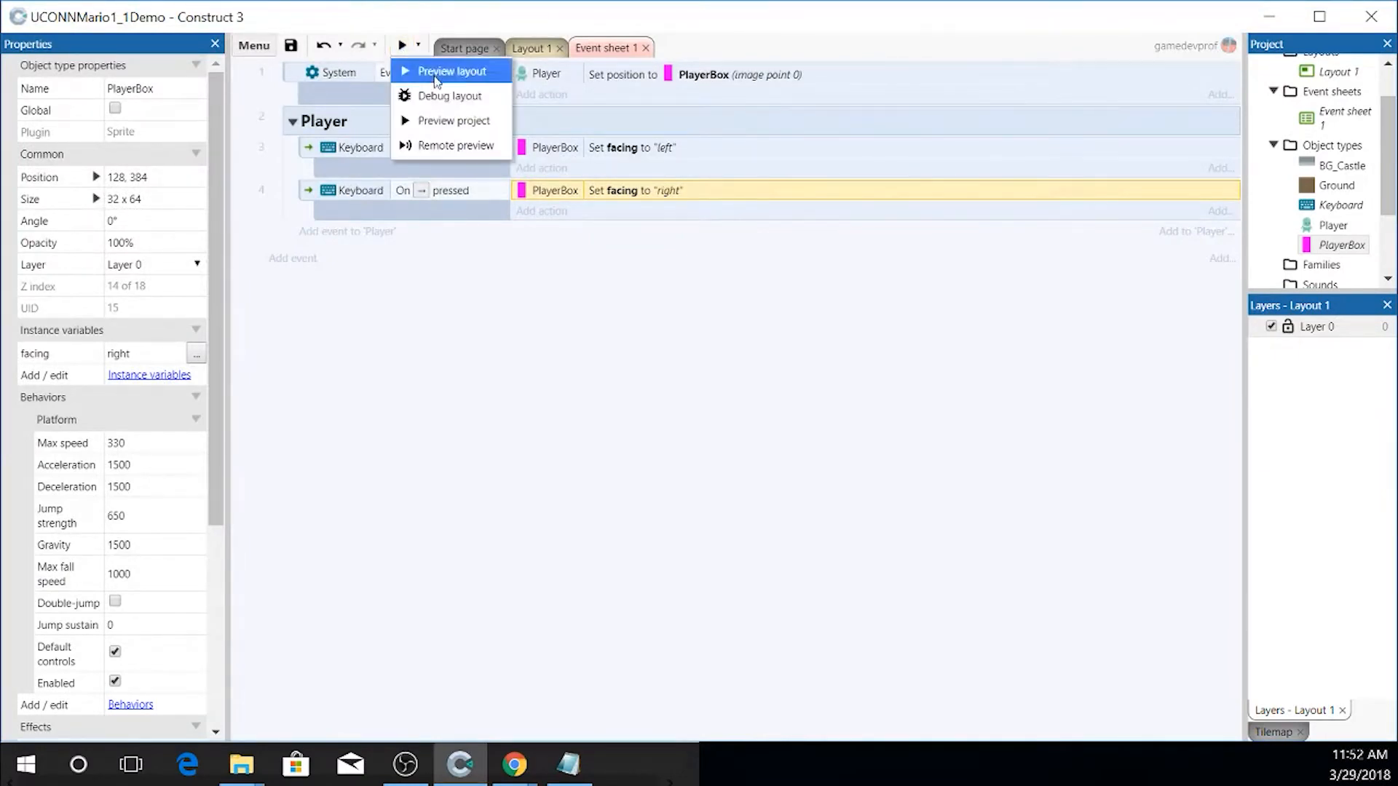
click(439, 102)
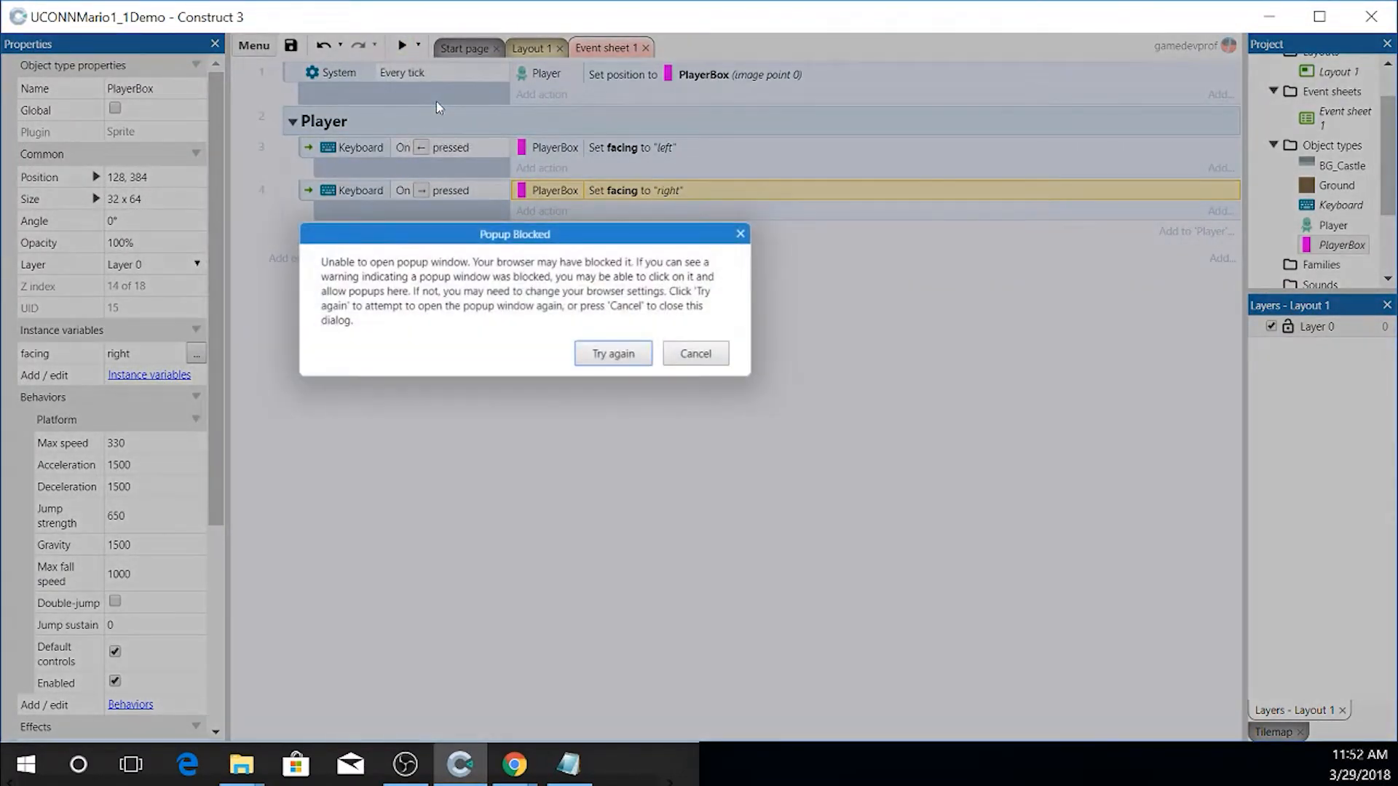
click(633, 352)
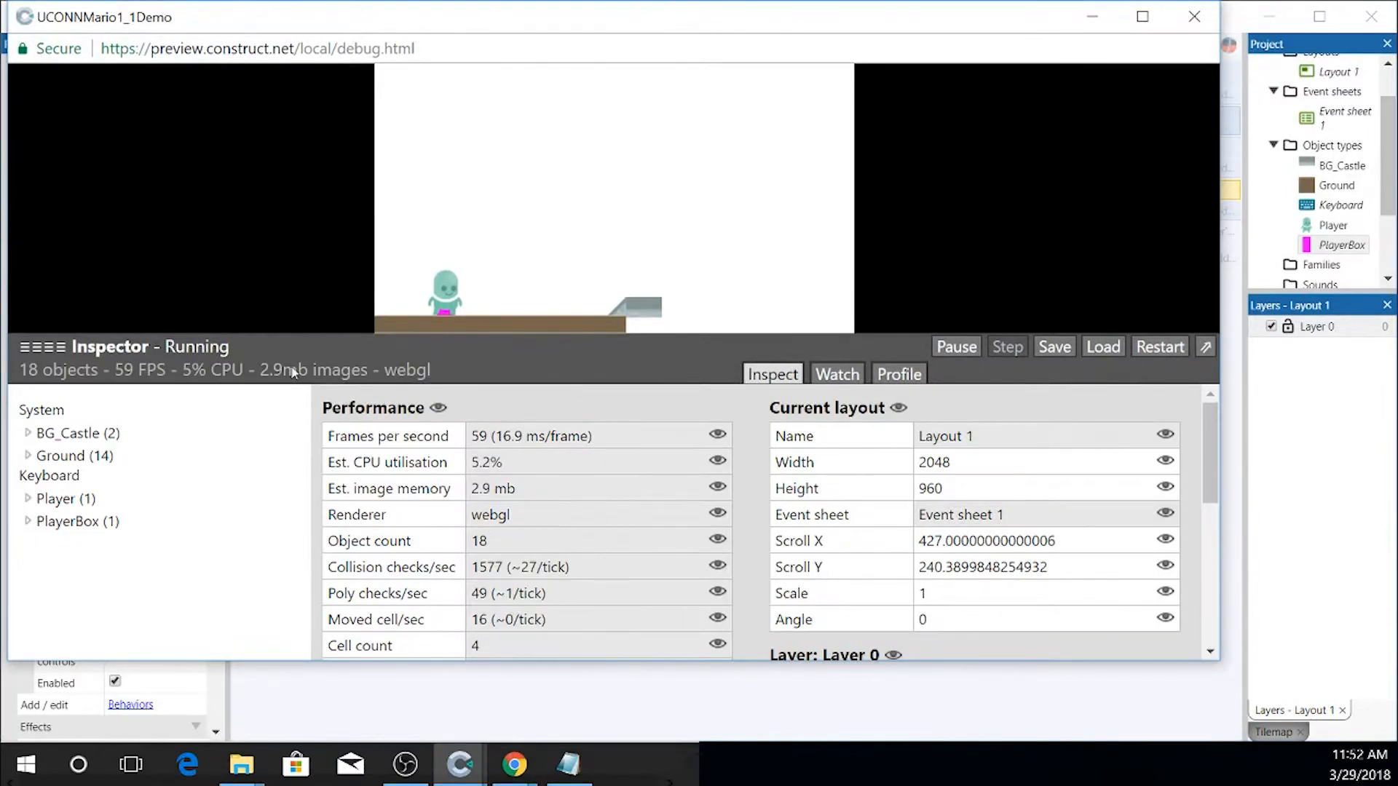
click(1142, 17)
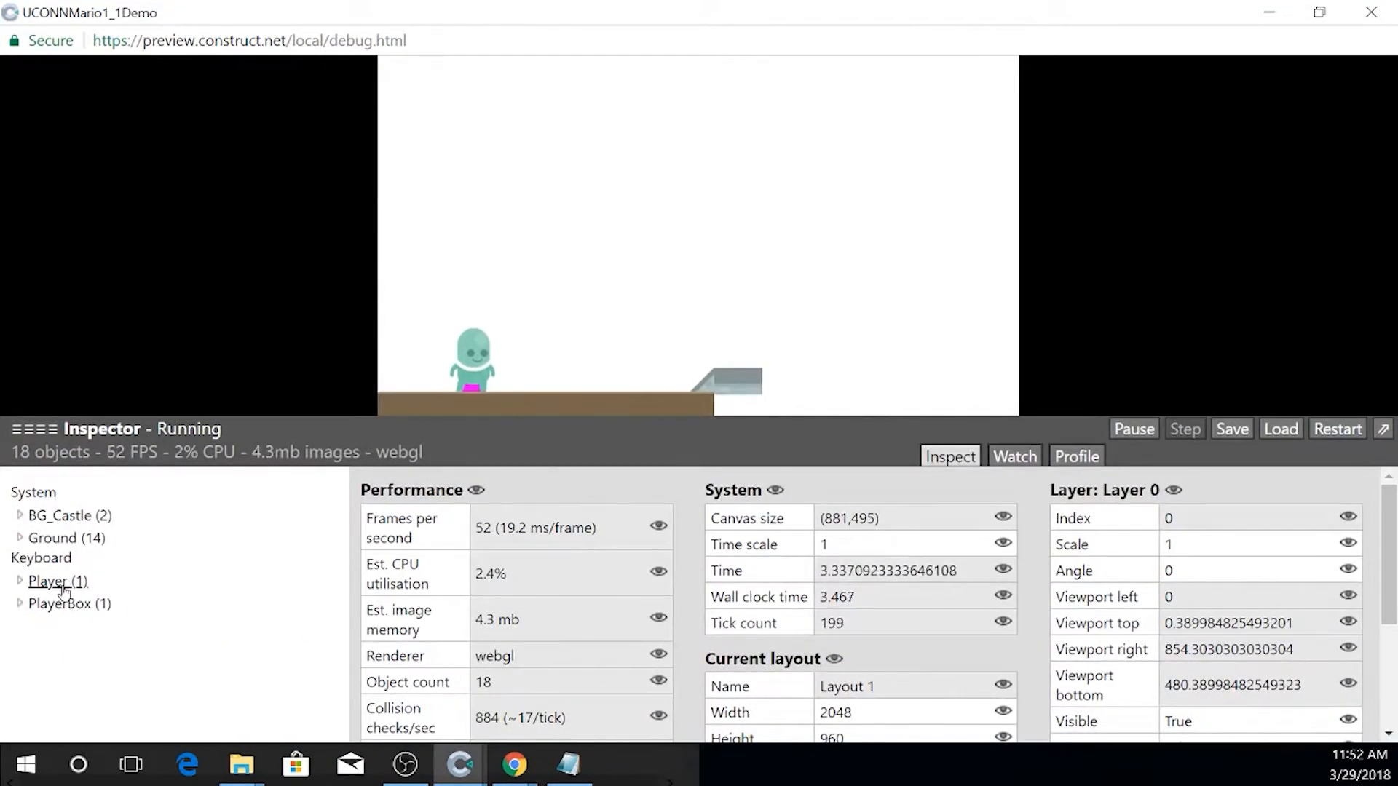
- Inspect PlayerBox's facing instance variable in the debugger while moving the player right
click(64, 604)
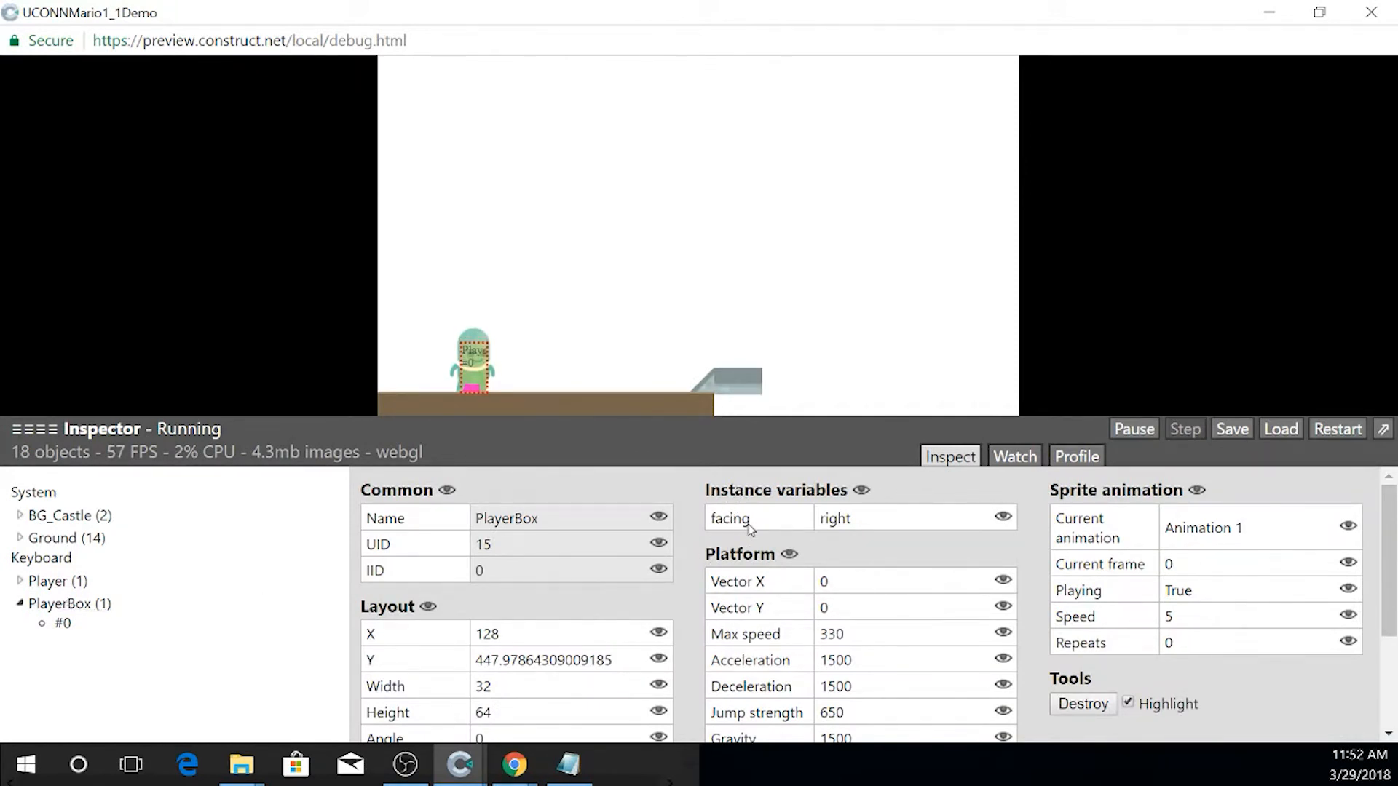
click(833, 518)
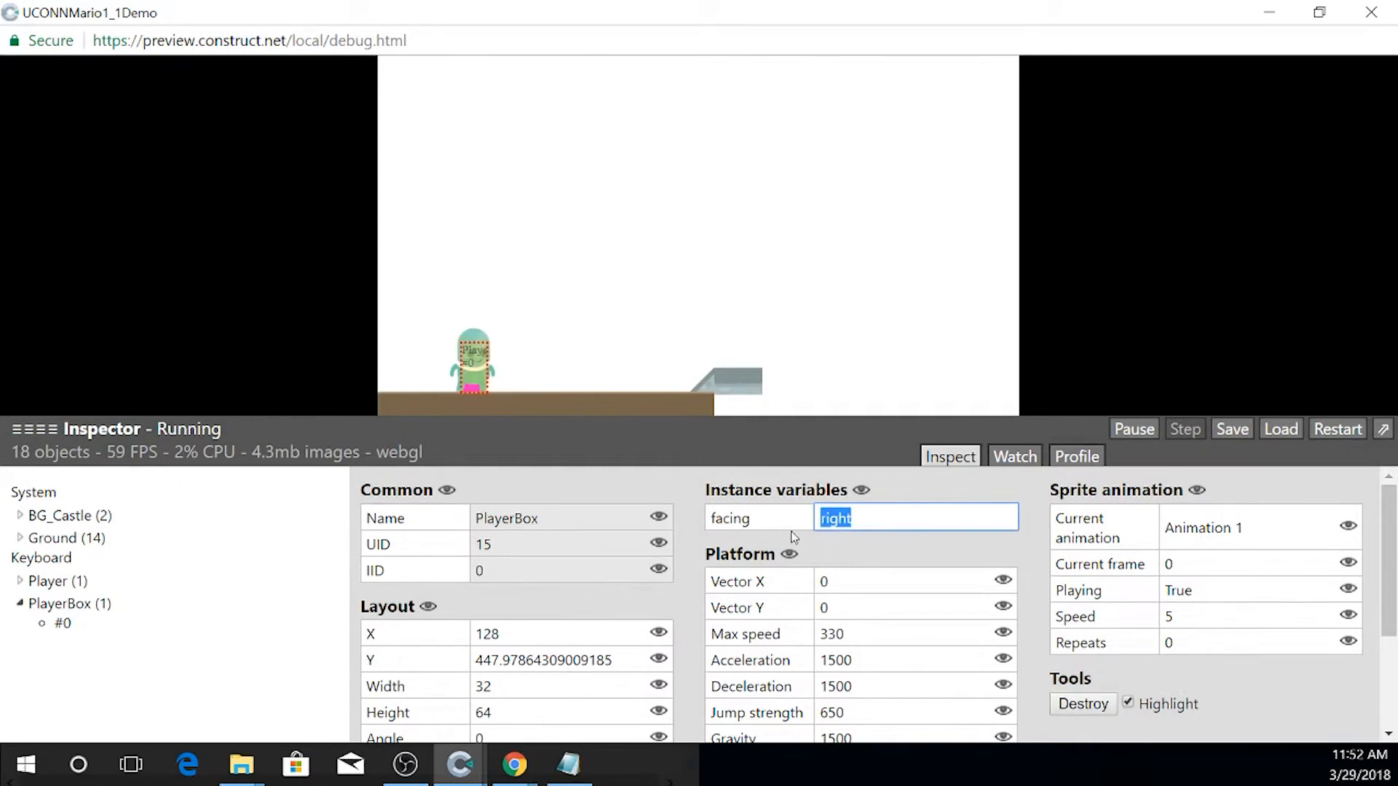
click(840, 542)
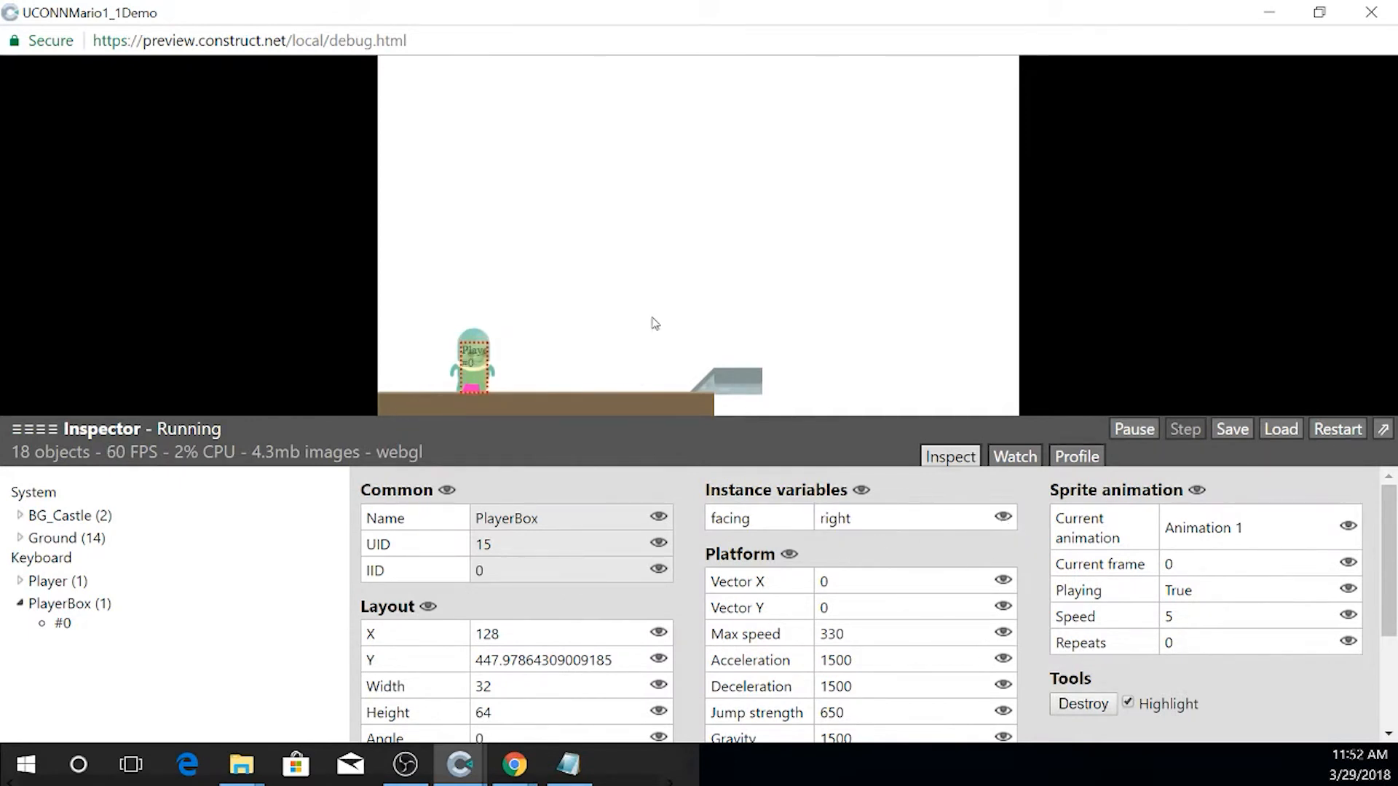
key(Right)
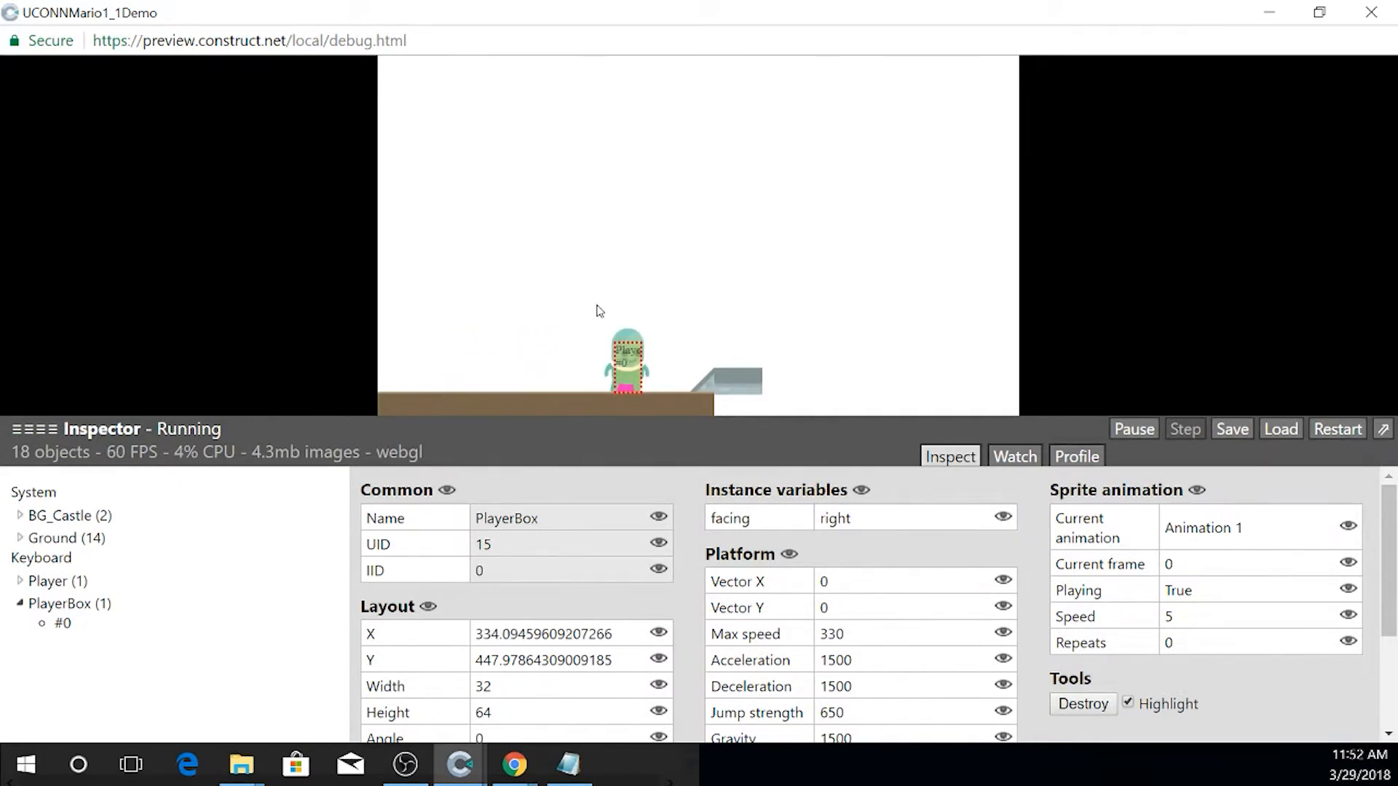
- Check PlayerBox's facing variable in the debugger while moving the player alternately left and right, and close the debug preview
key(Left)
key(Right)
key(Left)
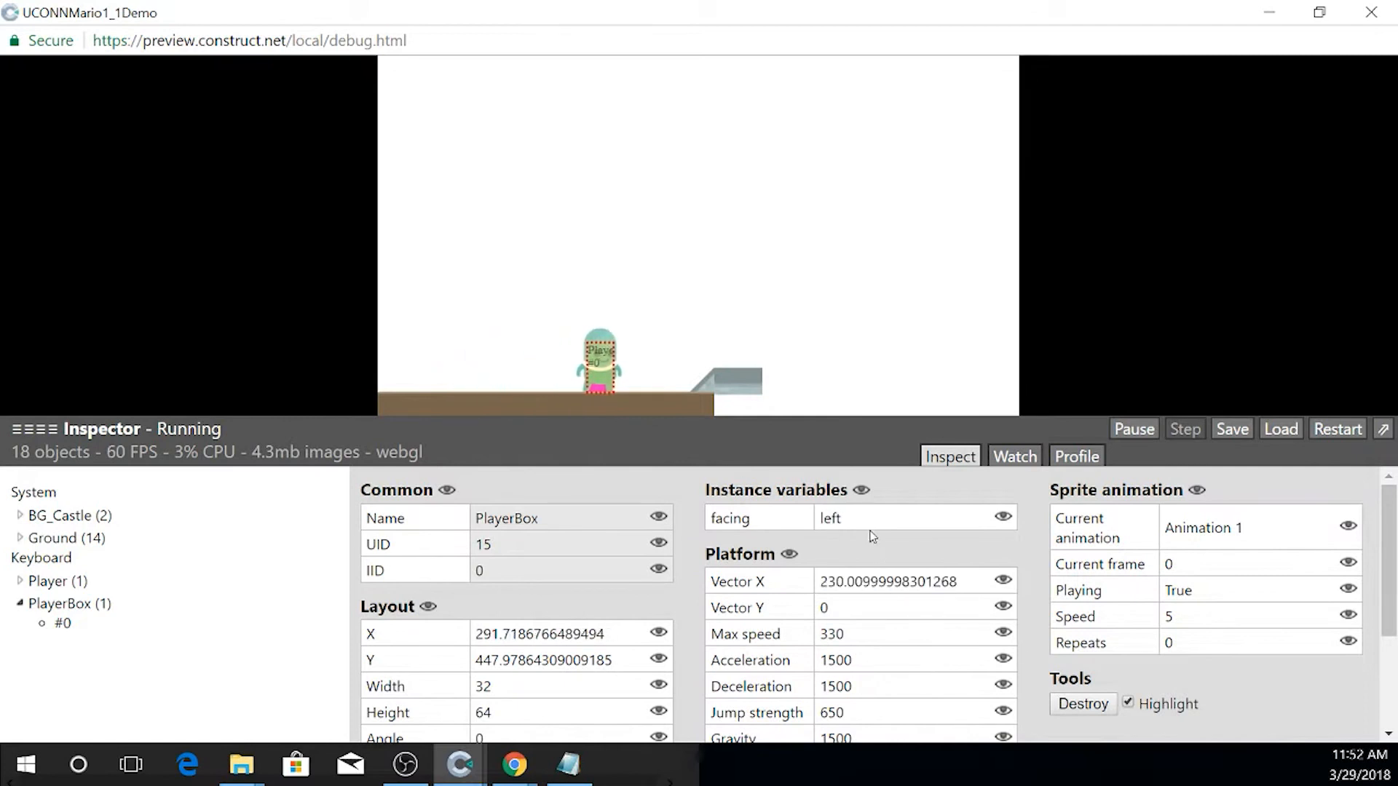
key(Right)
key(Left)
key(Right)
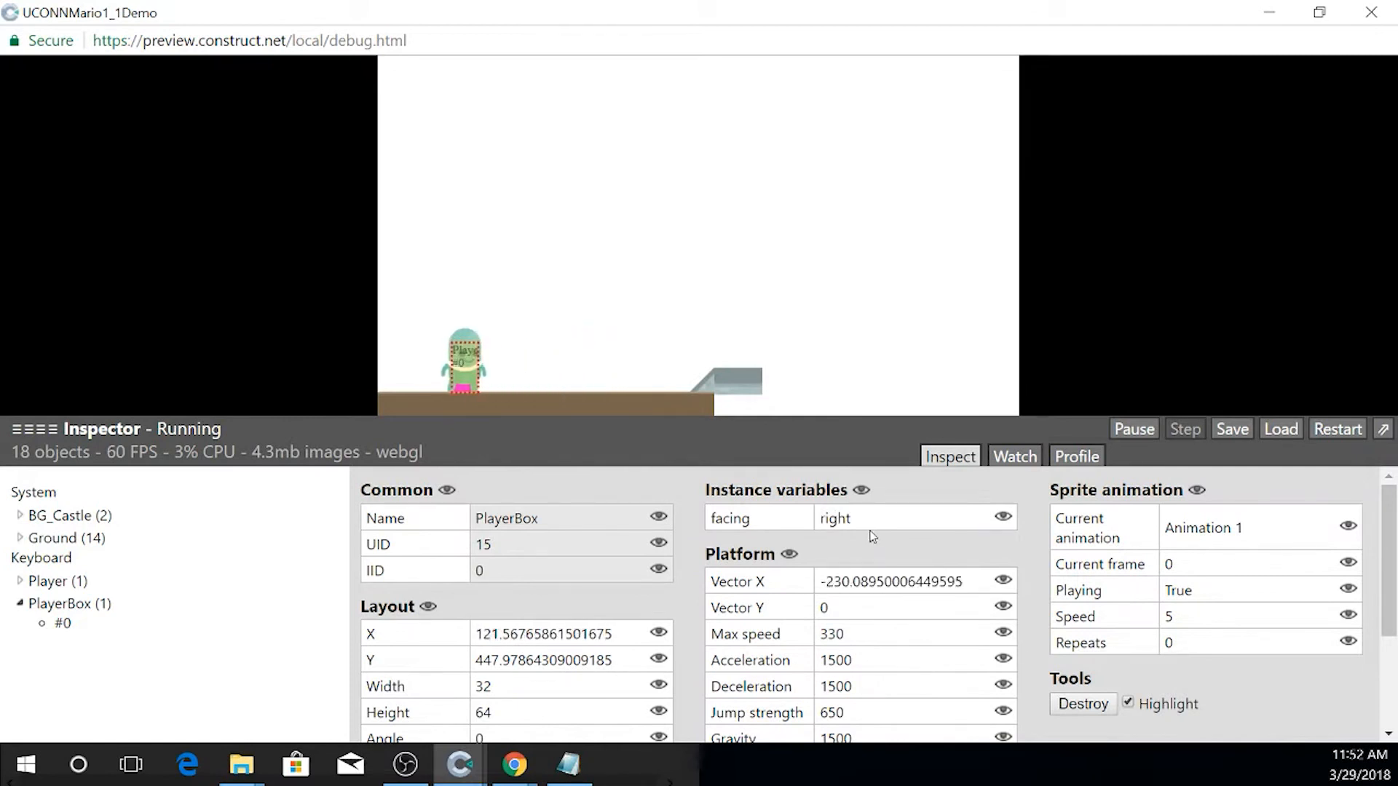
key(Left)
key(Left)
key(Left)
key(Left)
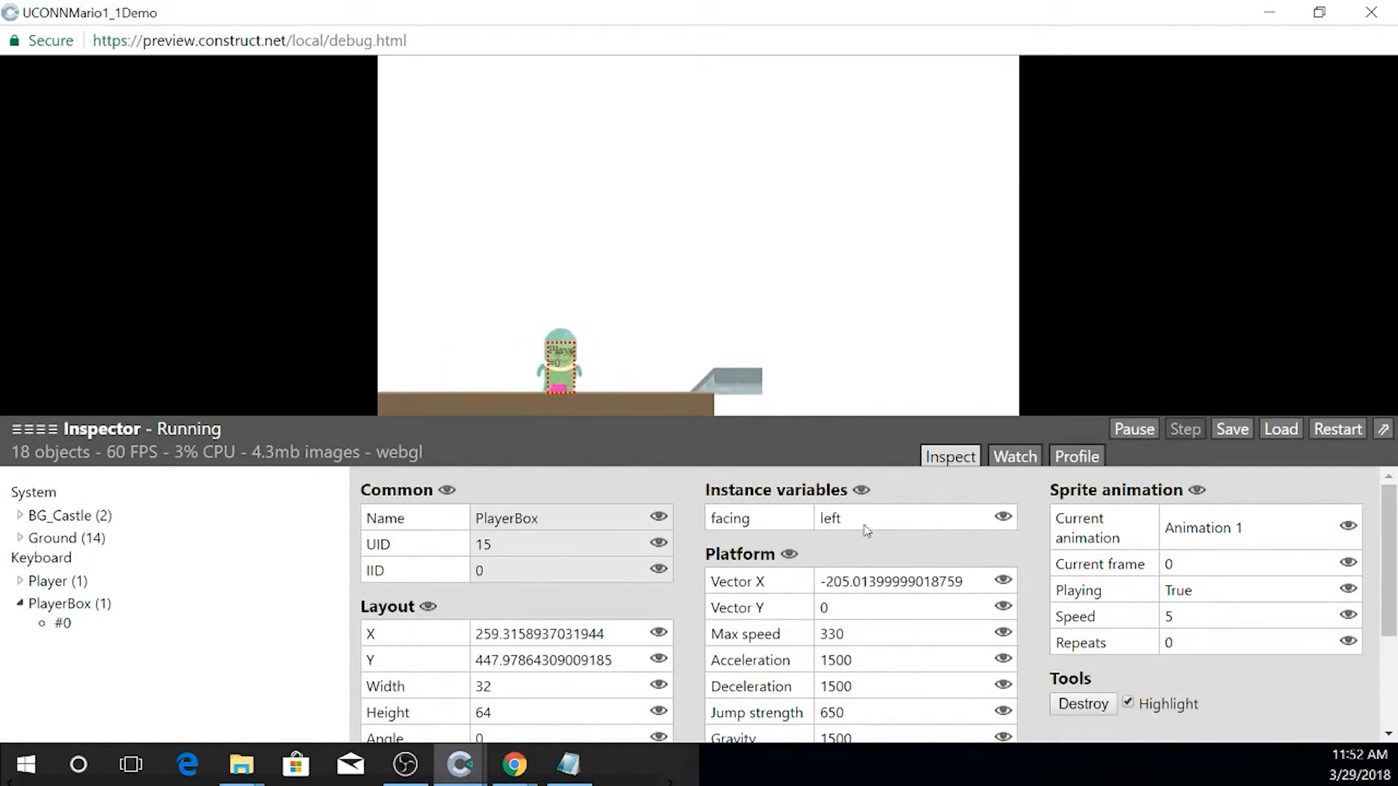
click(1370, 12)
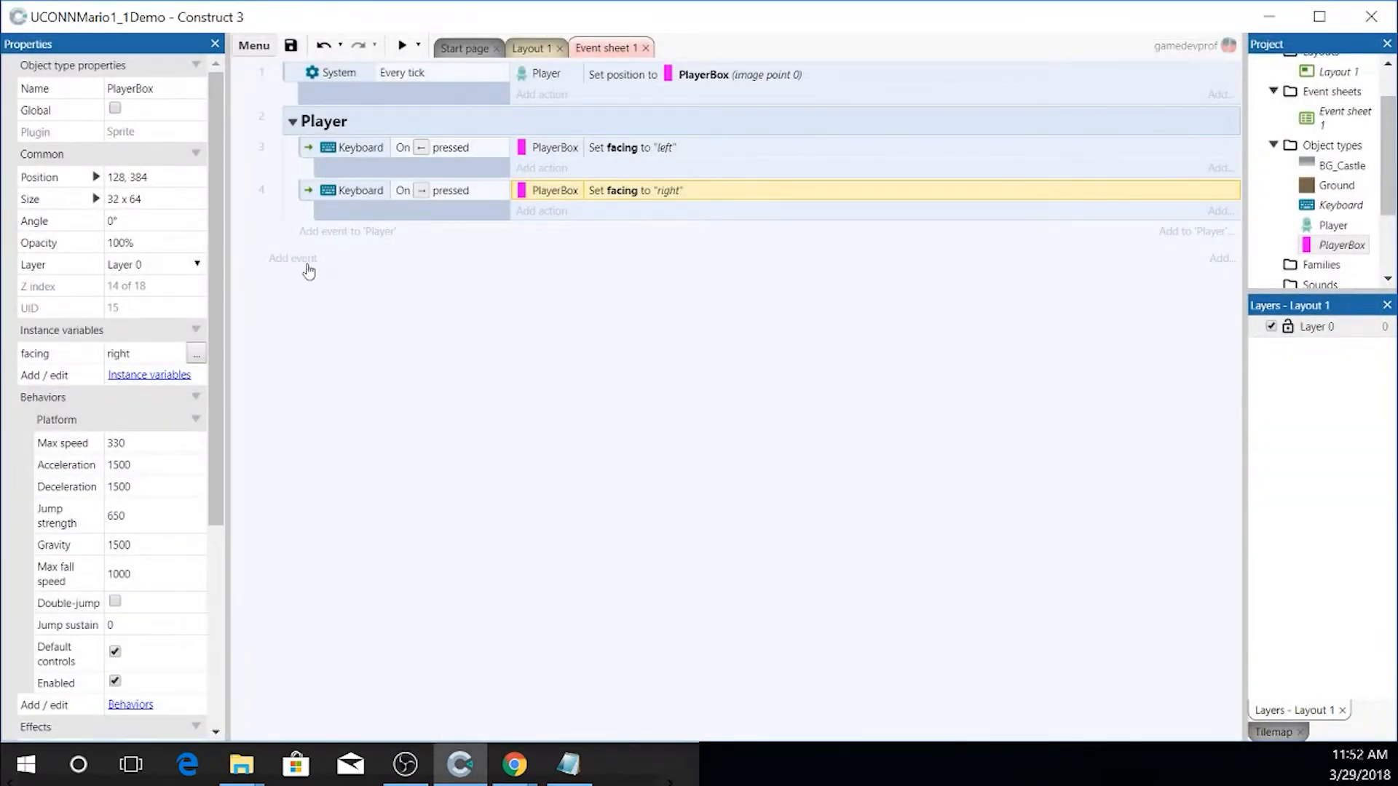
- Add an event to the Player group that compares whether PlayerBox's facing instance variable equals "left"
click(326, 233)
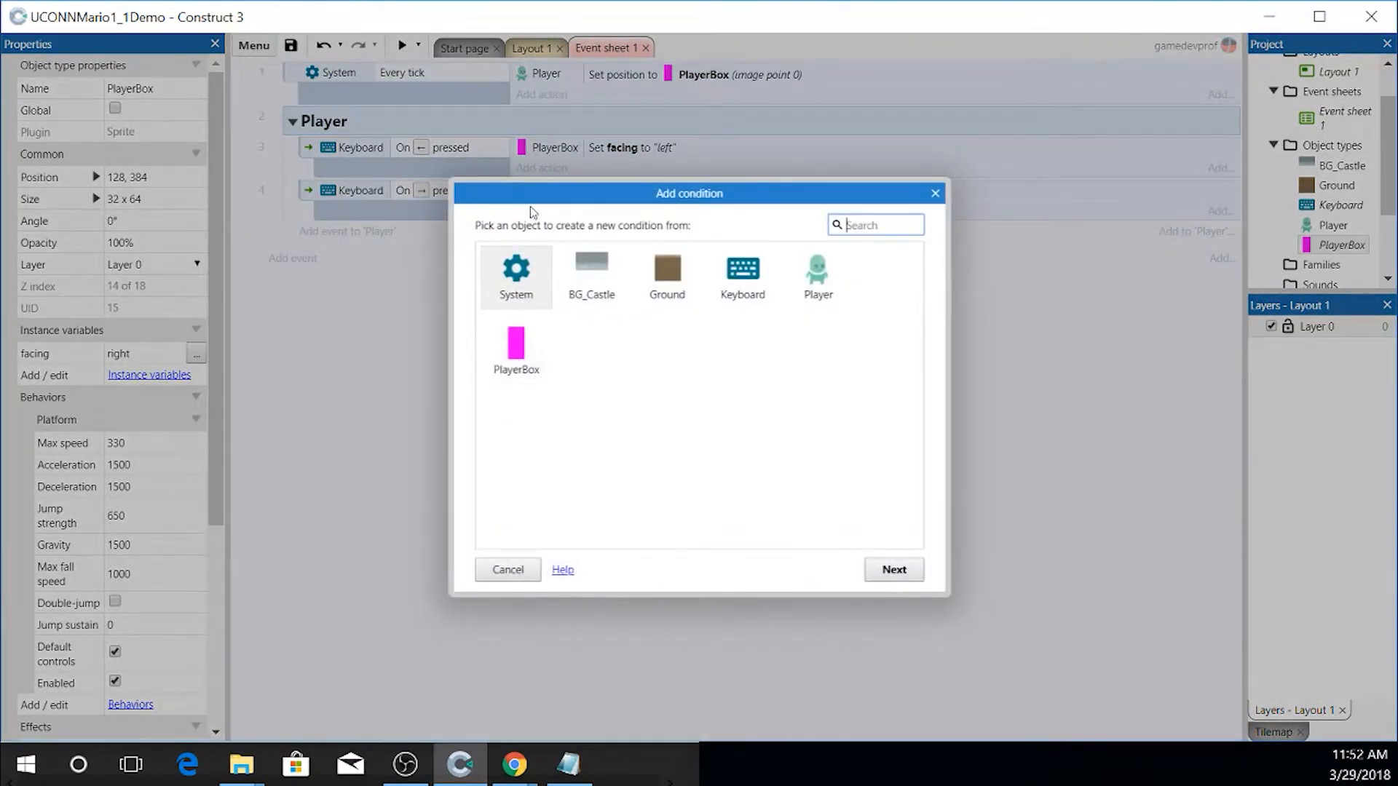
drag(538, 205, 646, 333)
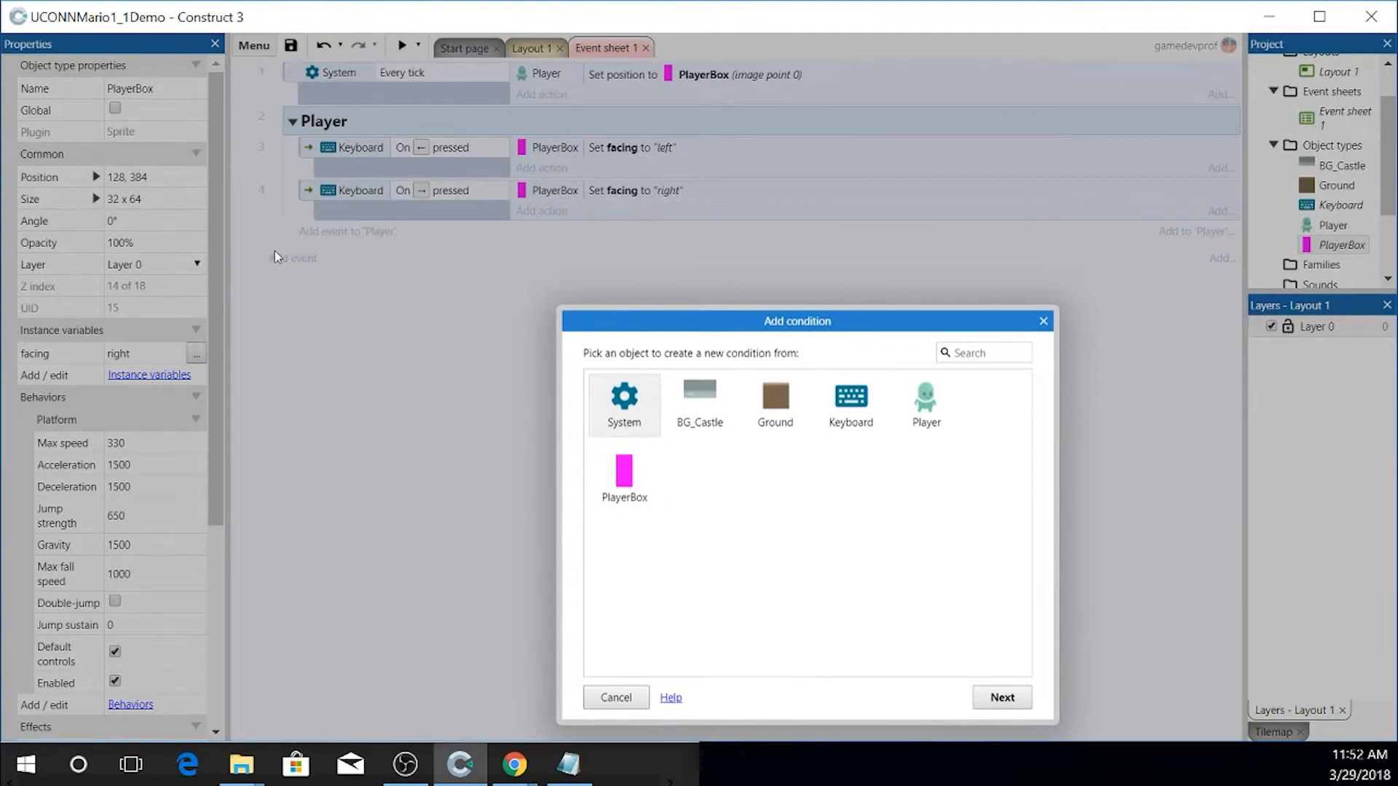
double_click(622, 484)
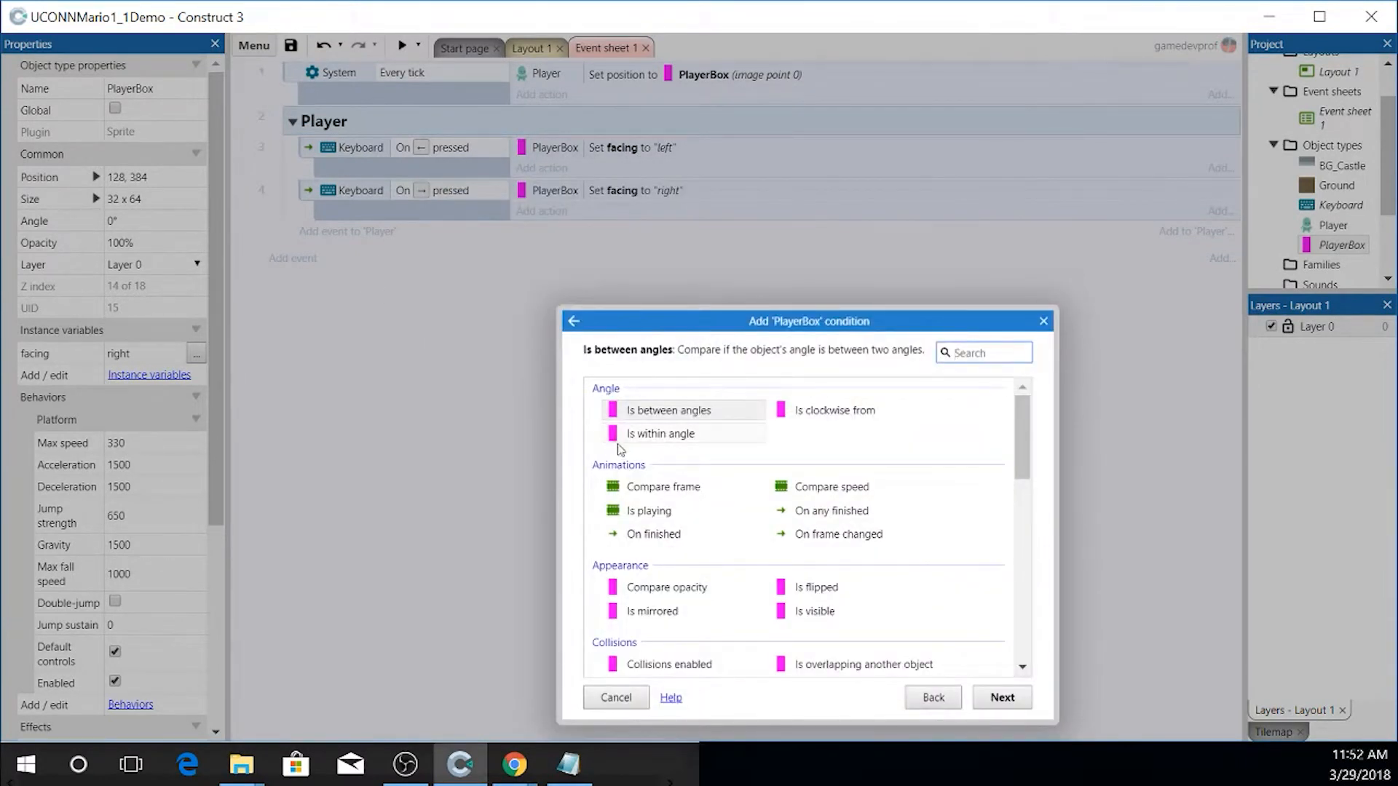
drag(653, 188, 626, 155)
scroll(669, 344, down, 3)
double_click(614, 339)
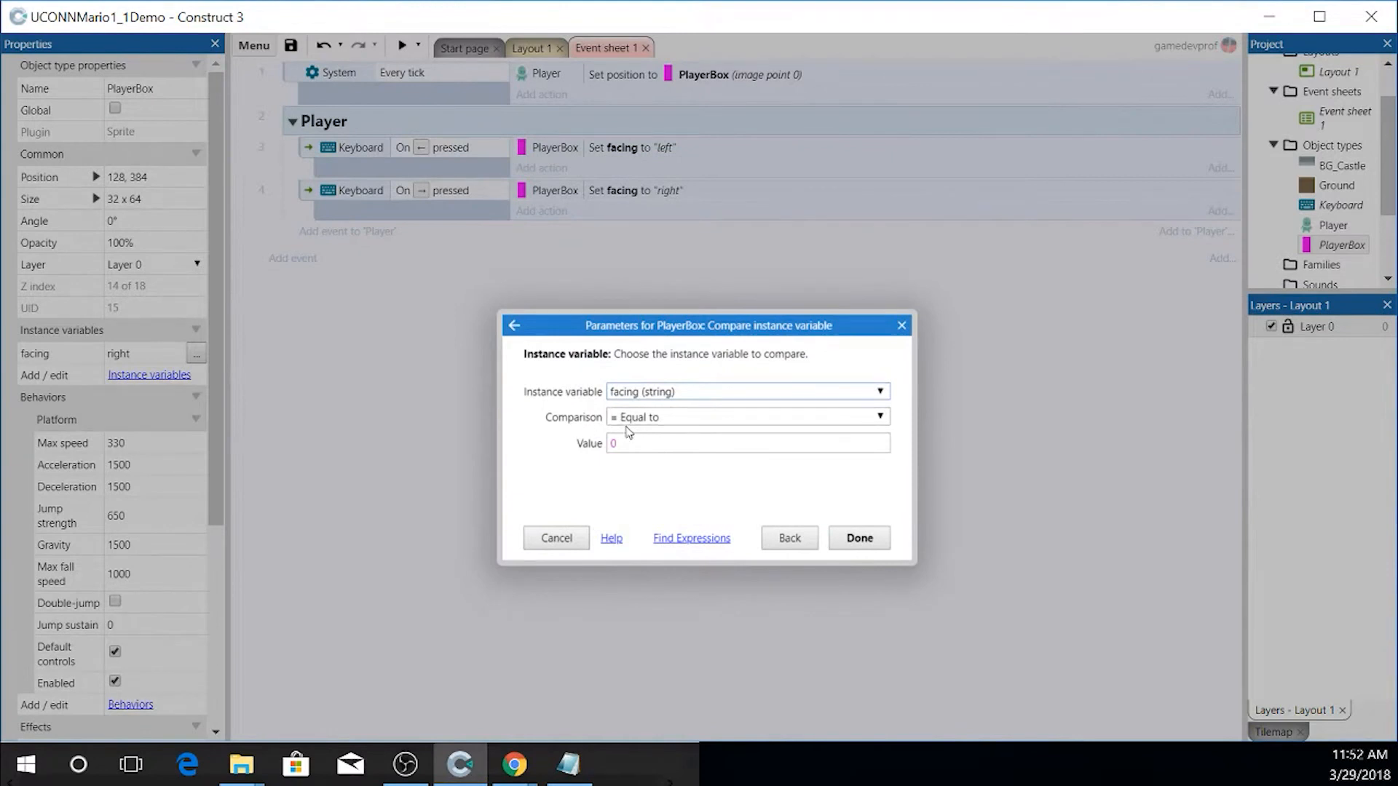
click(631, 446)
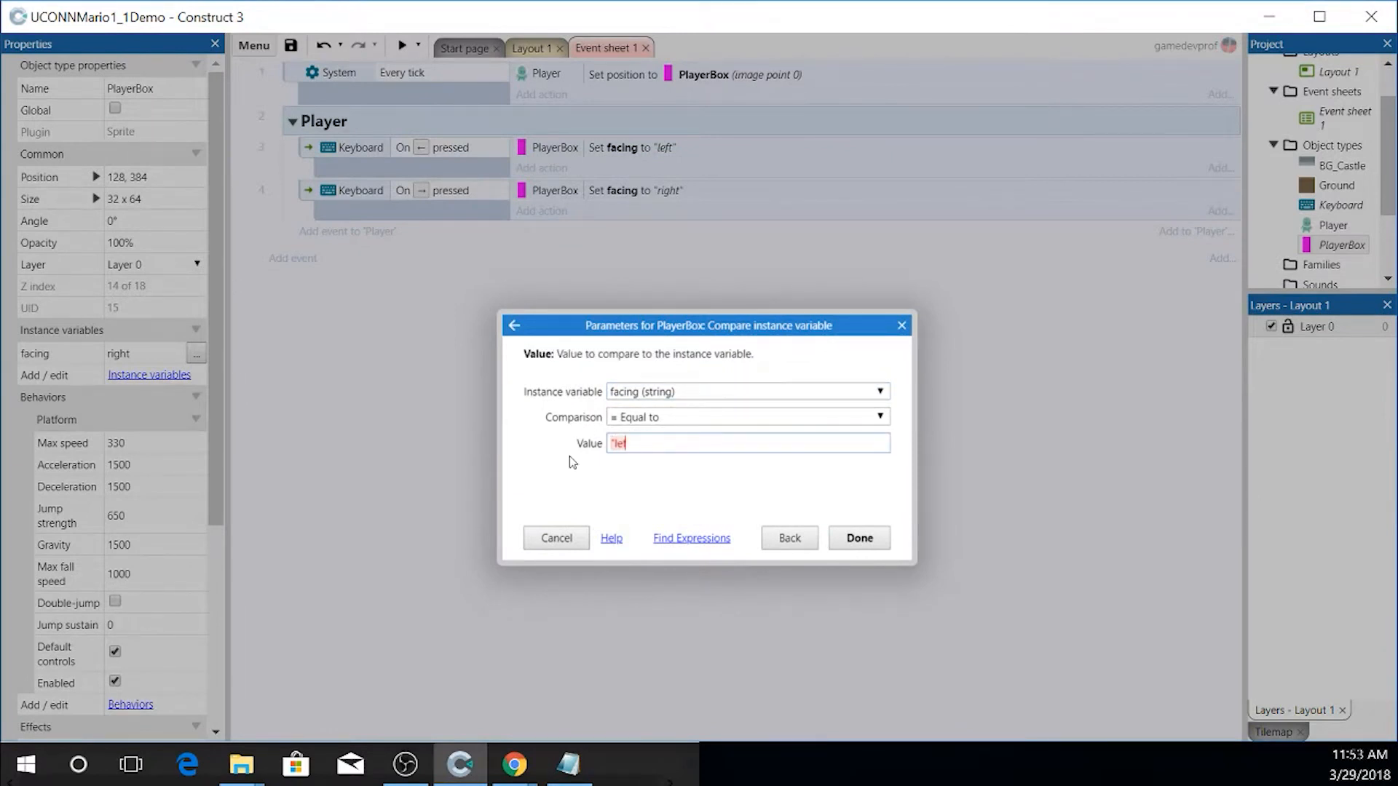
key(Return)
- Add another event to the Player group that compares whether PlayerBox's facing instance variable equals "right"
click(337, 263)
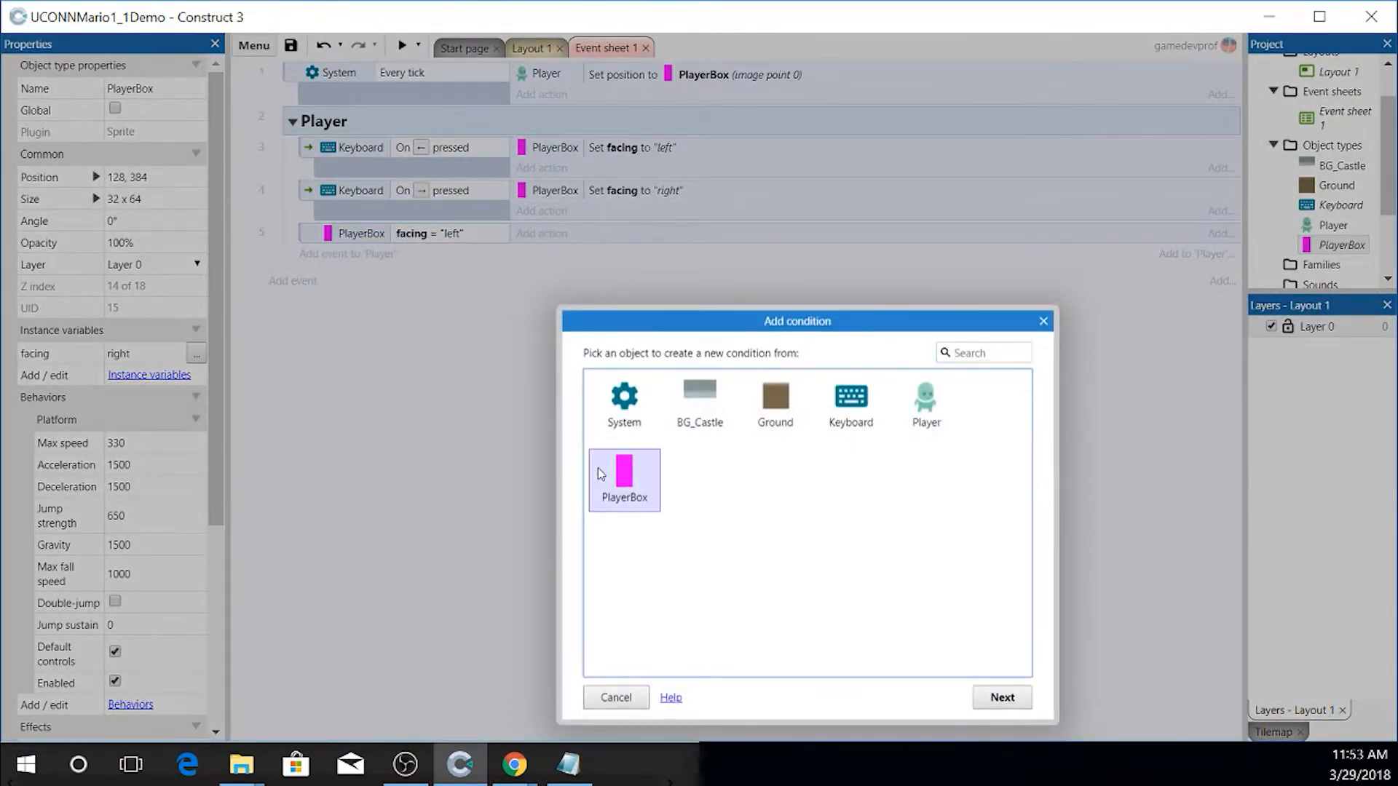
double_click(624, 476)
scroll(697, 534, down, 4)
double_click(689, 522)
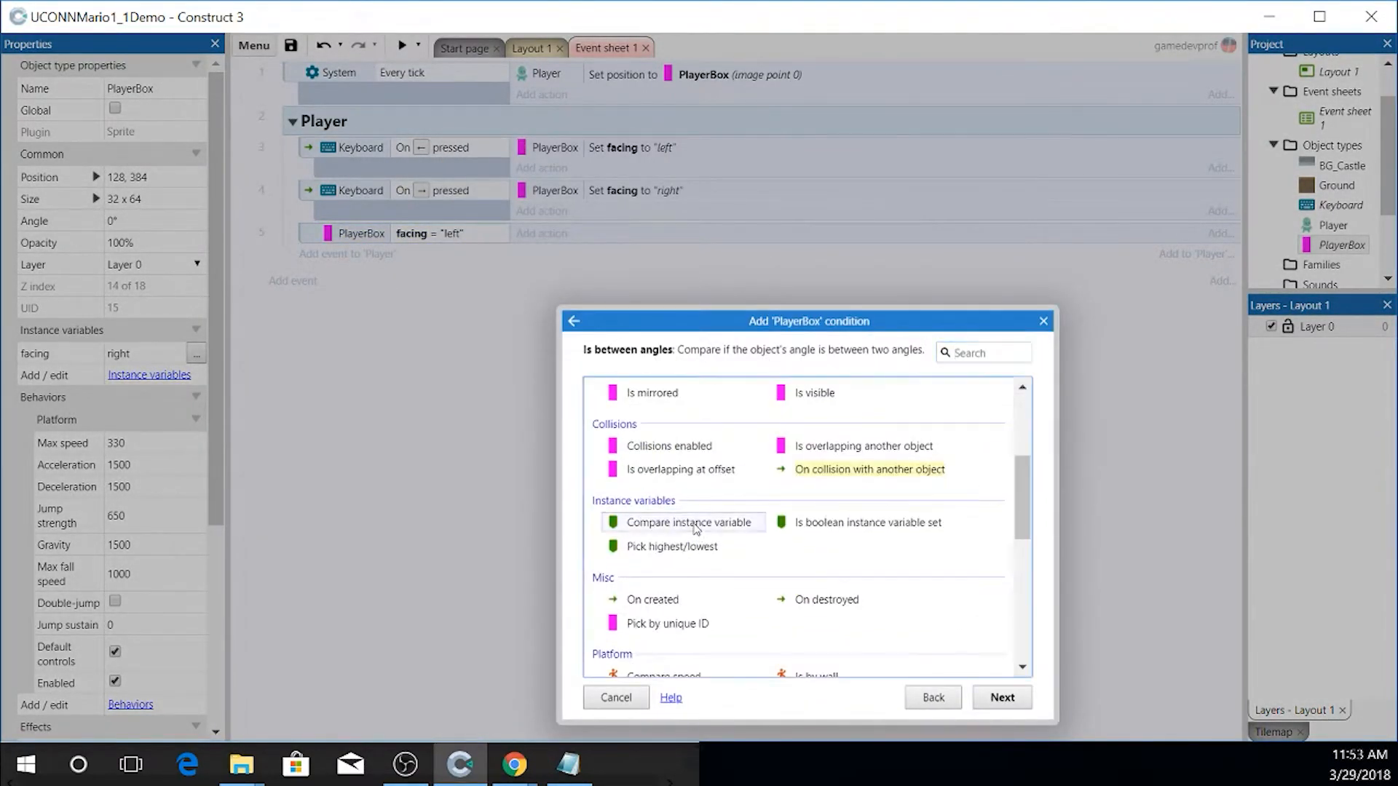
click(627, 444)
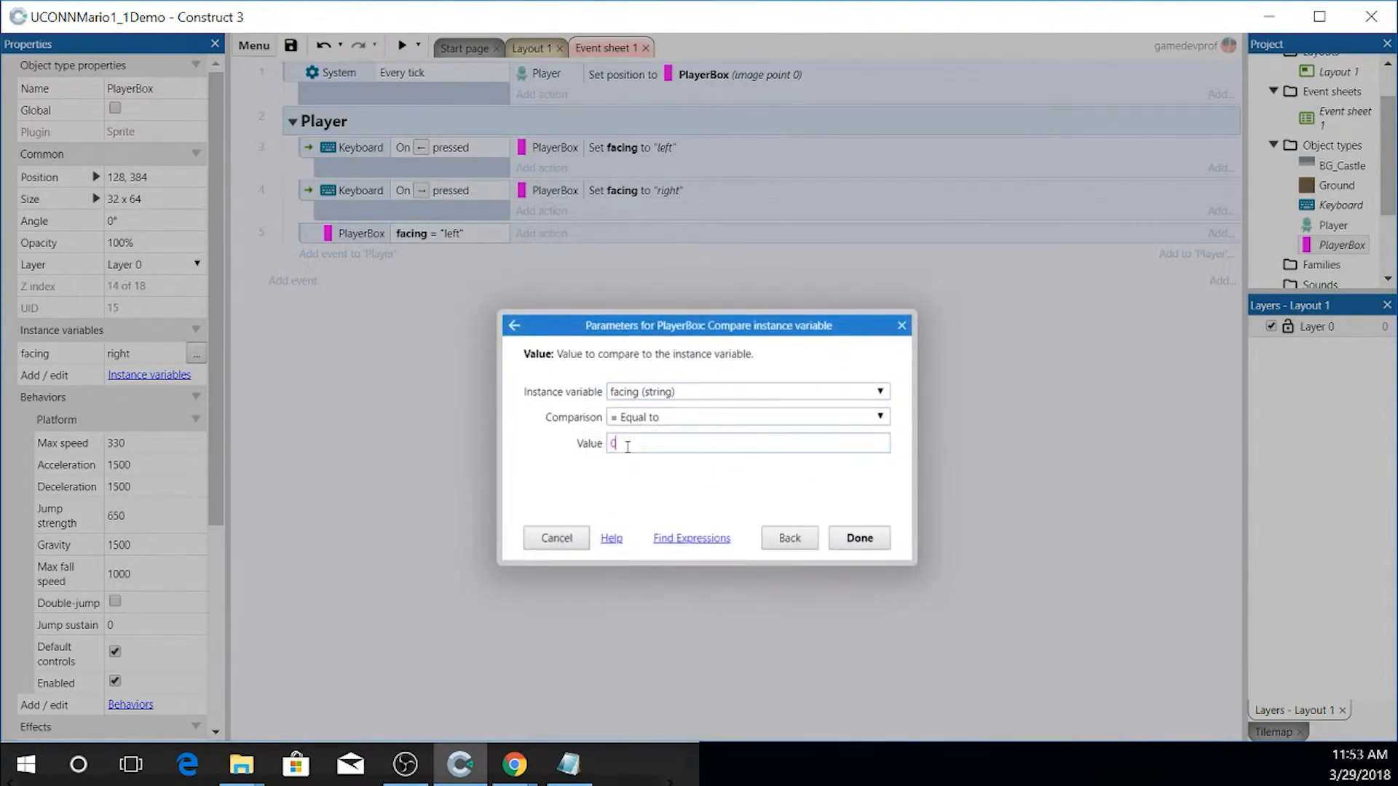
key(BackSpace)
key(Return)
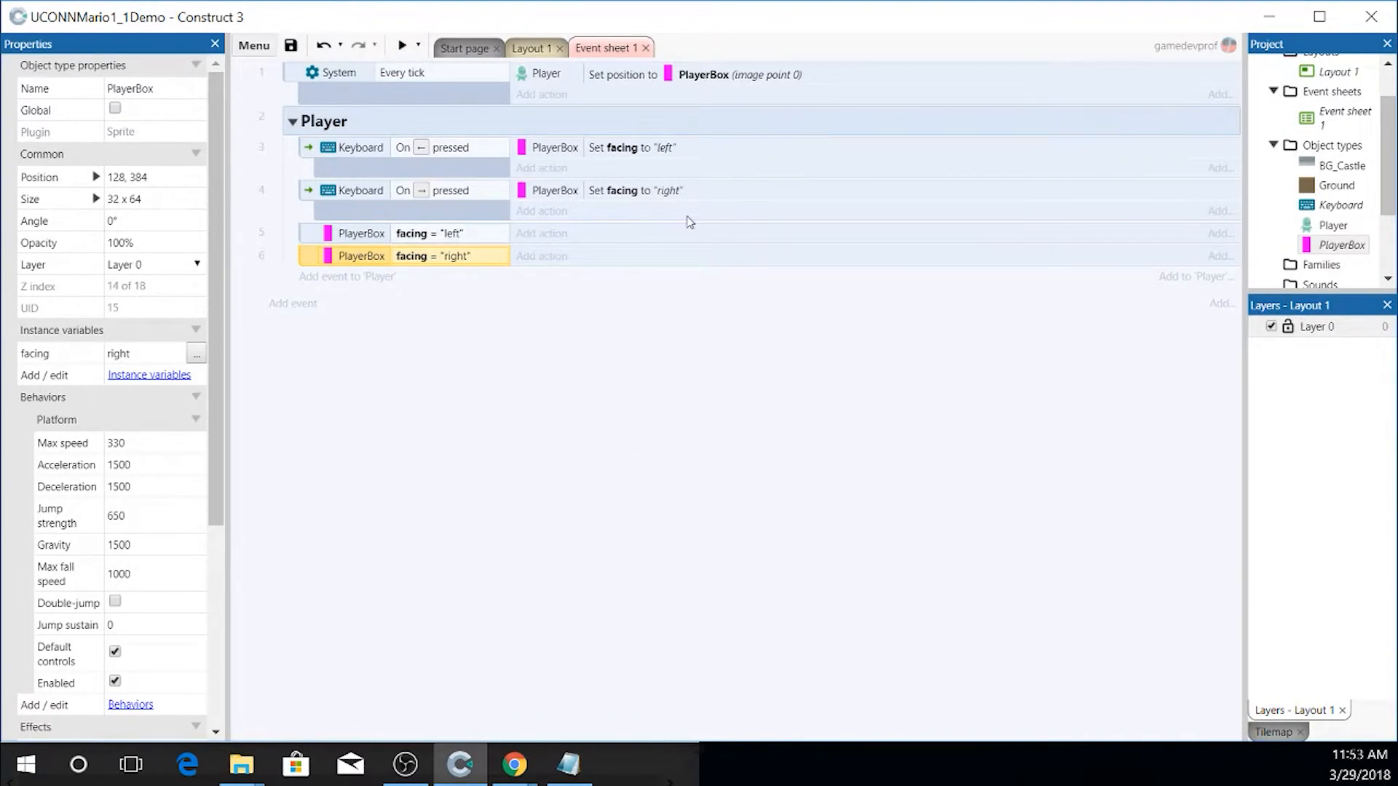
- Add a Player Set mirrored action with the state Mirrored to the facing = "left" event
click(537, 235)
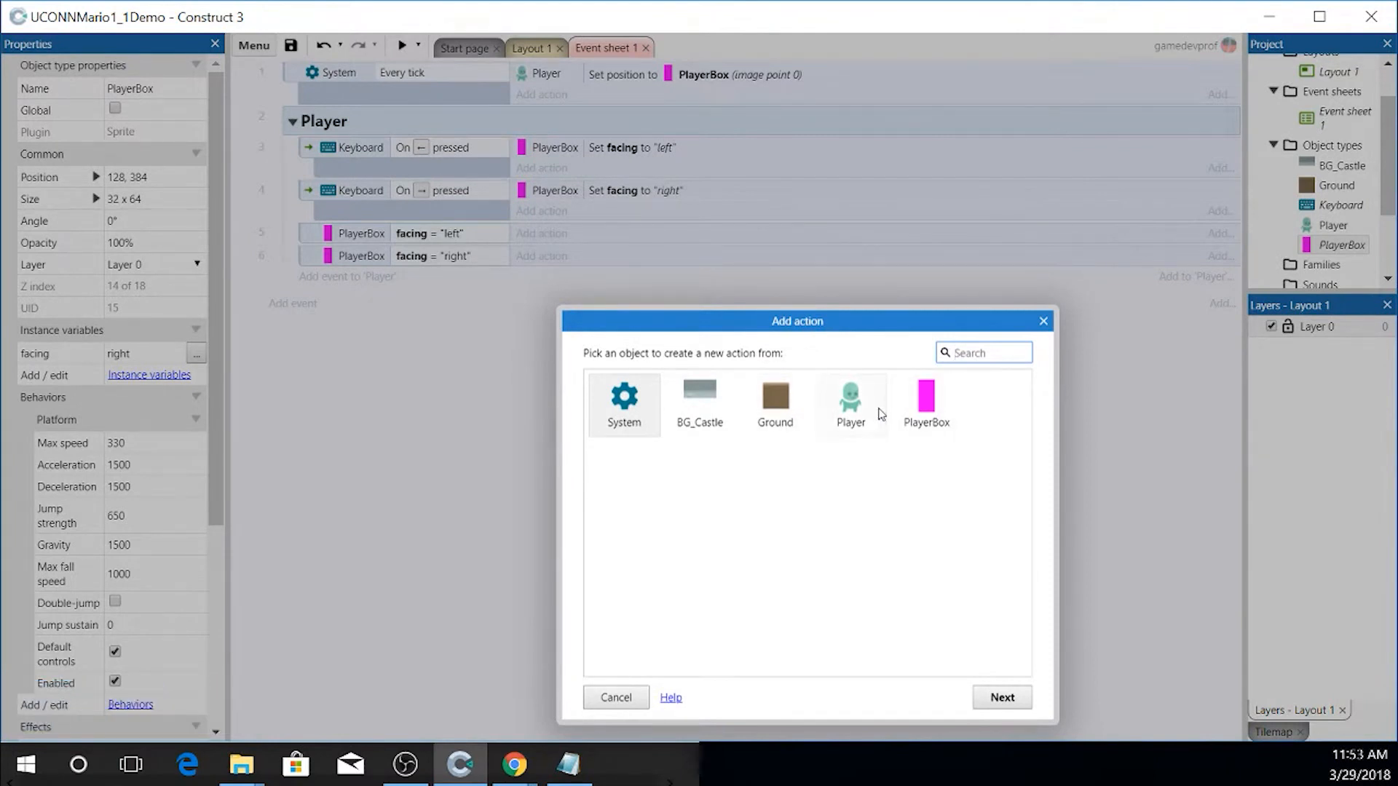
double_click(848, 430)
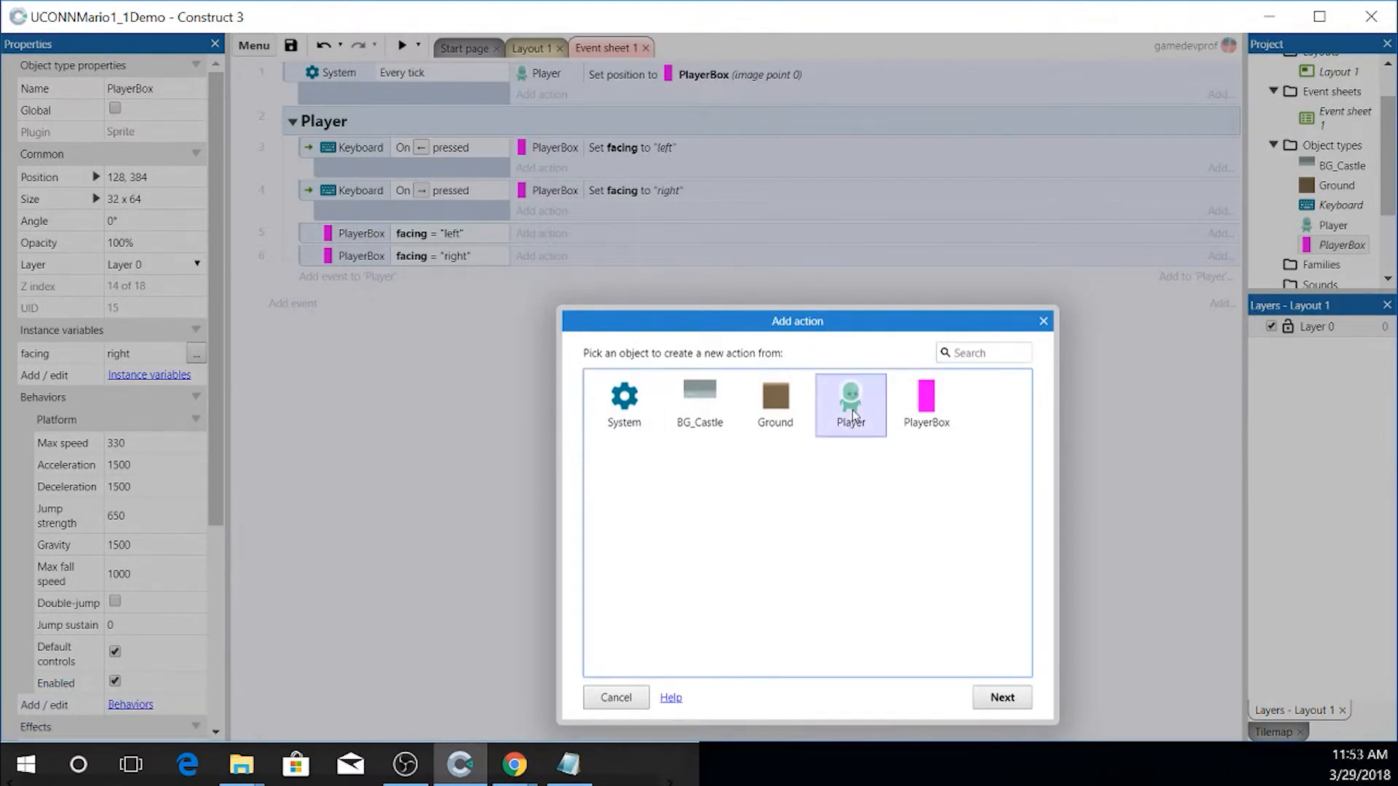
drag(1023, 429, 1035, 484)
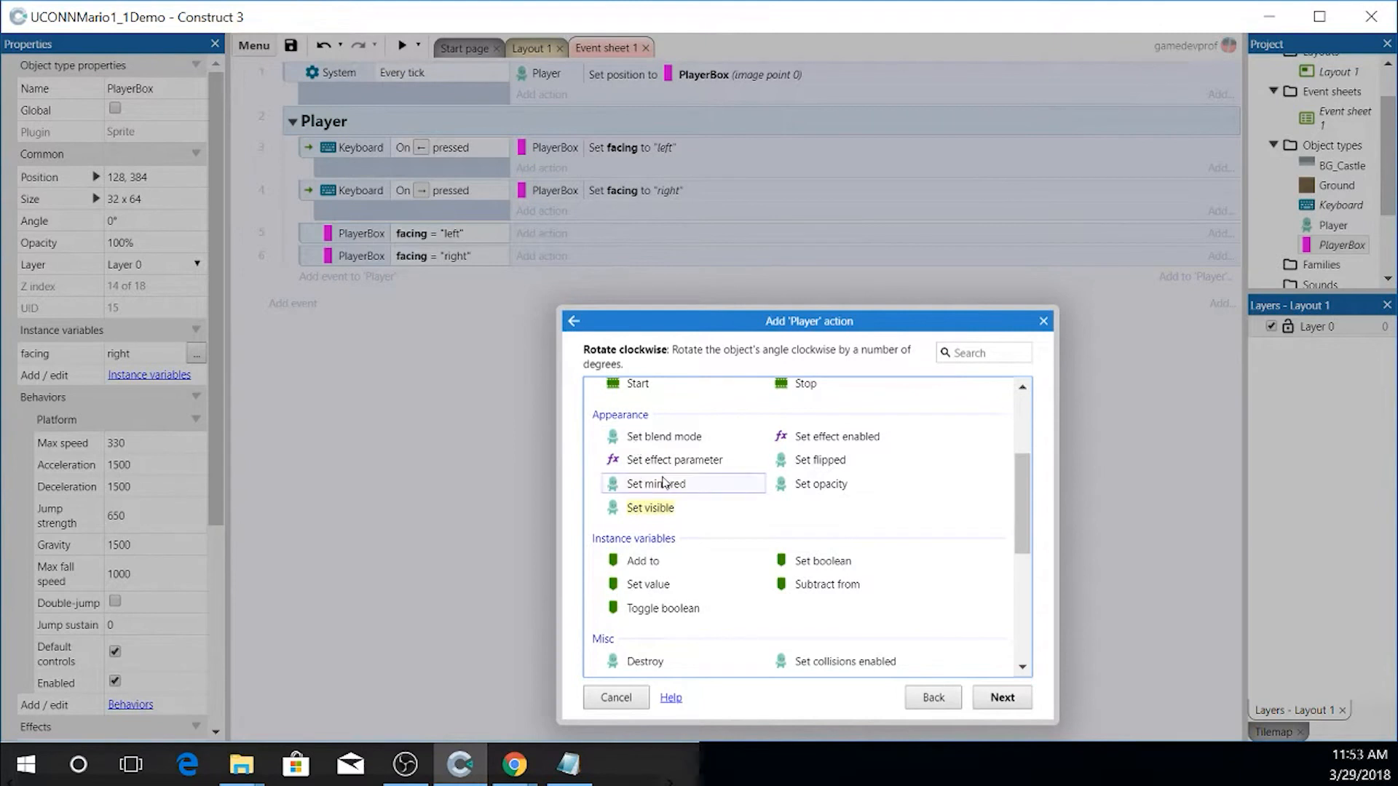
scroll(664, 482, up, 3)
click(956, 352)
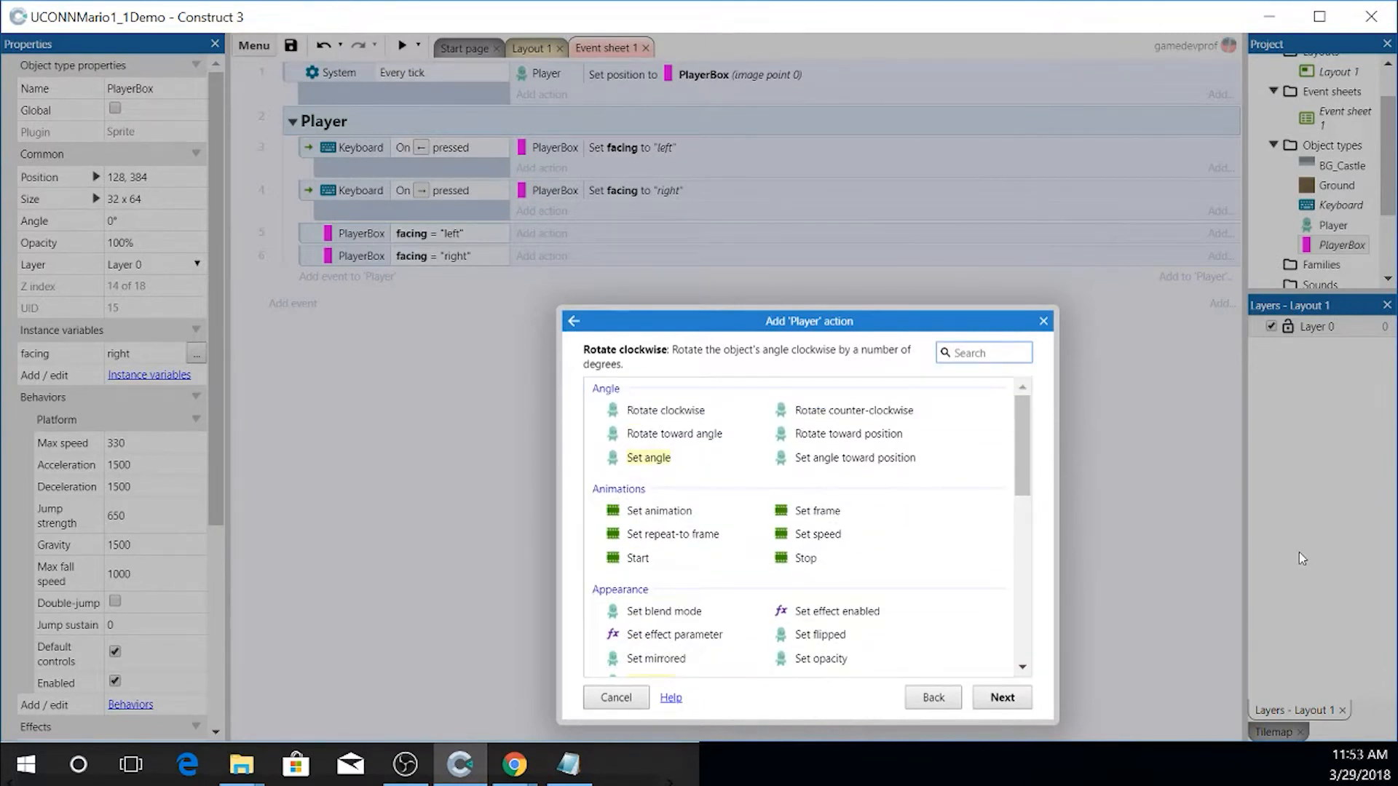
text(mirr)
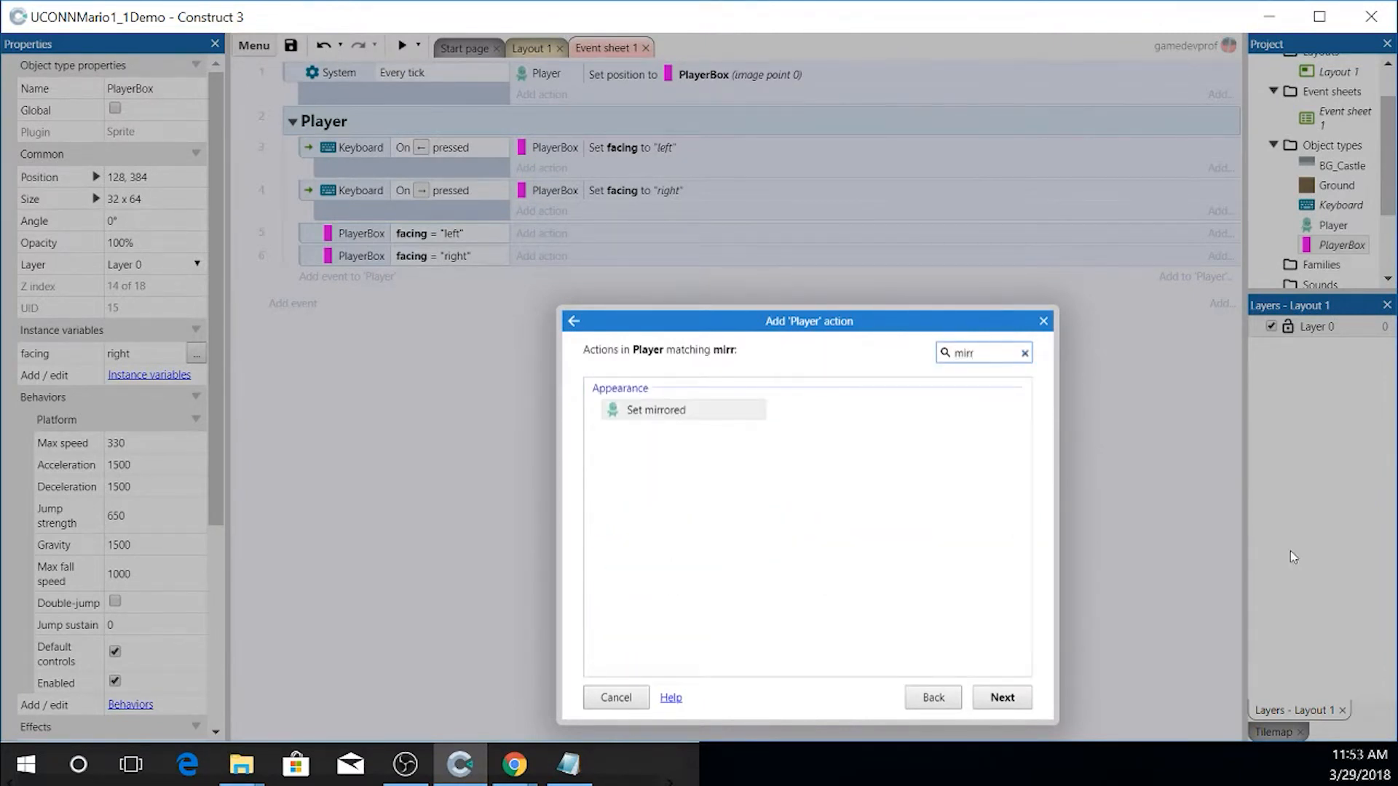
double_click(685, 412)
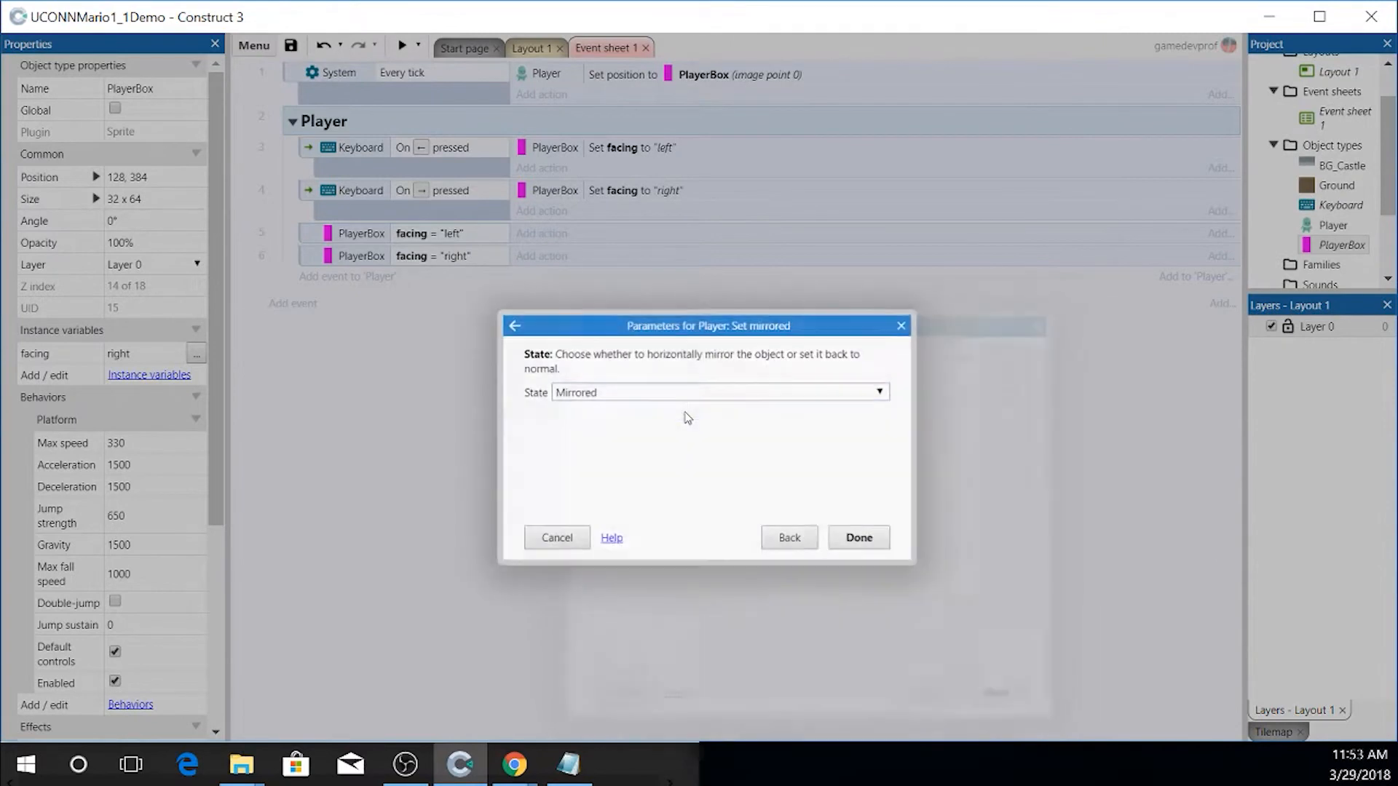
click(877, 538)
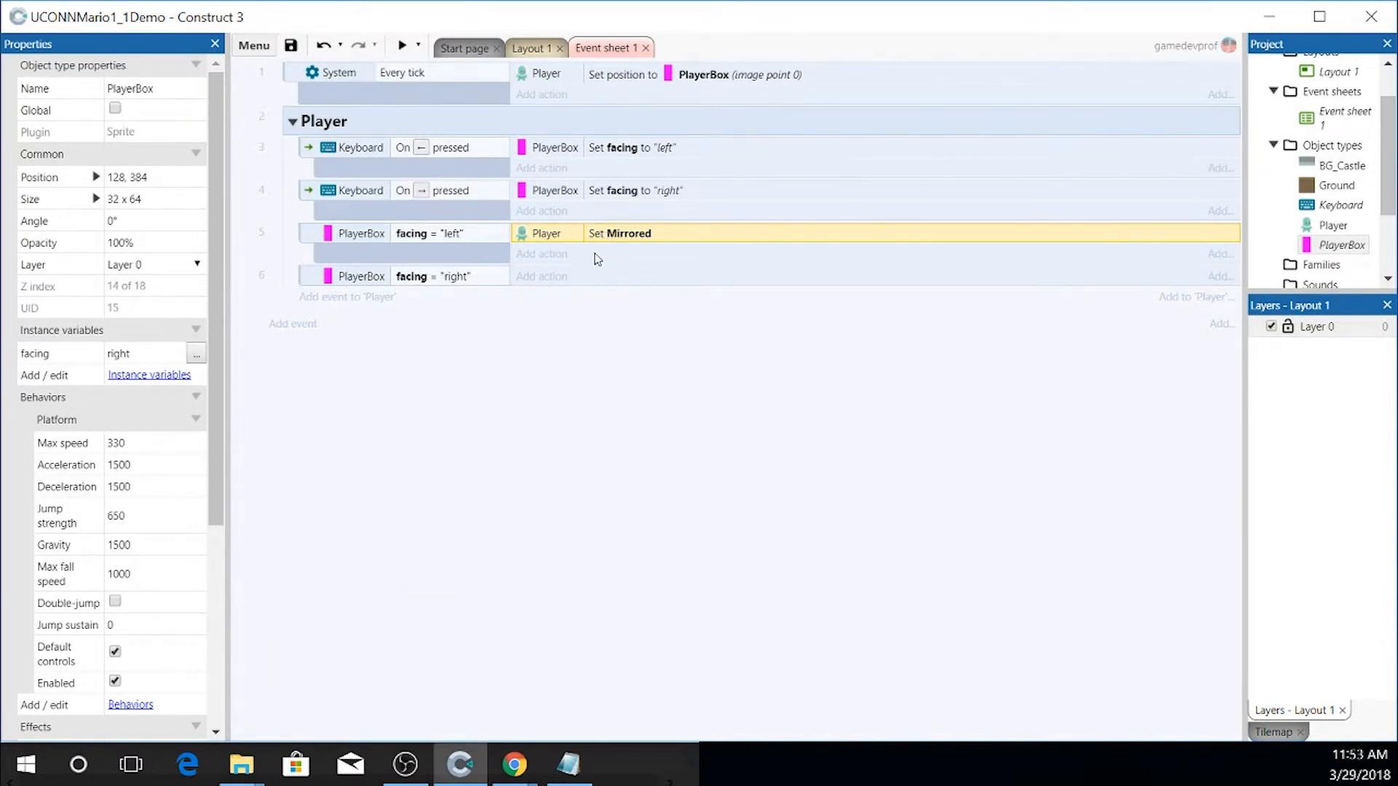
key(ctrl+v)
mouse_move(547, 255)
mouse_down()
mouse_move(547, 286)
mouse_move(558, 262)
mouse_up()
key(Delete)
- Add a Player Set mirrored action with the state Not mirrored to the facing = "right" event
click(545, 277)
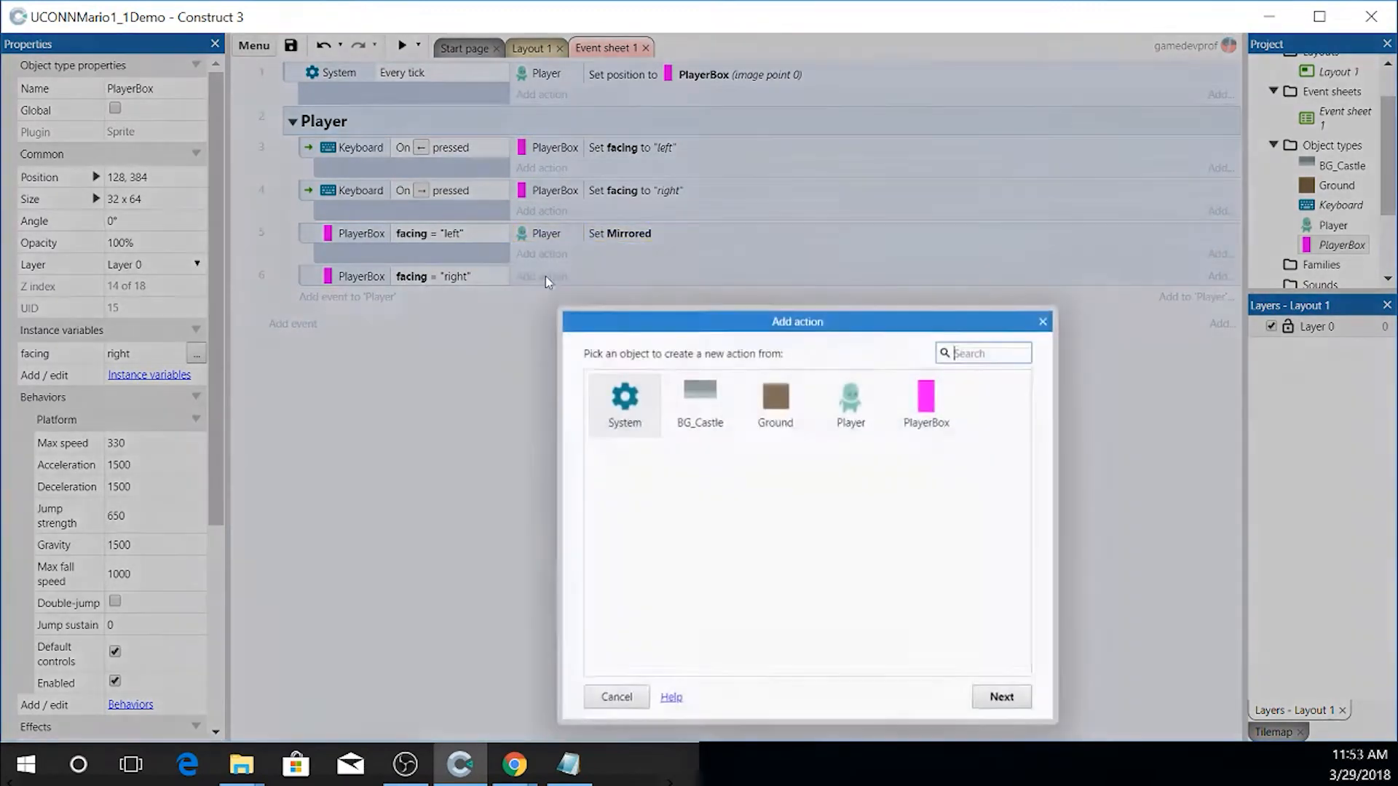
double_click(851, 407)
double_click(660, 656)
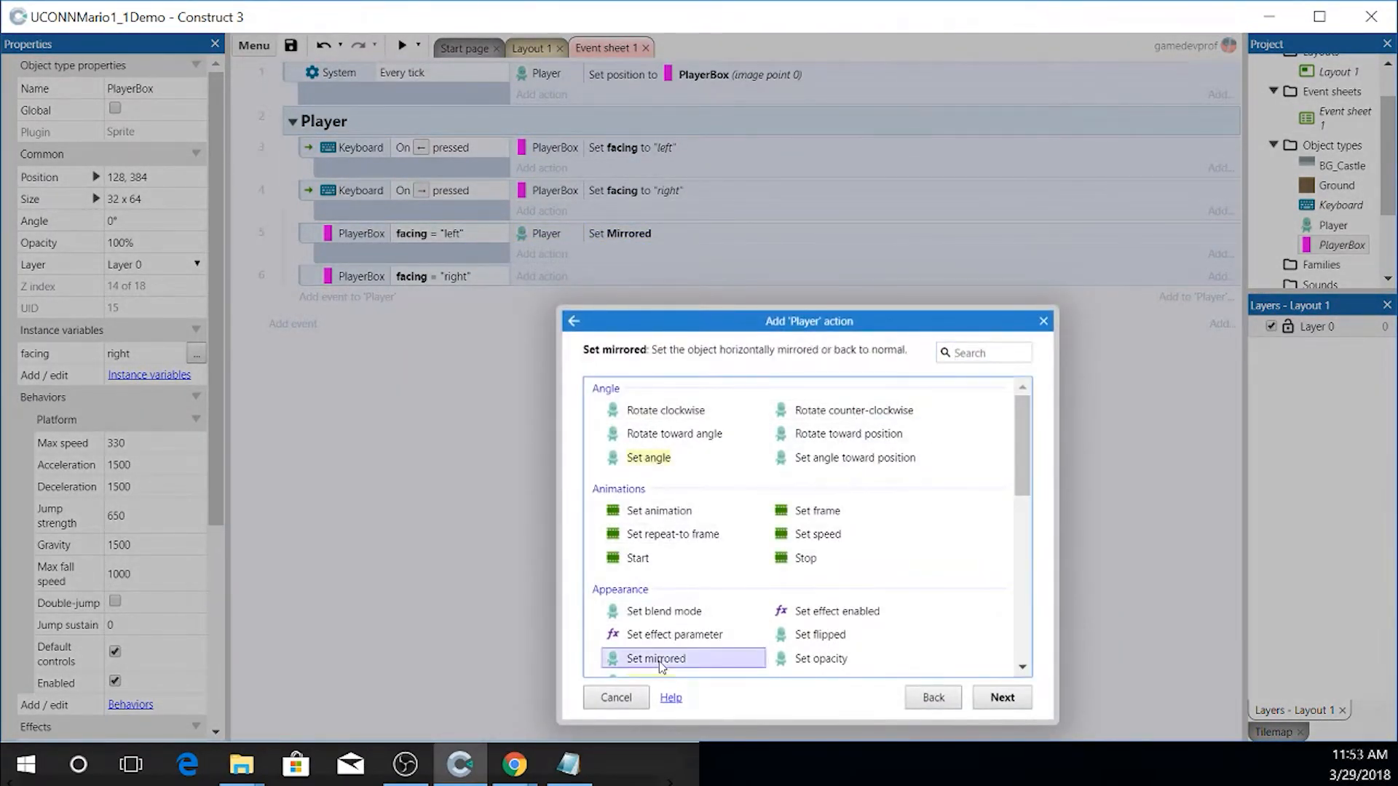
click(558, 393)
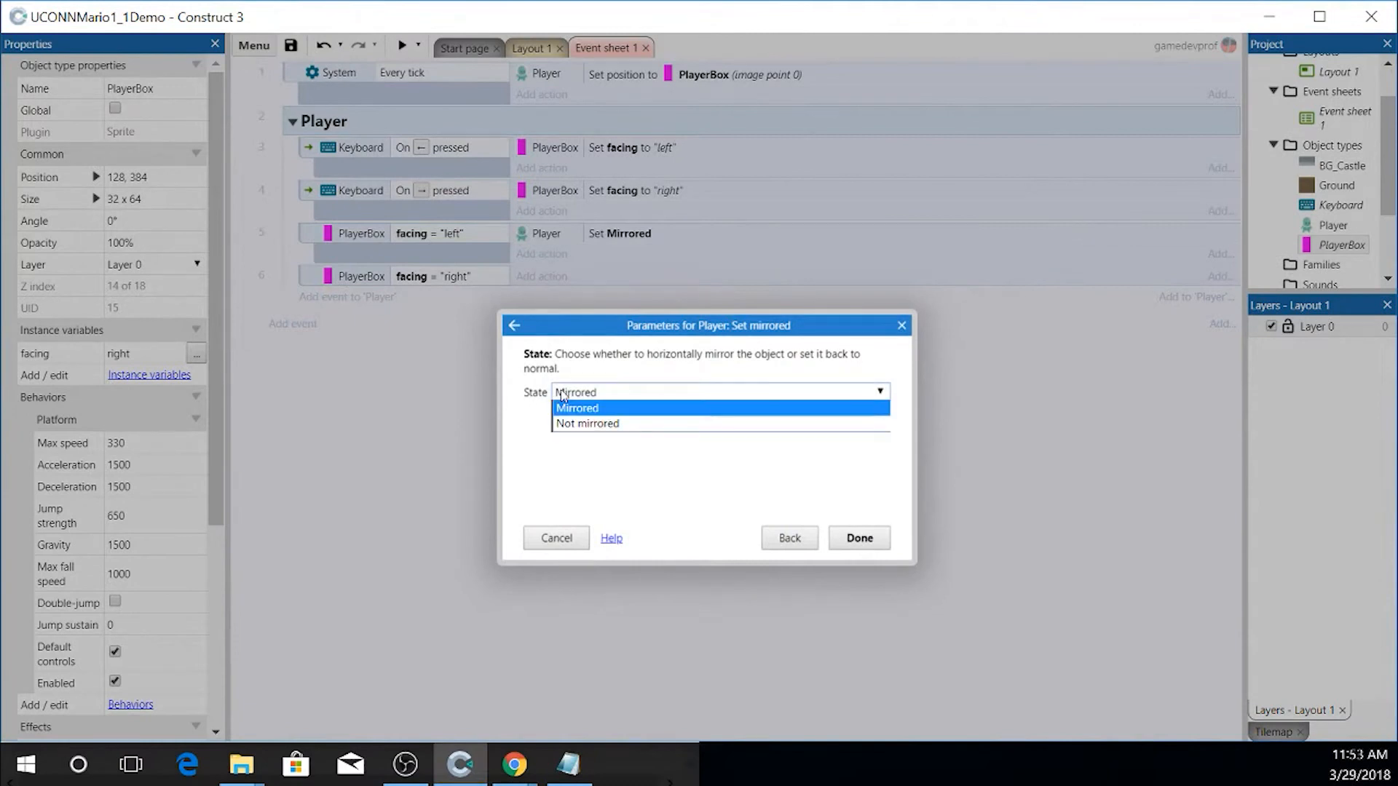
click(625, 425)
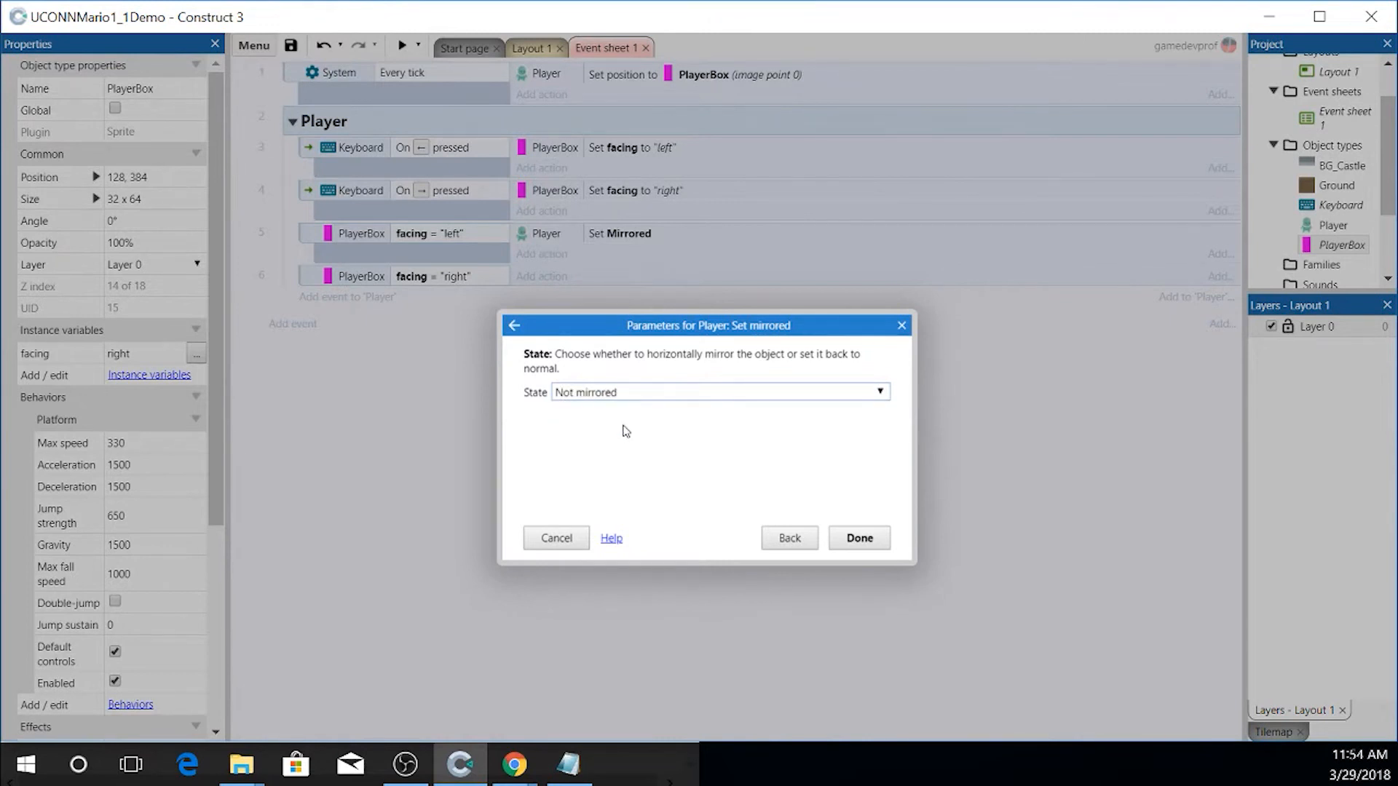
click(877, 539)
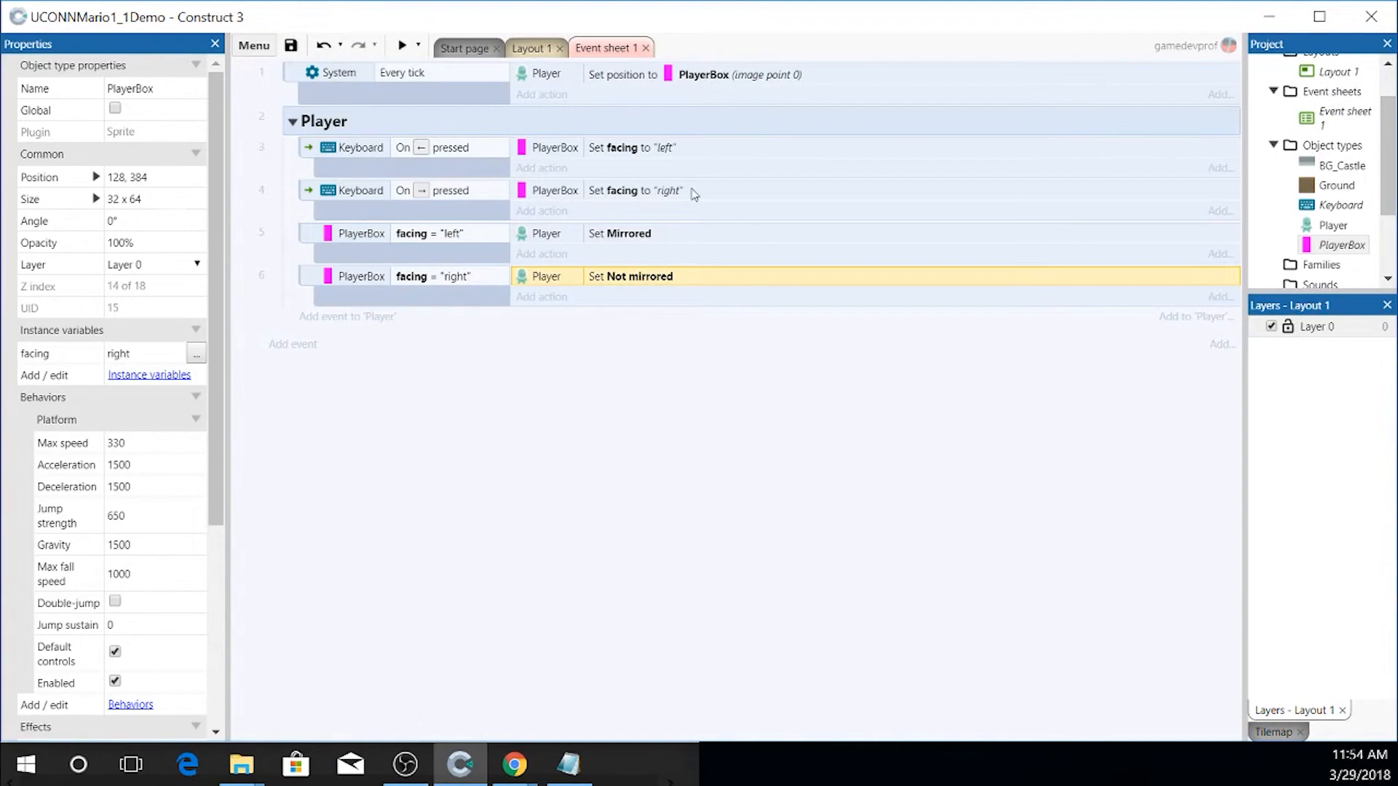
- Preview the layout, test the Player sprite's mirroring by moving right and left repeatedly, and close the preview
click(402, 45)
click(597, 352)
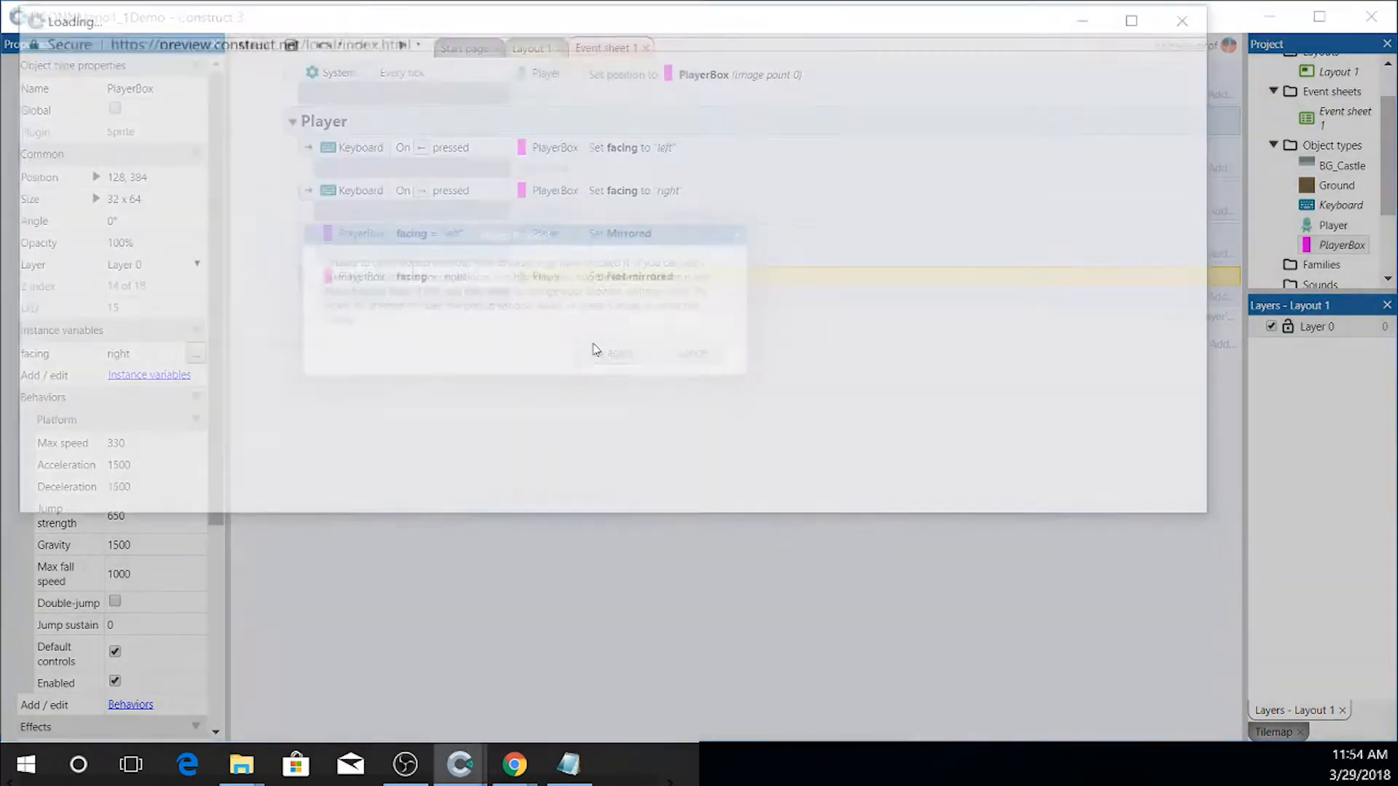
key(Right)
key(Left)
key(Right)
key(Left)
key(Right)
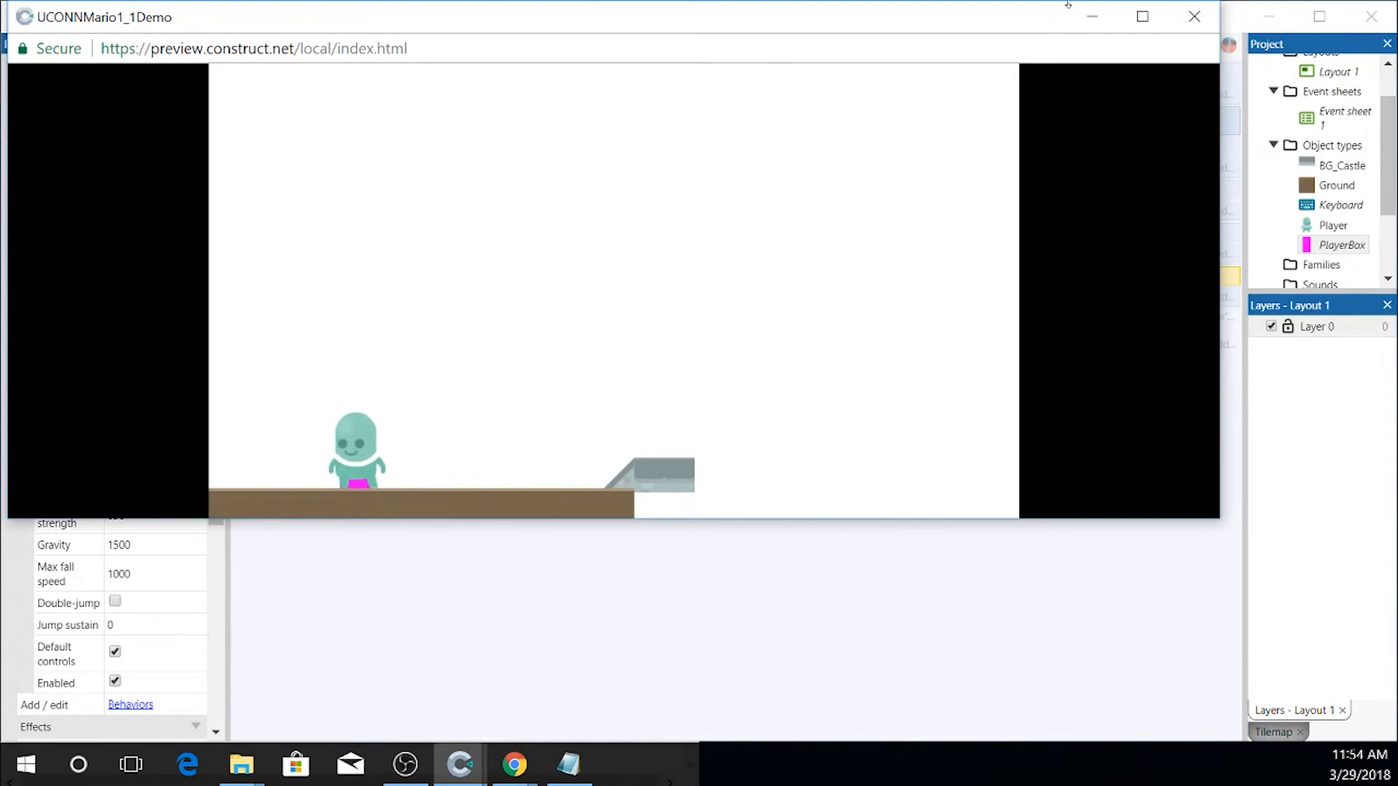
click(1194, 16)
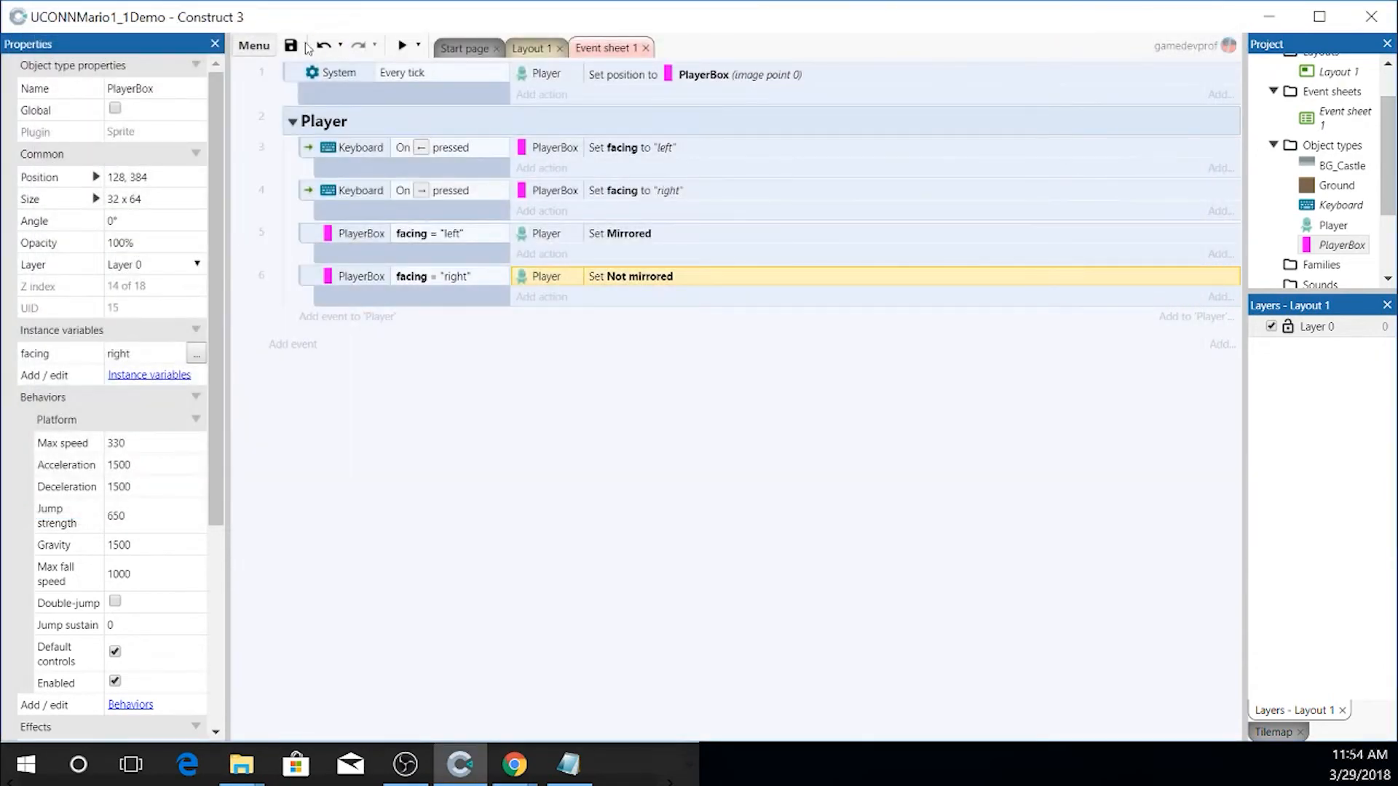